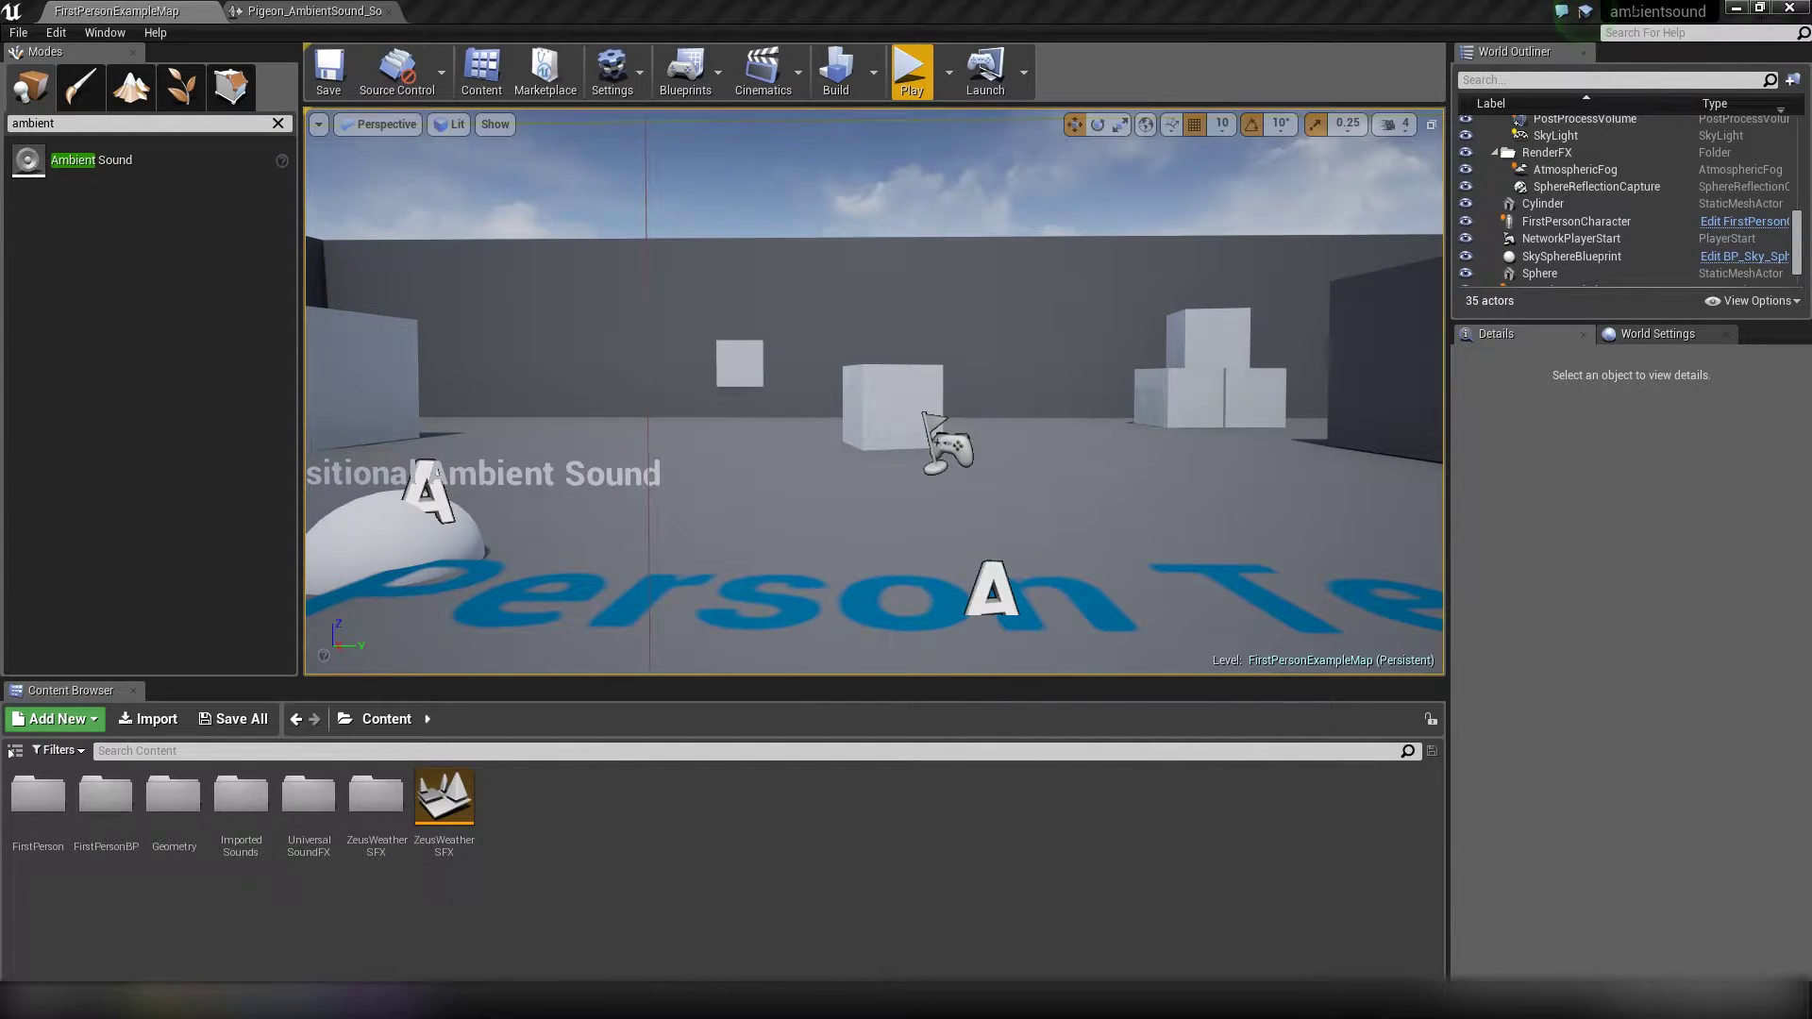
- Search the placeable actors for "ambient" and place an Ambient Sound actor just above the white sphere by the Non-Positional Ambient Sound label
right_drag(874, 392, 741, 408)
key(s)
key(s)
key(d)
key(s)
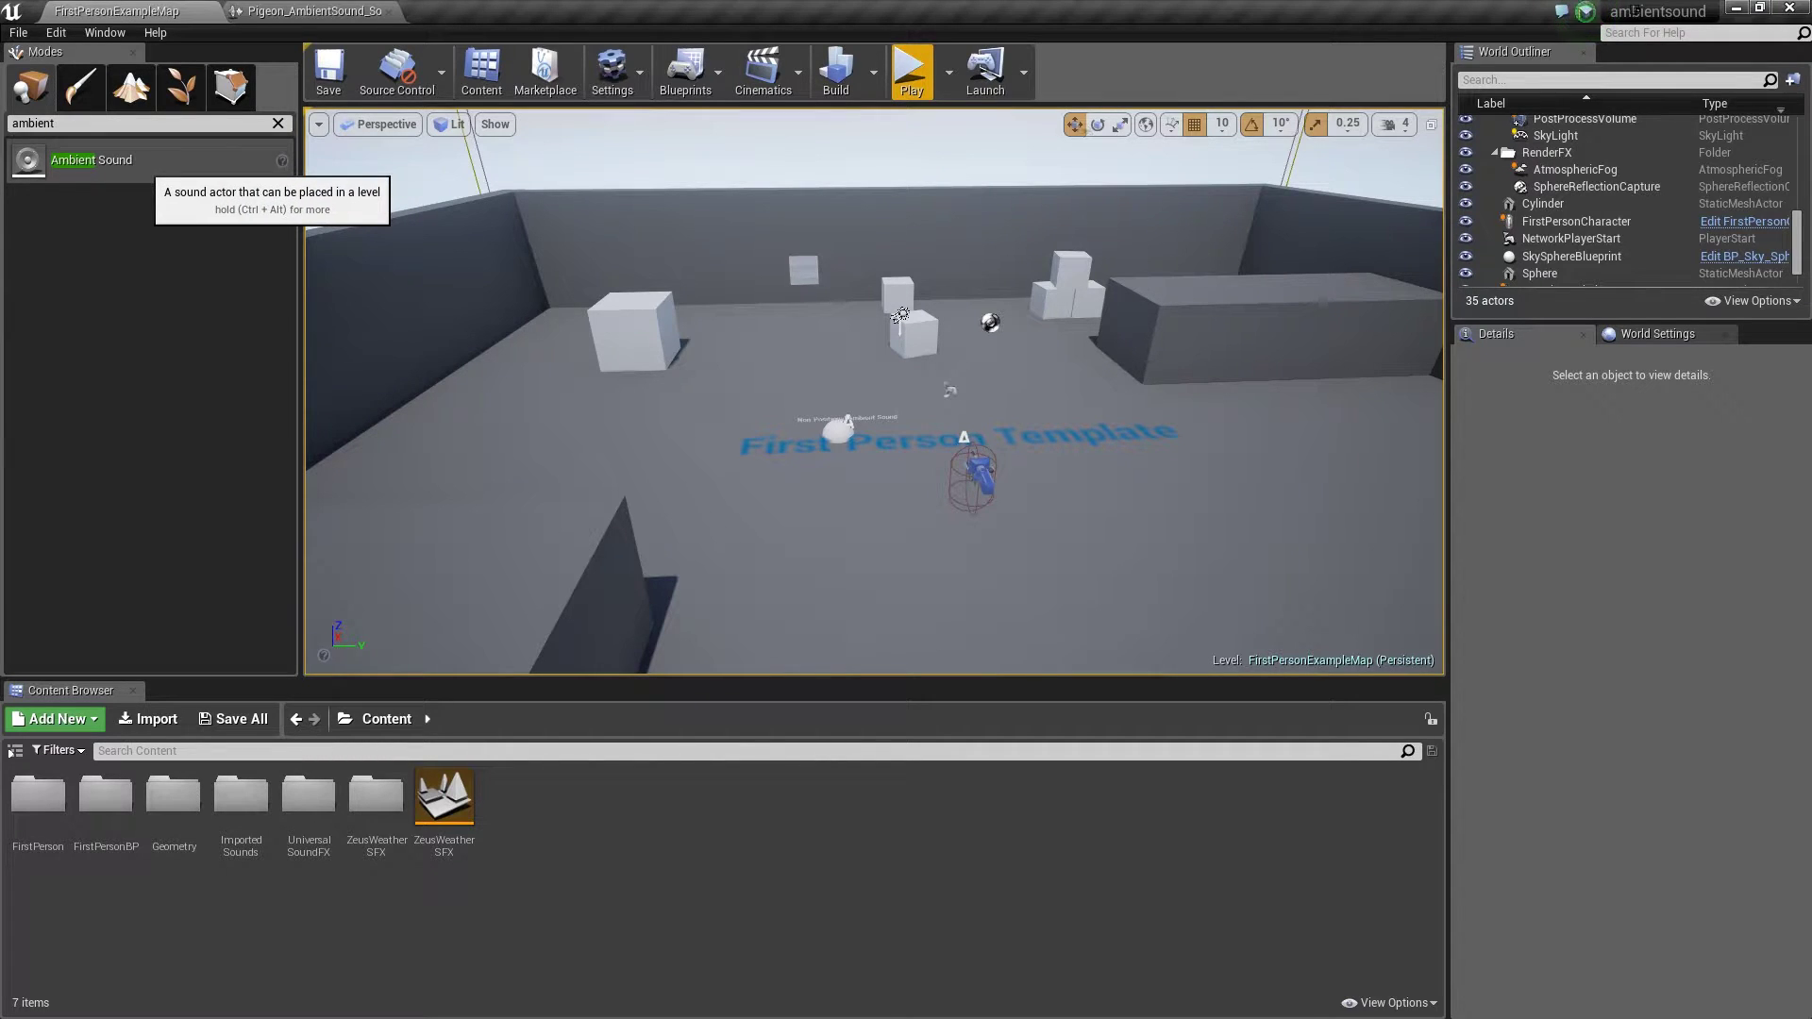
click(277, 124)
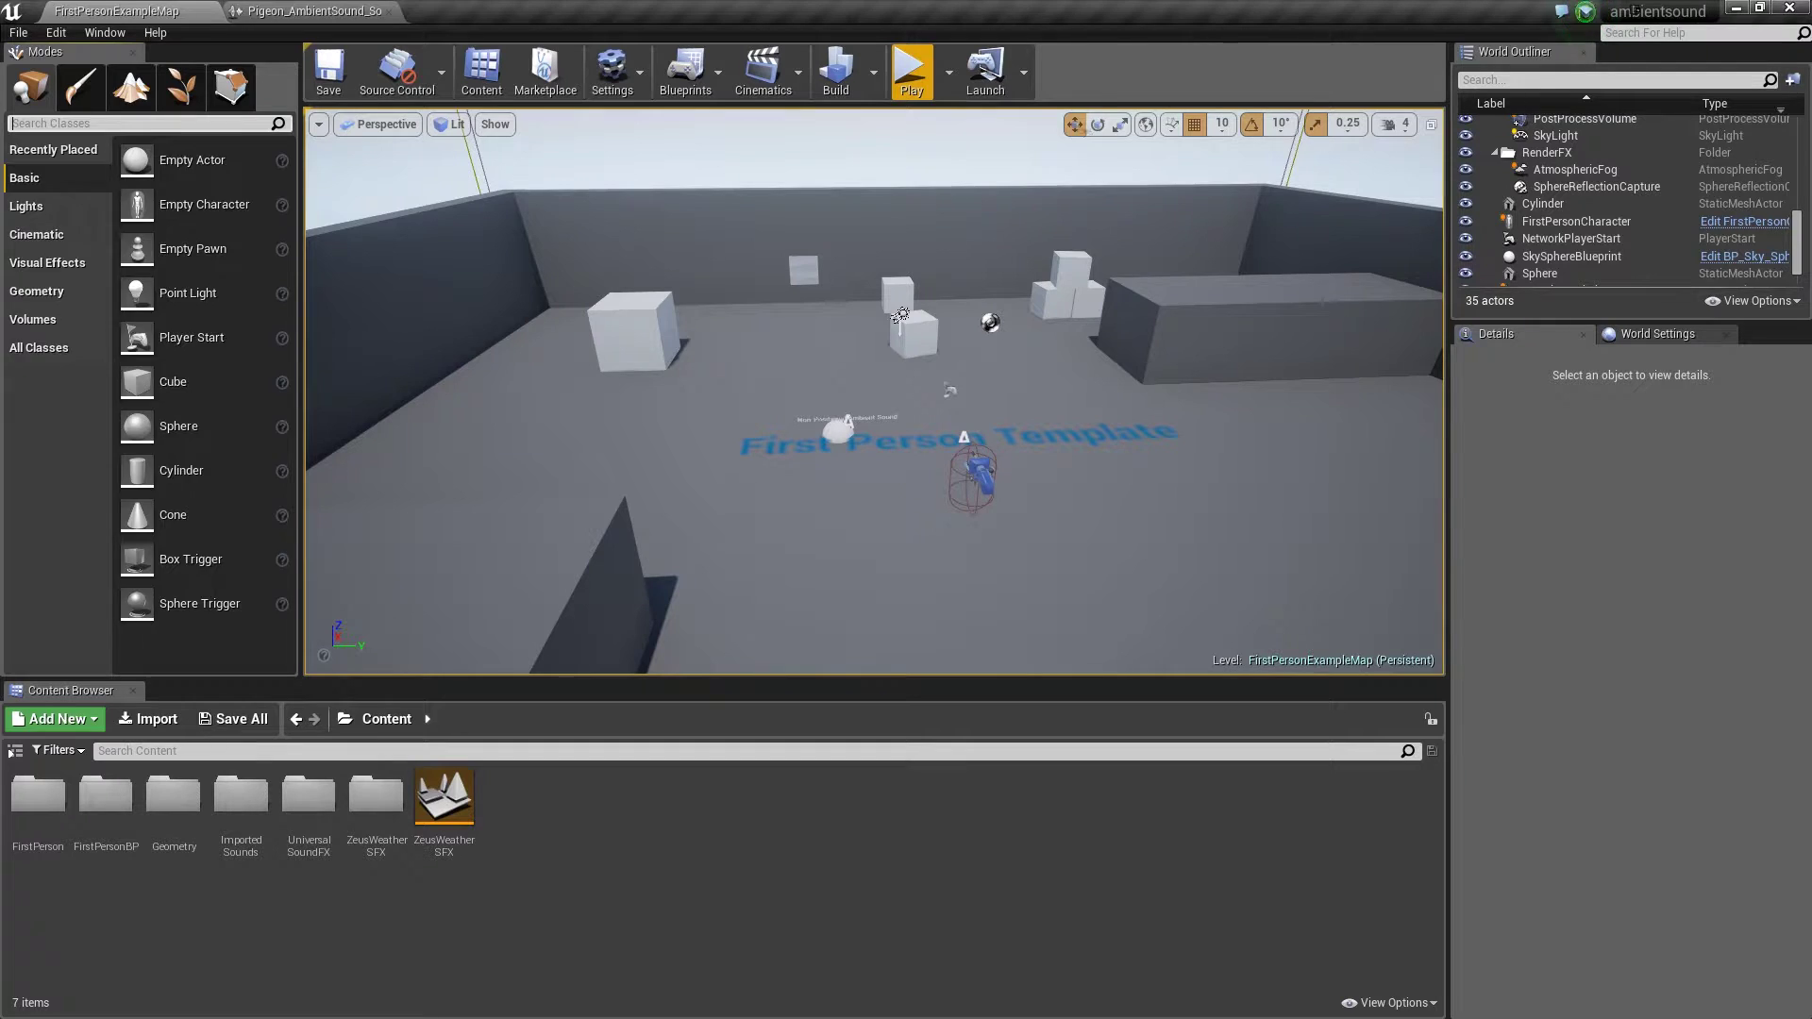
text(ambient)
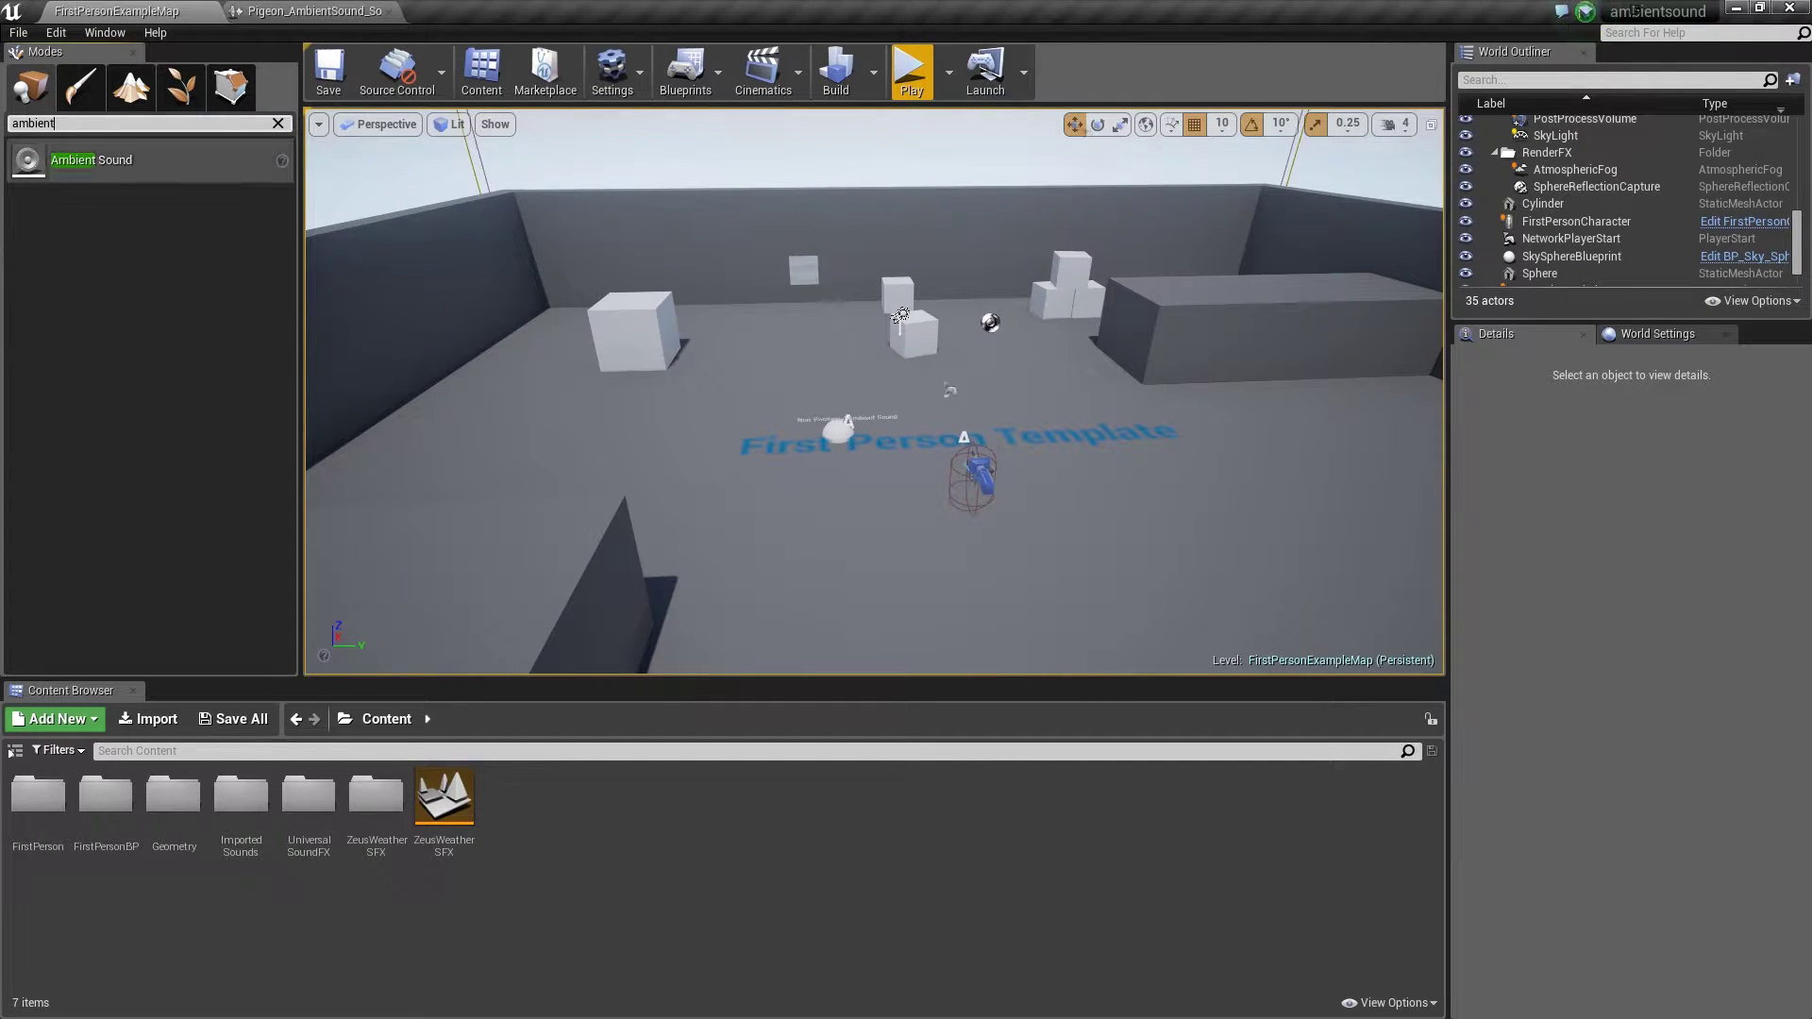
text(w)
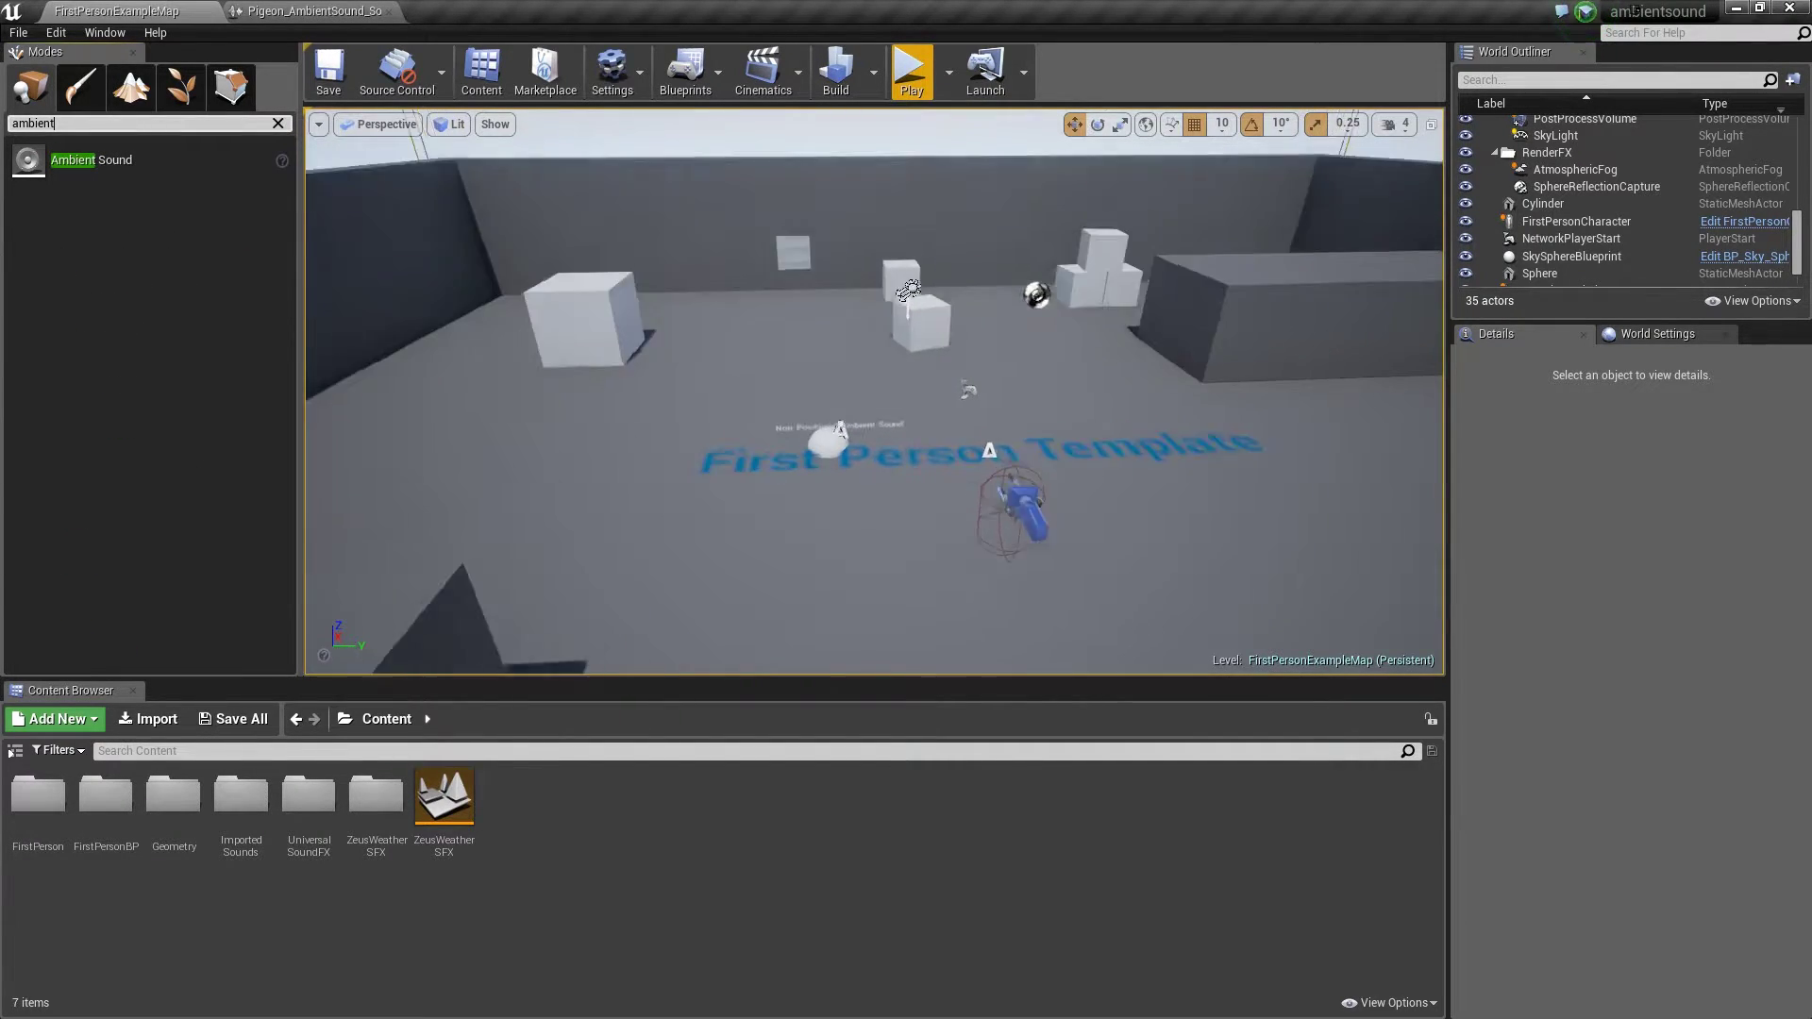
scroll(874, 391, up, 2)
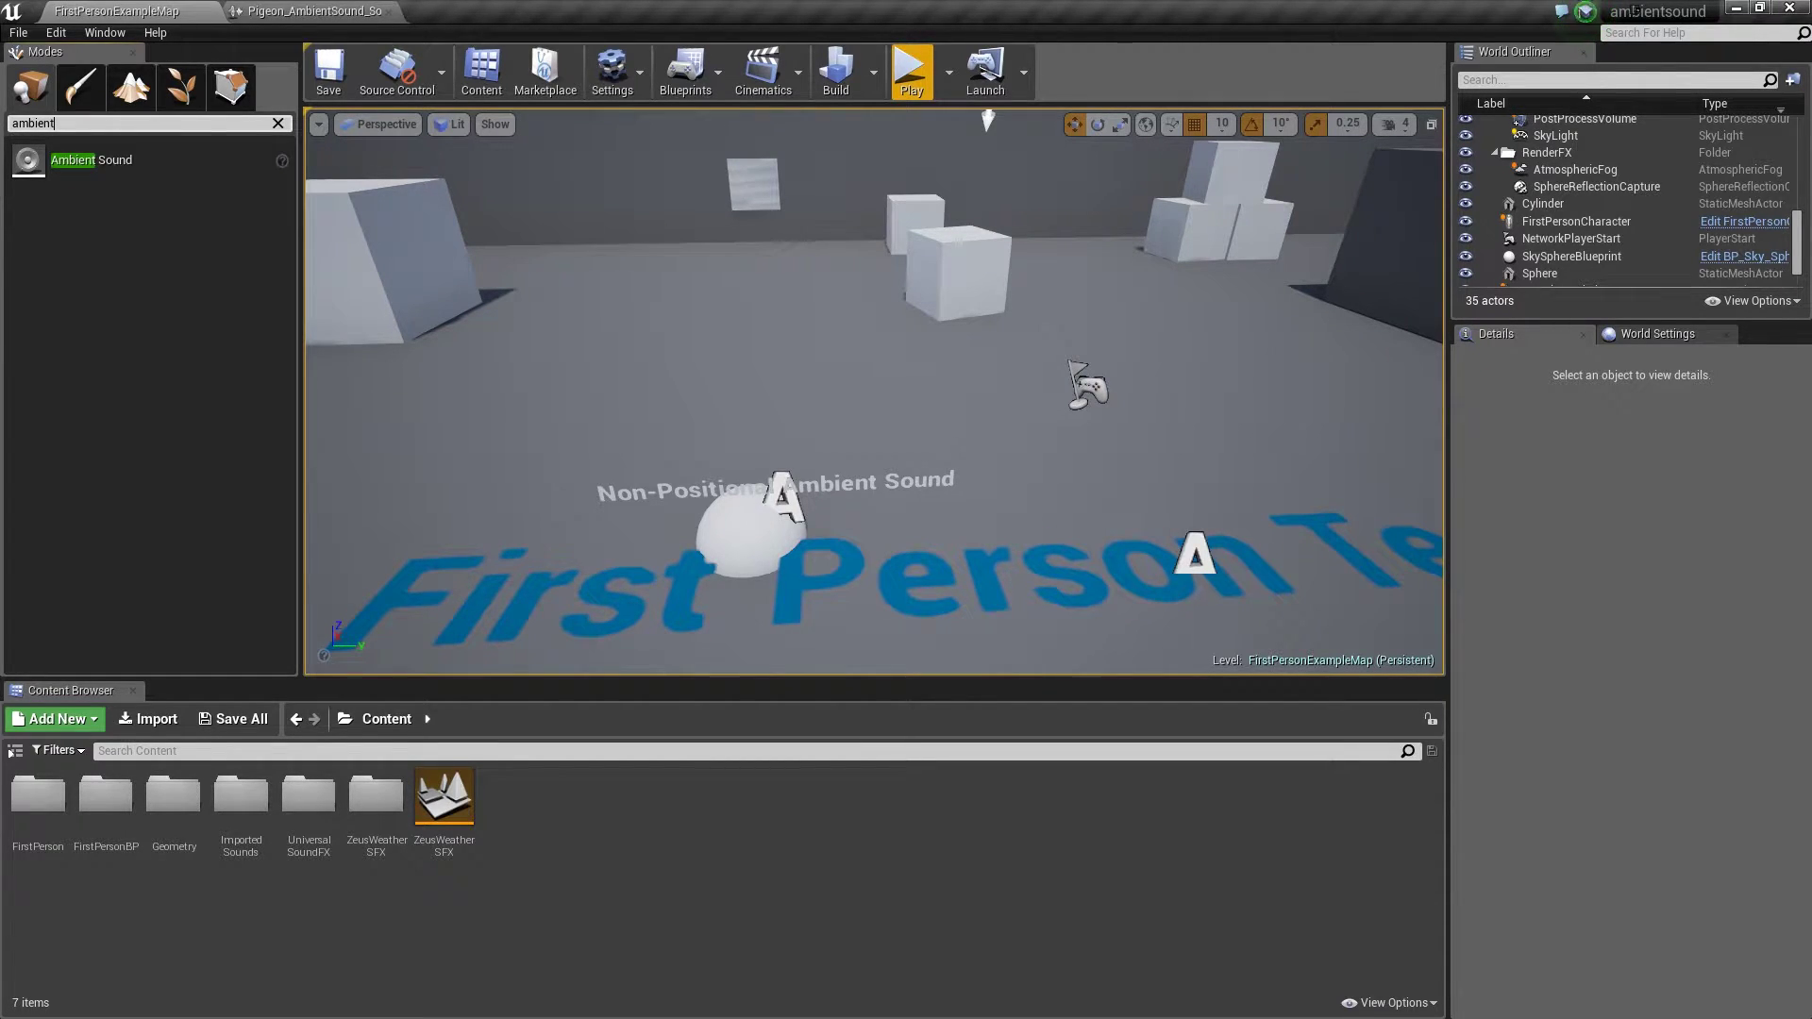
drag(43, 162, 752, 387)
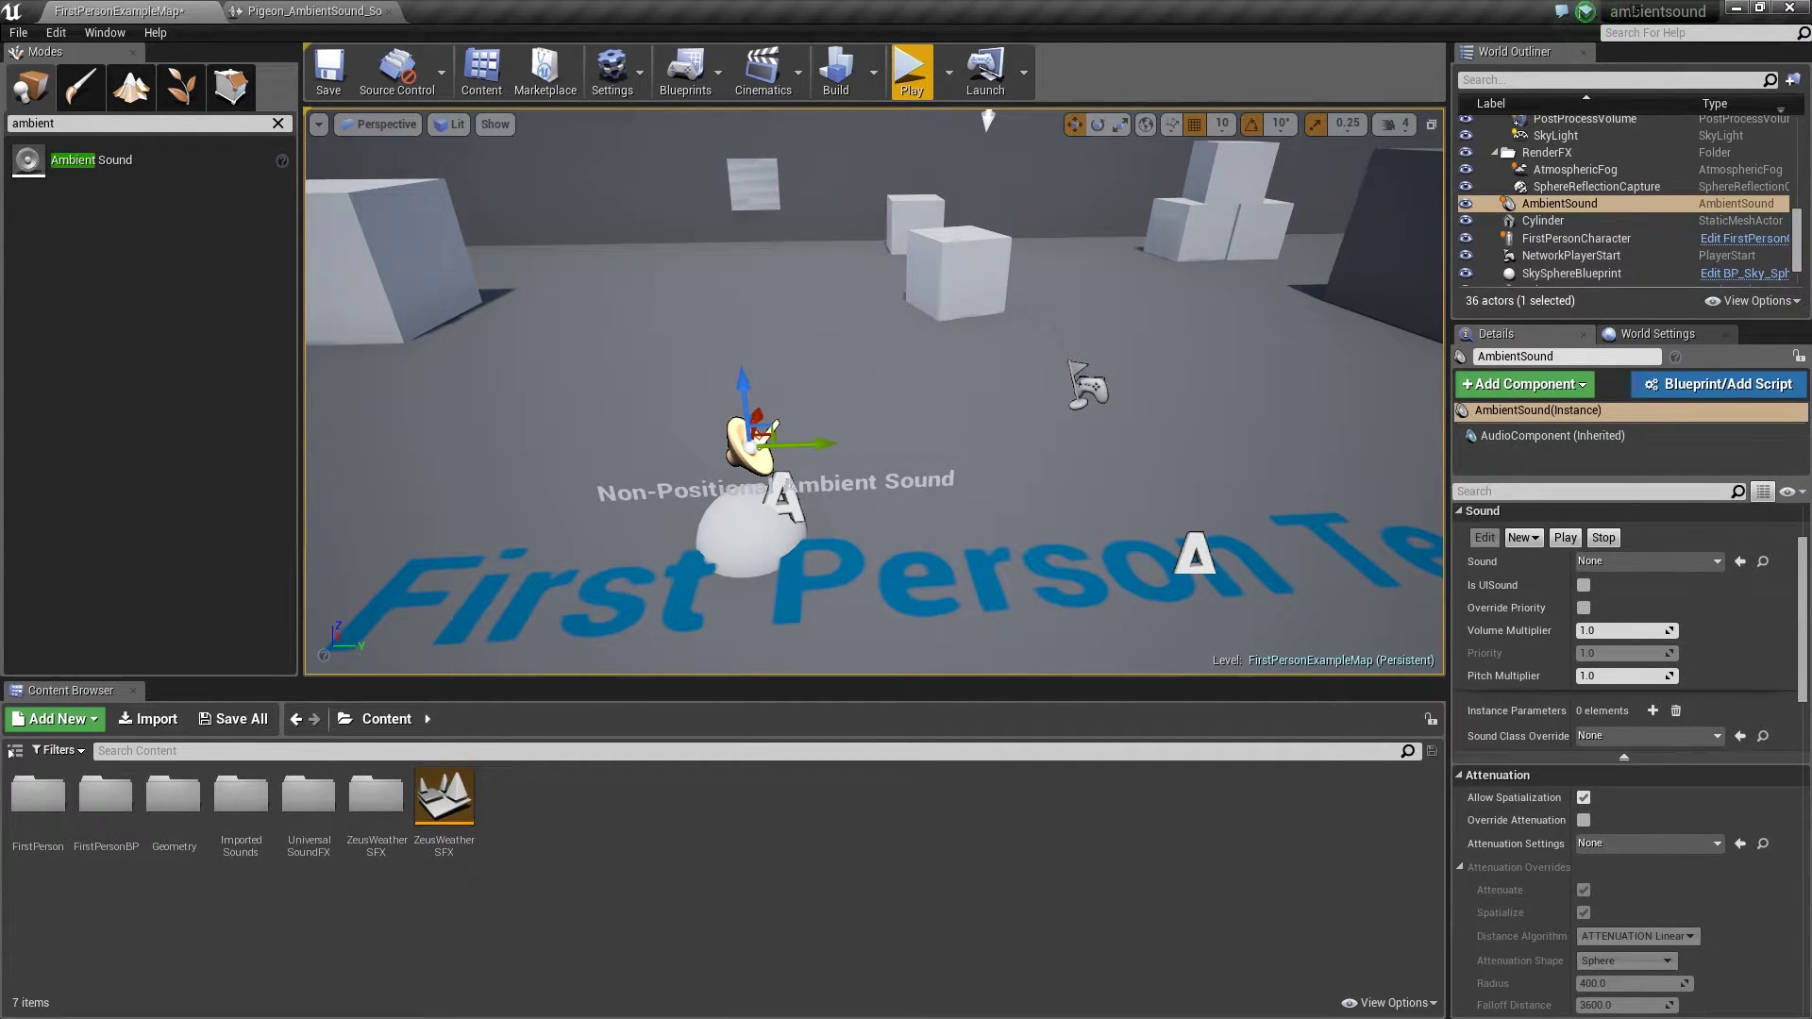
- Examine the new Ambient Sound actor's attenuation, modulation, filter, concurrency and activation properties
right_drag(875, 392, 859, 408)
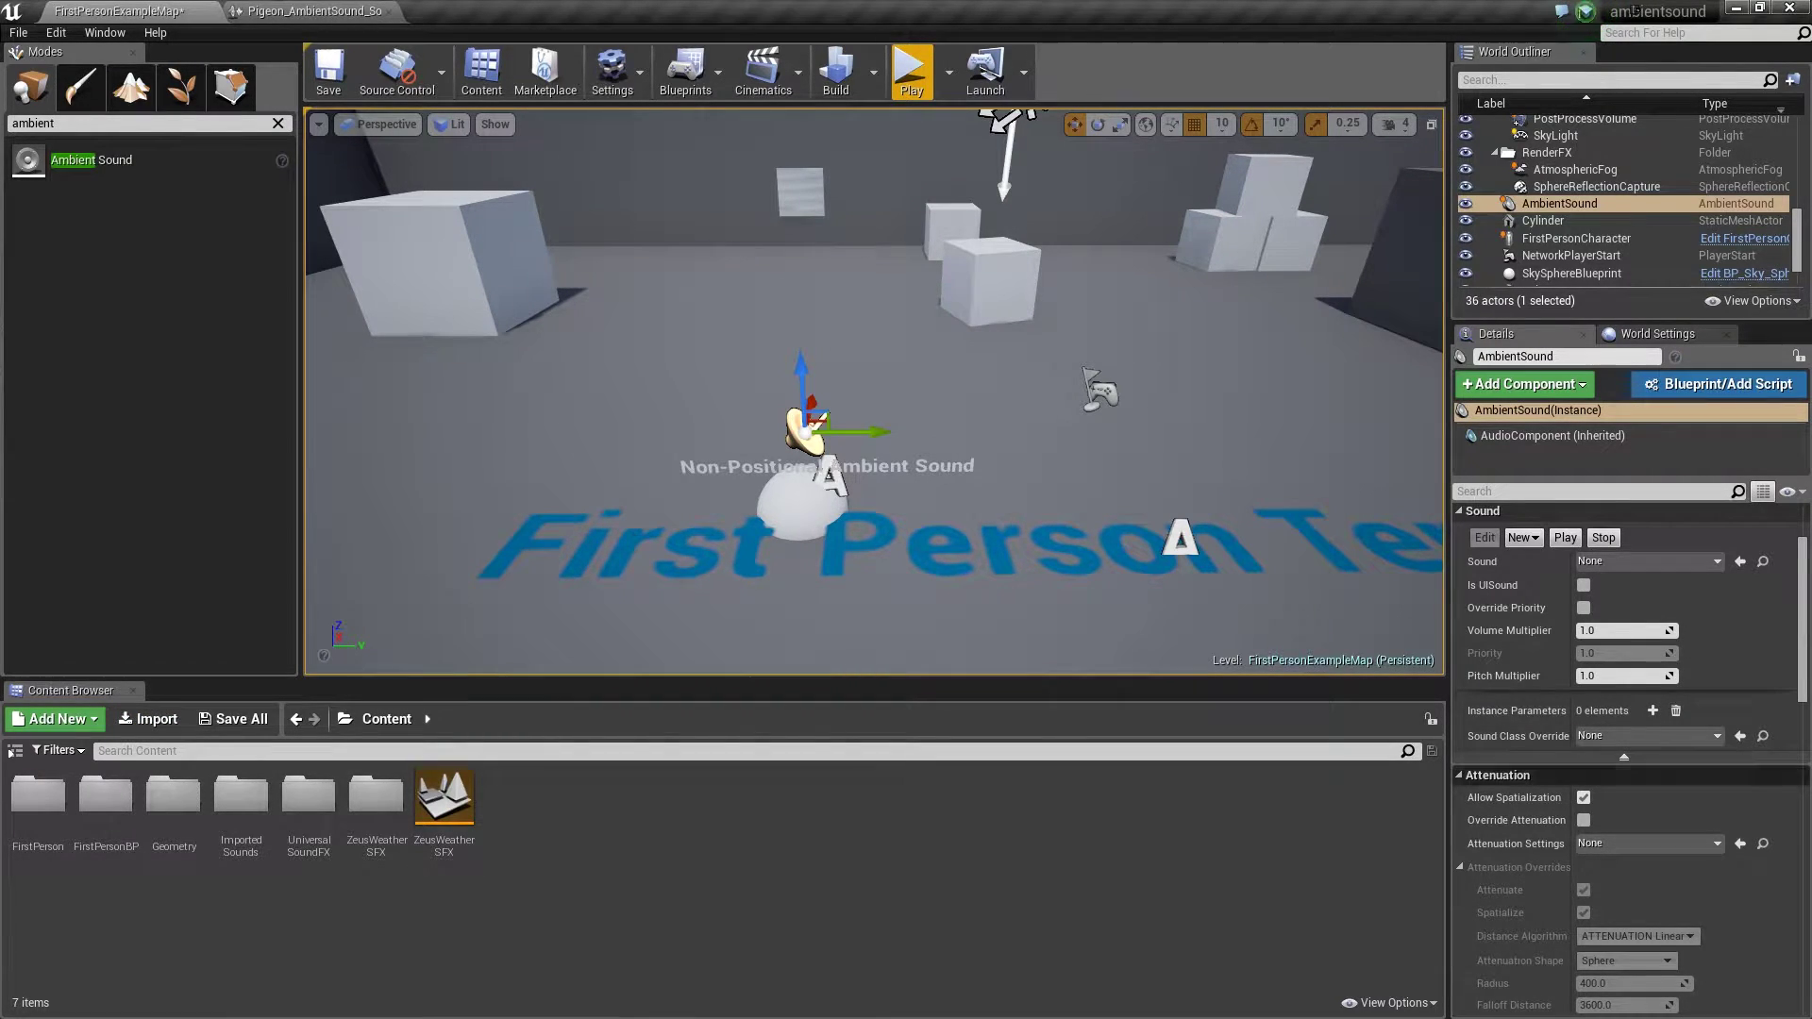
scroll(1661, 755, down, 2)
scroll(1519, 609, down, 3)
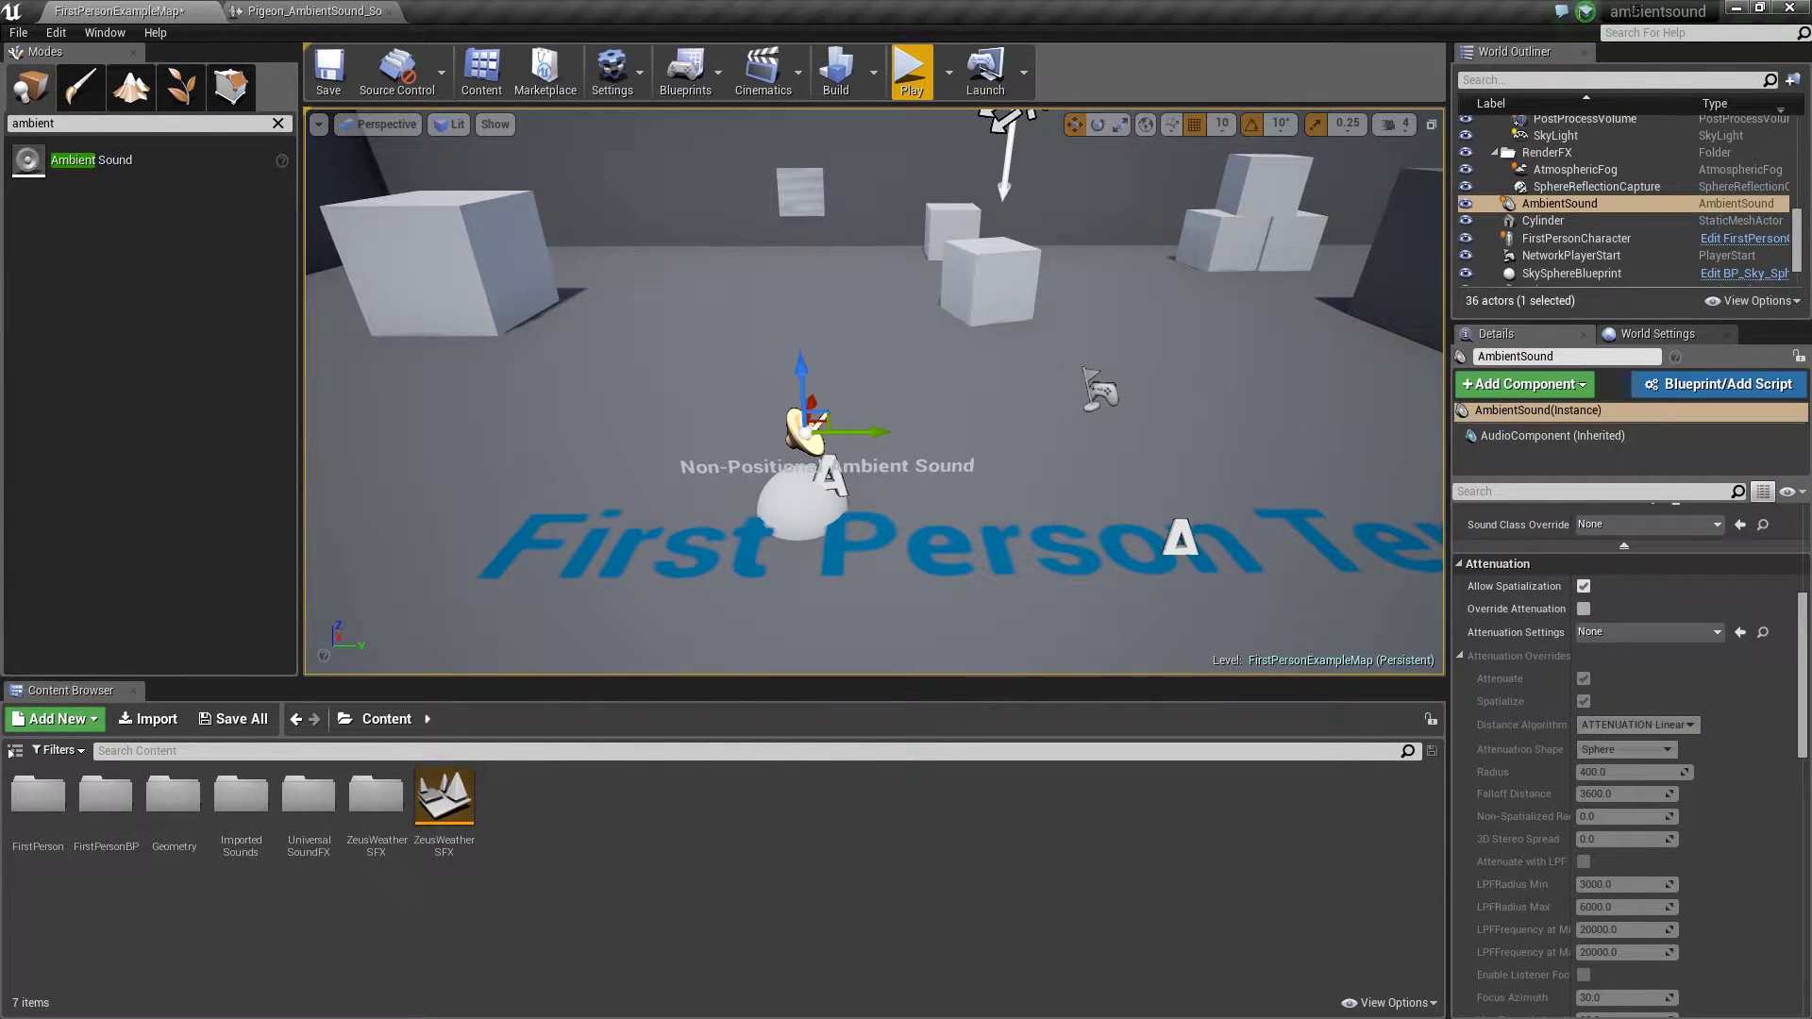
scroll(1628, 755, down, 10)
scroll(1520, 566, down, 4)
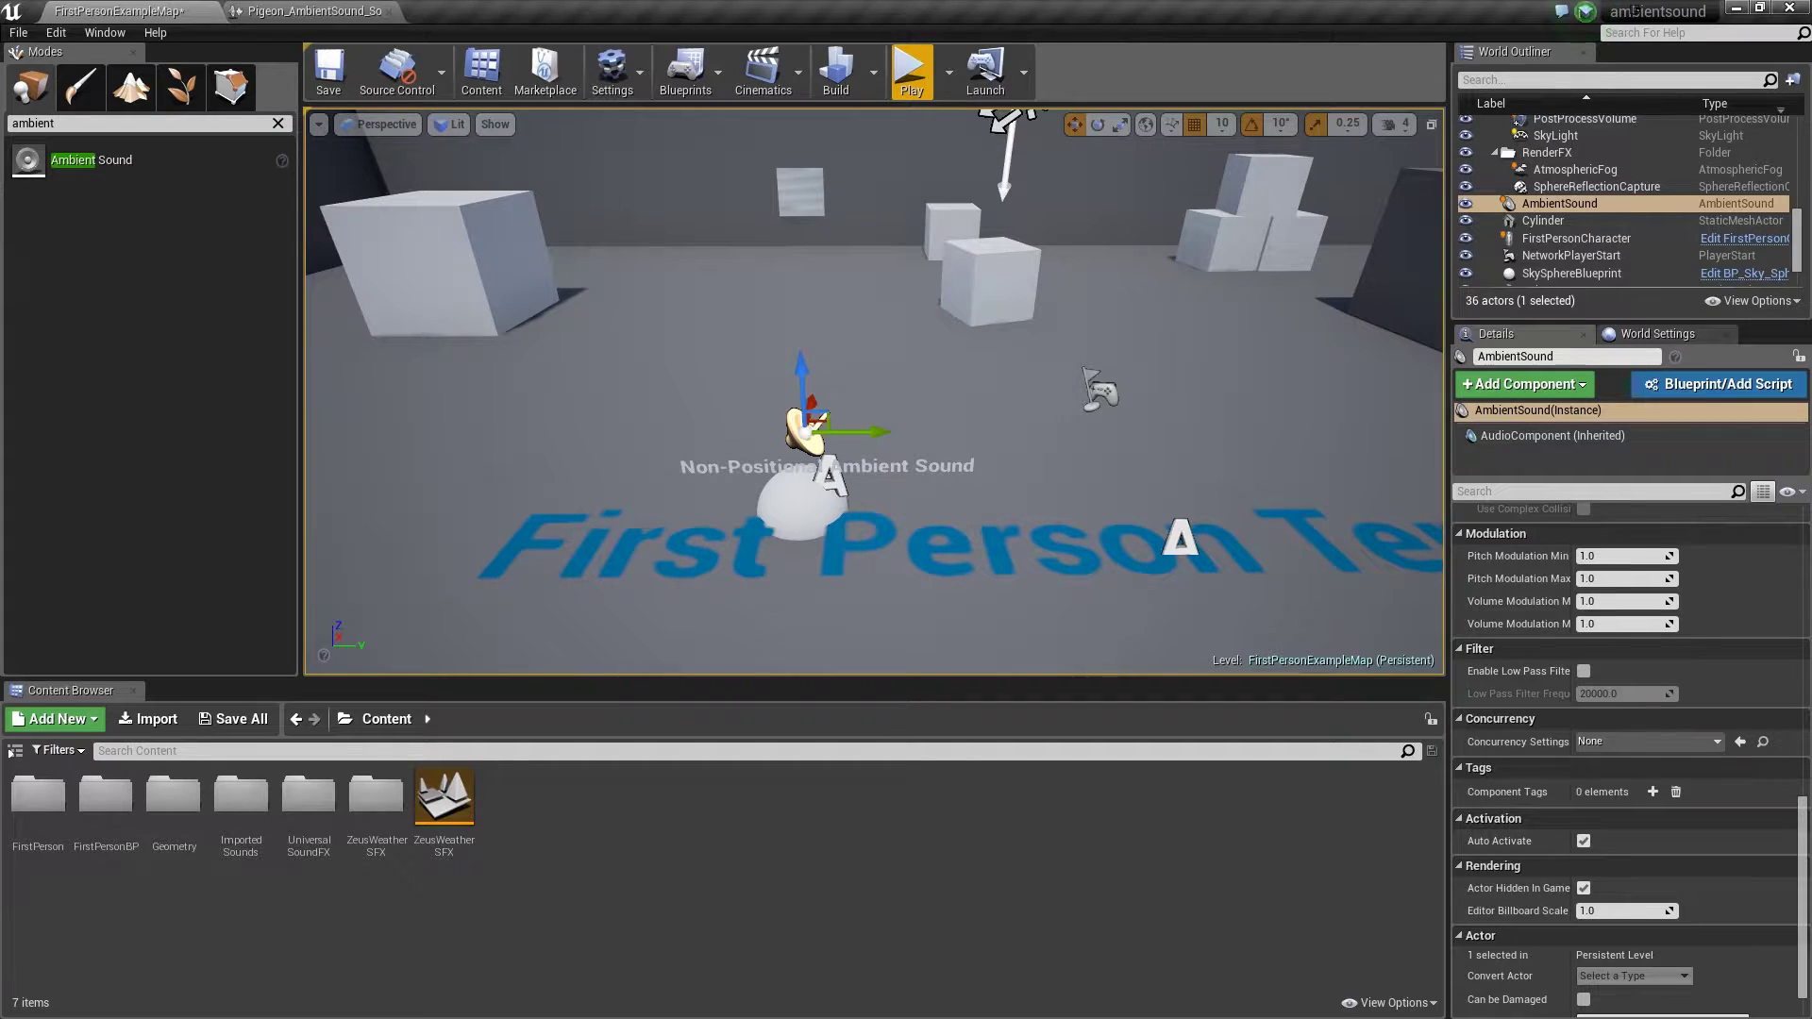
scroll(1605, 718, down, 1)
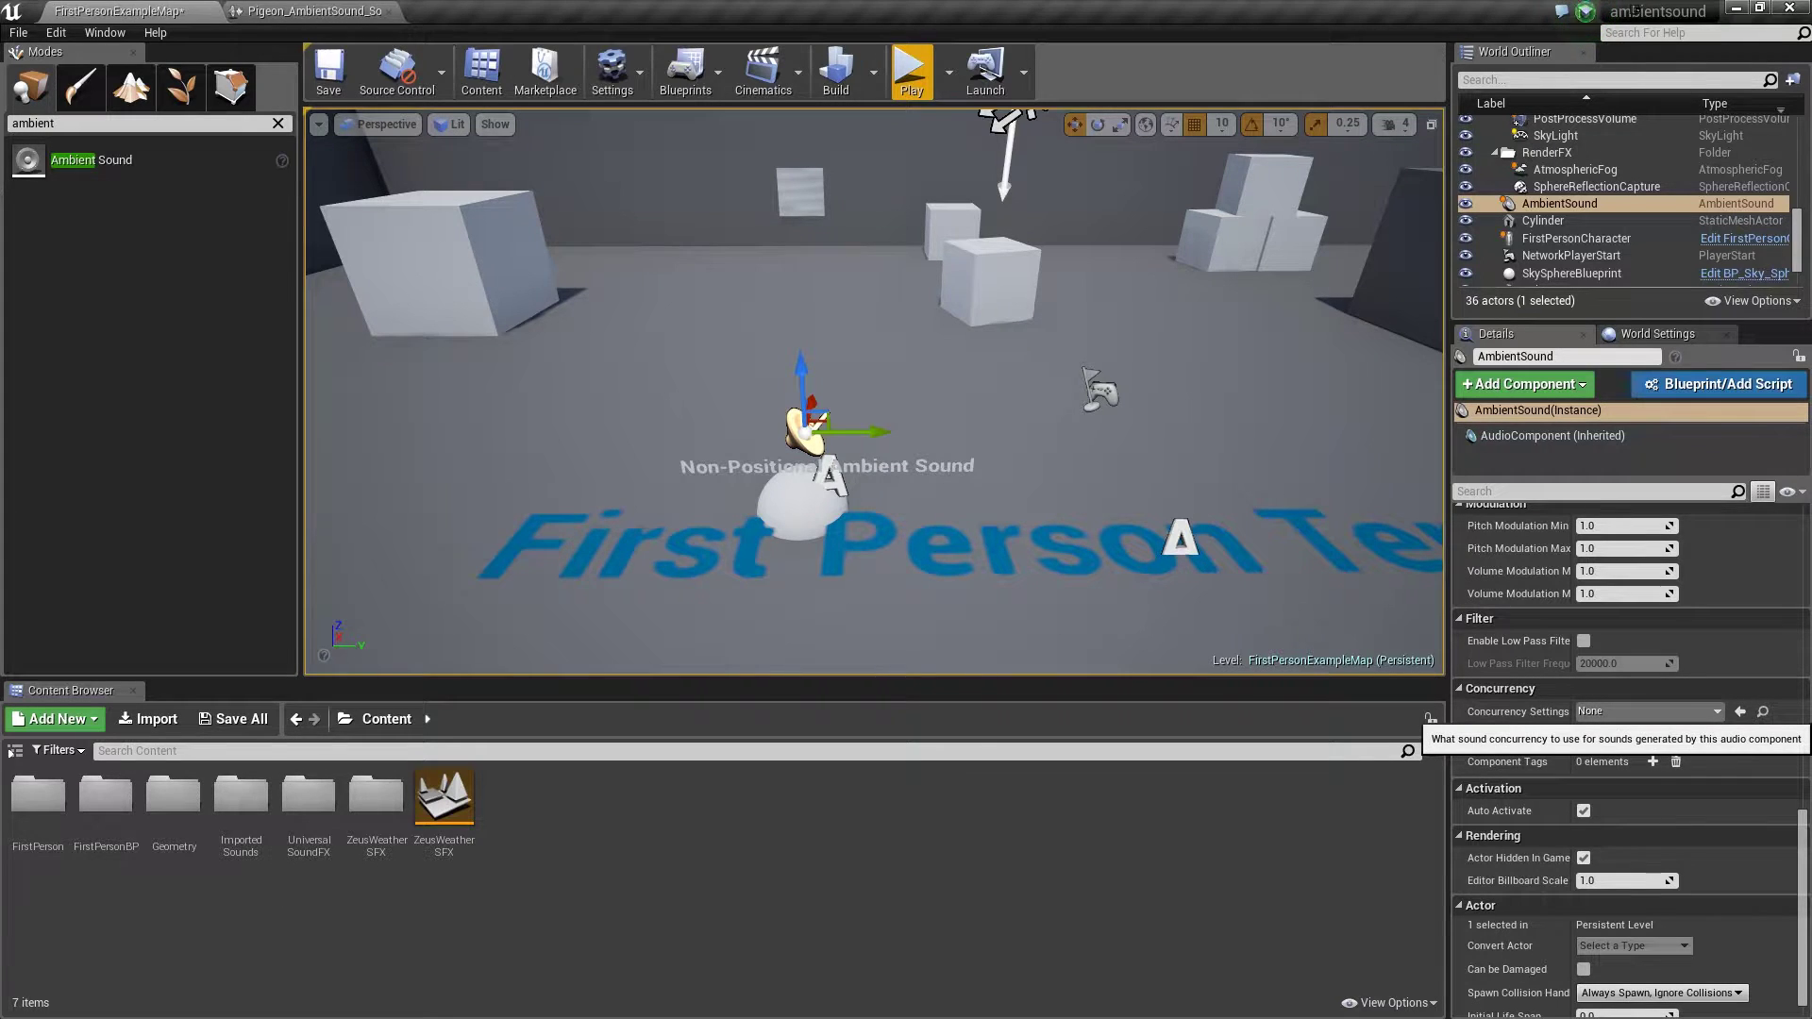
scroll(1628, 755, up, 3)
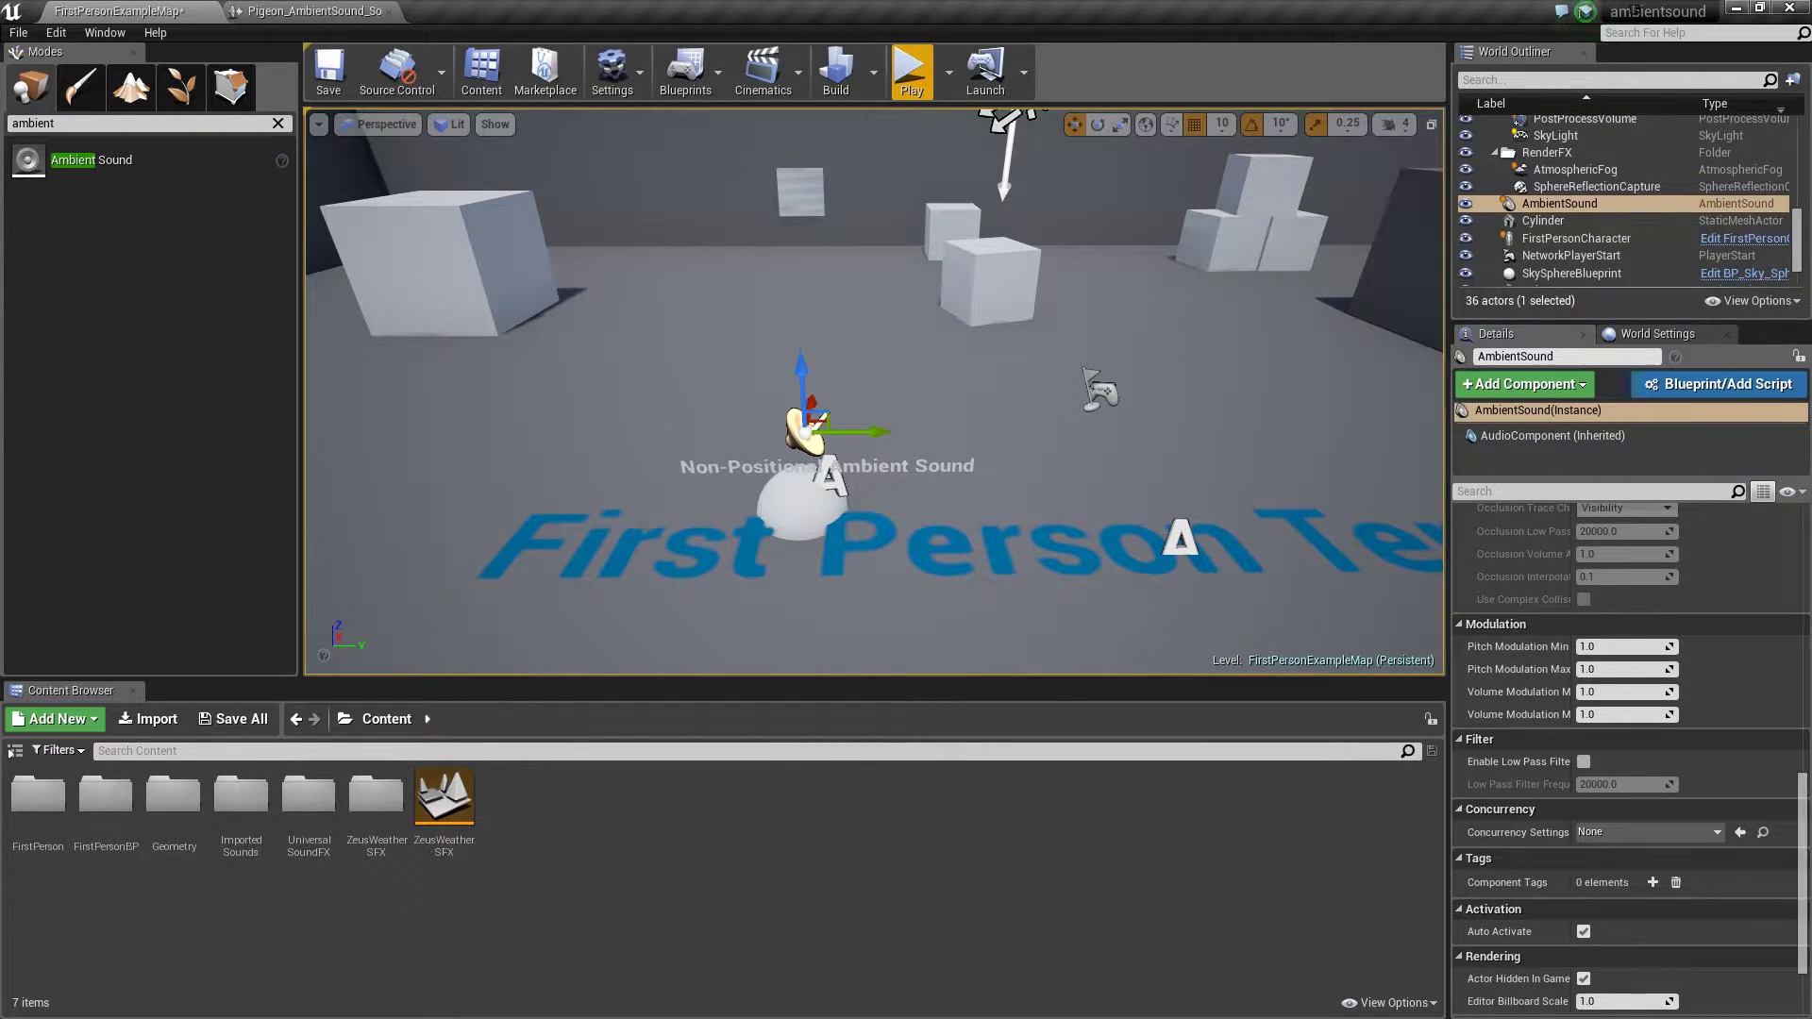
right_drag(874, 390, 874, 342)
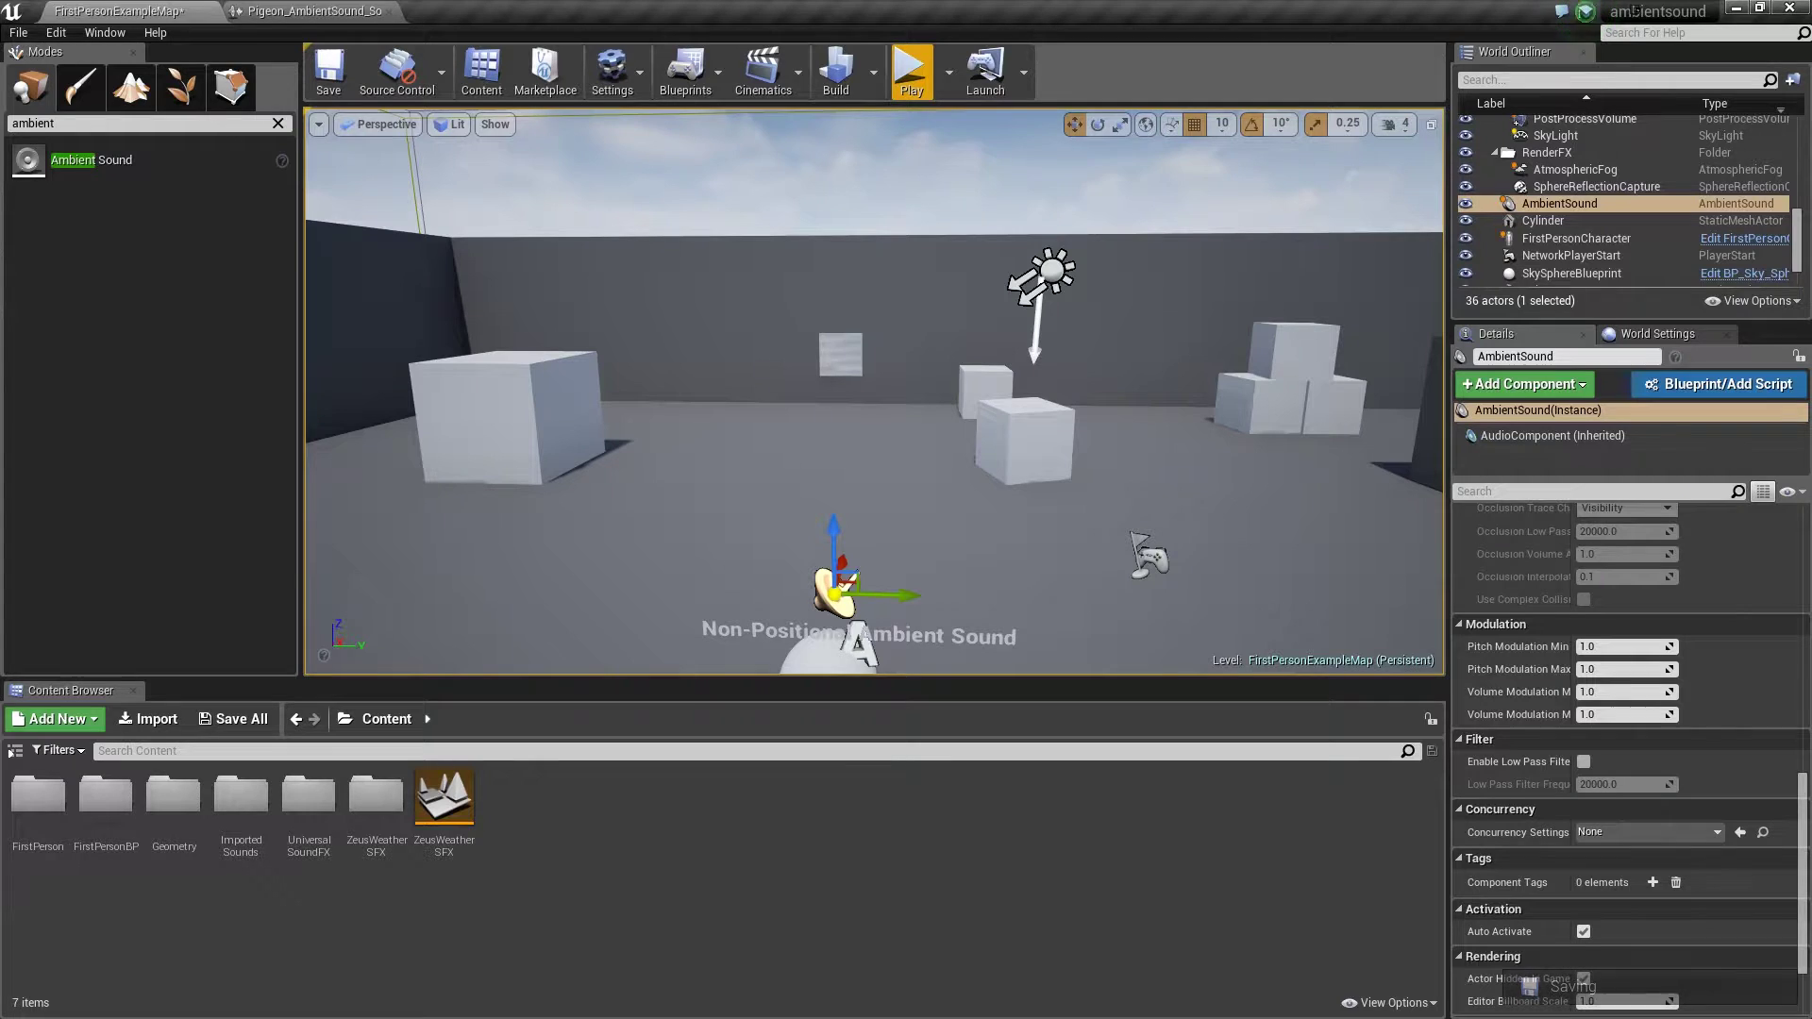
- Create a new blank sound cue for the Ambient Sound actor from its Sound properties
scroll(1623, 755, up, 10)
scroll(1623, 755, up, 3)
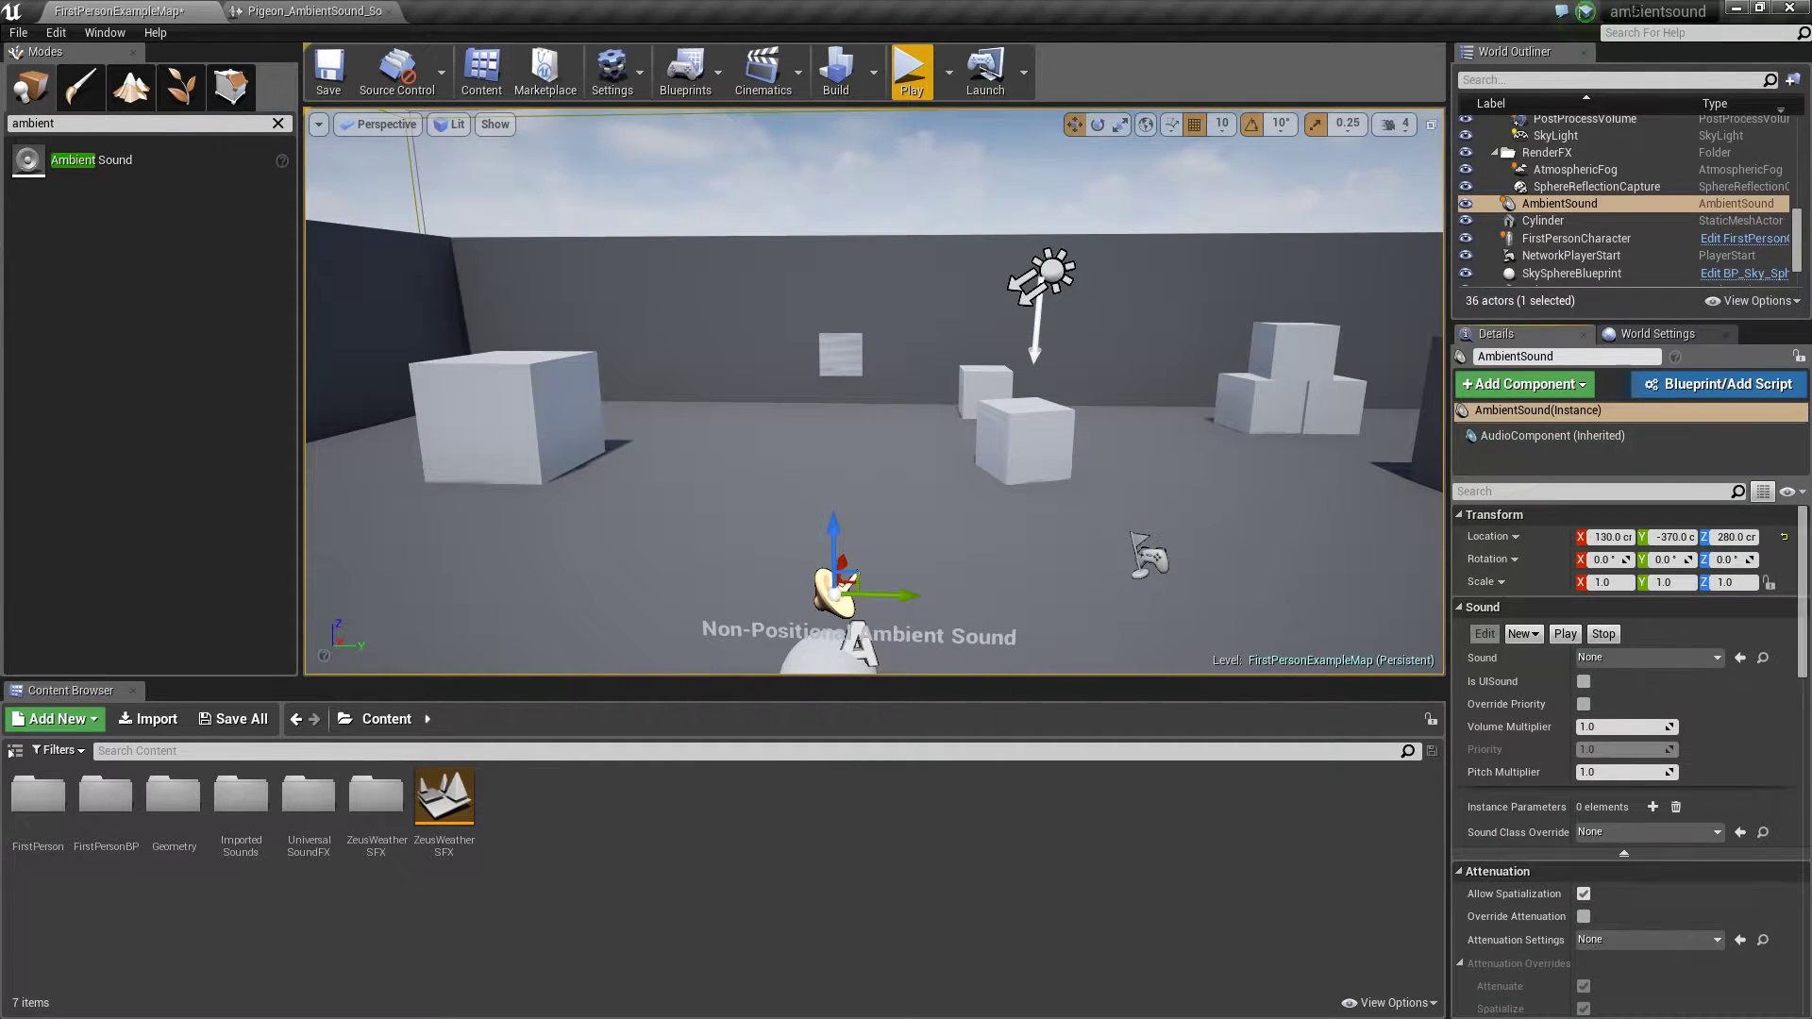
click(1522, 634)
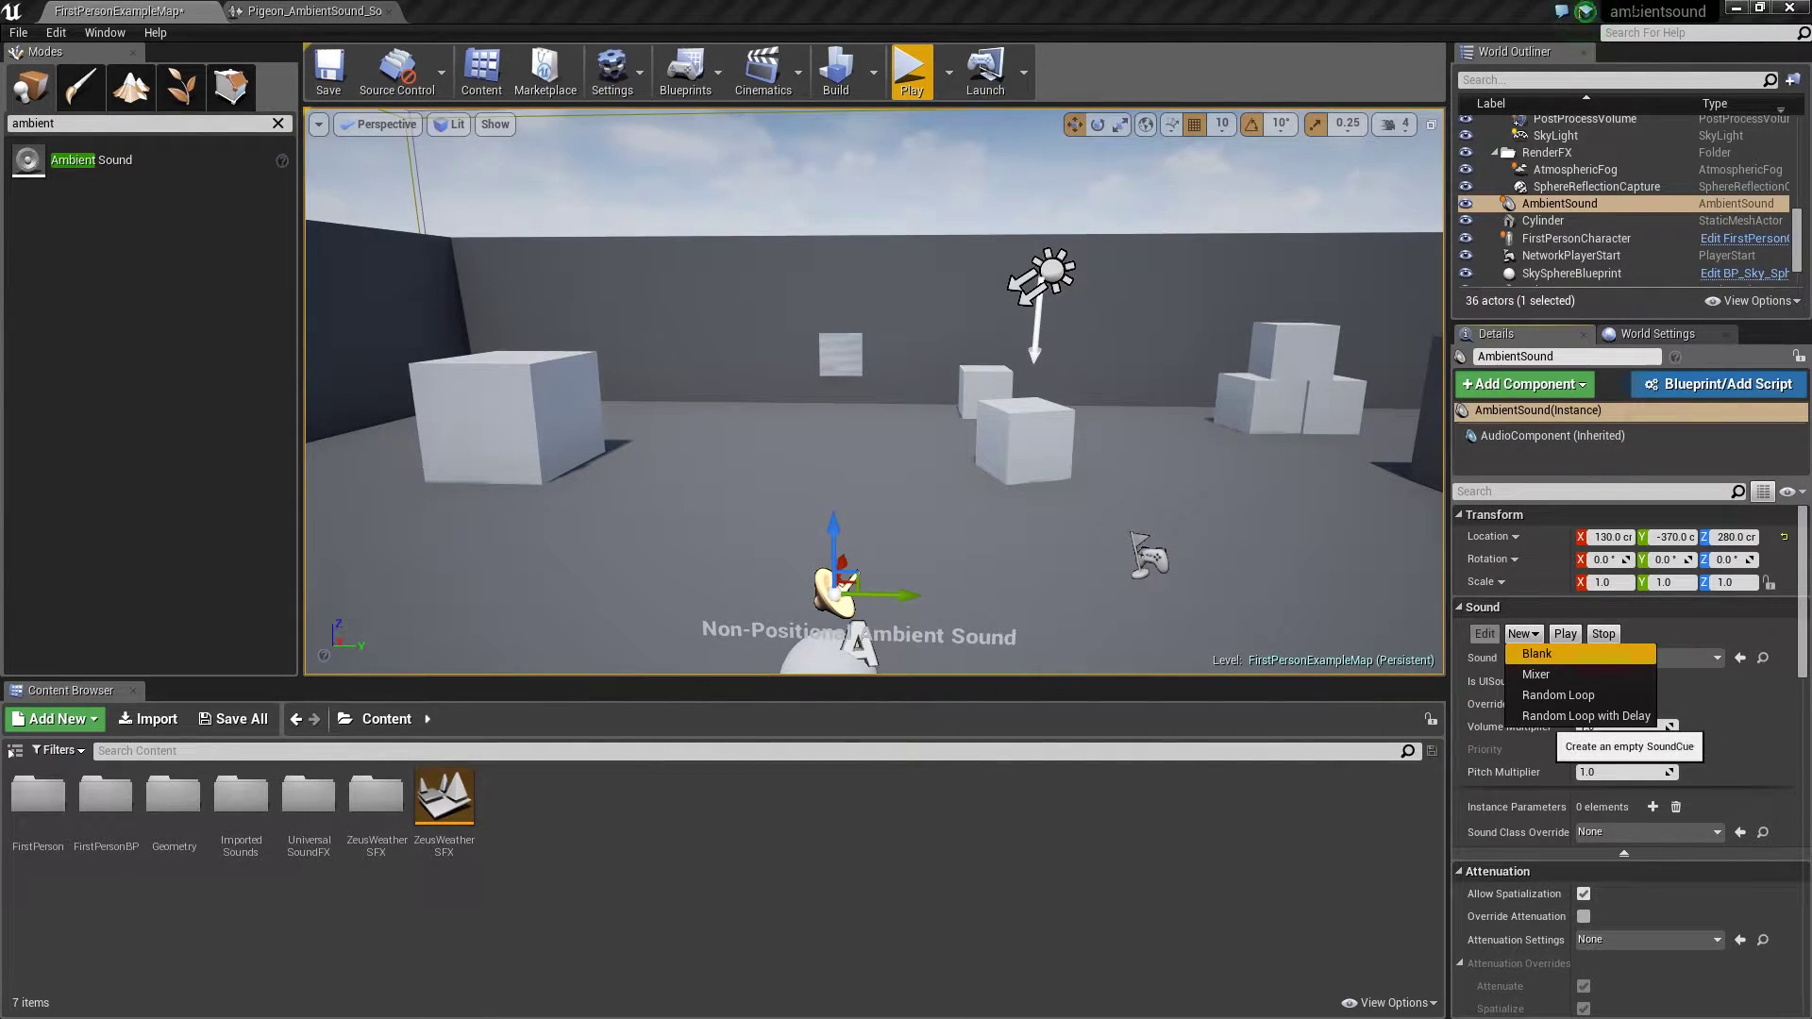
click(1538, 653)
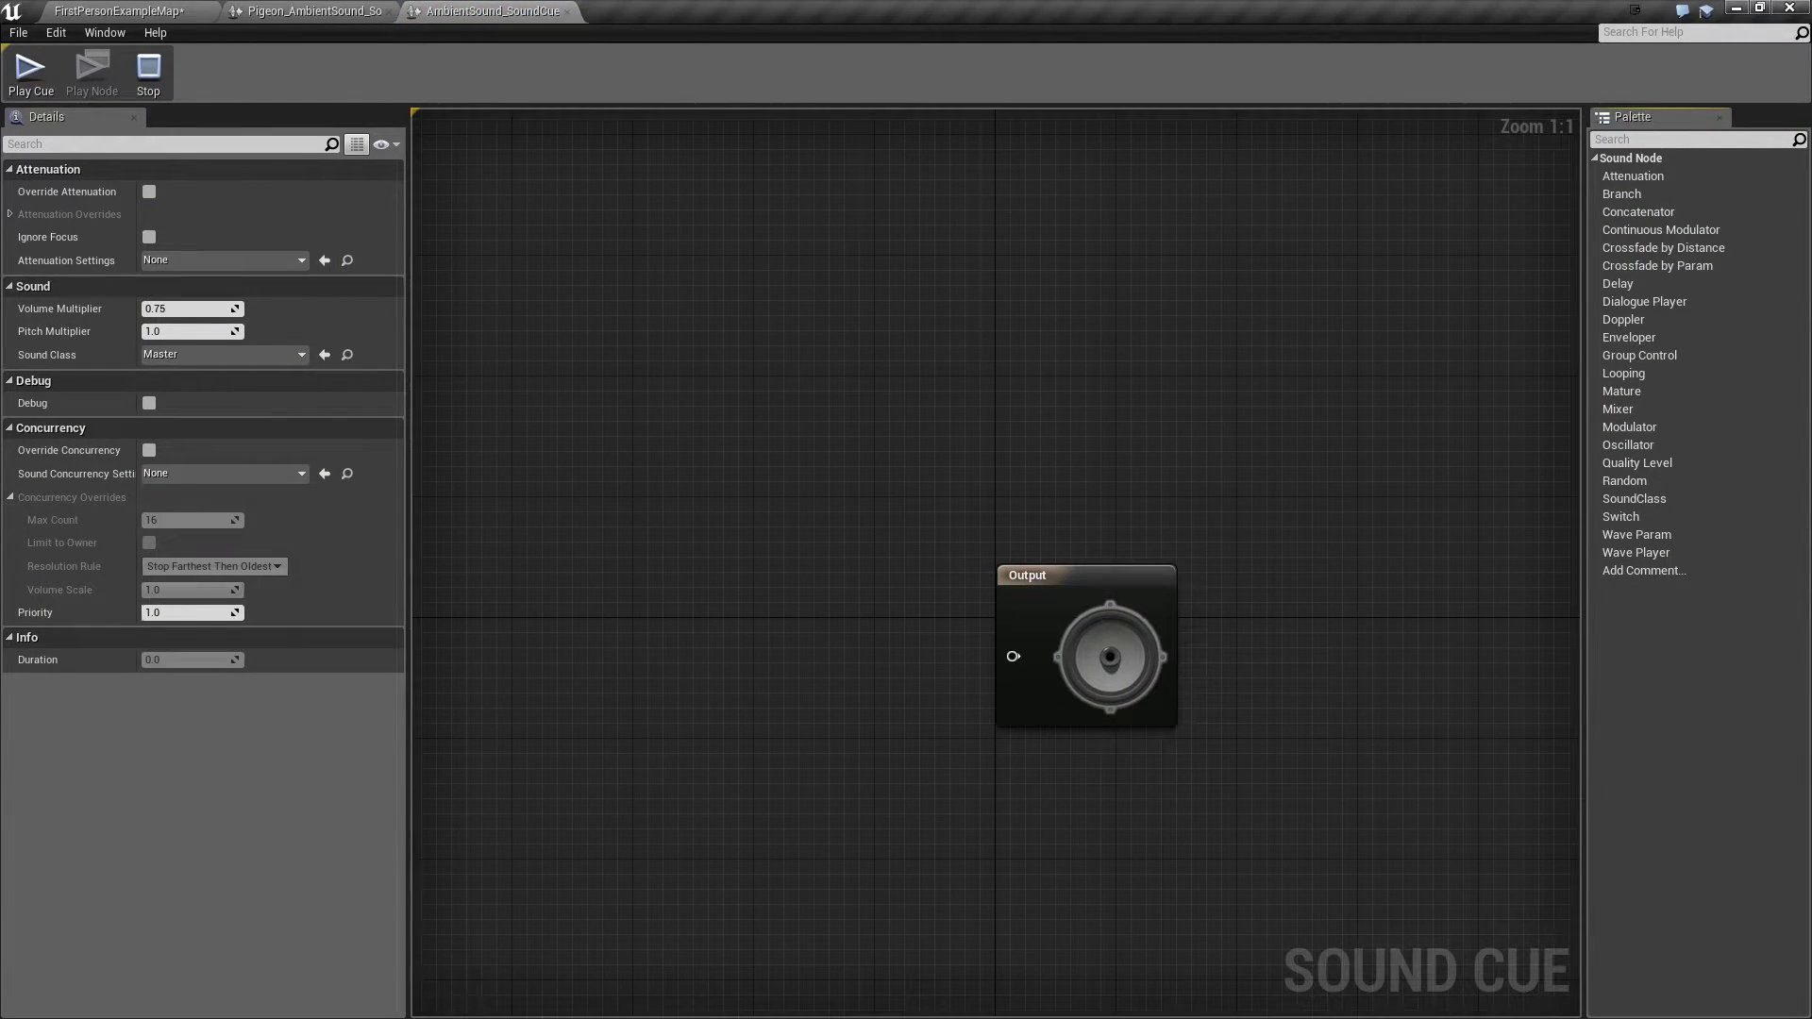
- Add a Wave Player node to the sound cue graph, connect it to the Output node and align it with the Output's input
right_drag(875, 601, 1086, 422)
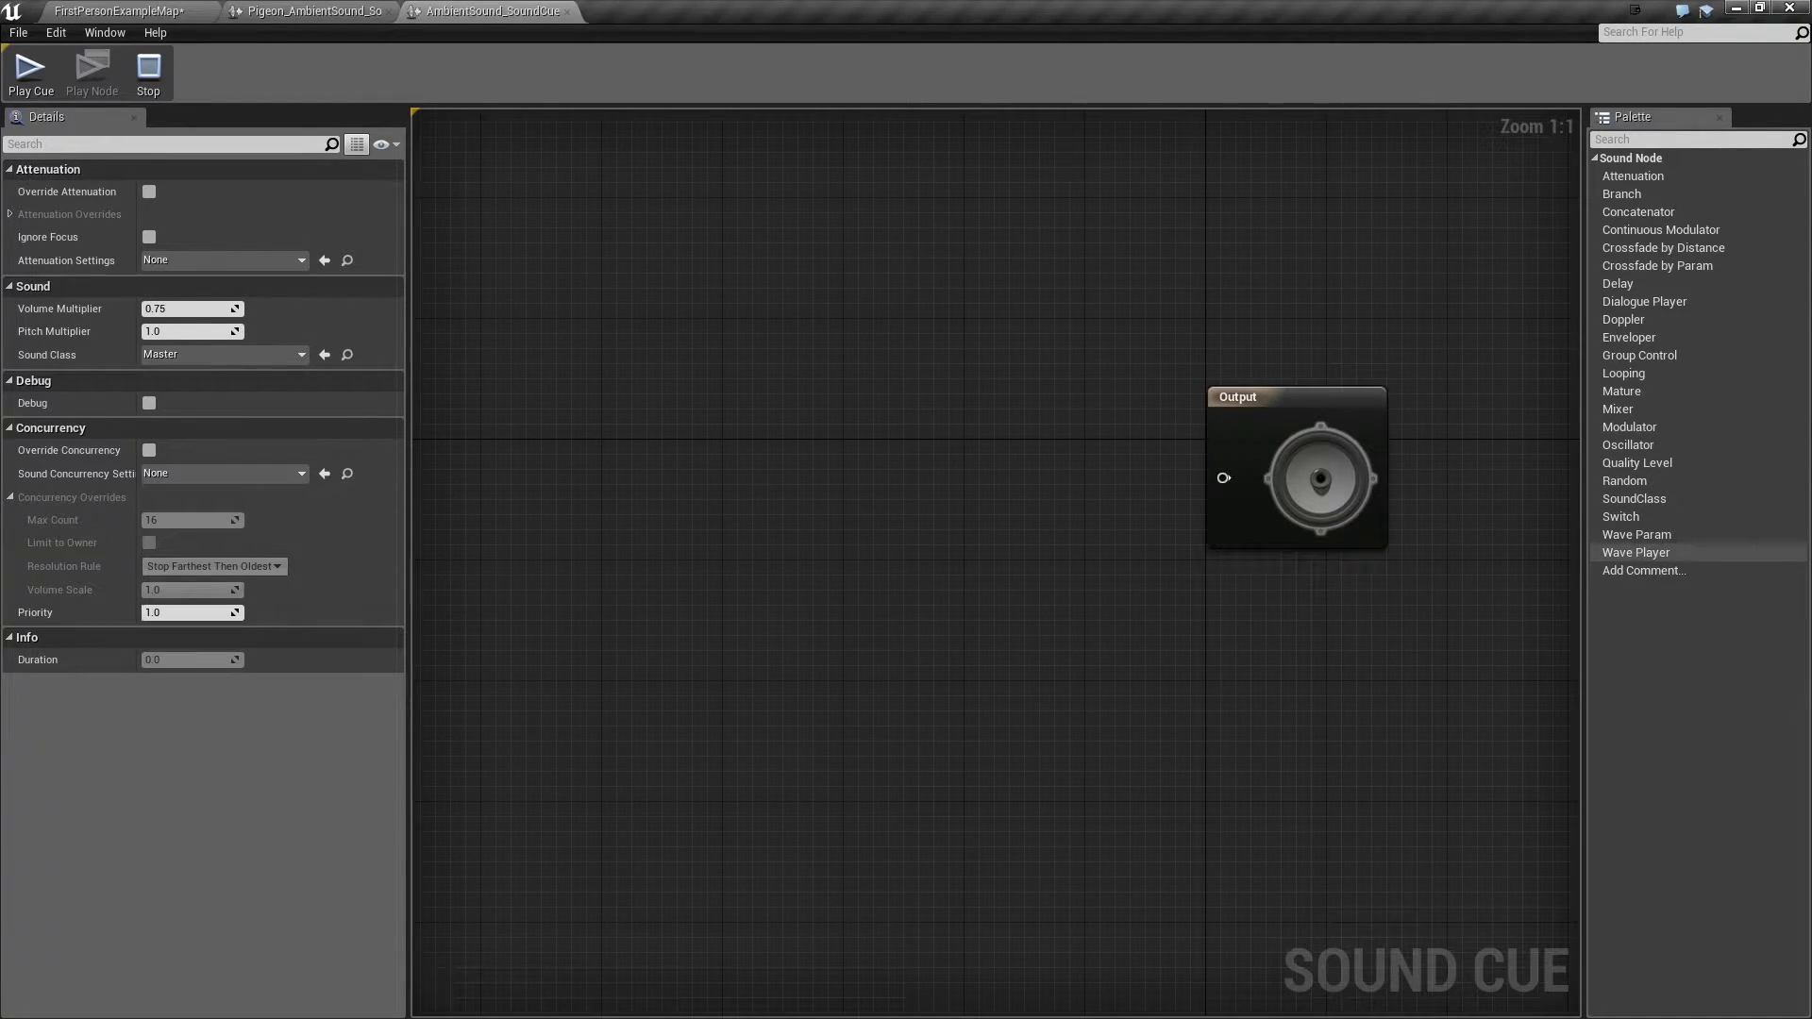
drag(1635, 553, 867, 463)
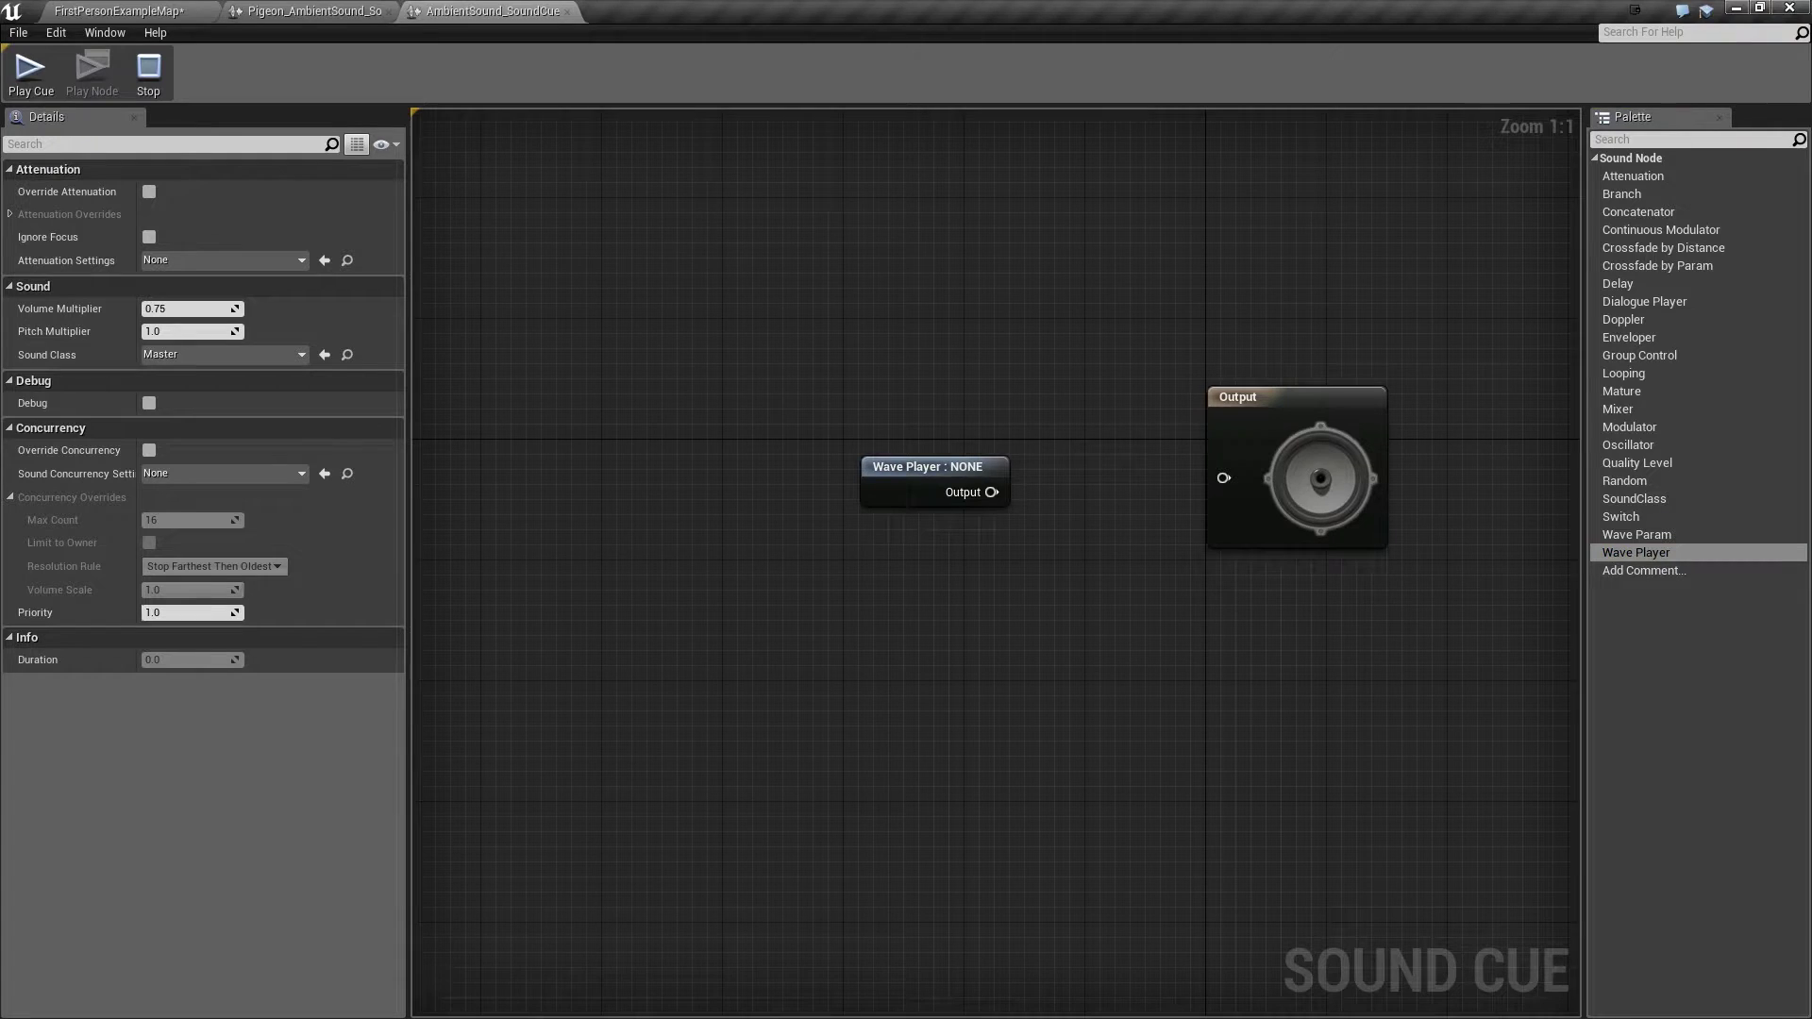
drag(991, 492, 1225, 479)
mouse_move(949, 472)
mouse_down()
mouse_move(950, 420)
mouse_move(920, 468)
mouse_up()
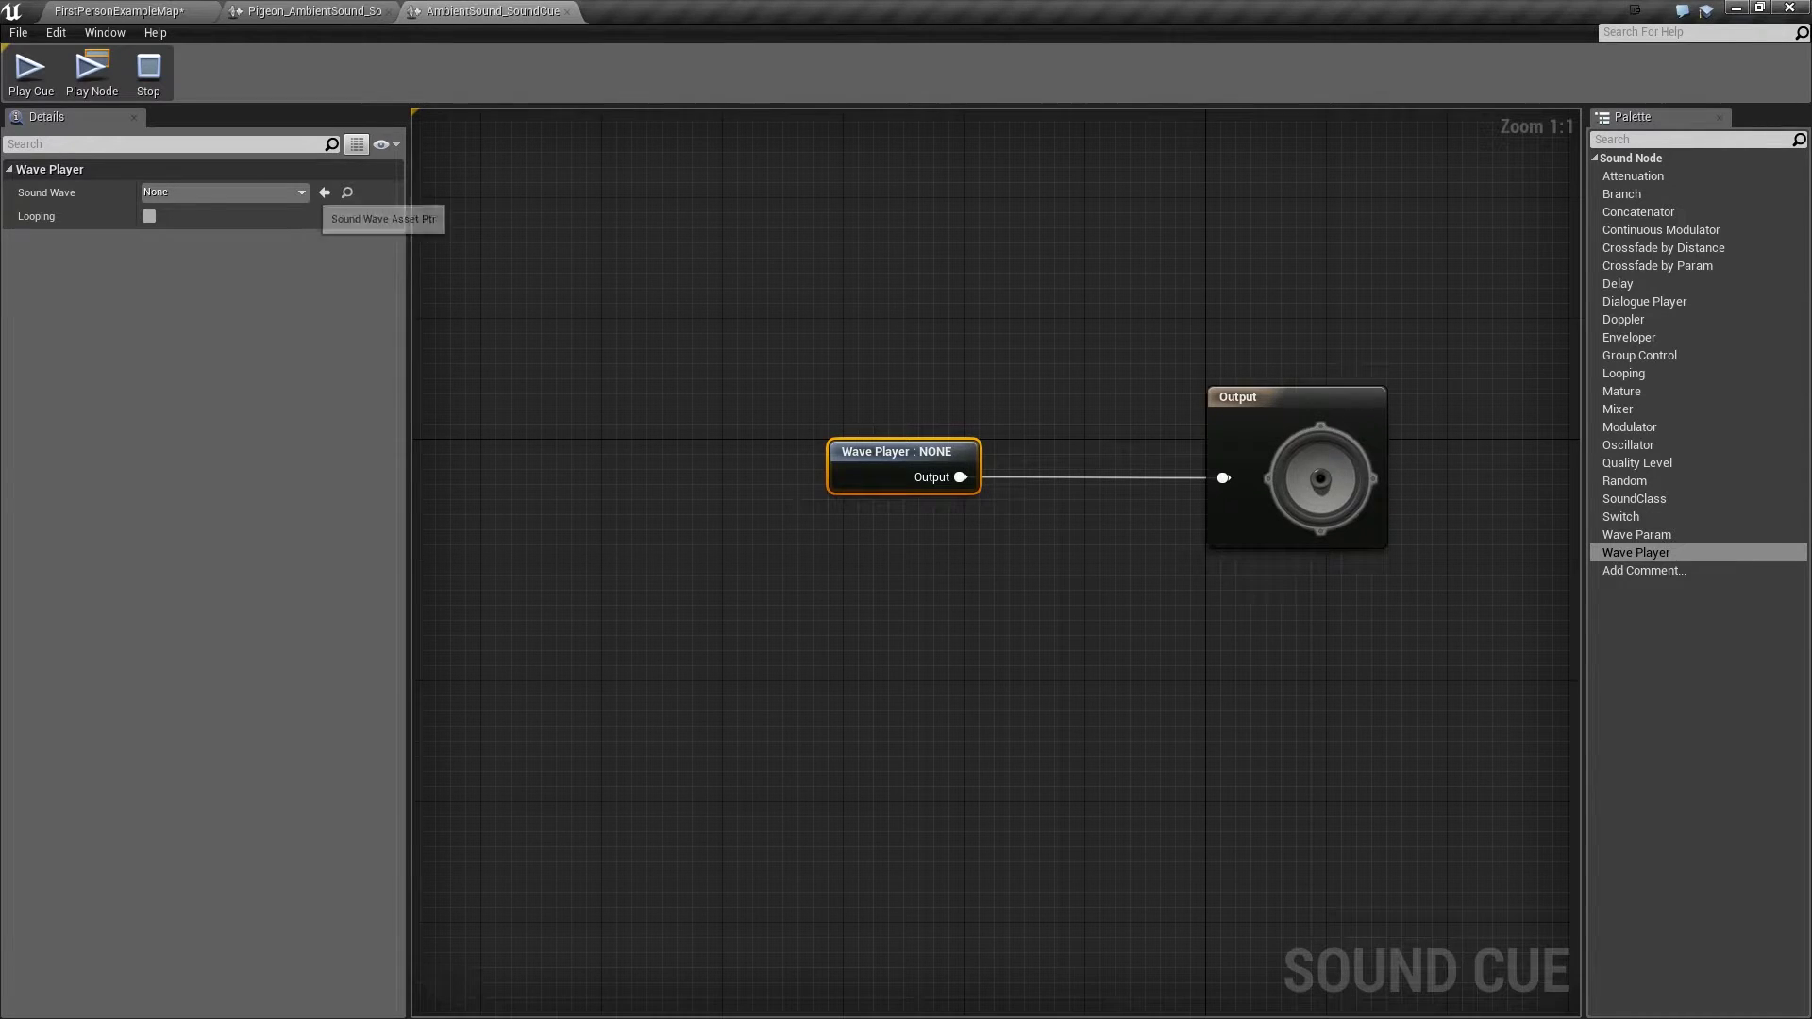
- Assign the AMBIENCE_SciFi_Hum_01_loop_stereo sound wave to the Wave Player node and enable Looping
click(300, 192)
text(scifi)
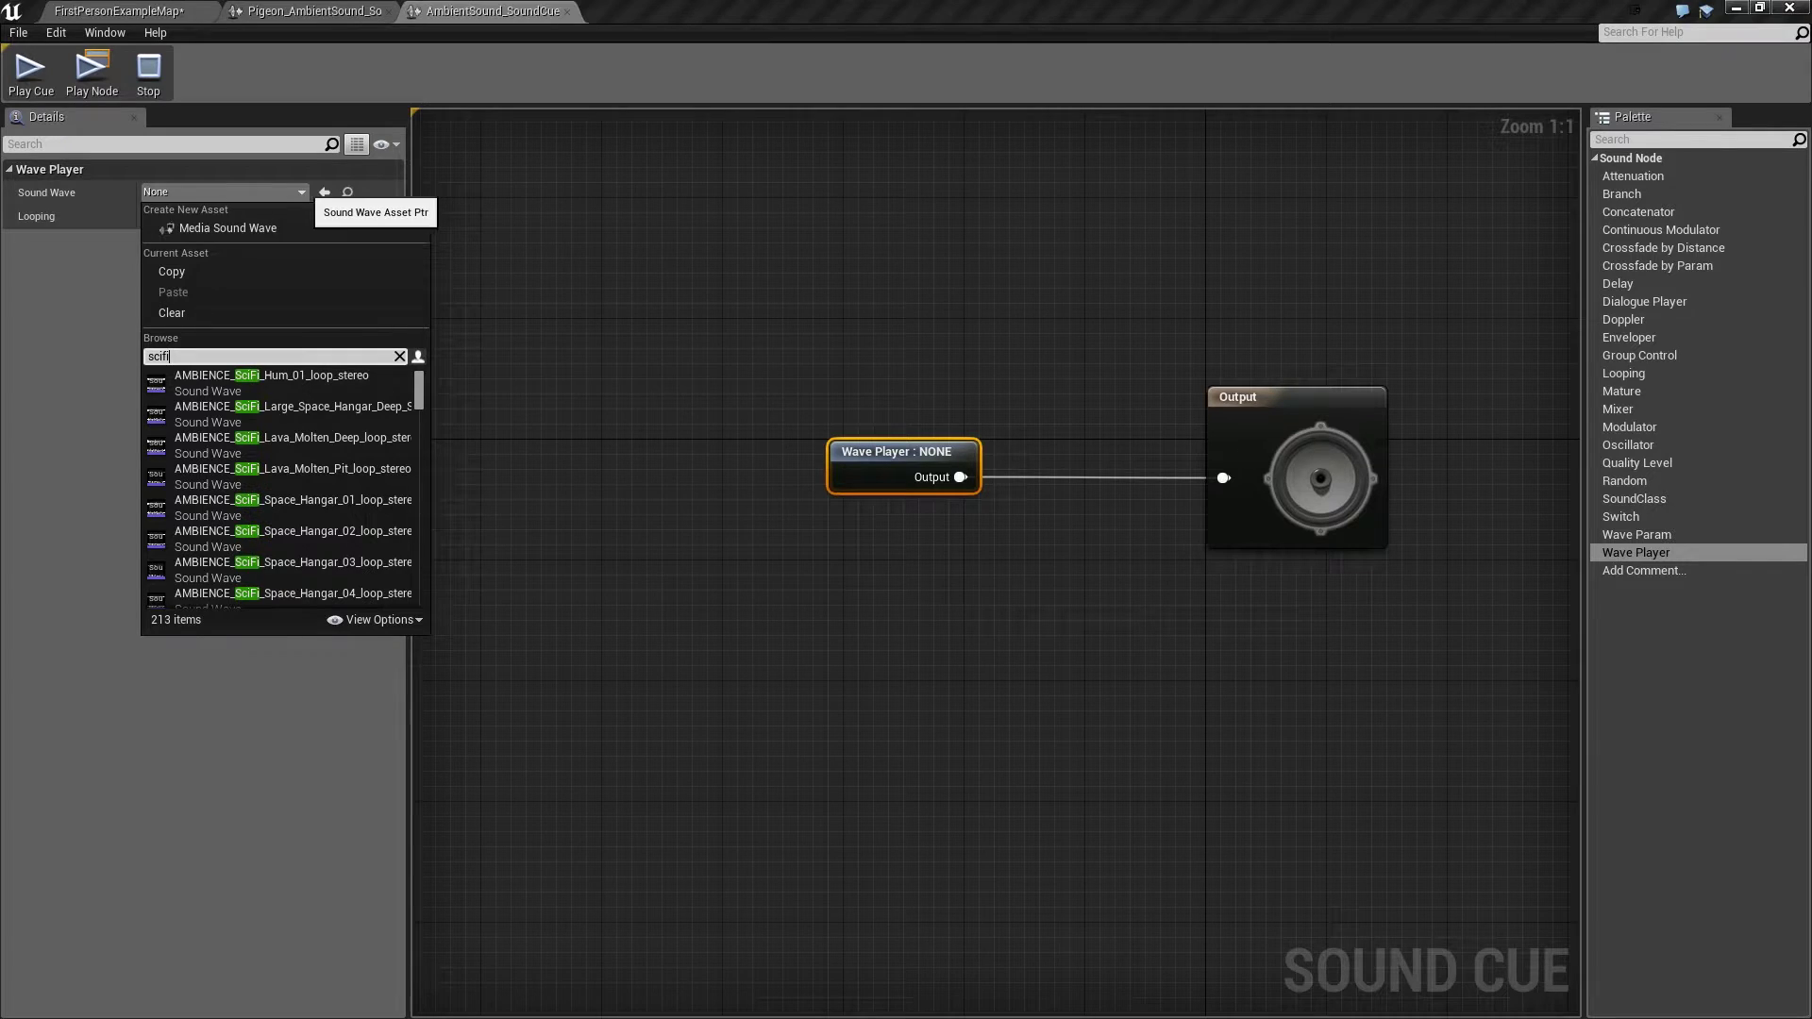
click(274, 383)
drag(849, 453, 684, 453)
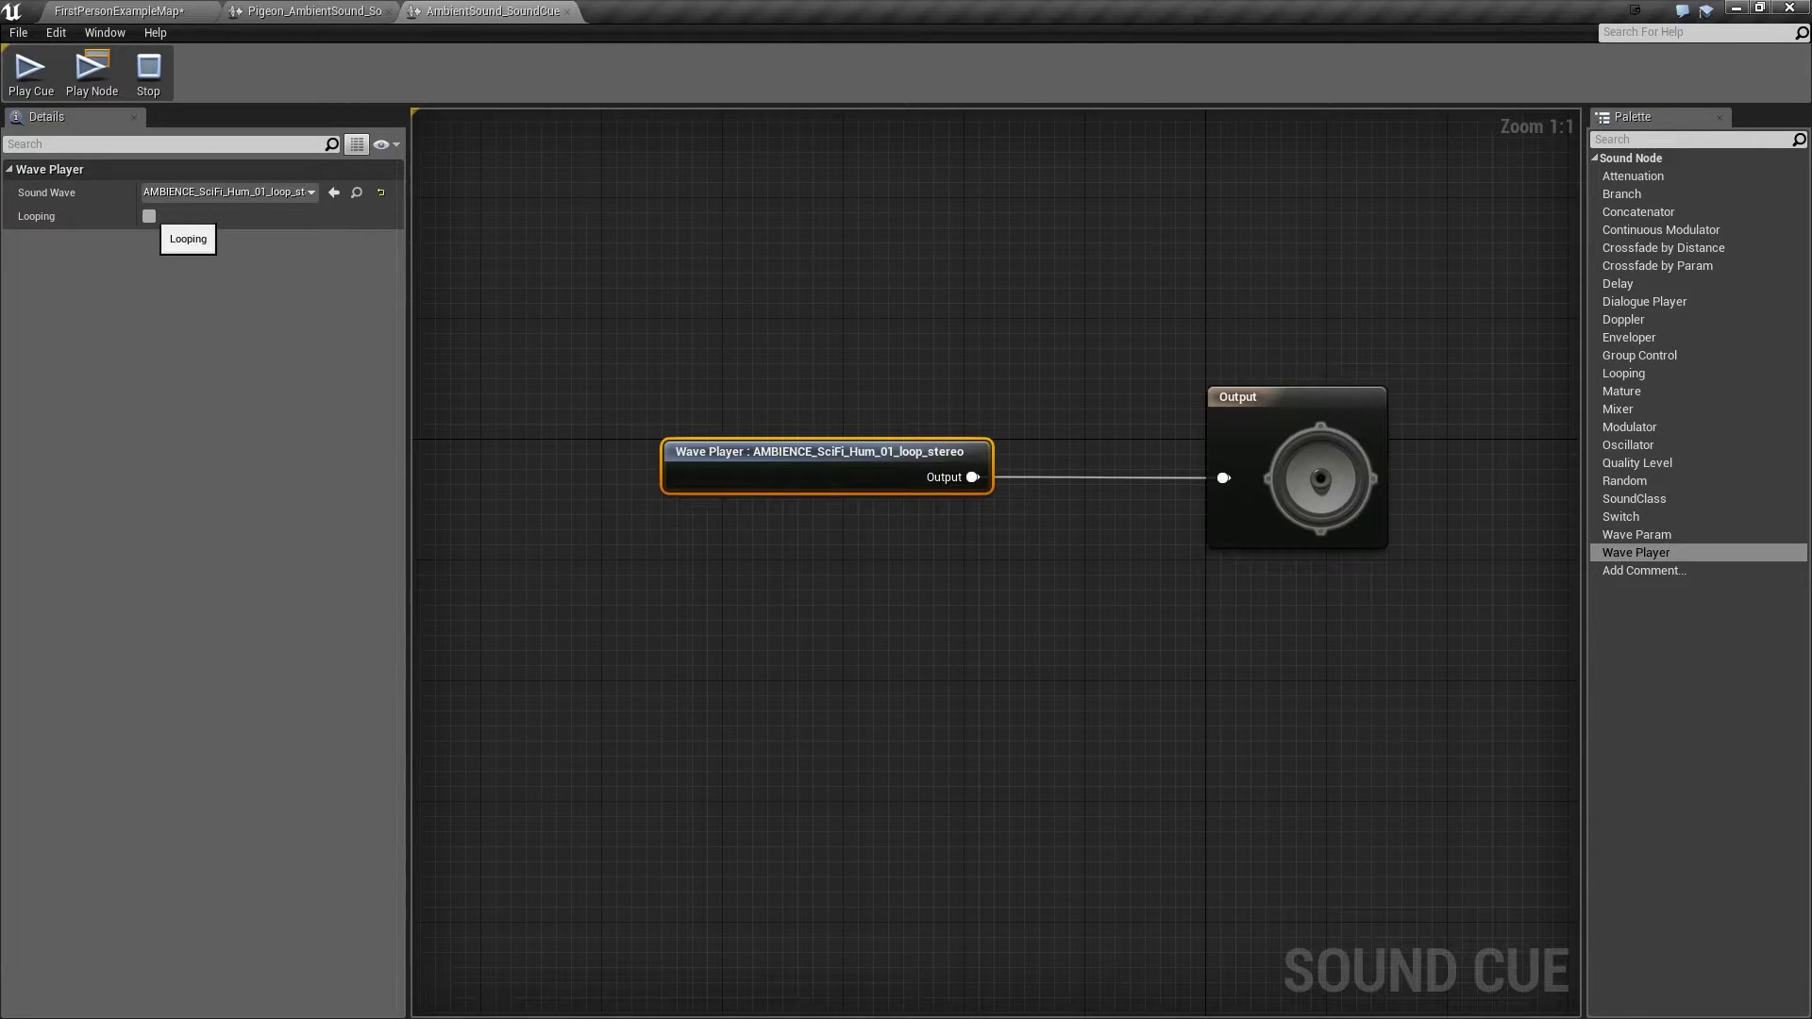
click(149, 216)
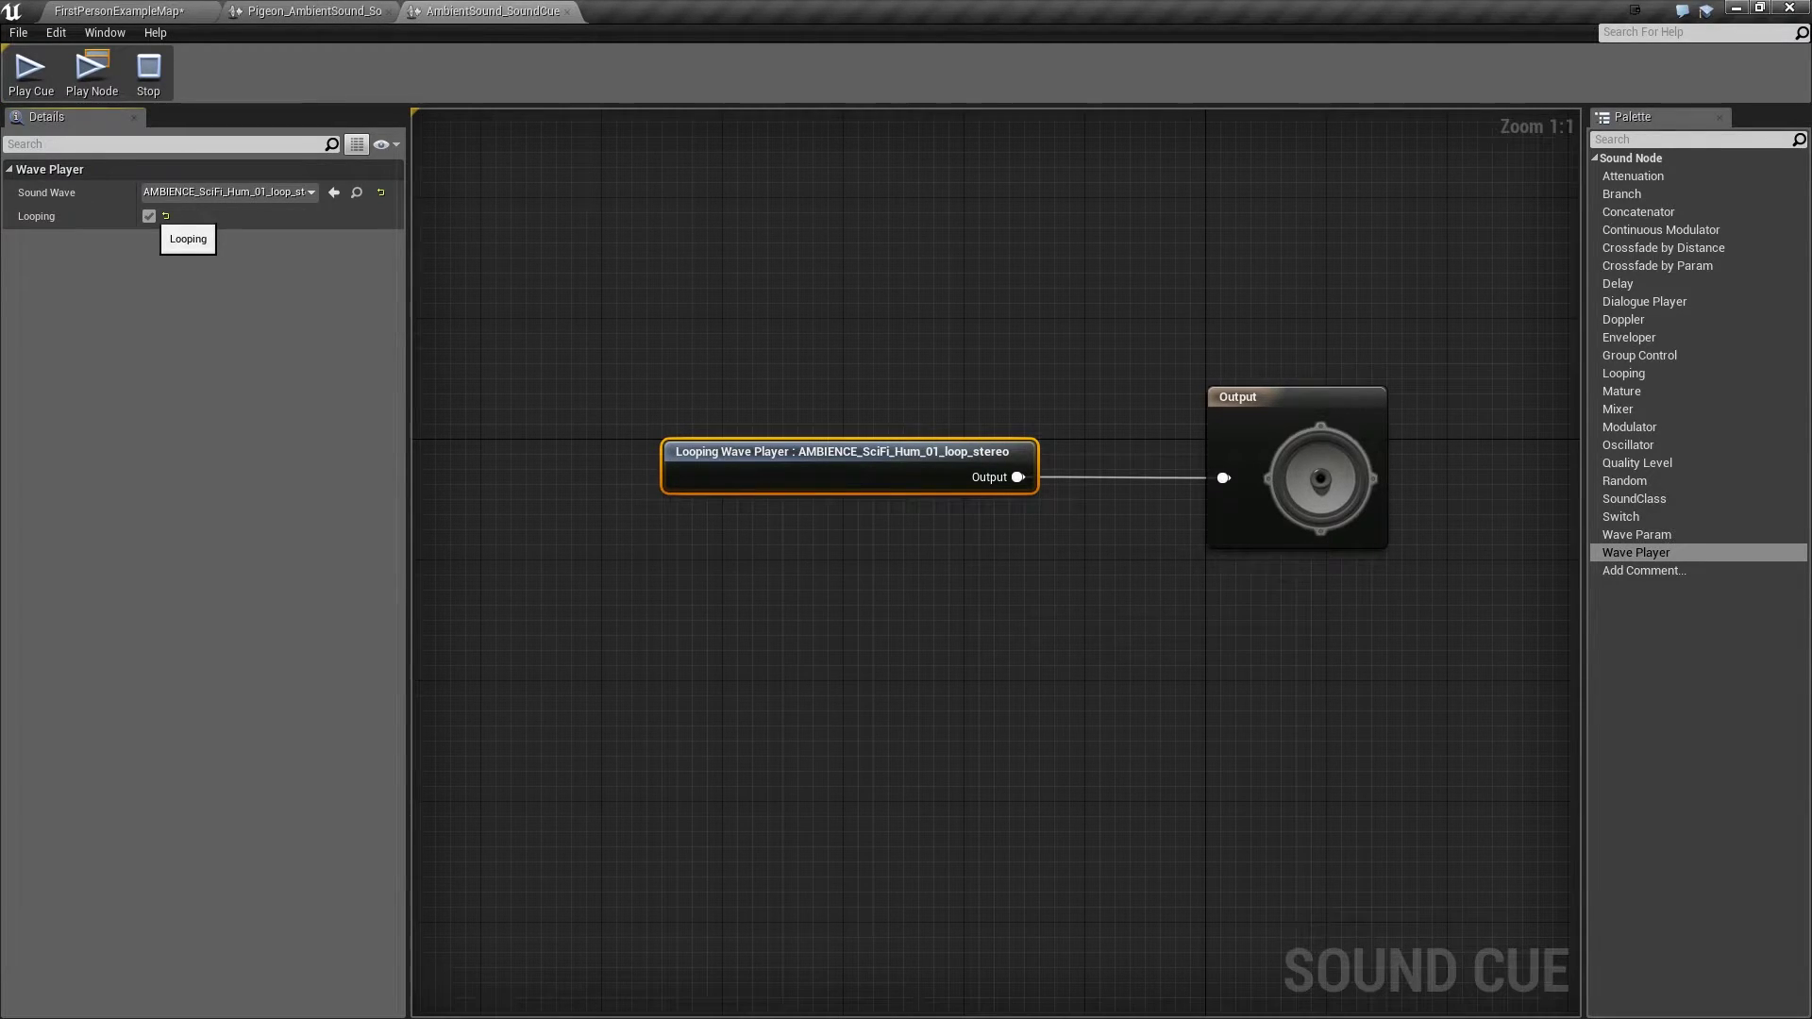
- Audition the sound cue, and play-test the level by walking around and approaching the ambient sound
click(31, 75)
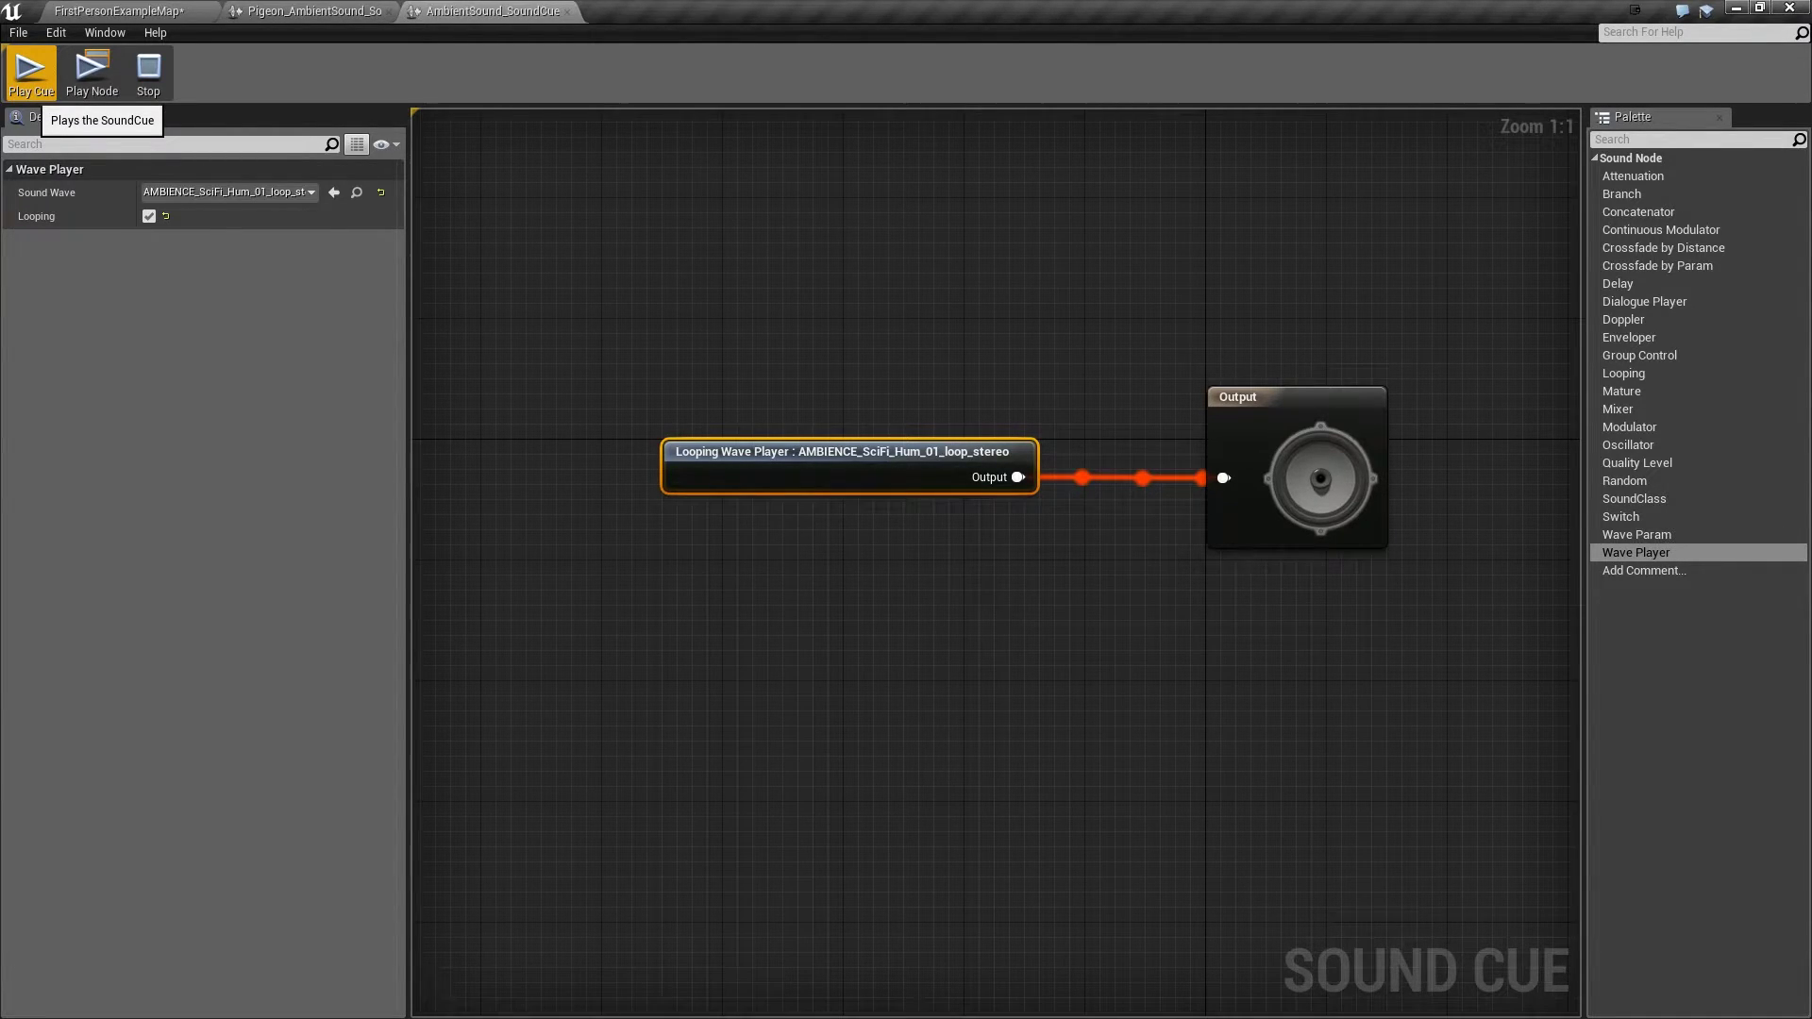
click(148, 71)
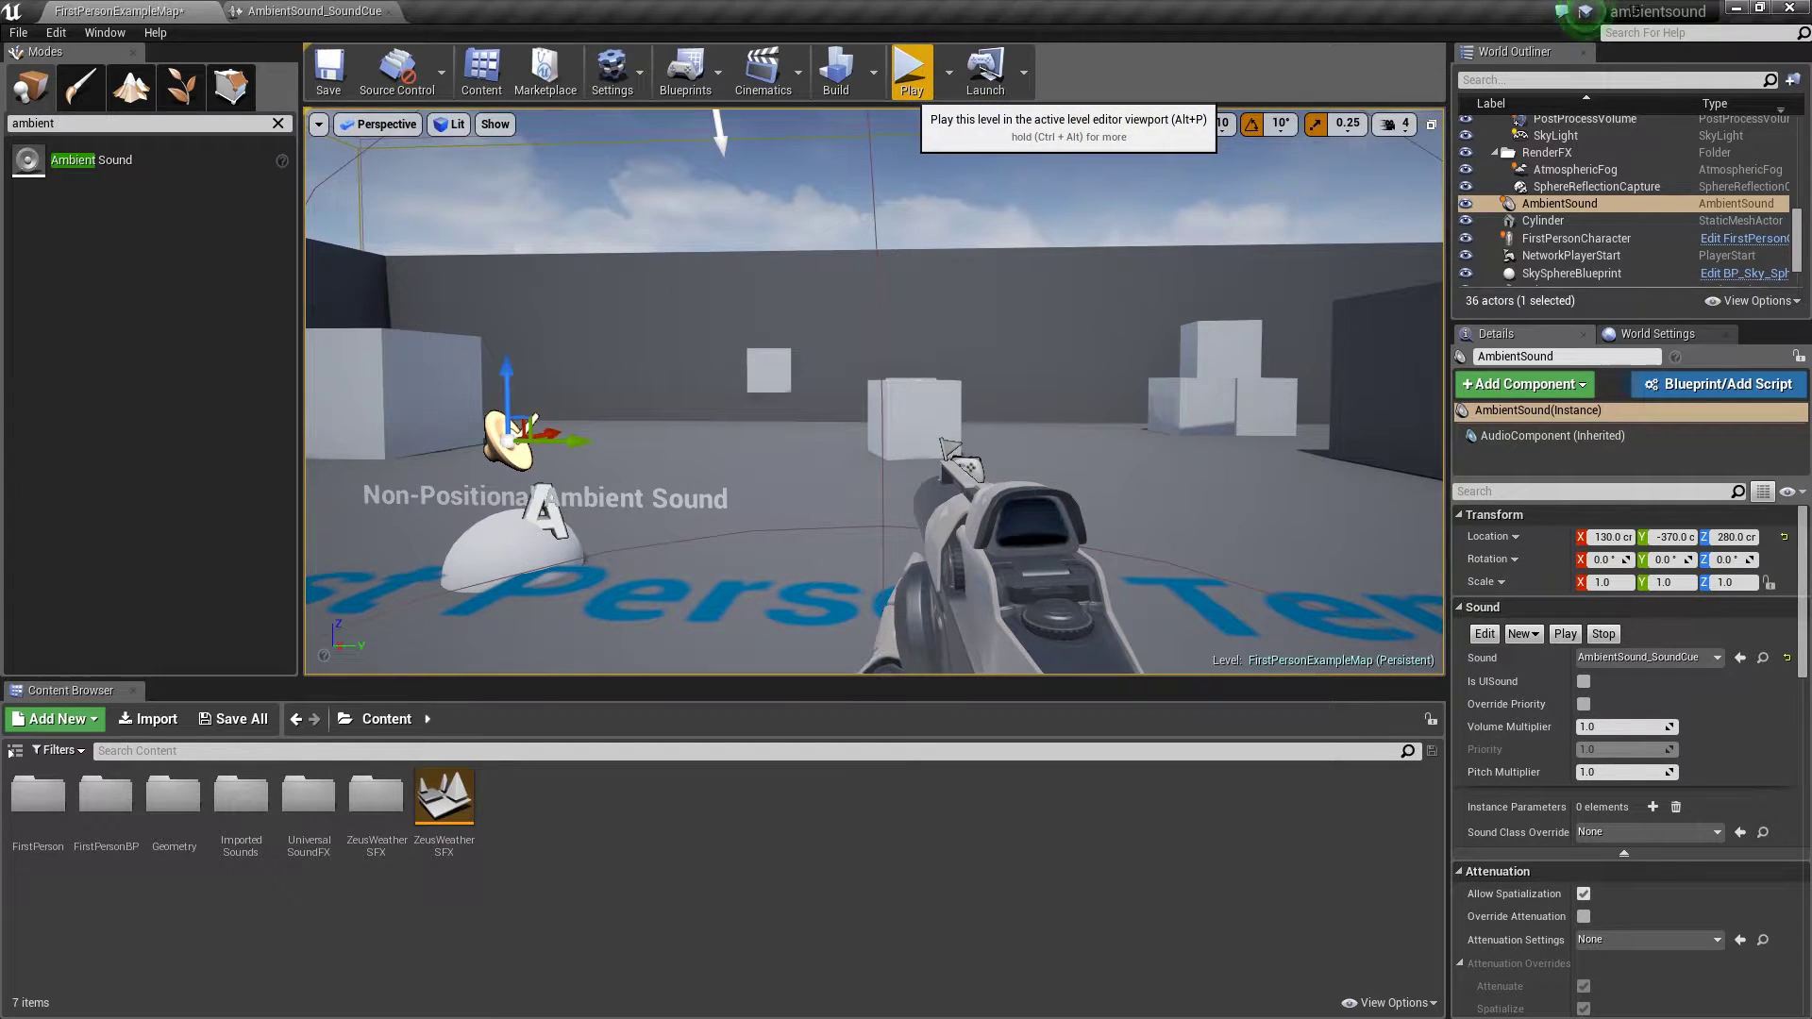
click(910, 75)
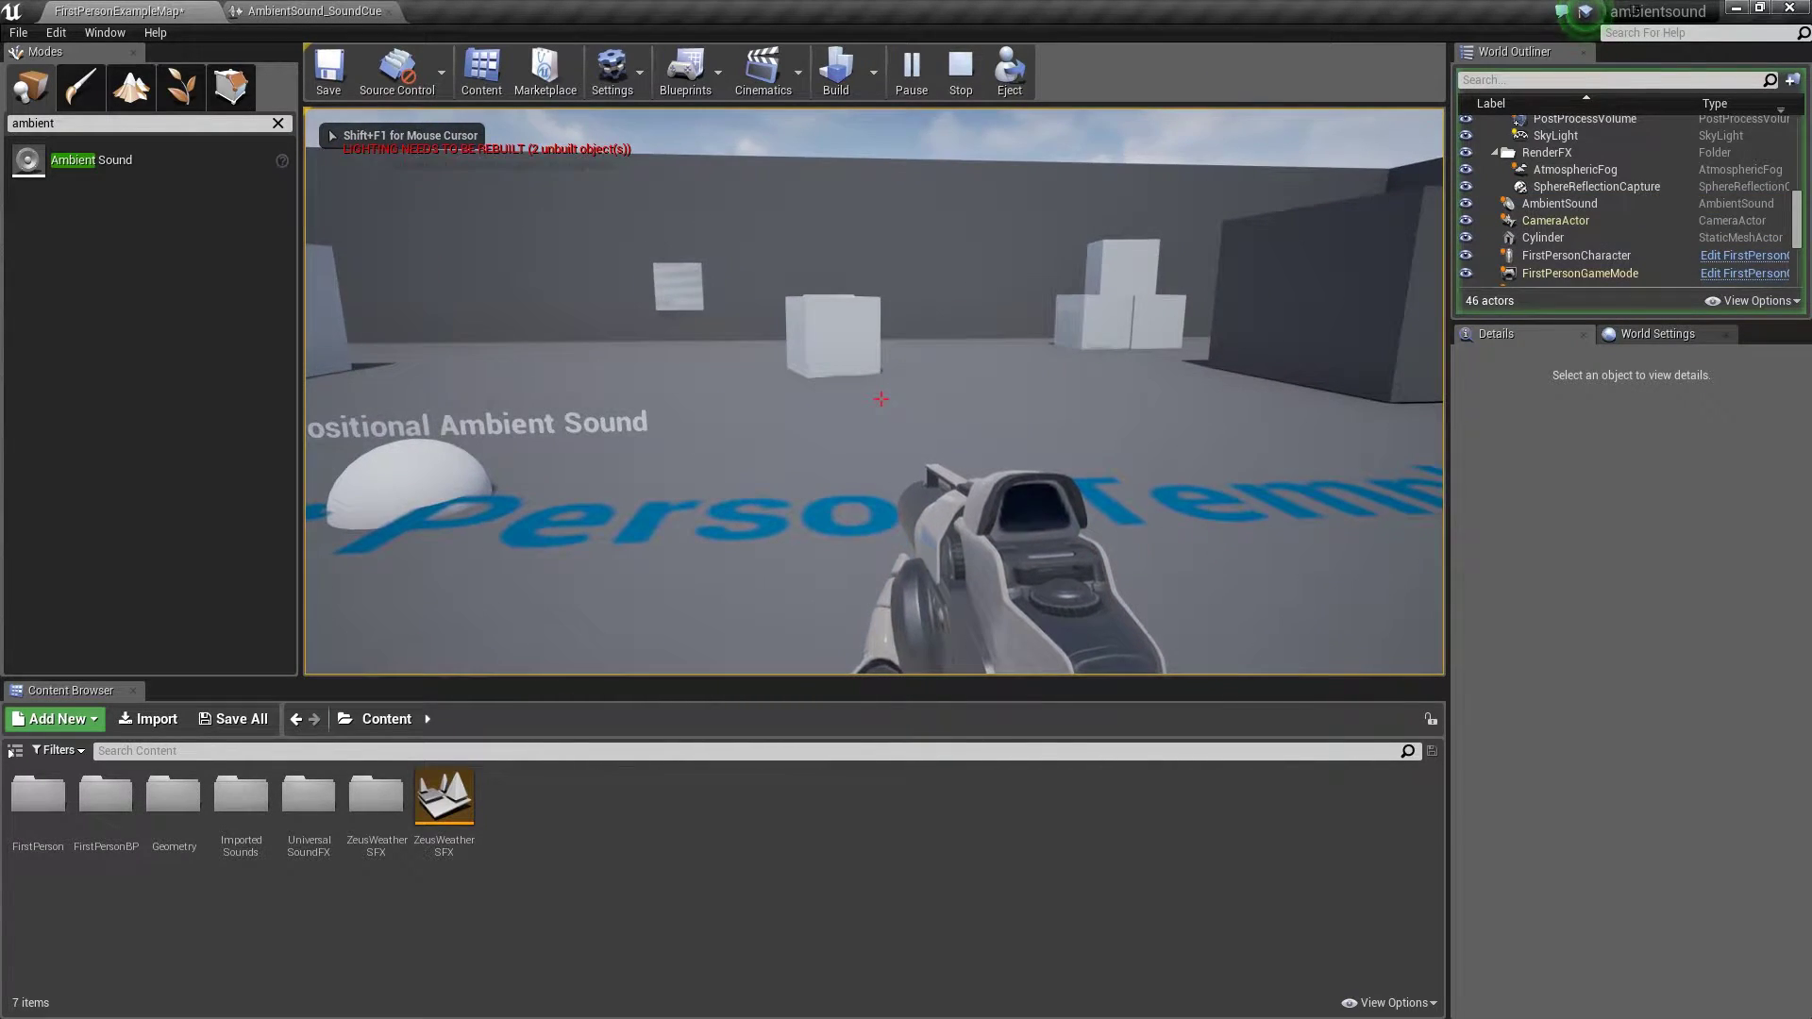
key(w)
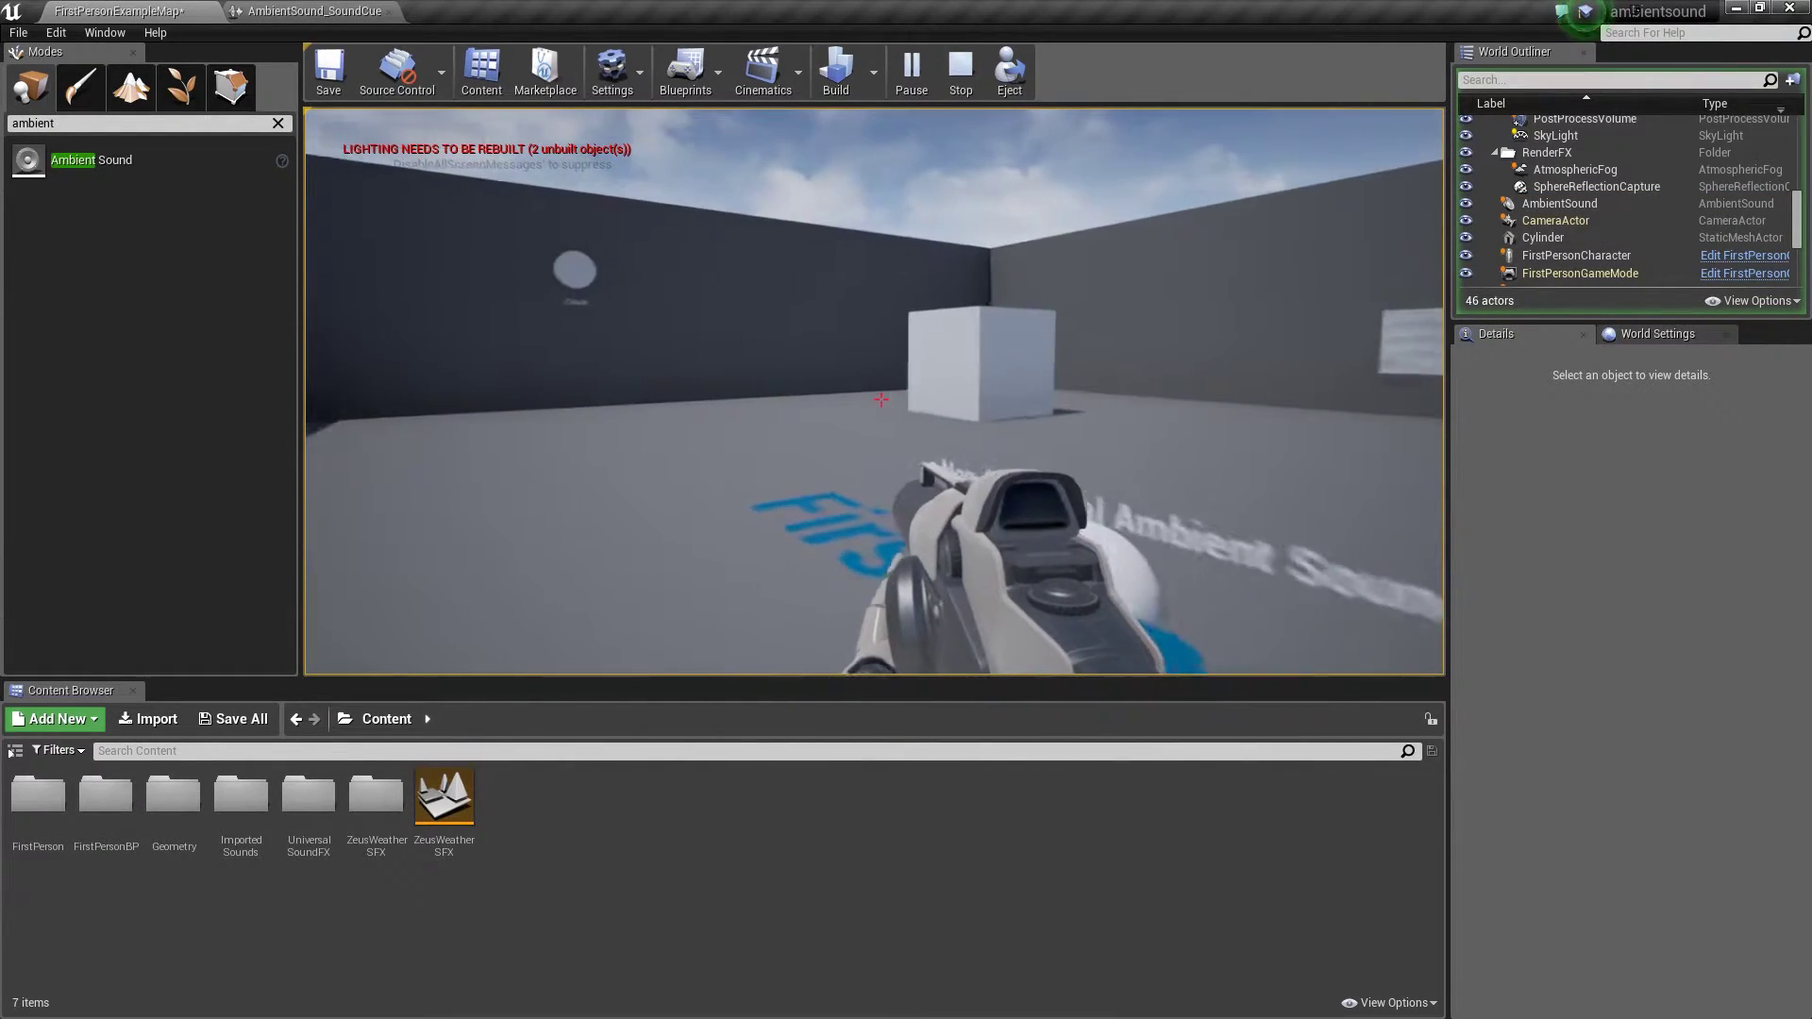
key(w)
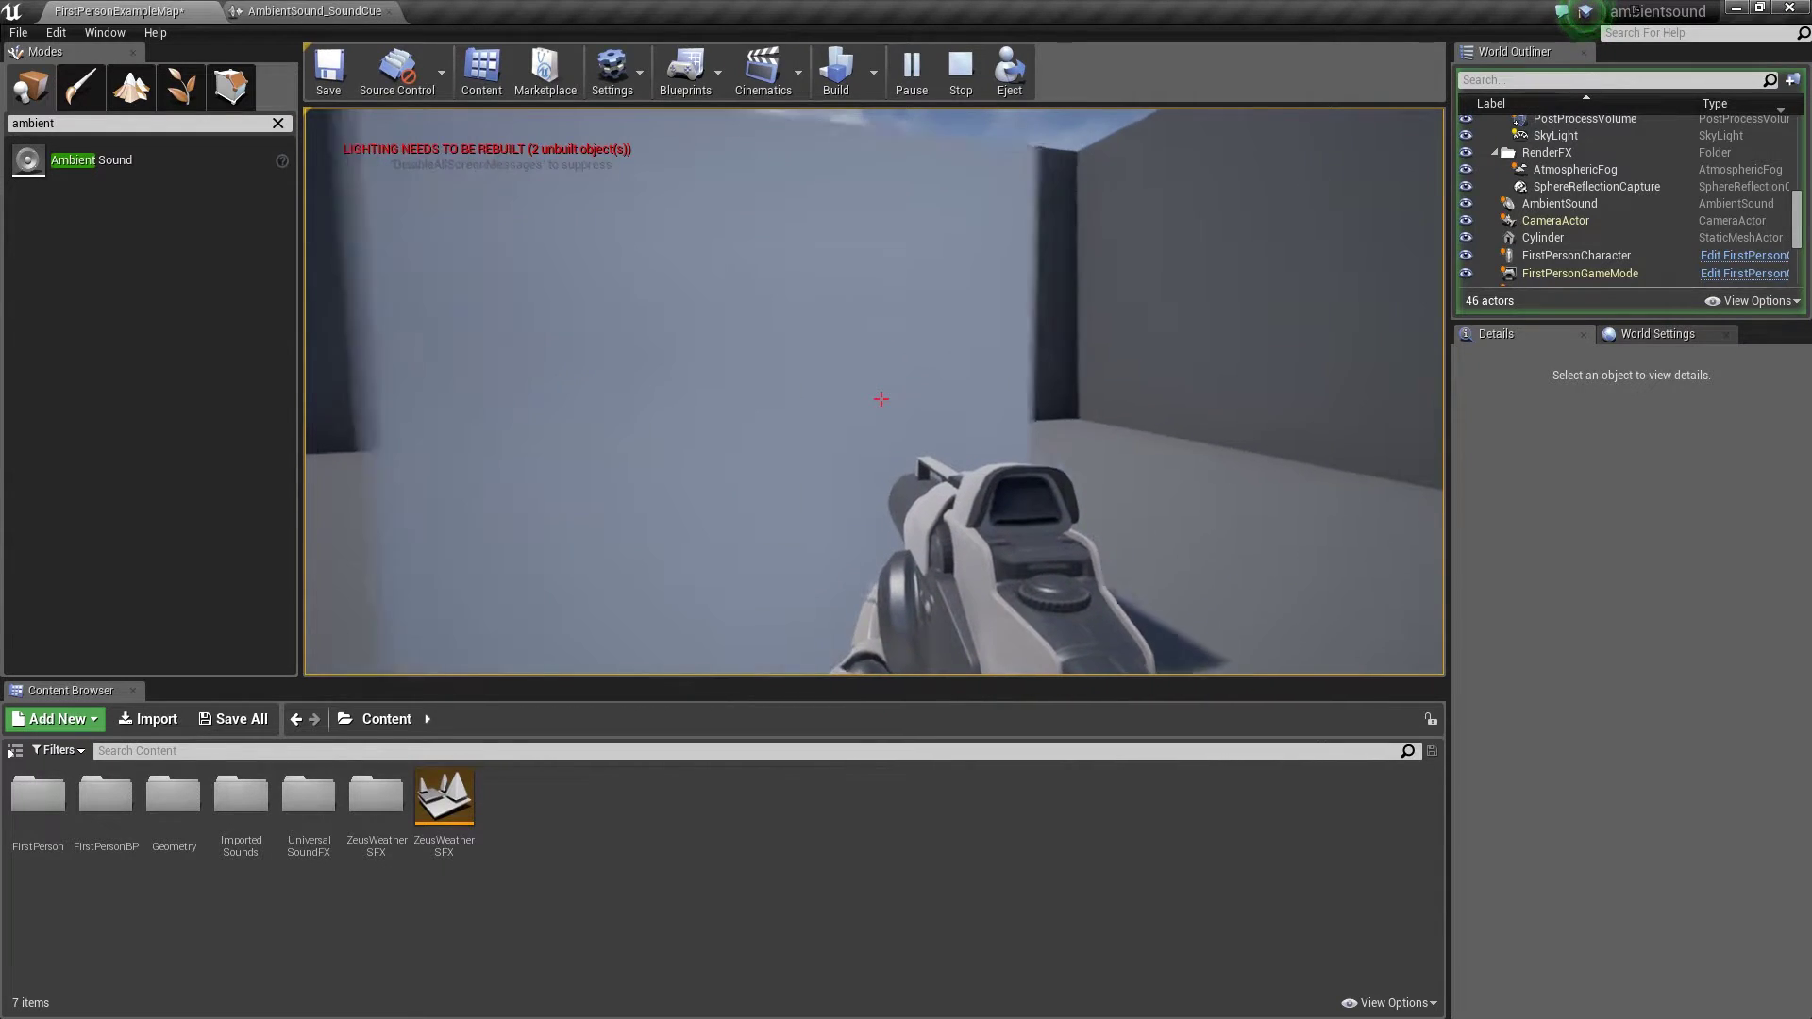
key(w)
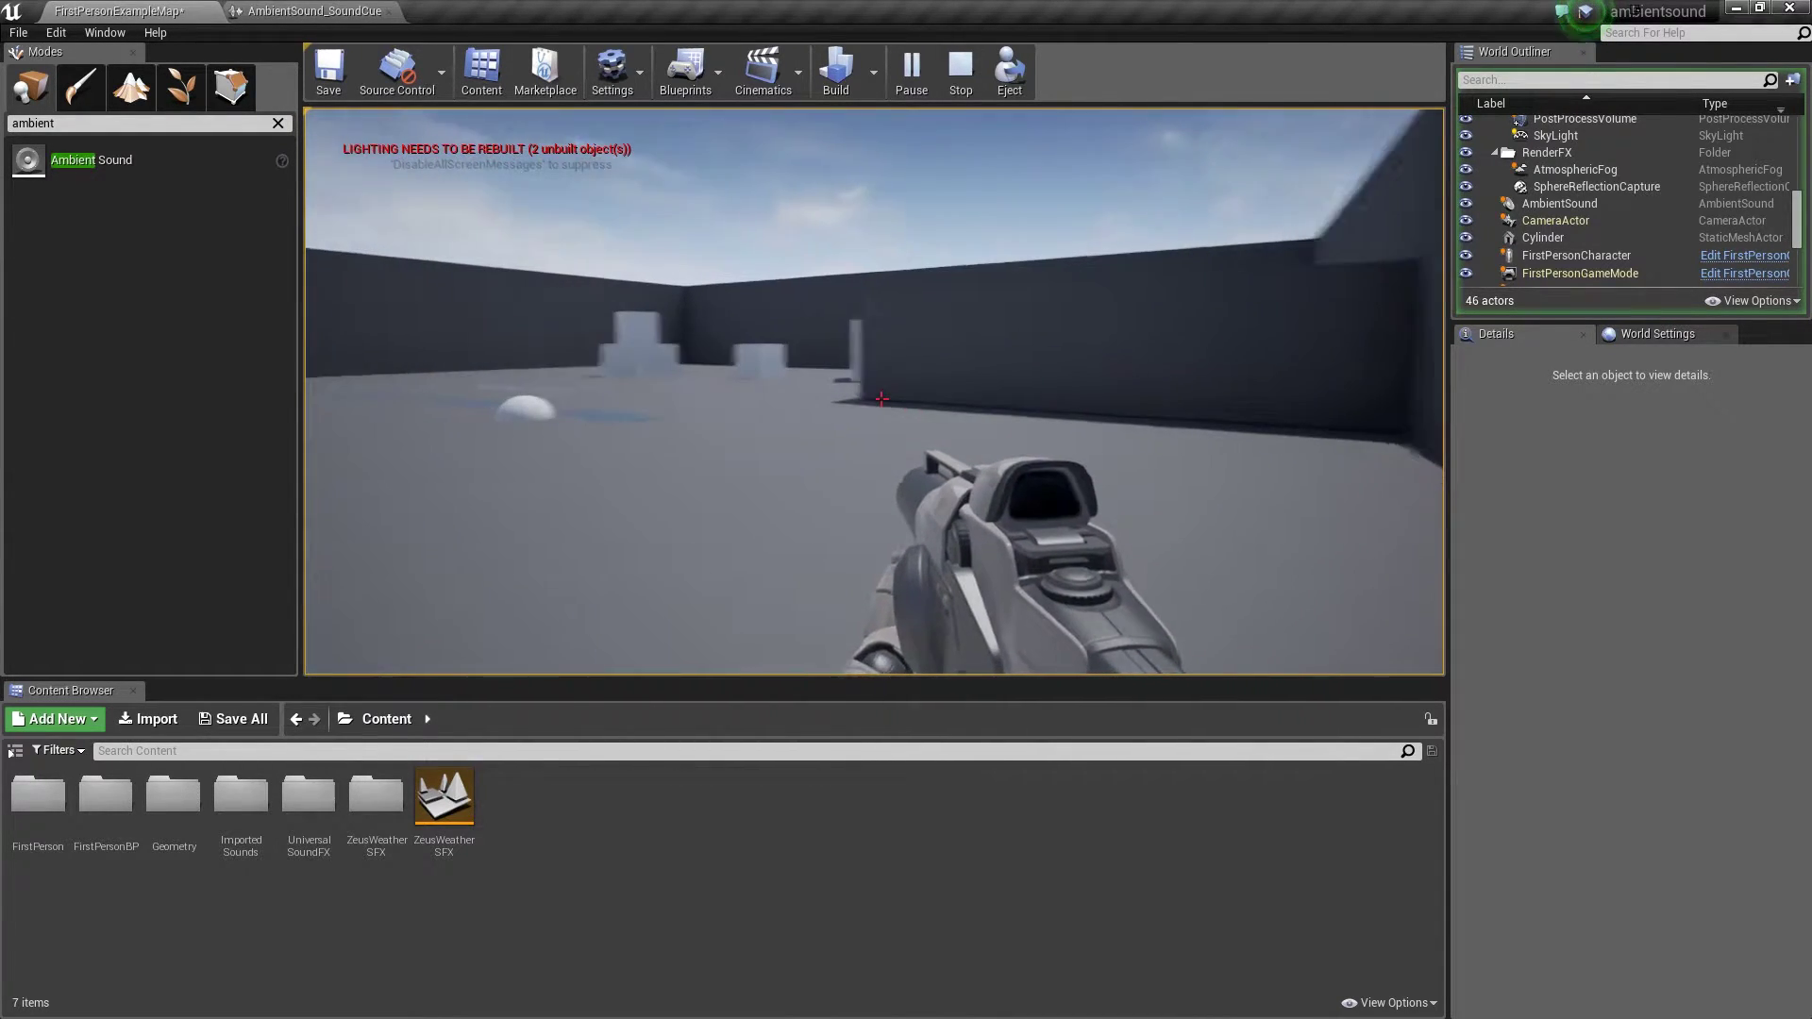
key(w)
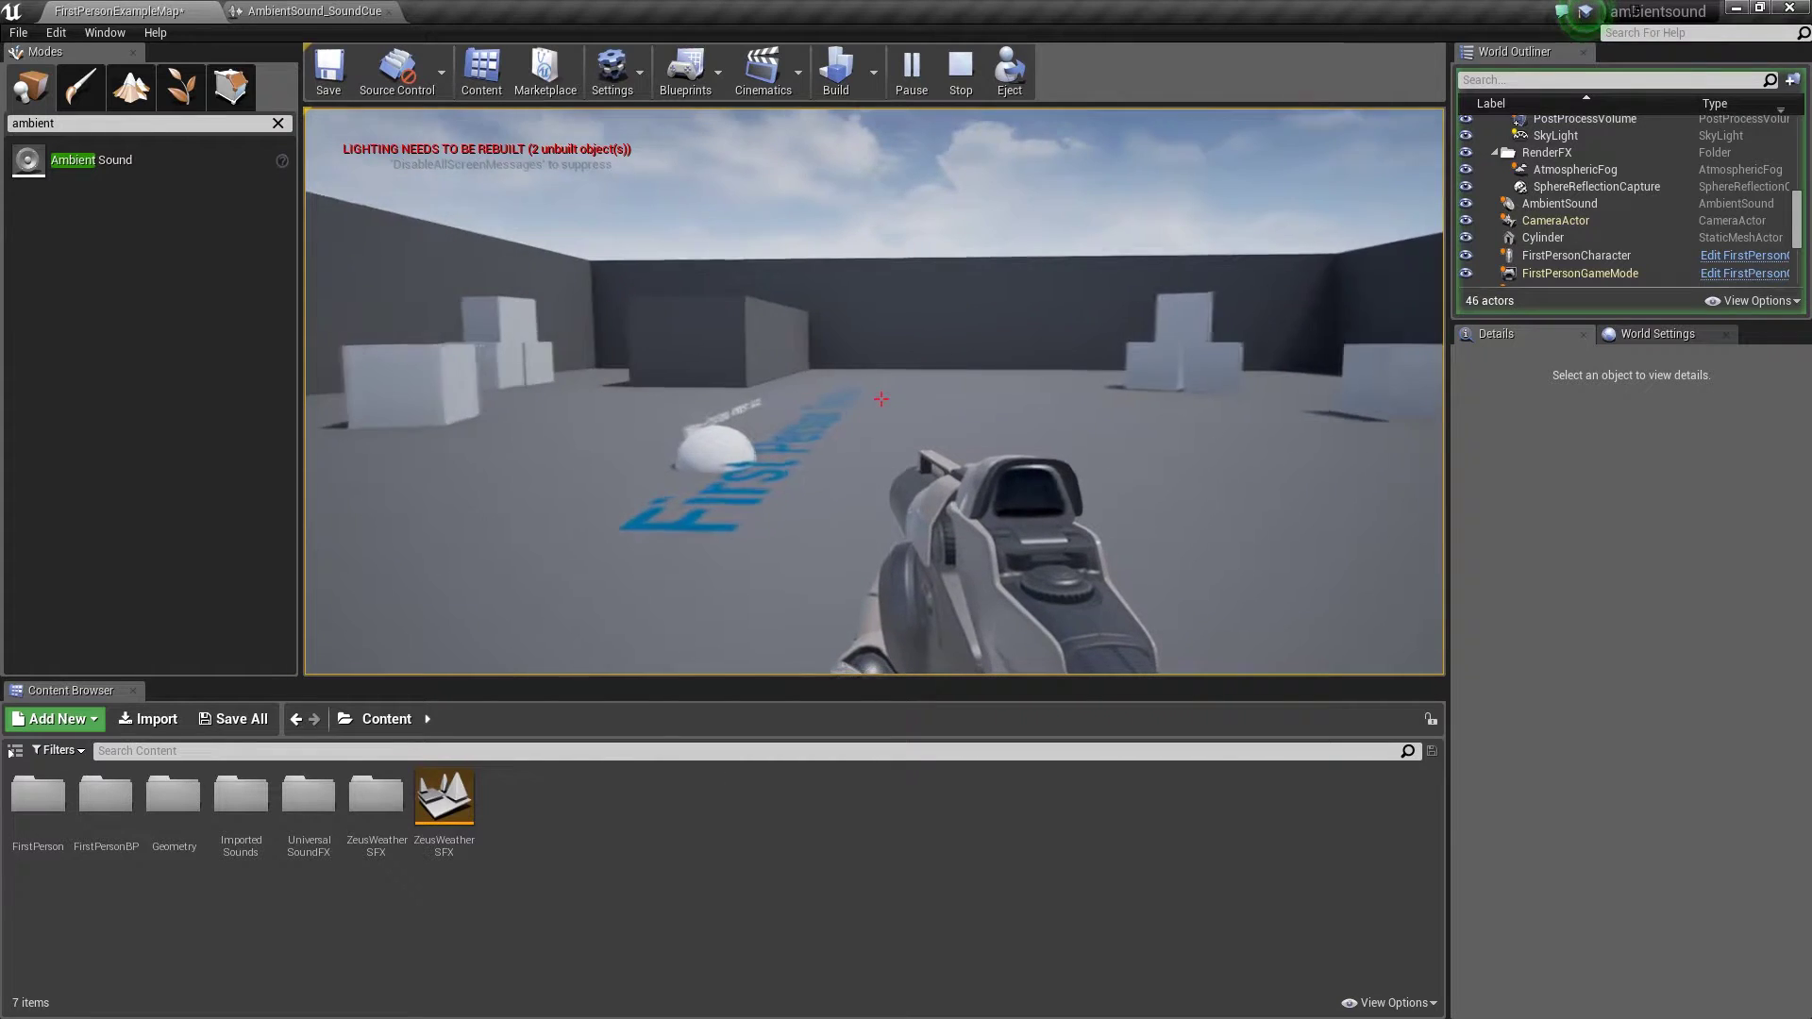
key(w)
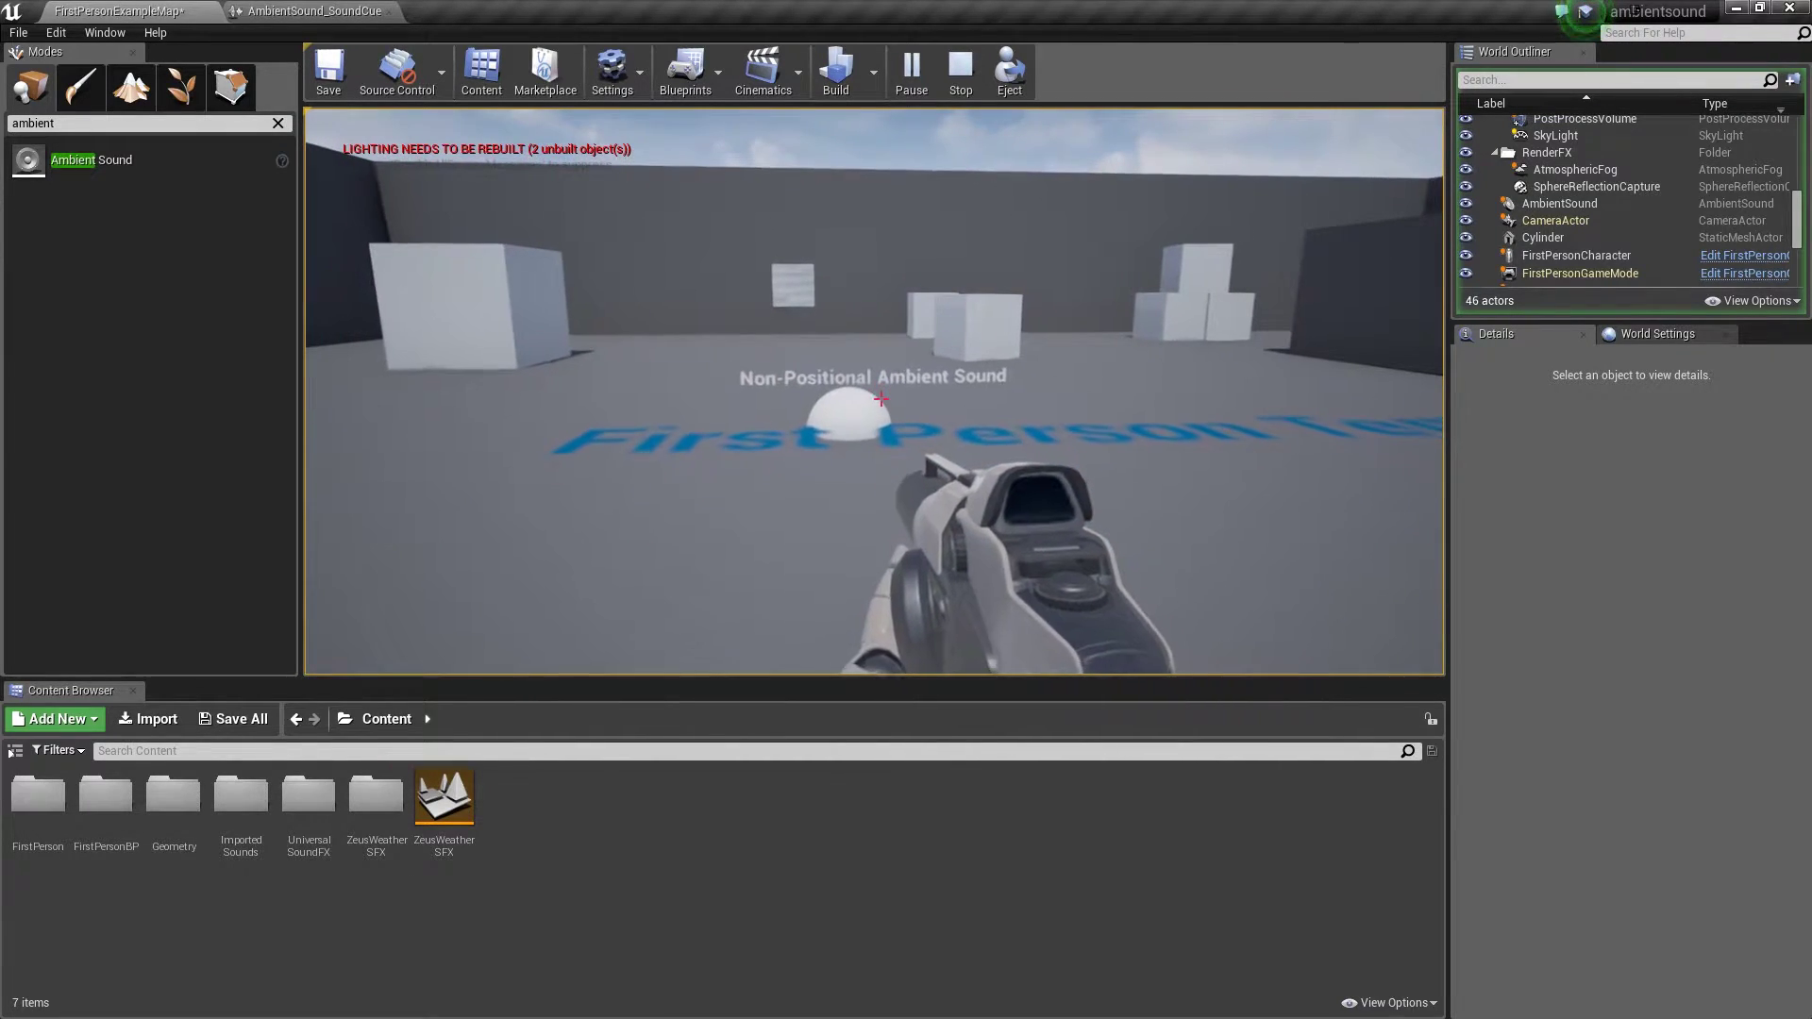
key(w)
key(s)
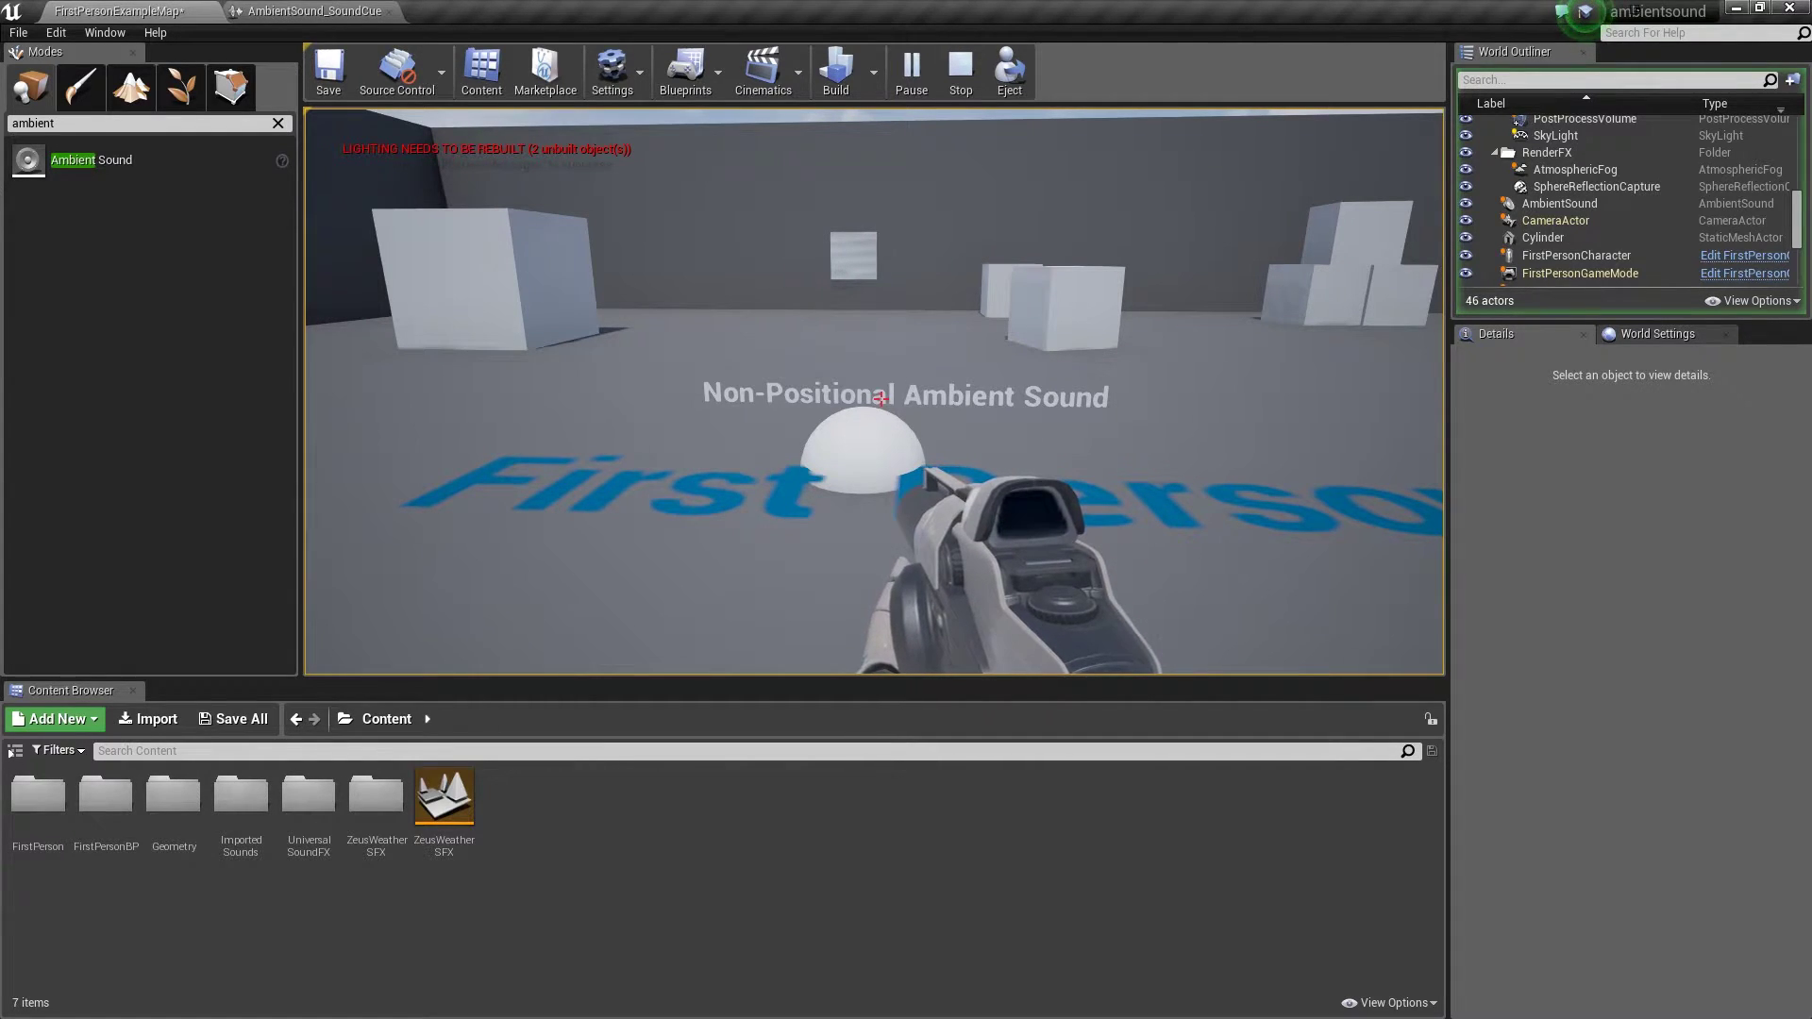
key(Escape)
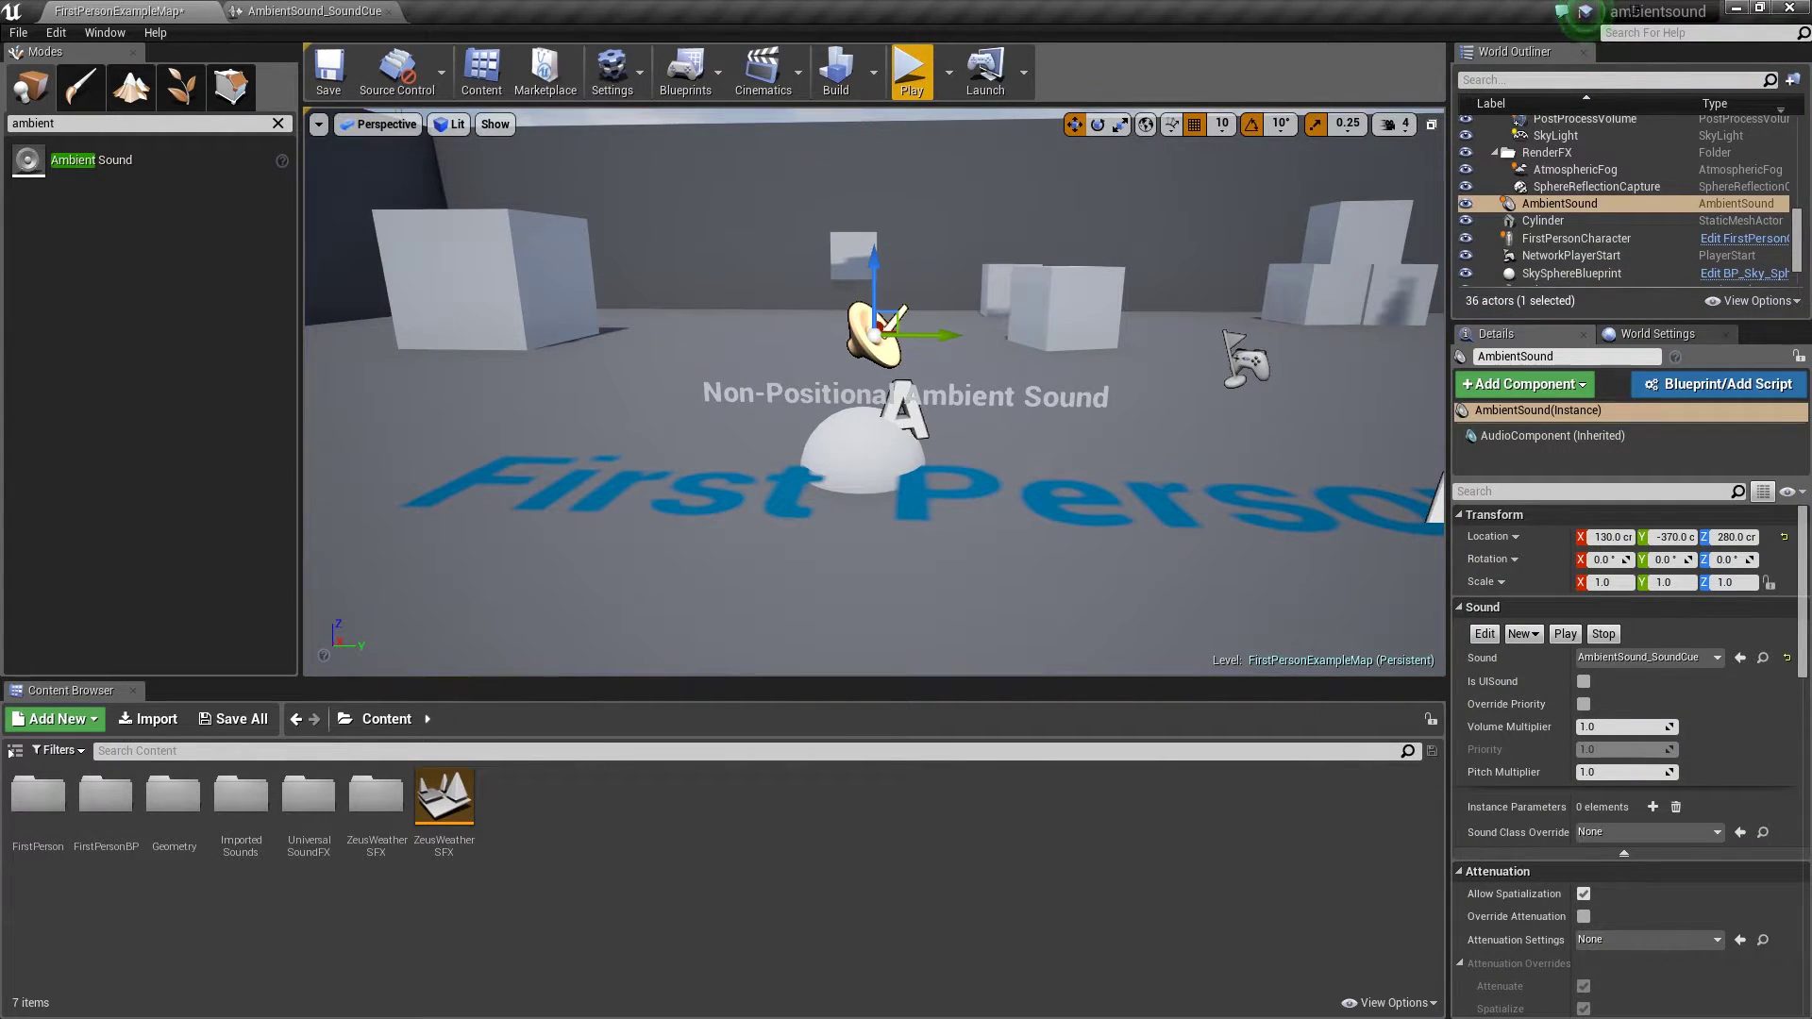
- In the AmbientSound_SoundCue graph, insert a Modulator node between the looping Wave Player and the Output node, connecting the Wave Player to it
click(315, 11)
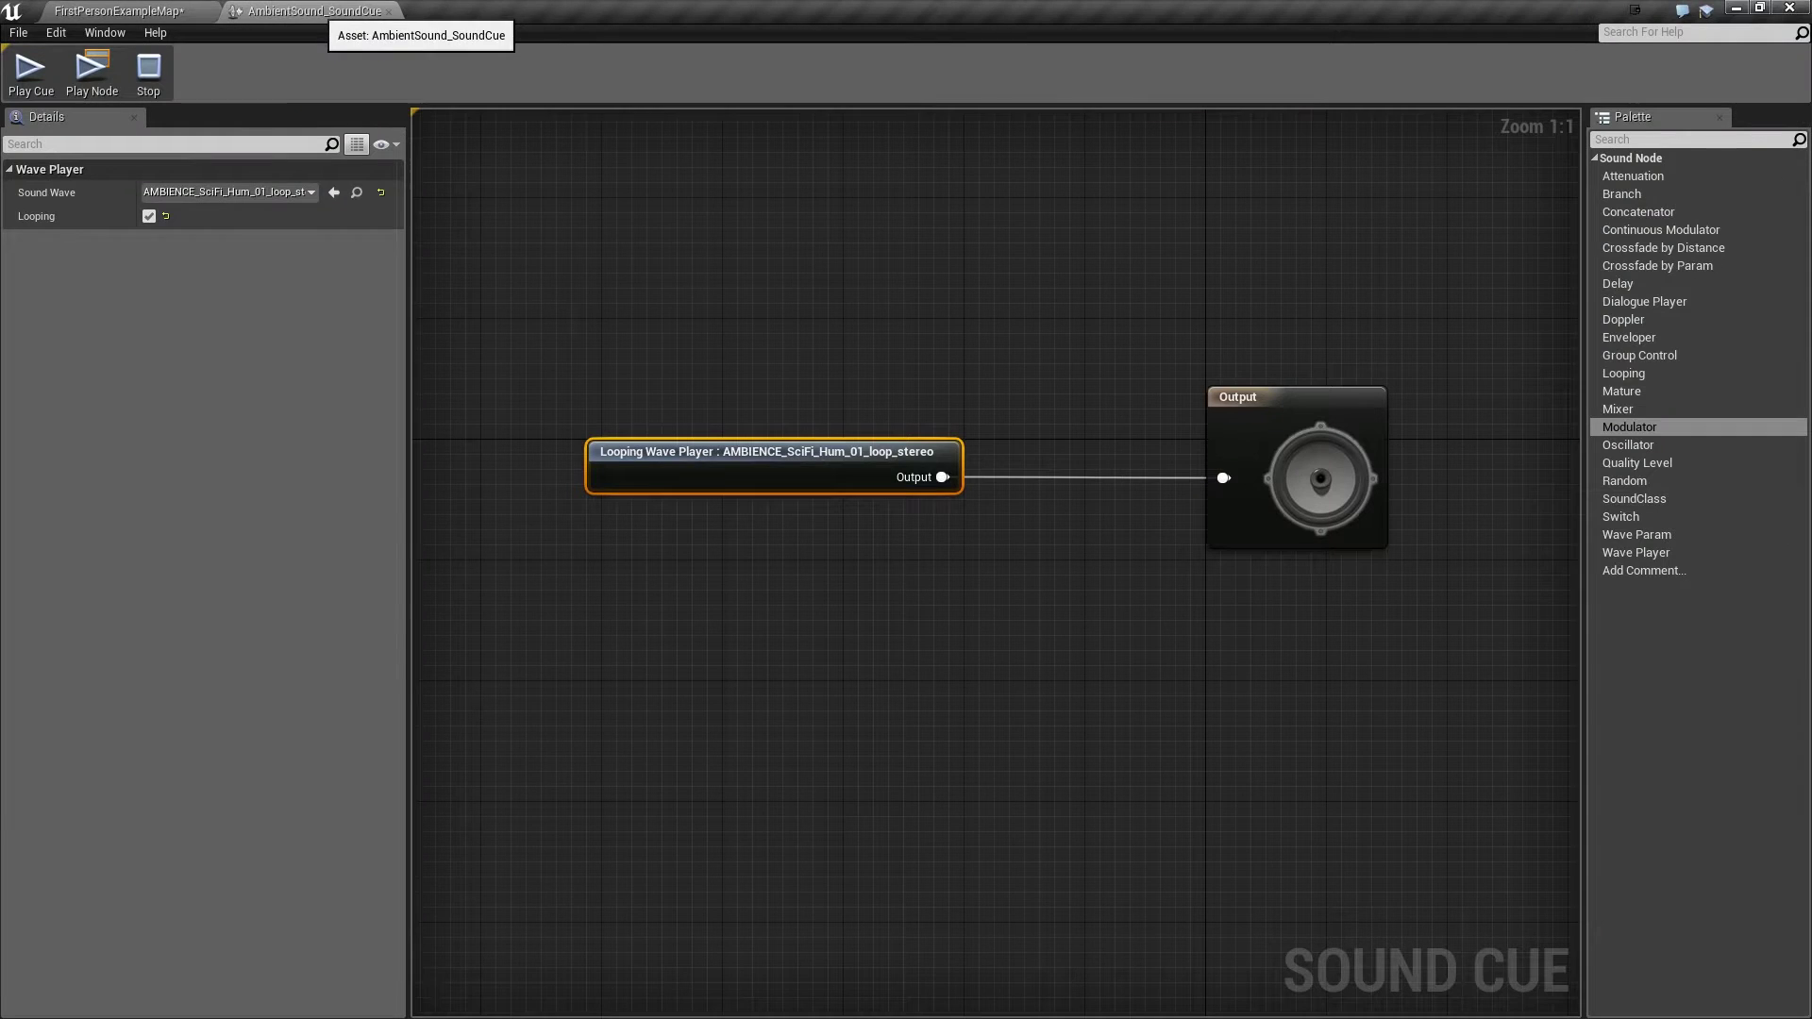
drag(808, 448, 672, 448)
drag(1629, 426, 993, 463)
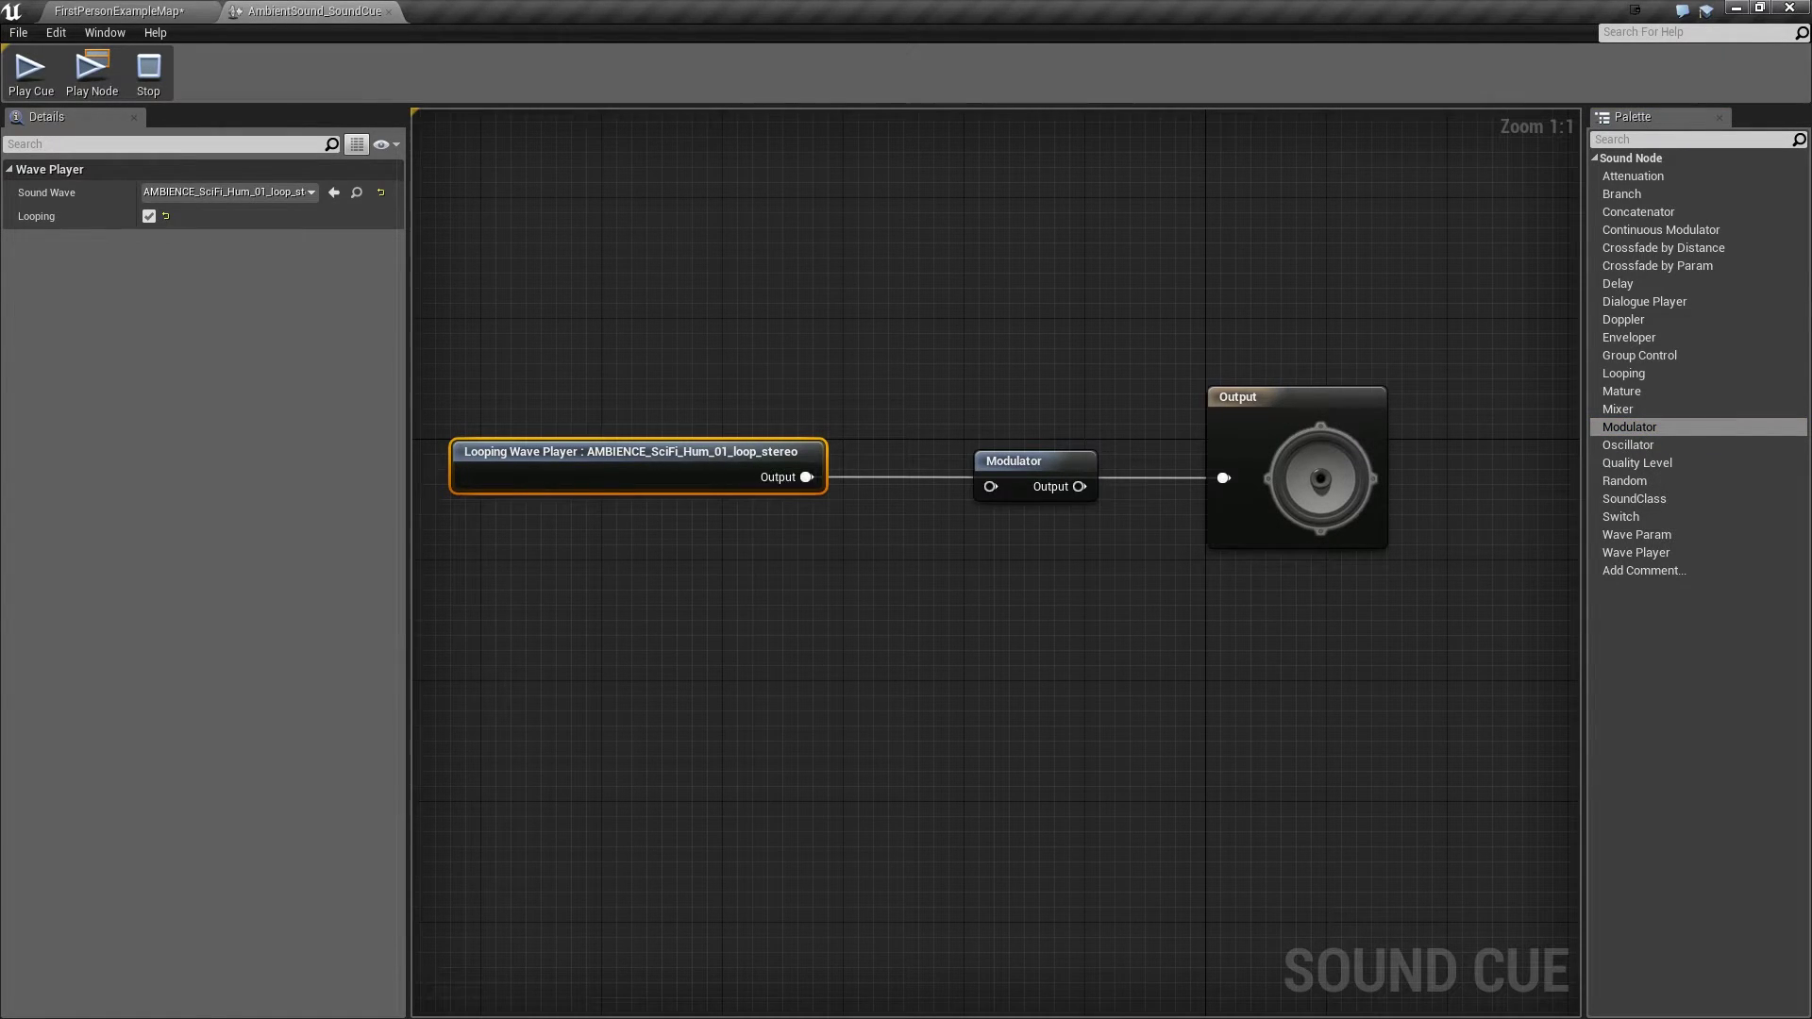
drag(807, 477, 1223, 478)
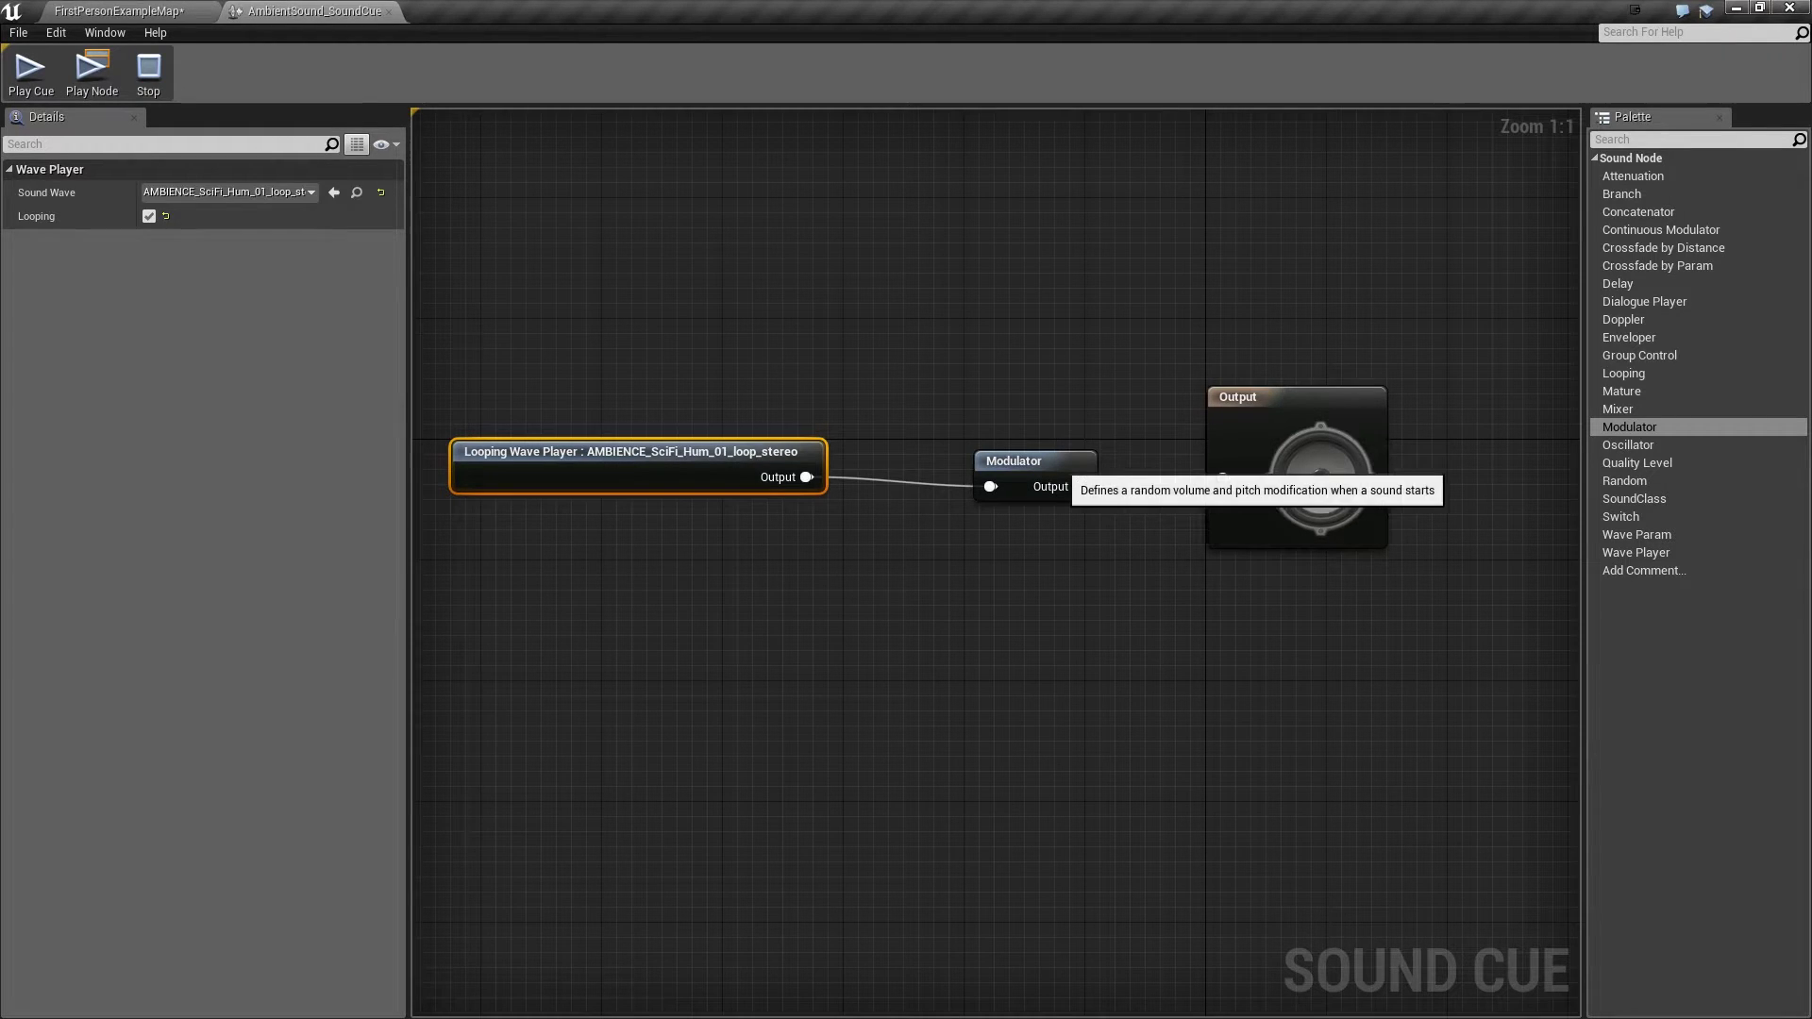
drag(1015, 460, 1005, 451)
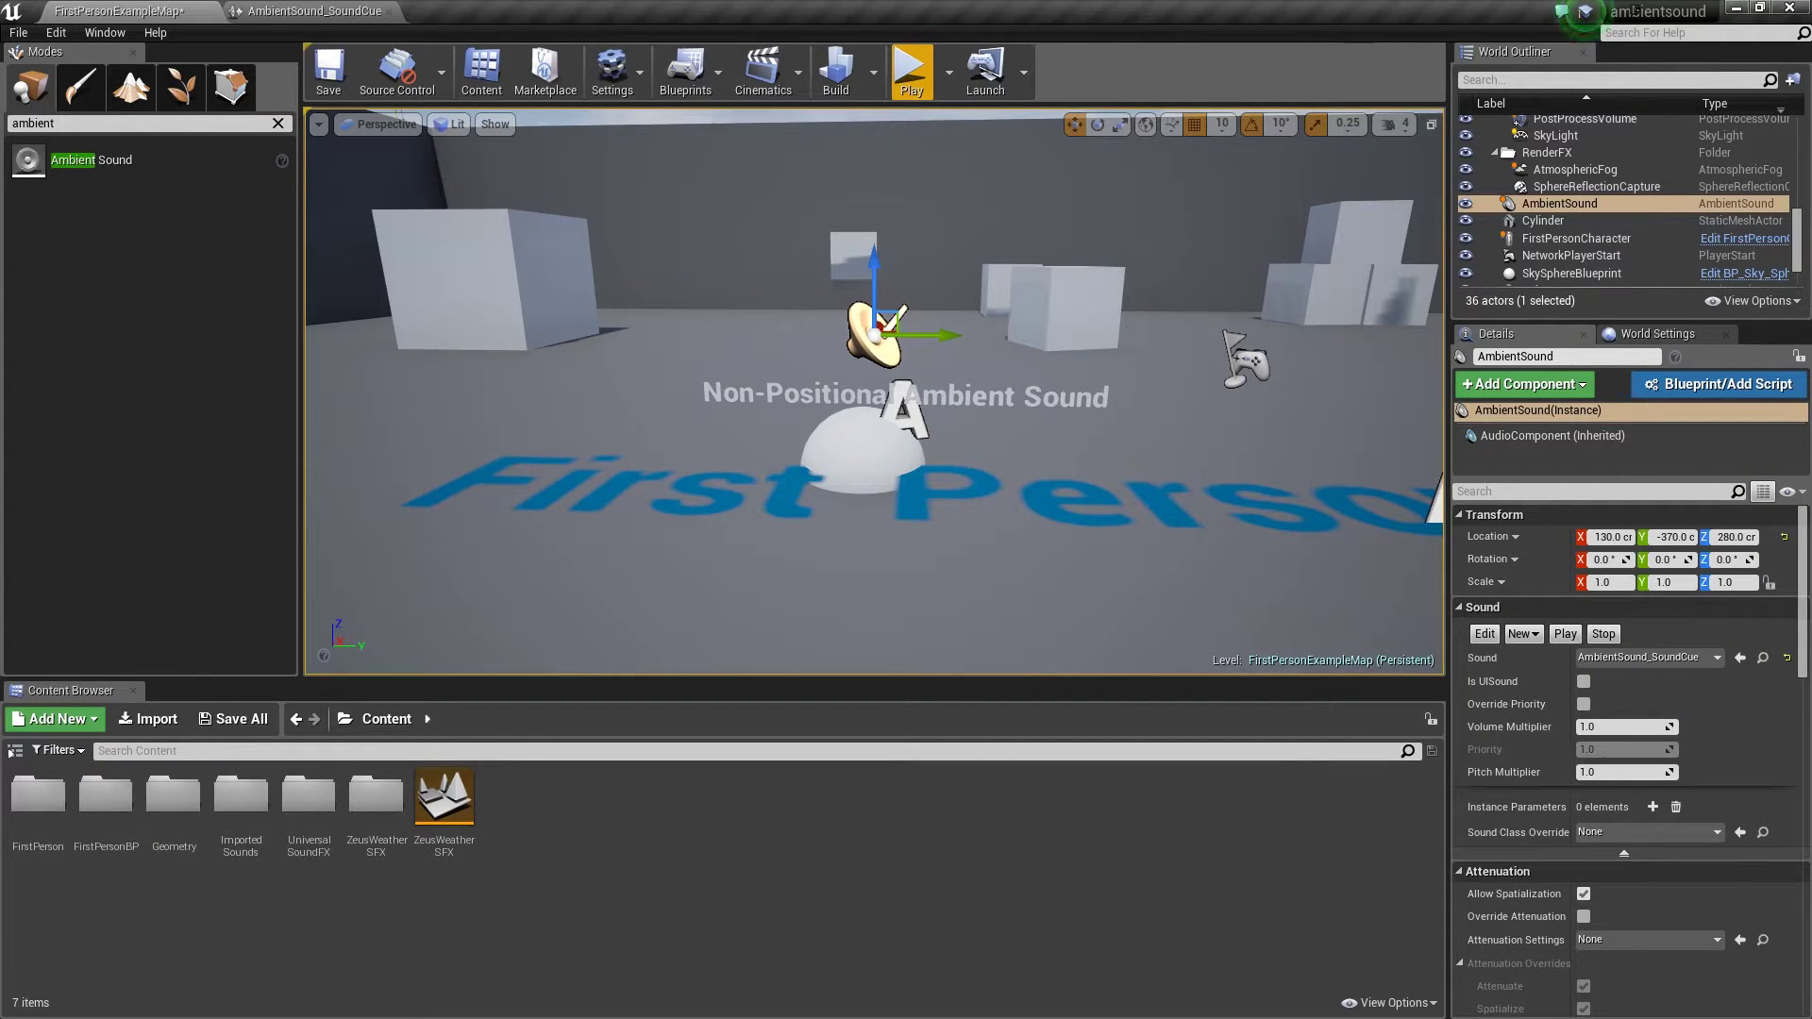
- Set the Modulator node's Pitch Min and Max to 1.0 and Volume Min and Max to 0.1, and save the level
scroll(1631, 755, down, 10)
scroll(1623, 793, down, 5)
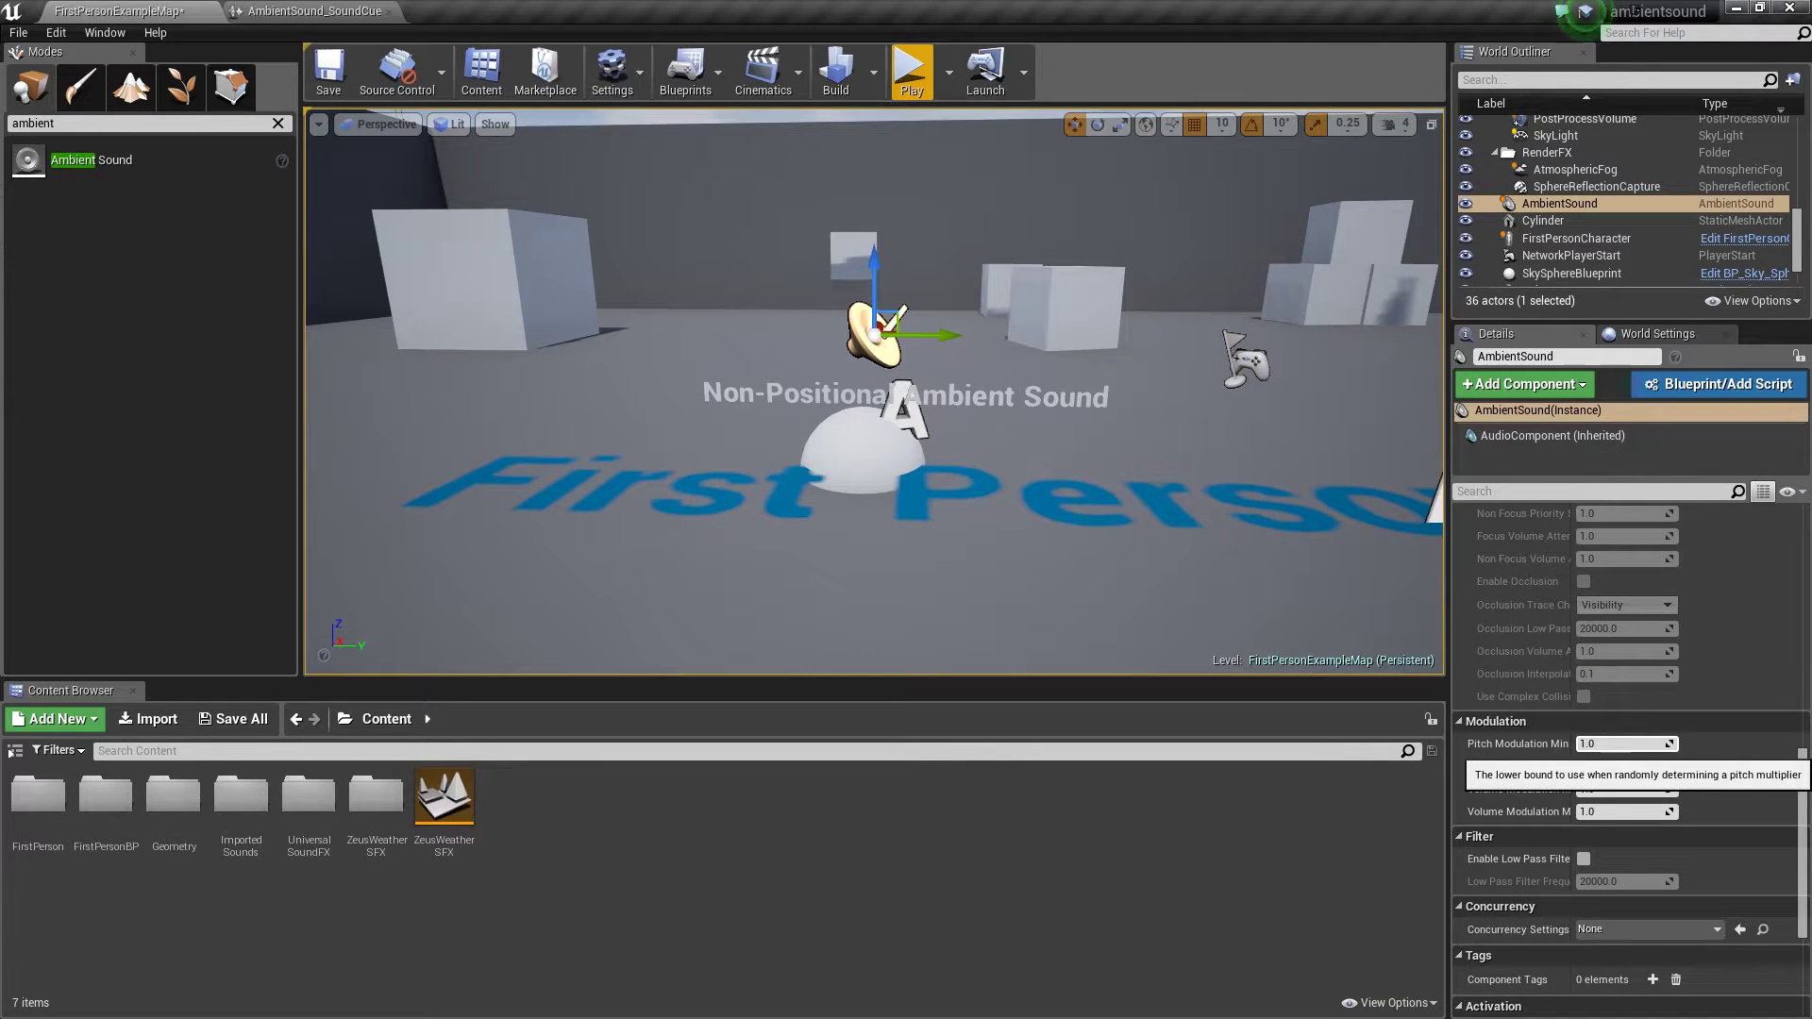
scroll(1624, 755, up, 15)
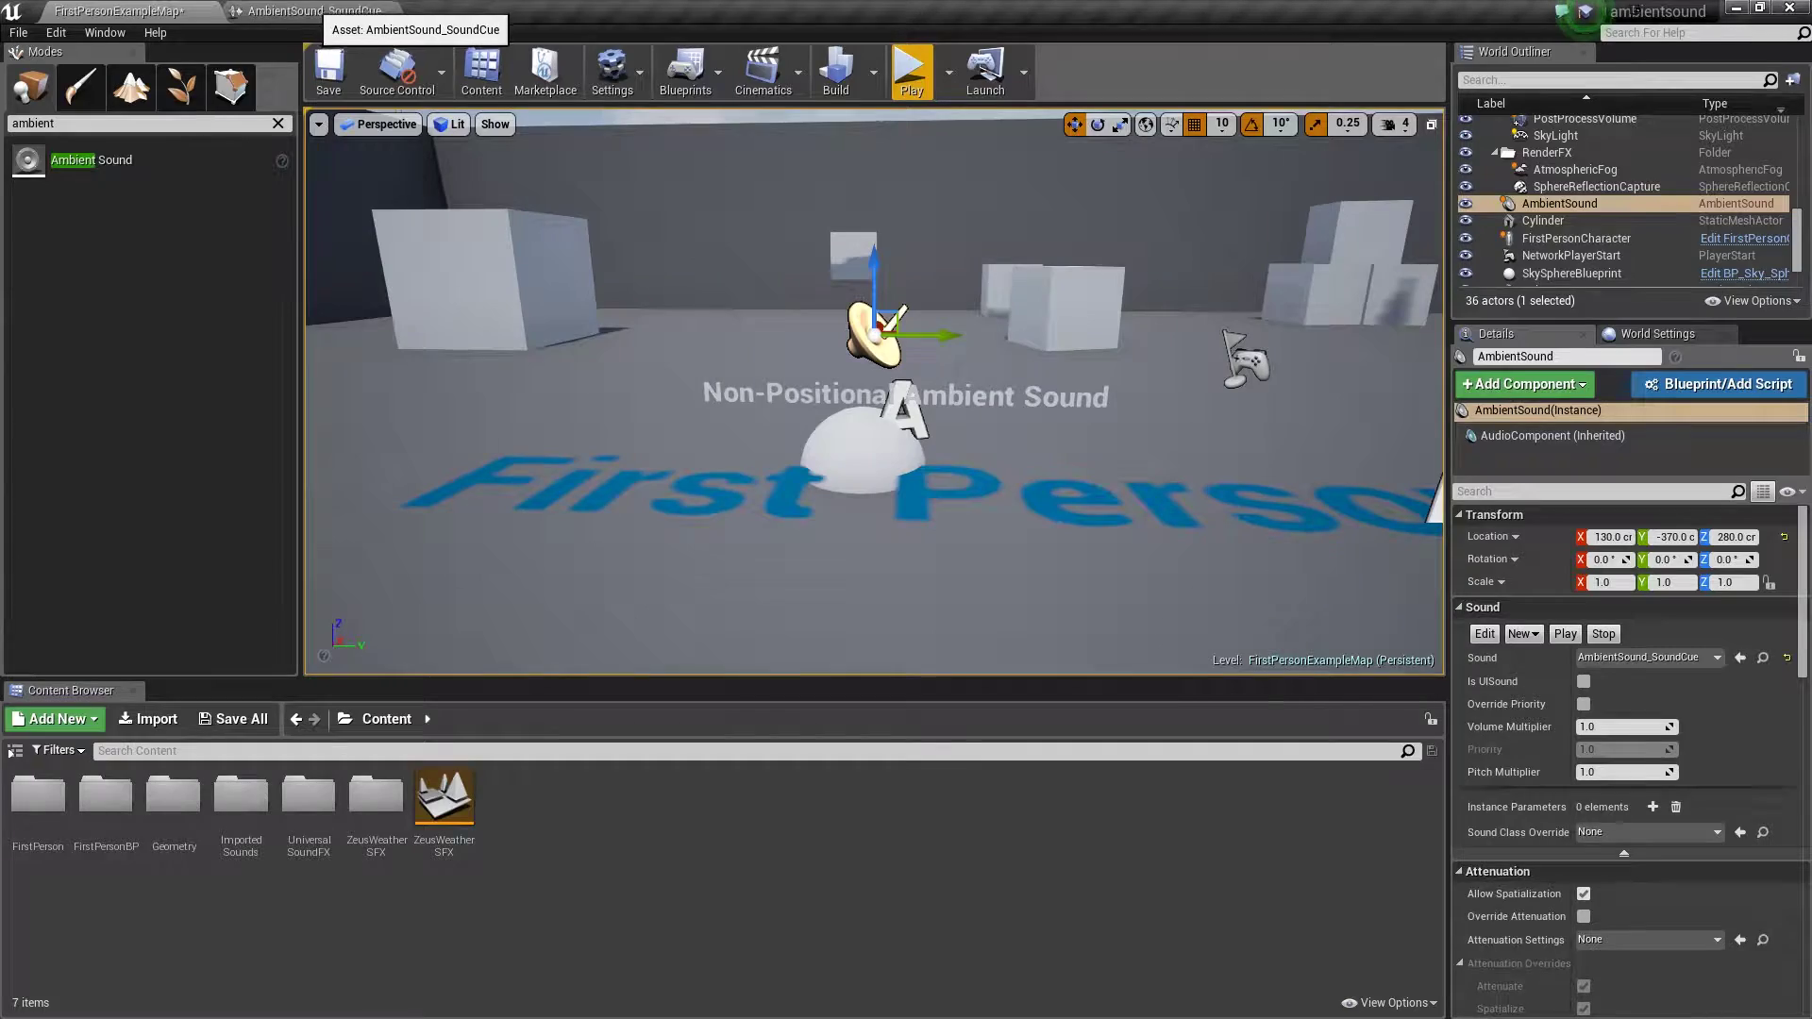
click(314, 12)
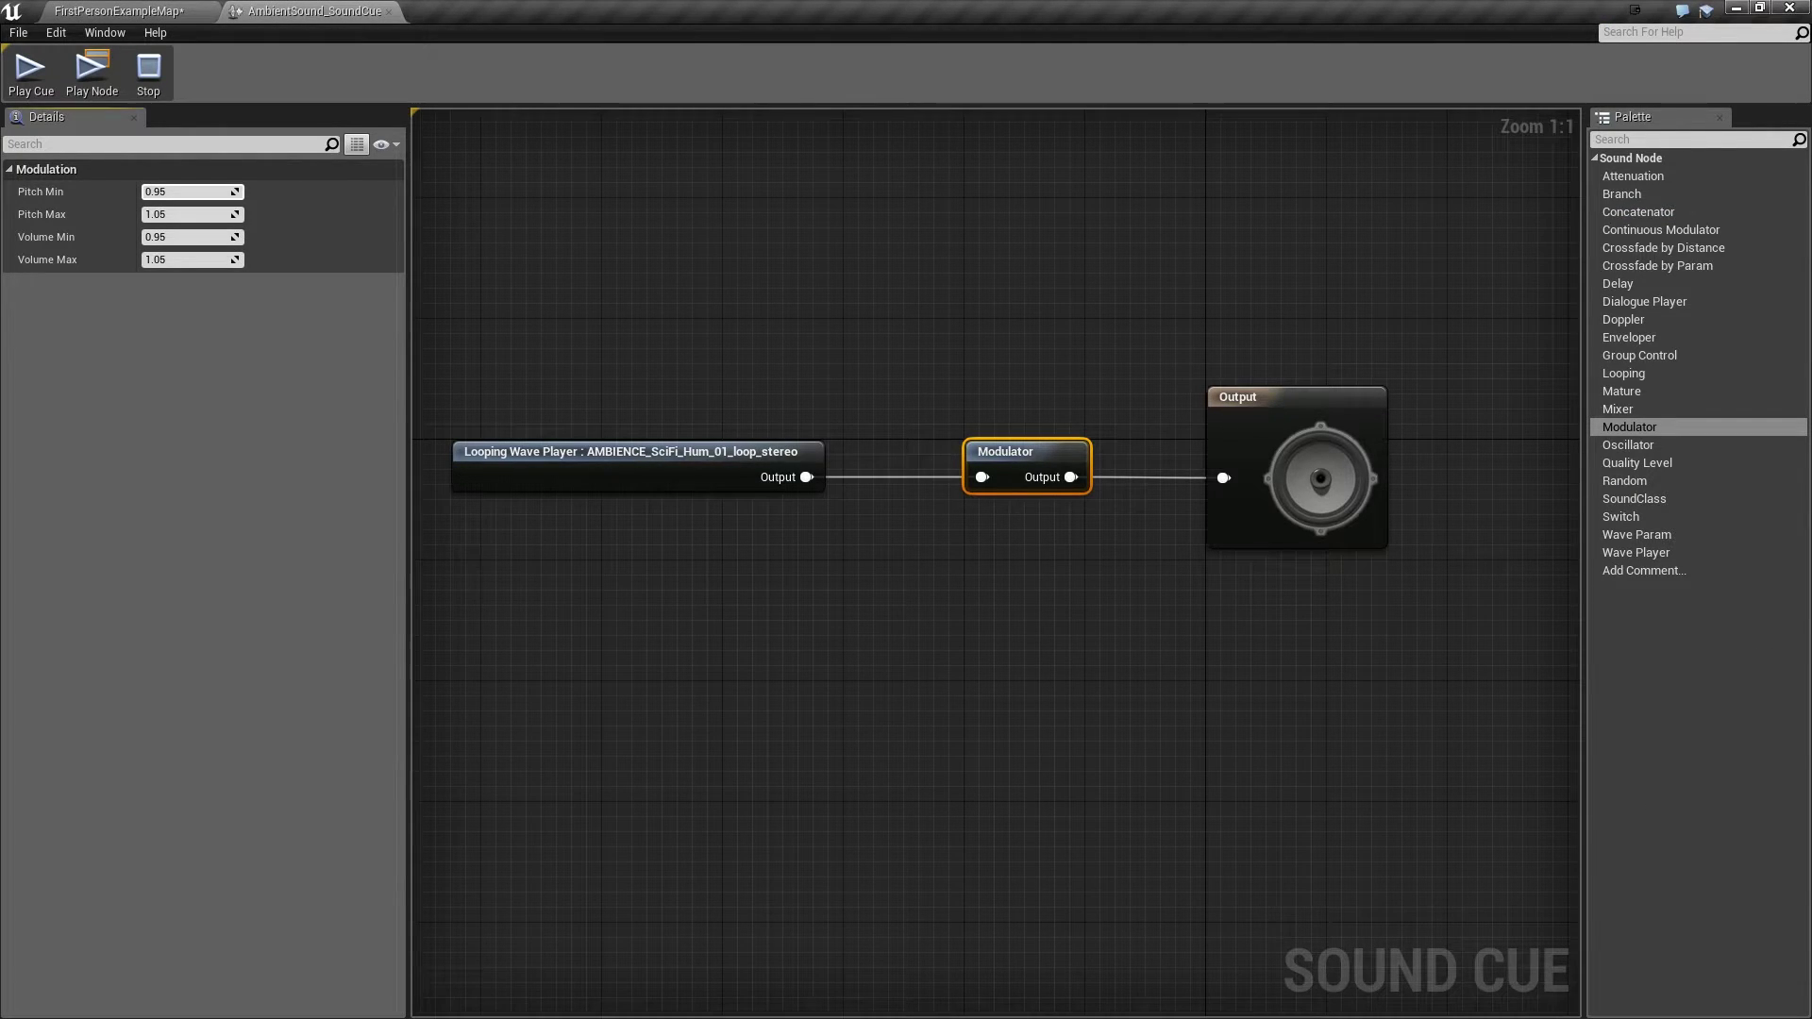
text(1)
key(Tab)
text(1)
key(Tab)
text(.1)
key(Tab)
key(Return)
click(180, 11)
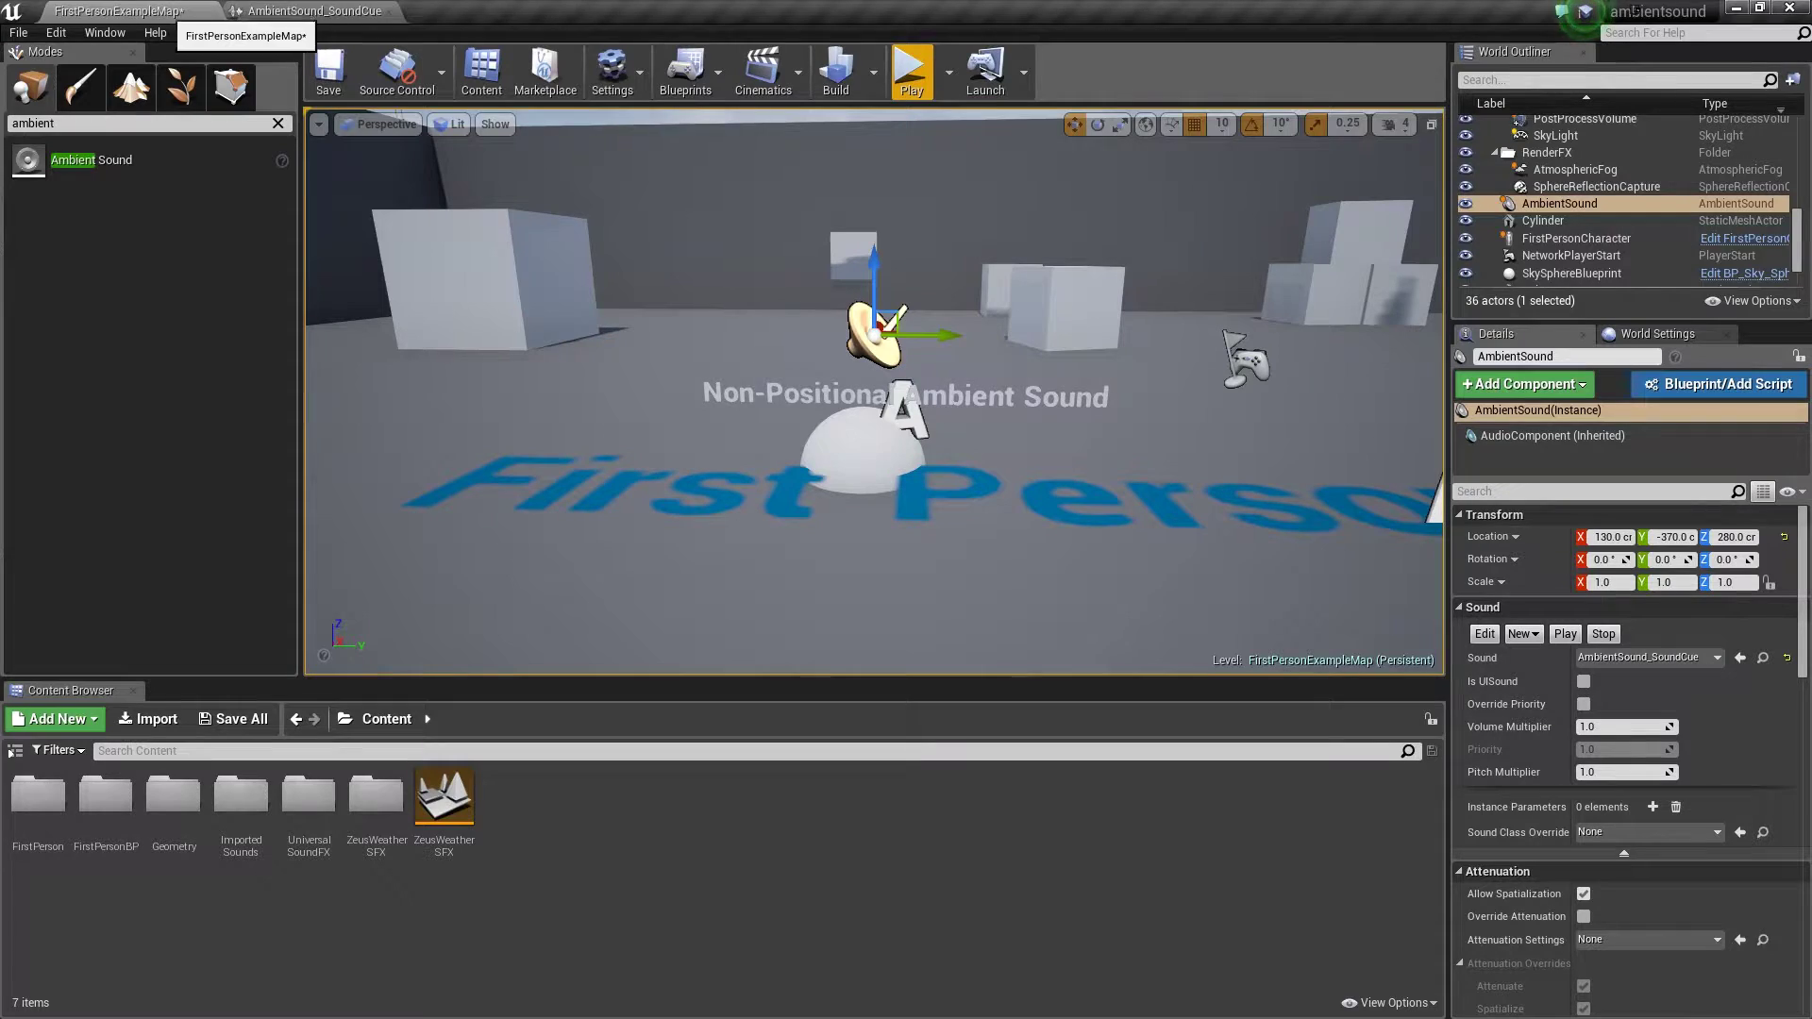
click(329, 71)
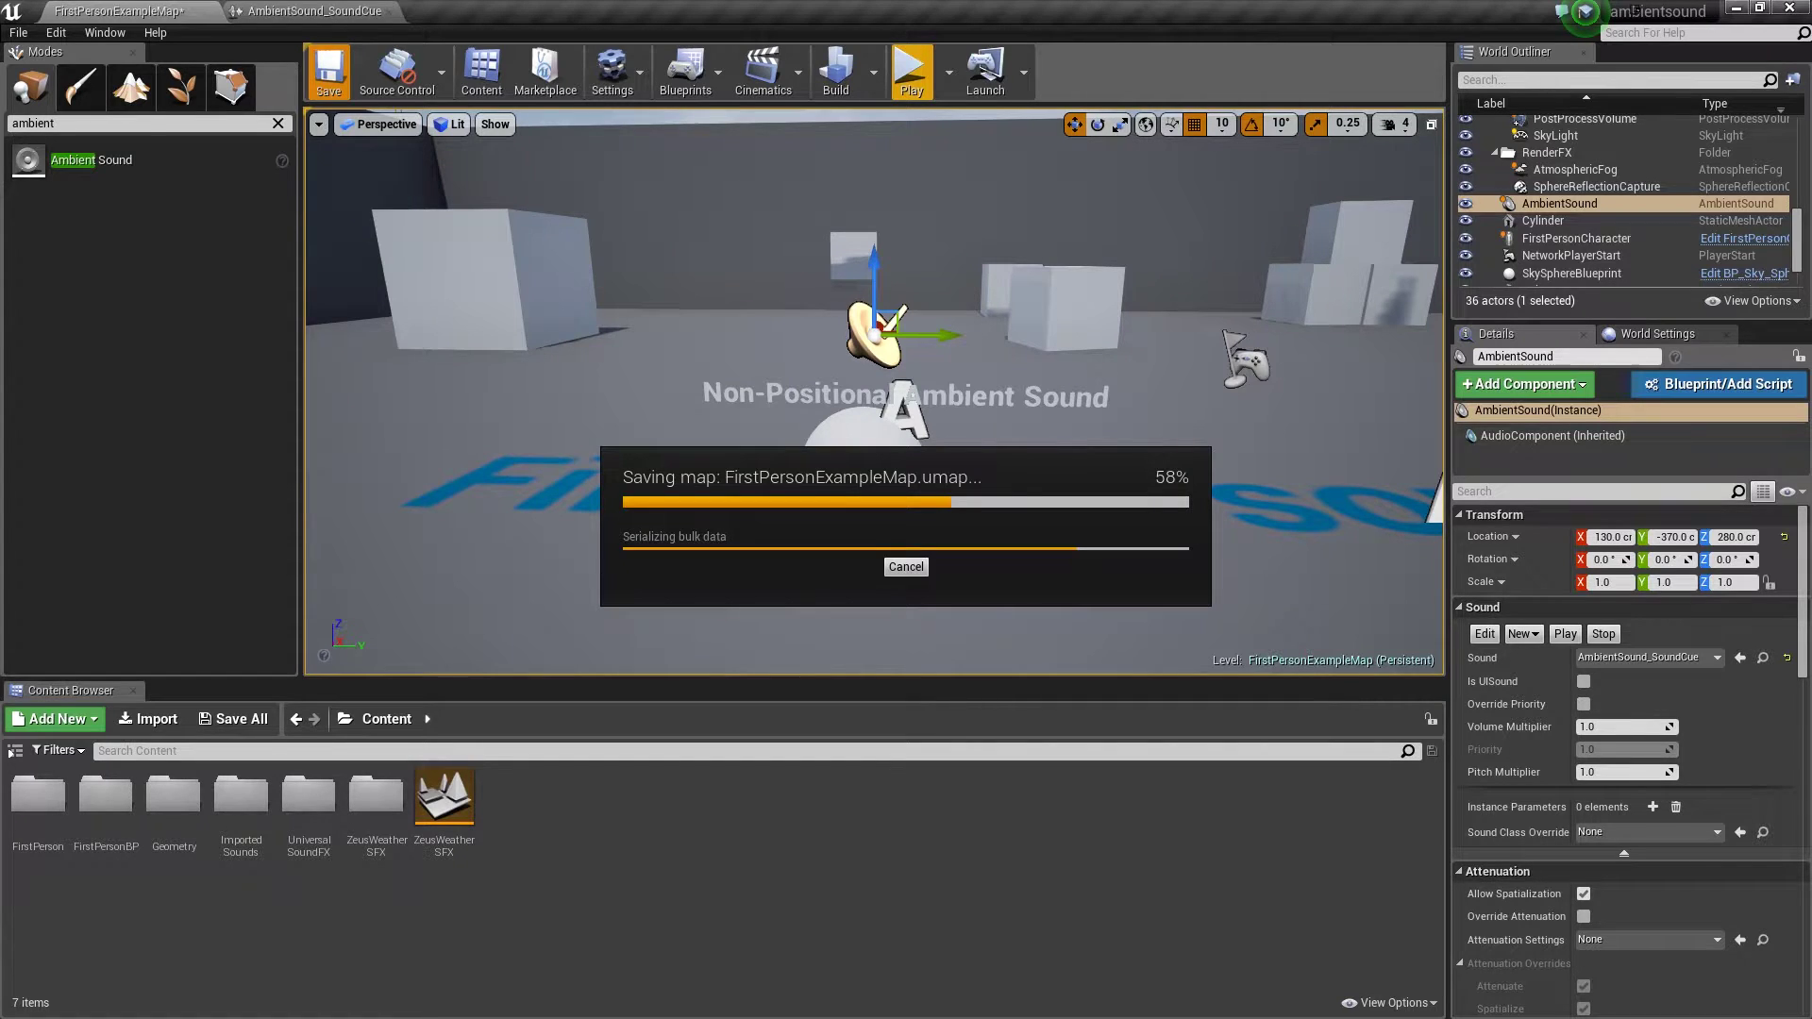
- Play-test the level, walking away from and back to the Non-Positional Ambient Sound sphere to hear the modulated hum
click(911, 70)
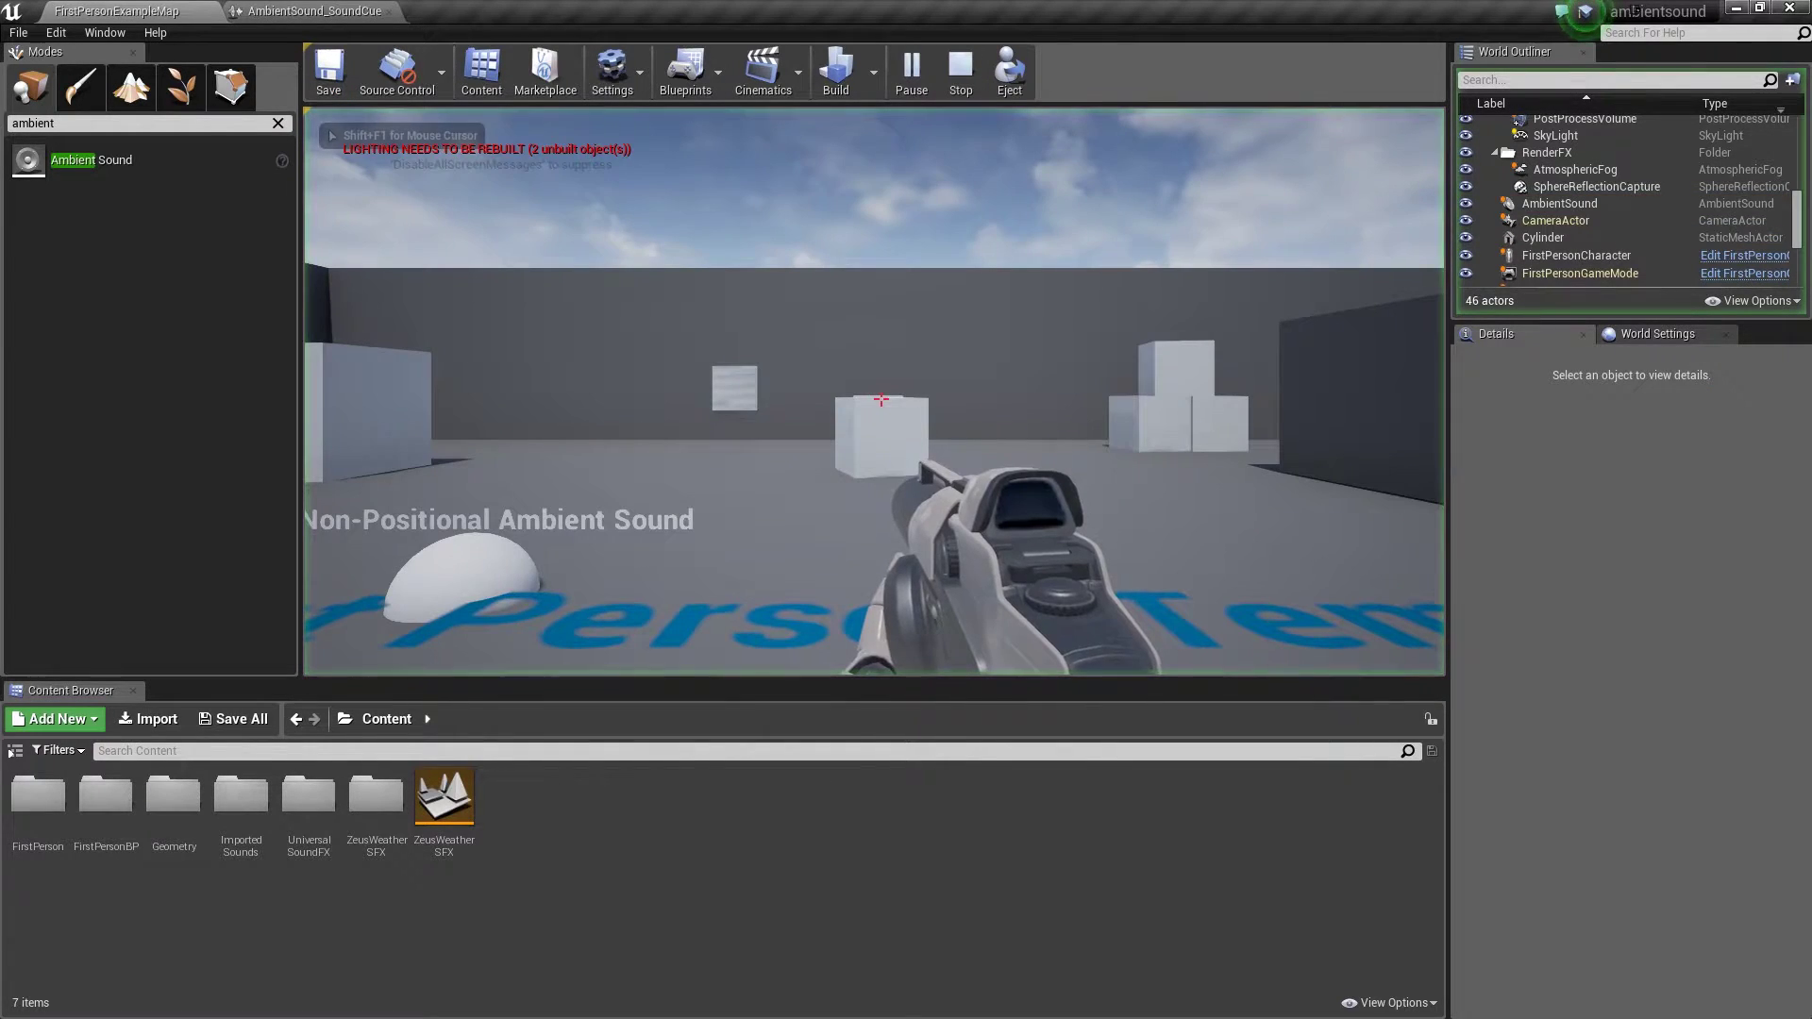
key(w)
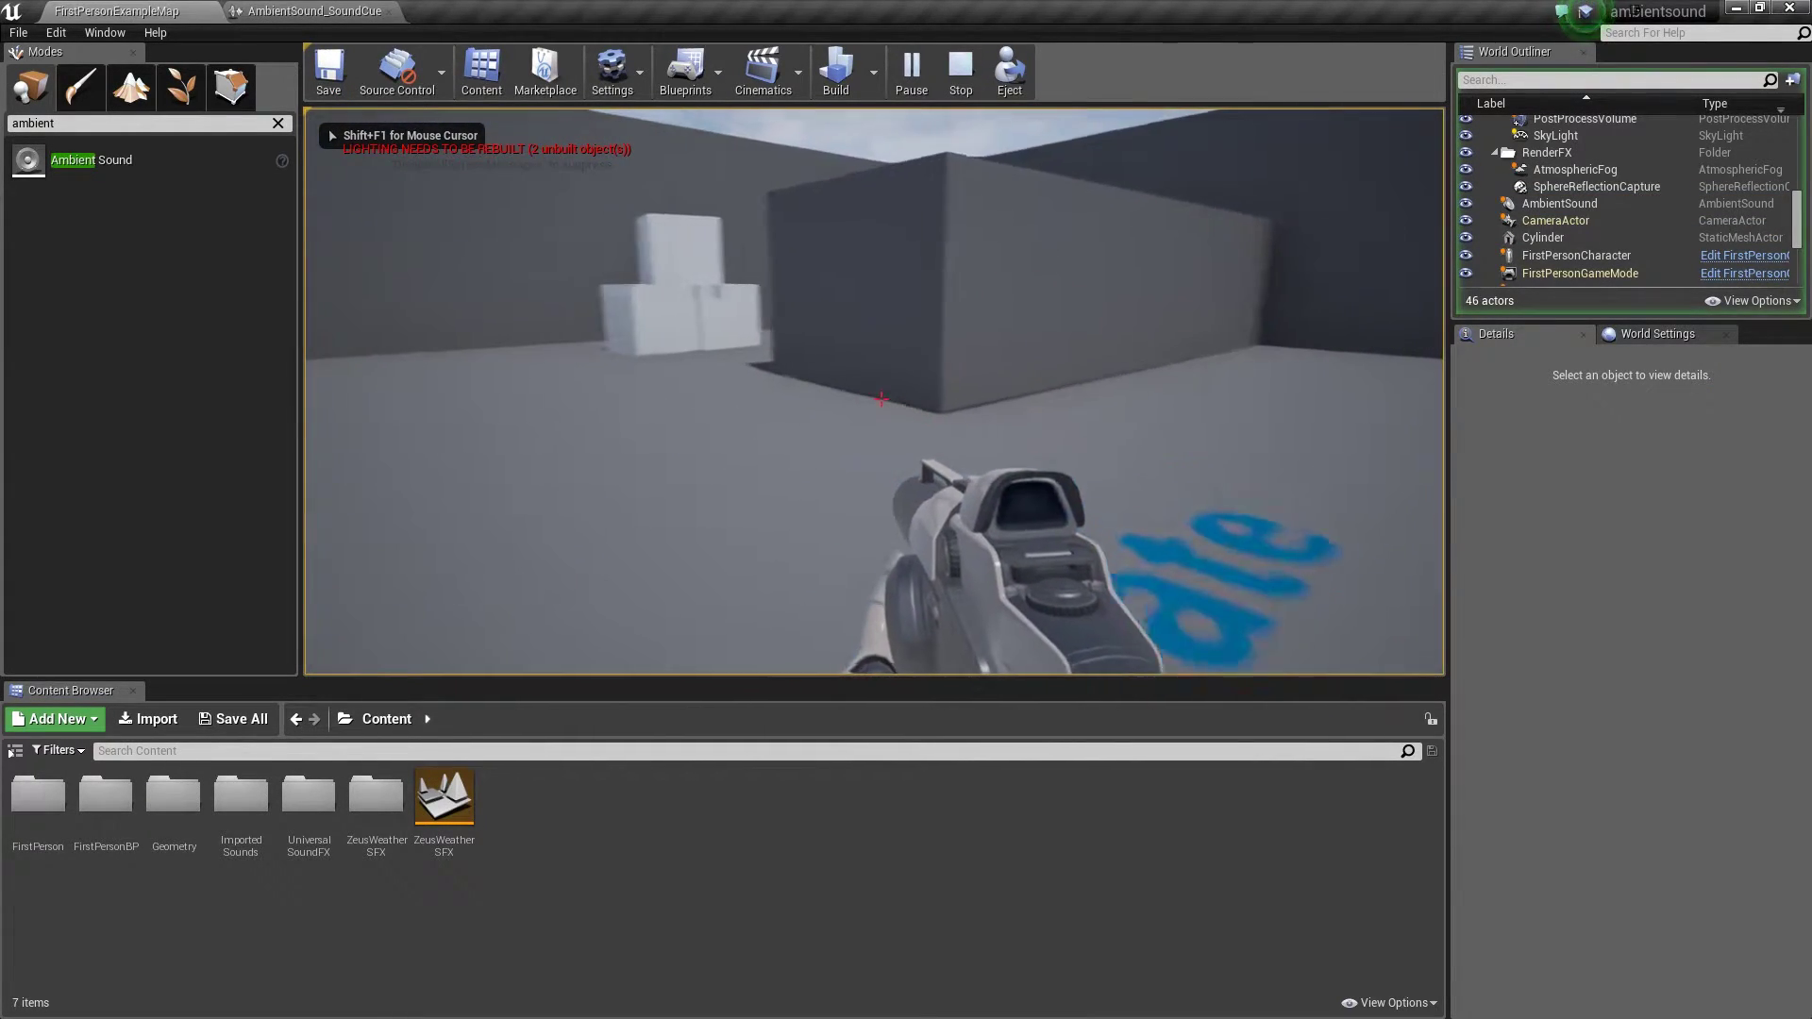
key(w)
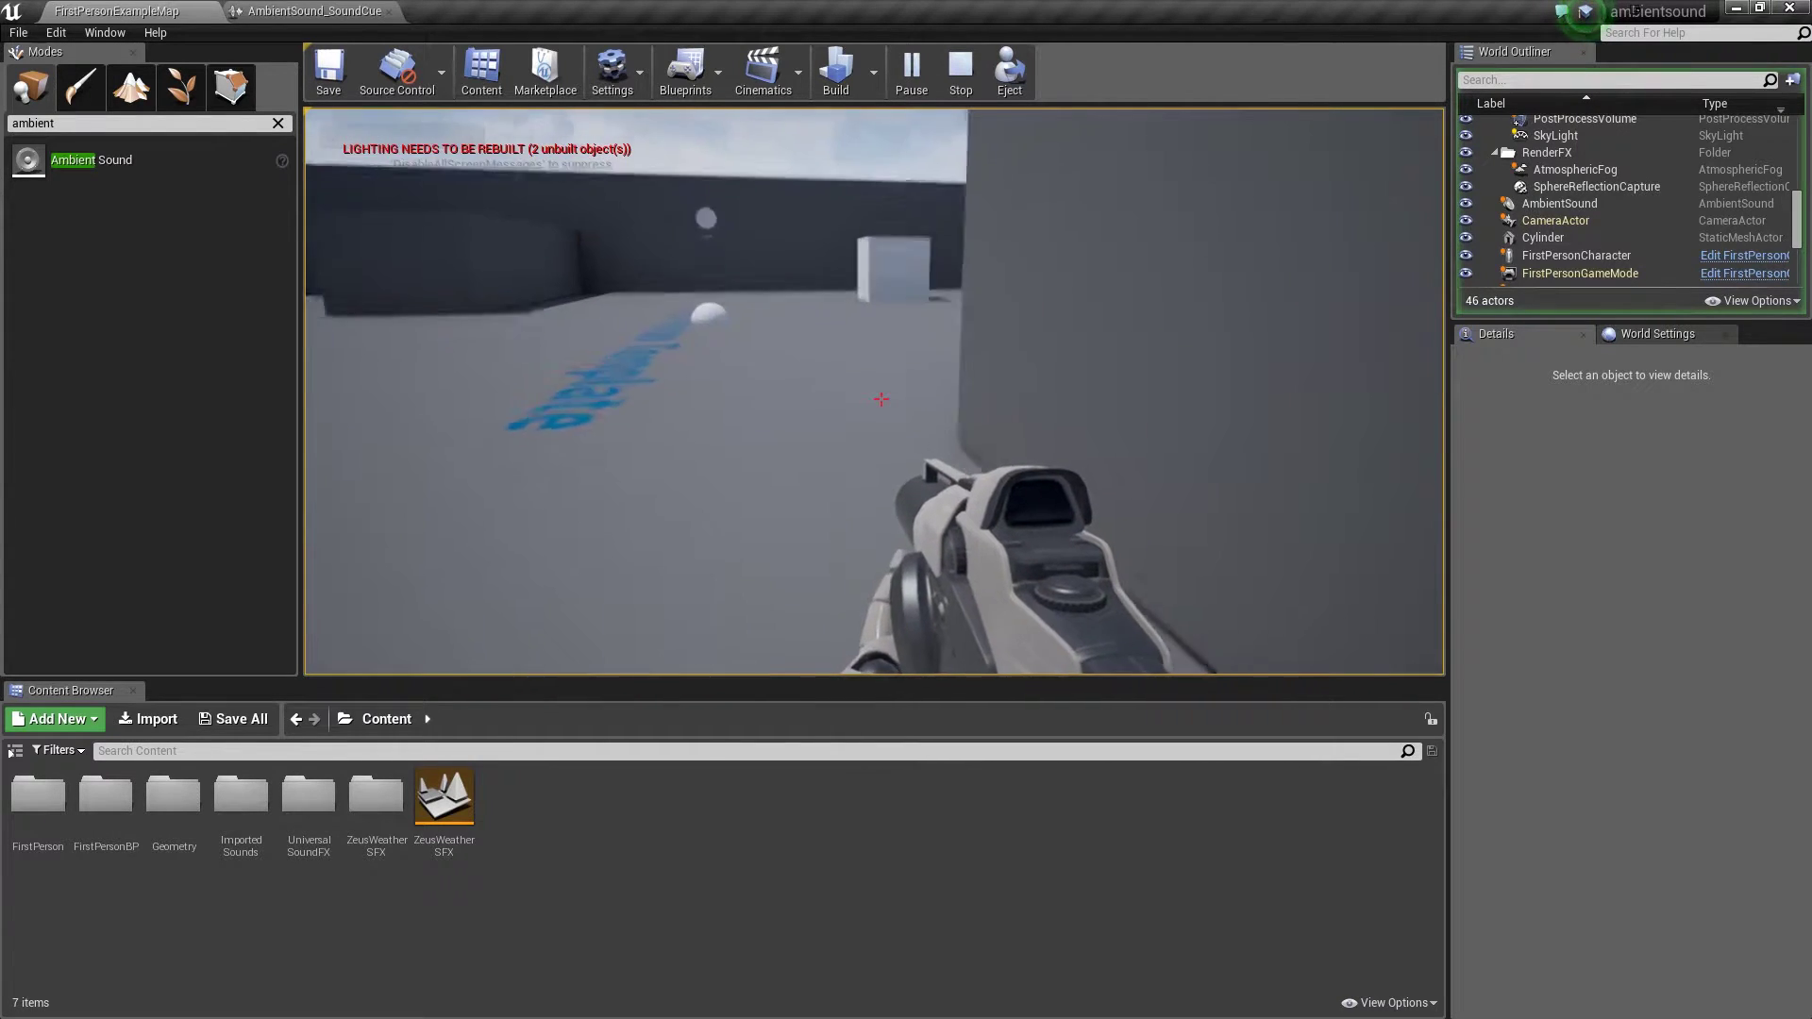
key(w)
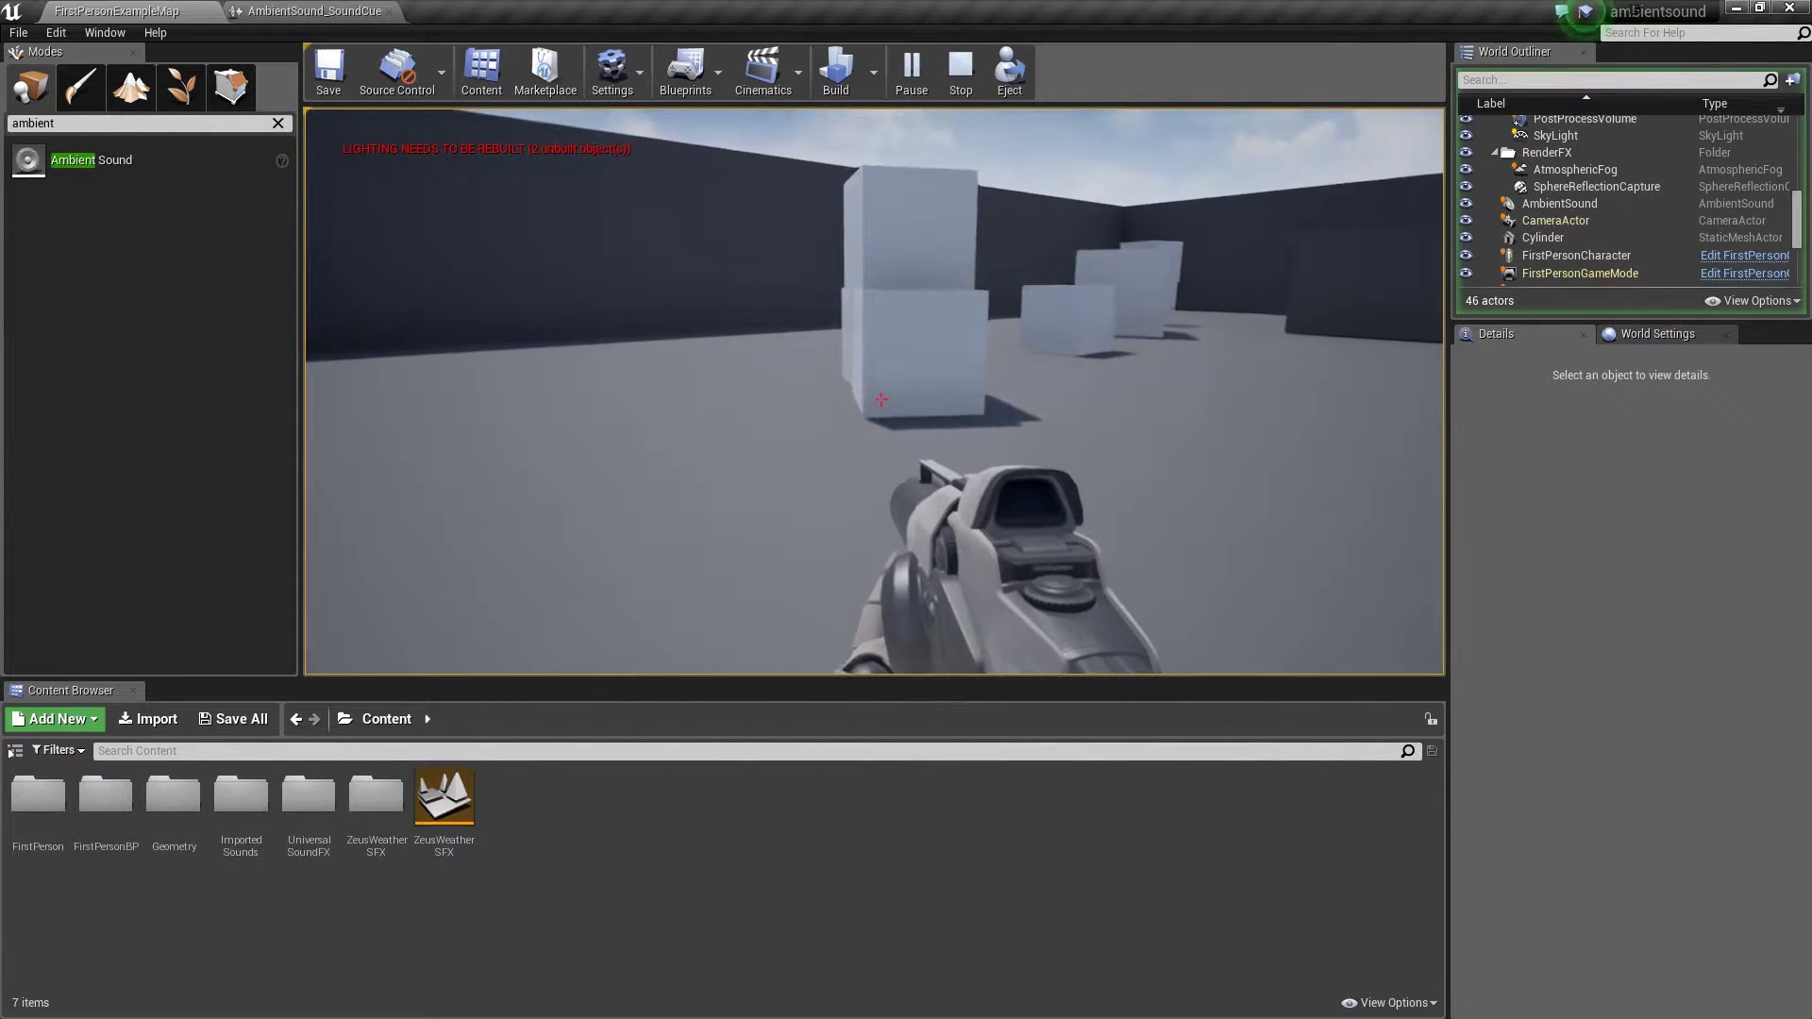
key(w)
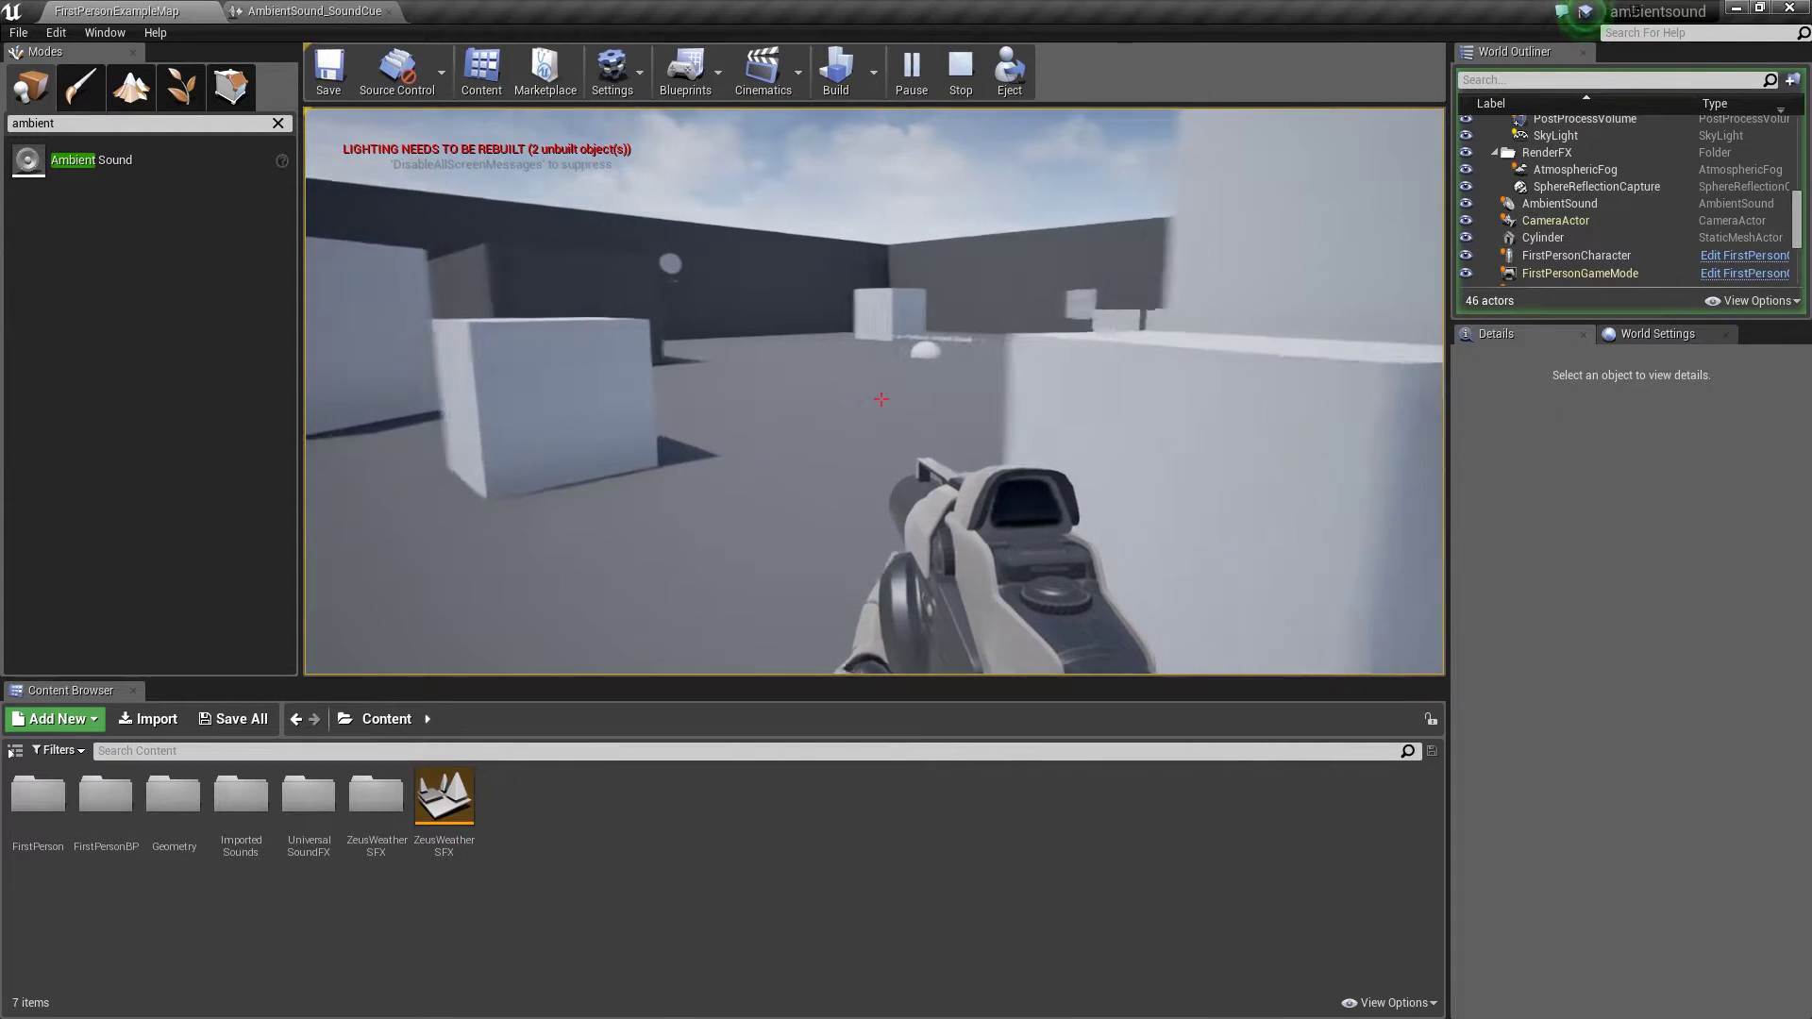
key(w)
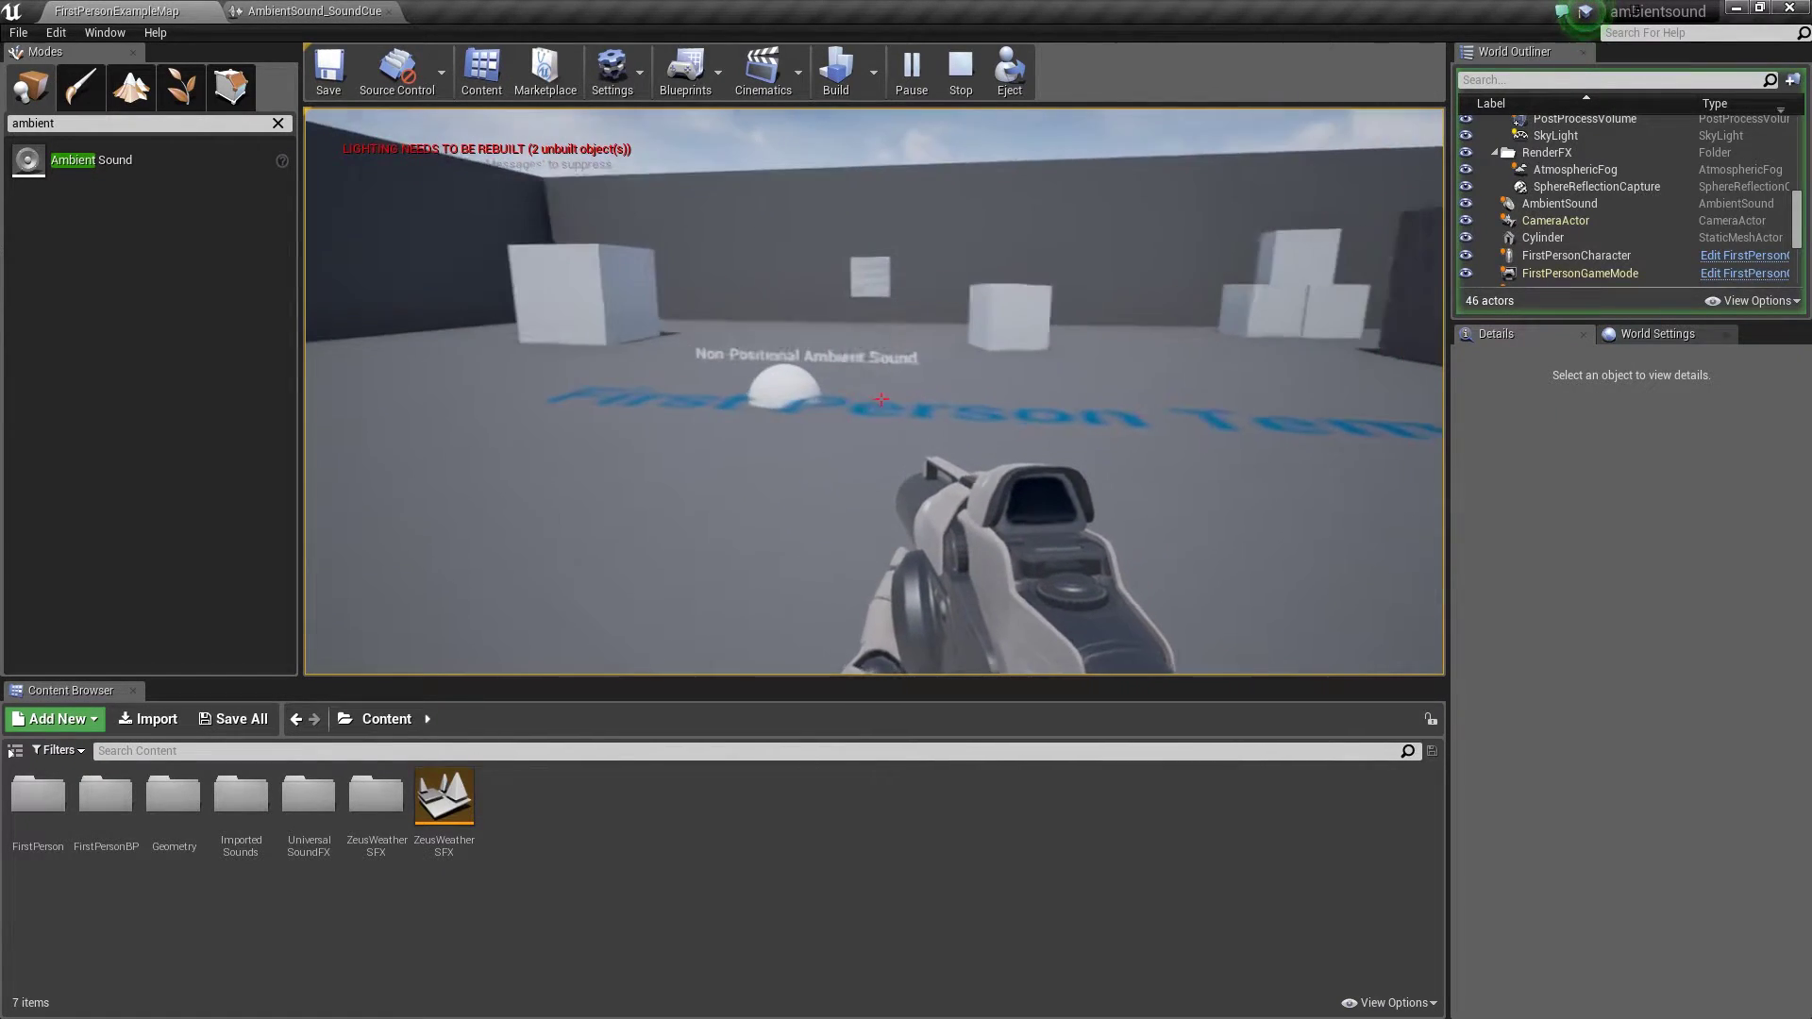
key(w)
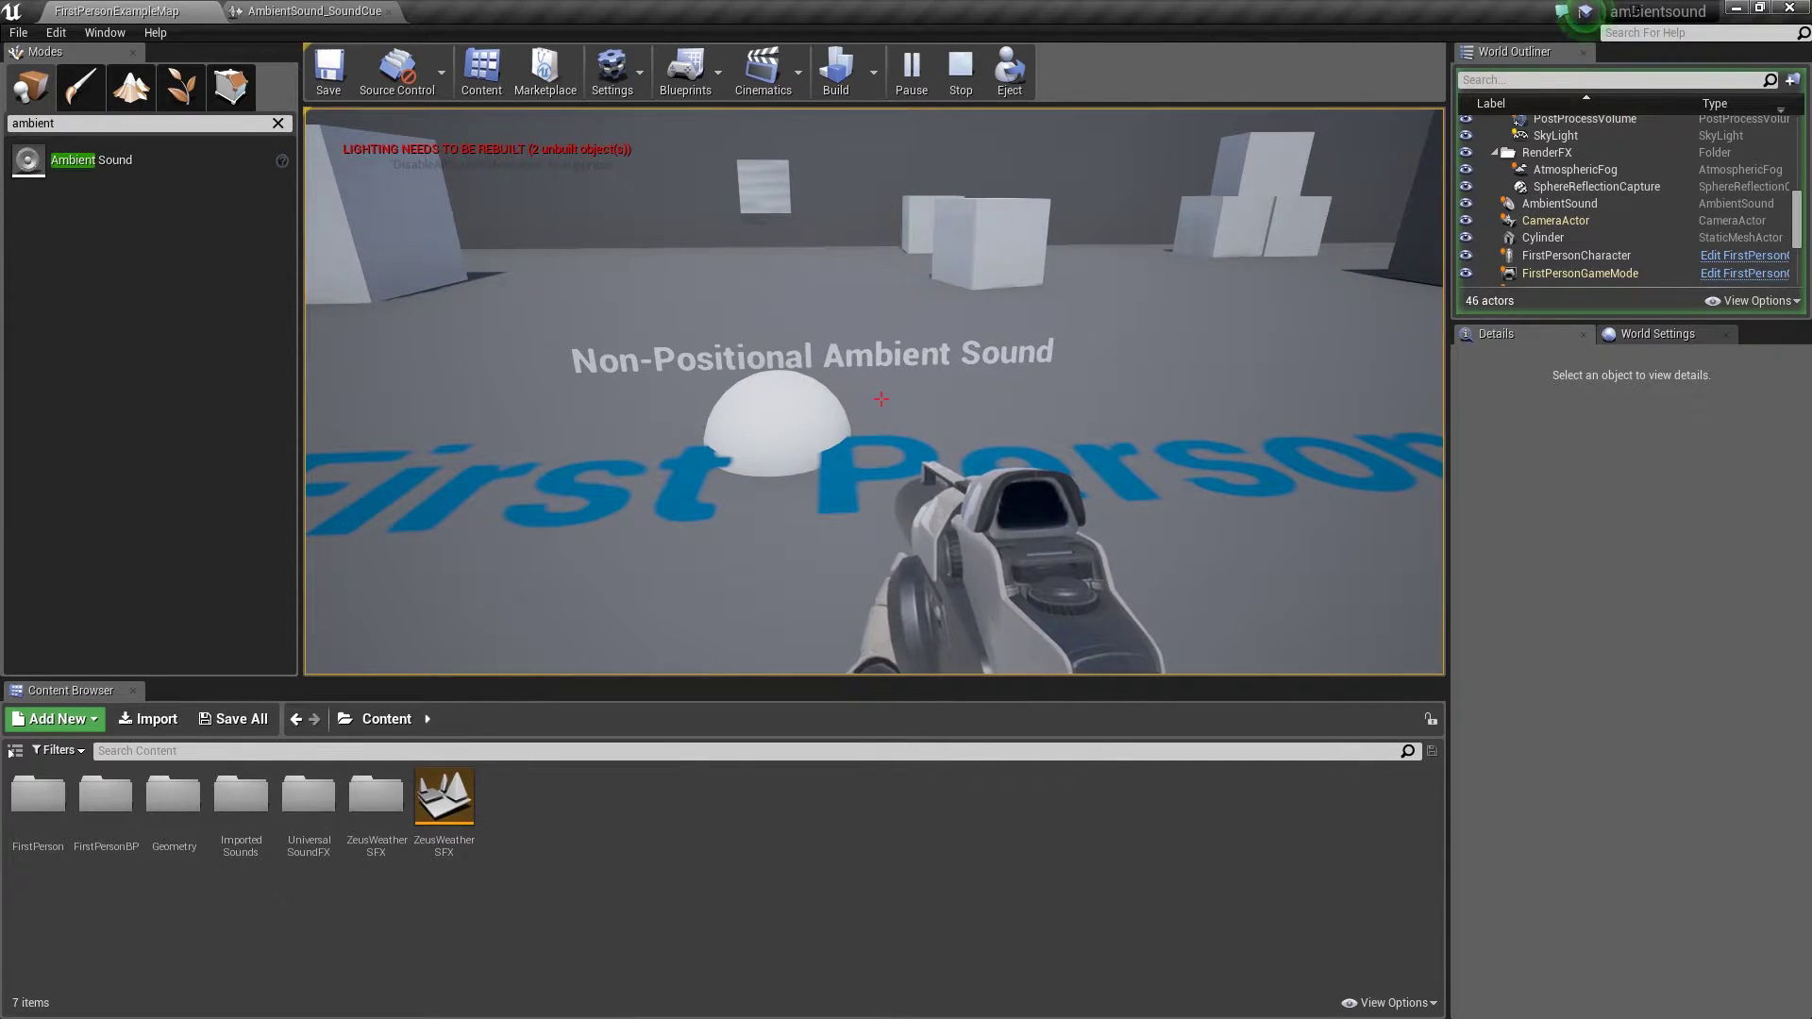
key(Escape)
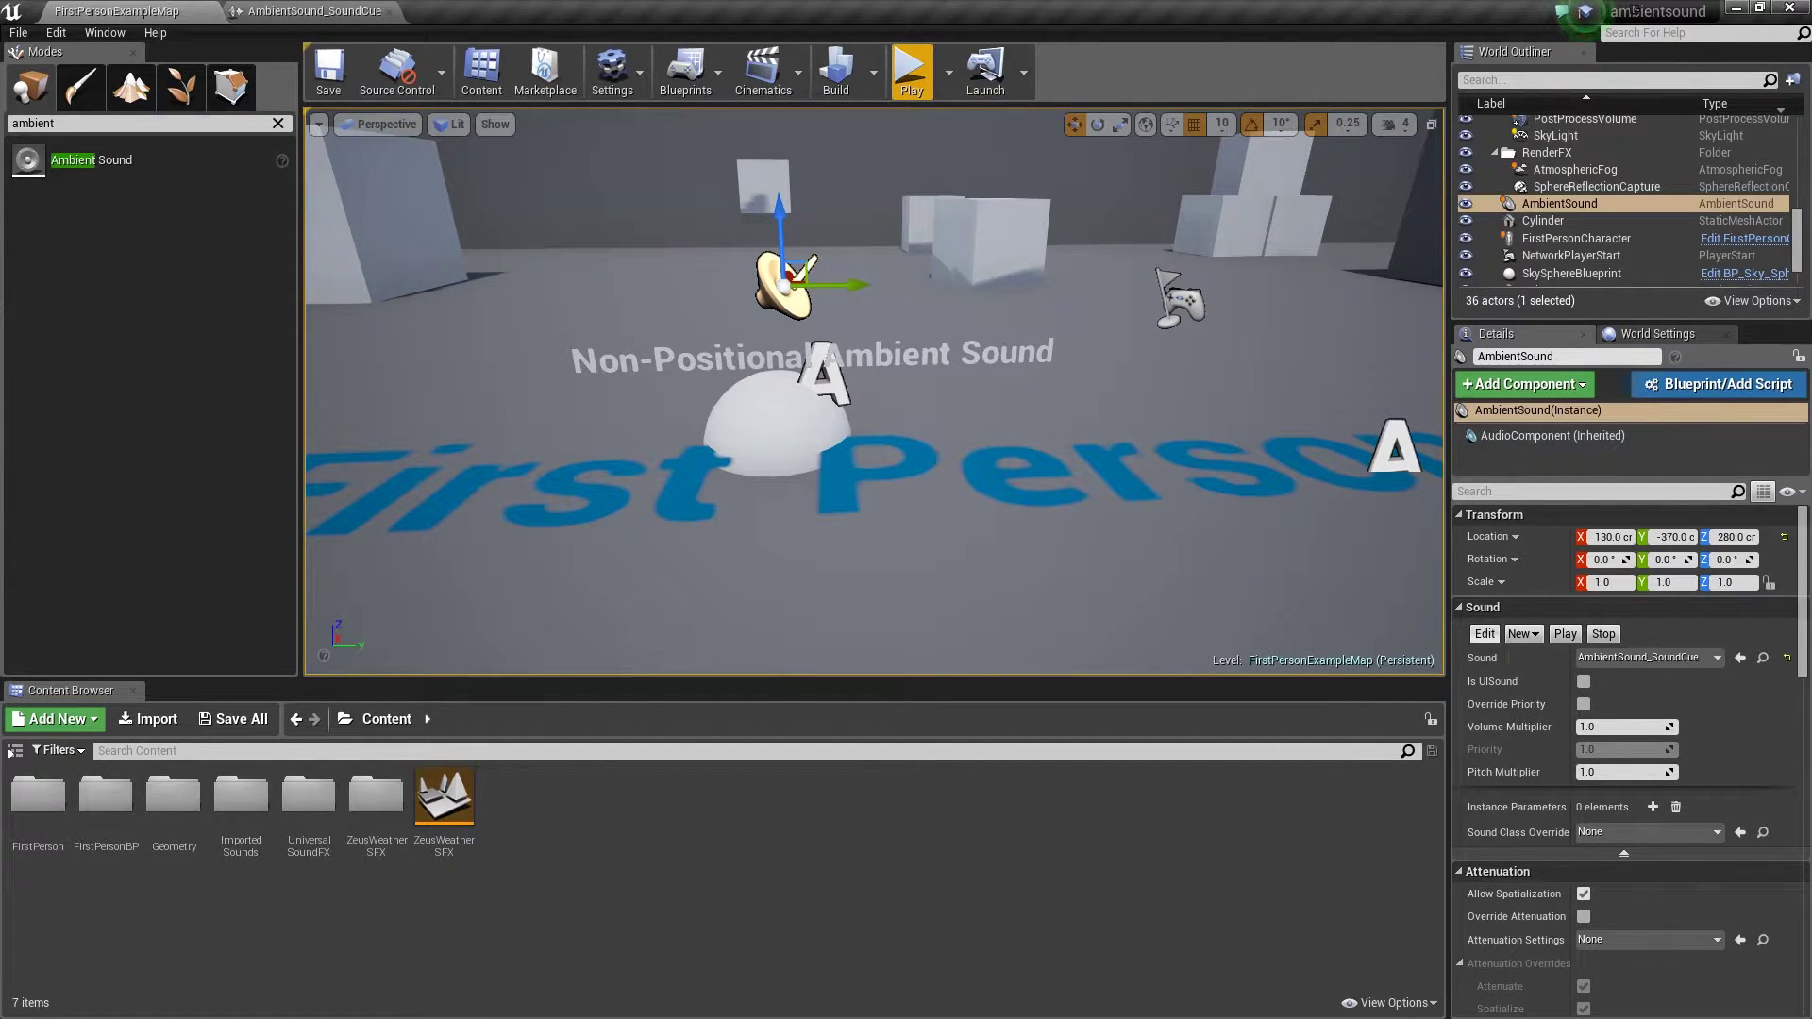
- Add a second Wave Player below the looping one in the sound cue graph and assign it the rain01_hardsurface1_loop sound wave
click(1485, 633)
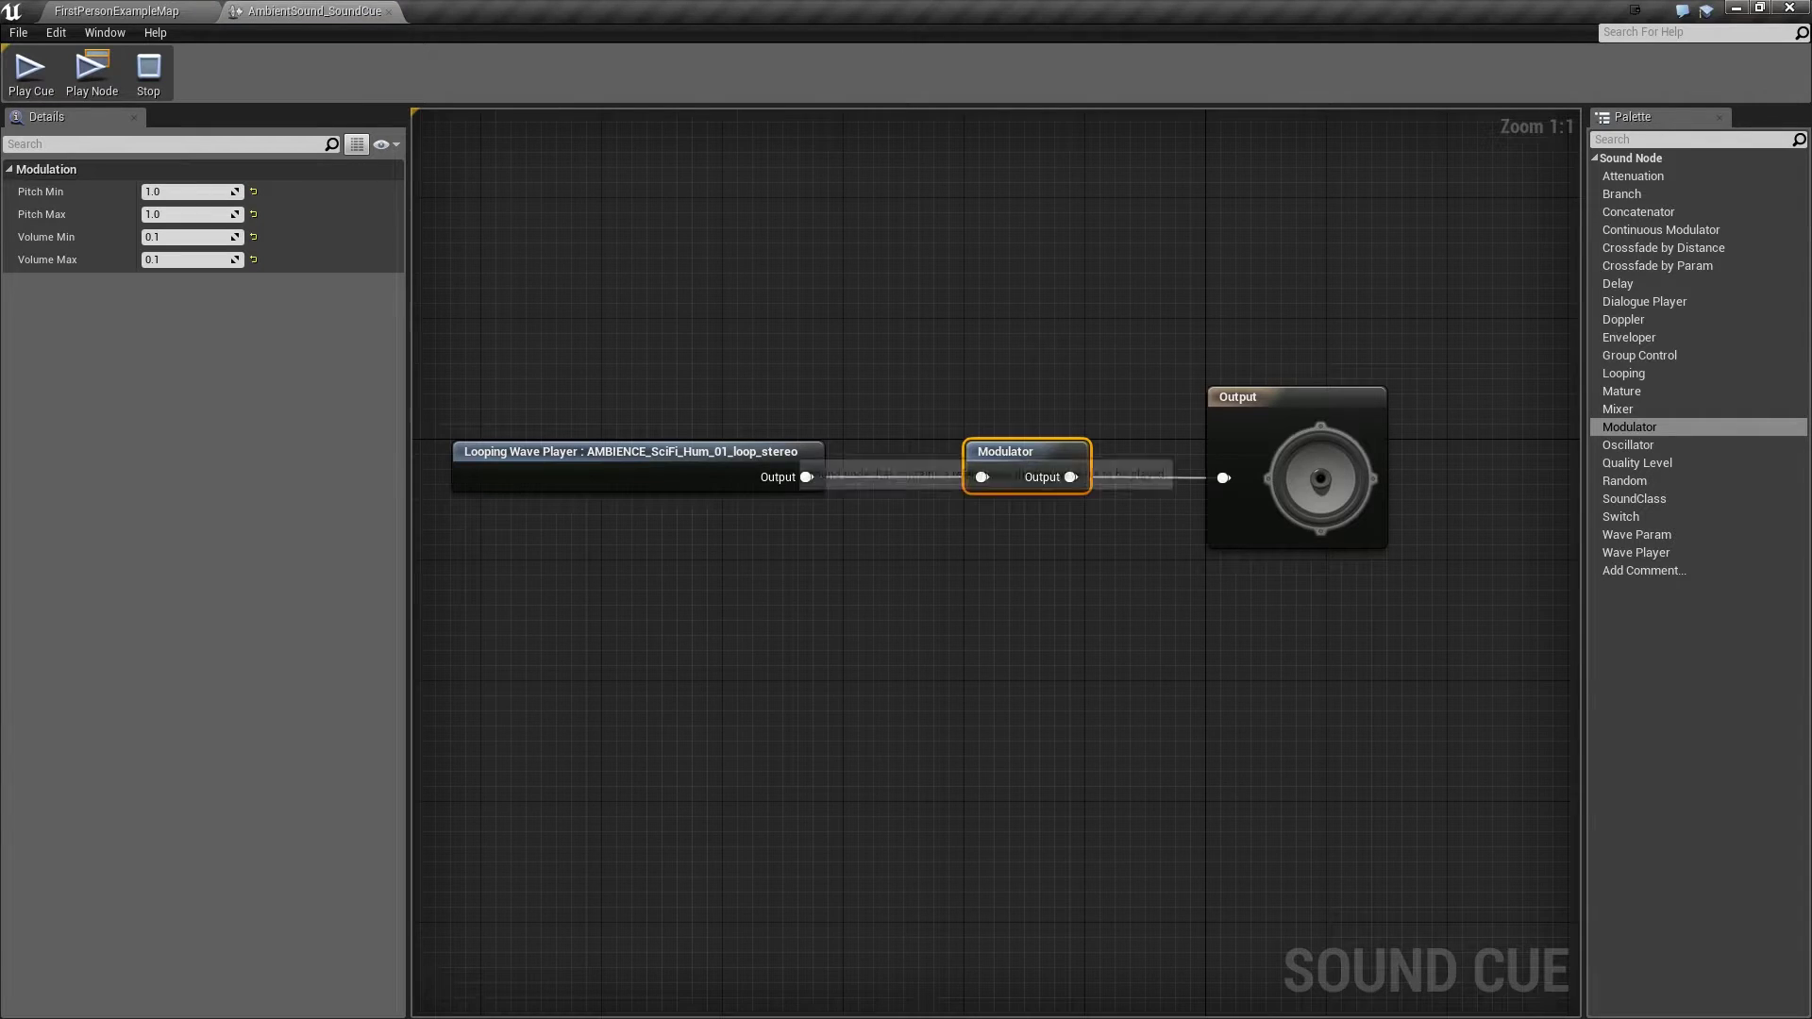
drag(1635, 552, 533, 602)
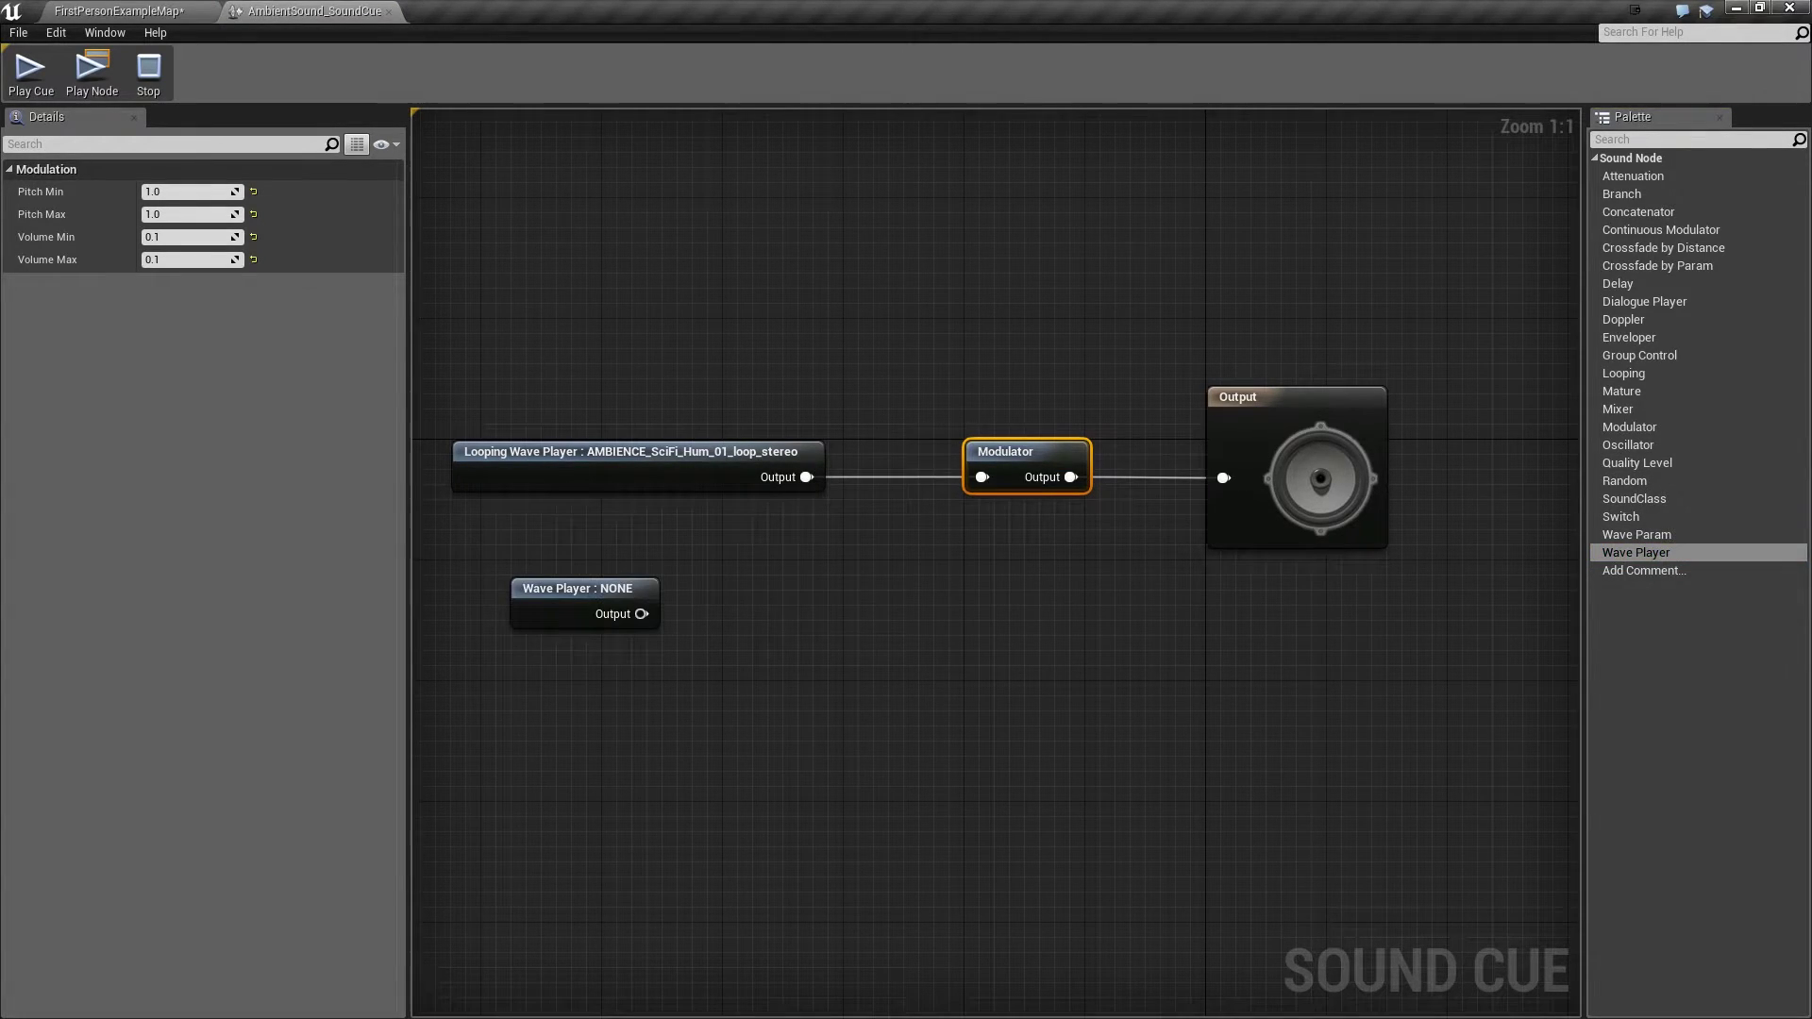
click(577, 606)
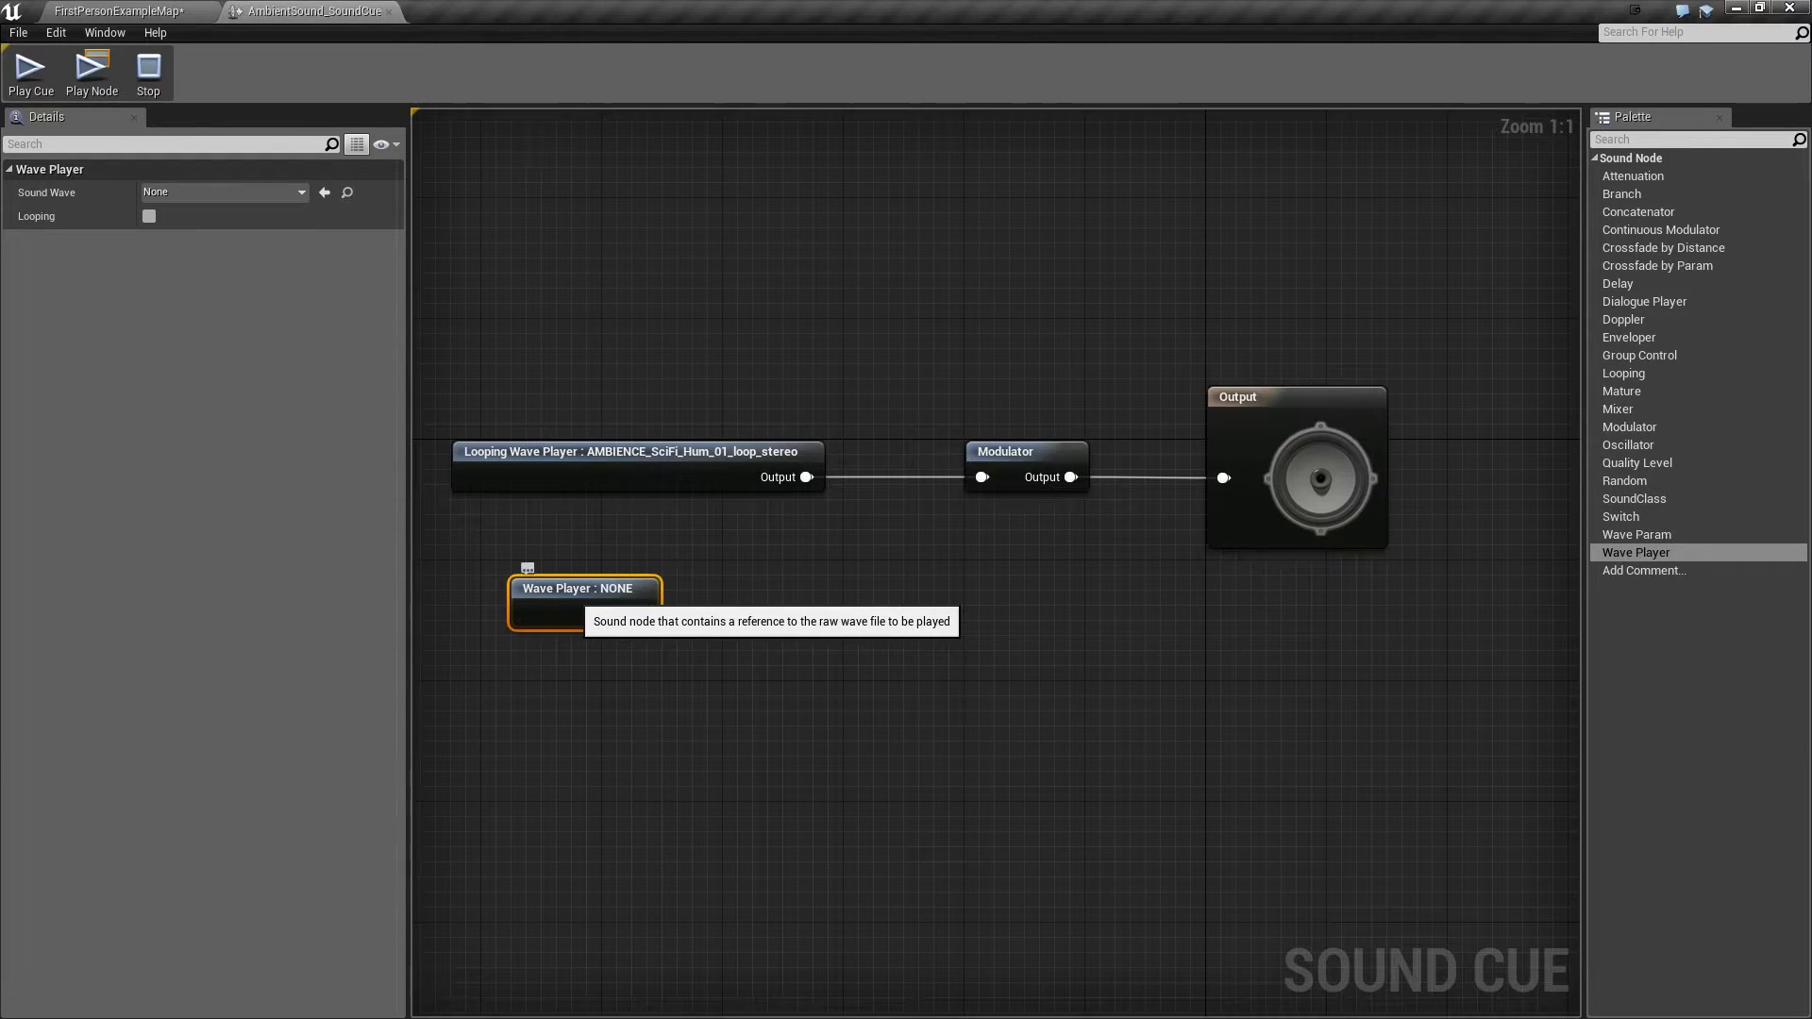
click(226, 192)
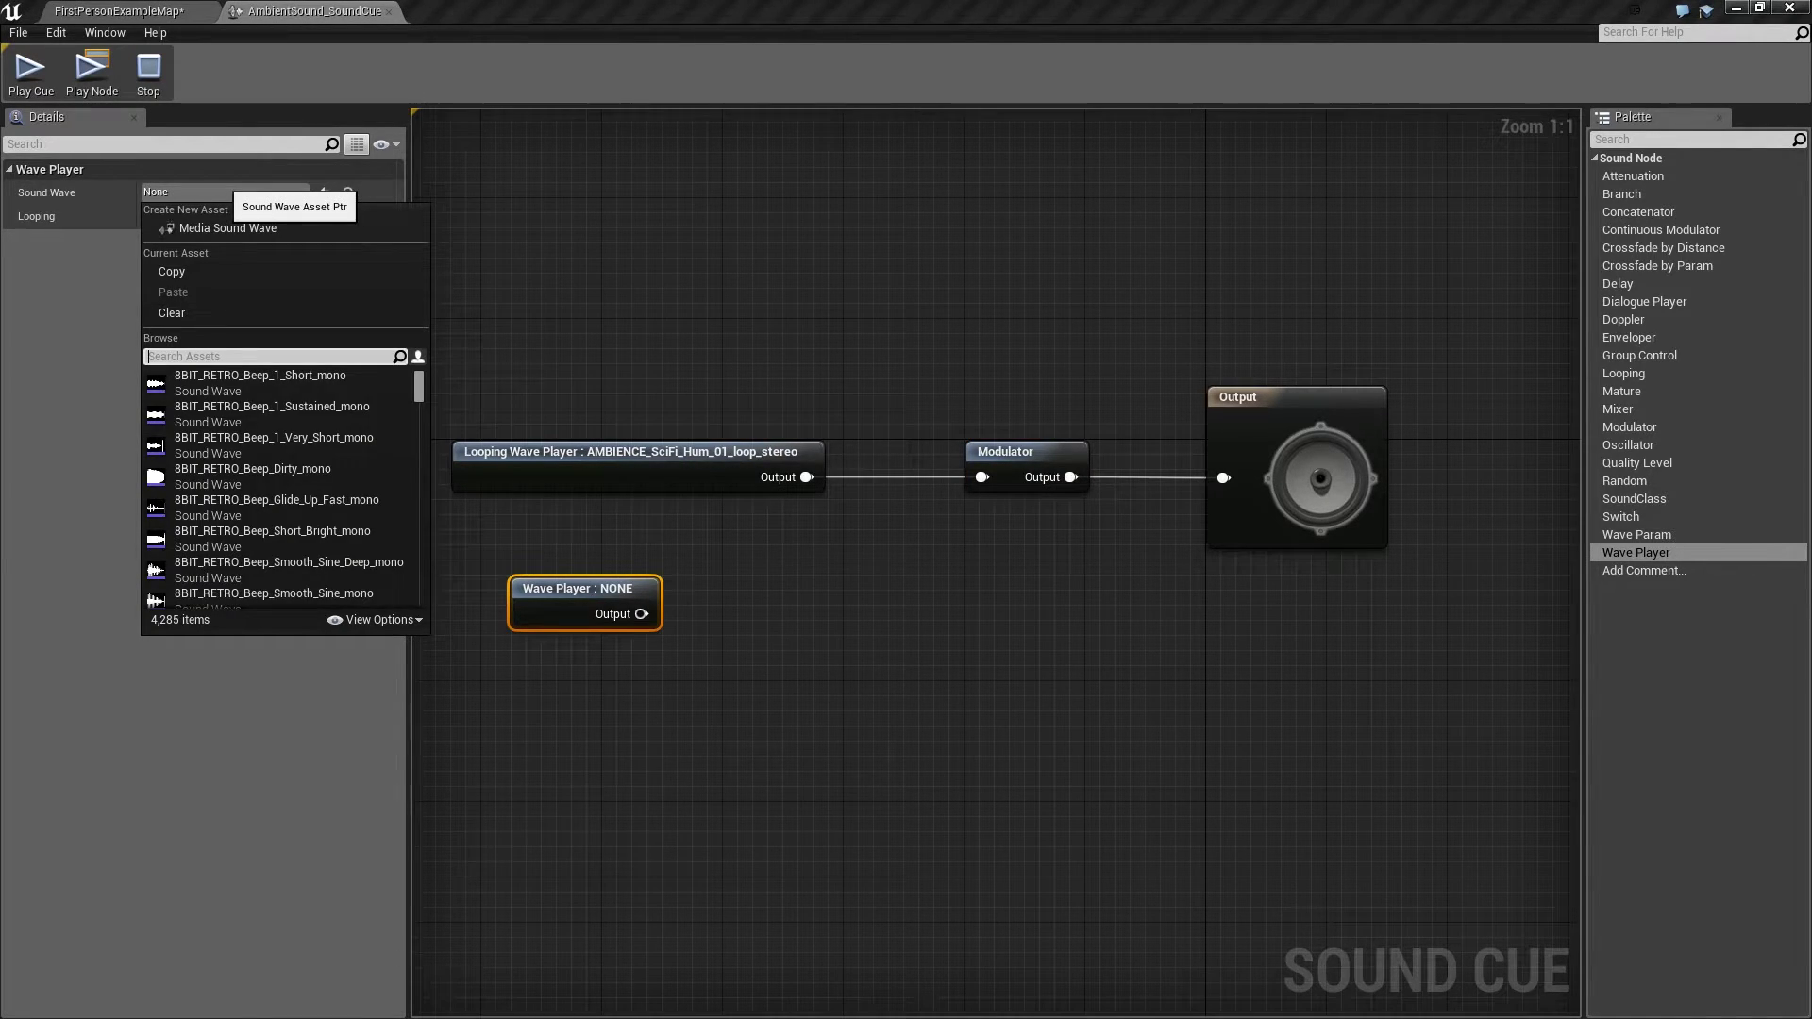
text(rain01)
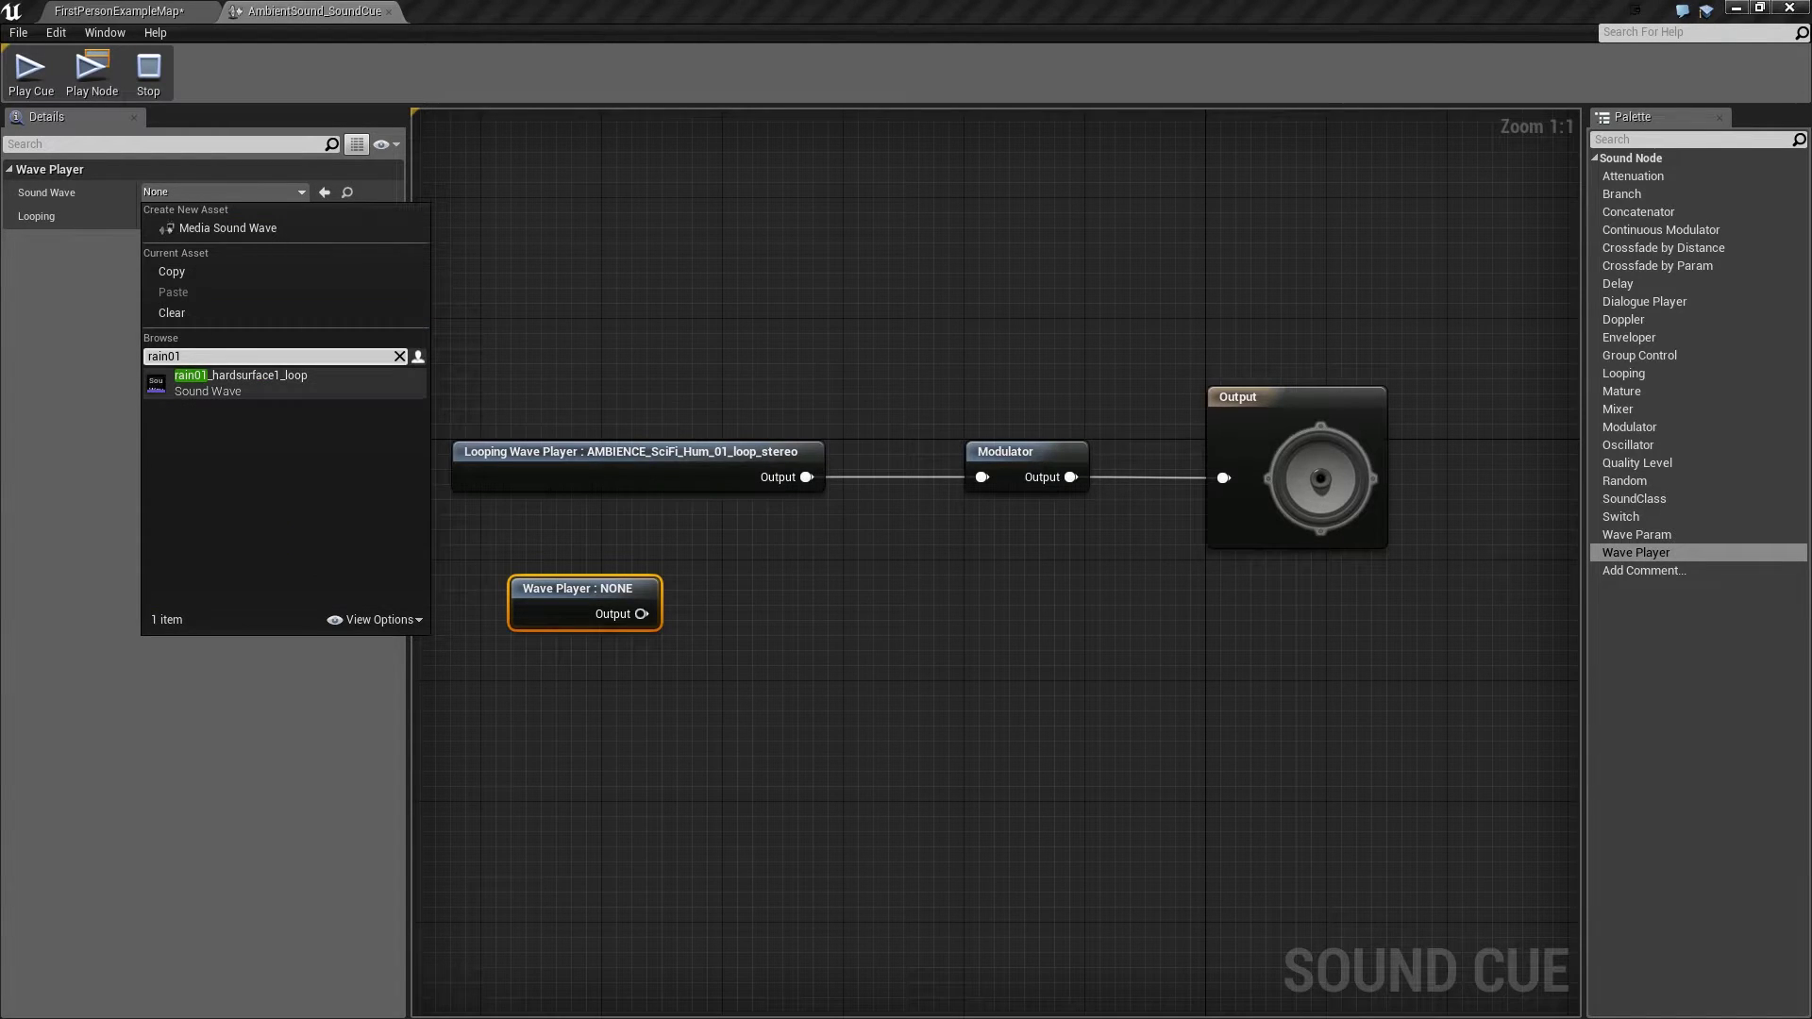
click(236, 382)
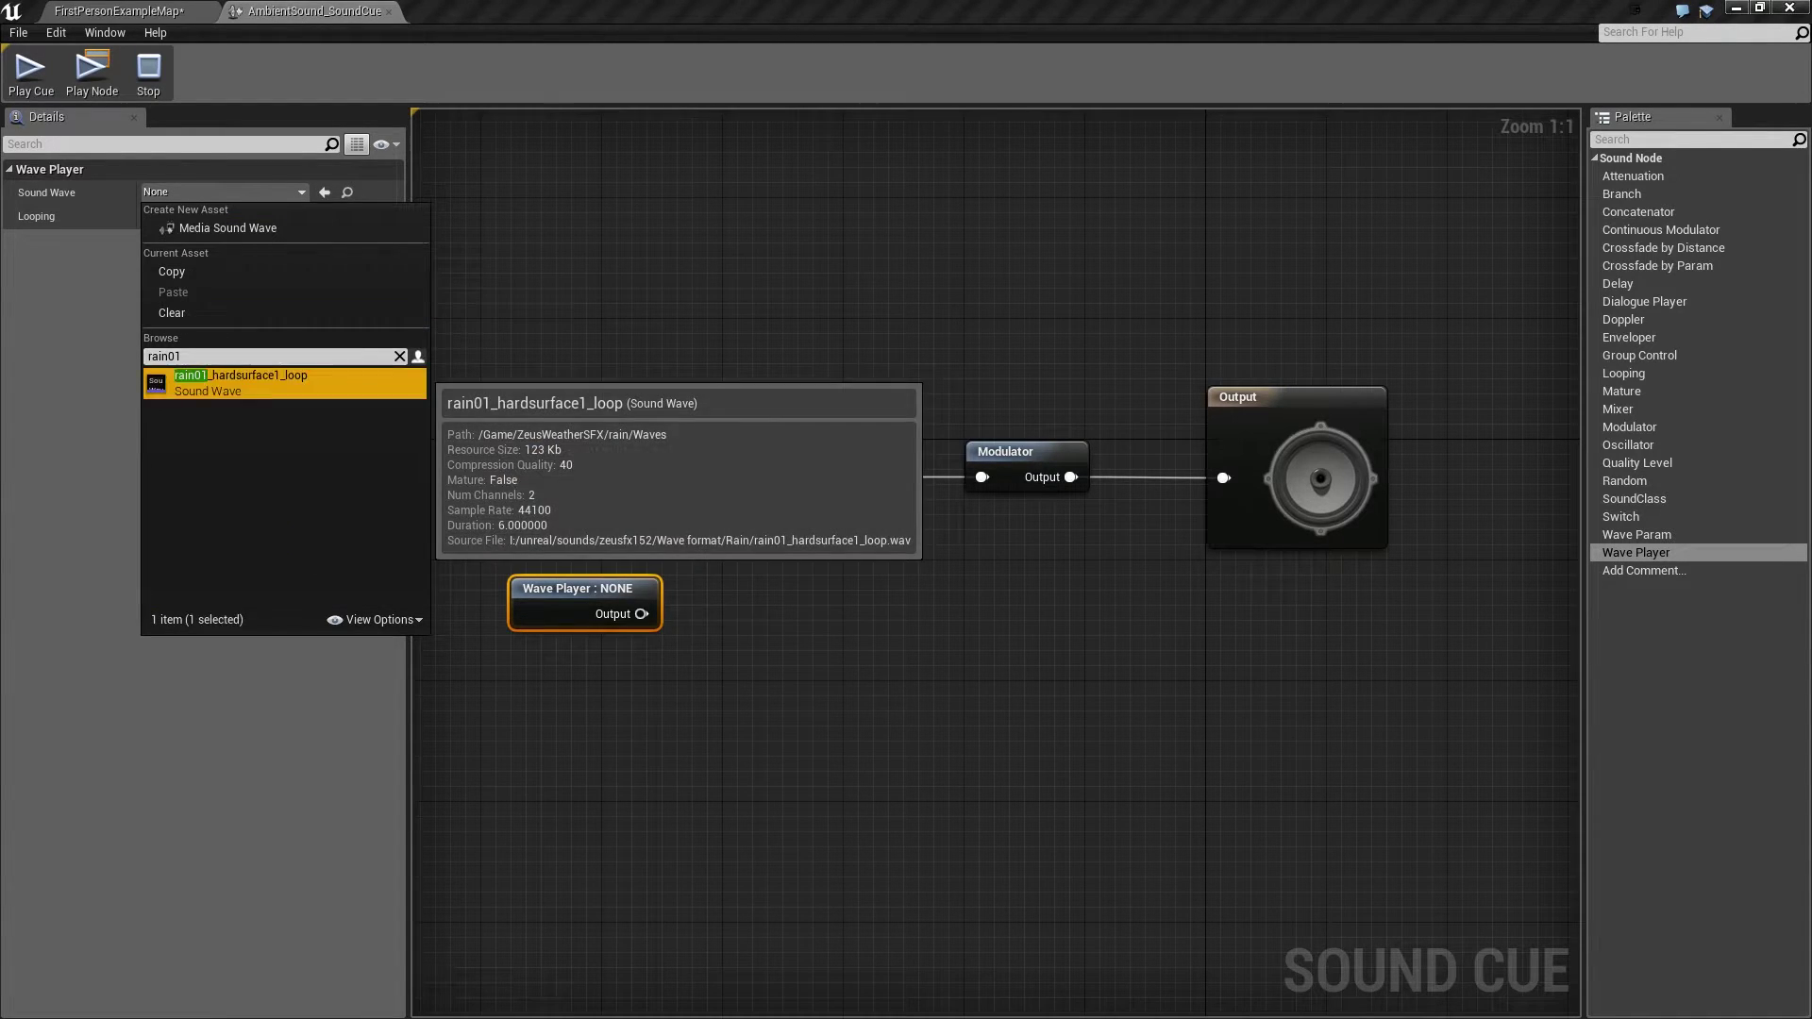
drag(664, 588, 651, 572)
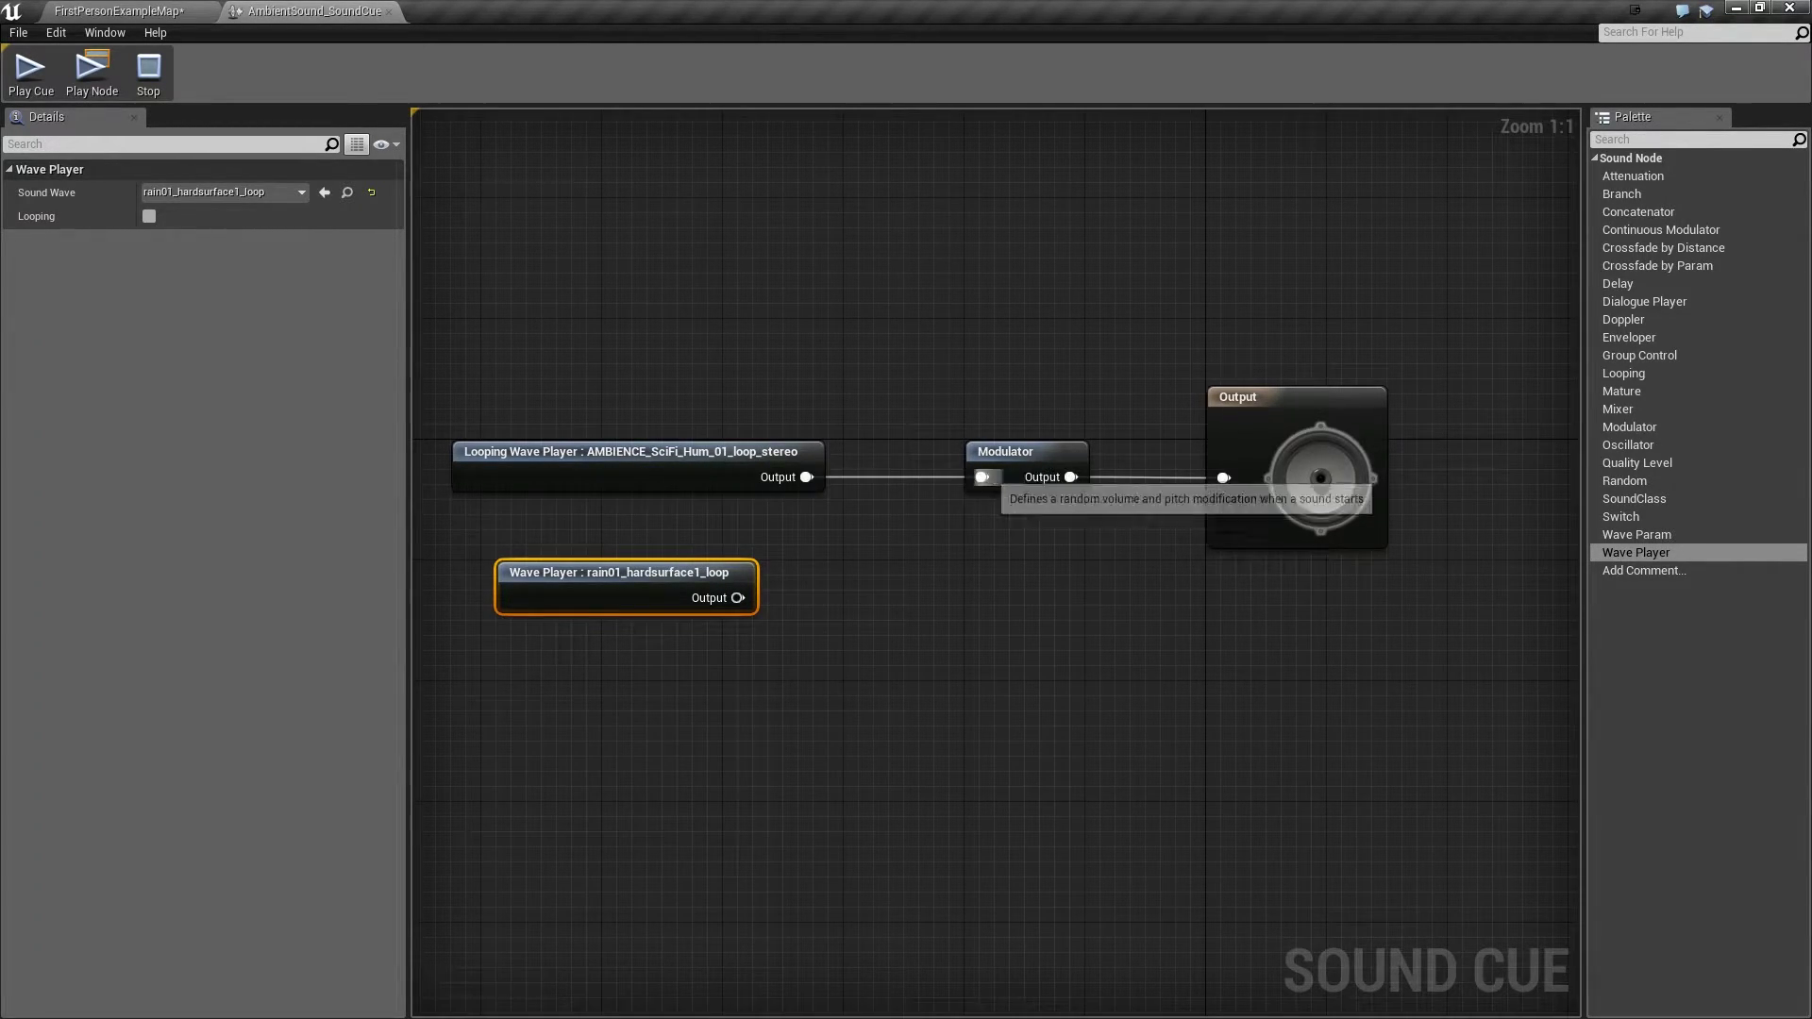
- Add a Mixer node below the Modulator and spread the Modulator and Output nodes apart to make room for it
drag(1644, 423, 1117, 563)
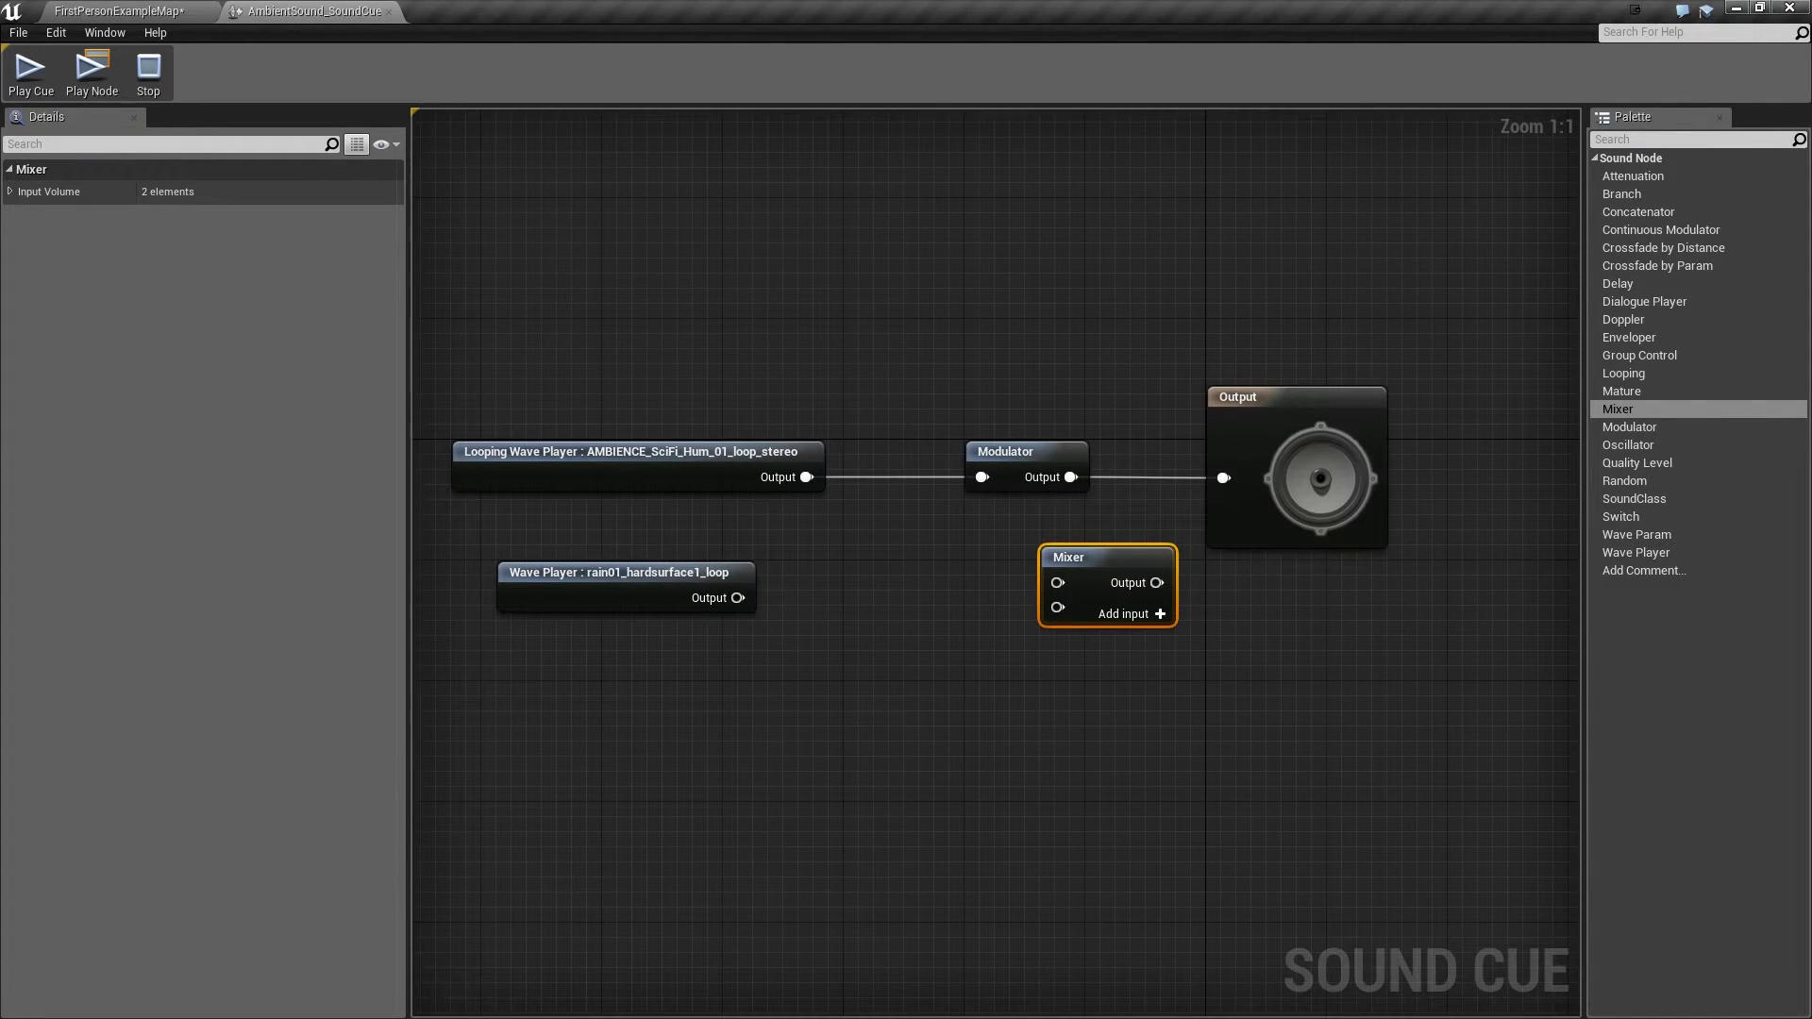
drag(1285, 415, 1380, 418)
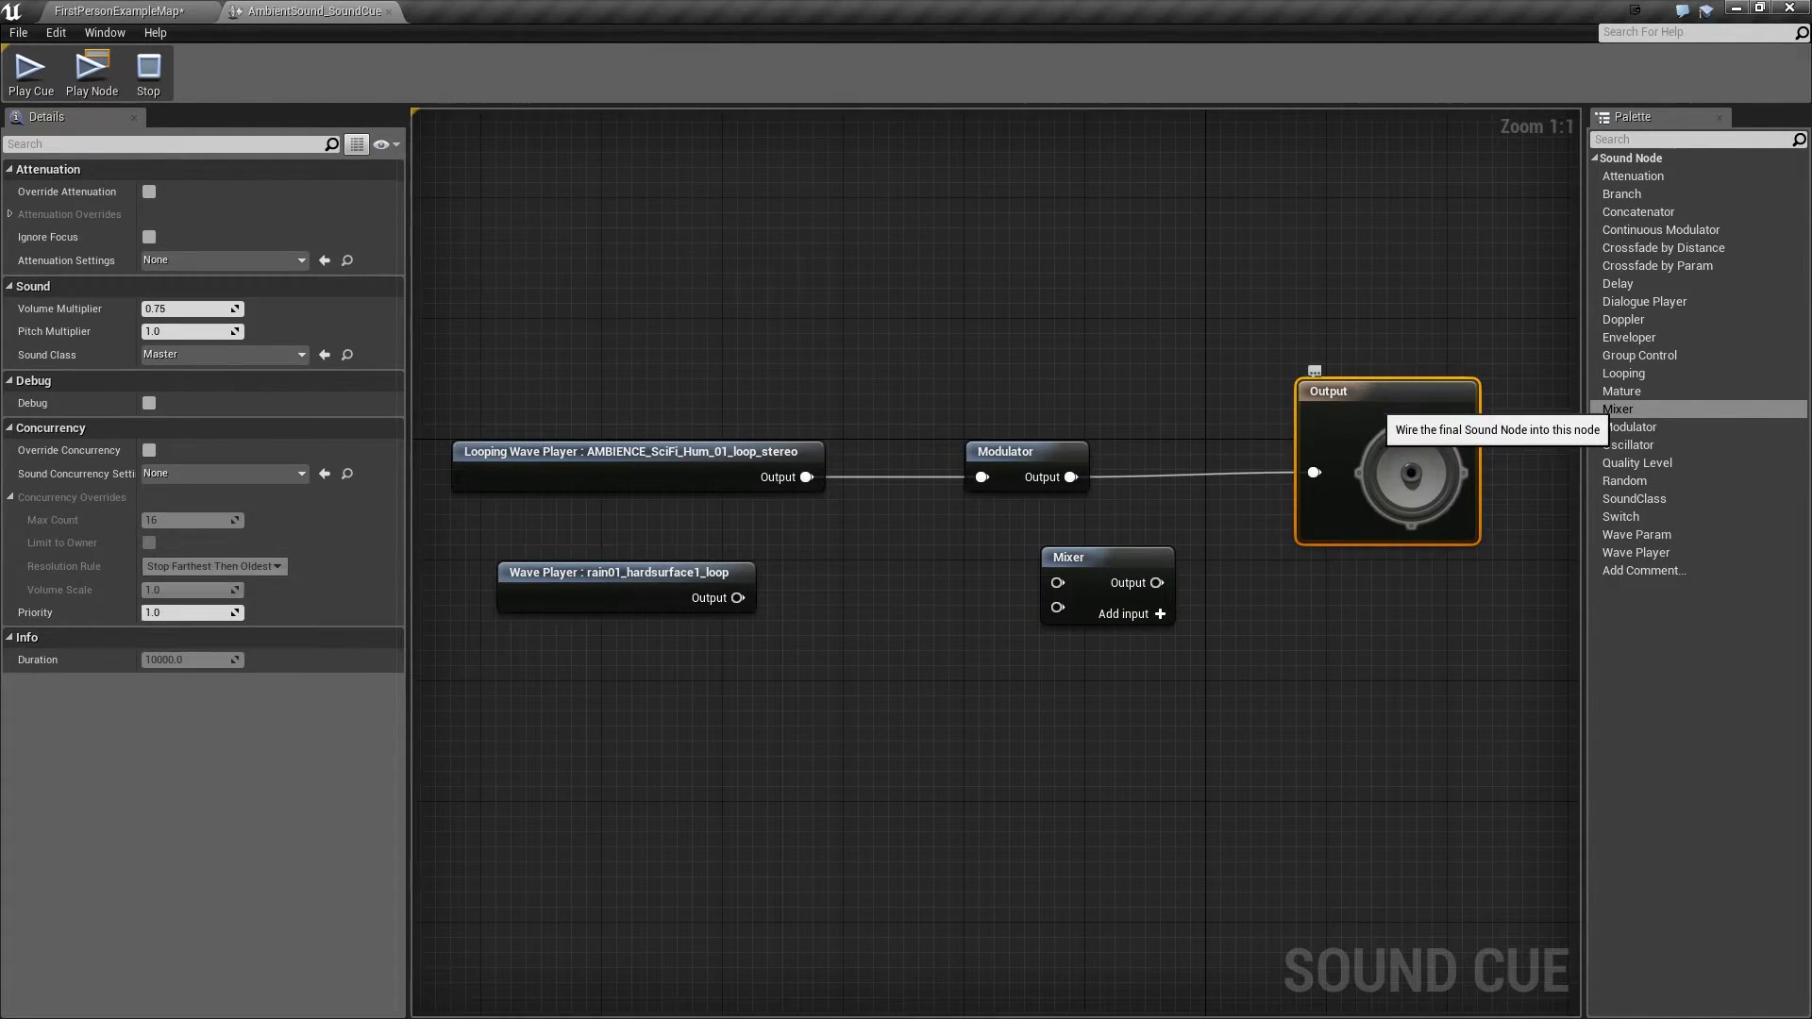
drag(1050, 463, 1314, 471)
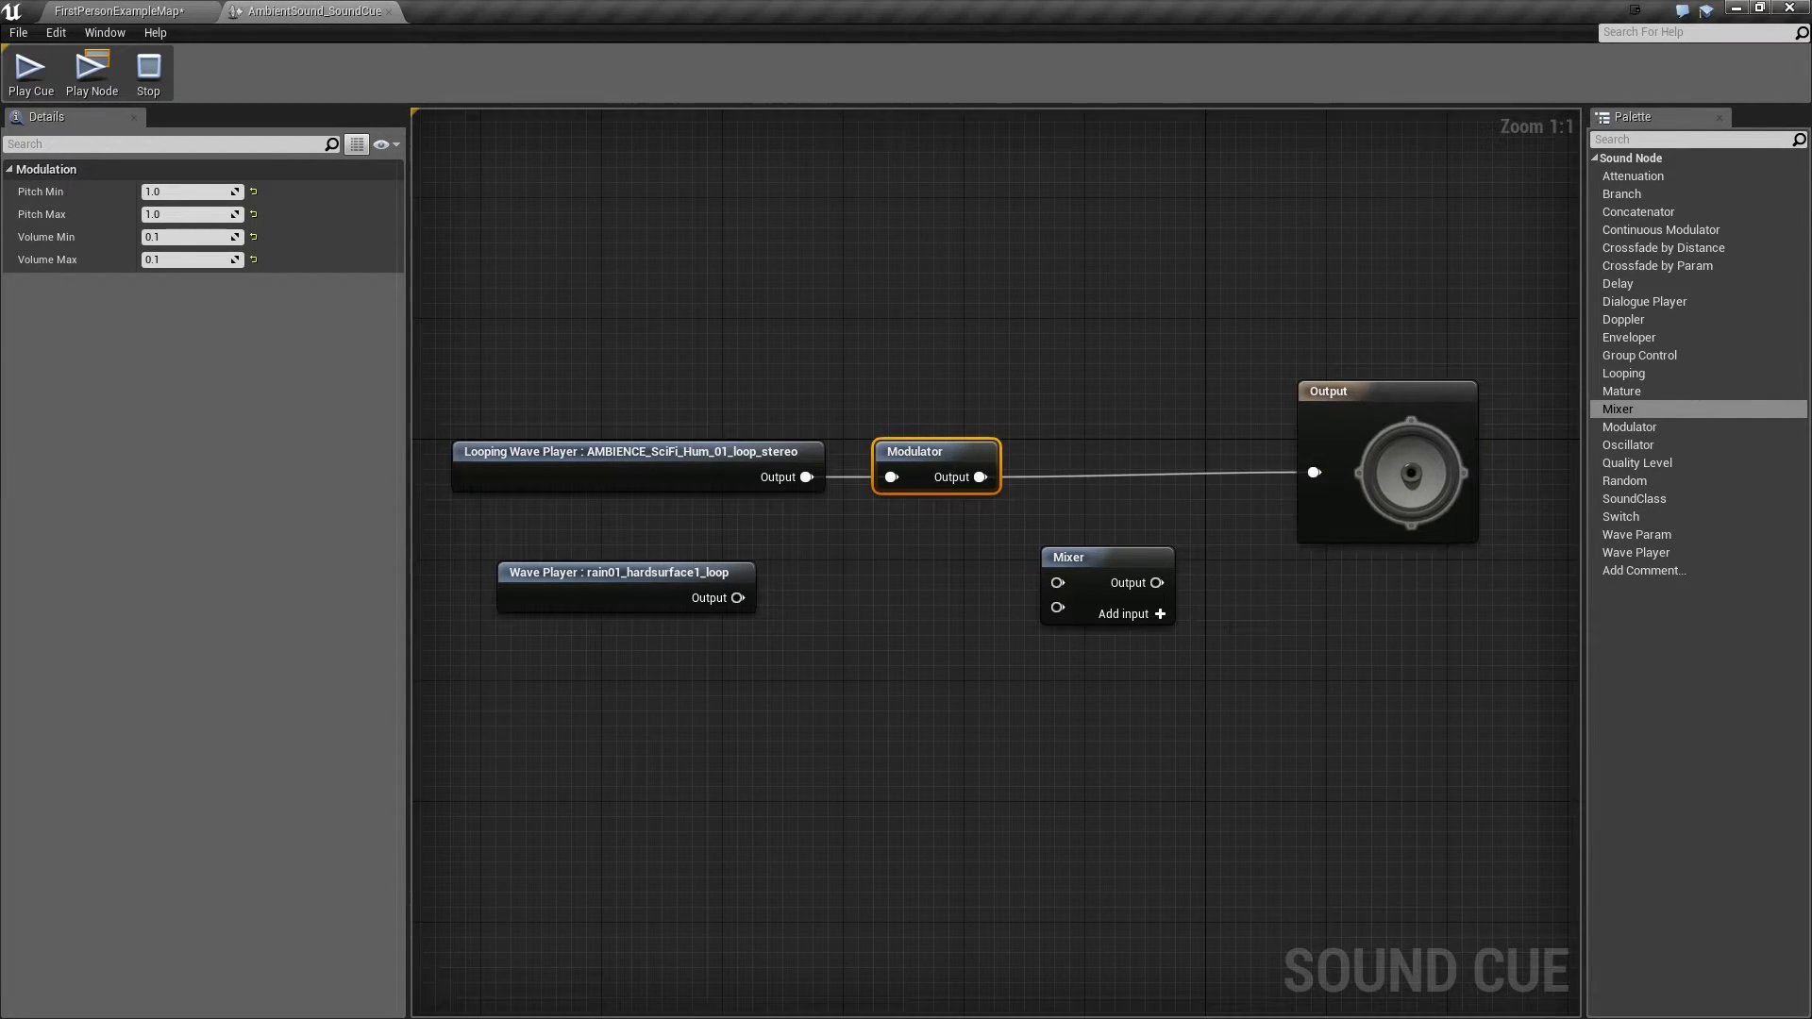
- Wire the Modulator and the rain Wave Player into the Mixer, connect the Mixer to Output, and place it between them
drag(982, 478, 1058, 582)
drag(739, 597, 1316, 473)
drag(1066, 557, 1097, 512)
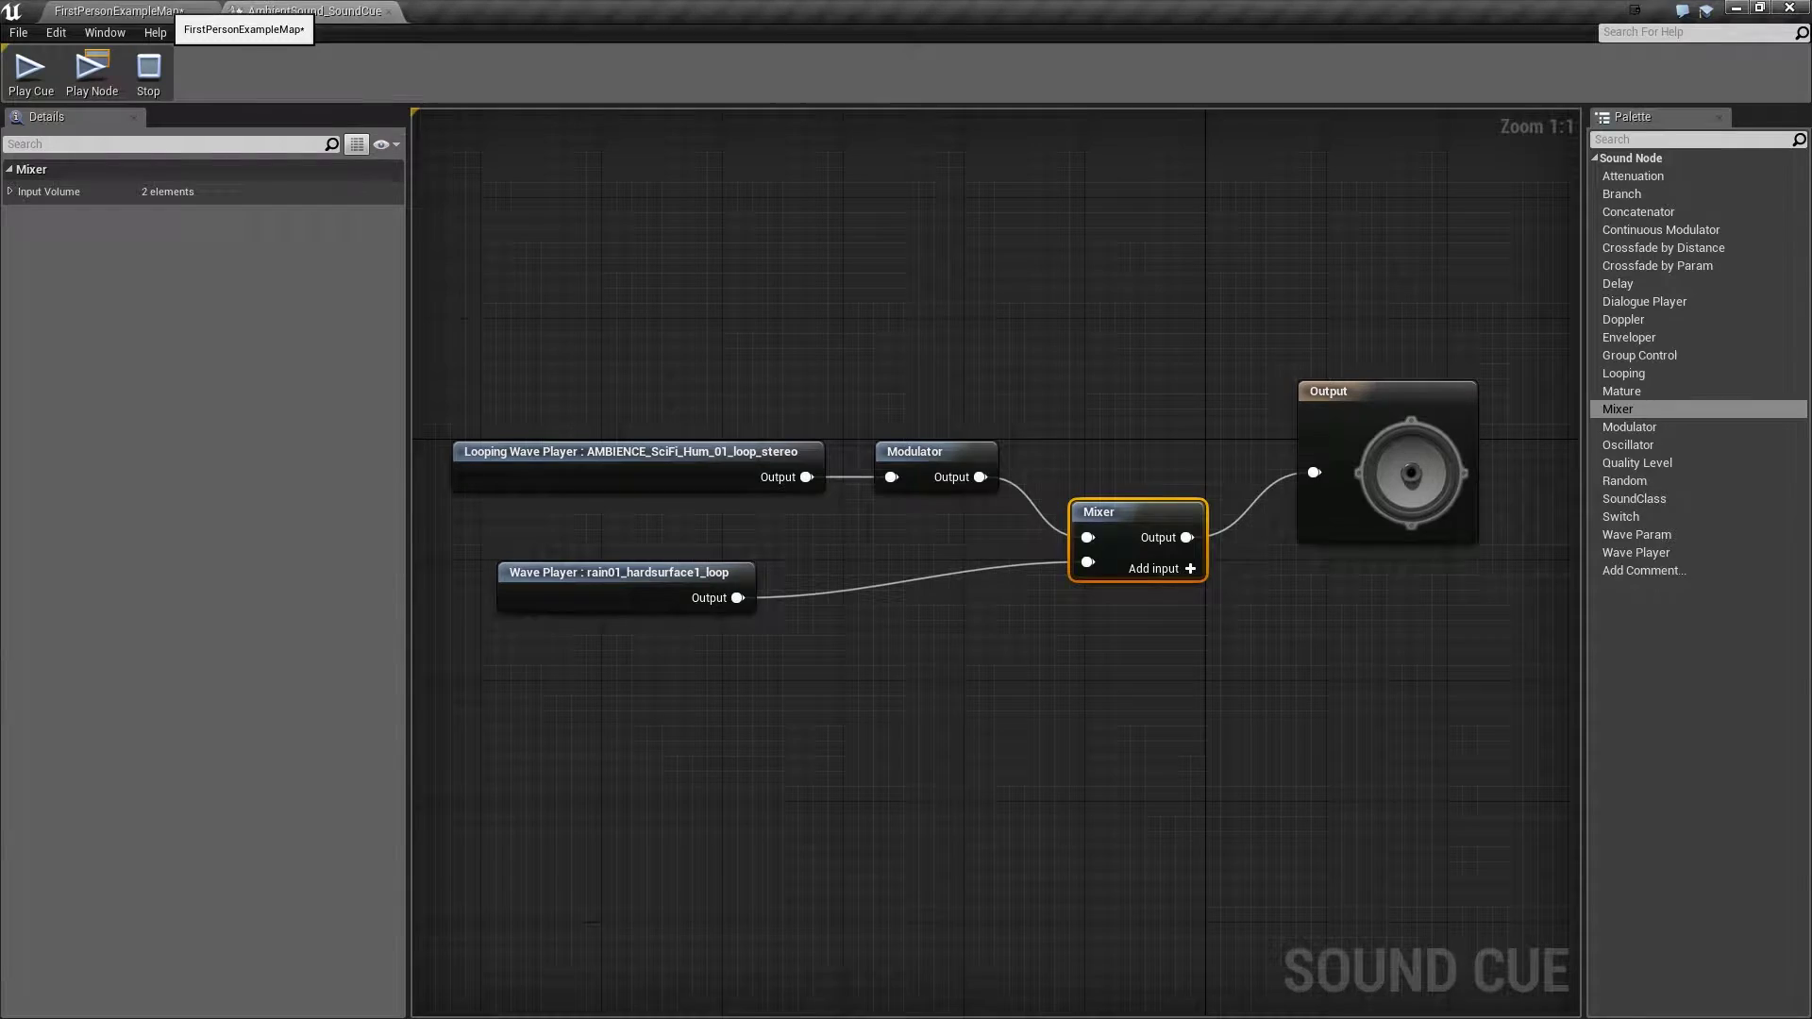
click(170, 11)
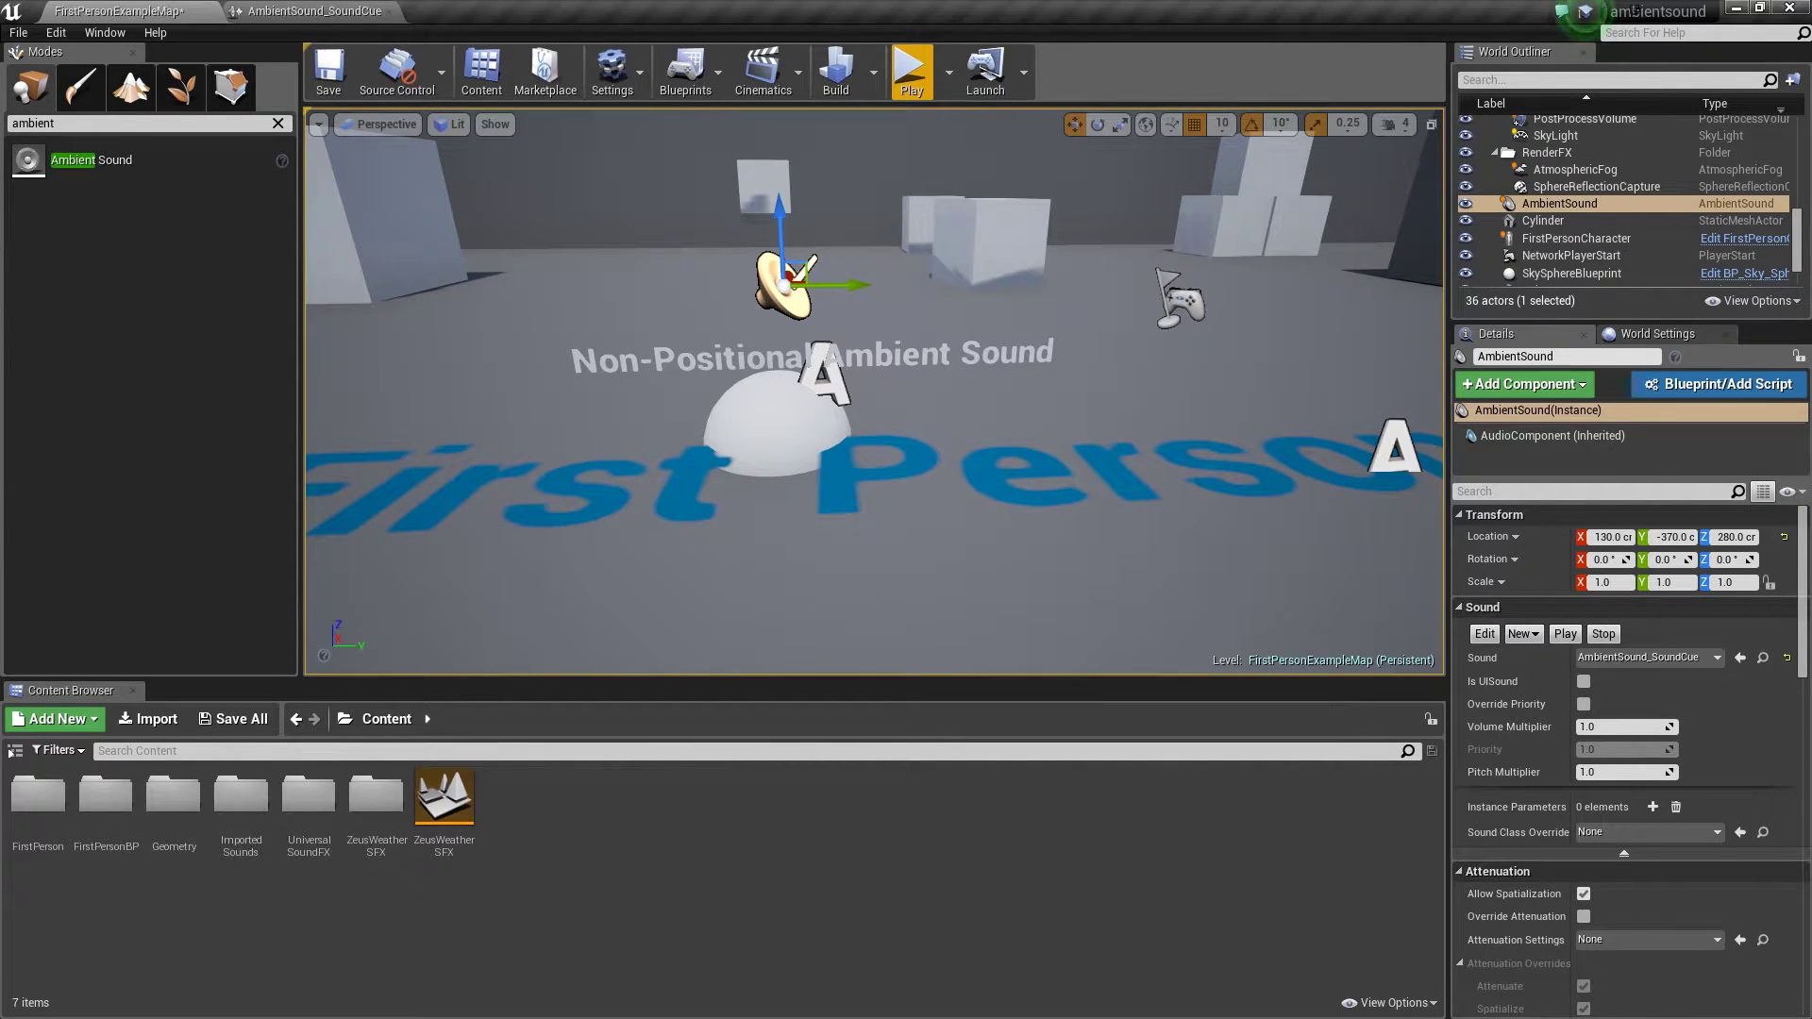
click(311, 12)
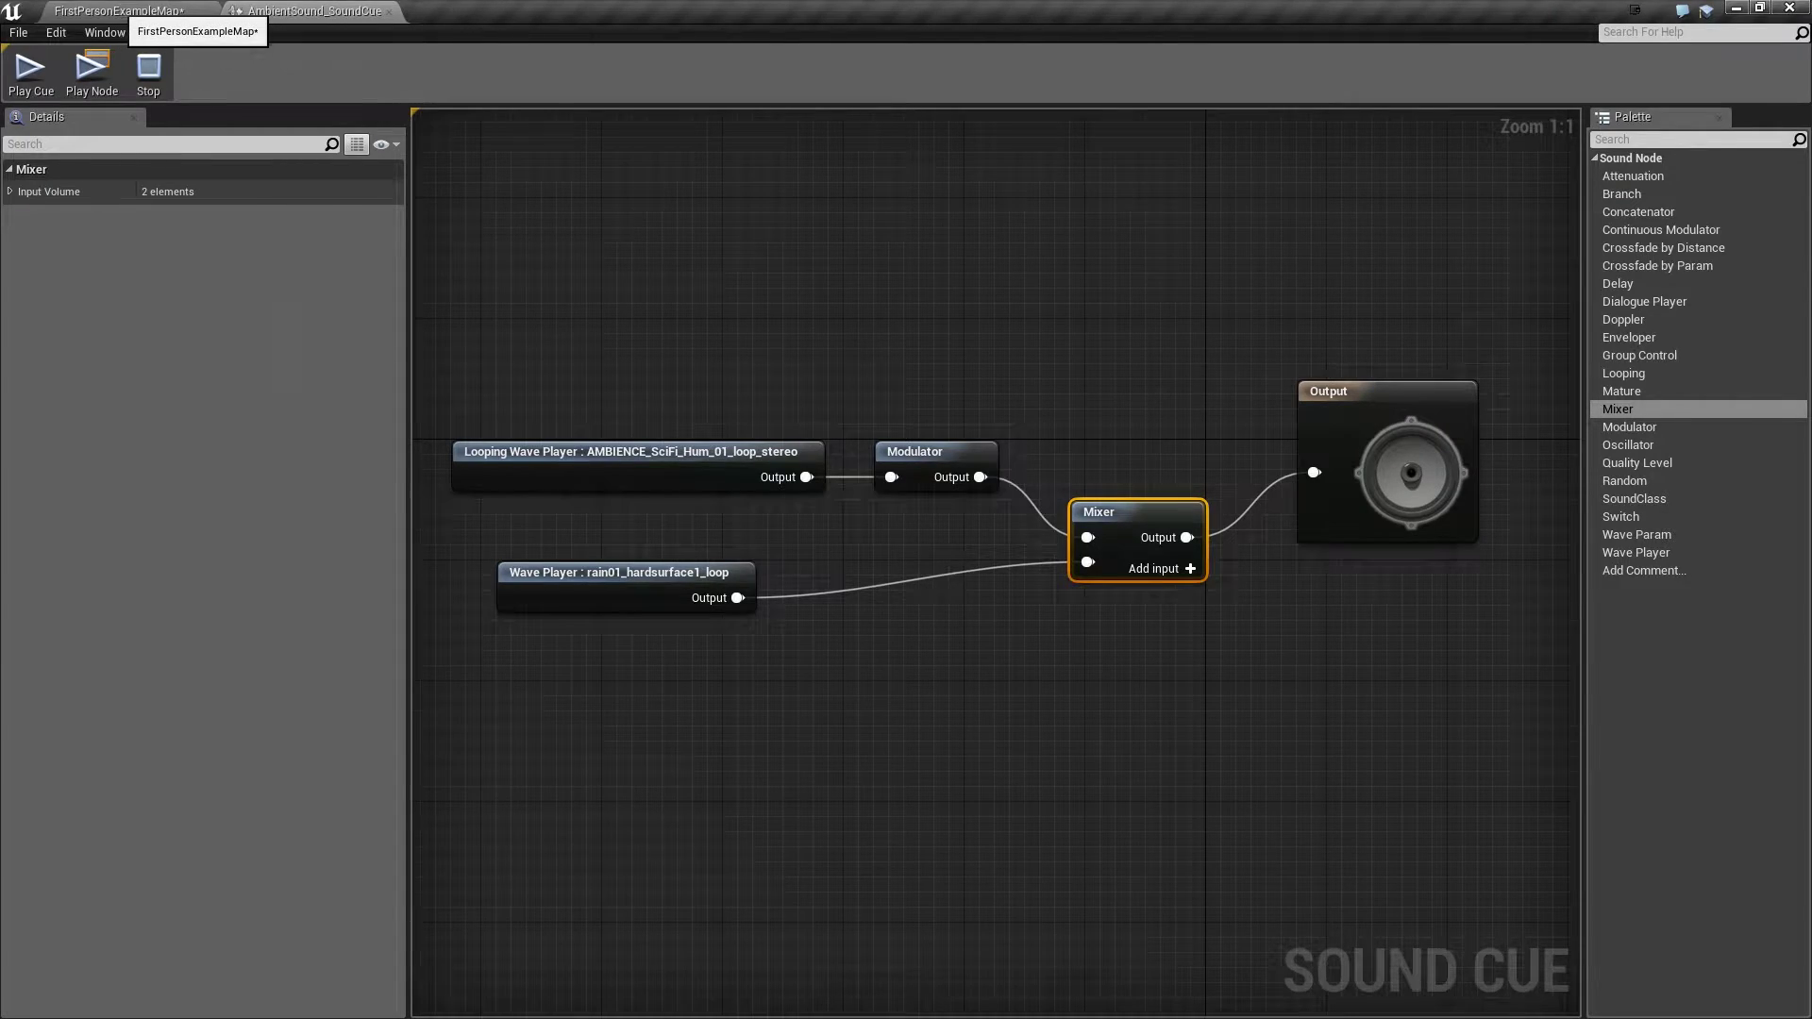
click(141, 11)
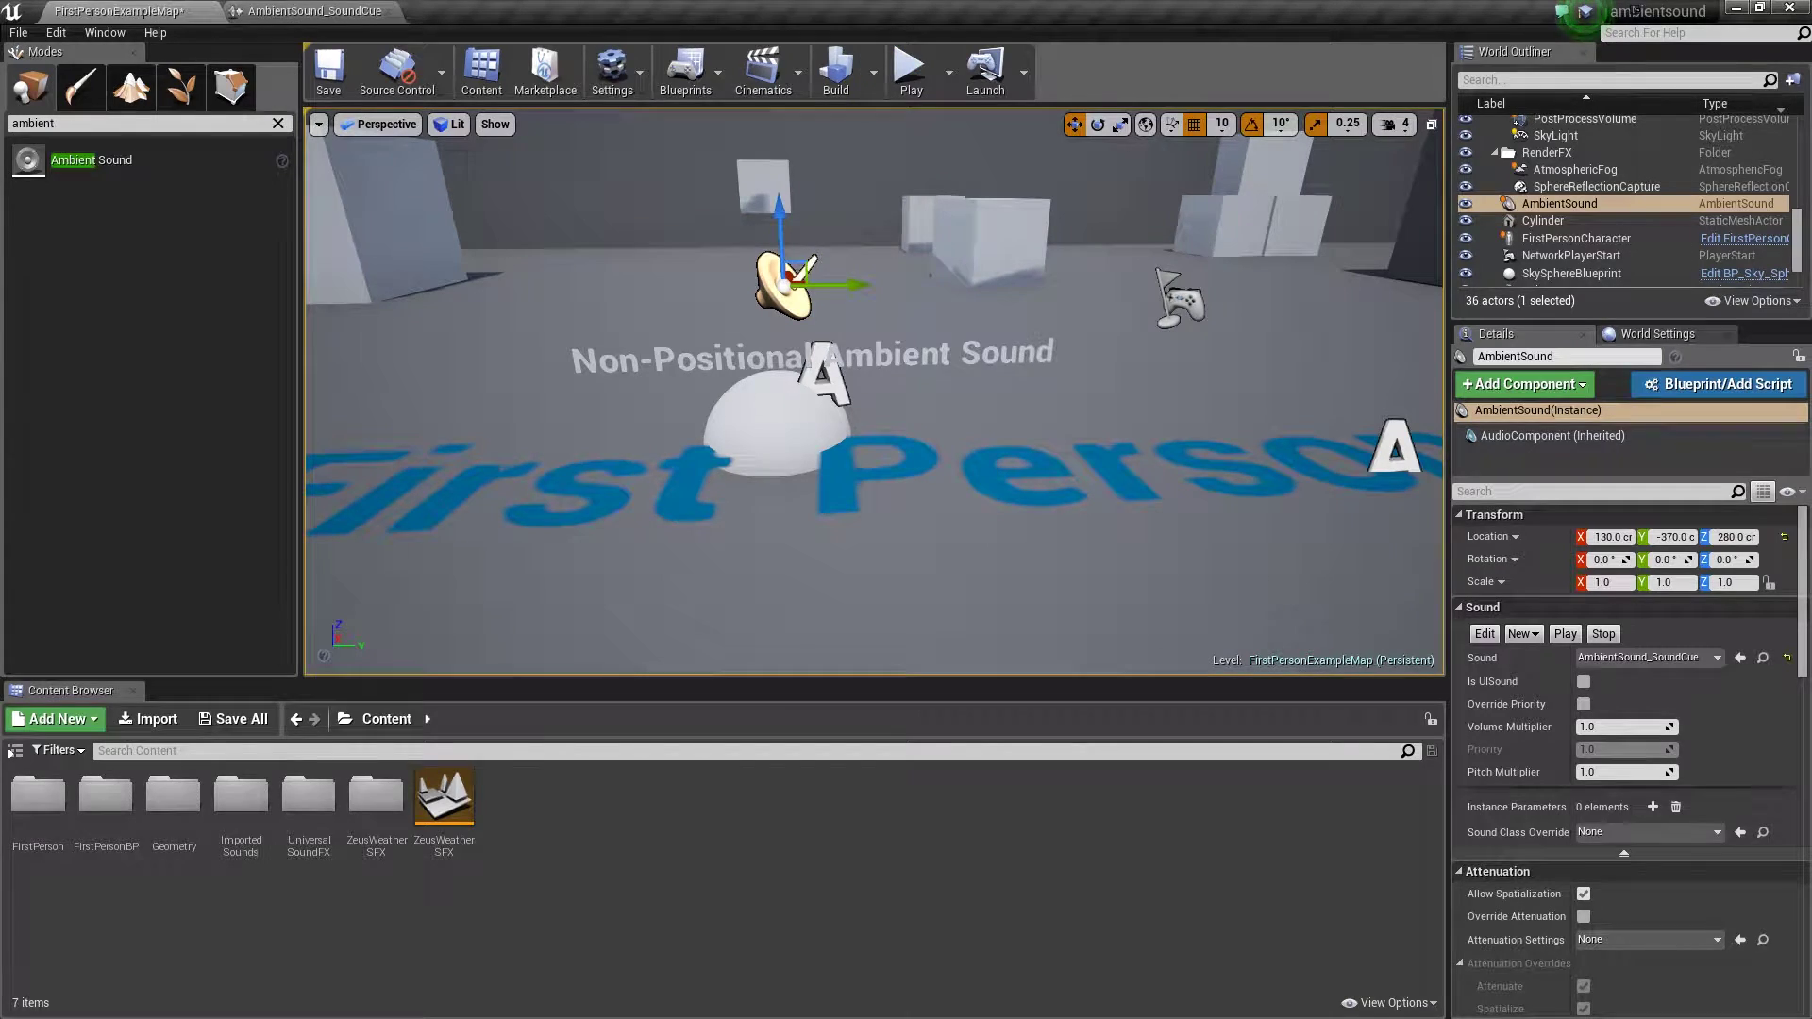
click(311, 12)
- Play-test the level by walking around the ambient sound to hear the hum and rain mix, and return to the sound cue graph
click(122, 11)
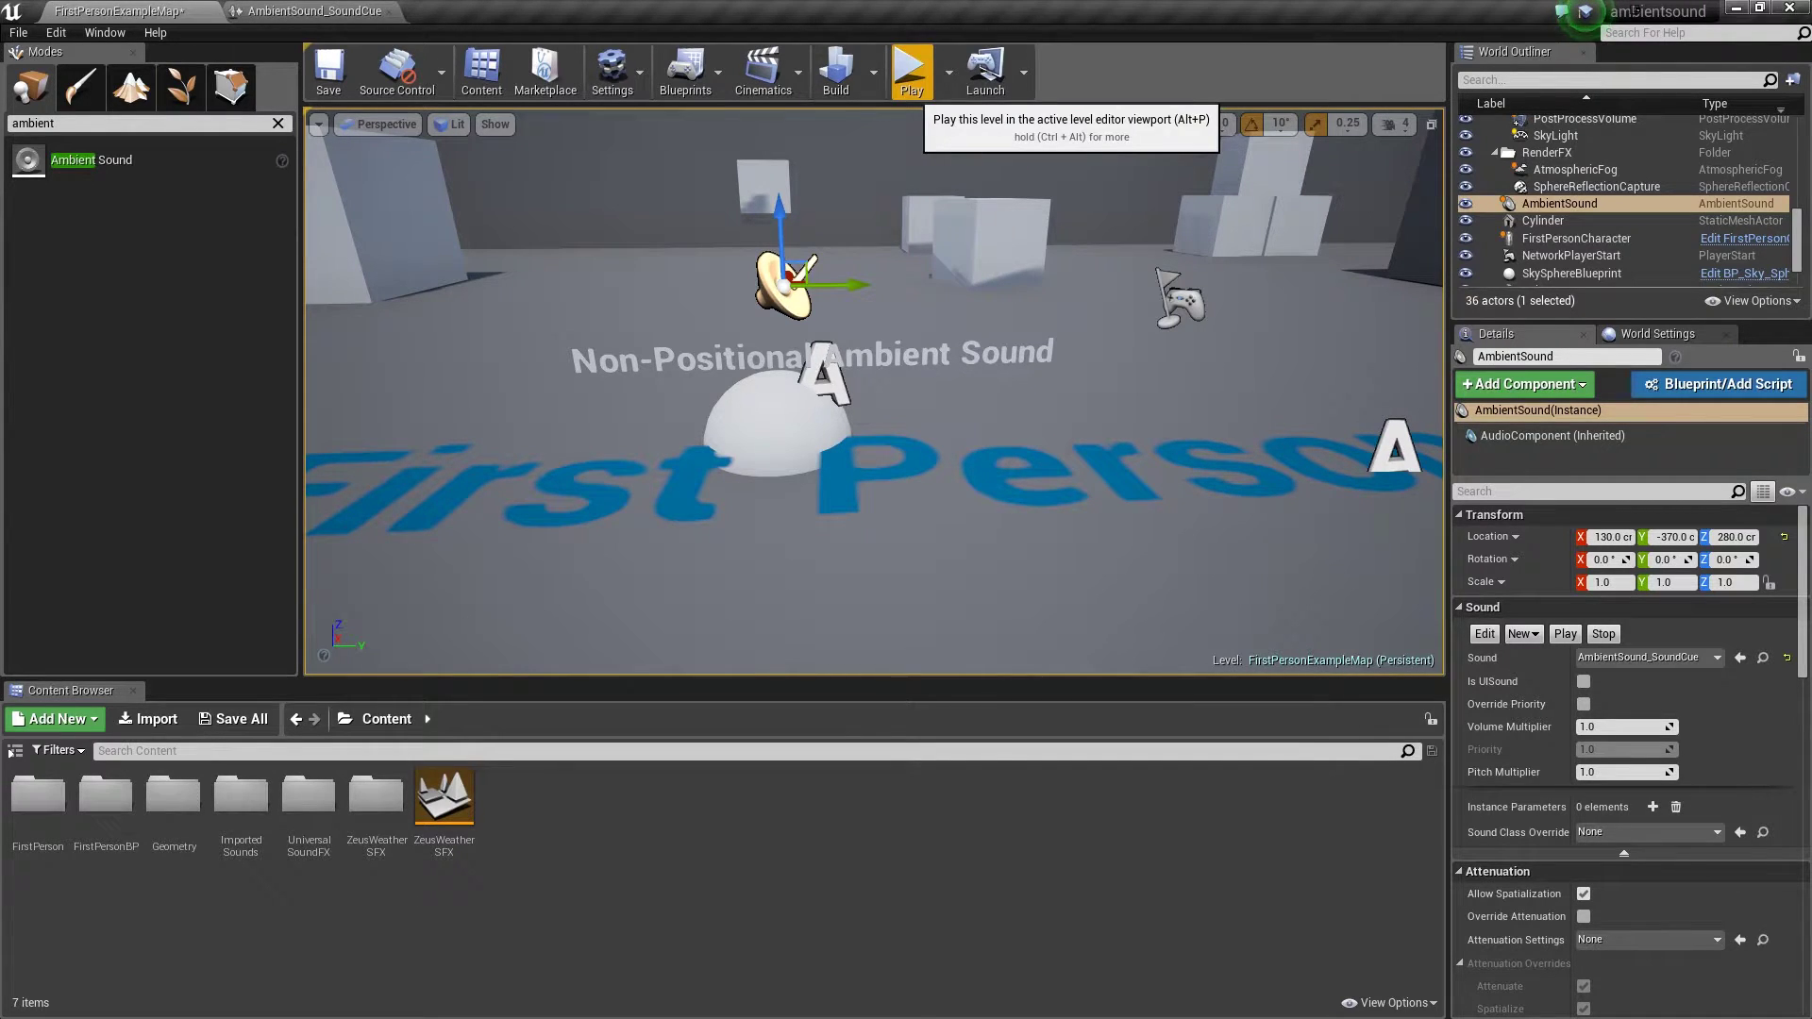
click(911, 74)
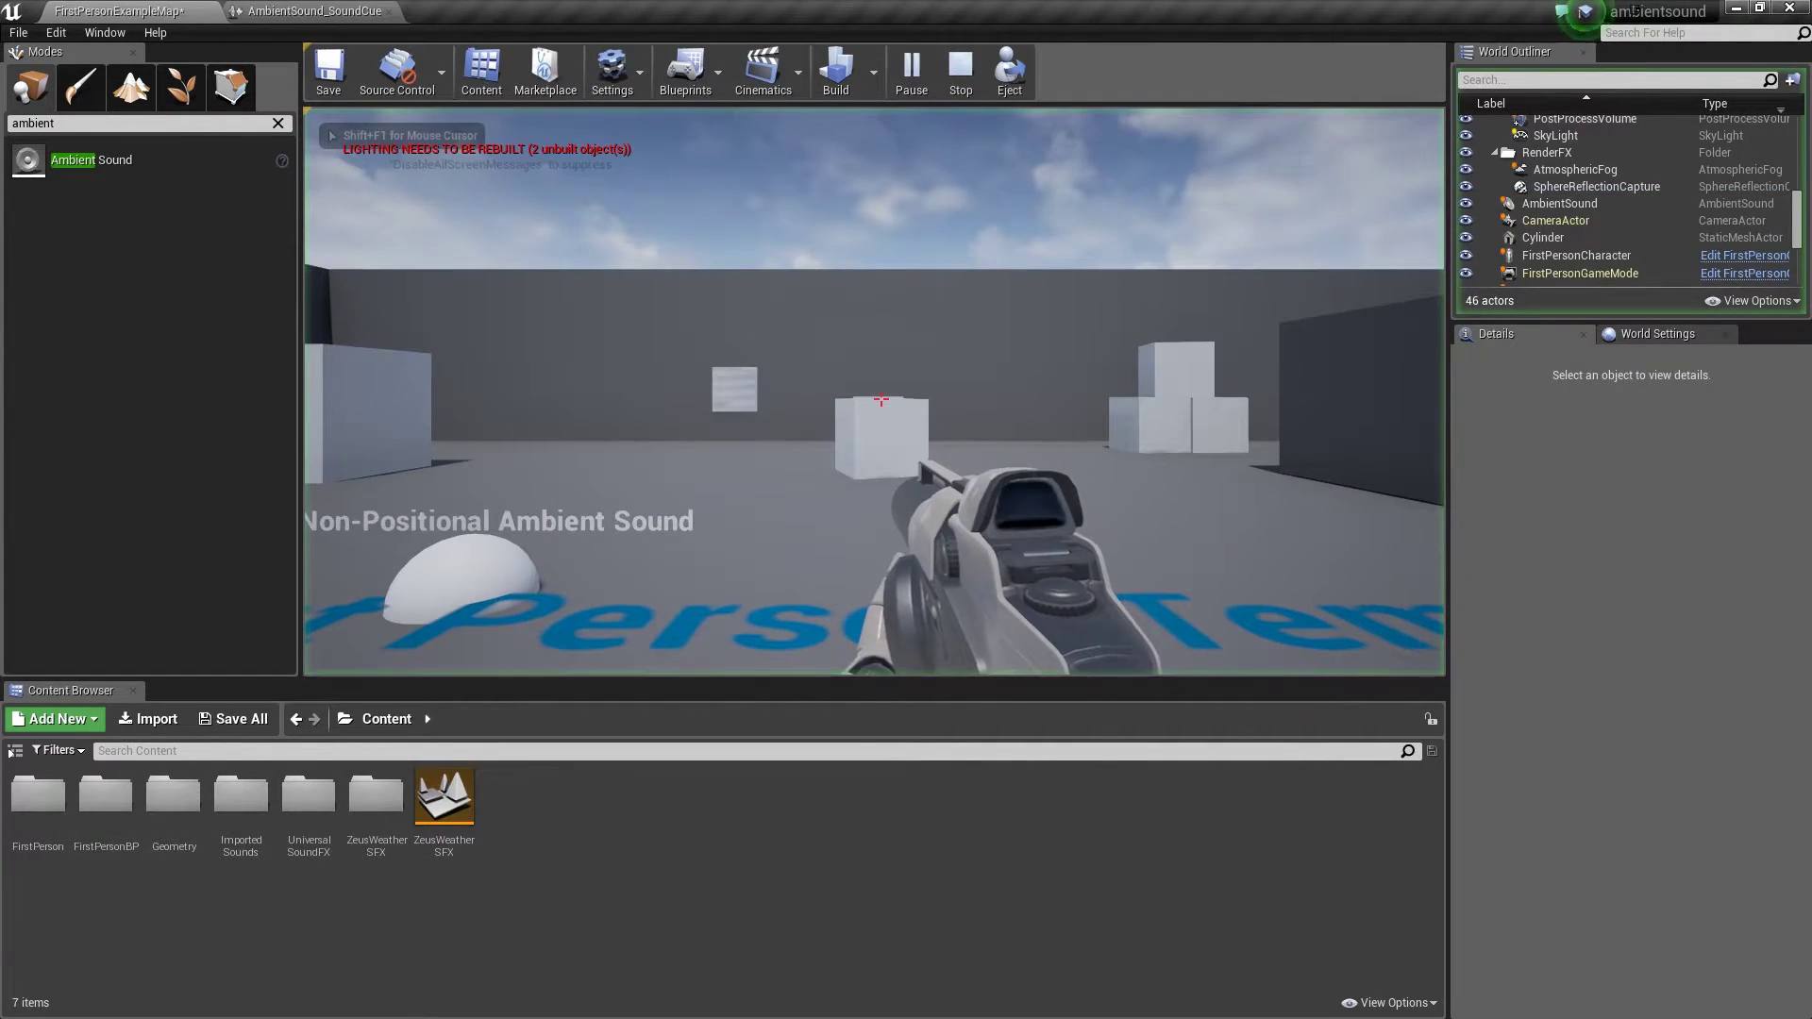
key(d)
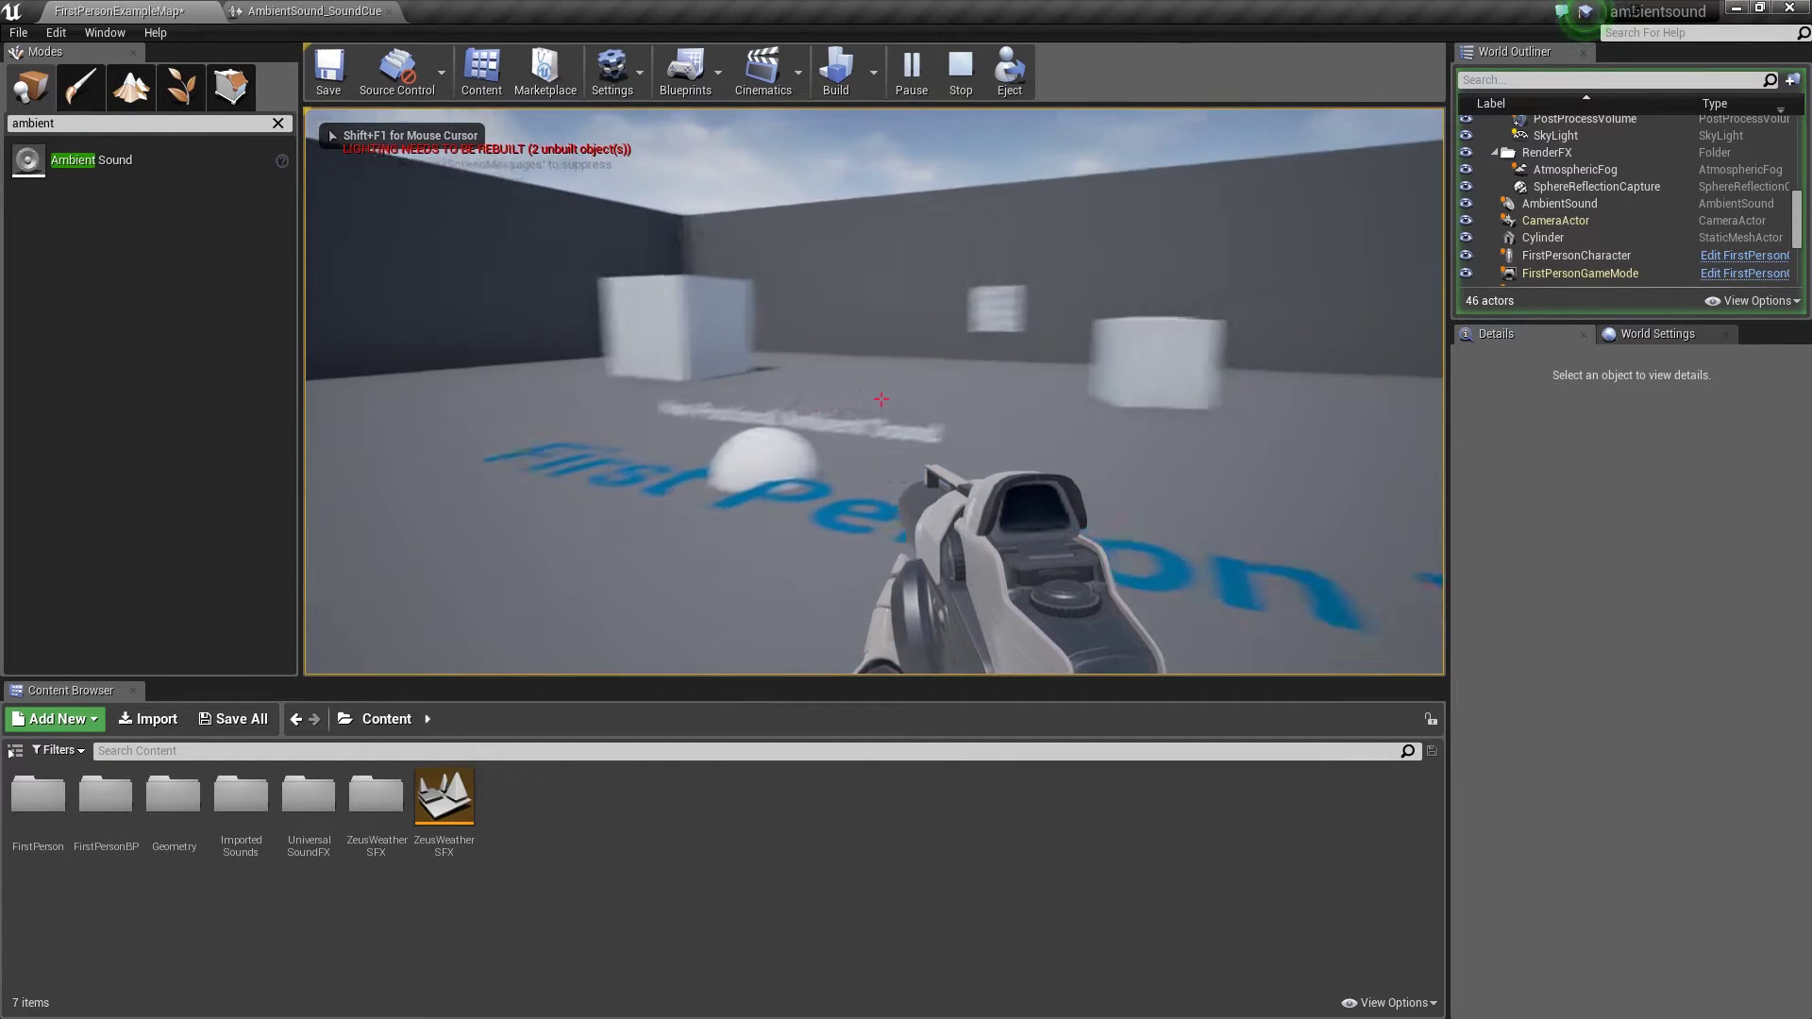
key(d)
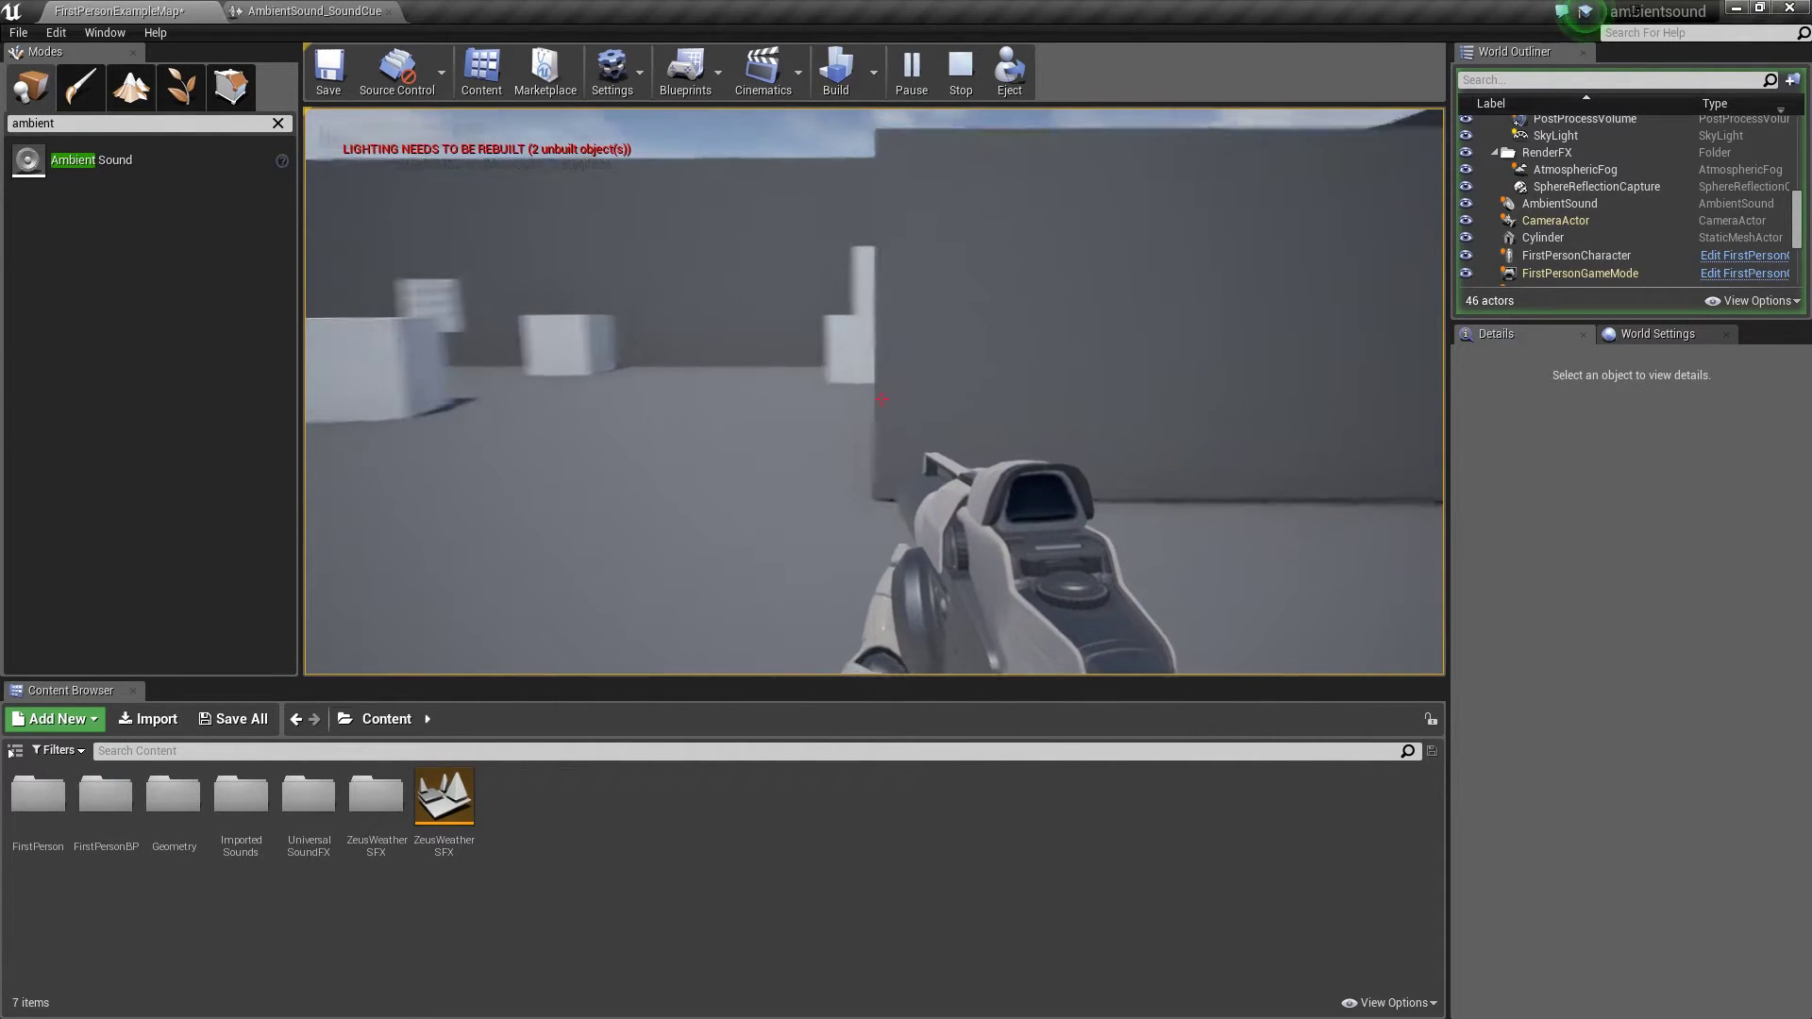
key(a)
key(w)
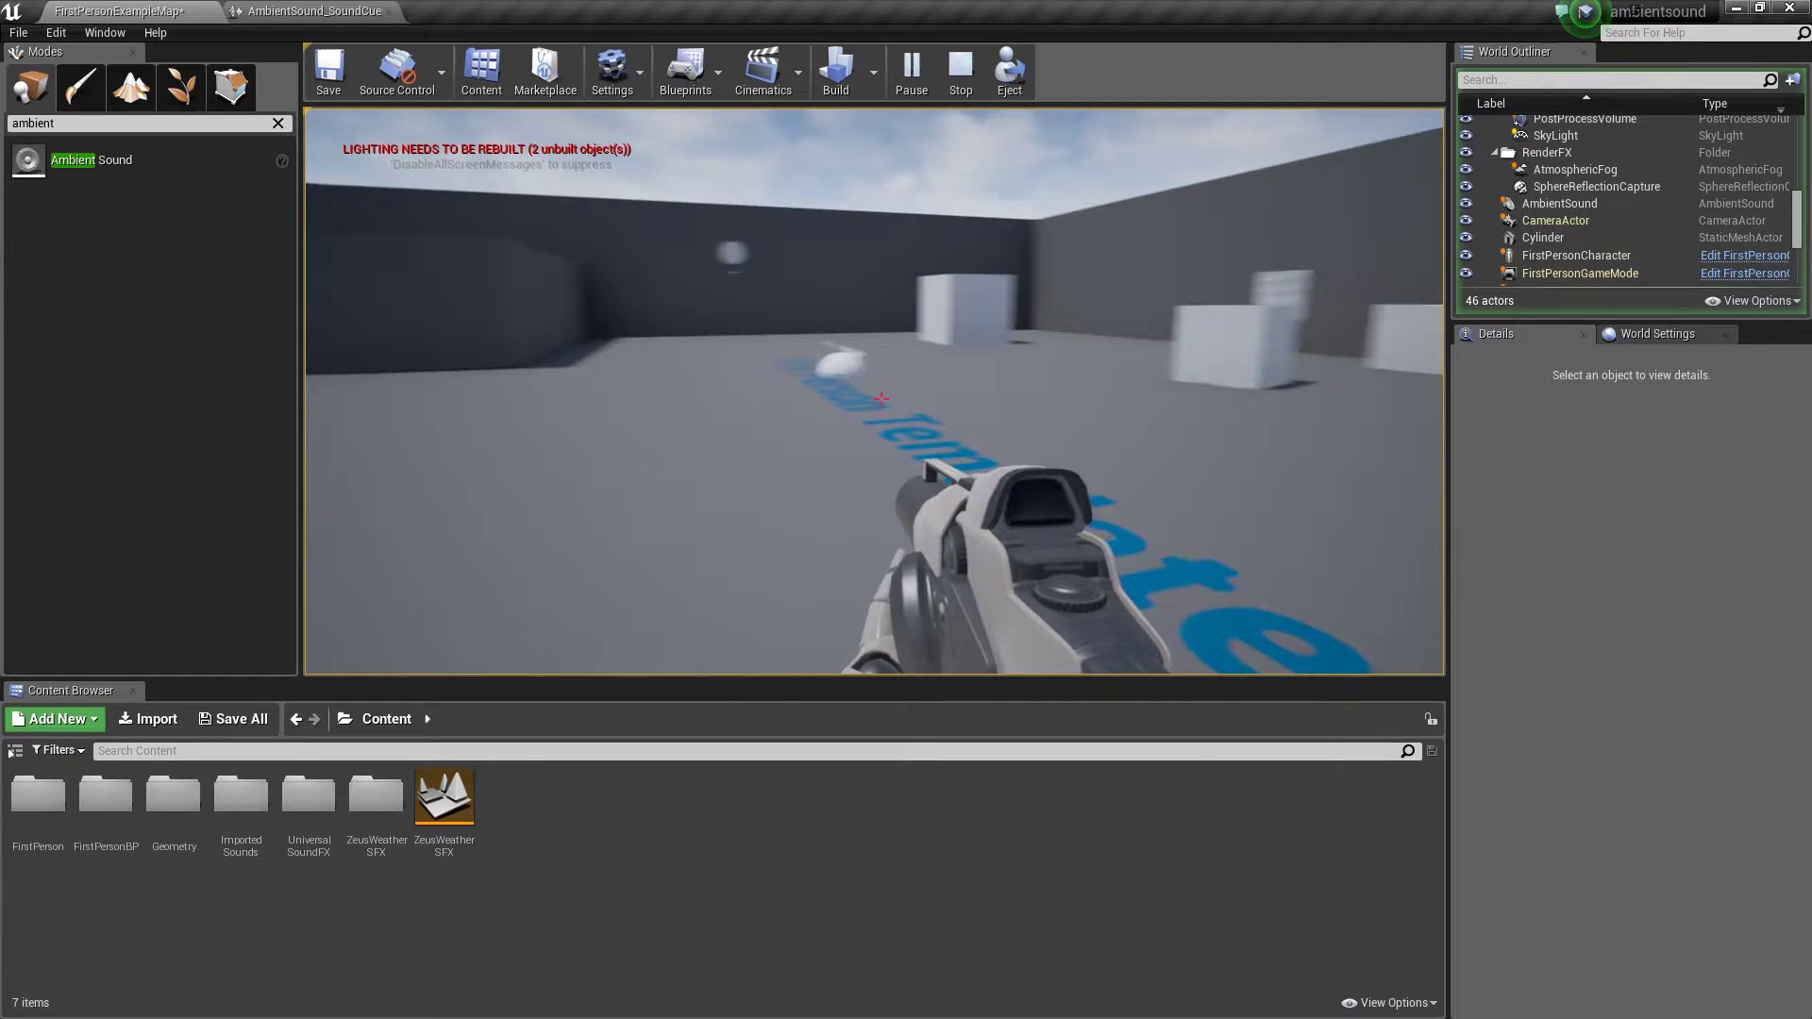
key(w)
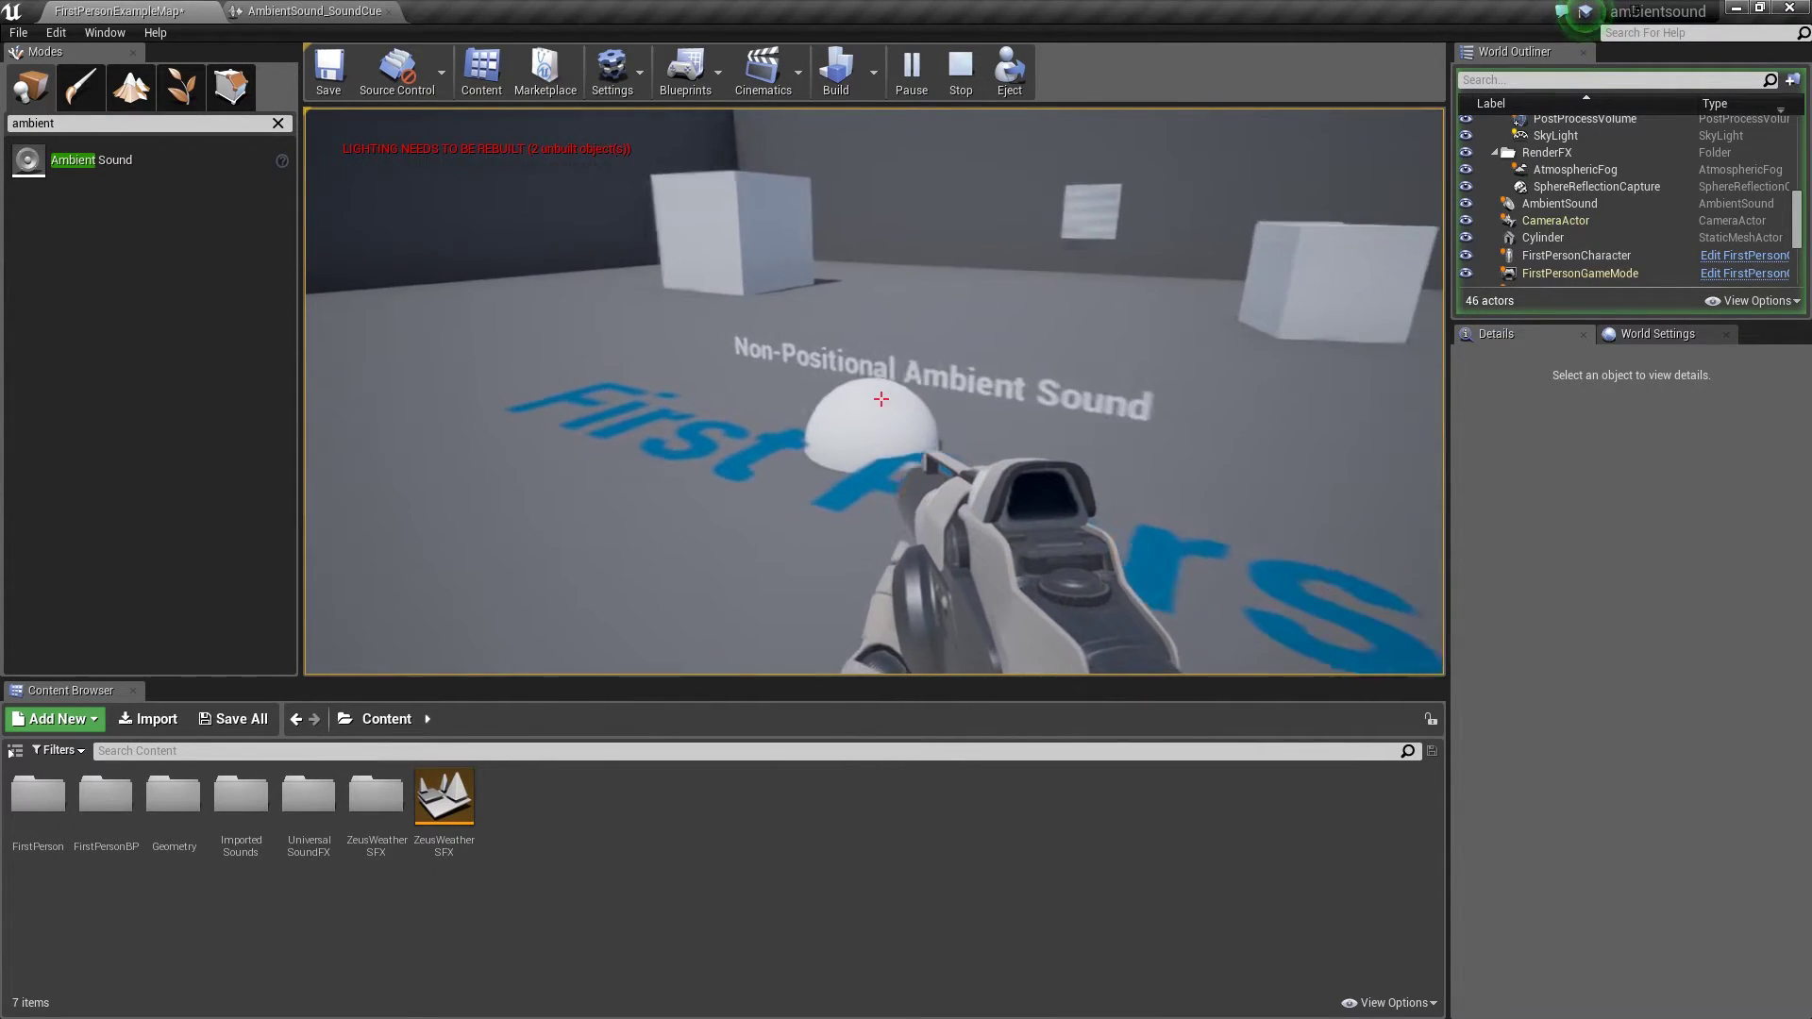
key(Escape)
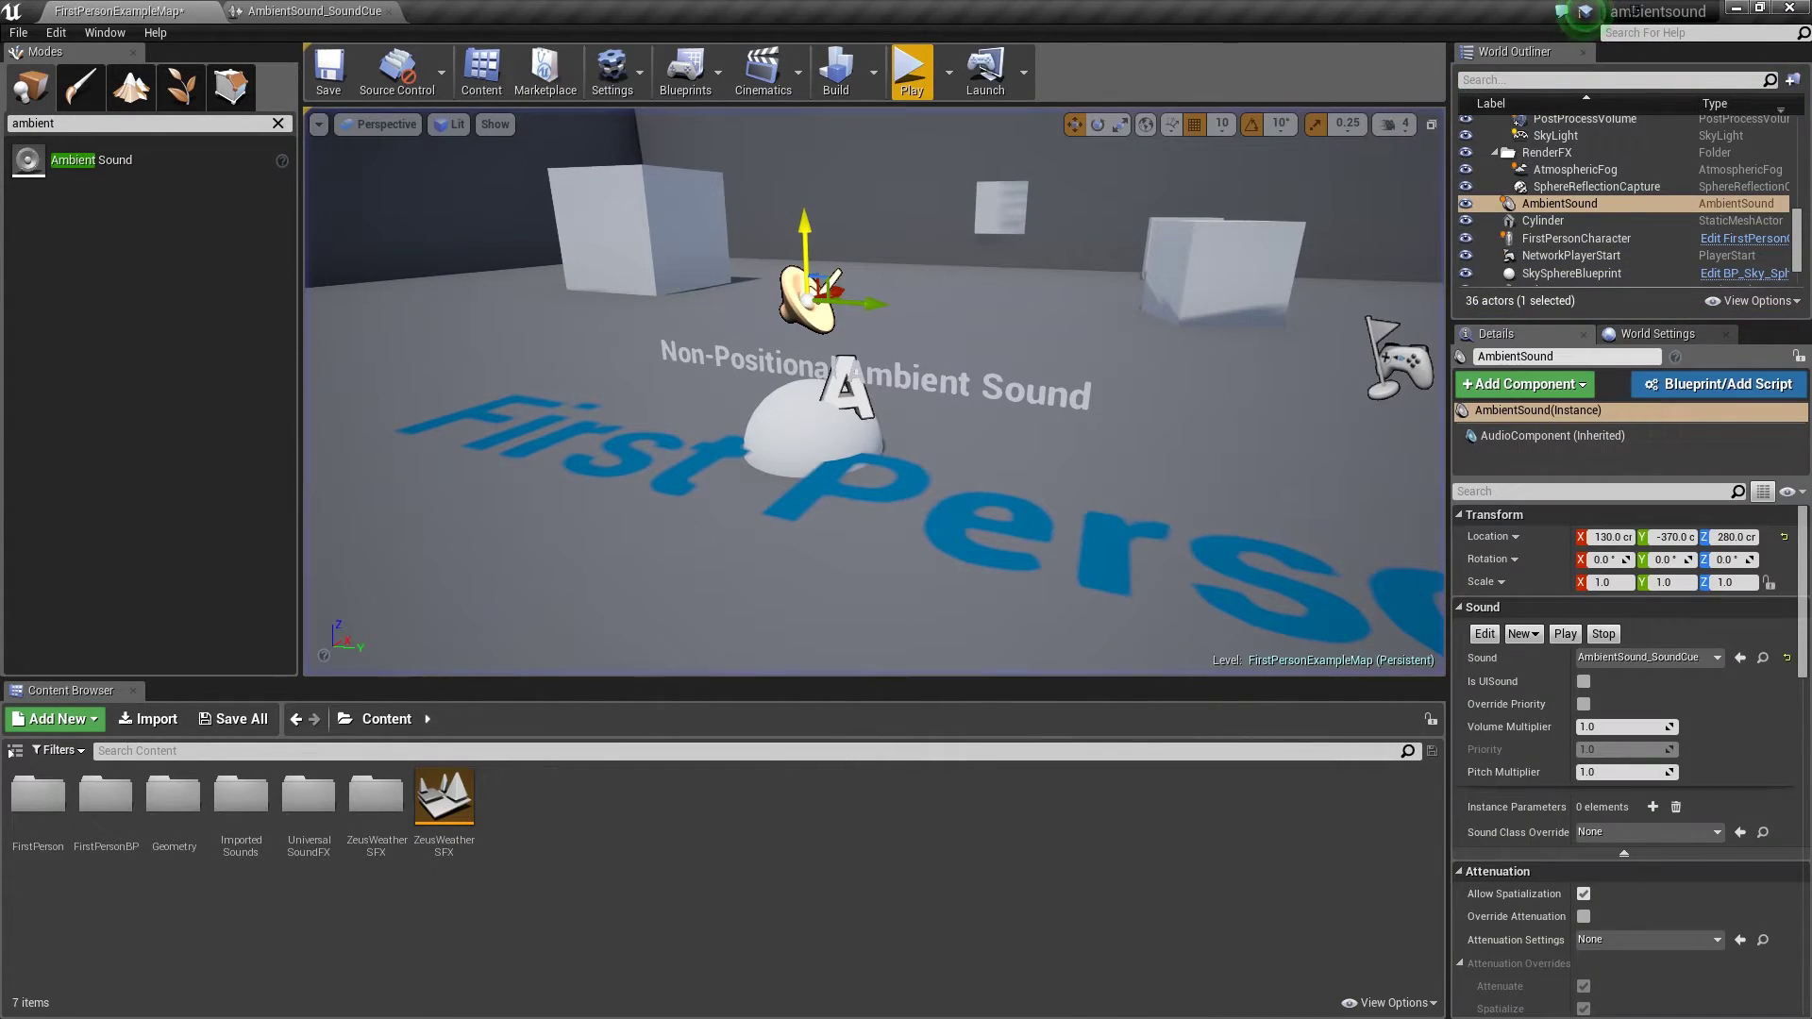
click(314, 12)
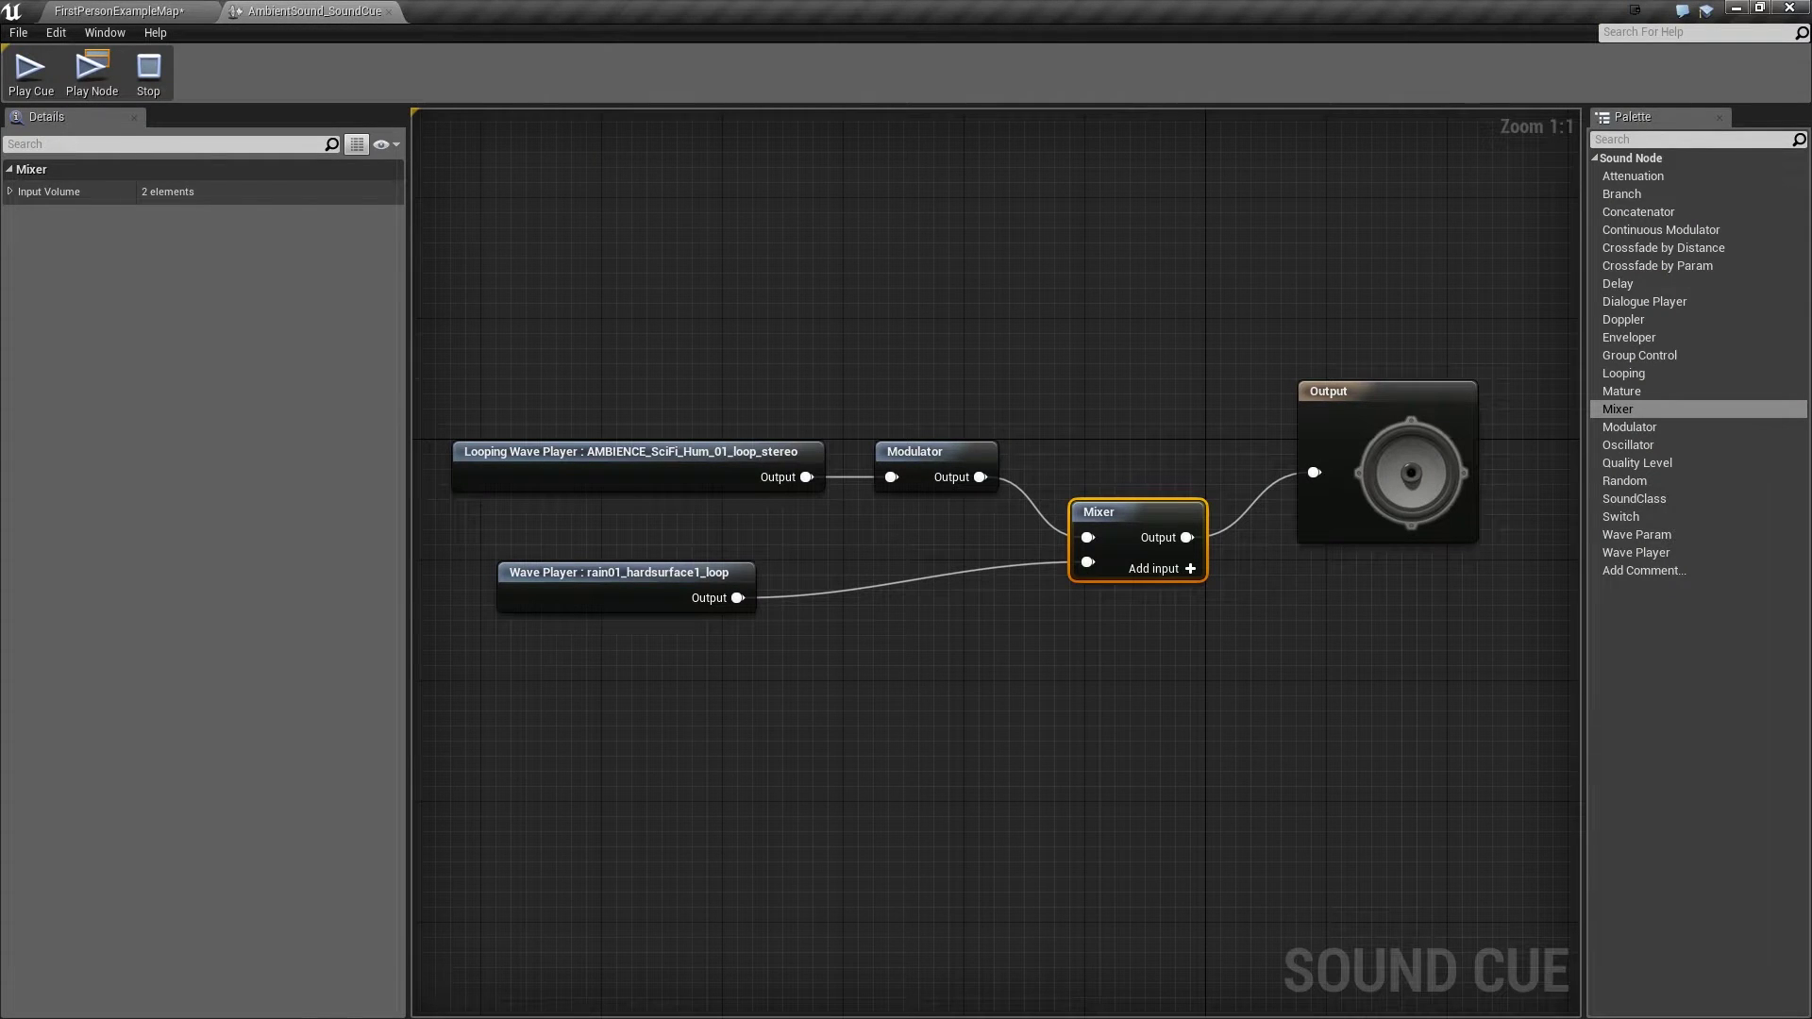
- Enable looping on the rain01_hardsurface1_loop Wave Player and move it slightly closer beneath the sci-fi hum player
click(641, 587)
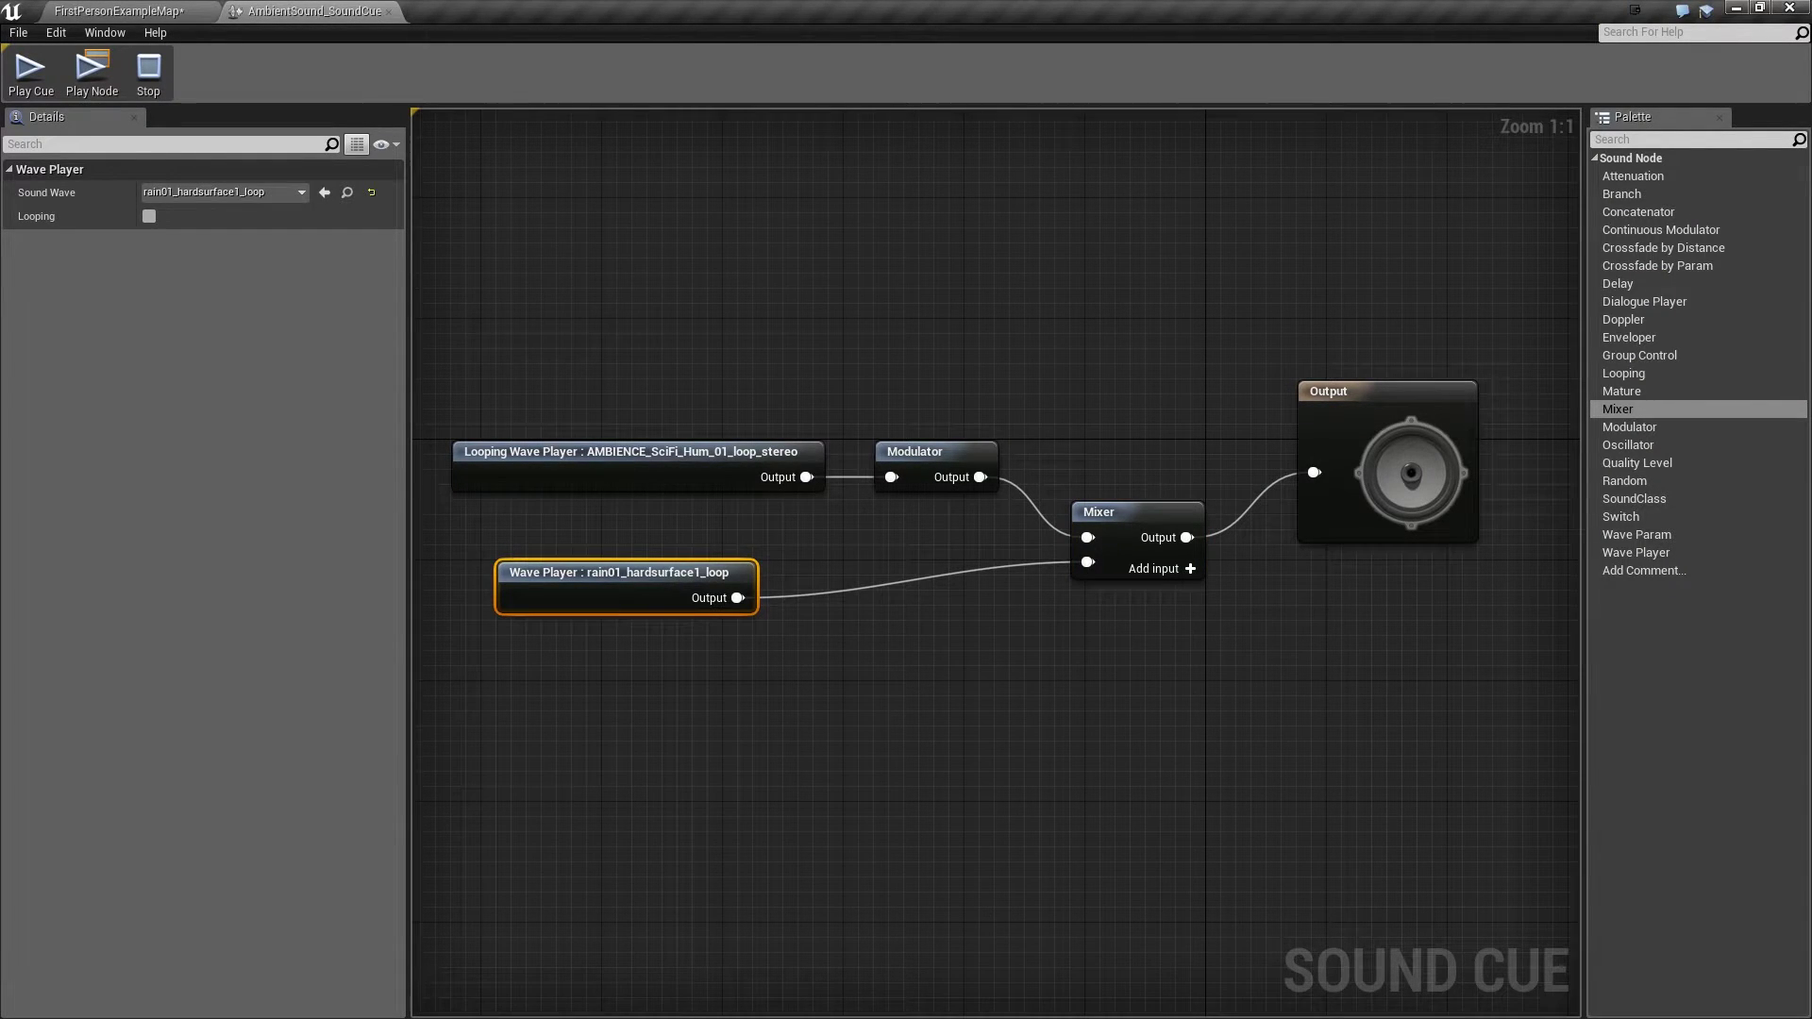
click(149, 216)
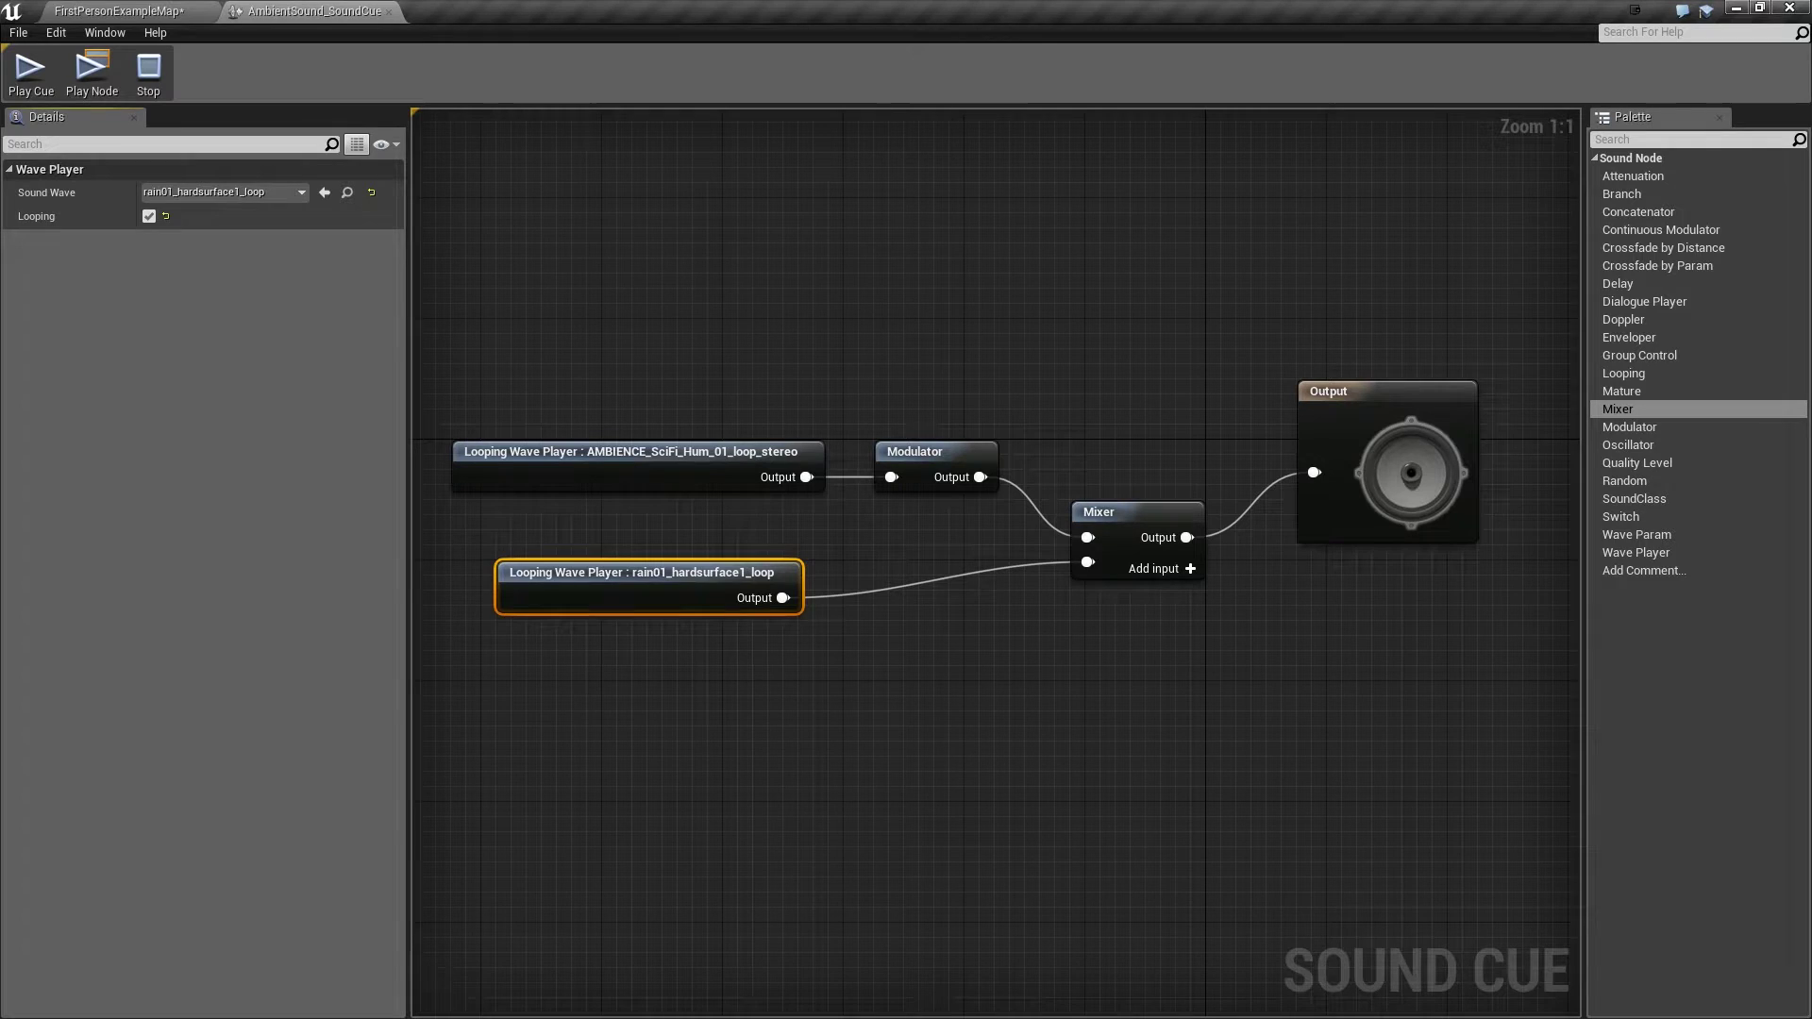
drag(724, 581, 693, 566)
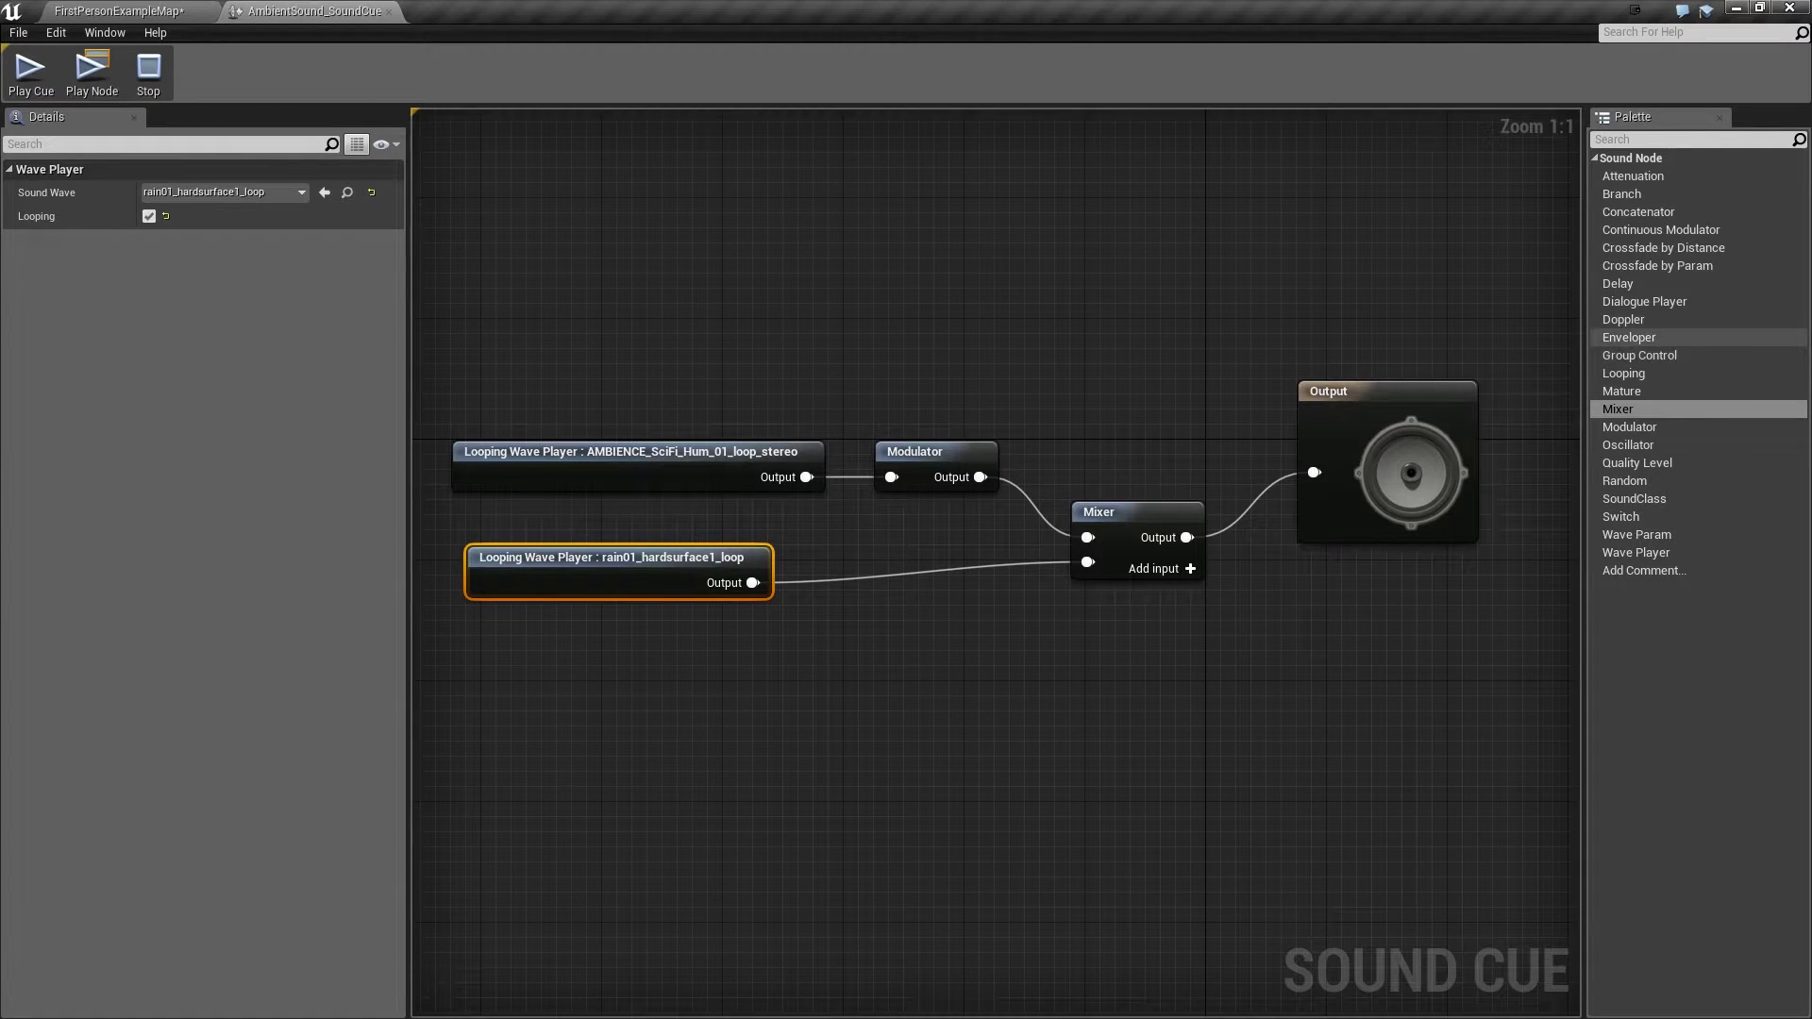
- Add a second Modulator node and wire it between the rain Wave Player and the Mixer's second input
drag(1629, 427, 901, 652)
drag(753, 582, 1087, 562)
drag(944, 646, 914, 573)
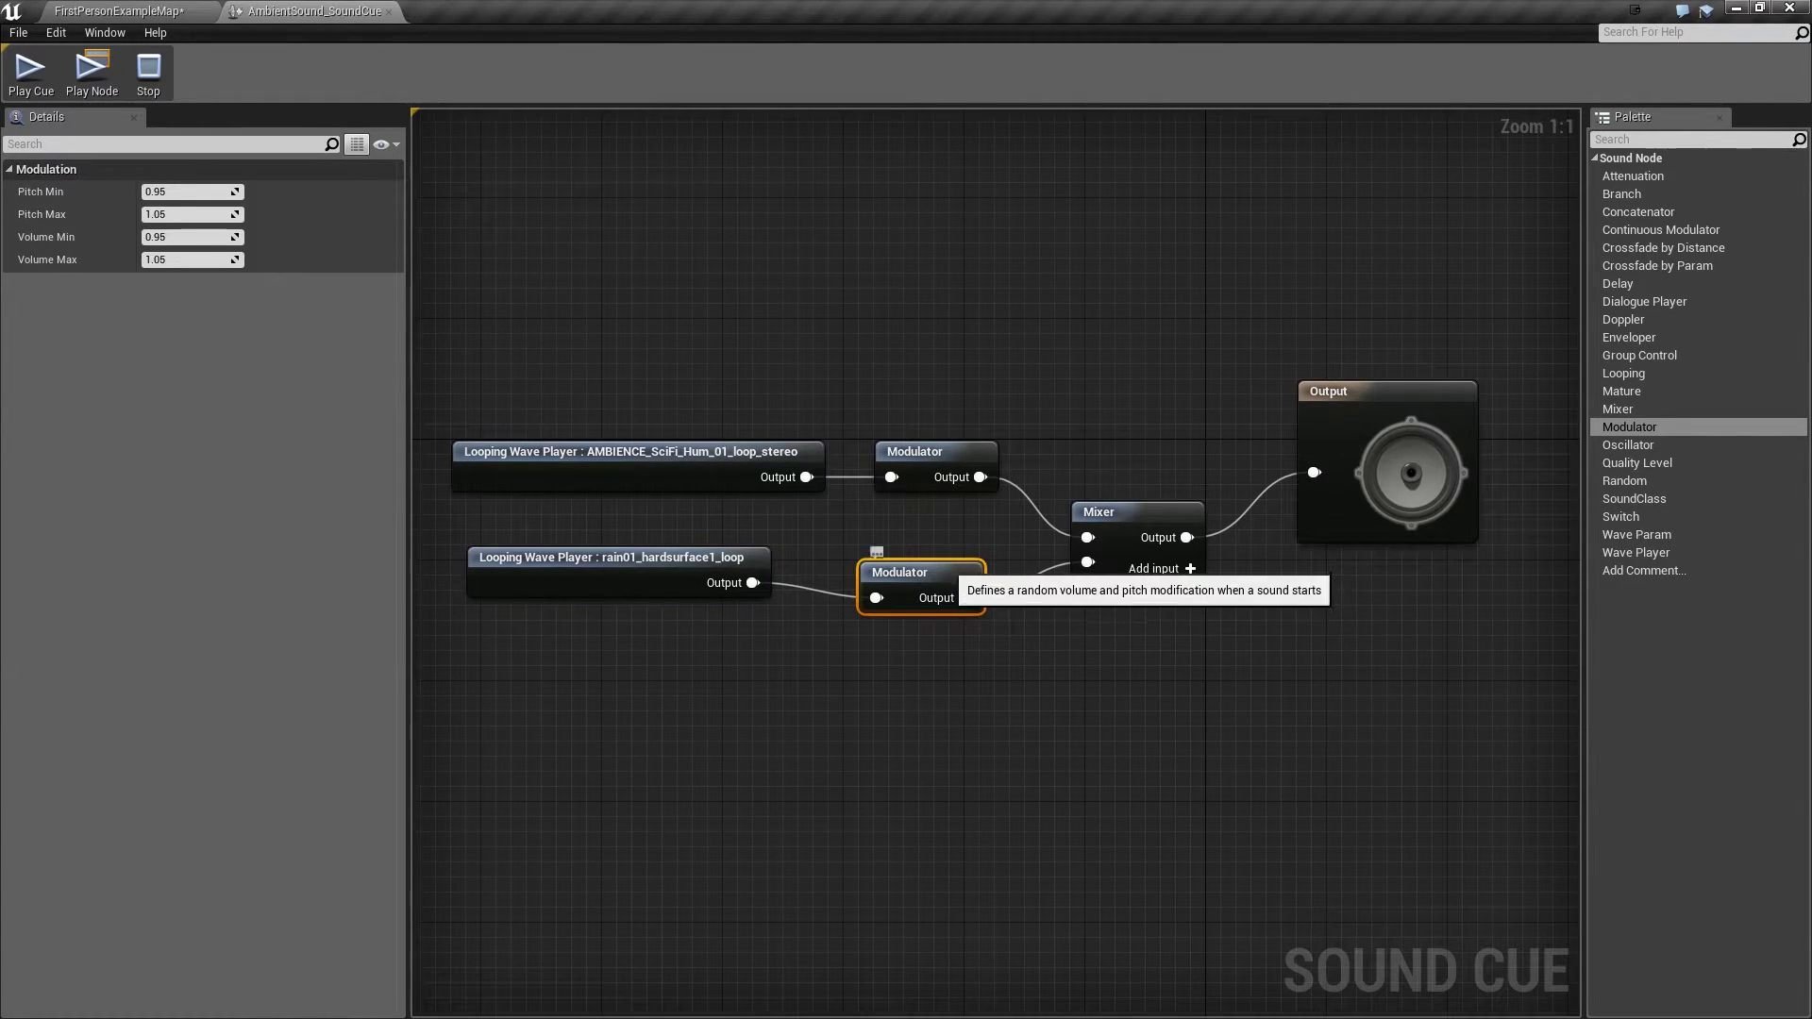
- Set the rain Modulator's Pitch Min and Max to 1.0 and its Volume Min and Max to 0.2
click(168, 192)
text(1)
click(177, 215)
text(1)
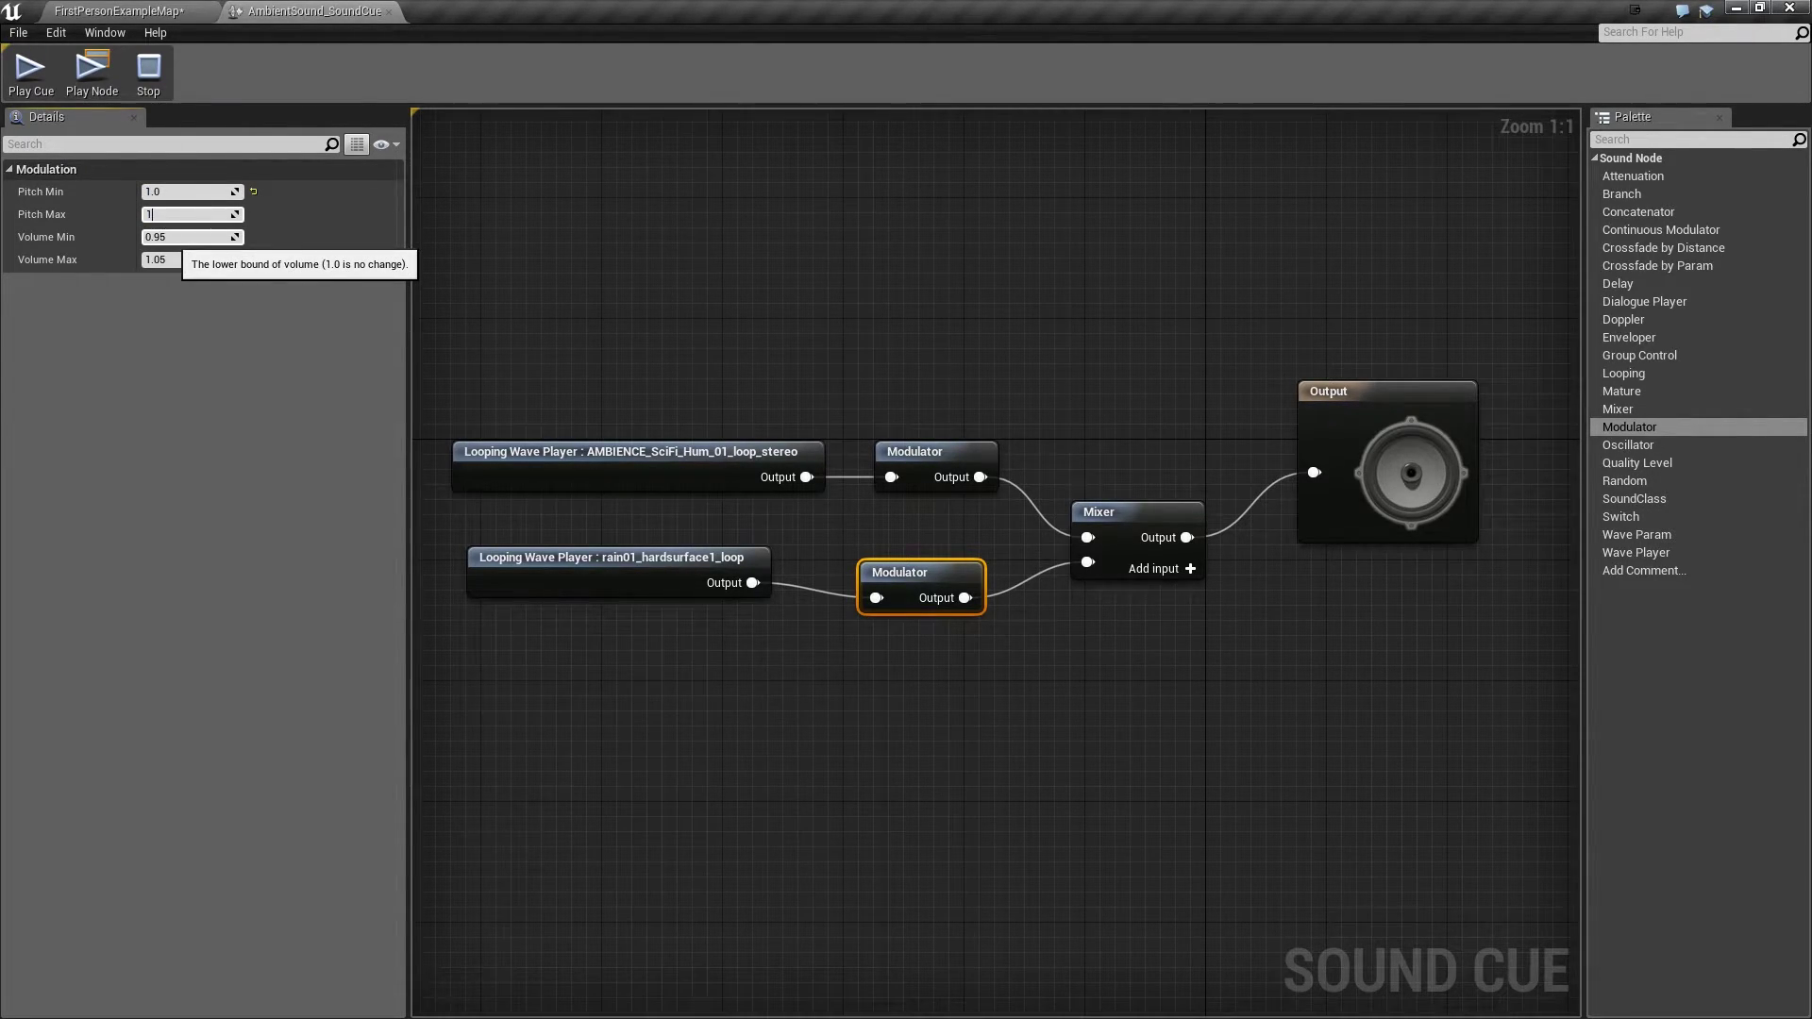
key(Return)
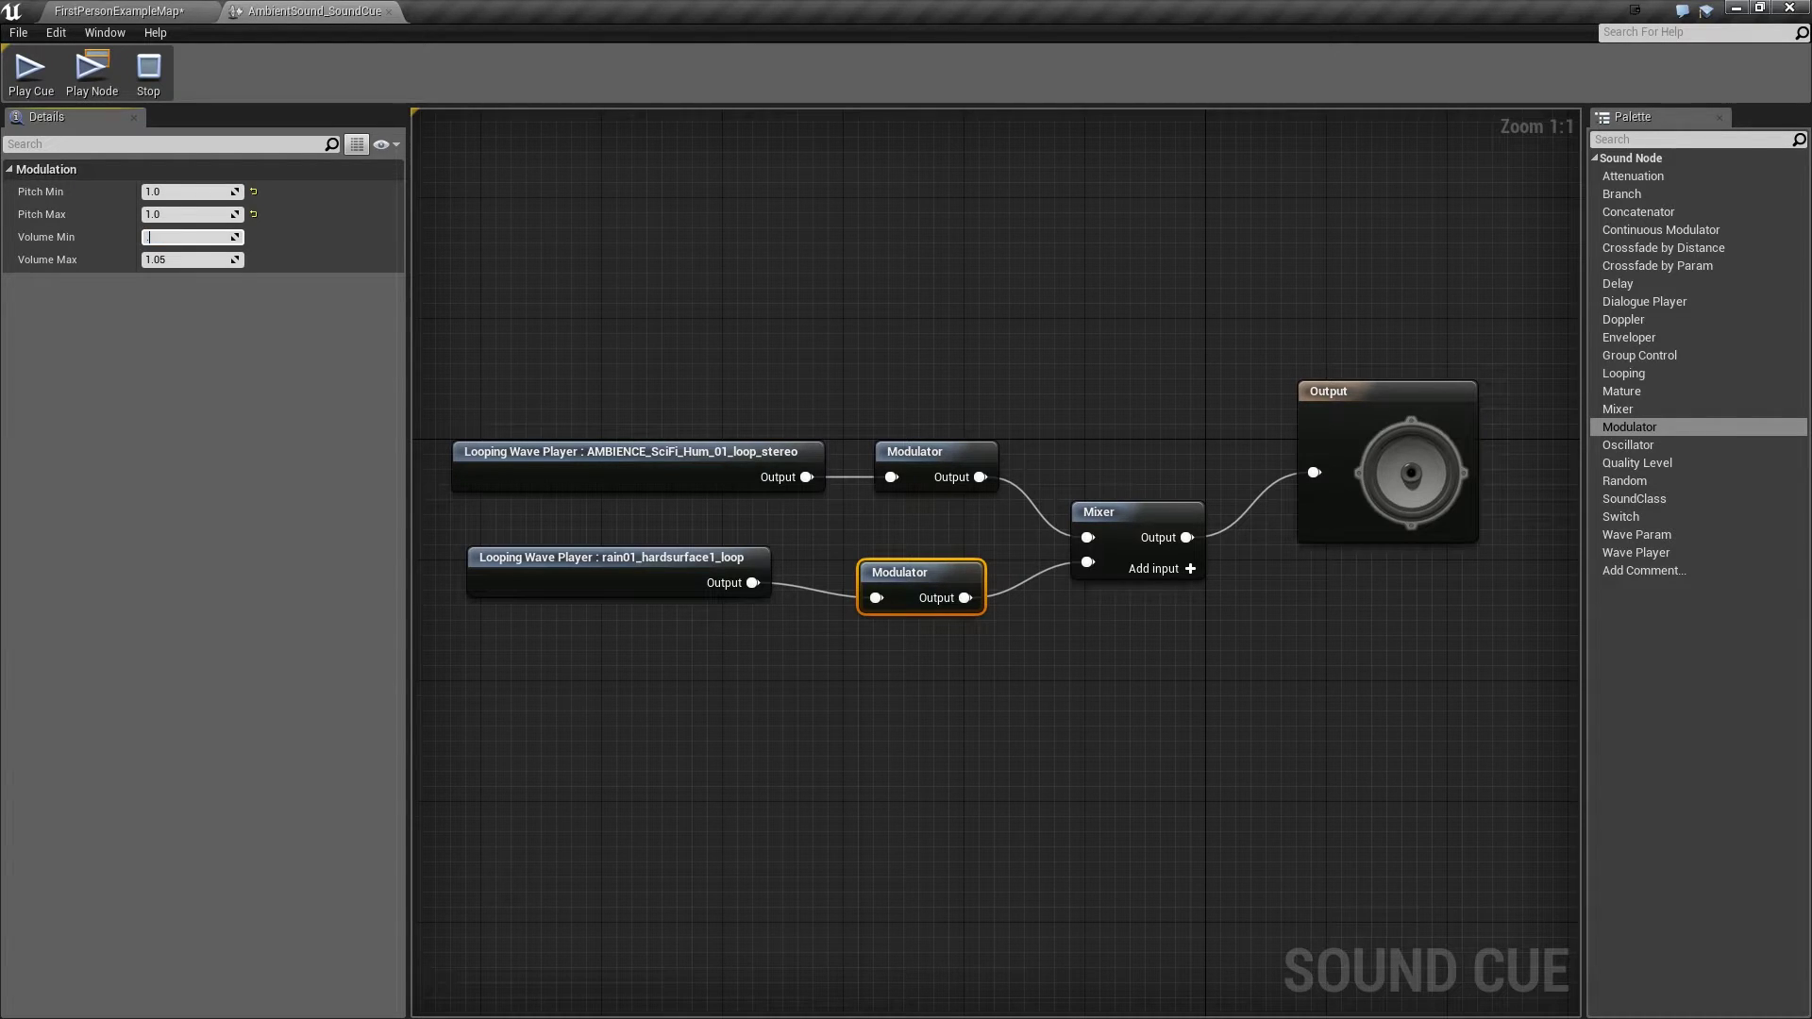
text(.2)
key(Tab)
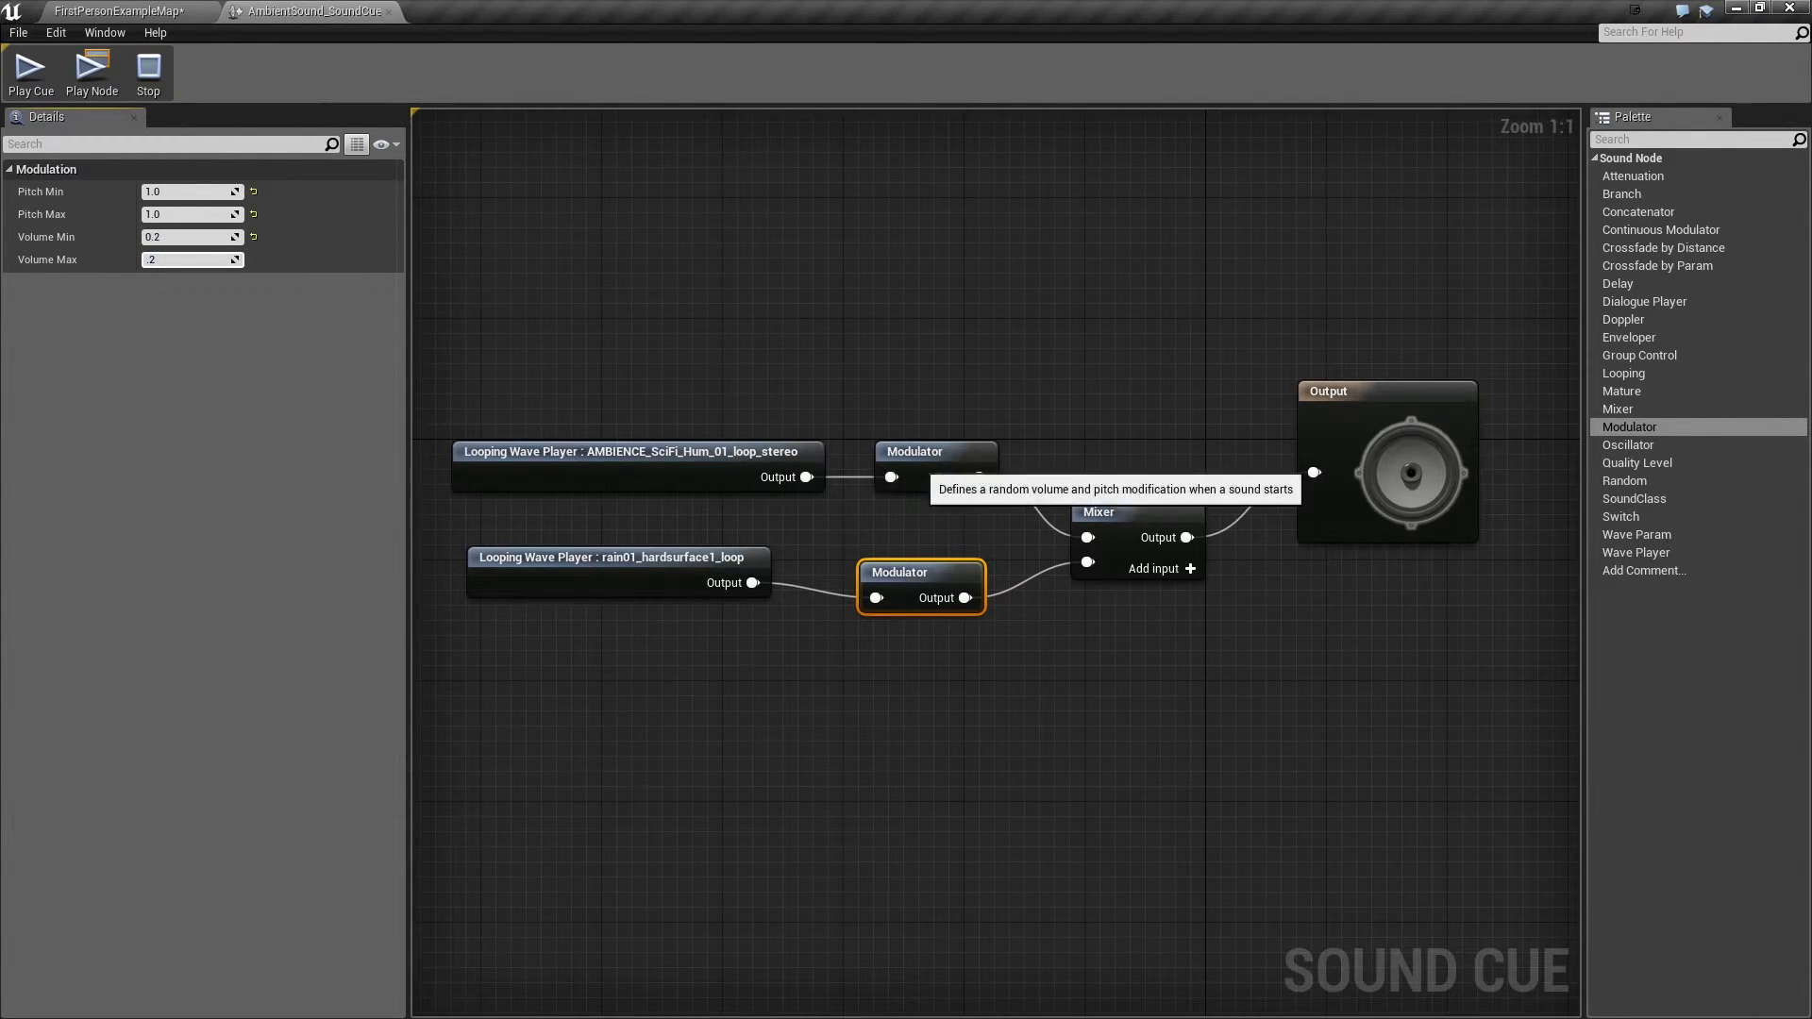
click(932, 411)
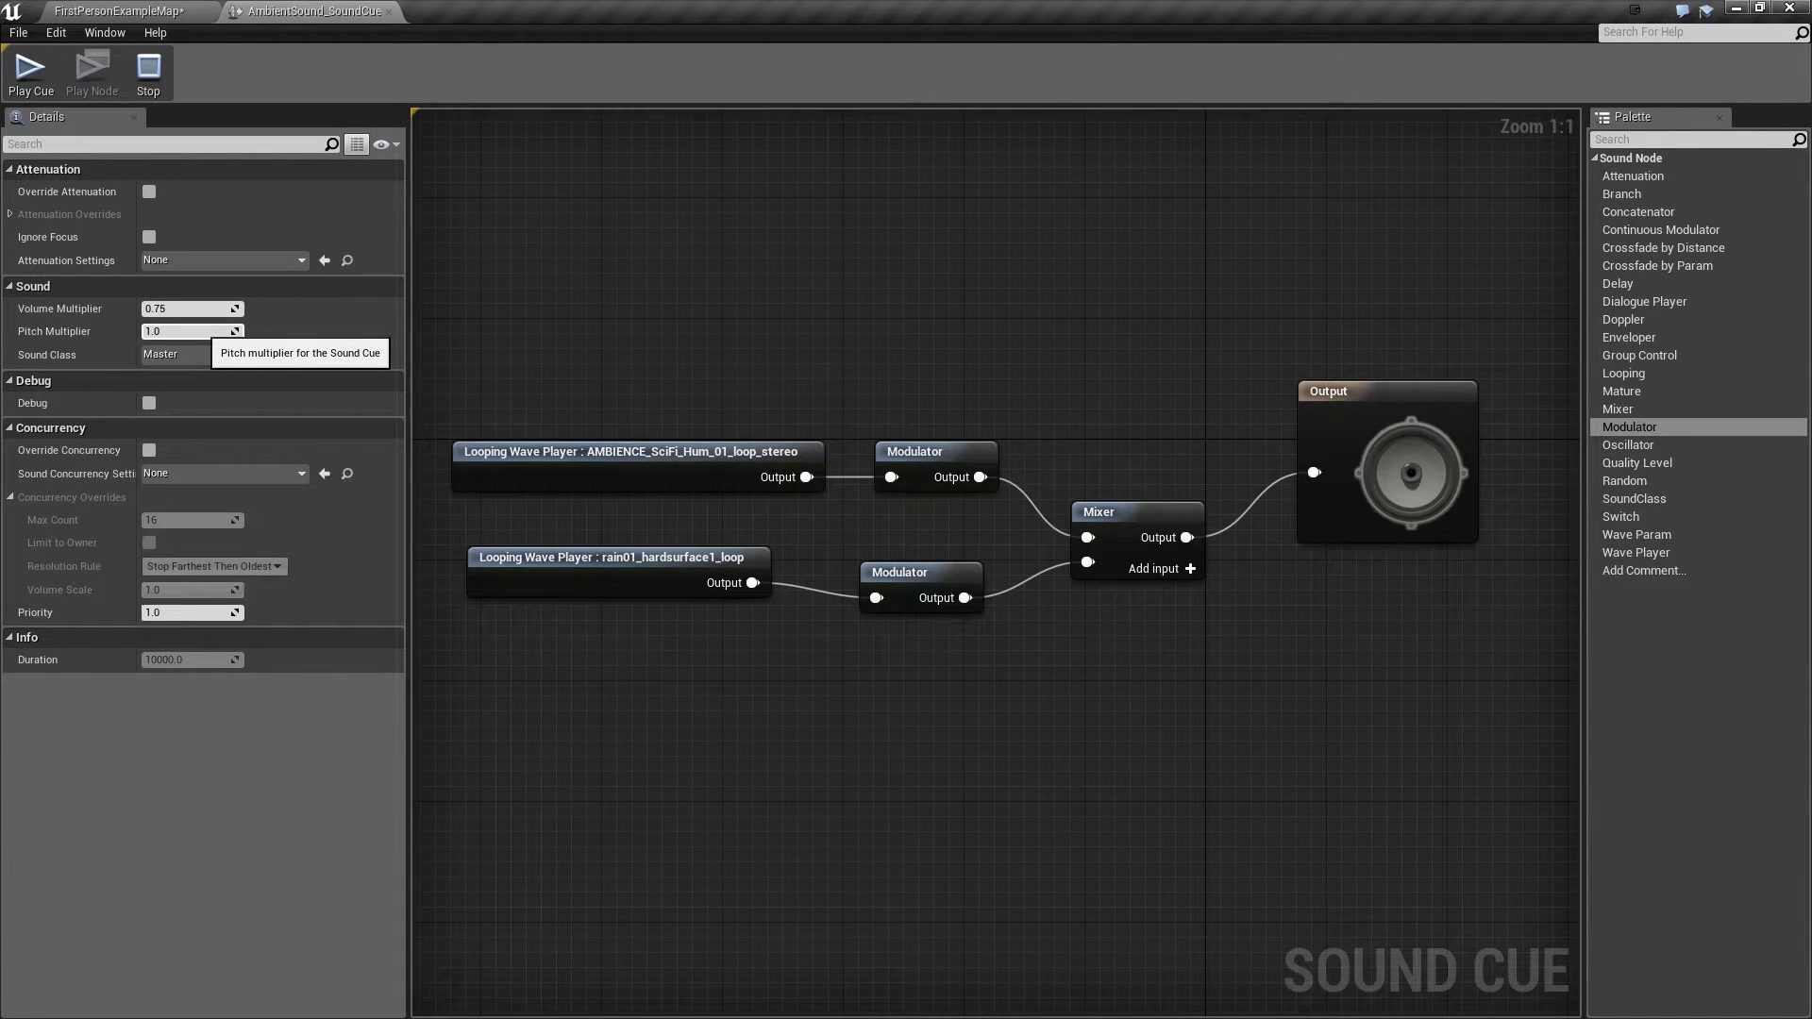
- Set the sci-fi hum Modulator's Volume Min and Volume Max to 0.05
click(934, 463)
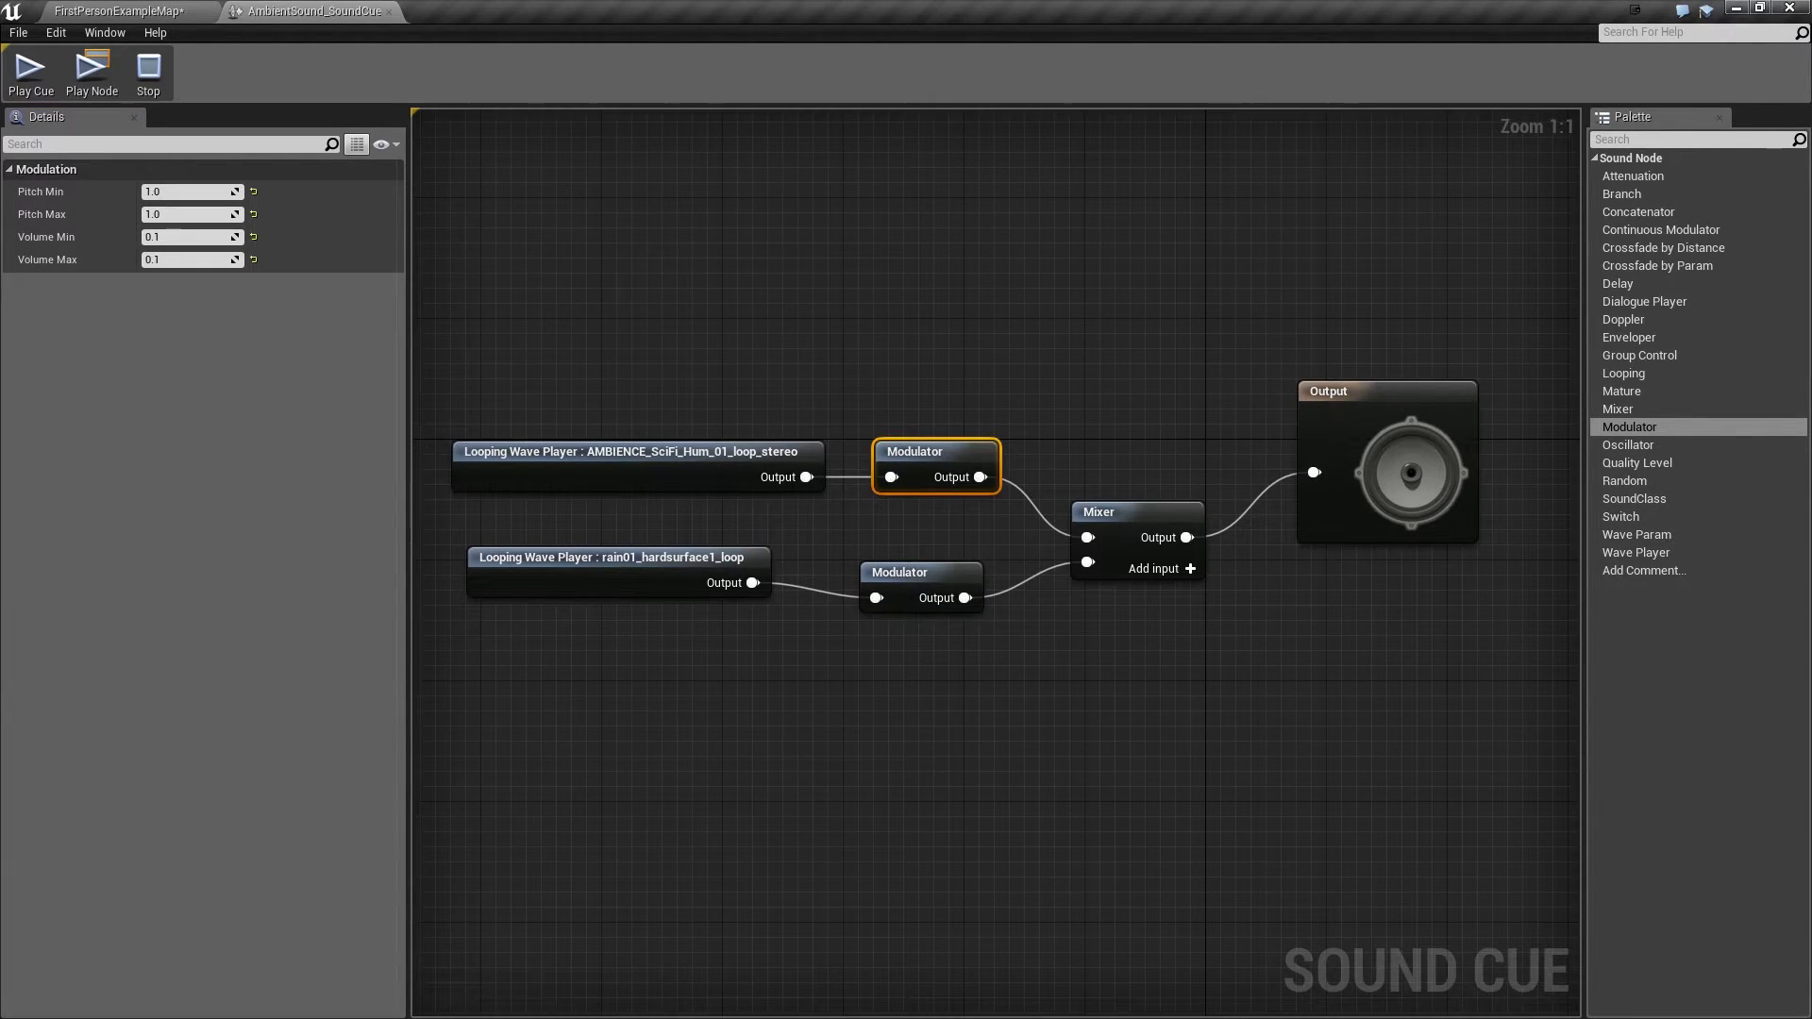
click(156, 238)
click(189, 260)
text(.05)
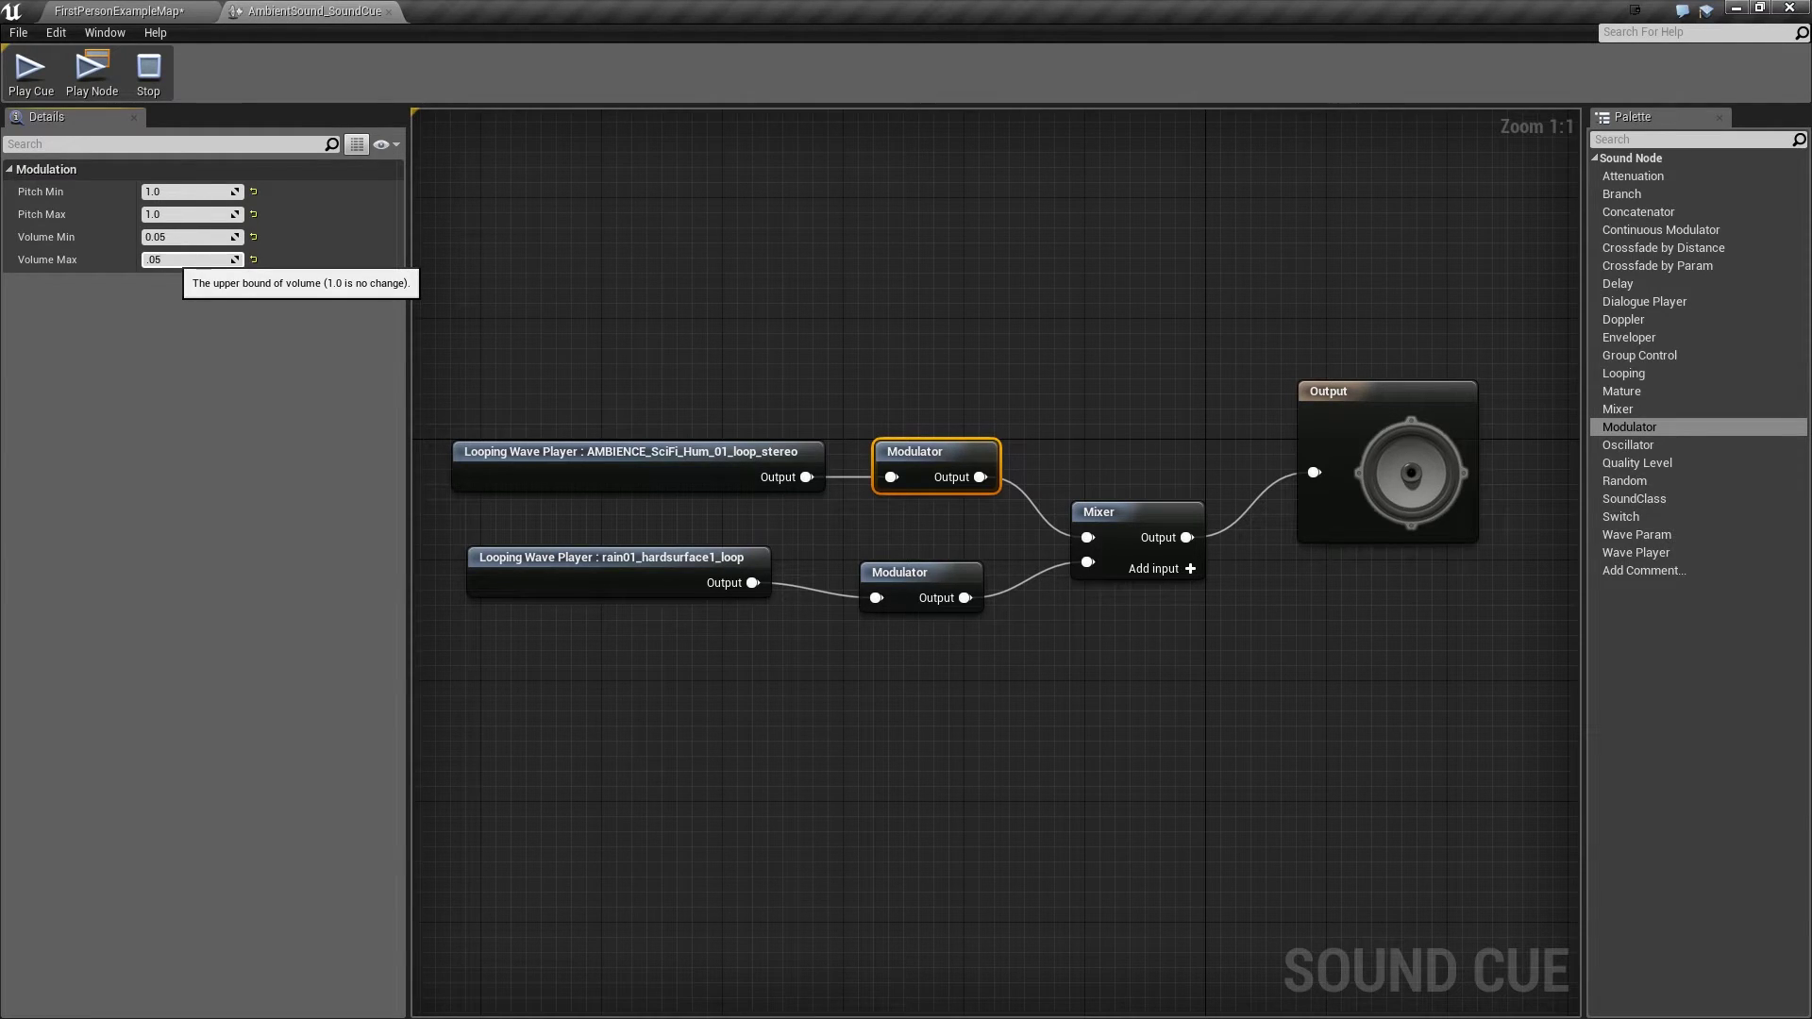
click(557, 312)
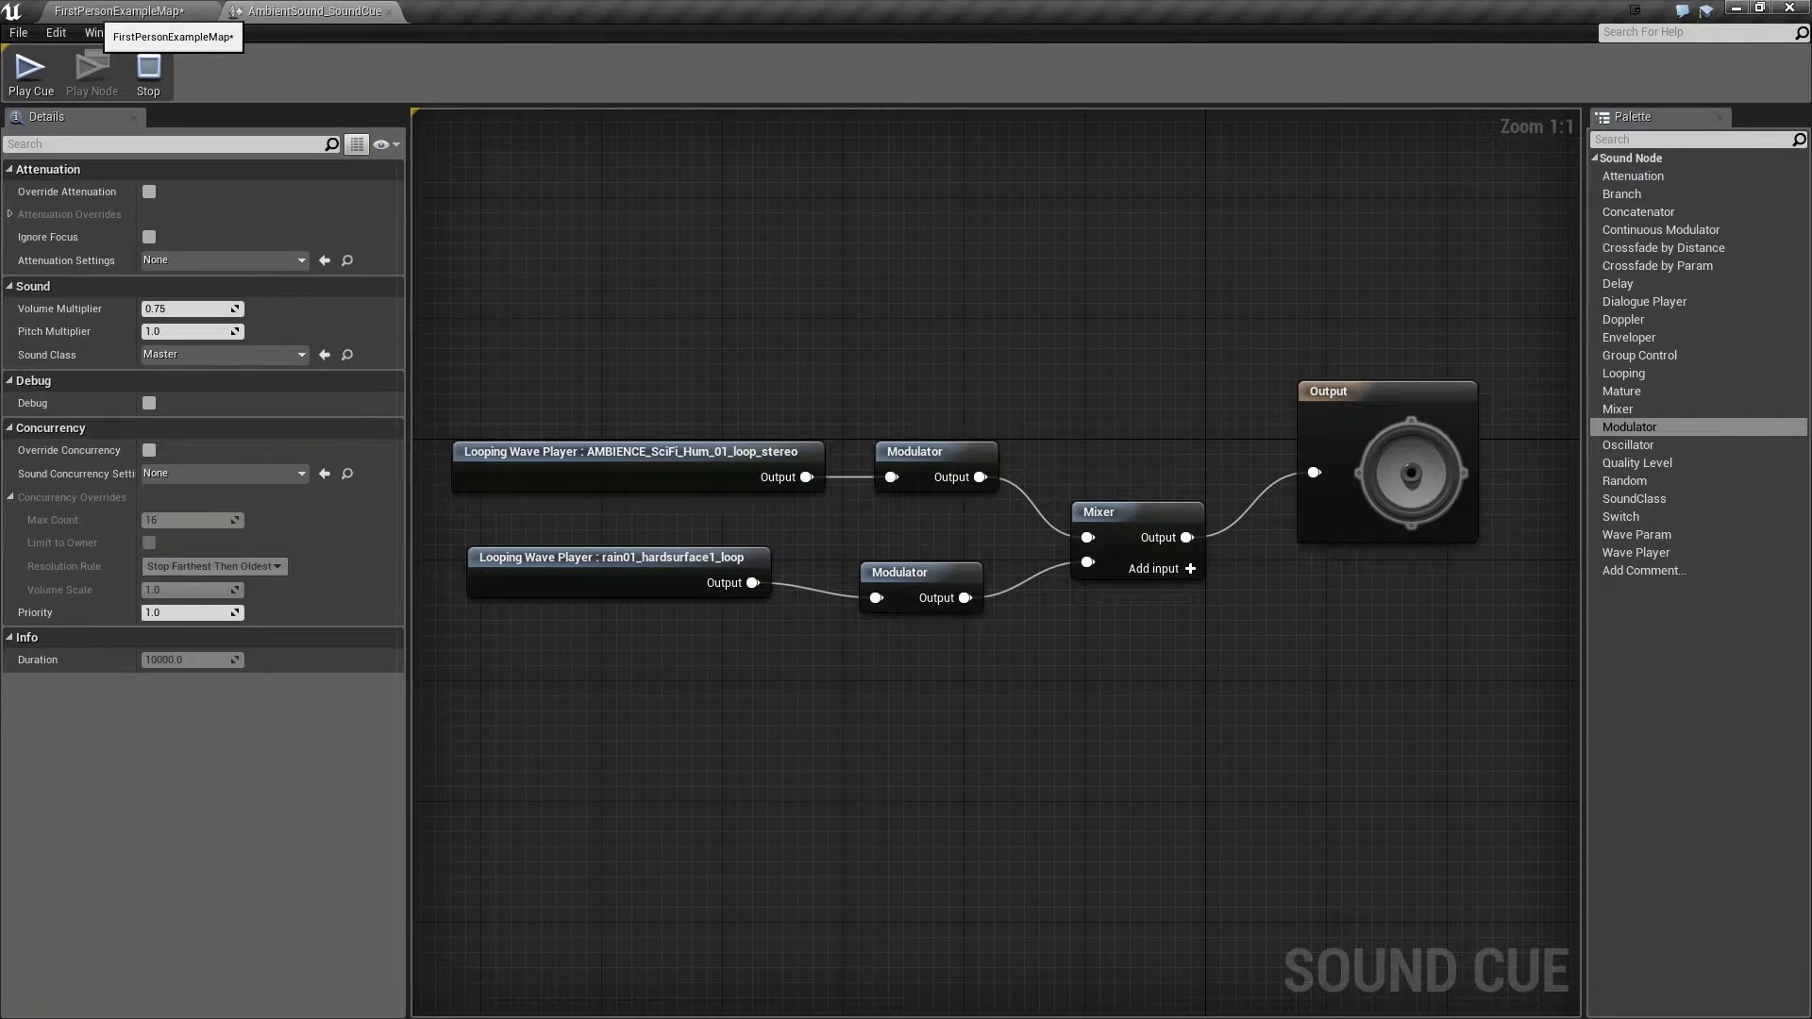
- Save the first-person level and play-test it, walking around to hear the rebalanced hum and rain mix
click(118, 11)
click(329, 71)
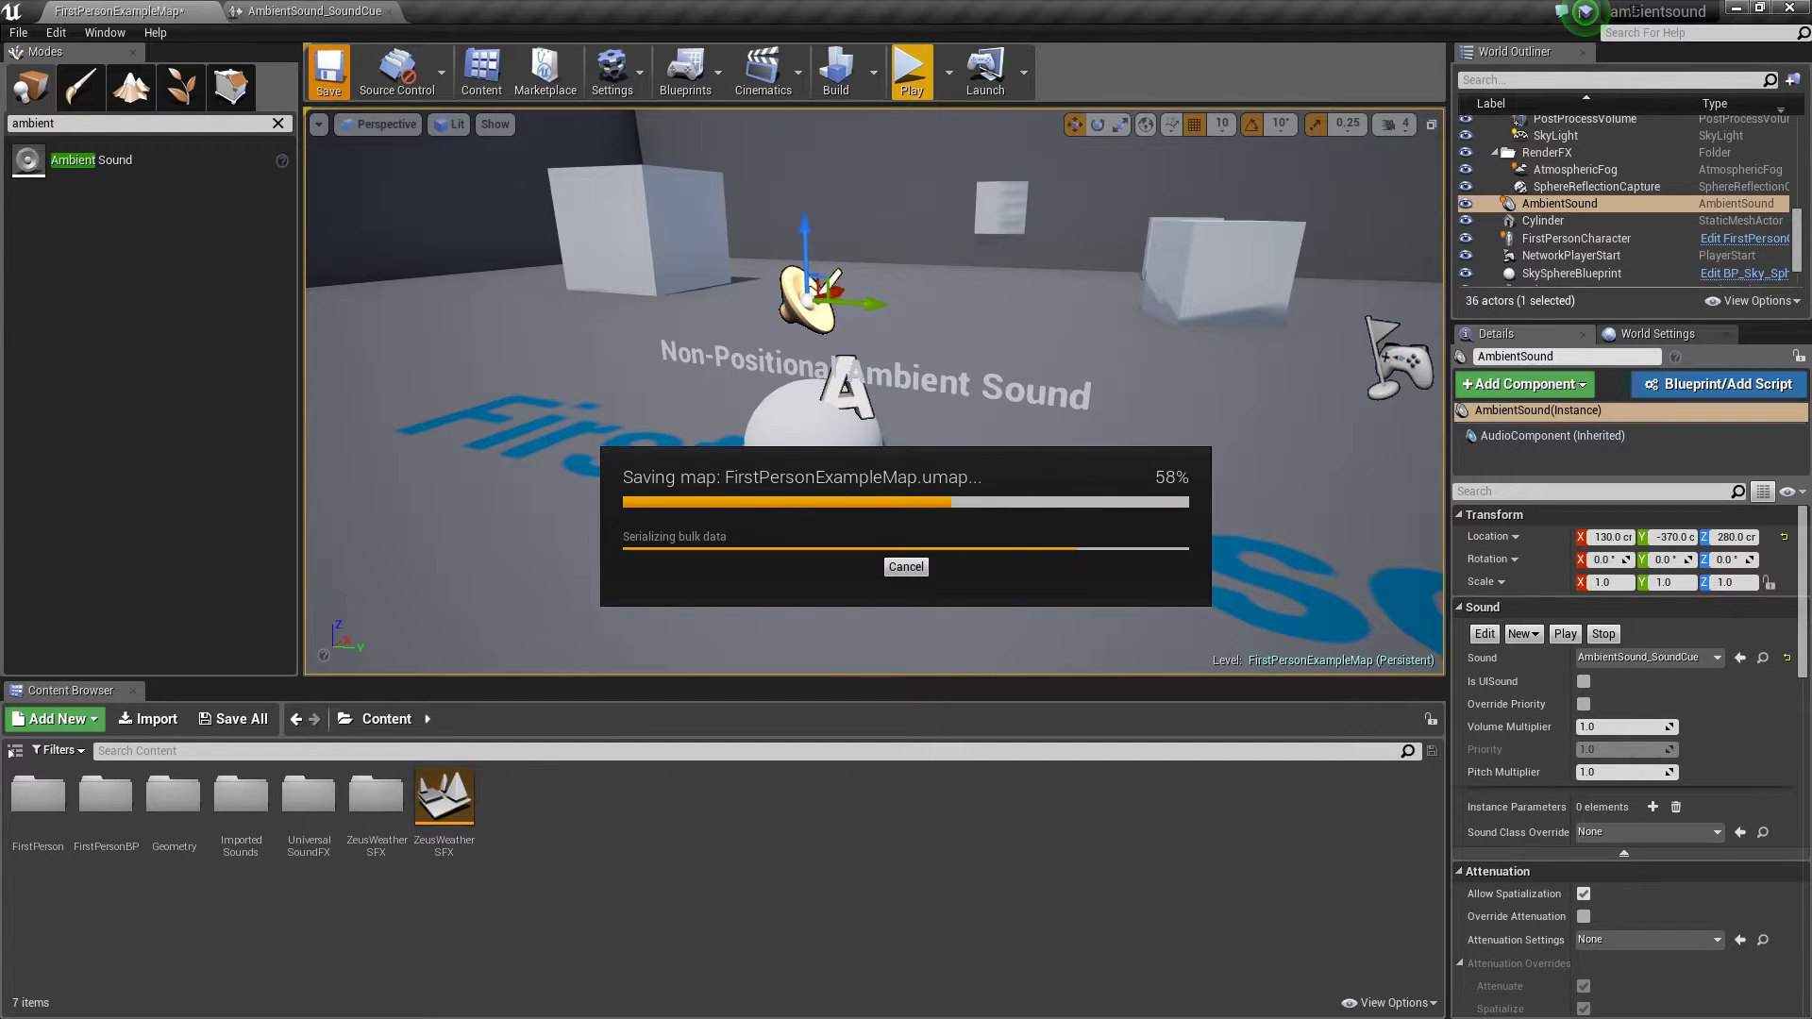
click(910, 71)
click(873, 392)
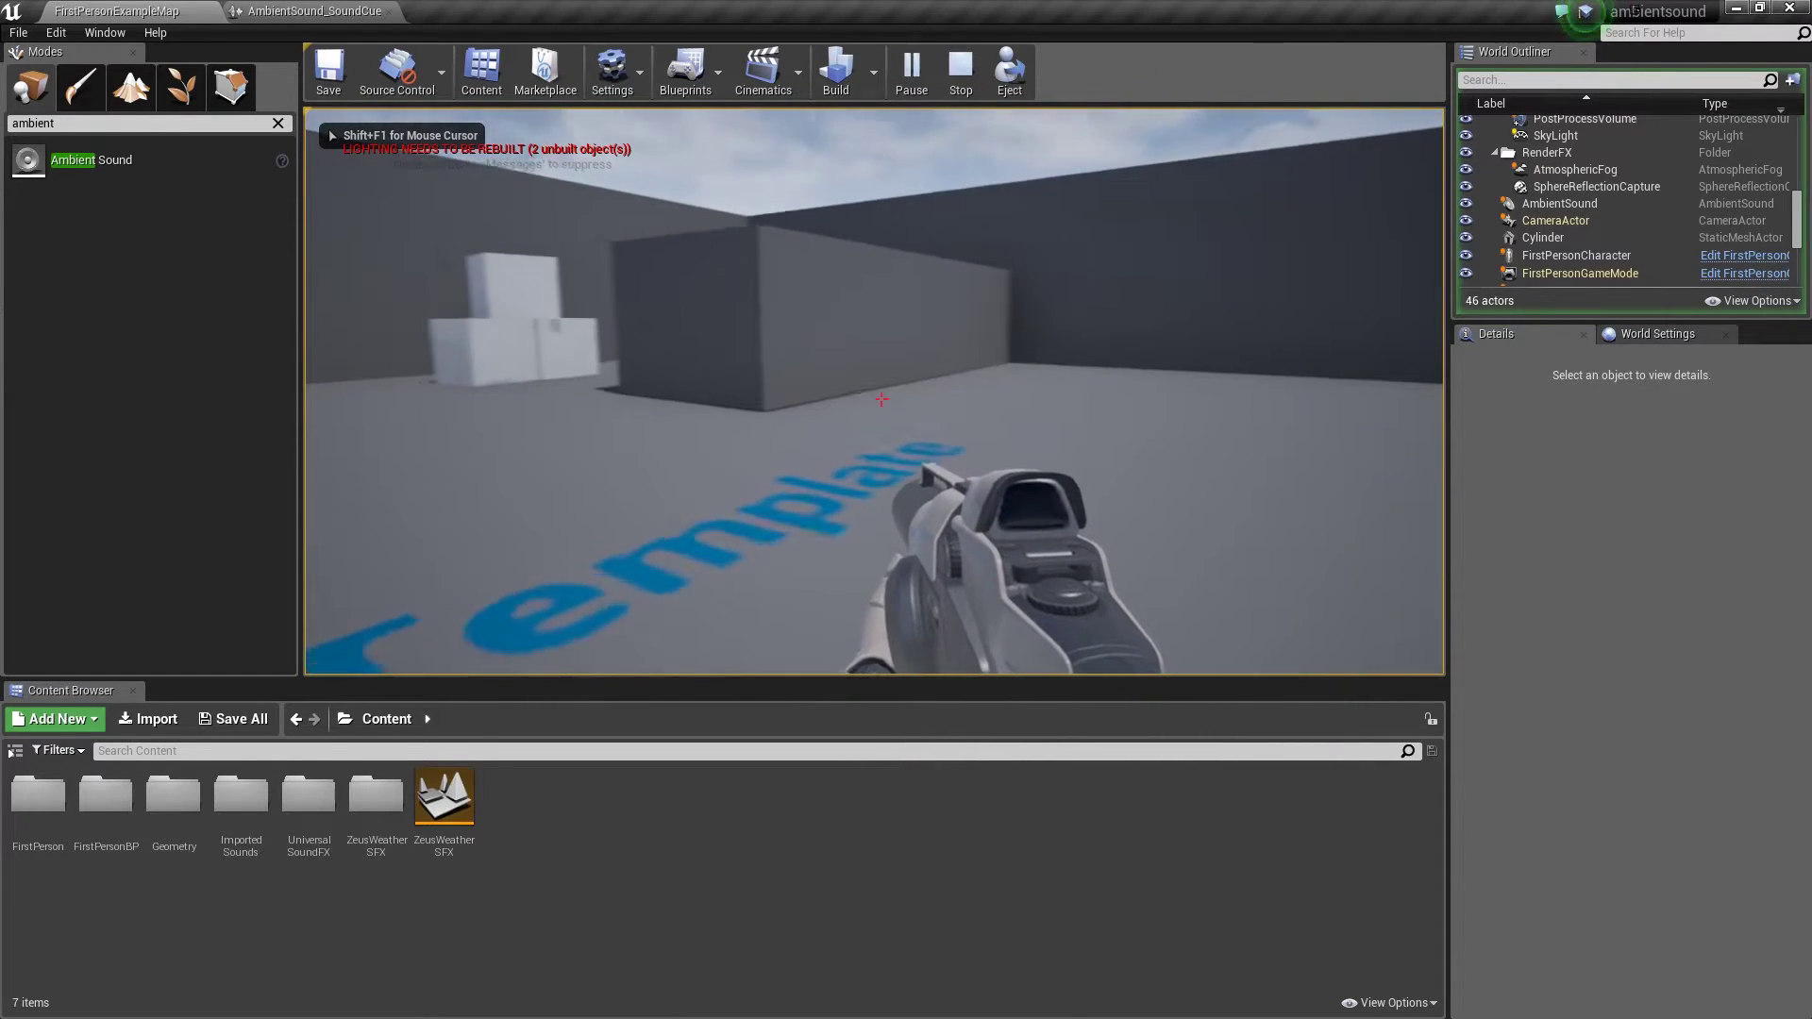
key(w)
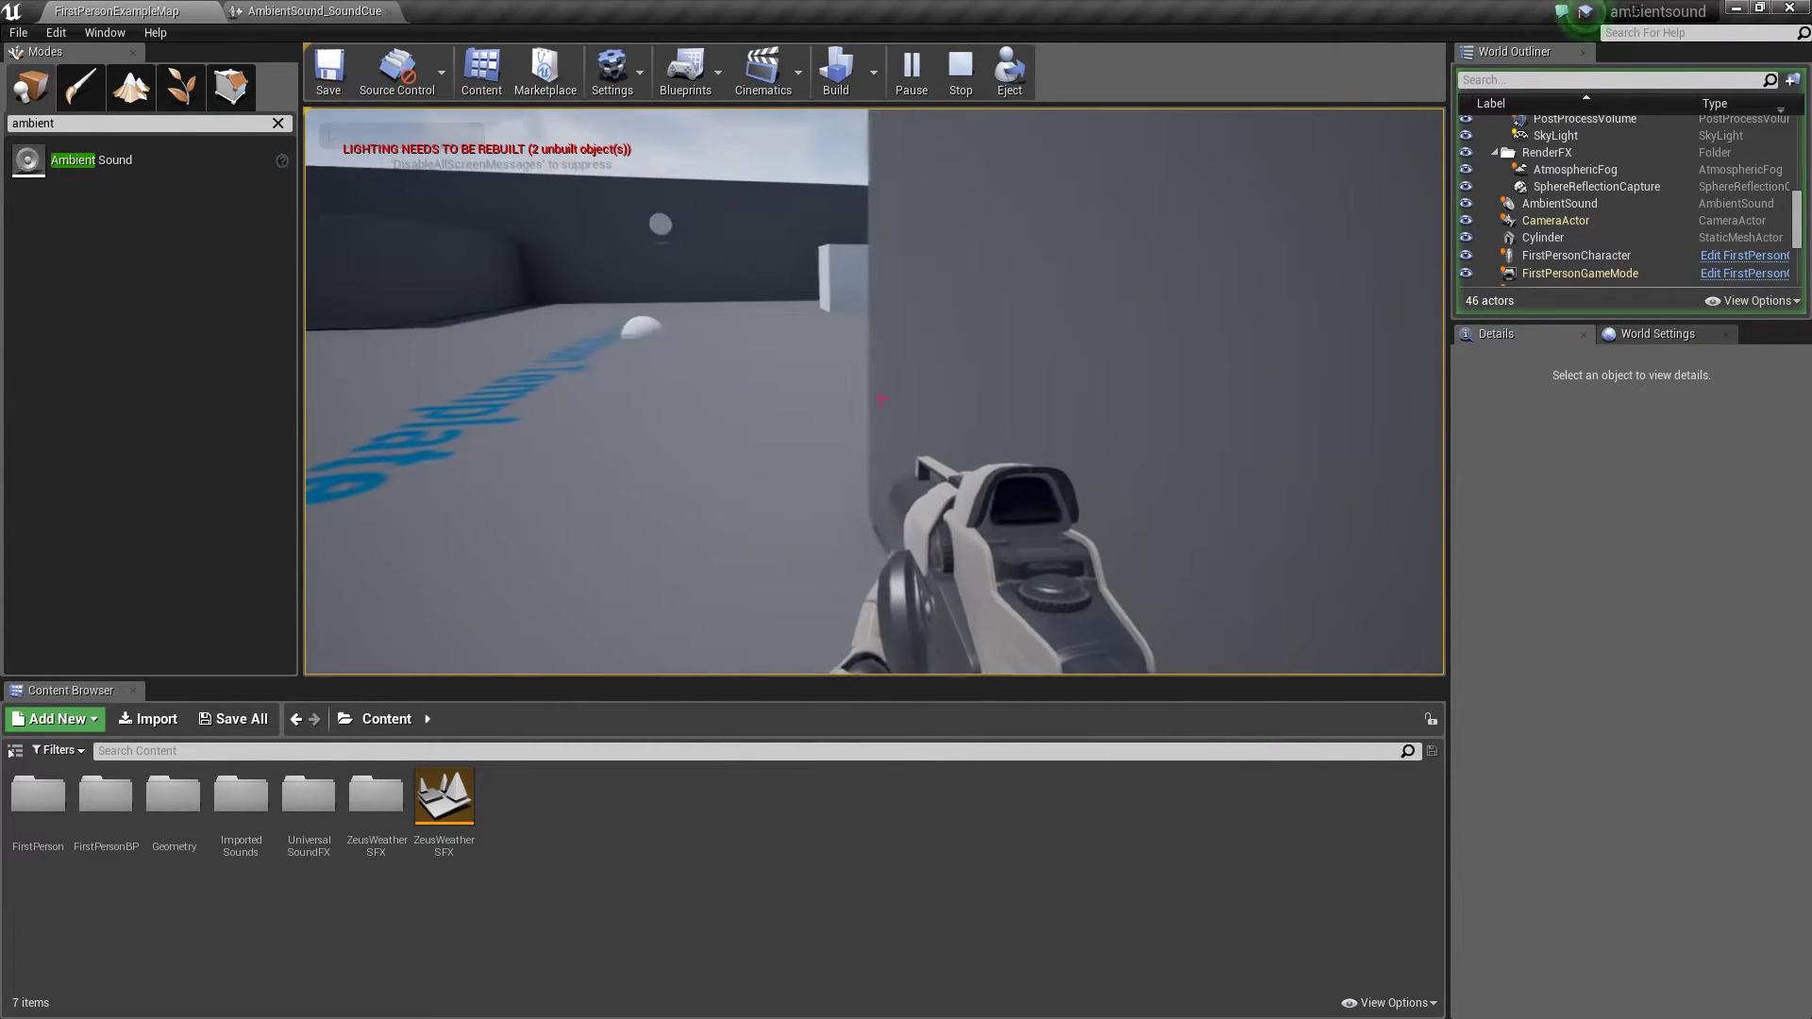
key(s)
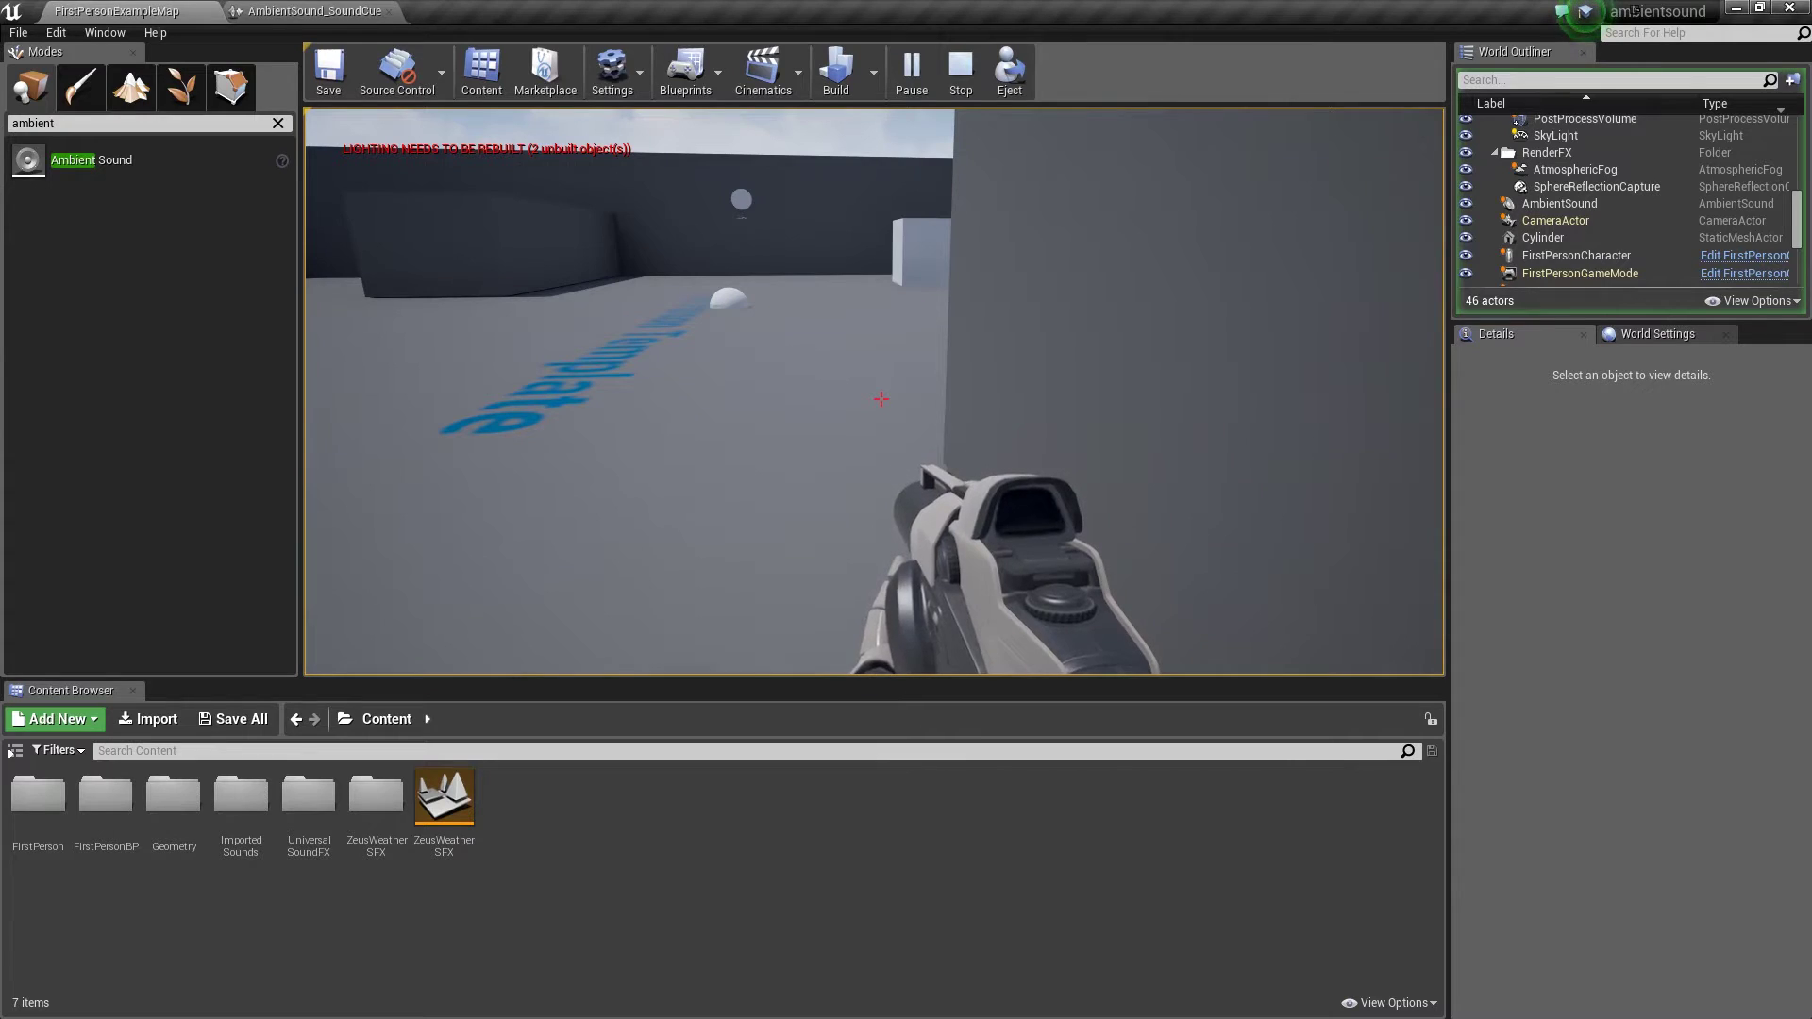
key(Escape)
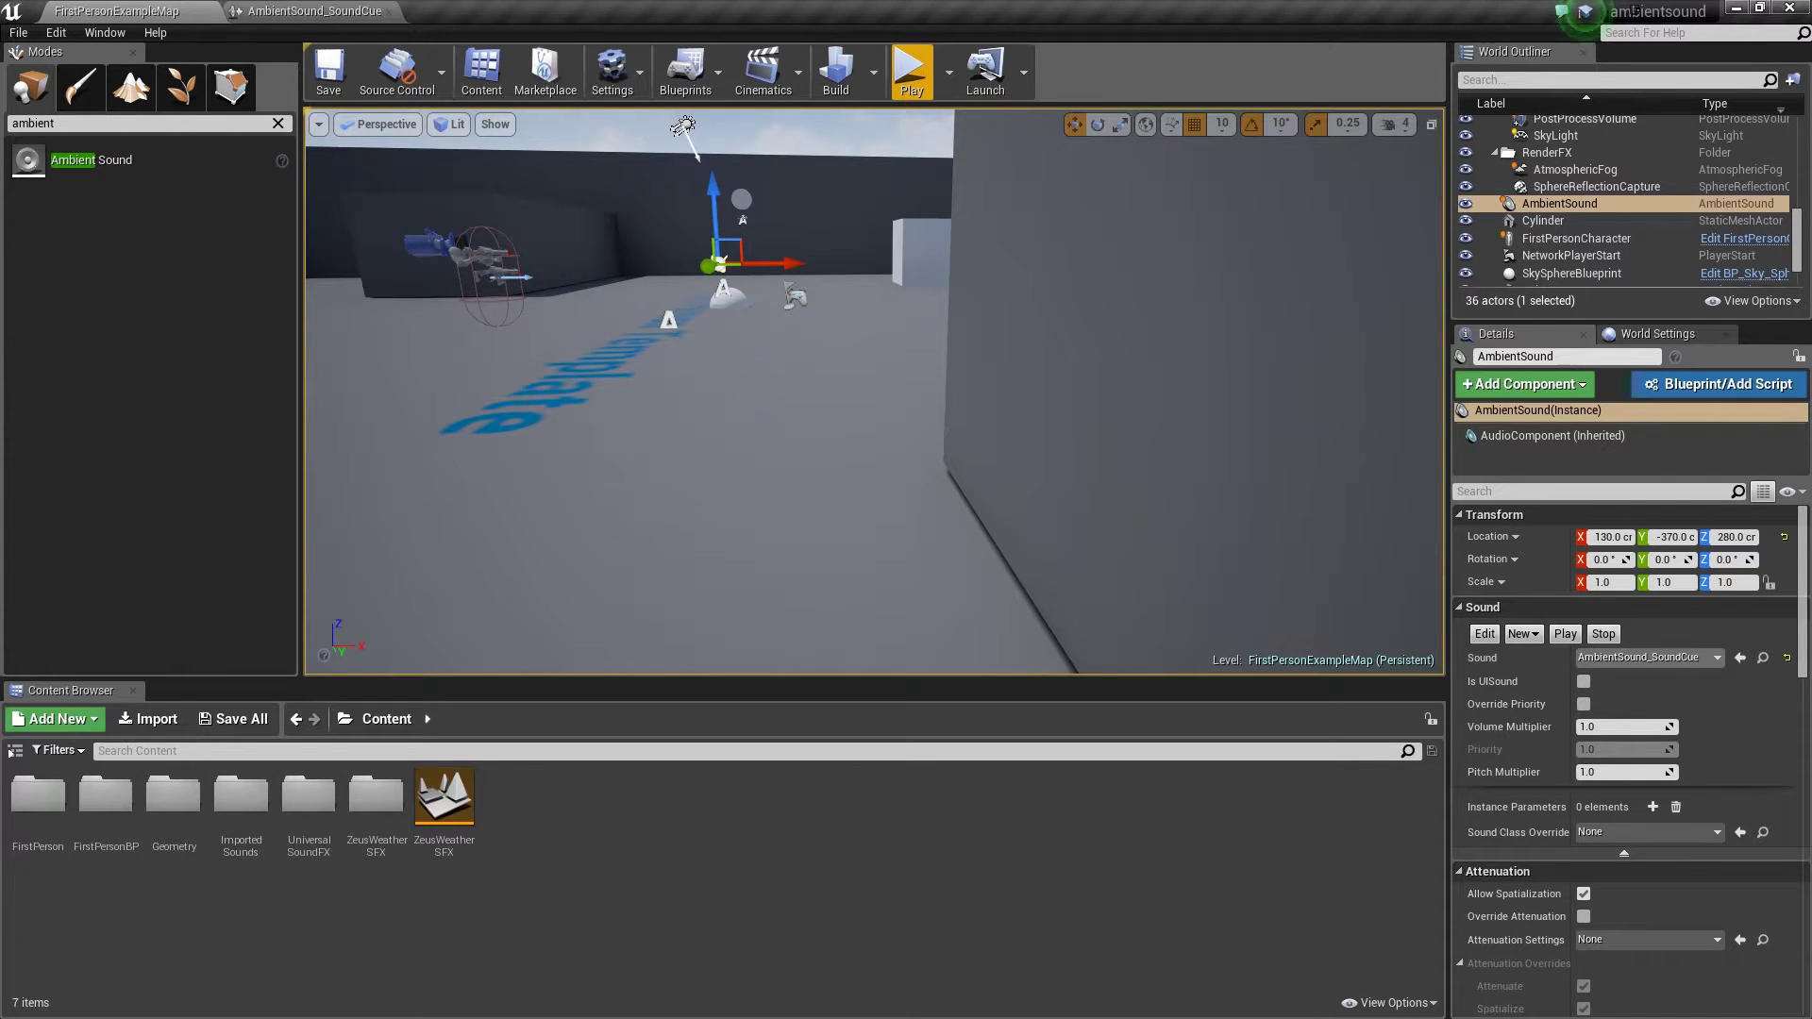
- Set the AmbientSound actor's Volume Multiplier to 0.5 and play-test the level briefly to hear it
click(1619, 727)
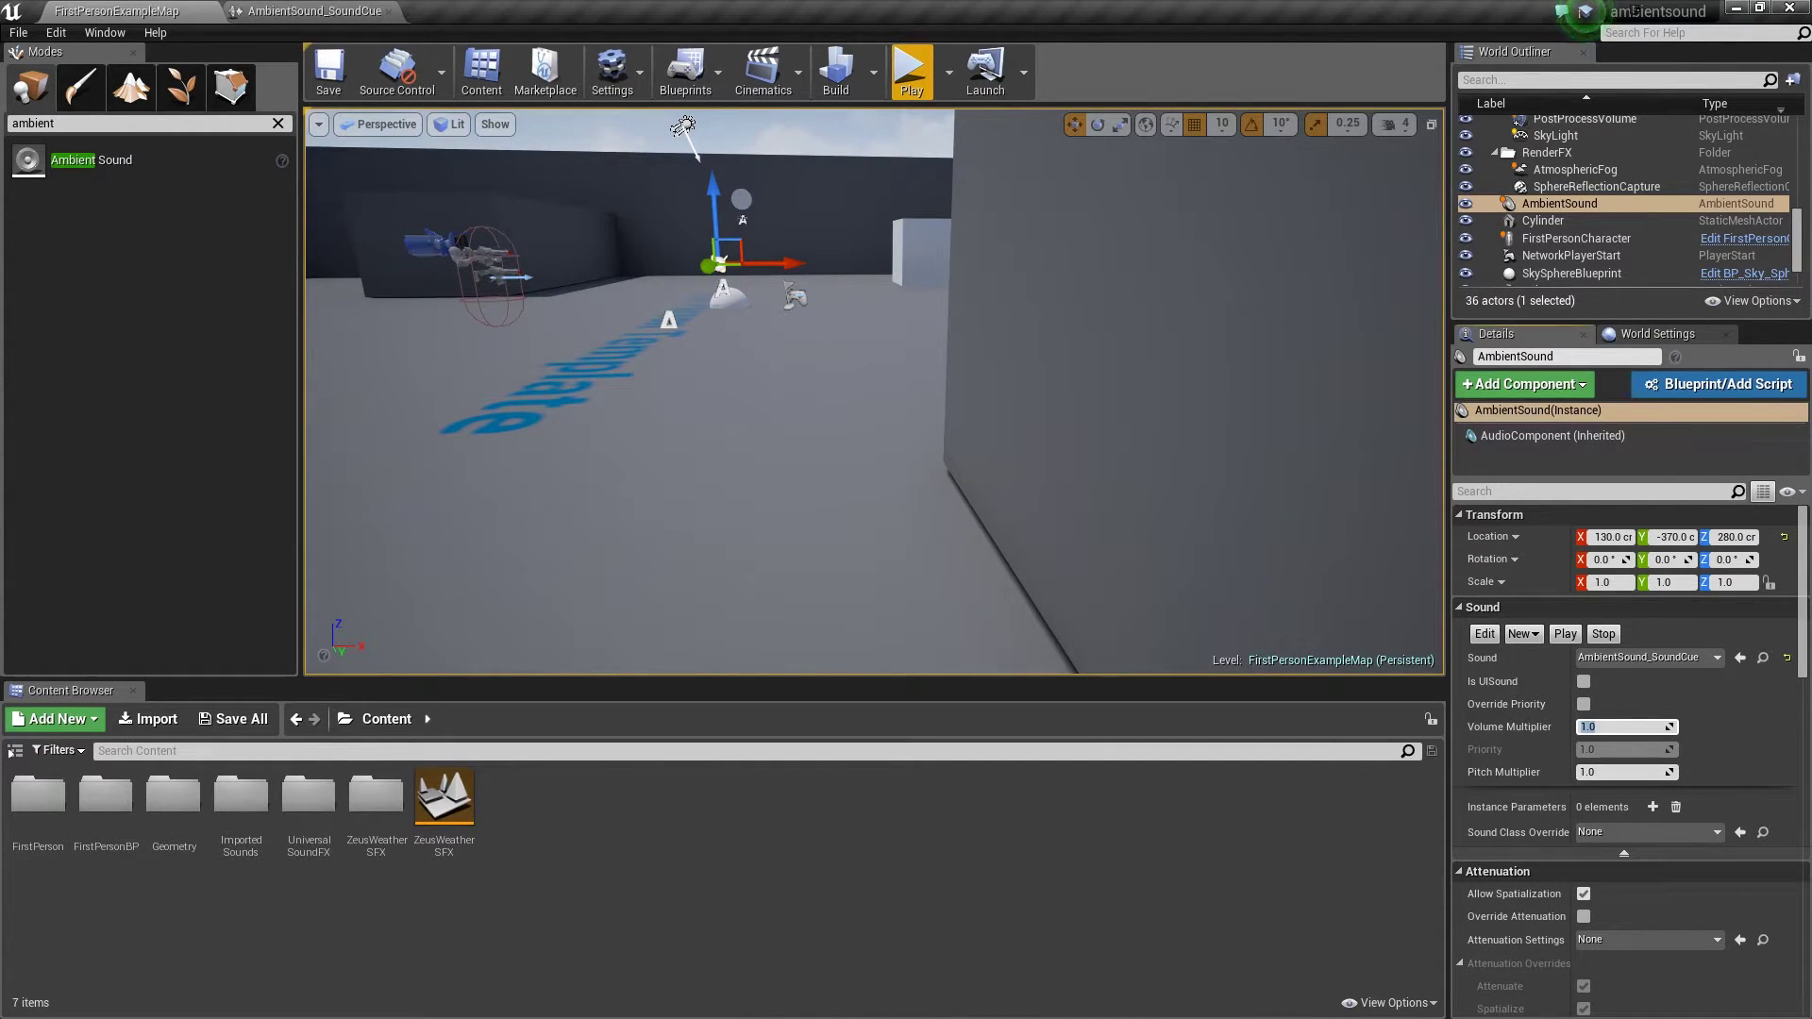
text(.5)
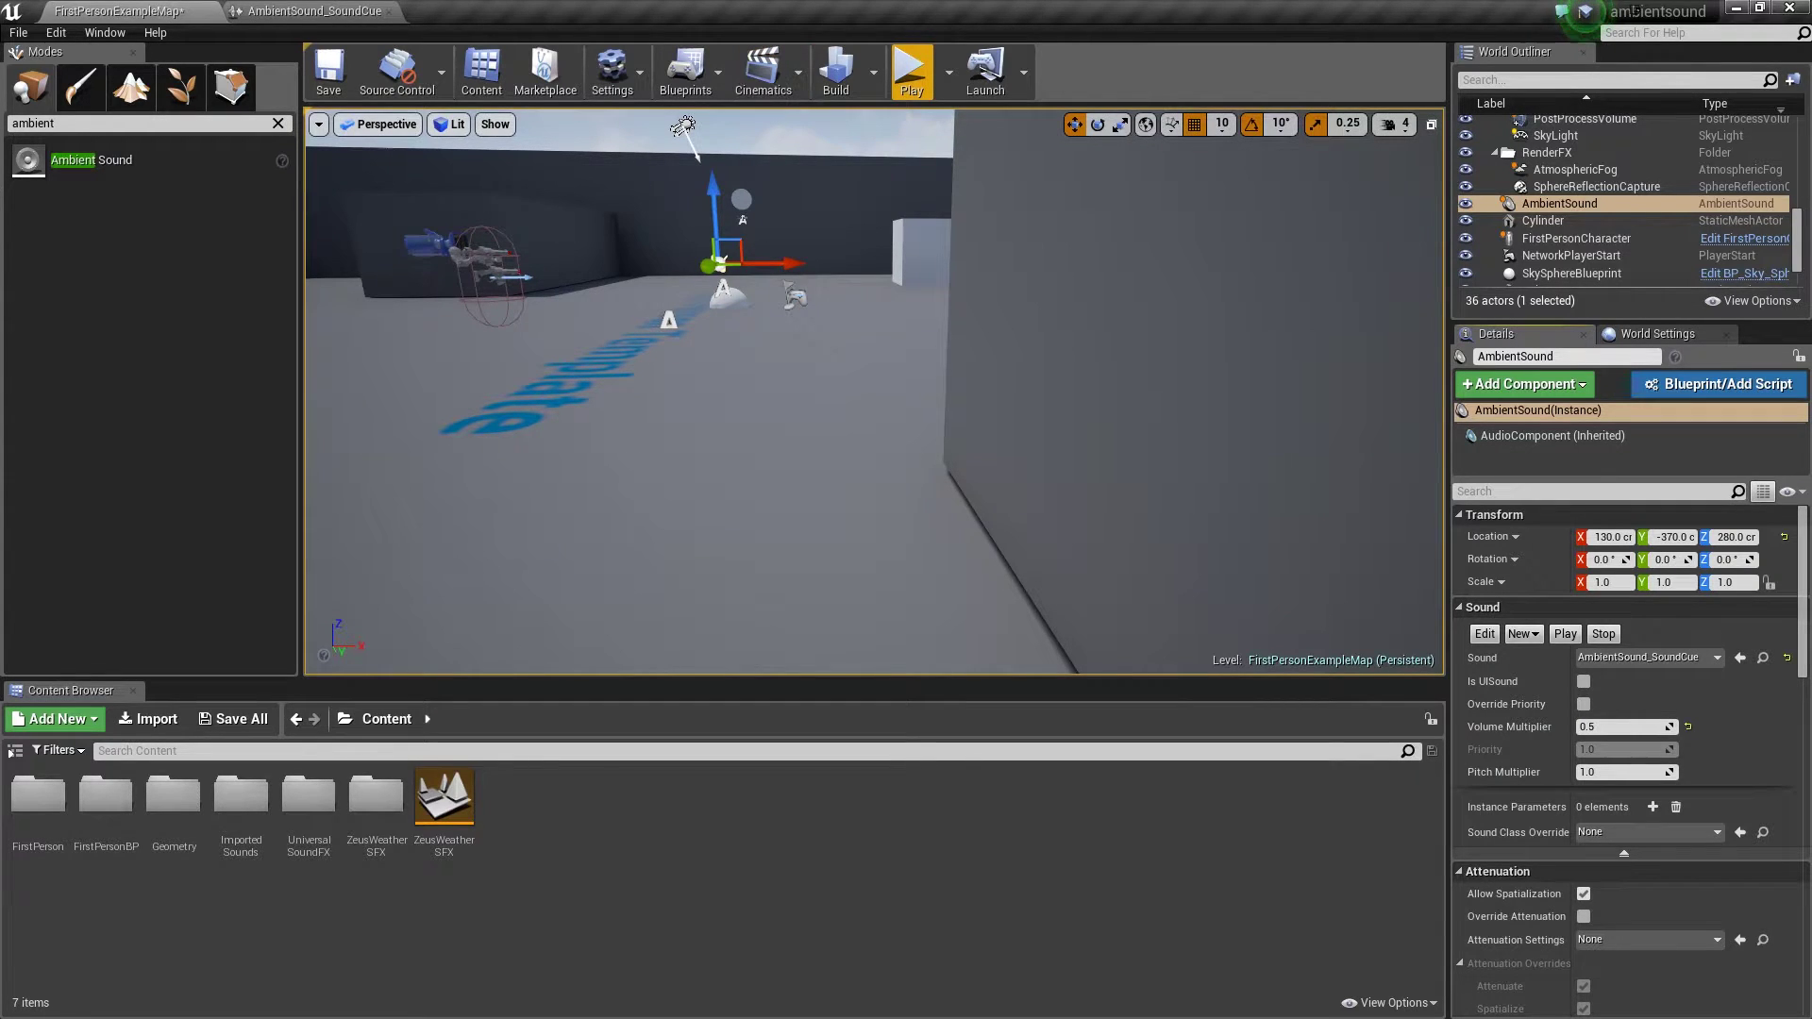
click(910, 71)
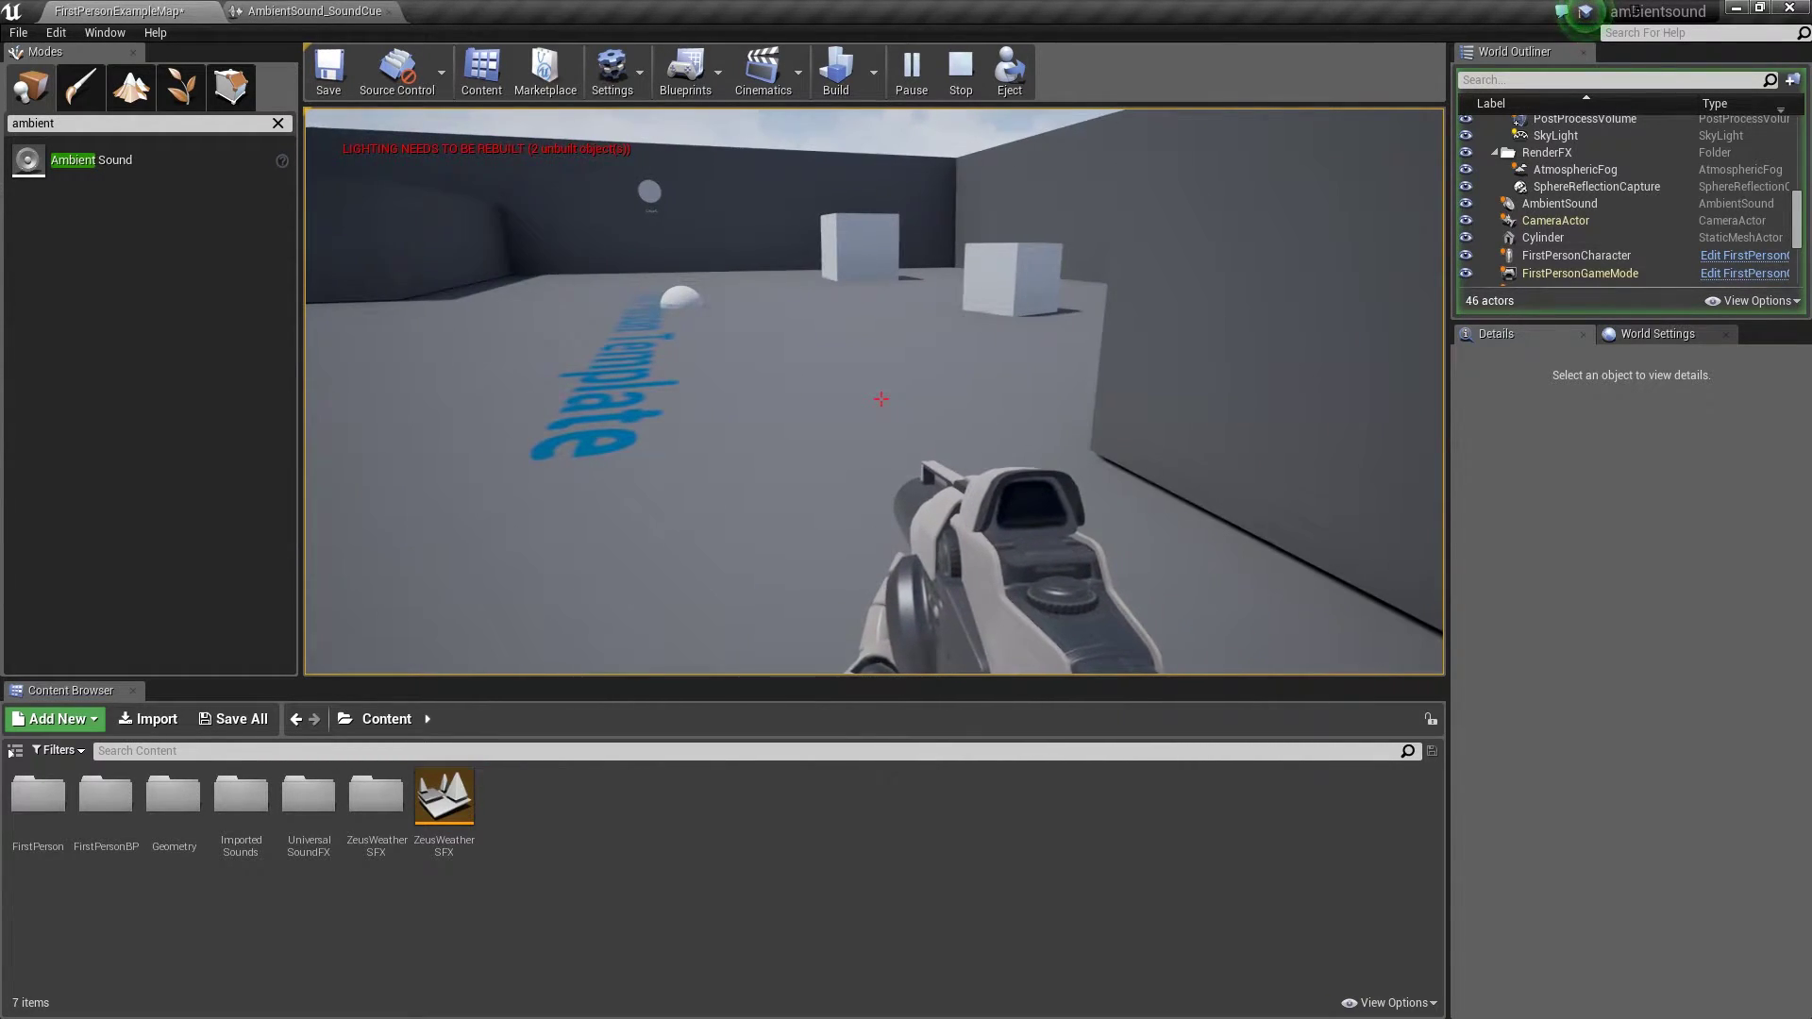
key(Escape)
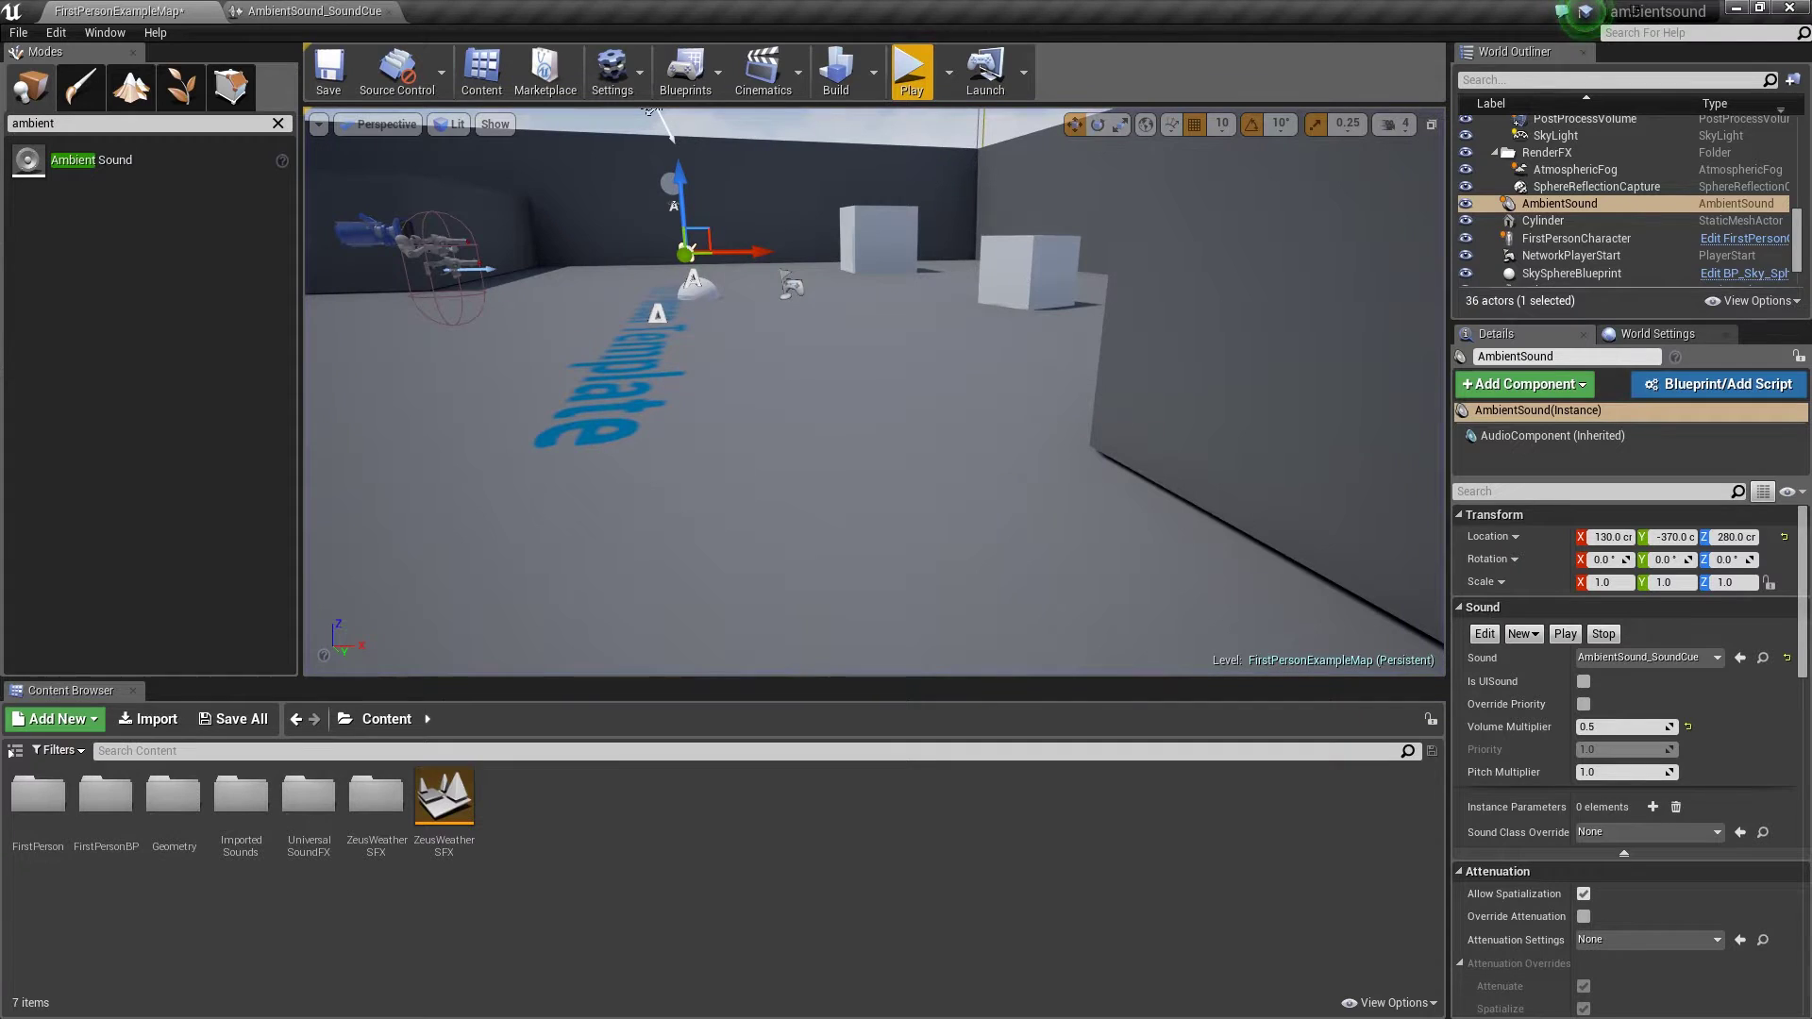
- Place a second Ambient Sound actor on the round clock mounted on the level's wall
right_drag(874, 392, 815, 443)
key(w)
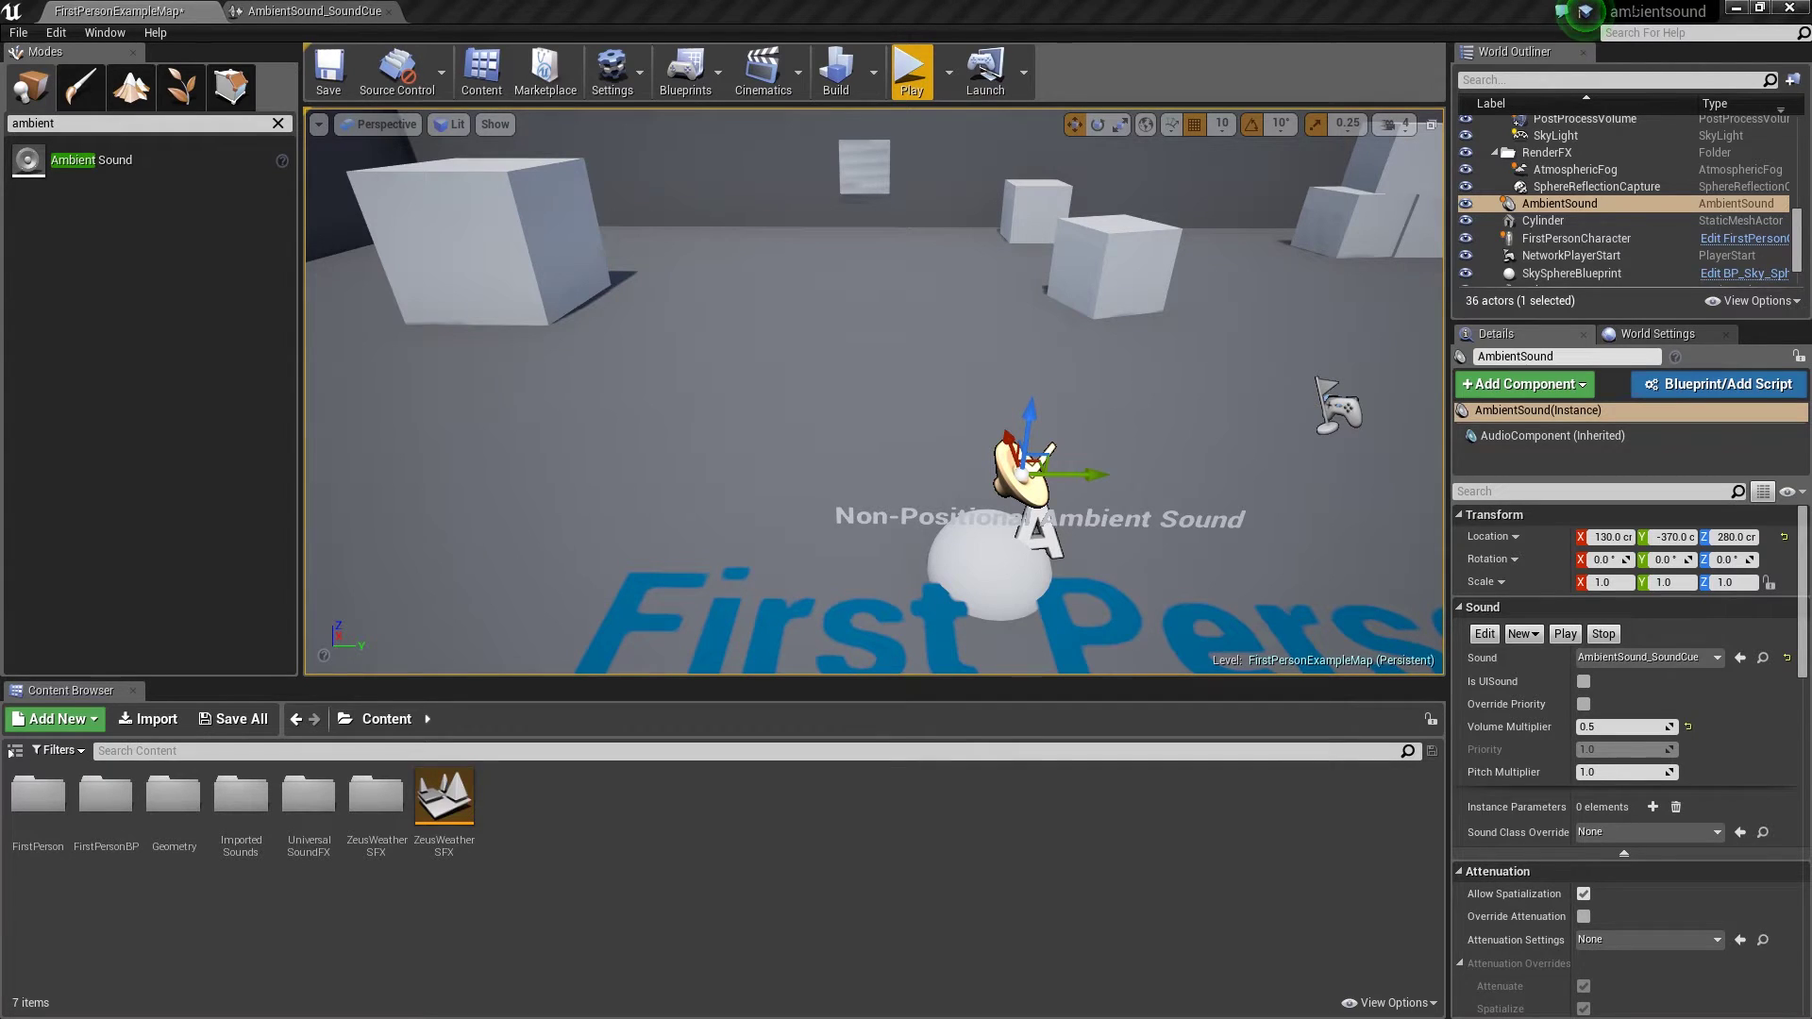
right_drag(874, 391, 565, 380)
key(w)
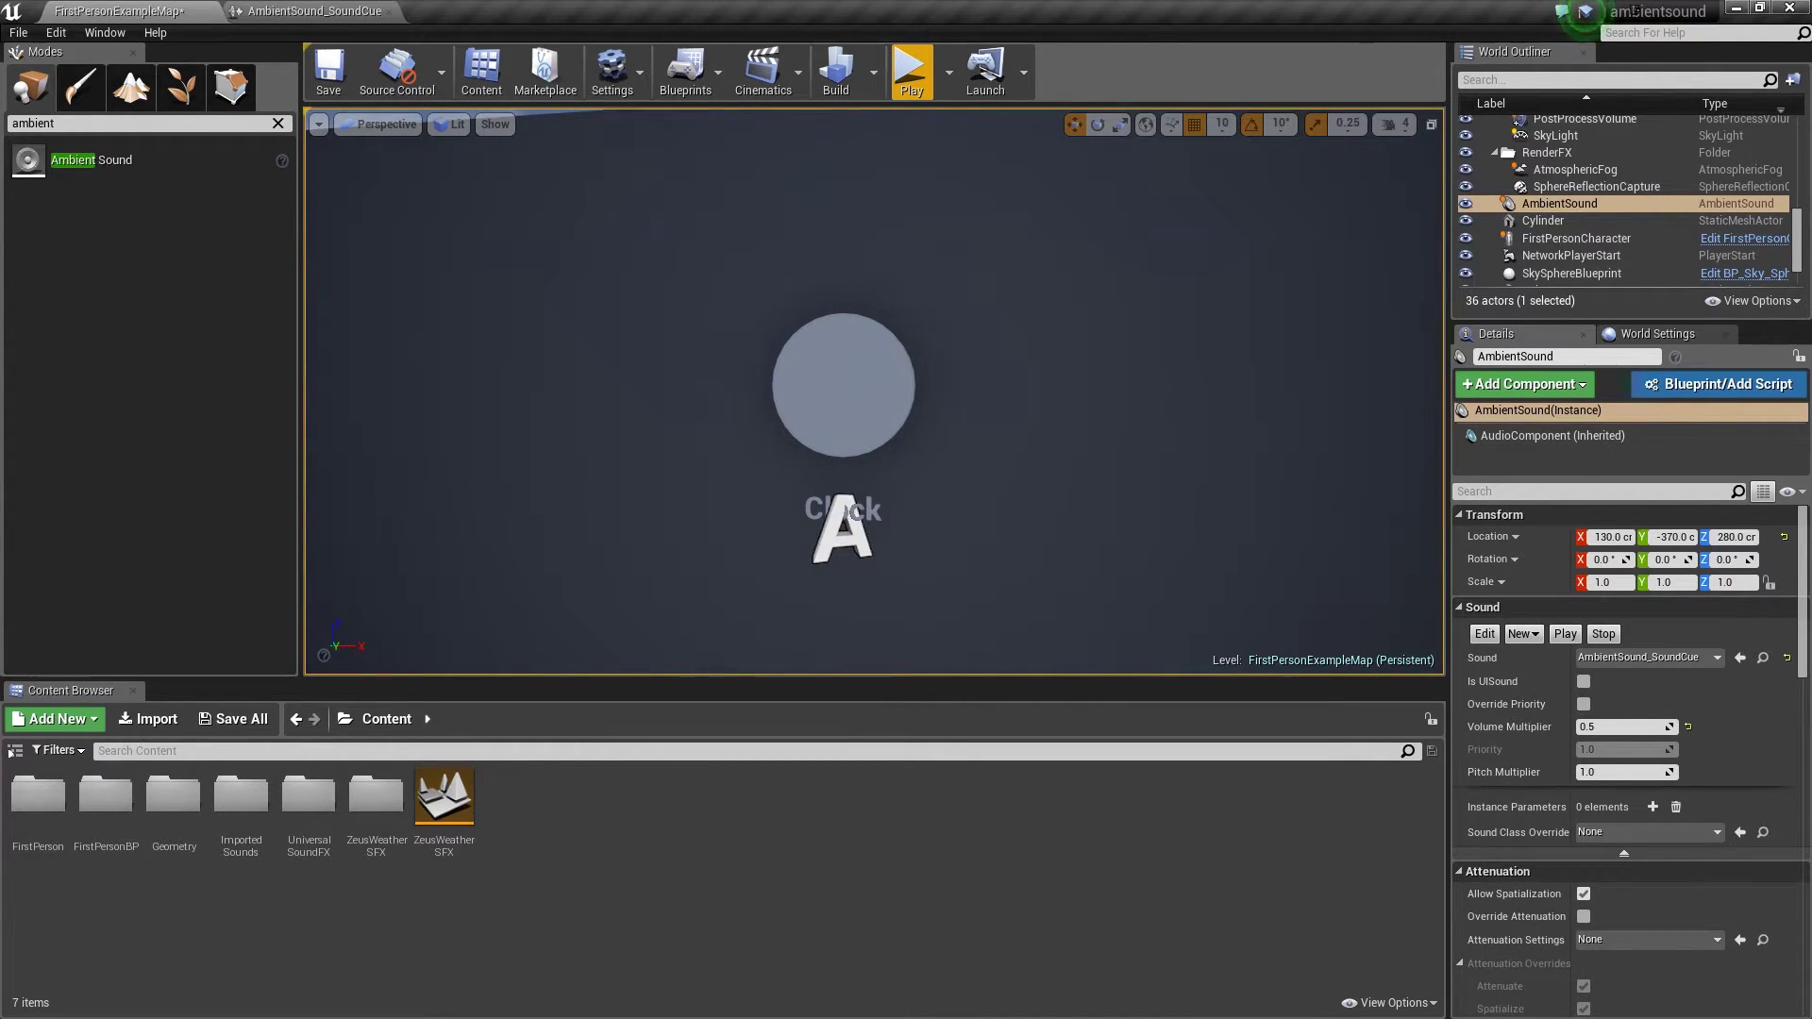
drag(92, 161, 821, 399)
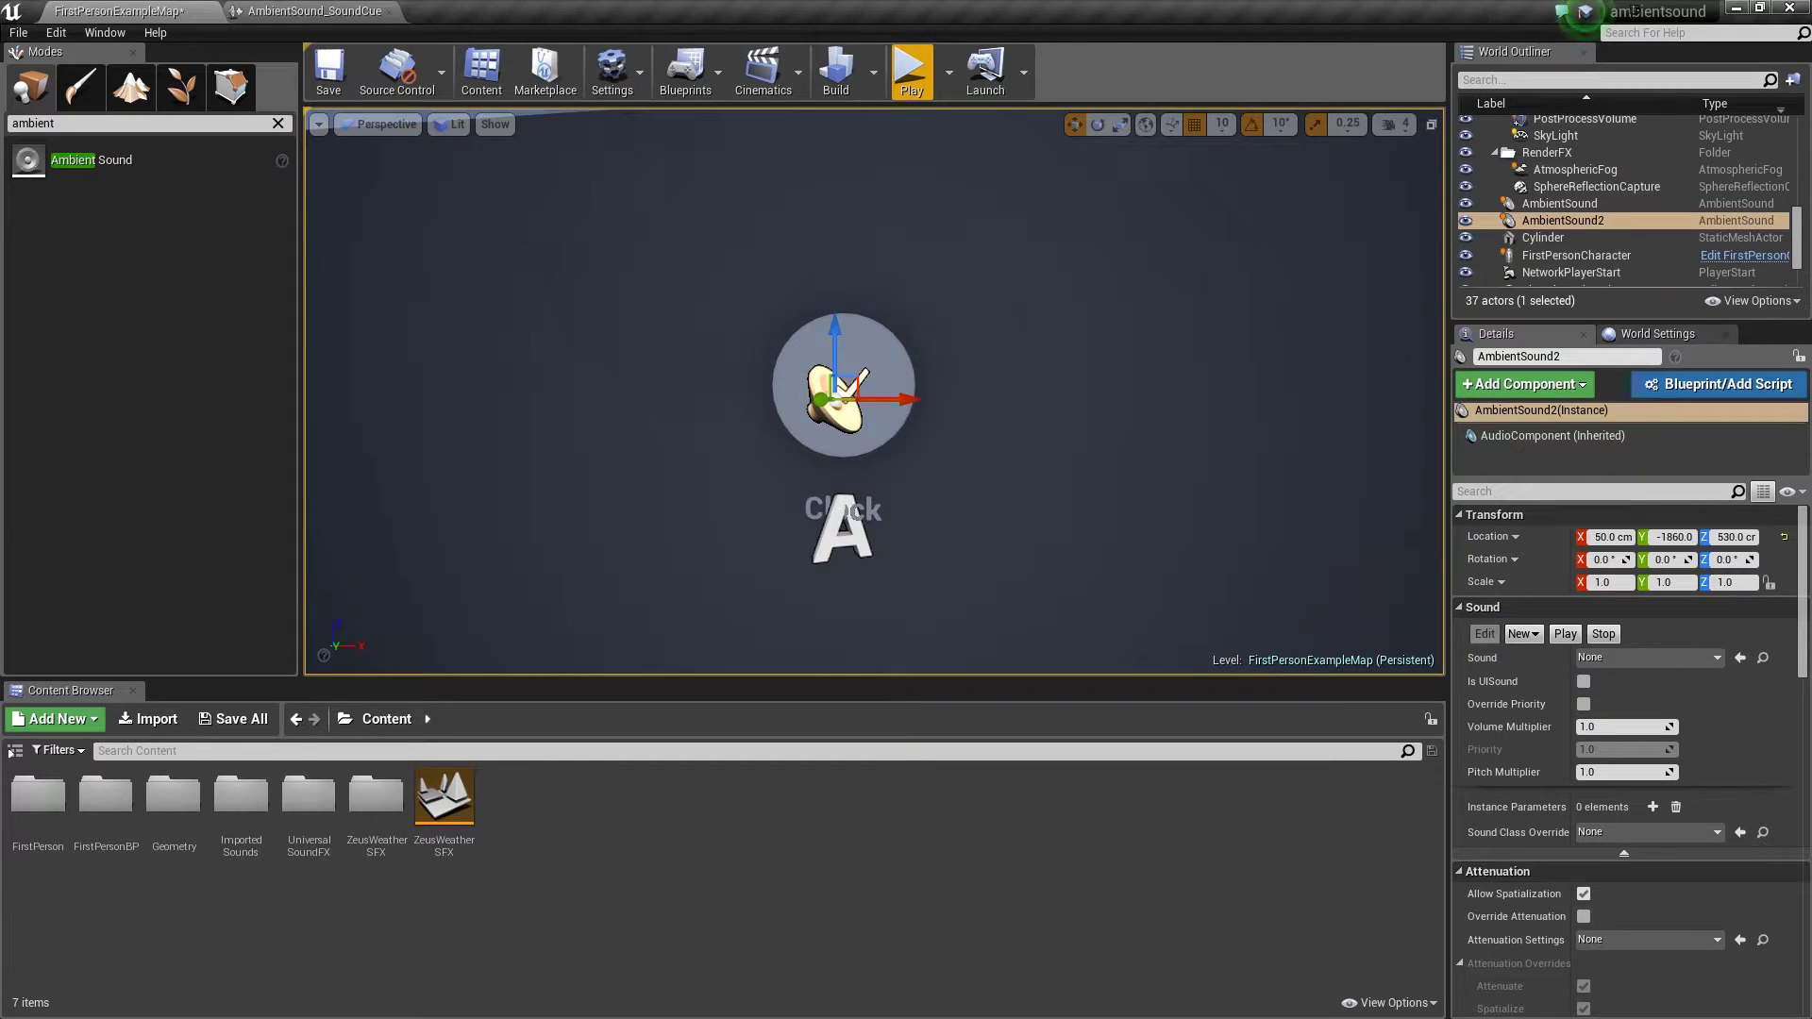
- Review the Clock_Ticking sound wave's settings in the ImportedSounds folder, and close its editor and the sound cue editor
click(148, 719)
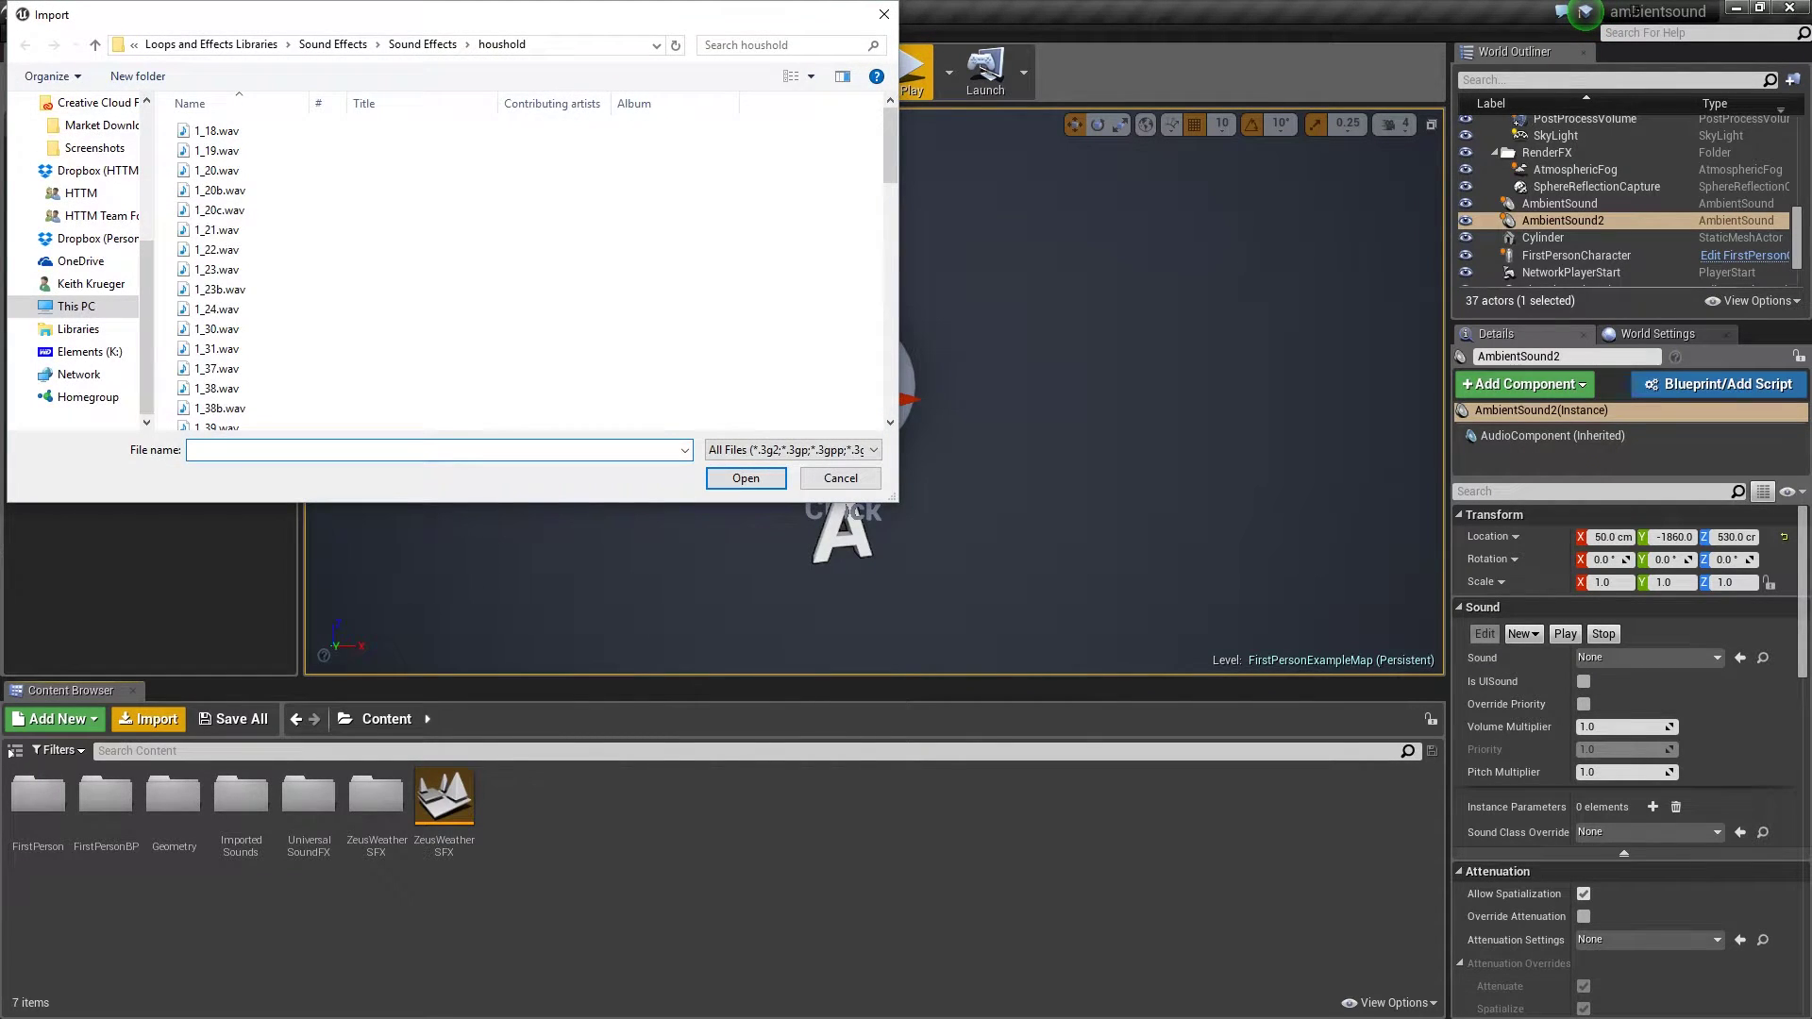
click(840, 478)
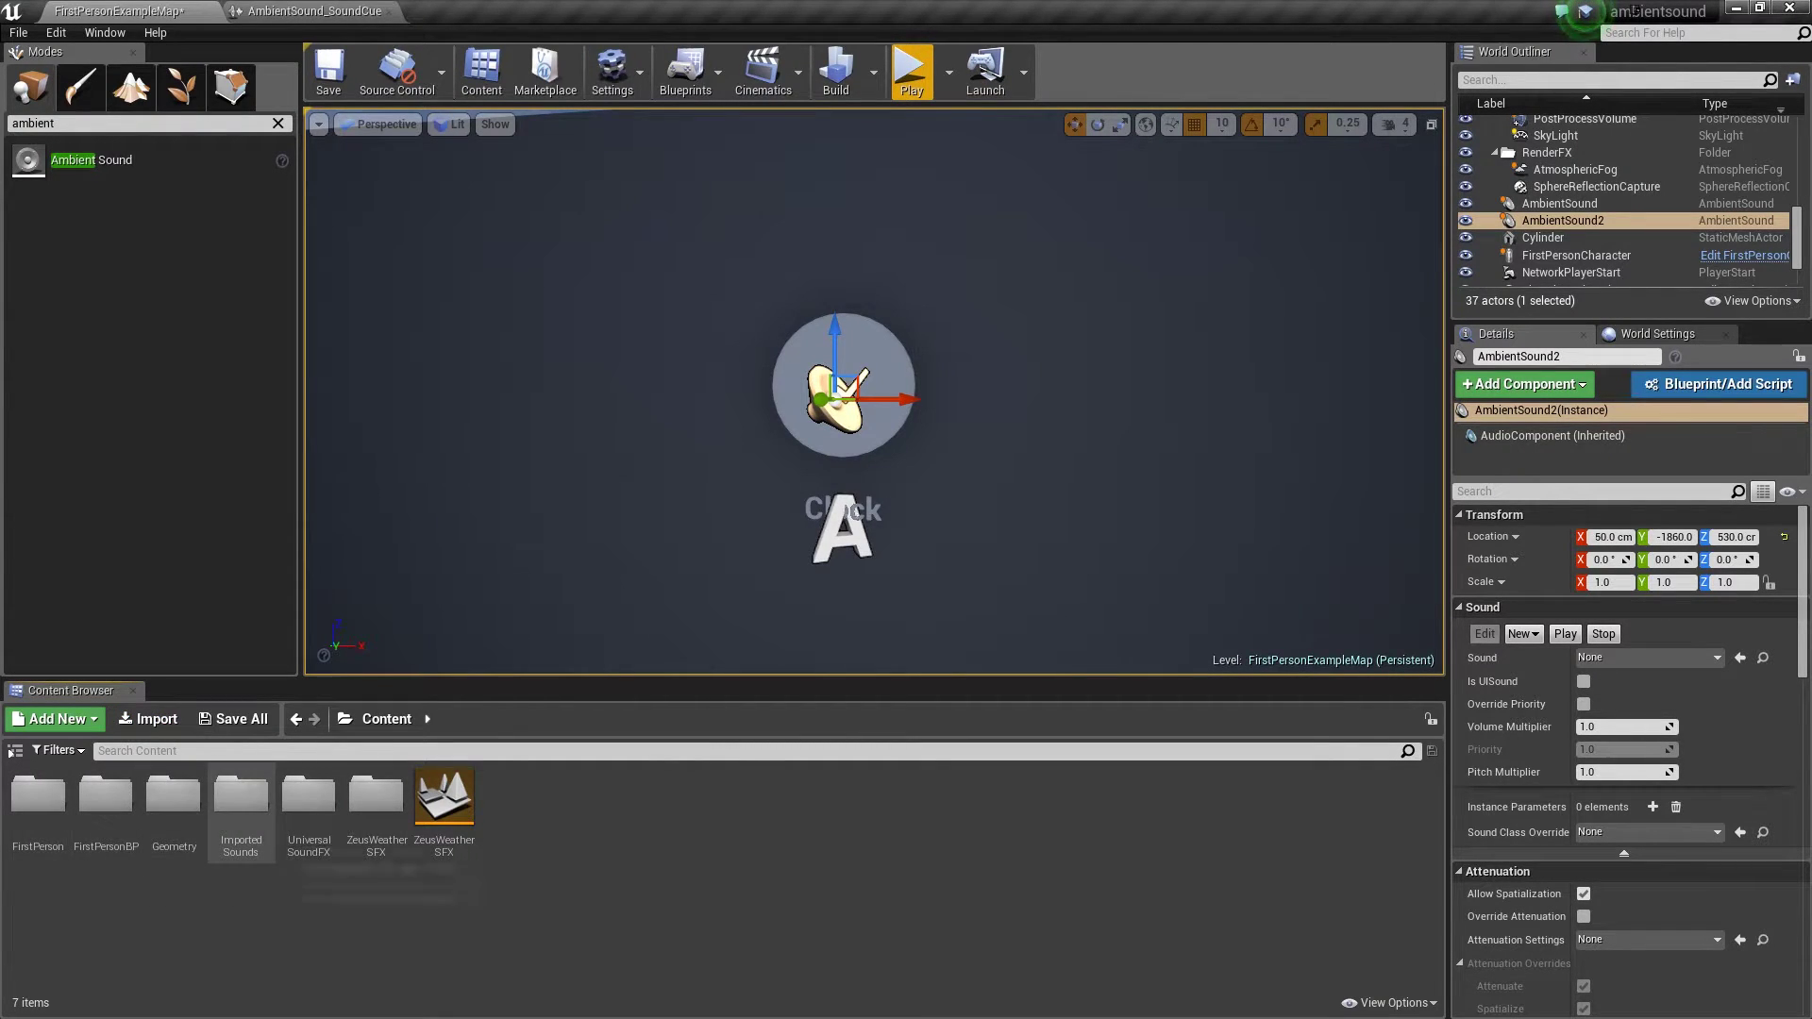
double_click(241, 802)
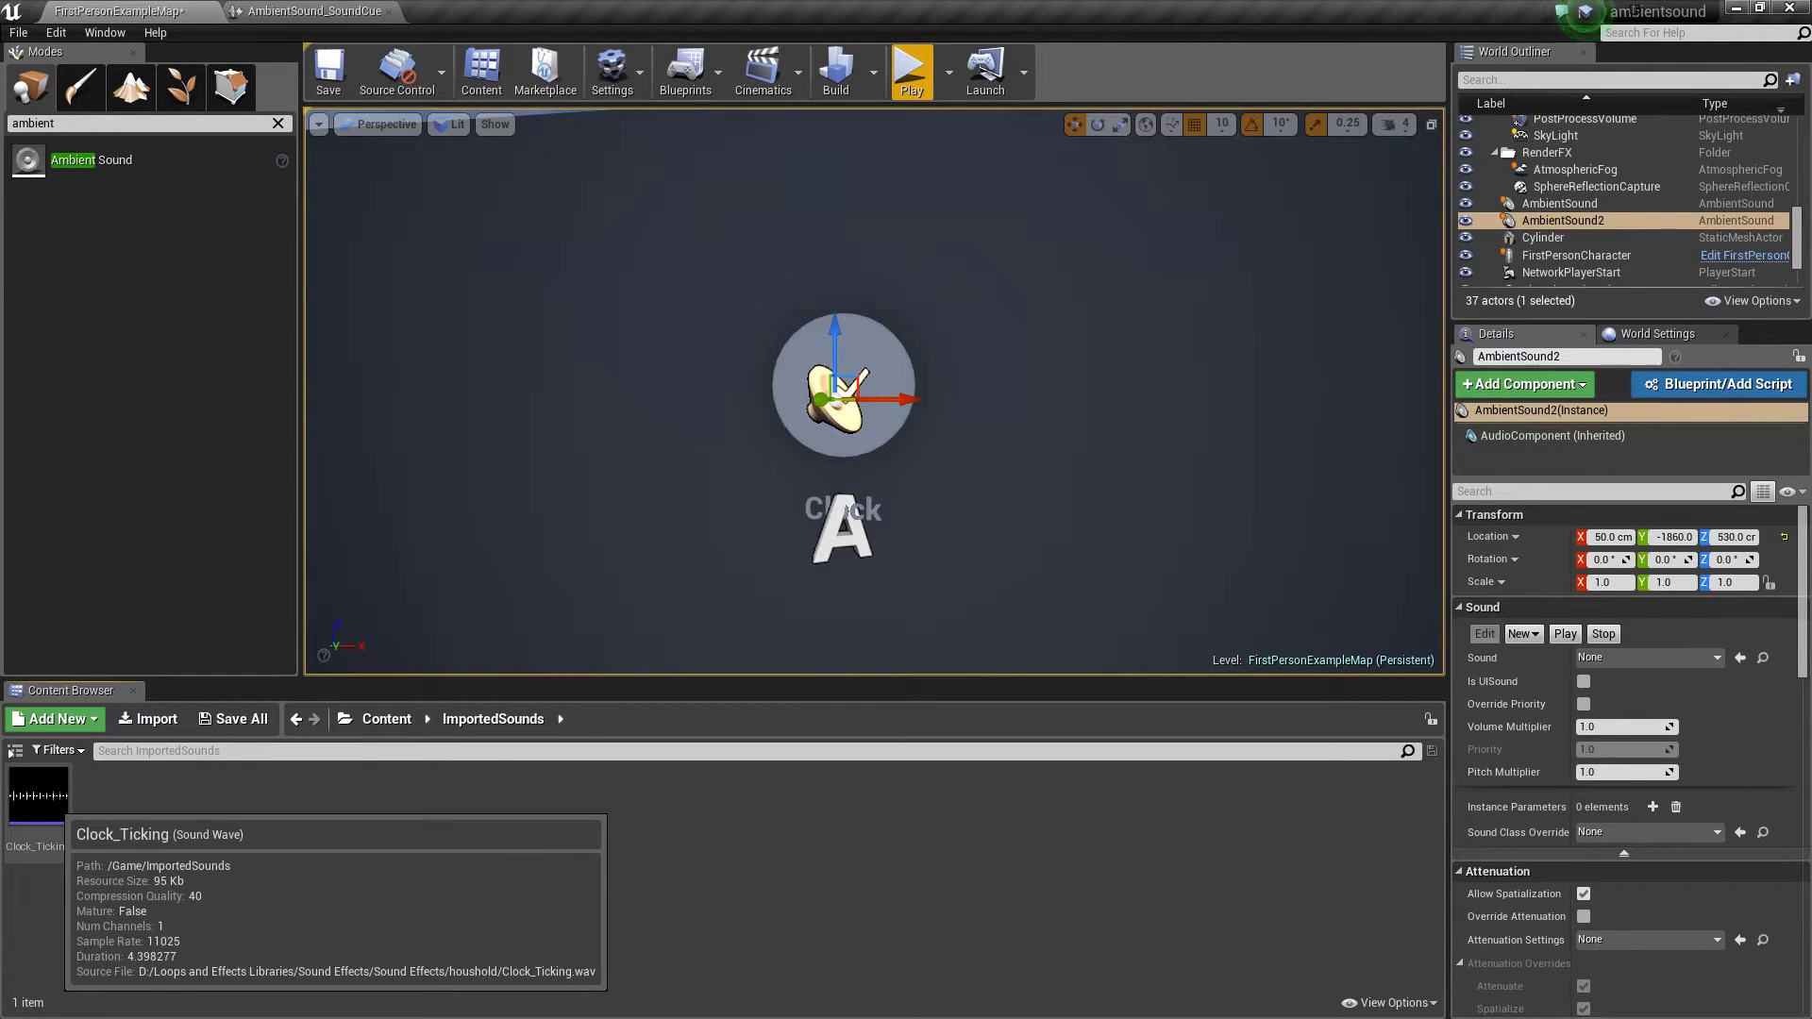
double_click(38, 798)
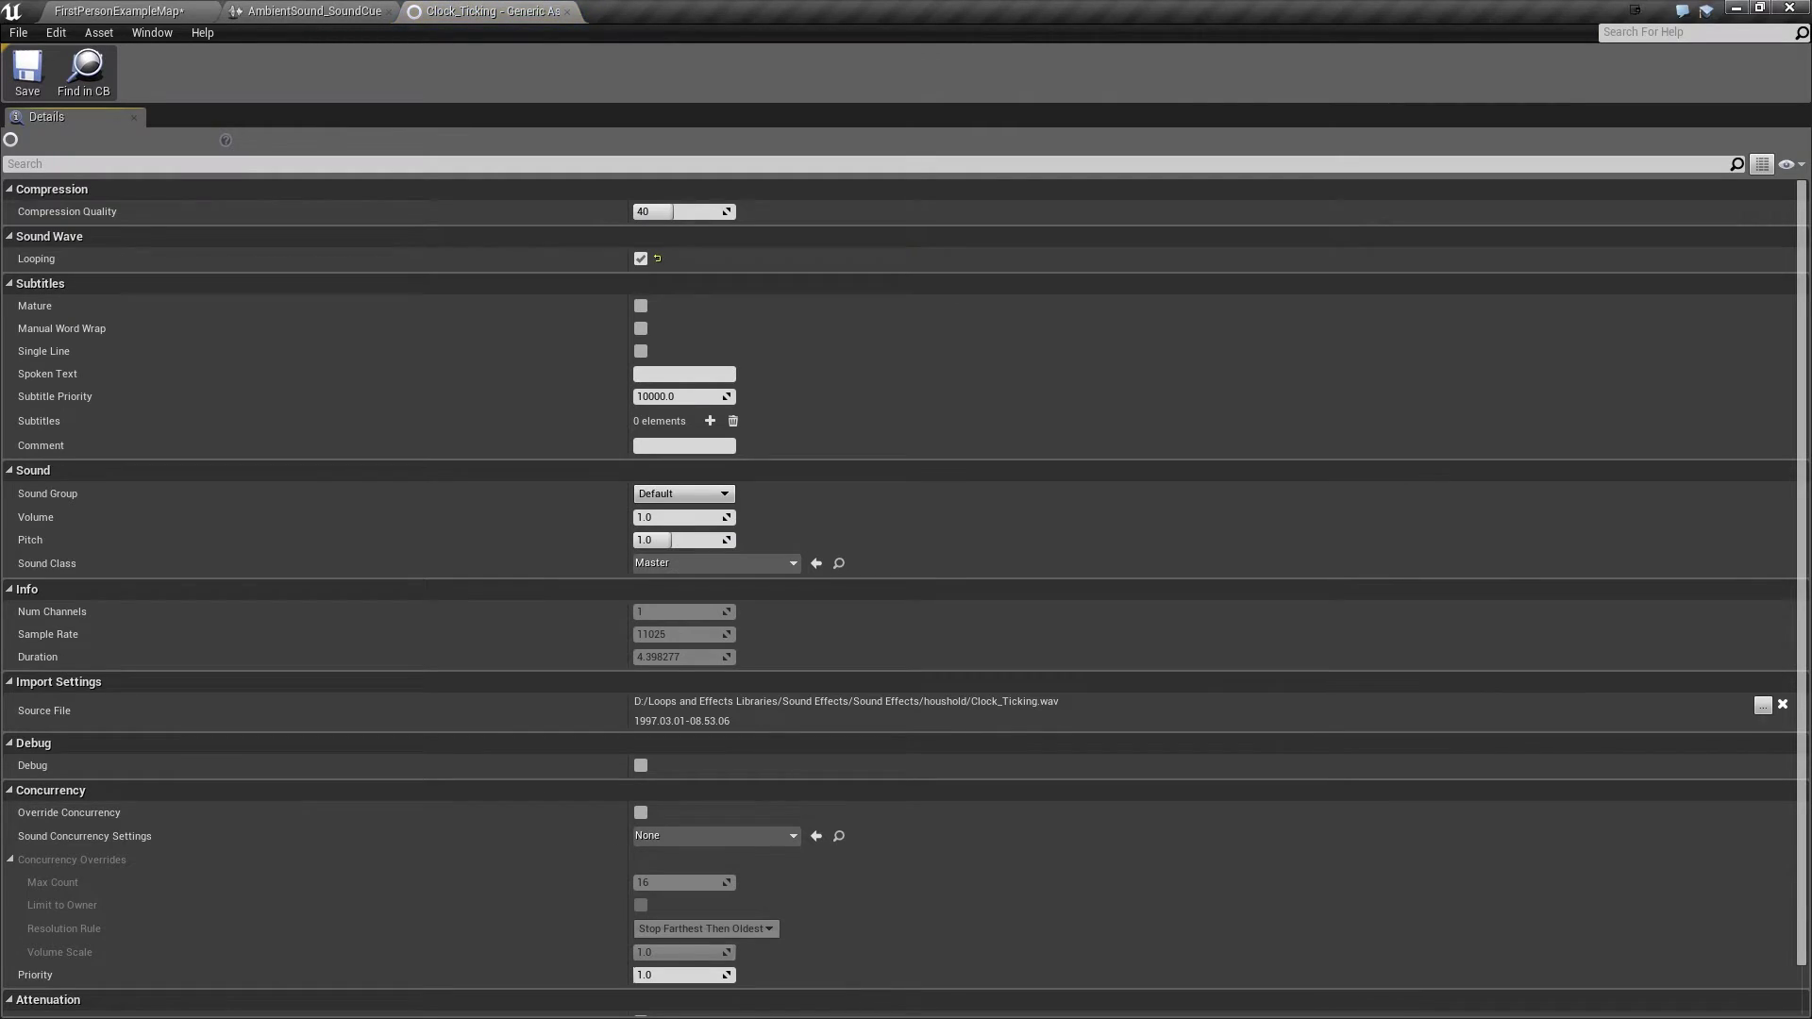
scroll(906, 595, down, 1)
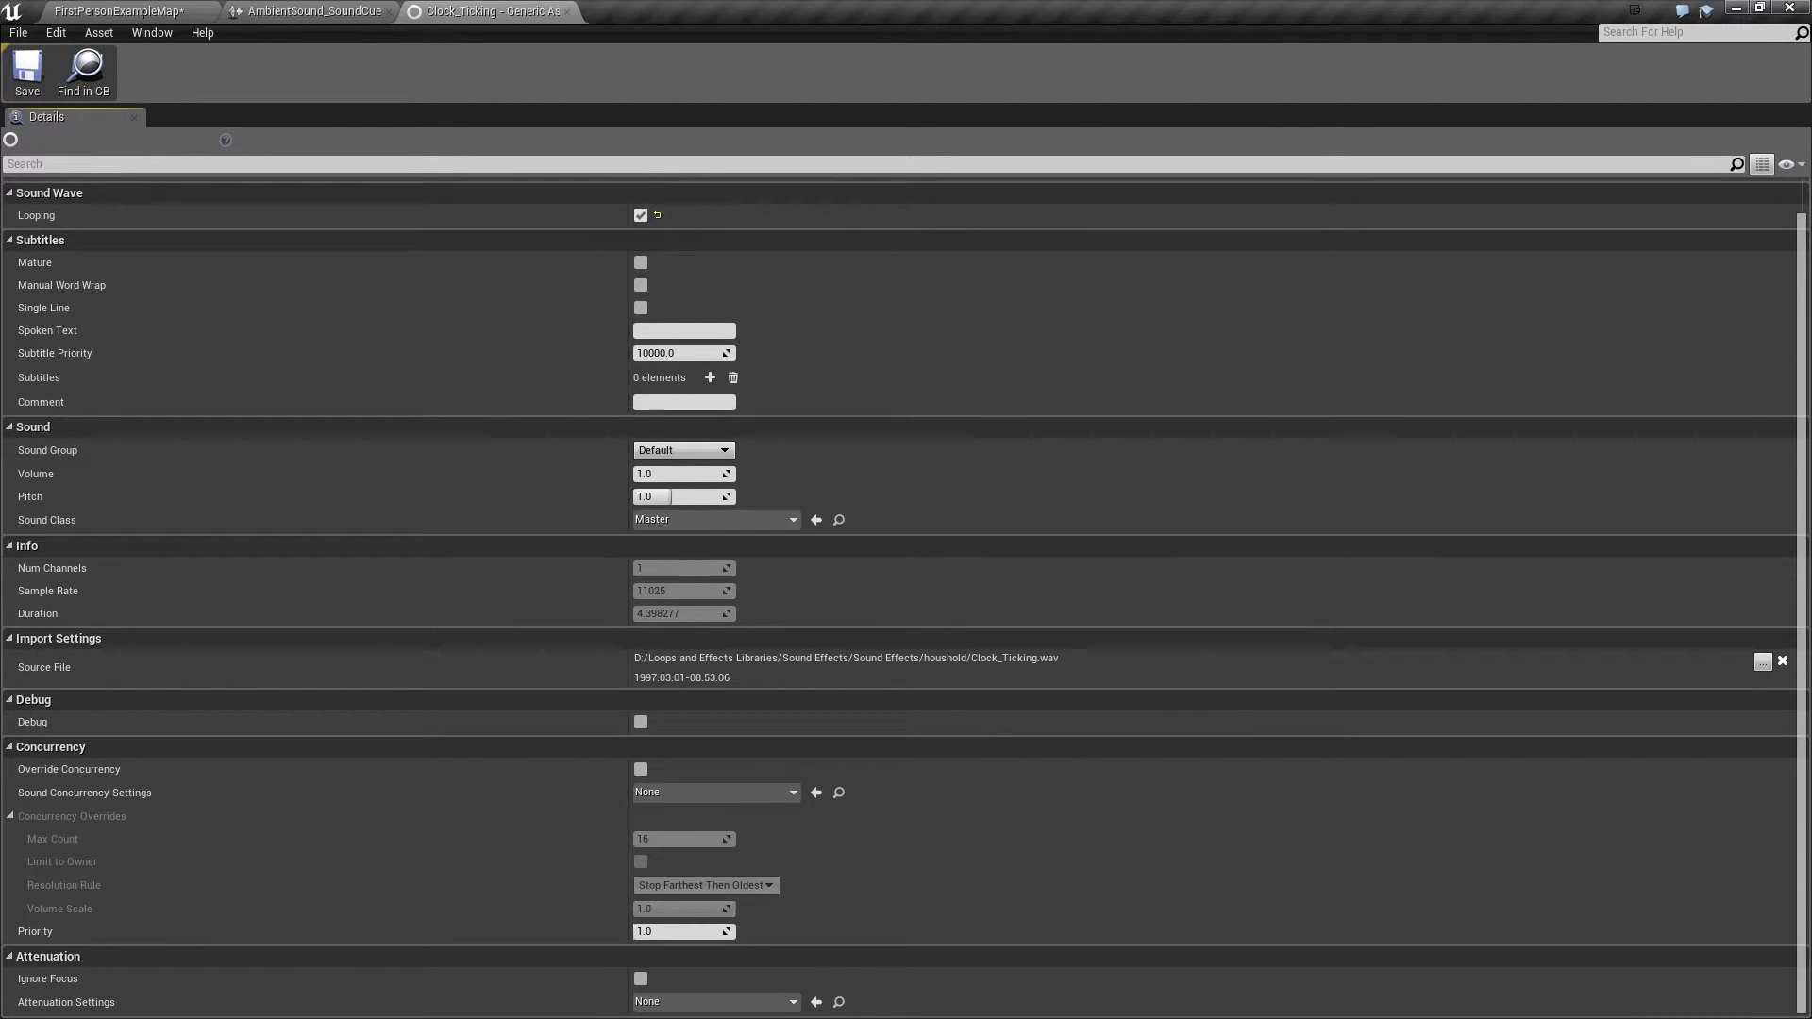
scroll(906, 594, up, 1)
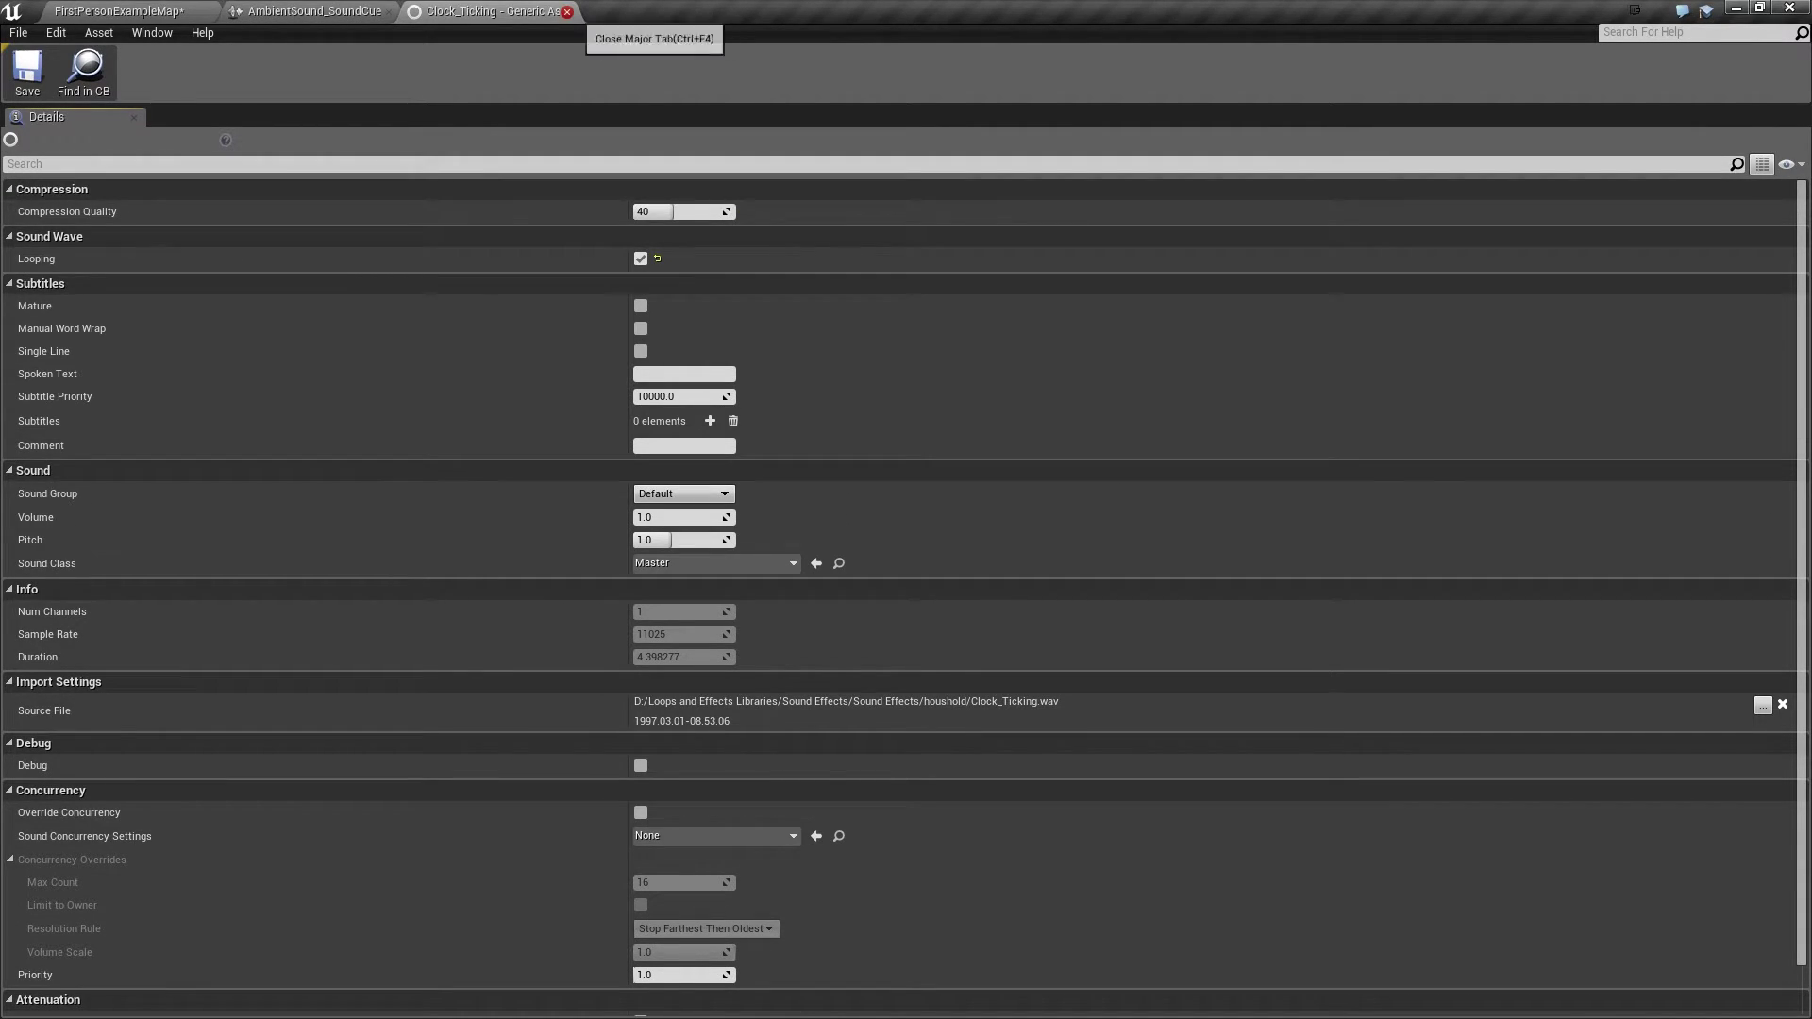
click(568, 11)
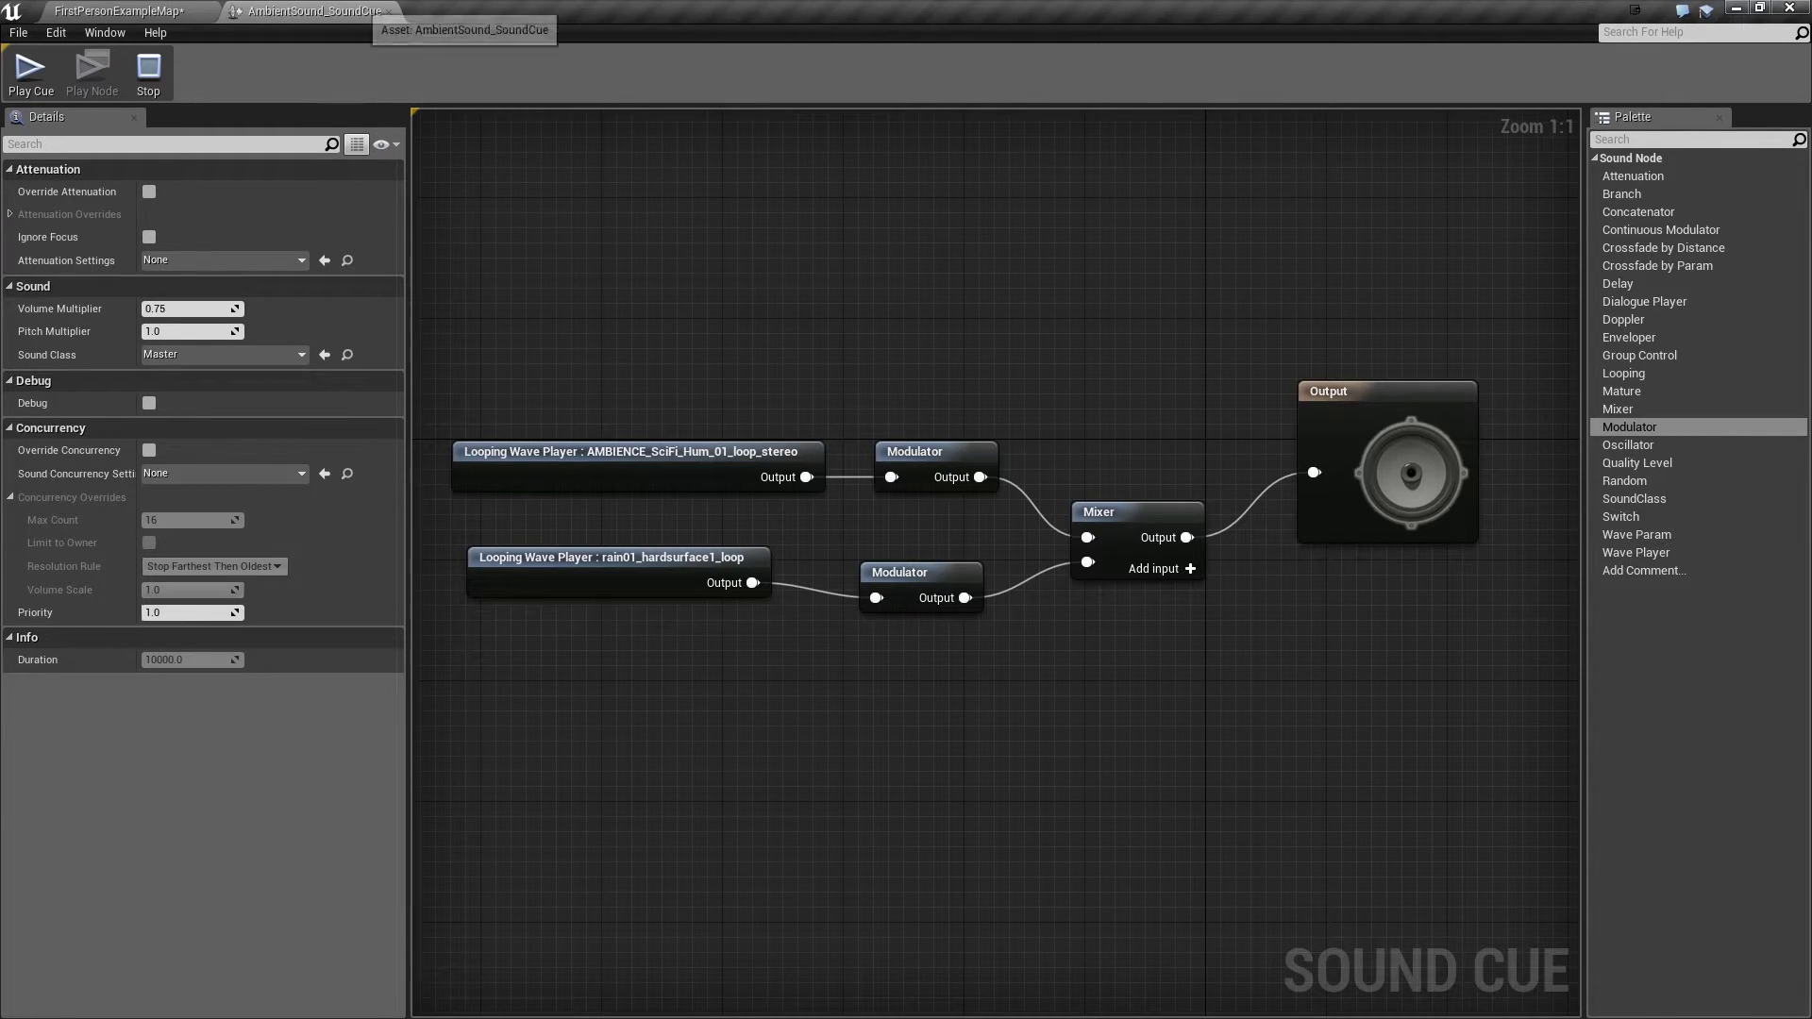
click(388, 11)
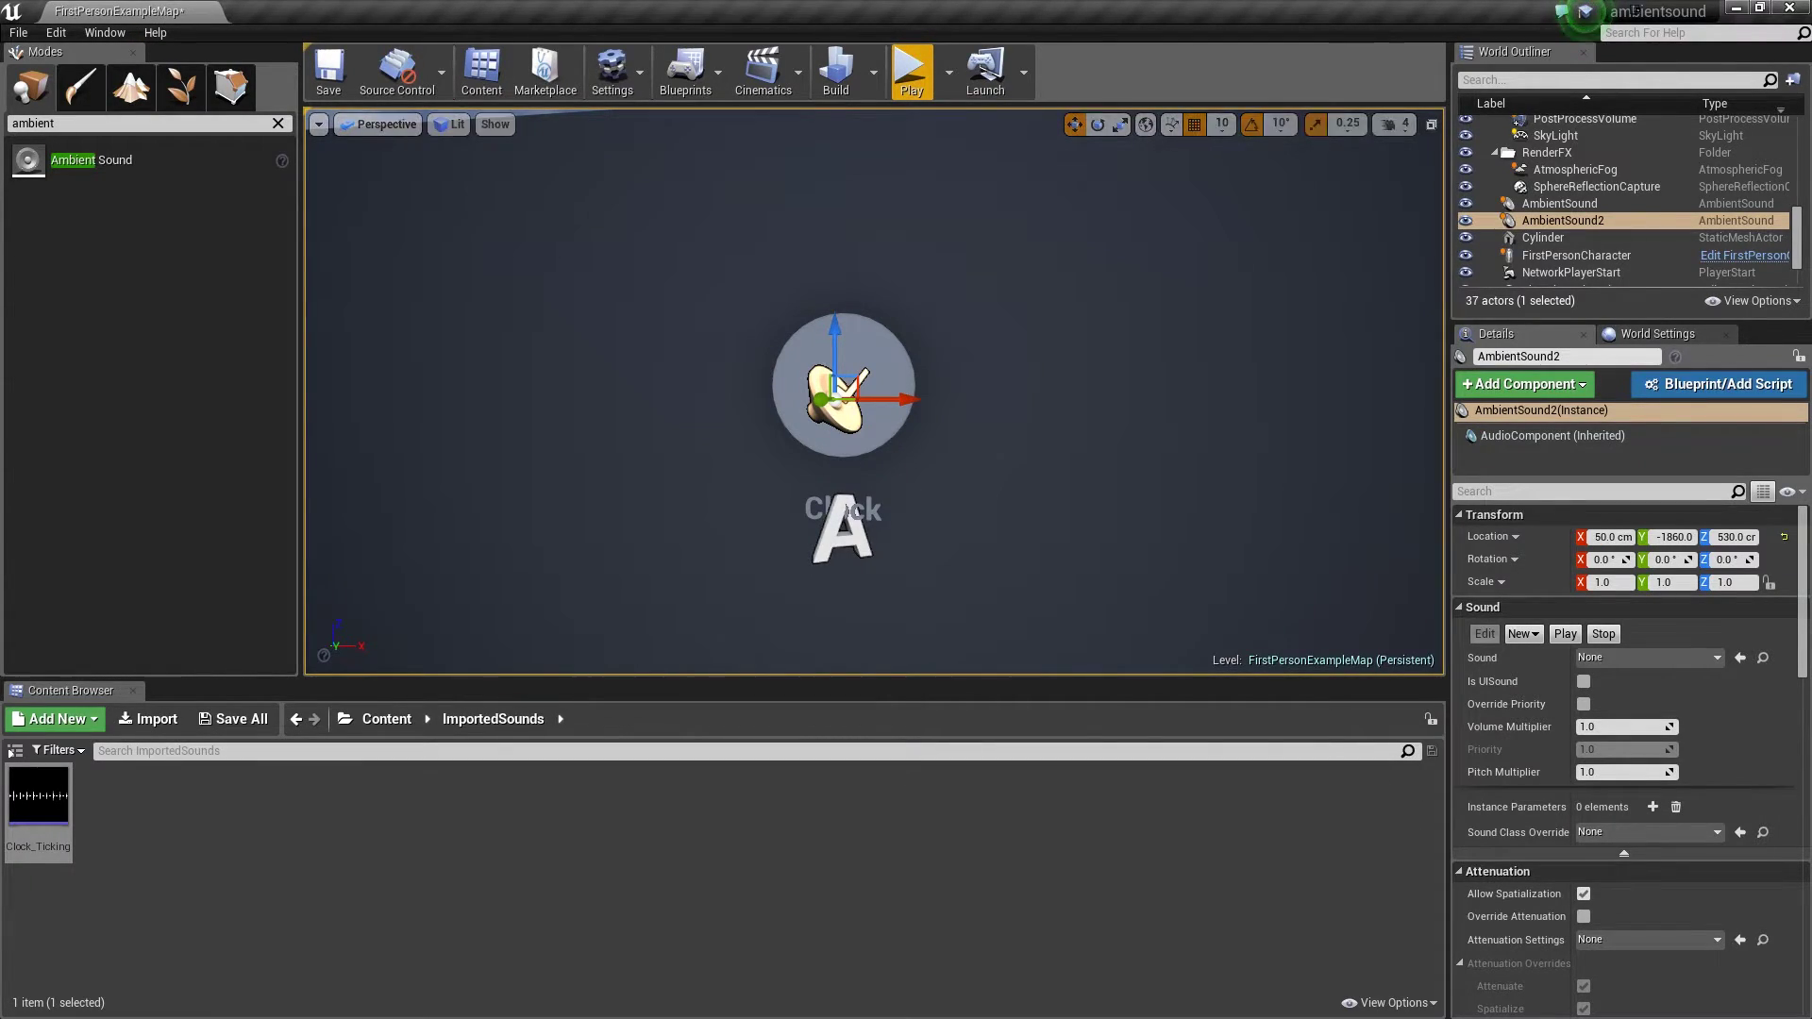
- Assign the Clock_Ticking sound wave as the sound of the ambient sound actor on the clock
scroll(874, 392, down, 3)
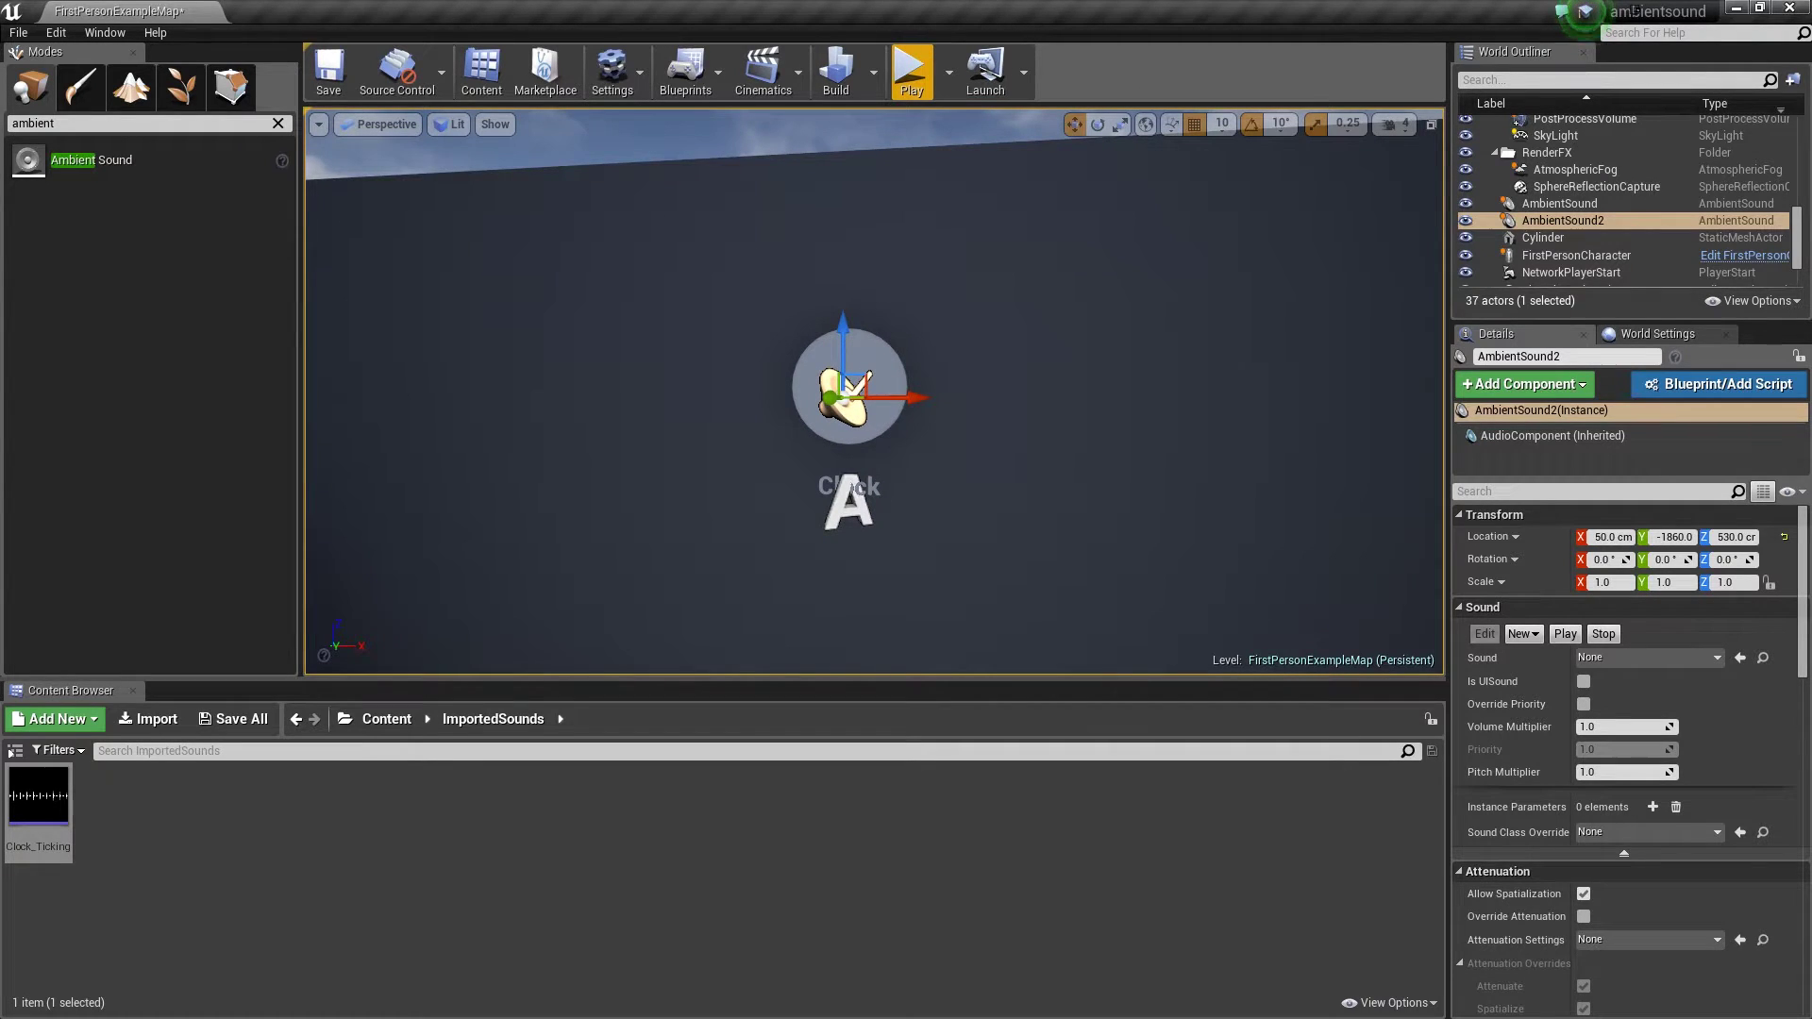
click(1661, 657)
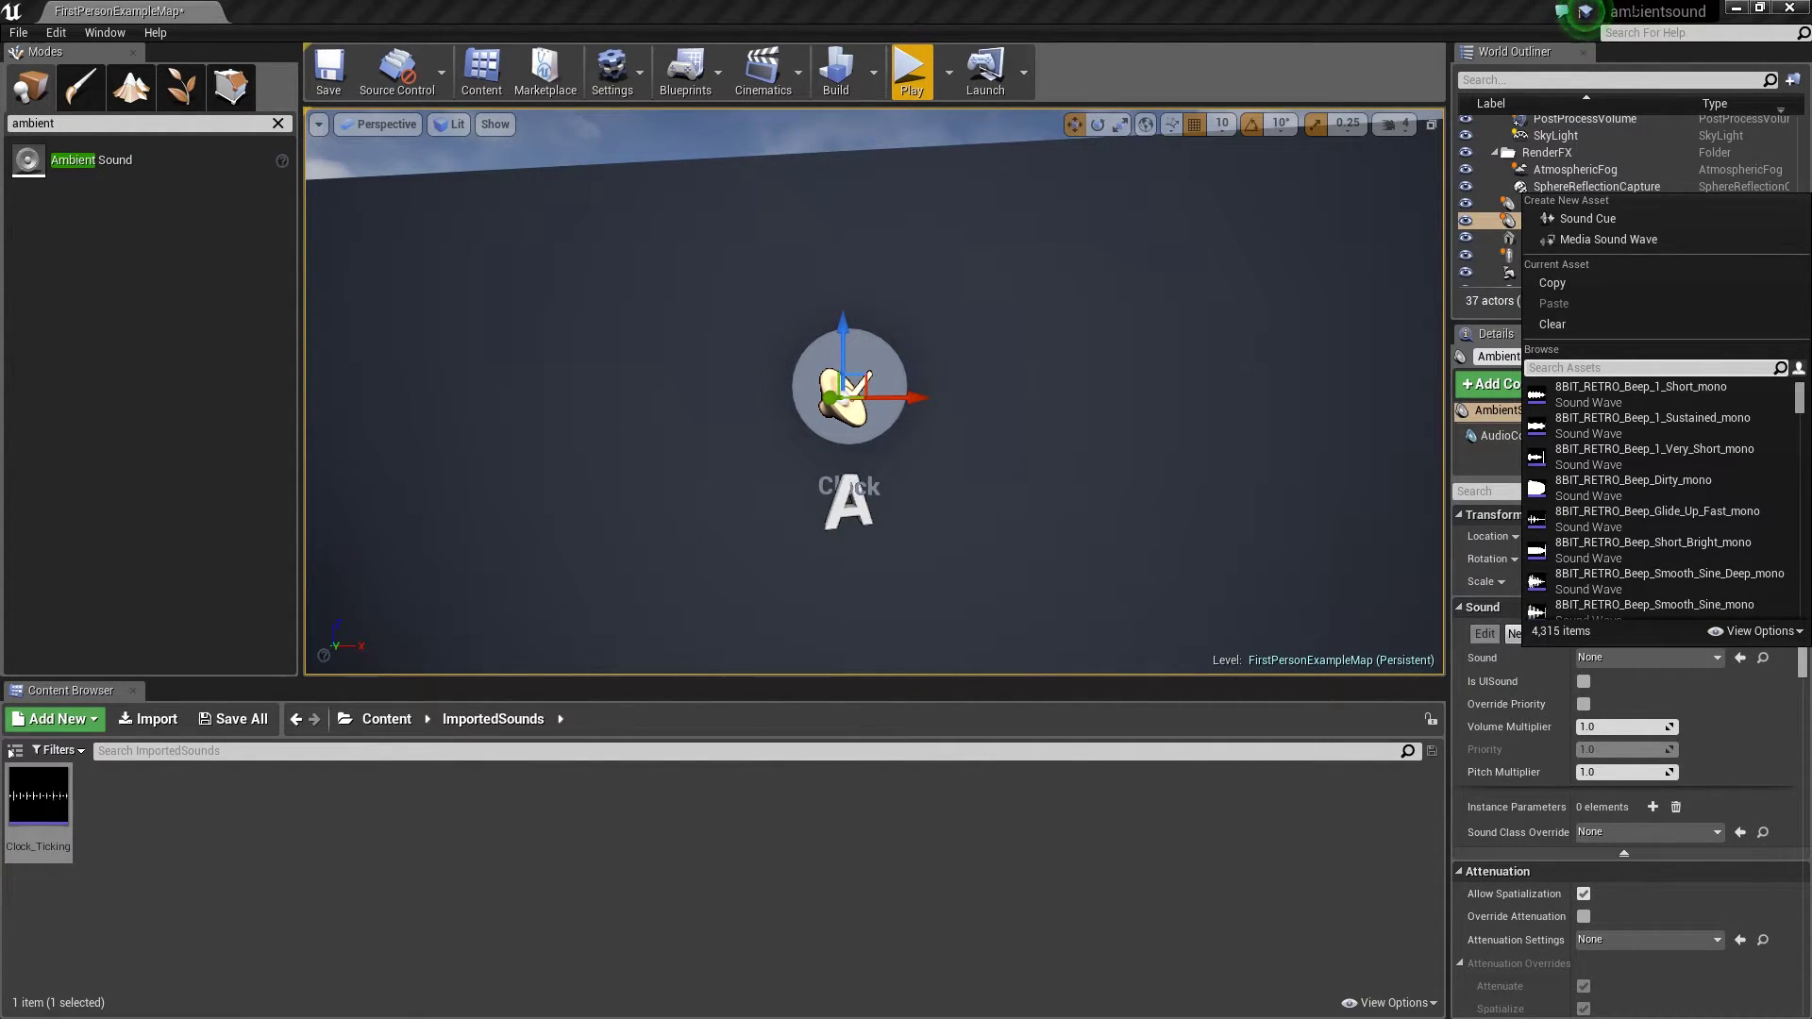
text(clock)
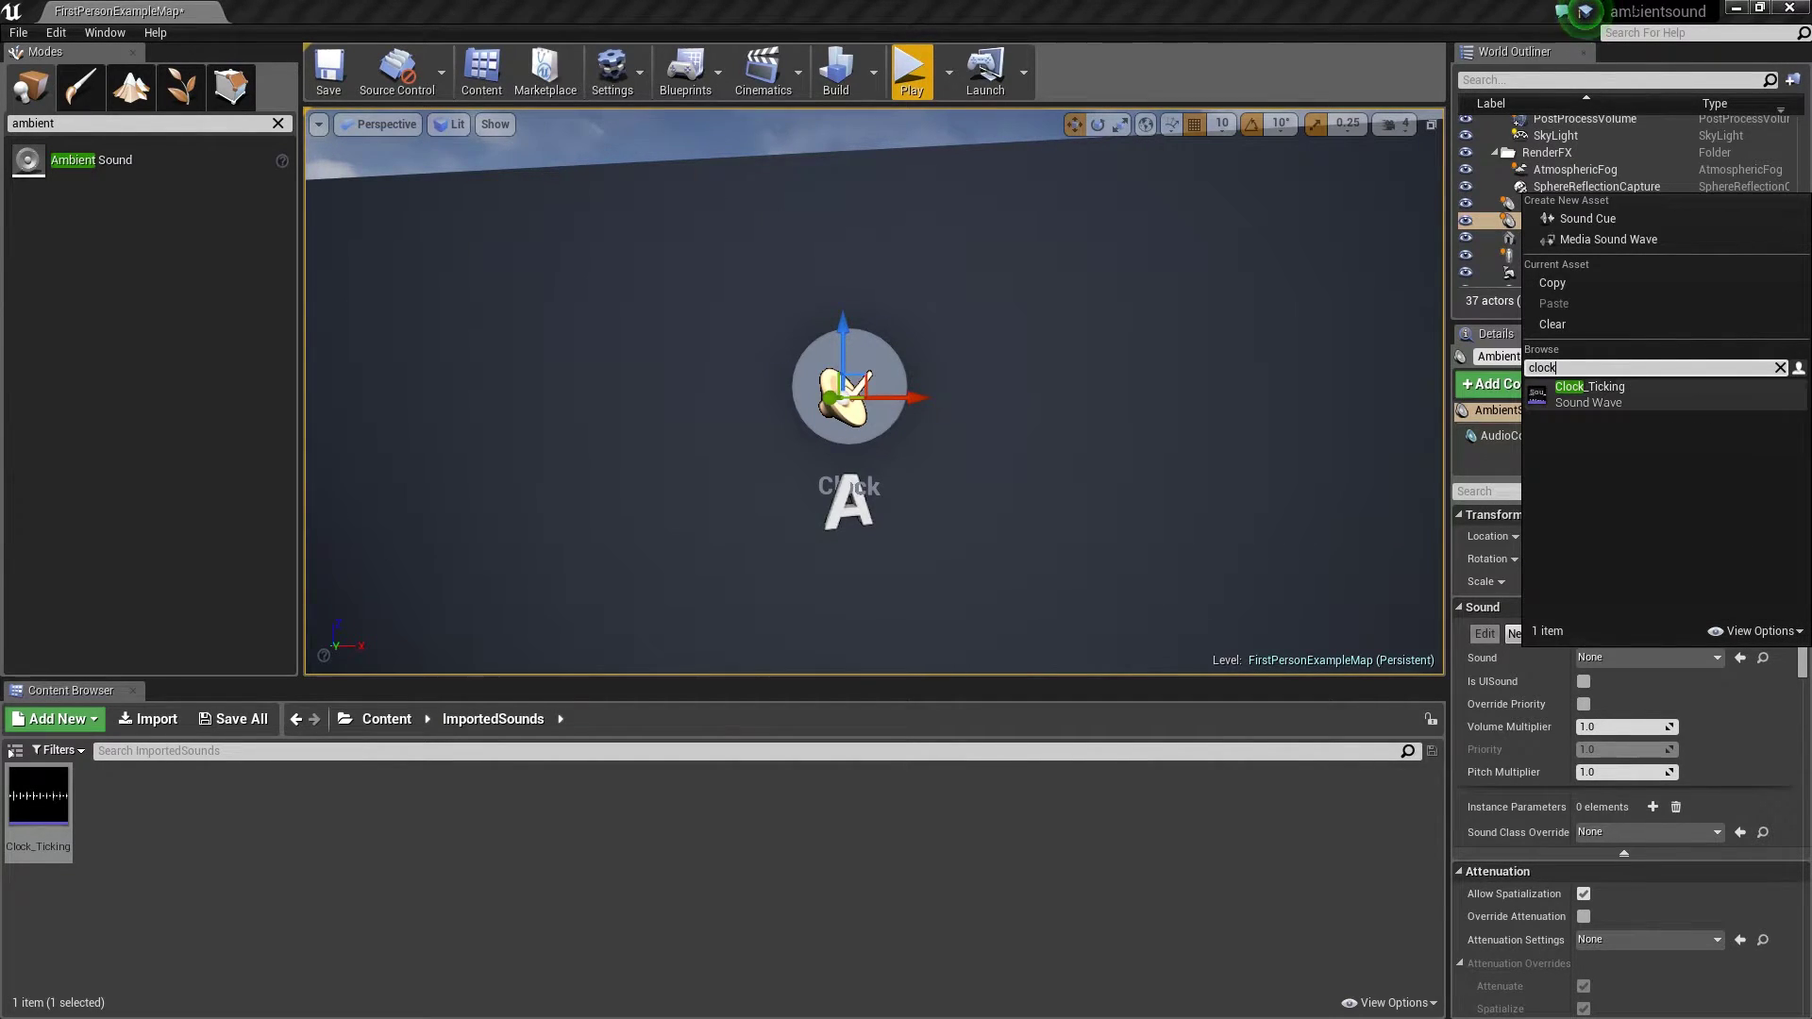
click(1589, 393)
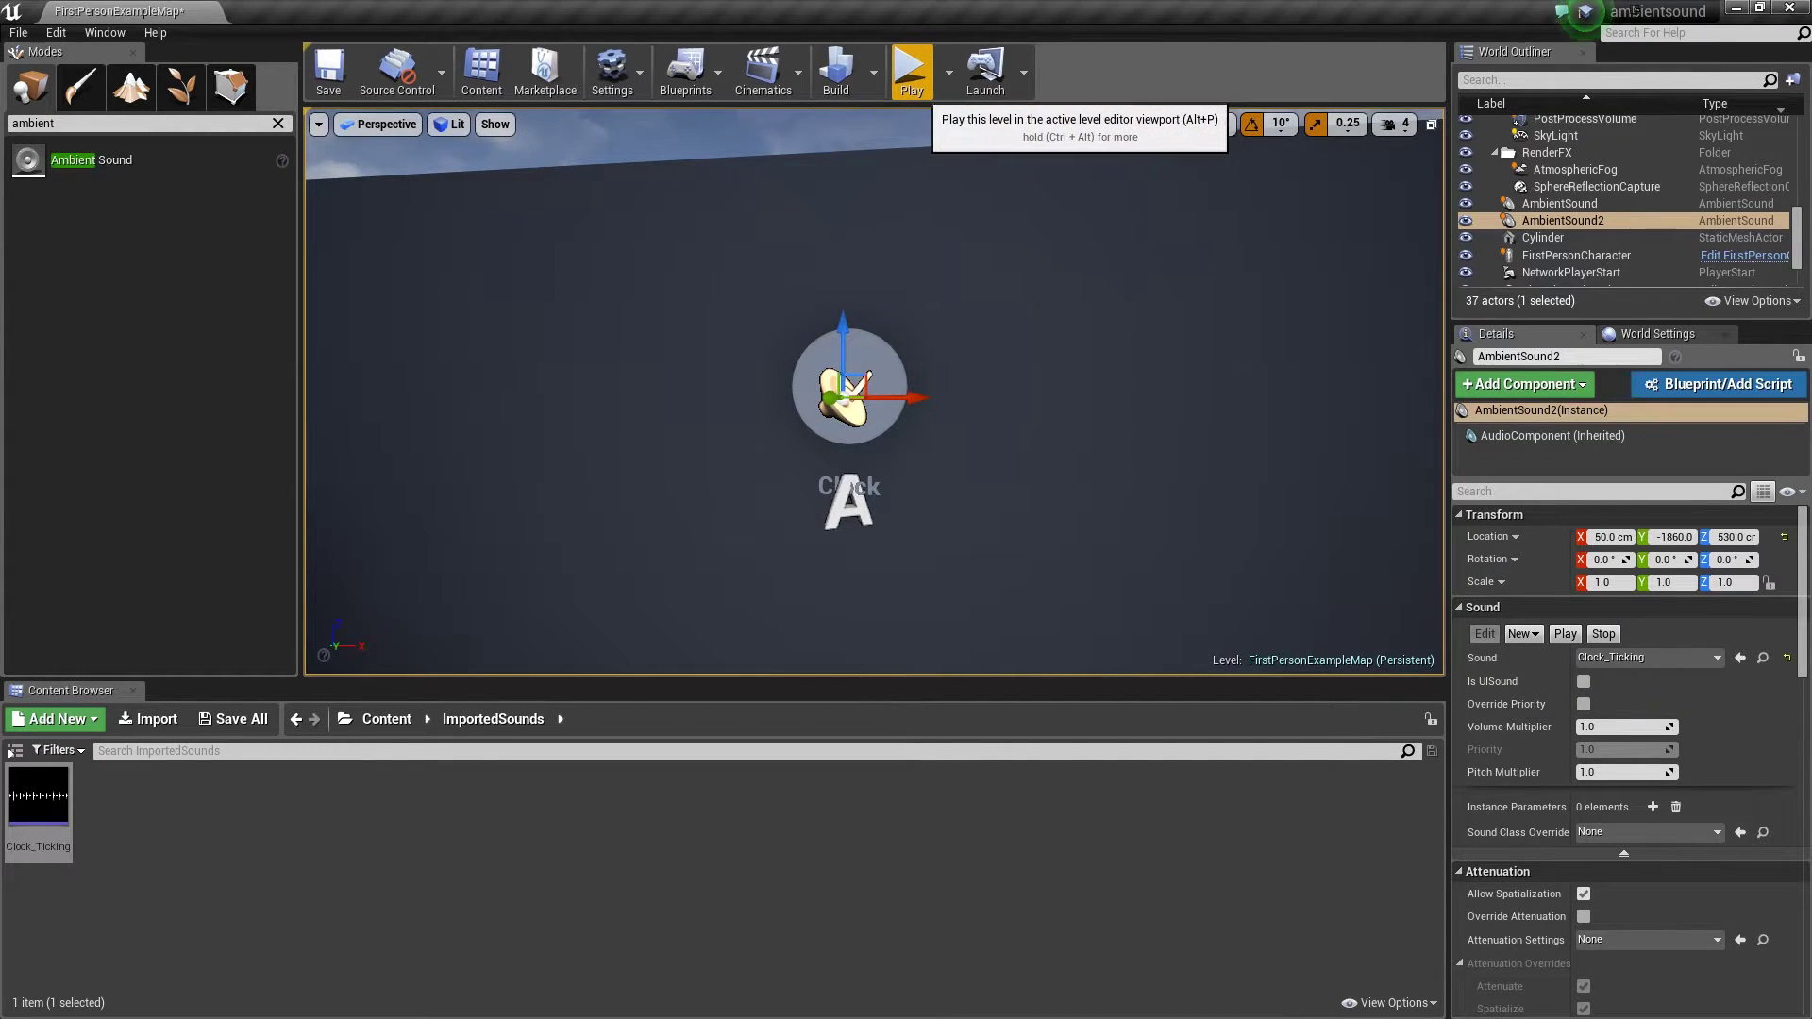
- Play-test the level briefly to hear the clock ticking, and bring the clock's ambient sound actor back into view
click(911, 71)
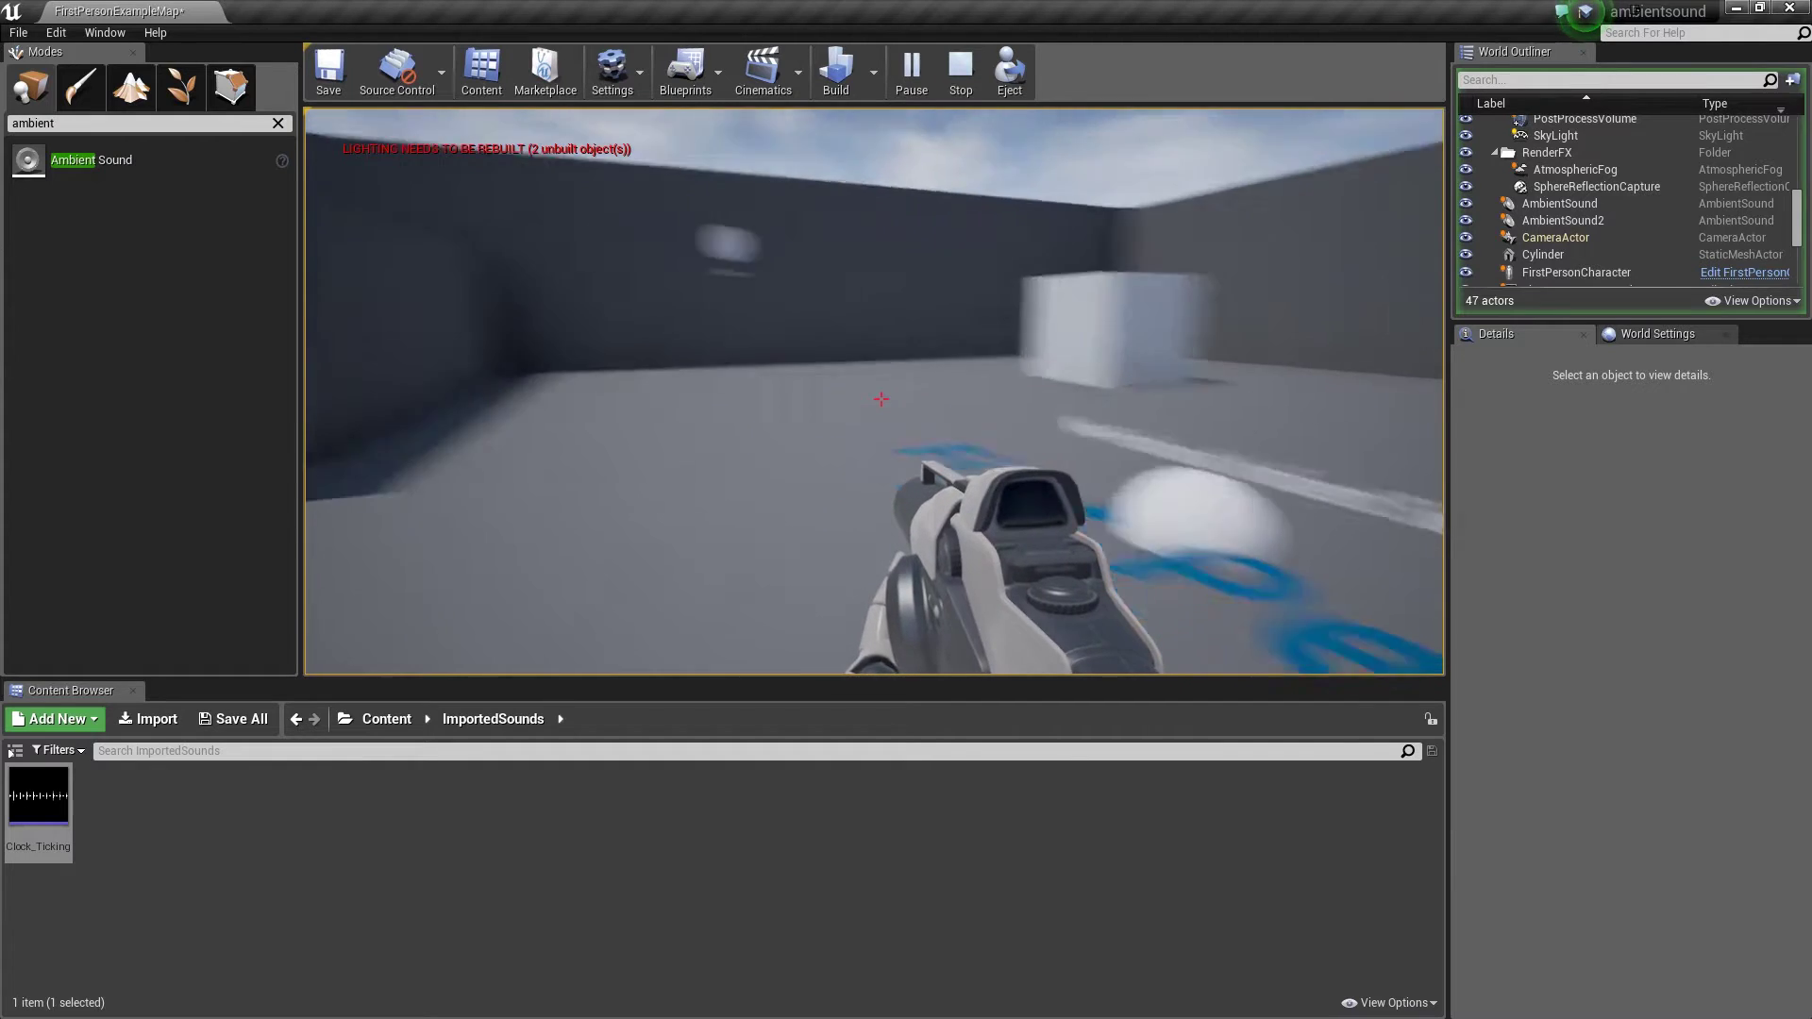
key(Escape)
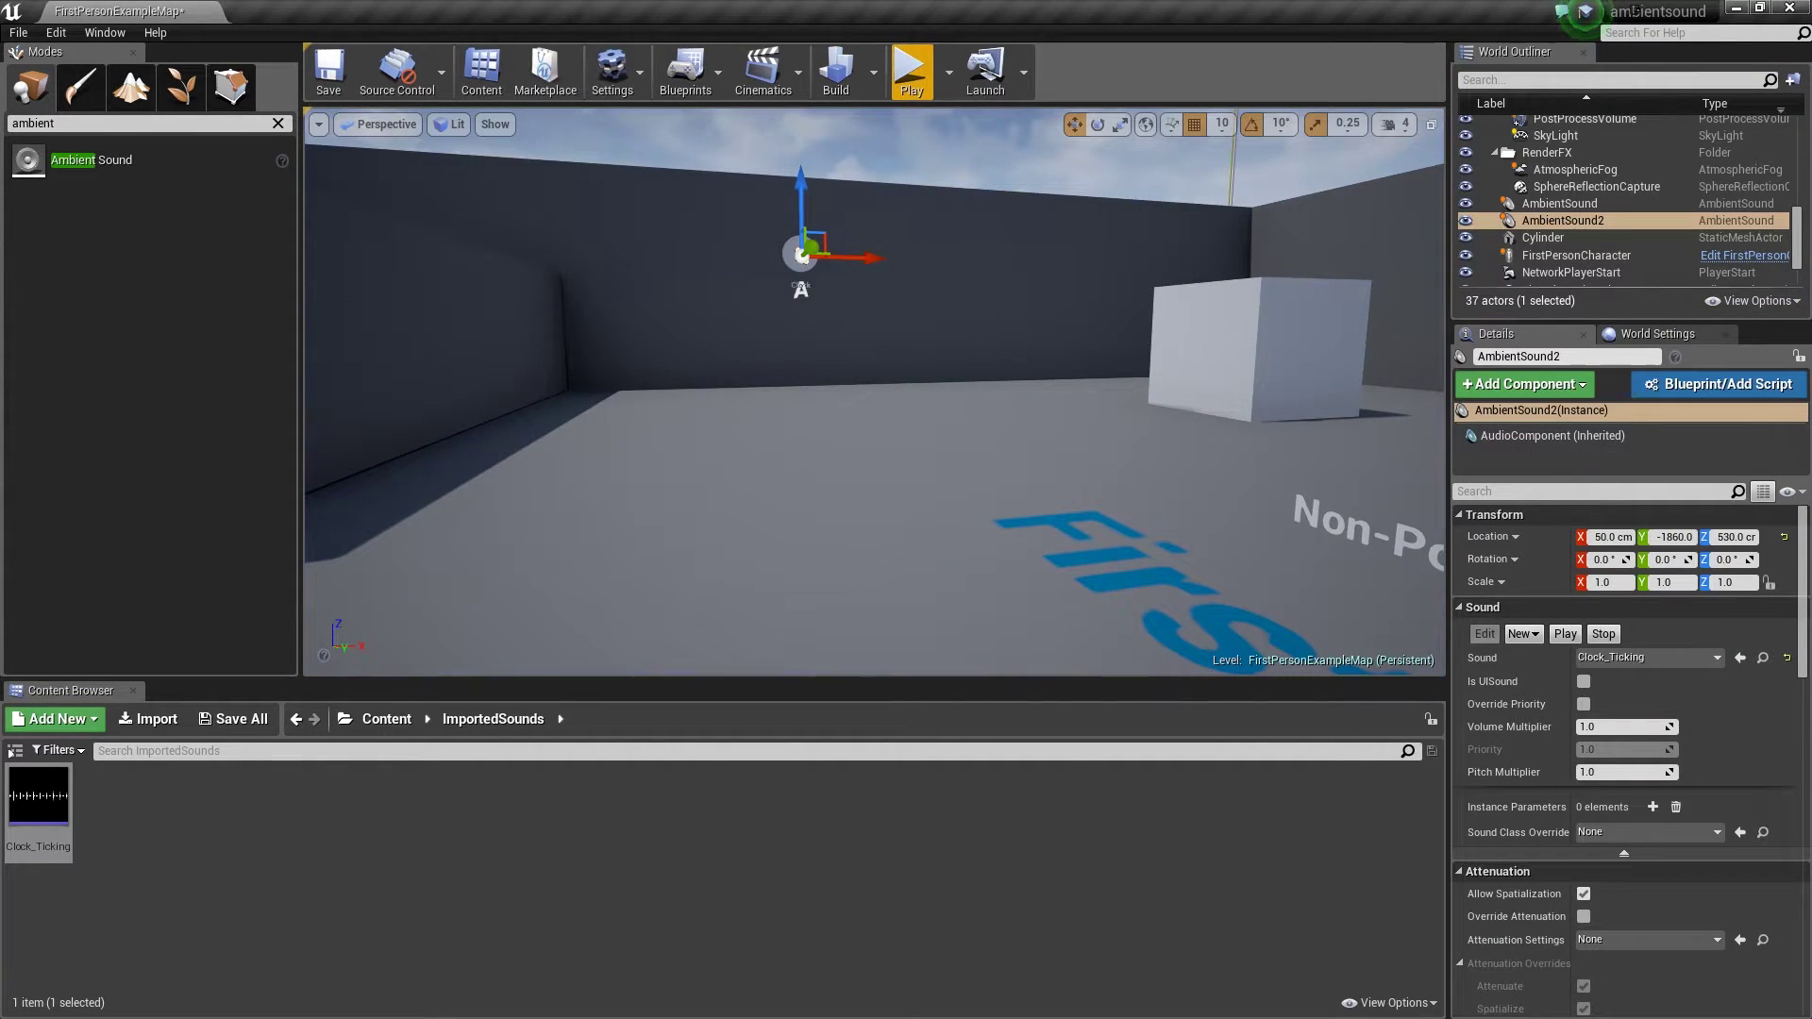
right_drag(849, 260, 793, 113)
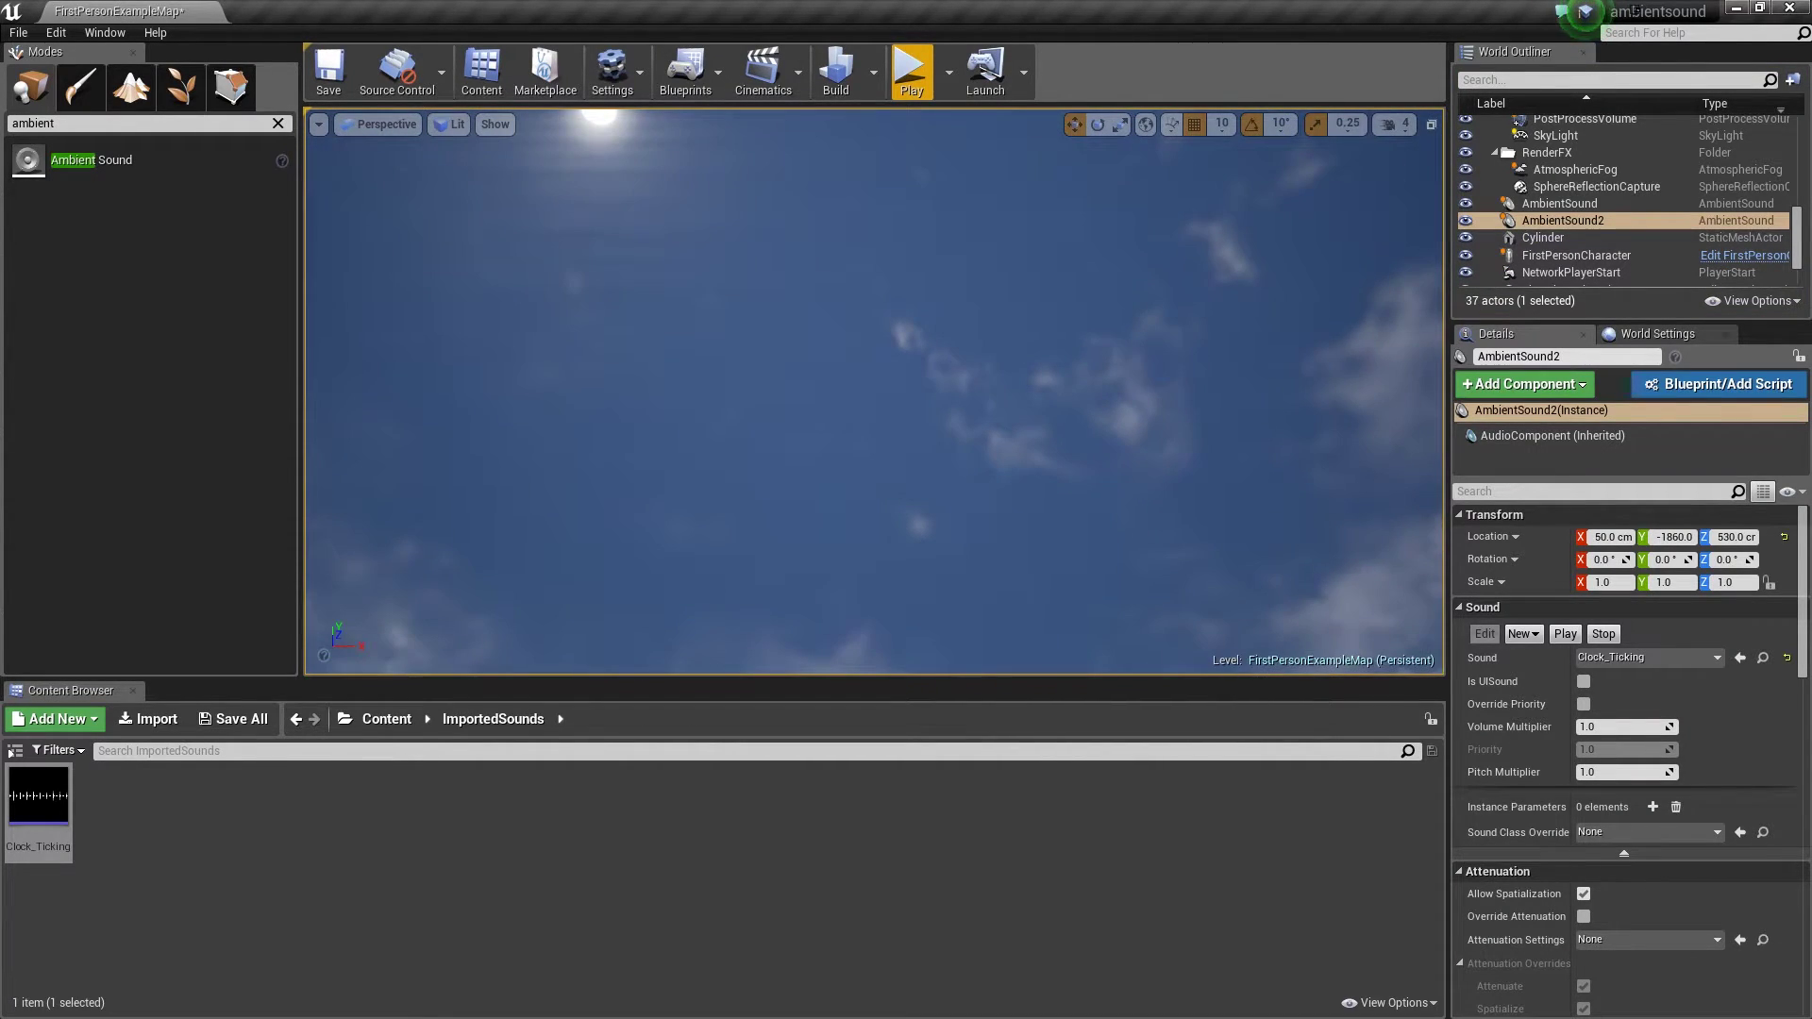
key(f)
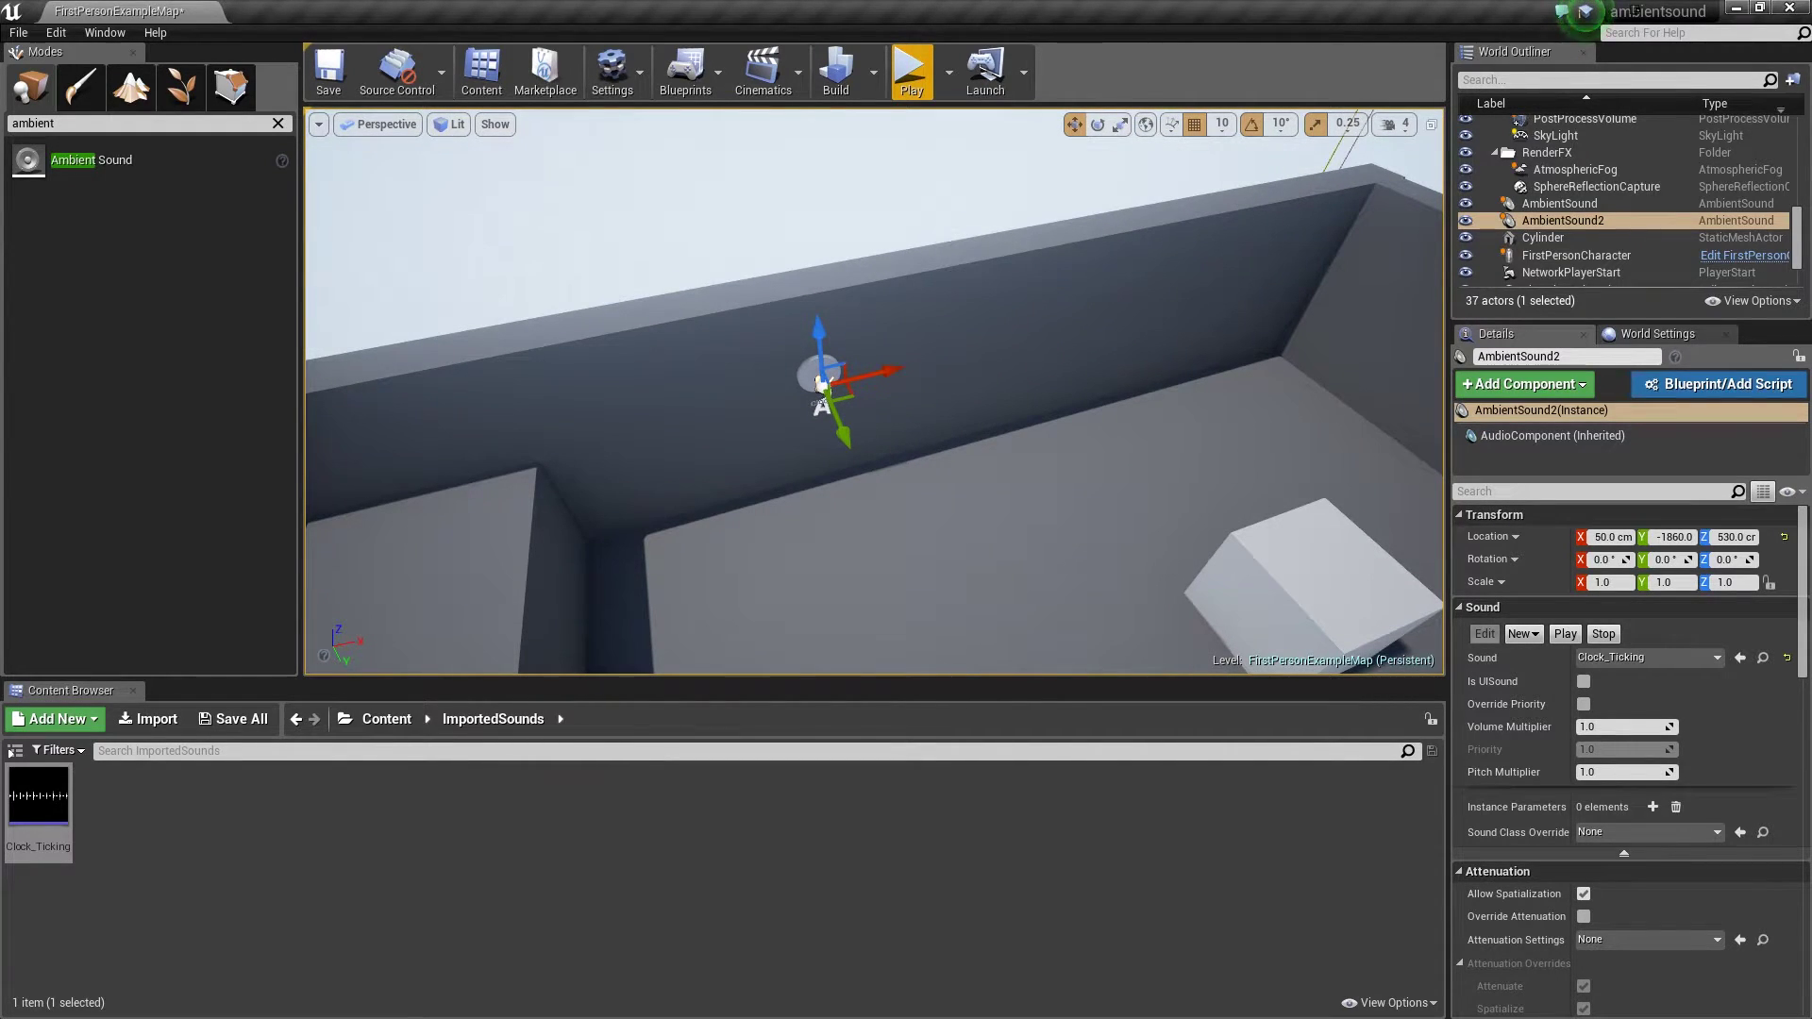
- Enable Override Attenuation on the clock's ambient sound actor and keep its Distance Algorithm linear
scroll(1631, 755, down, 5)
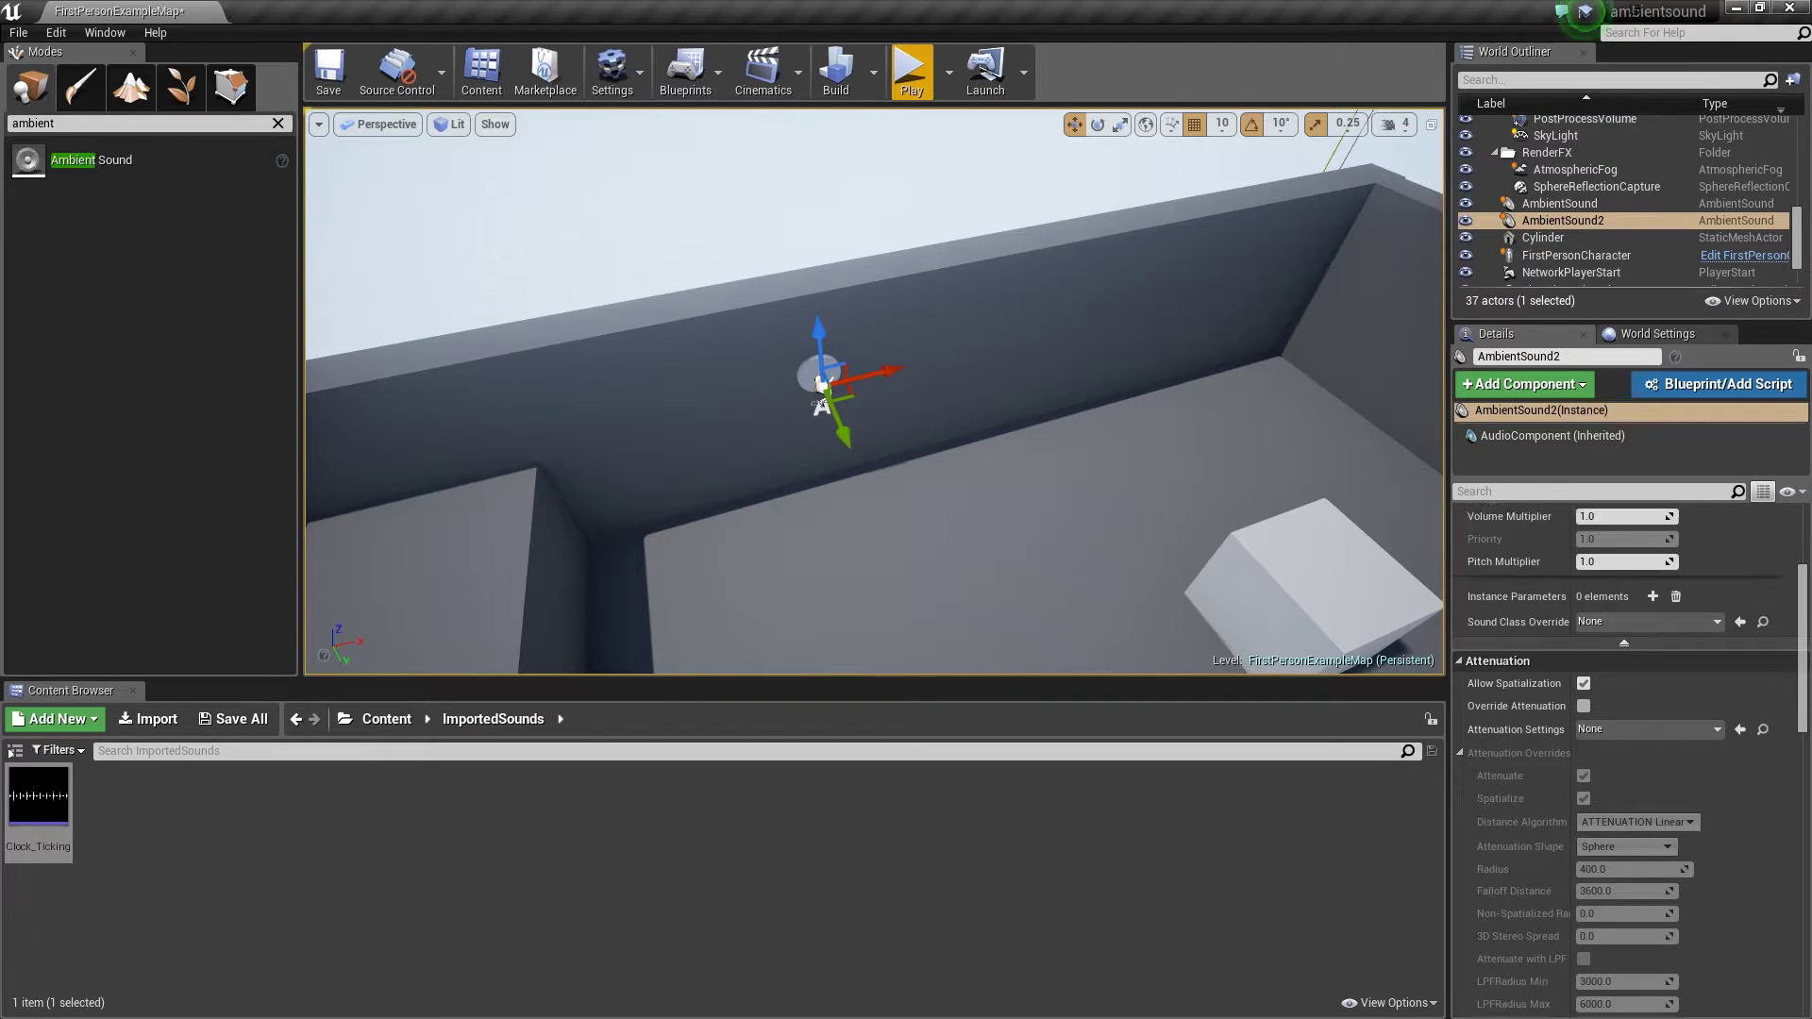
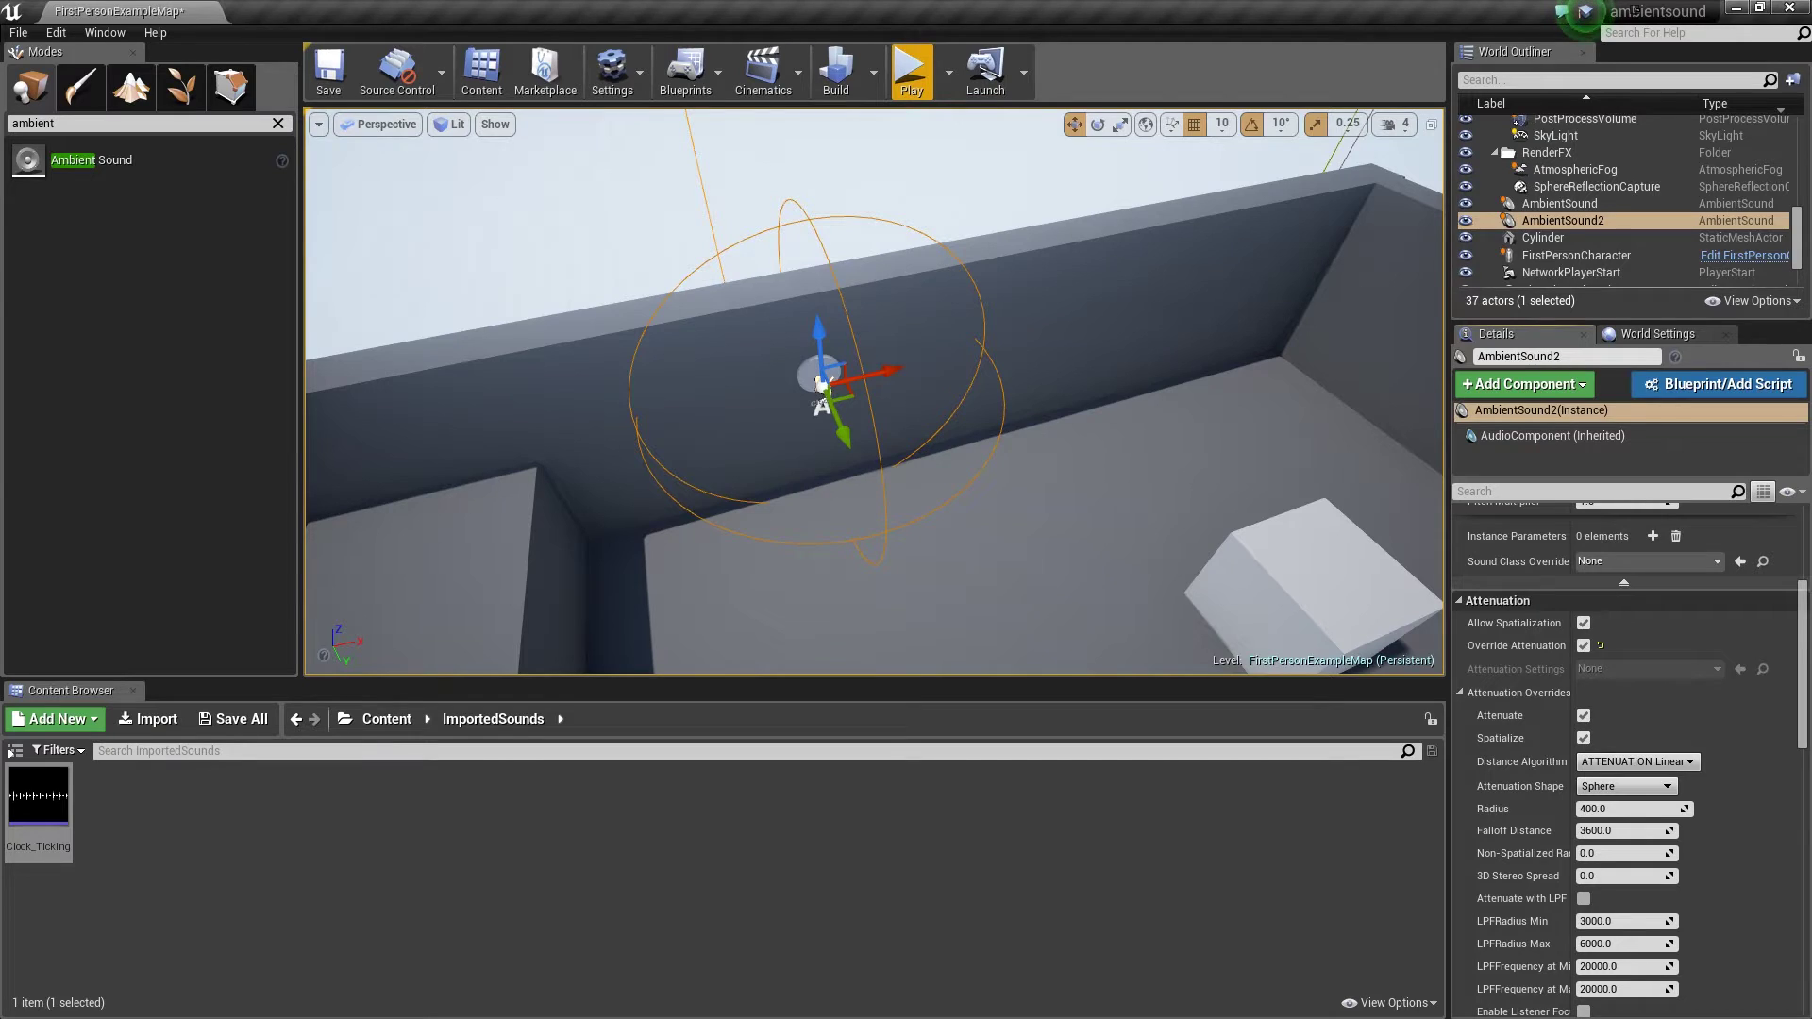
scroll(1628, 755, down, 3)
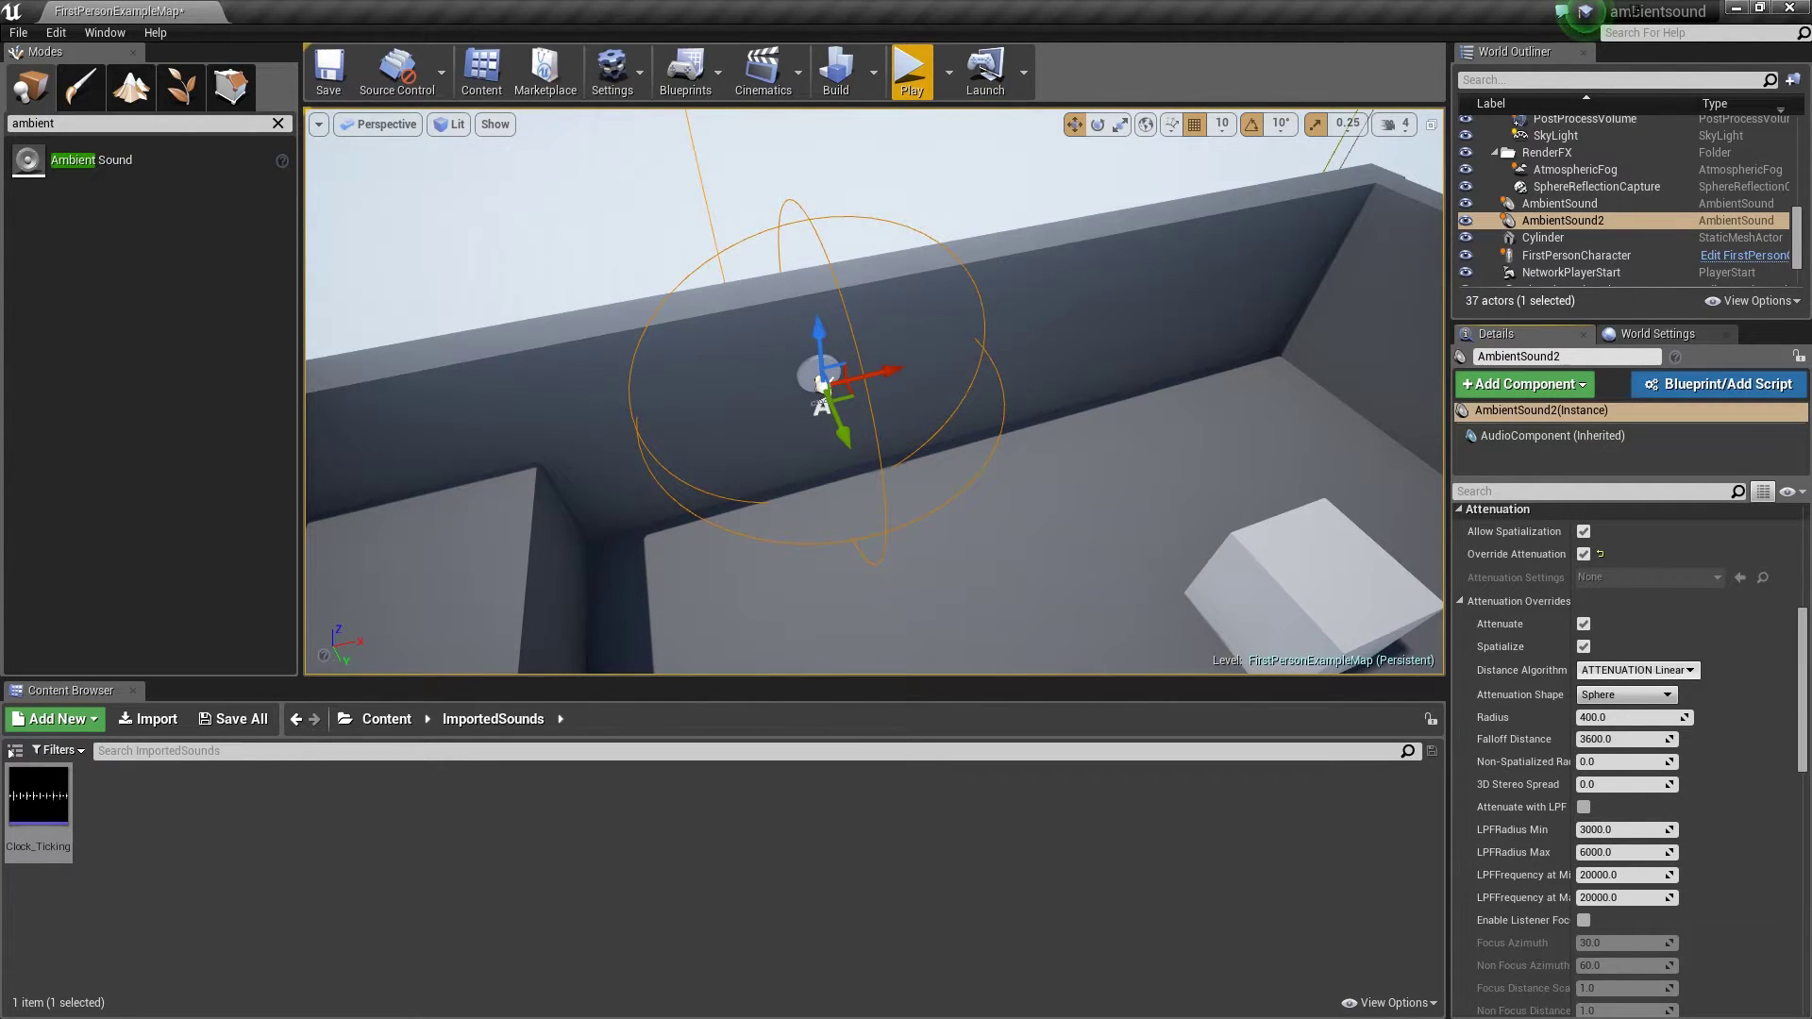
click(1638, 670)
click(1642, 686)
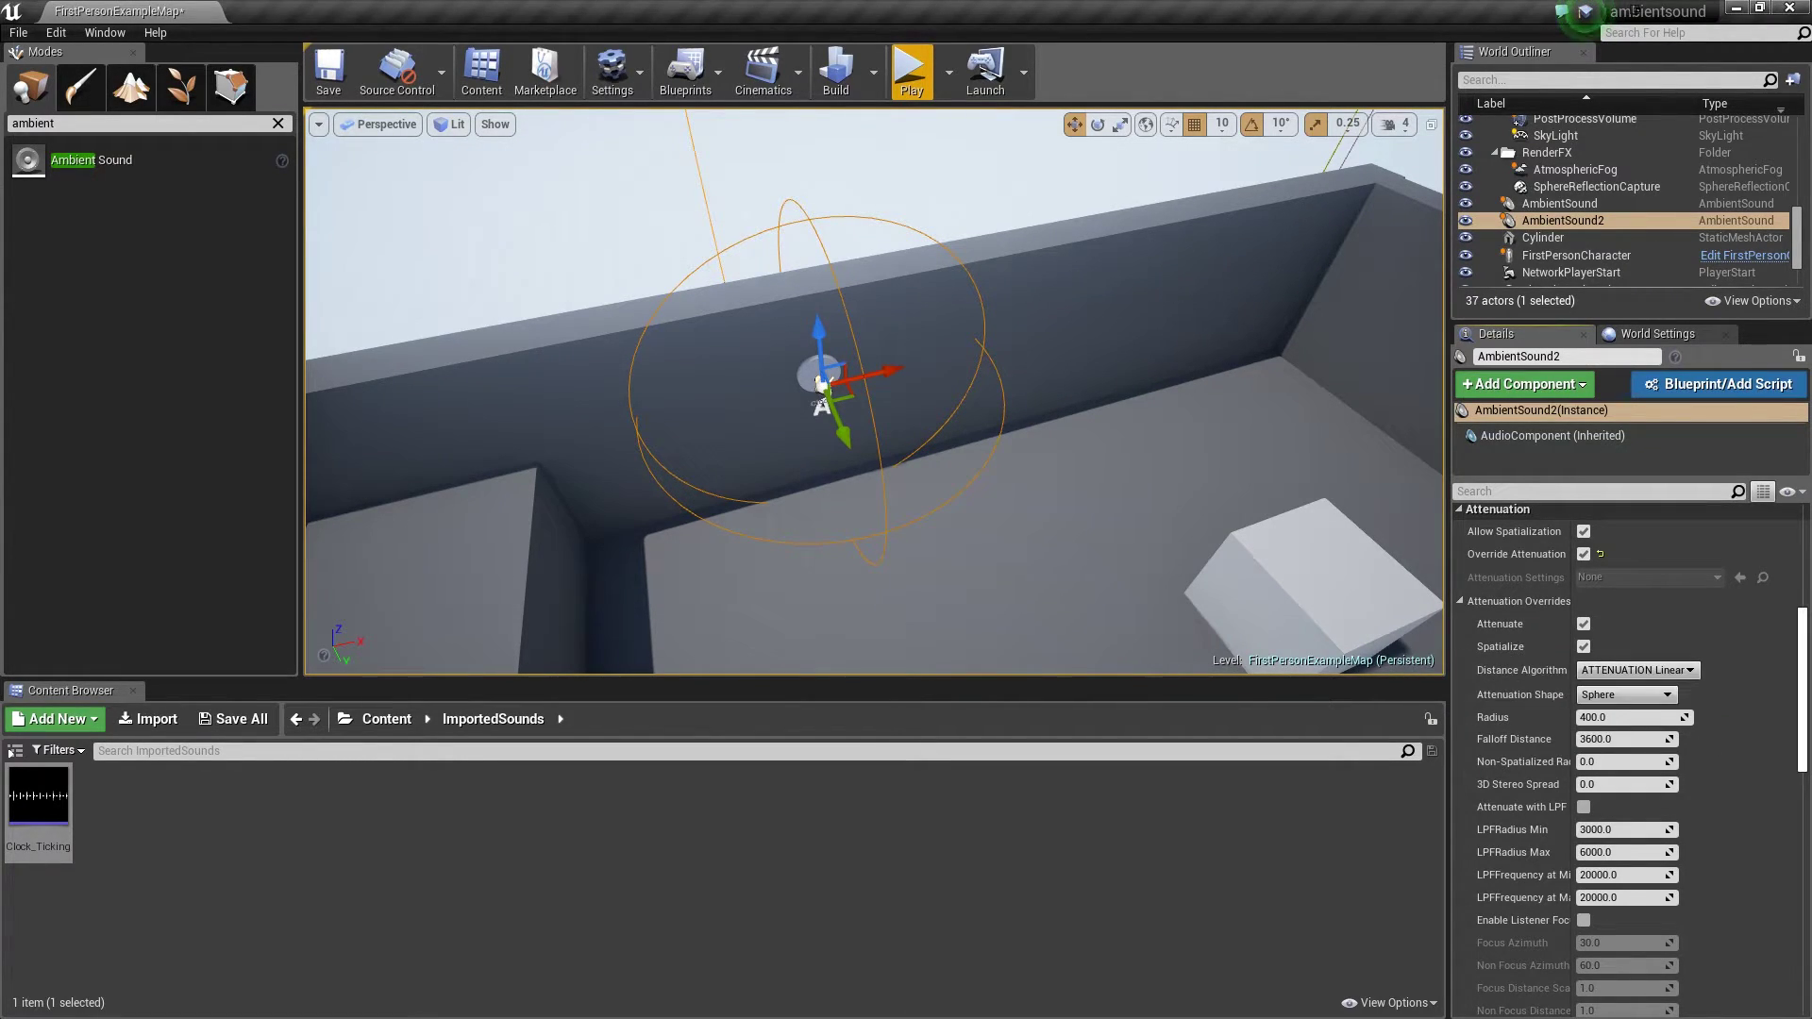
- Try a Capsule attenuation shape with a half height of about 188 and a falloff distance of about 296
click(1626, 695)
click(1623, 723)
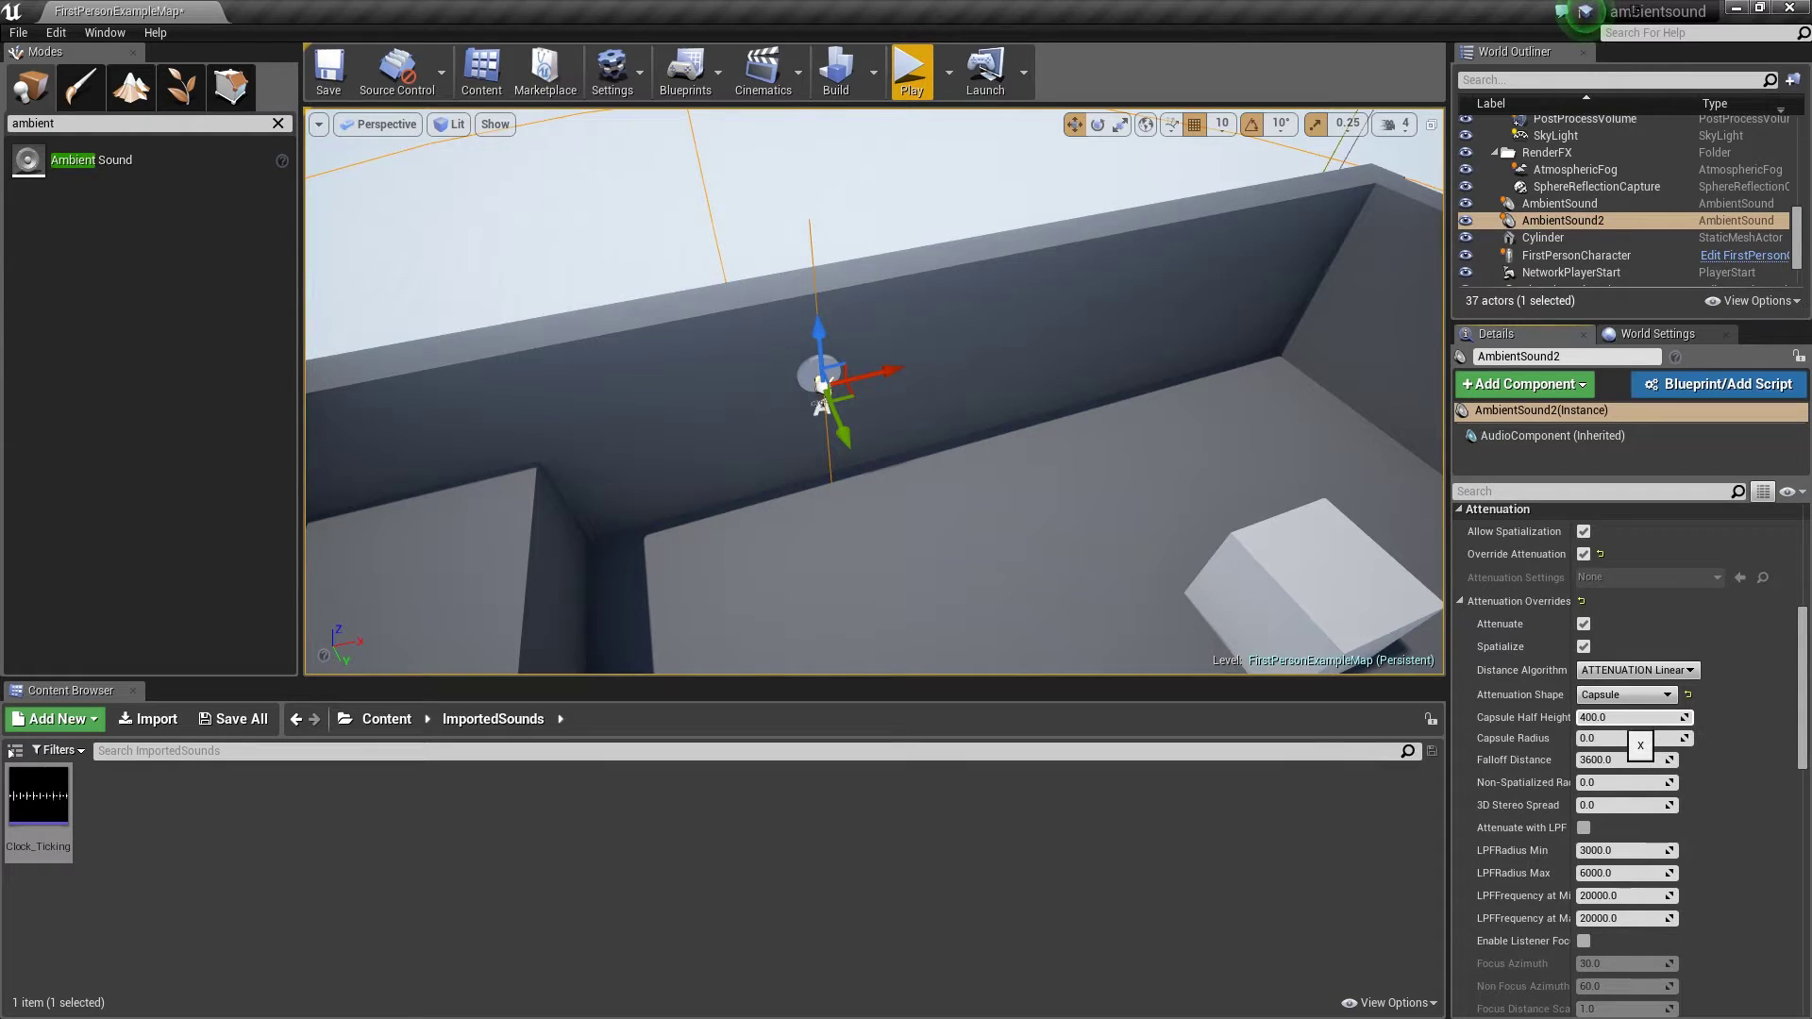
drag(1628, 717, 1595, 717)
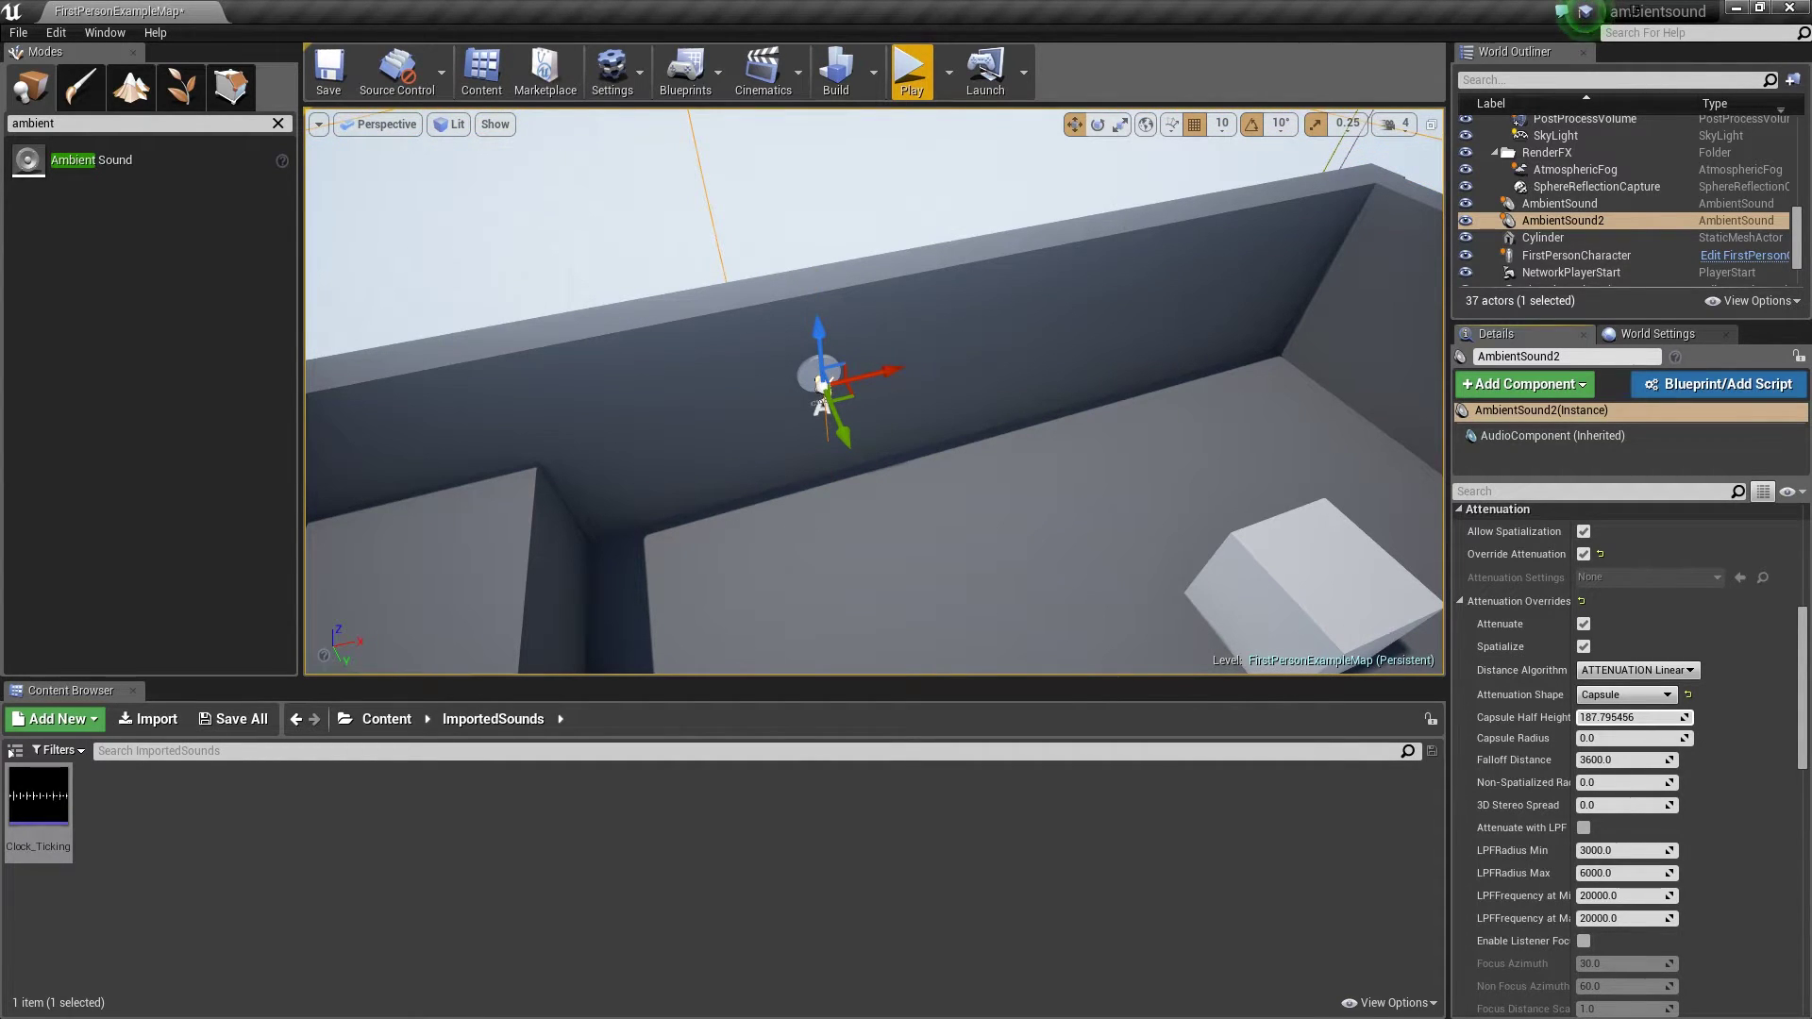
drag(1624, 760, 1578, 759)
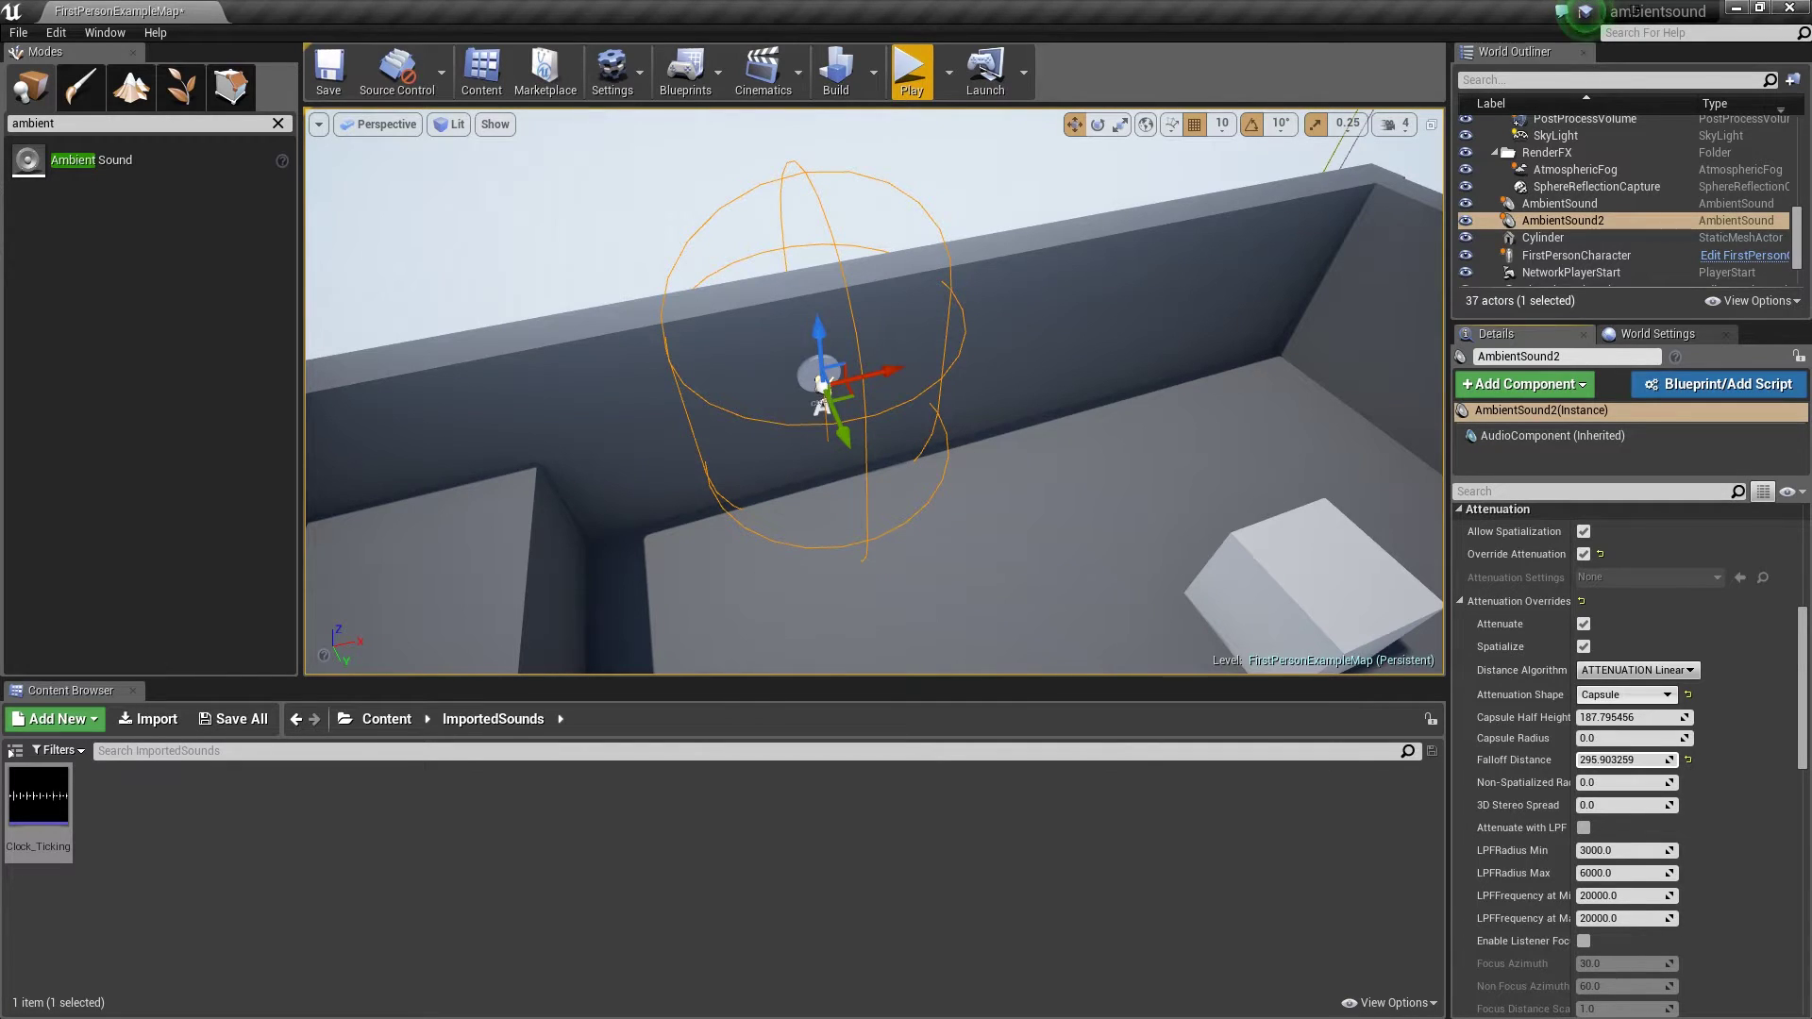
- Try the Box and Cone attenuation shapes, adjusting the cone radius to about 155 and the falloff distance to about 625
click(1625, 695)
click(1587, 735)
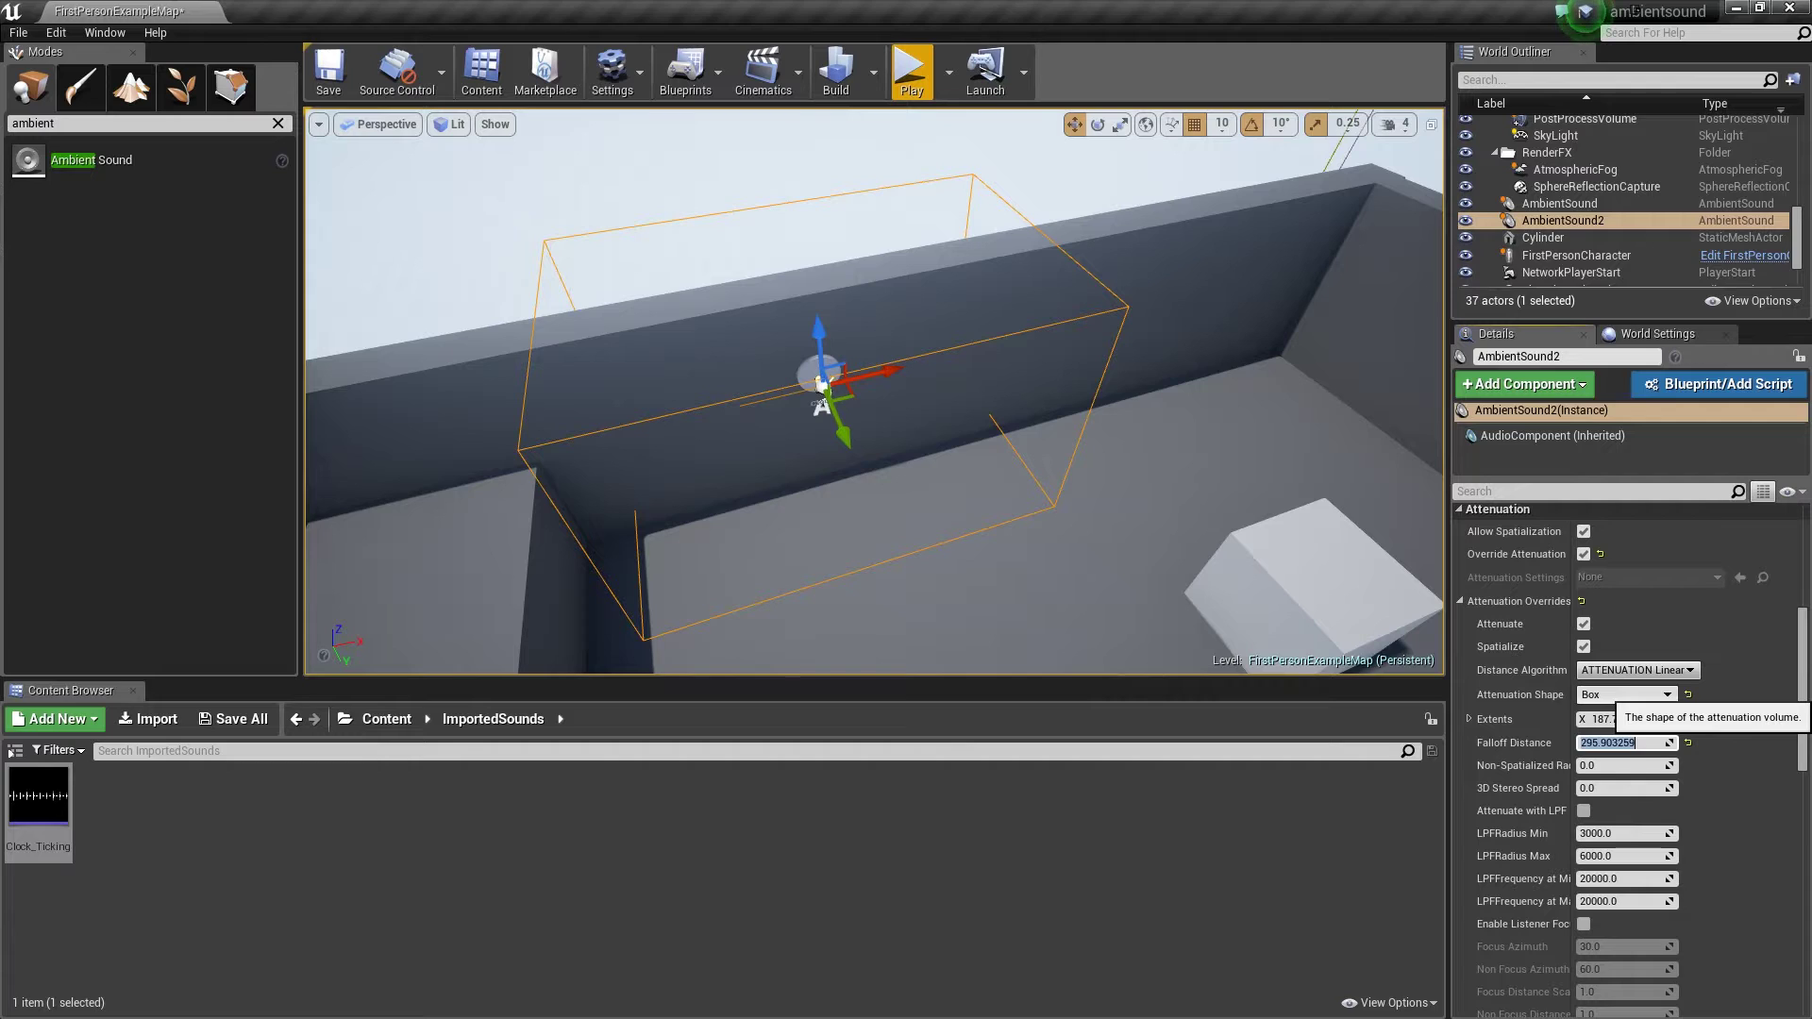
click(1625, 695)
click(1589, 748)
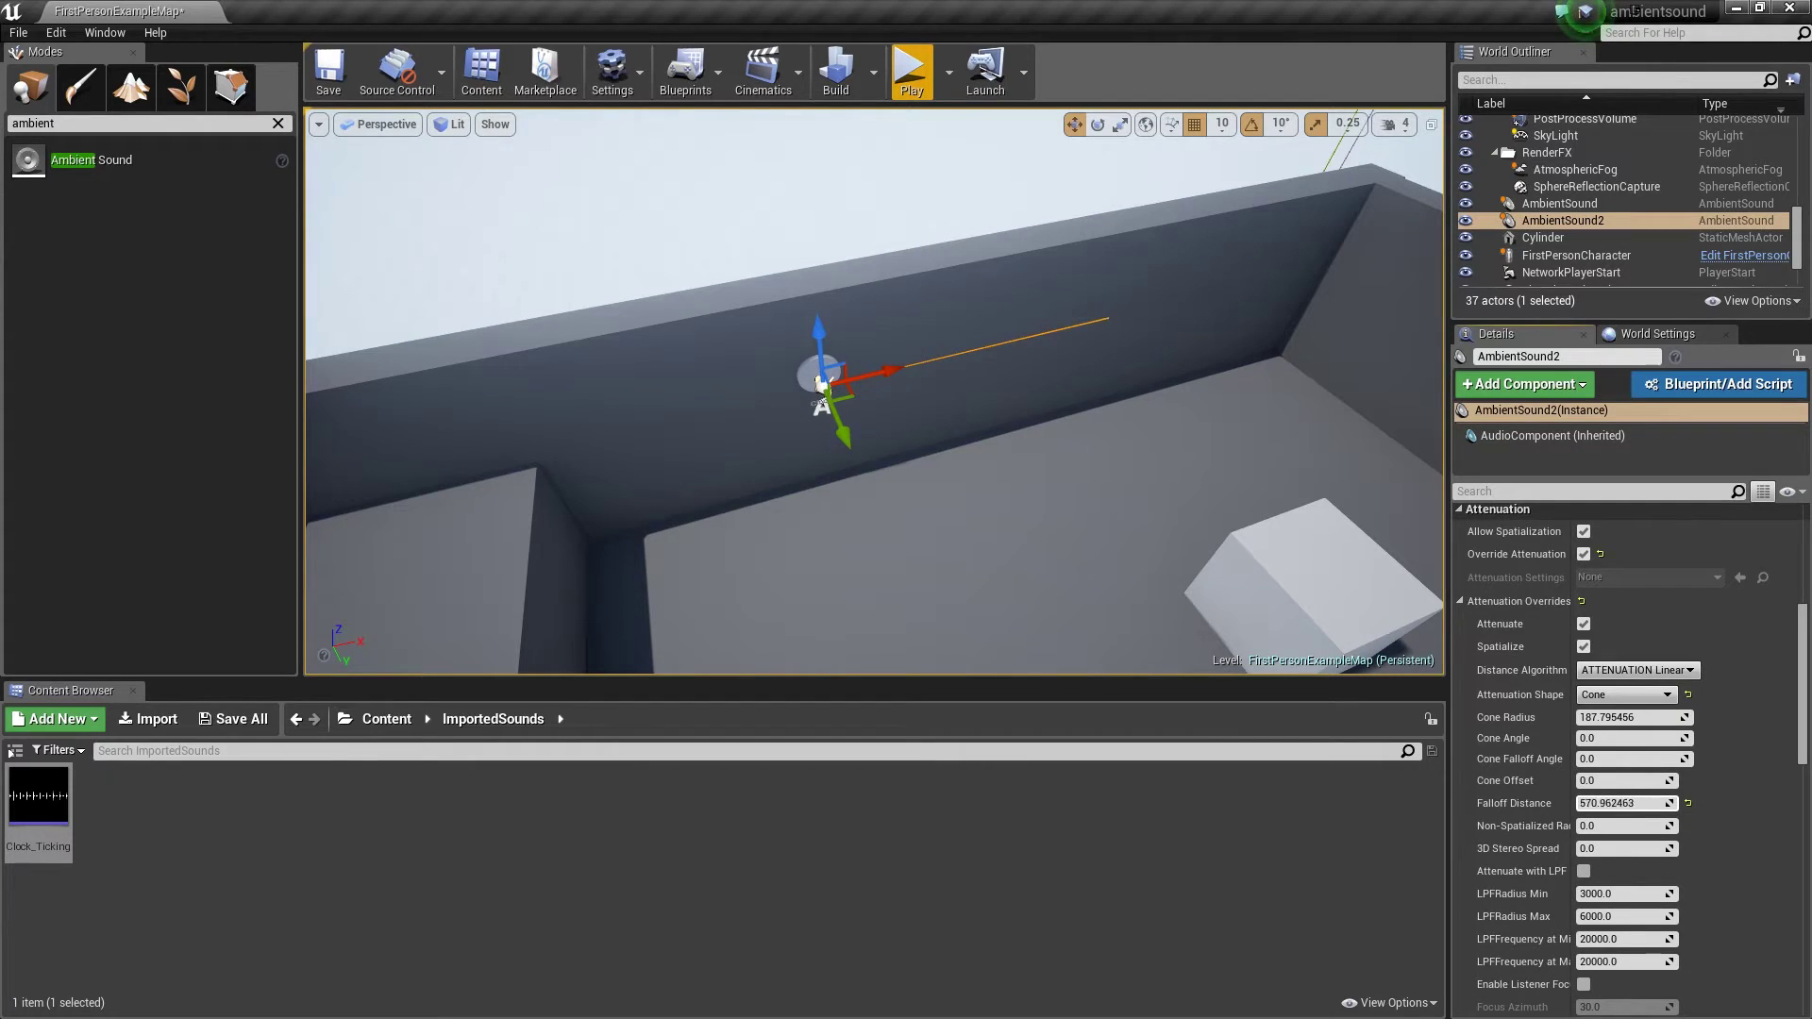
mouse_move(1627, 718)
mouse_down()
mouse_move(1652, 718)
mouse_move(1630, 719)
mouse_up()
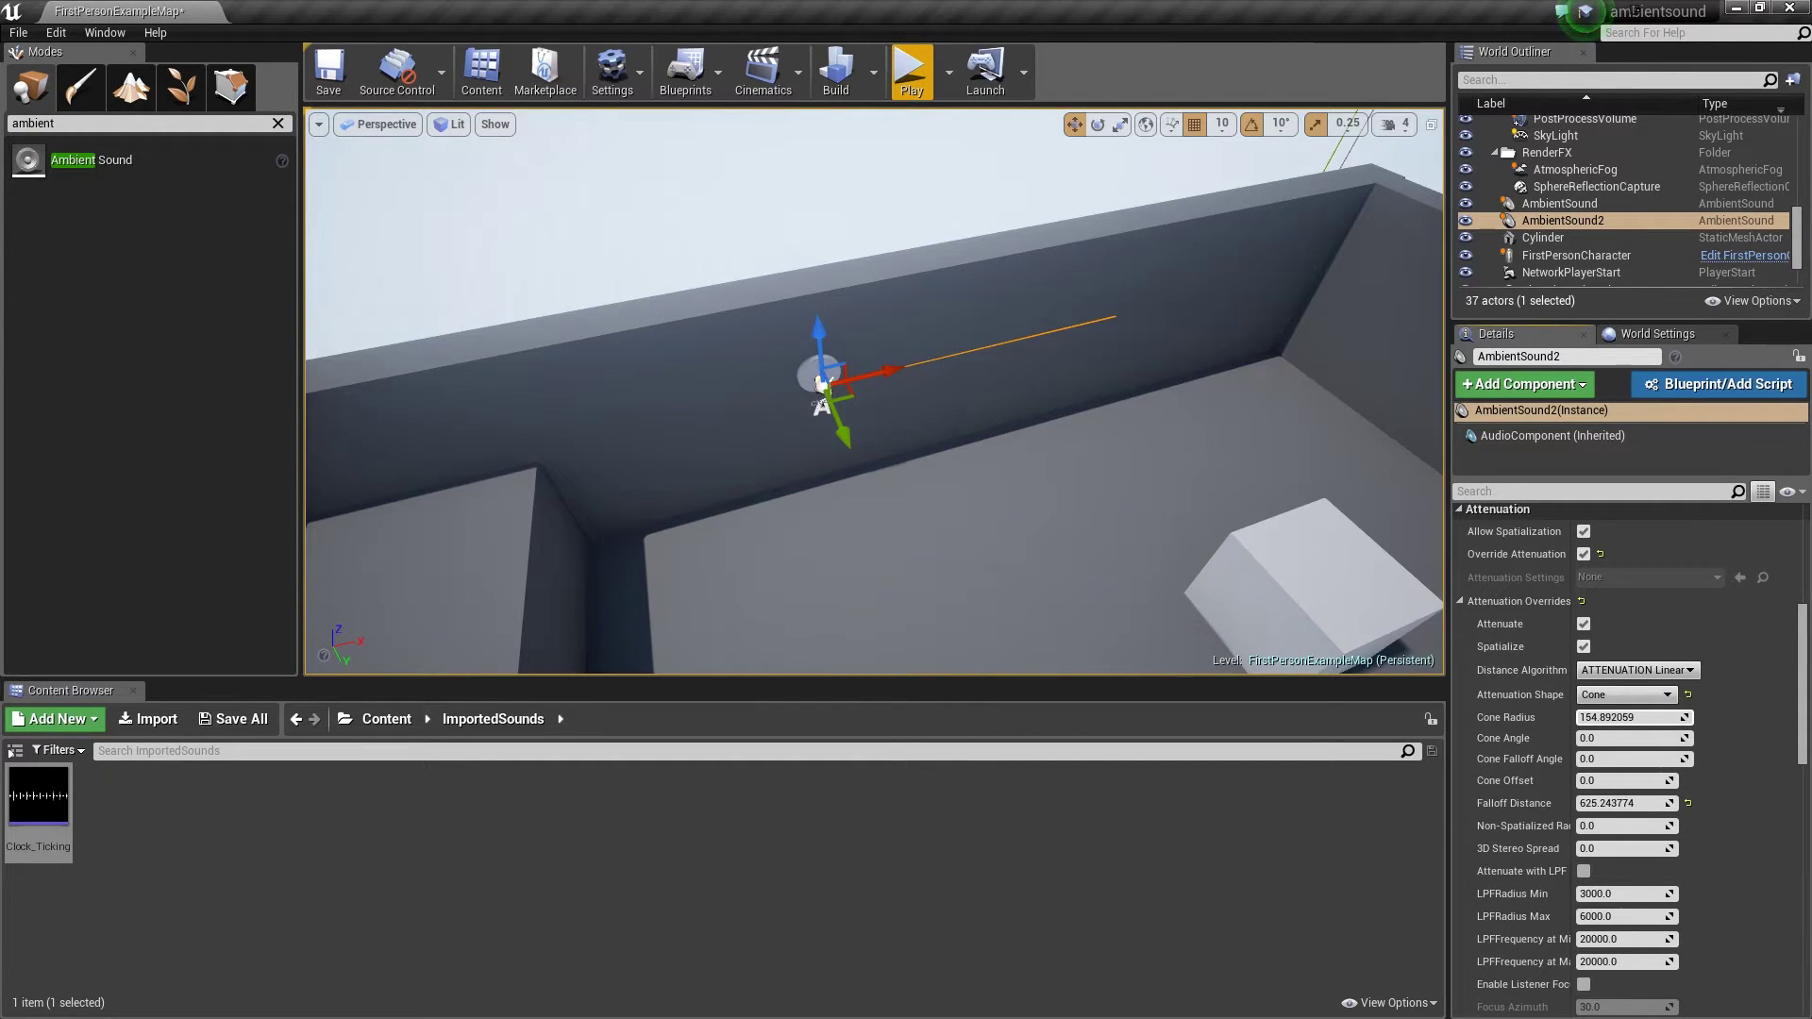
- Set the attenuation shape to Sphere with a radius of 150 and a falloff distance of 700, and save the level
click(1624, 694)
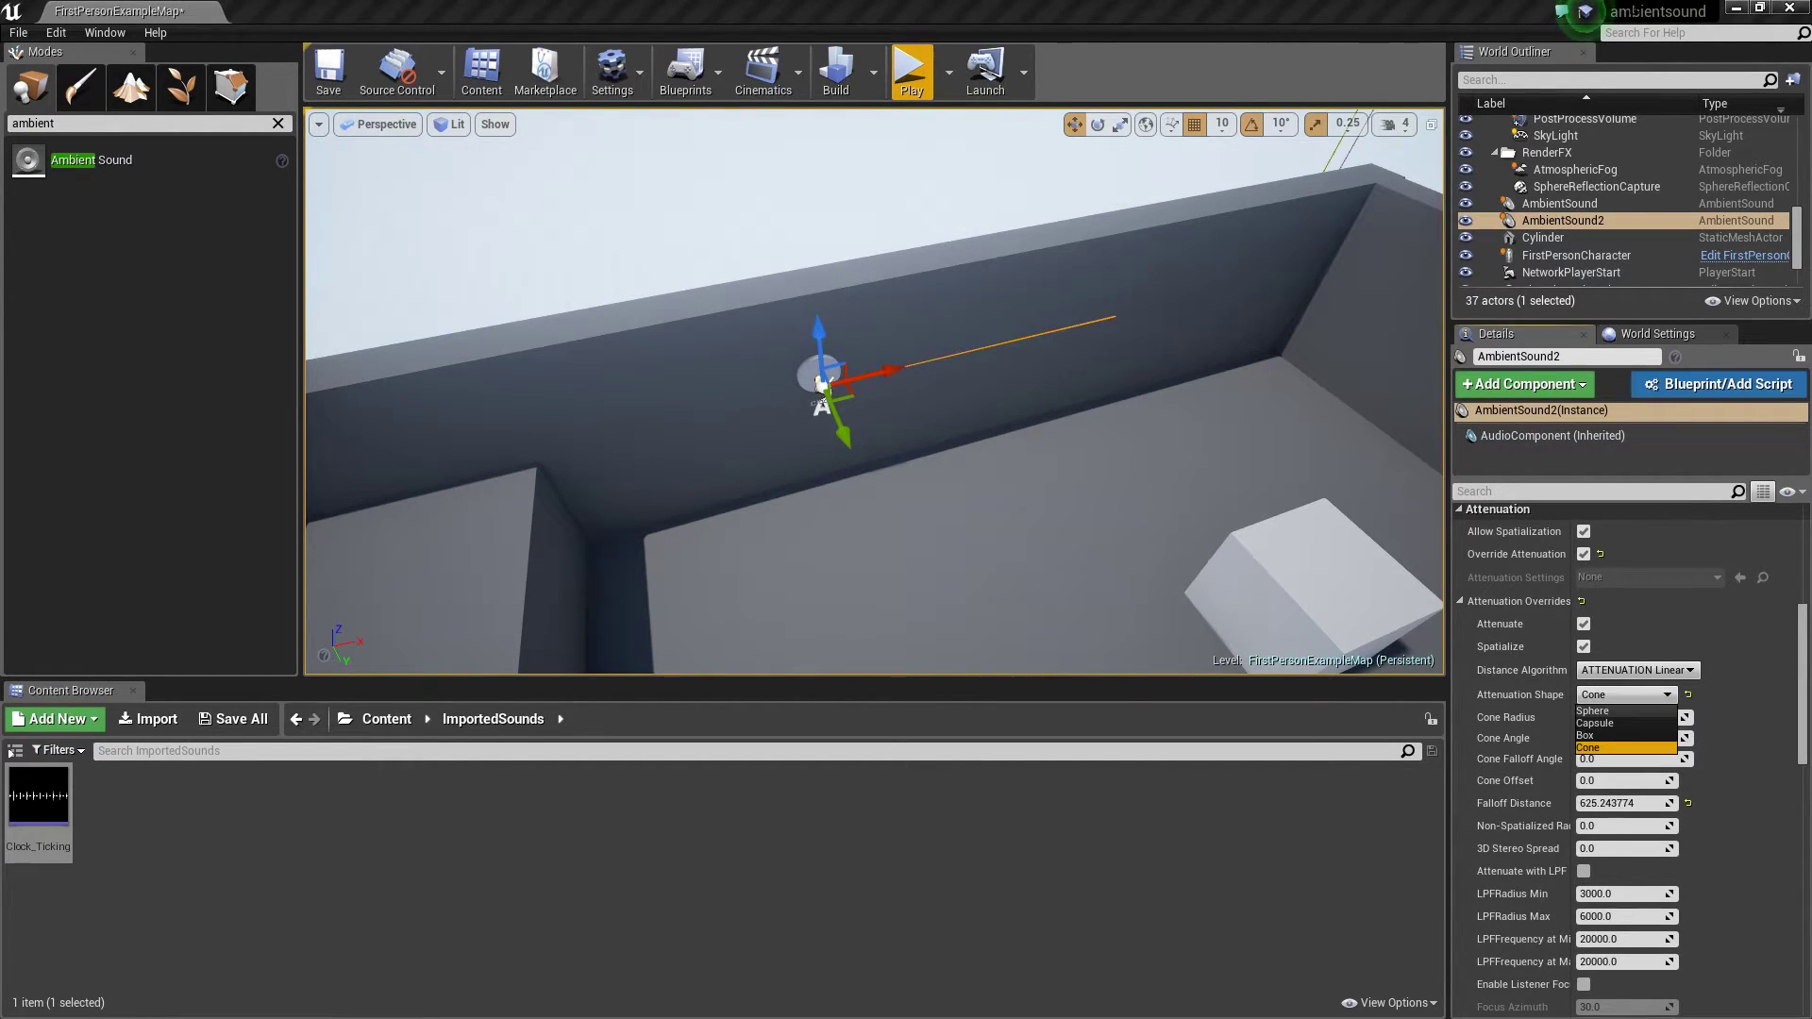
click(1595, 710)
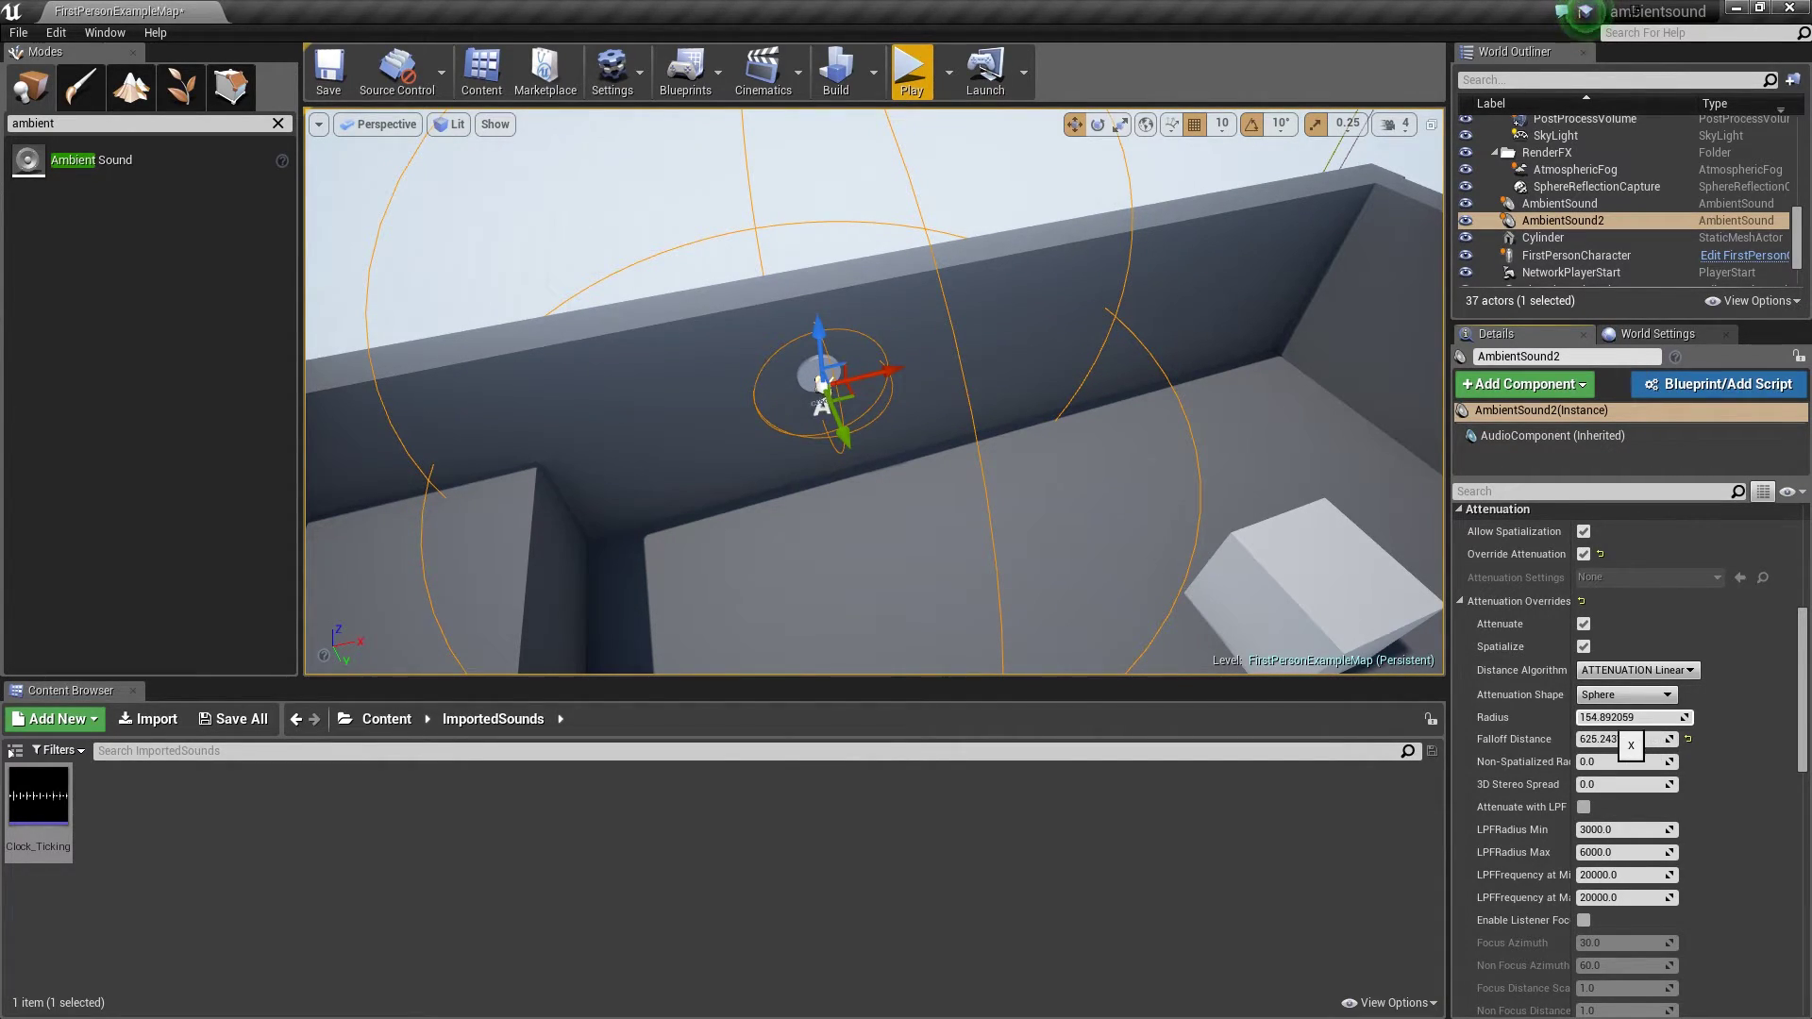
click(1623, 717)
text(150)
key(Return)
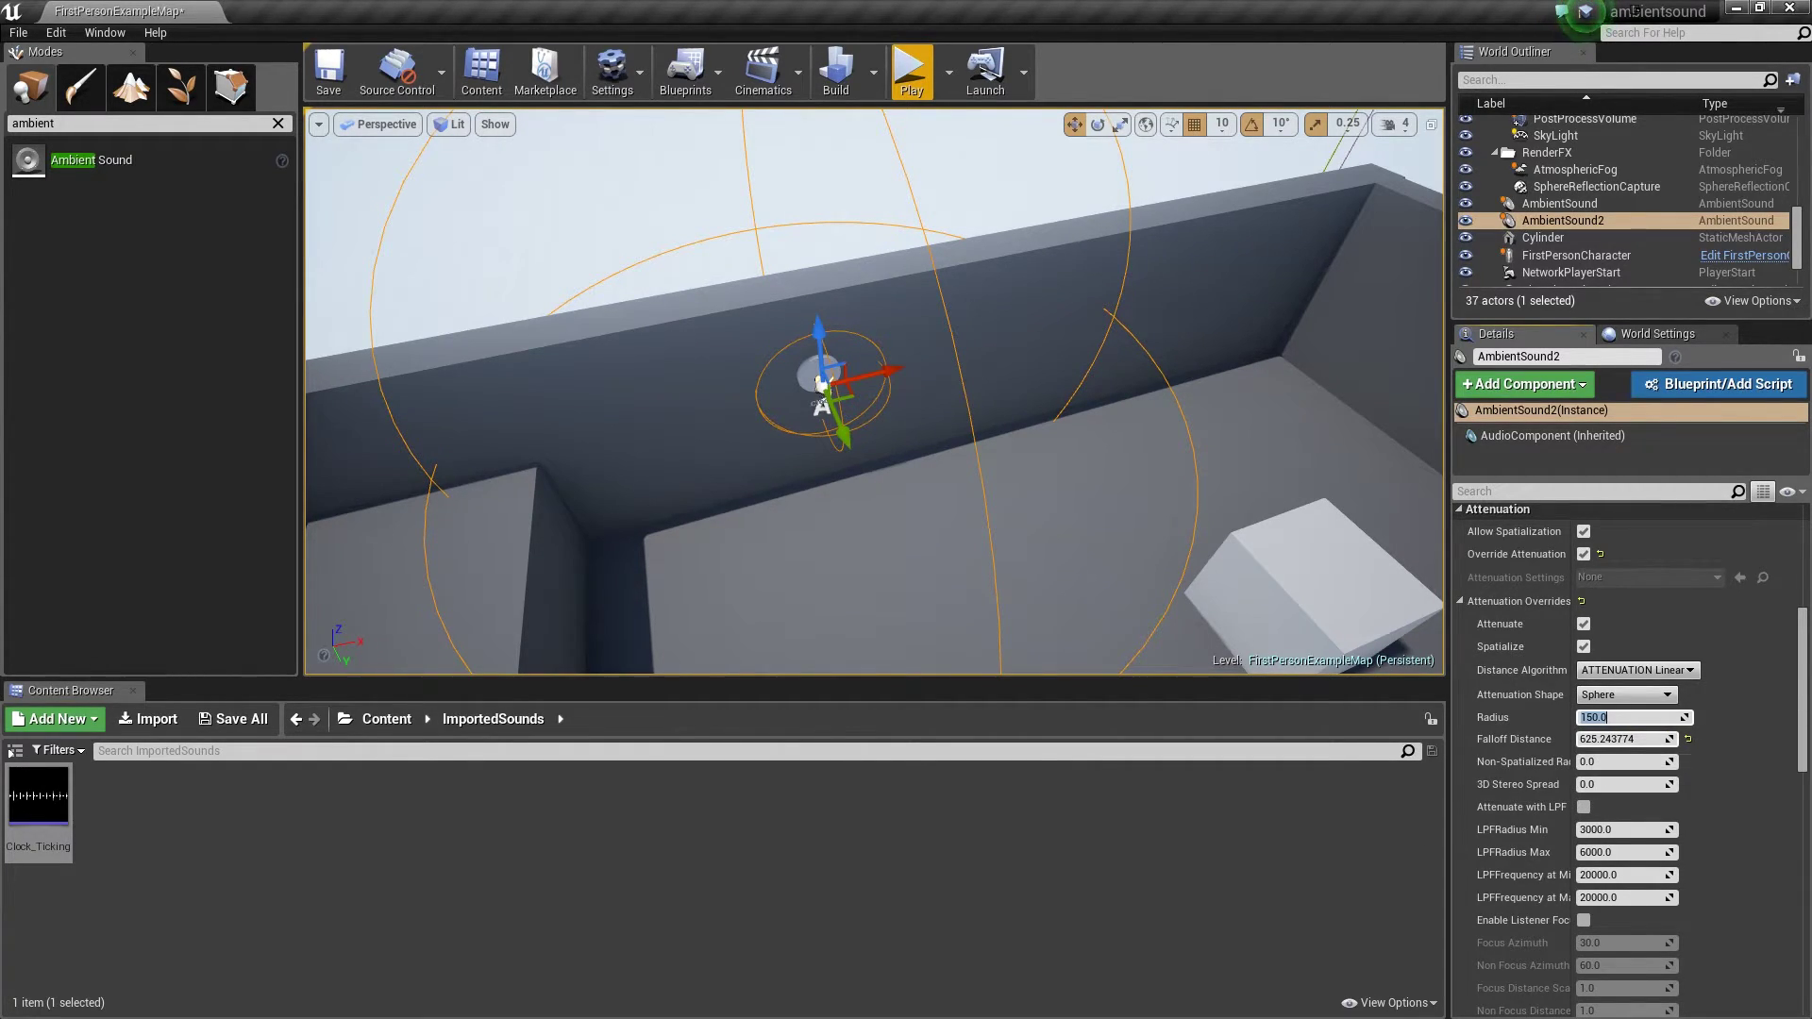
key(Tab)
text(70)
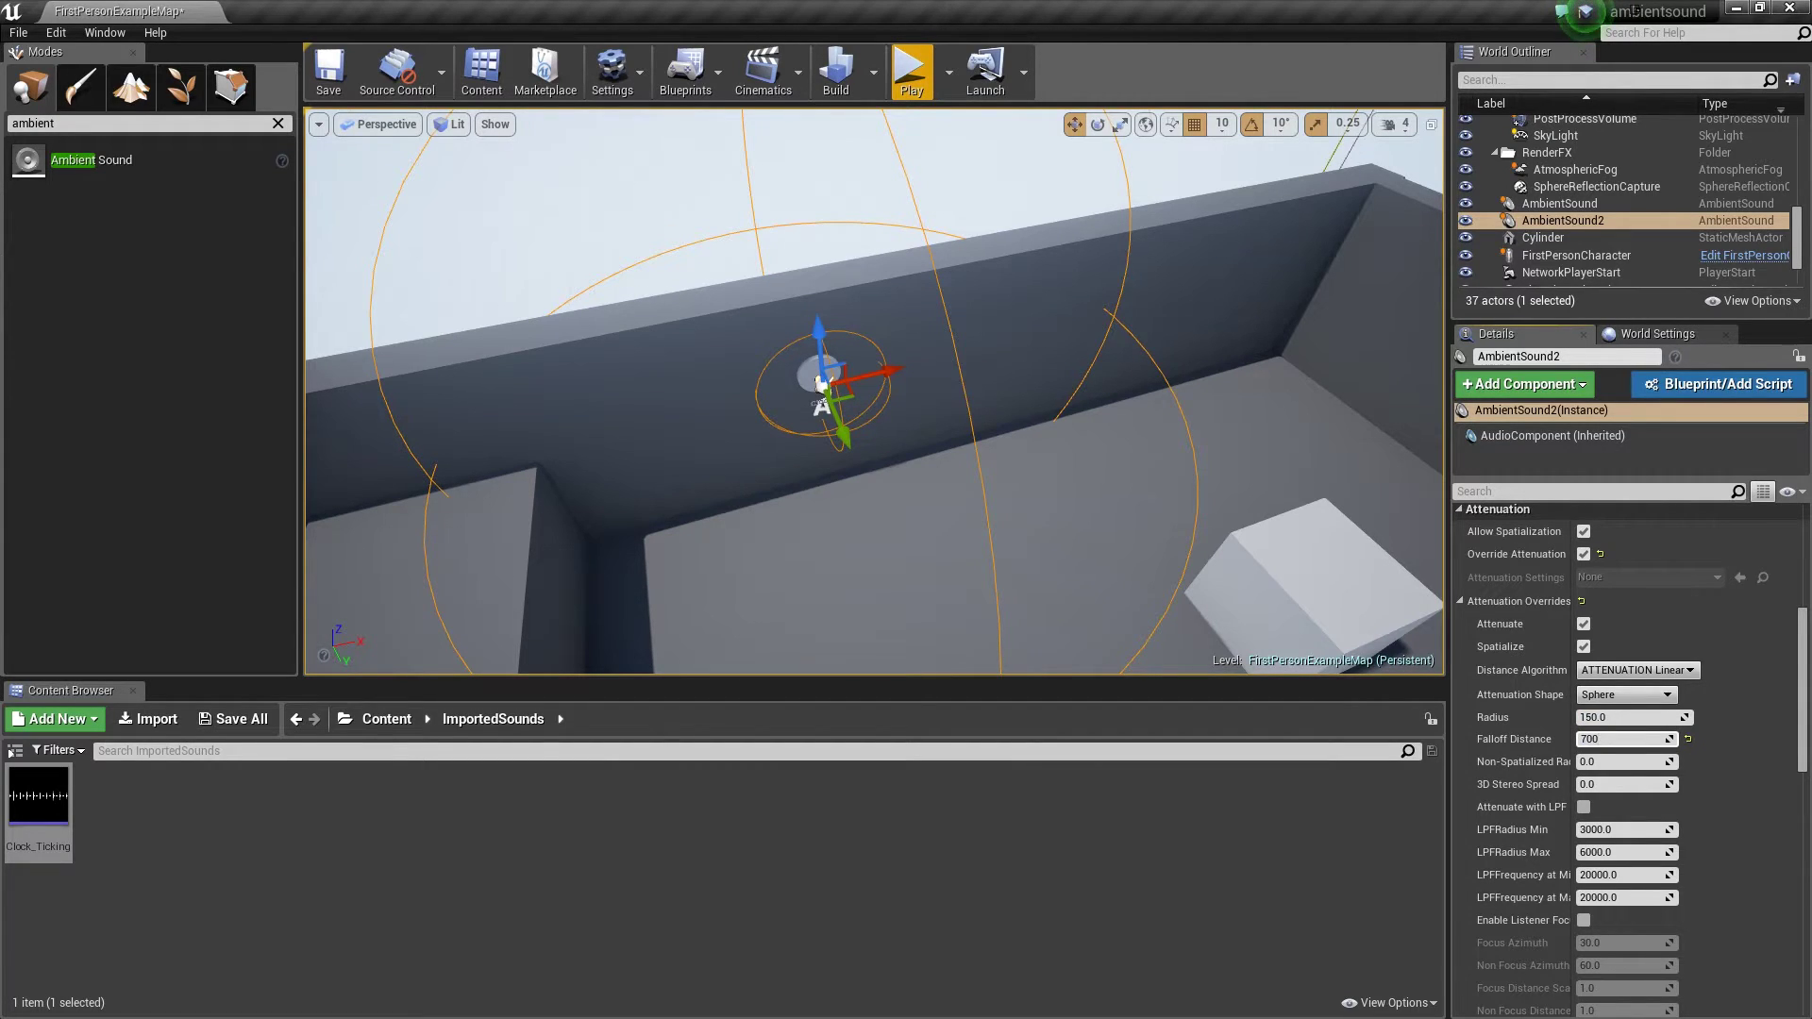
text(0)
key(Return)
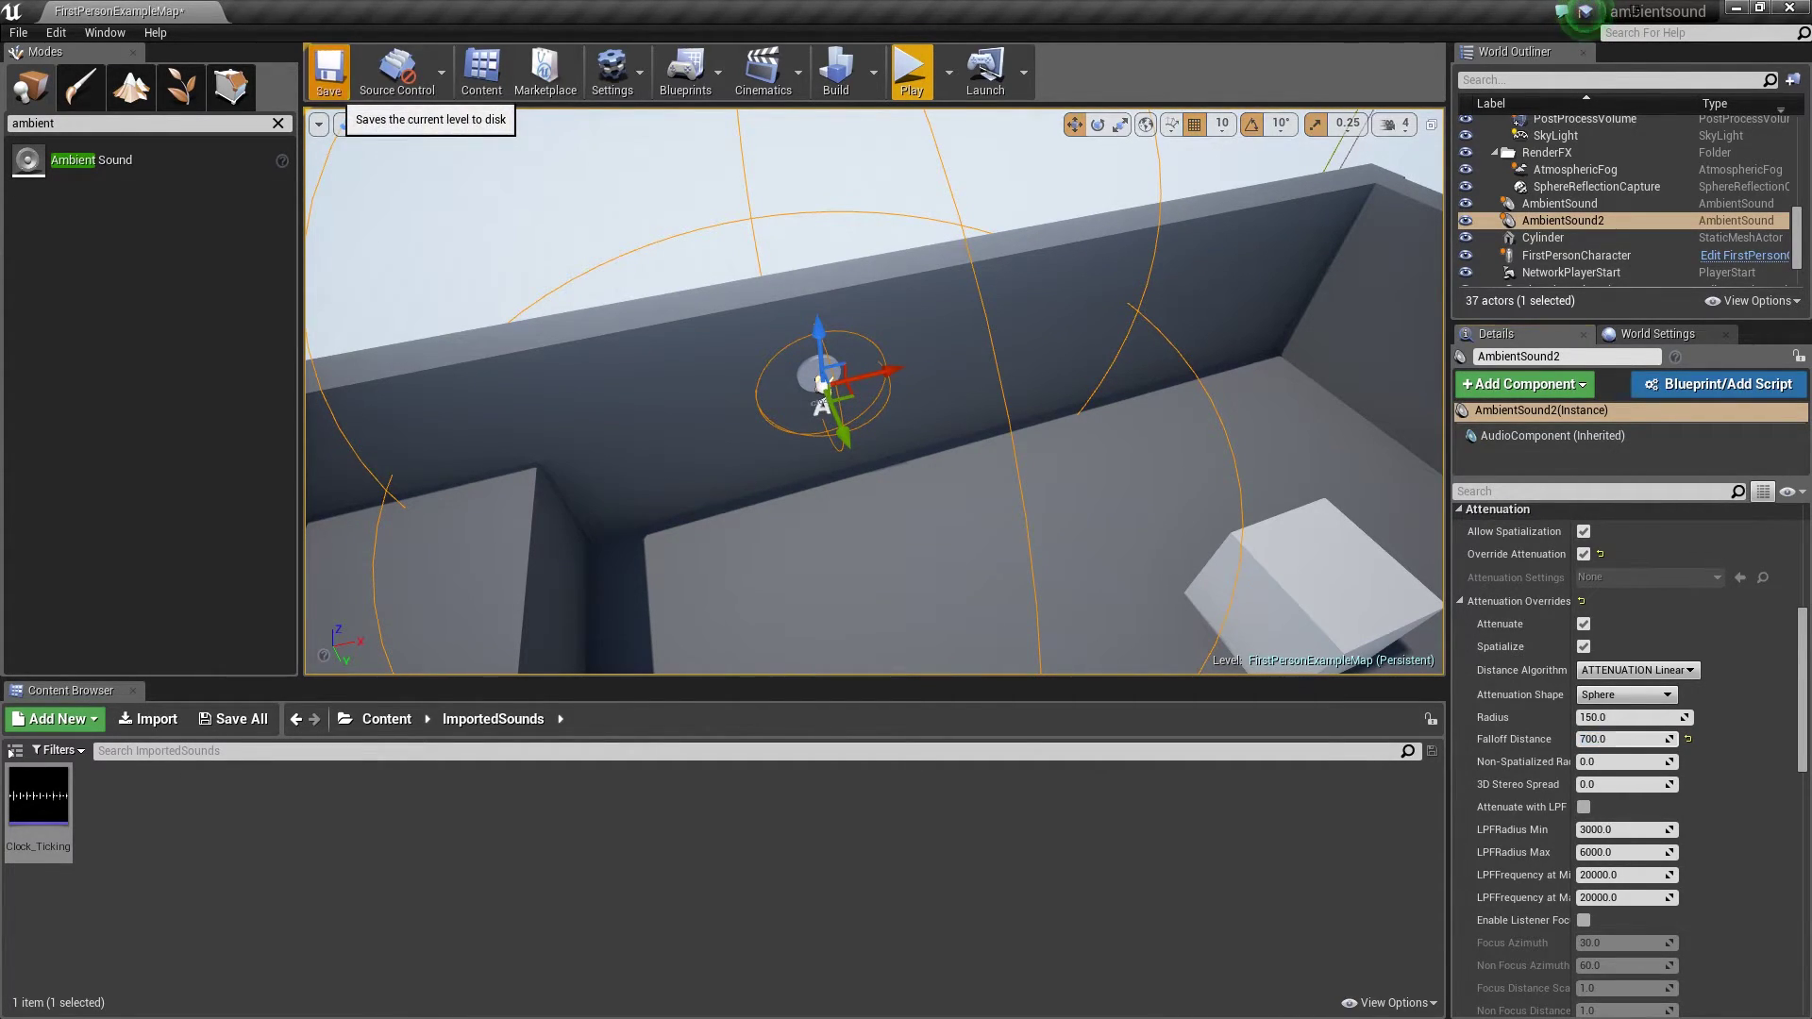
click(329, 73)
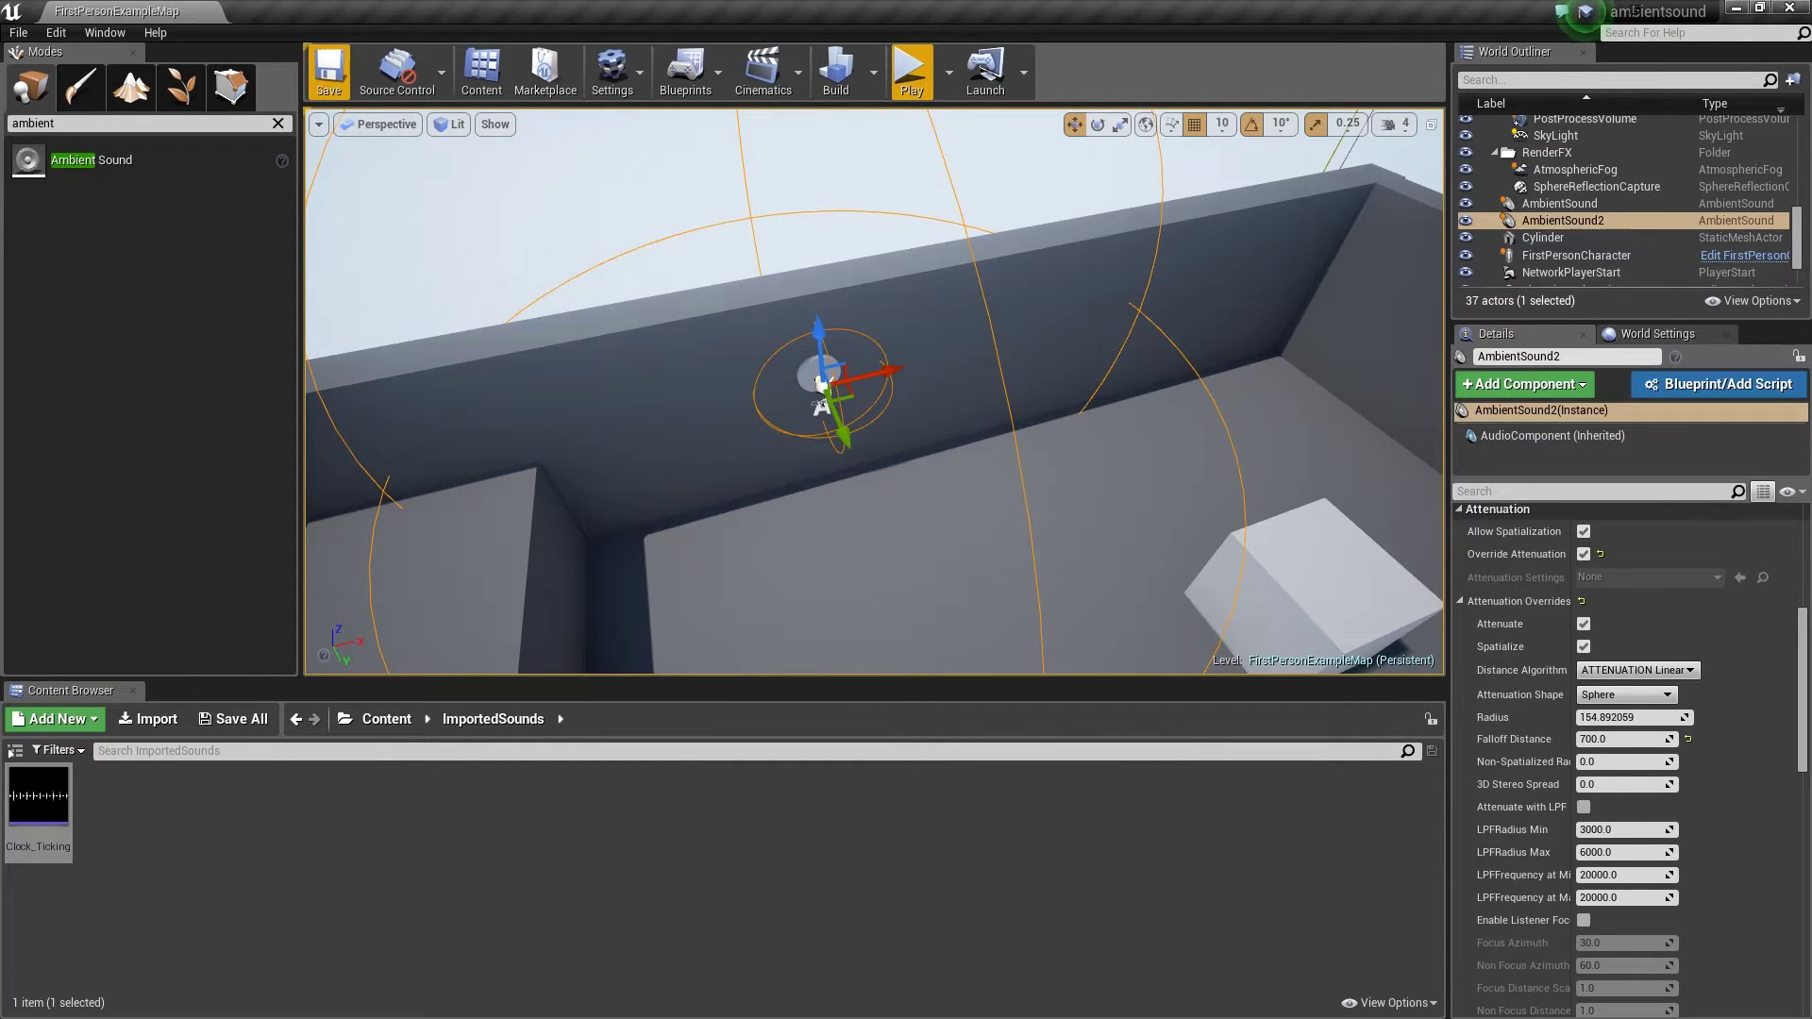
- Play-test the level and walk up to the wall clock to hear how the ticking changes with distance
click(911, 73)
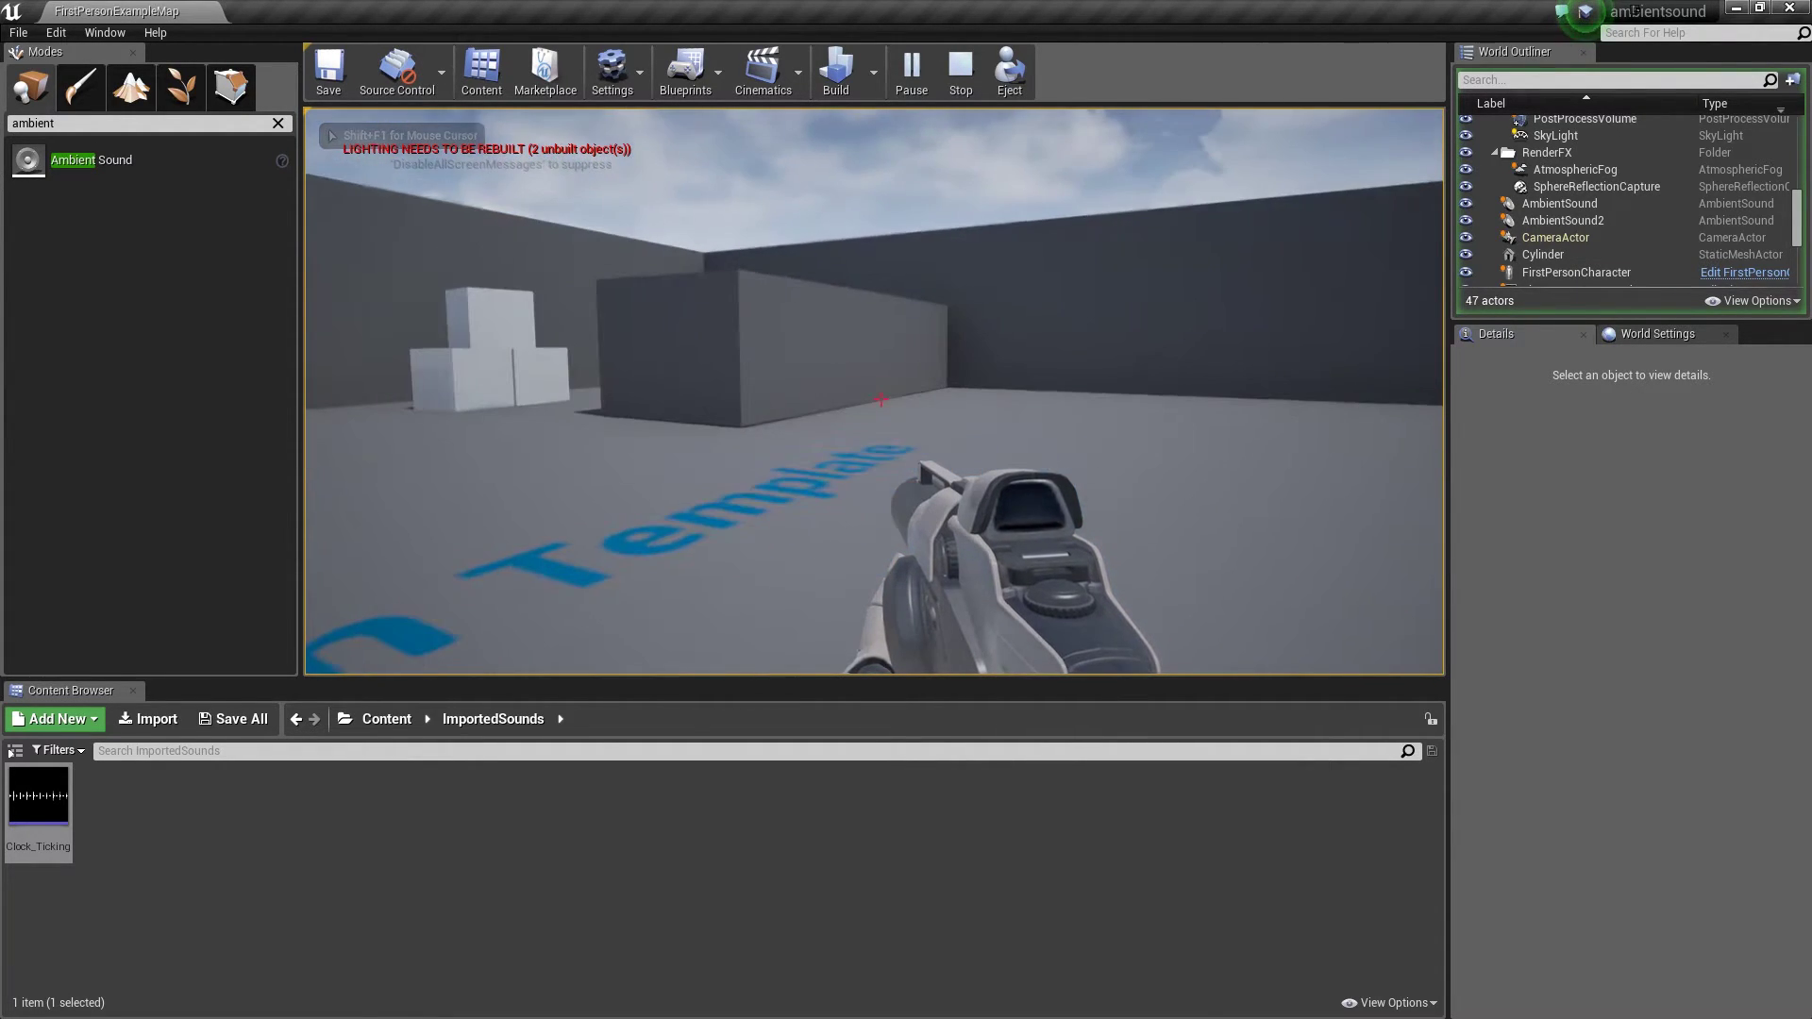
key(w)
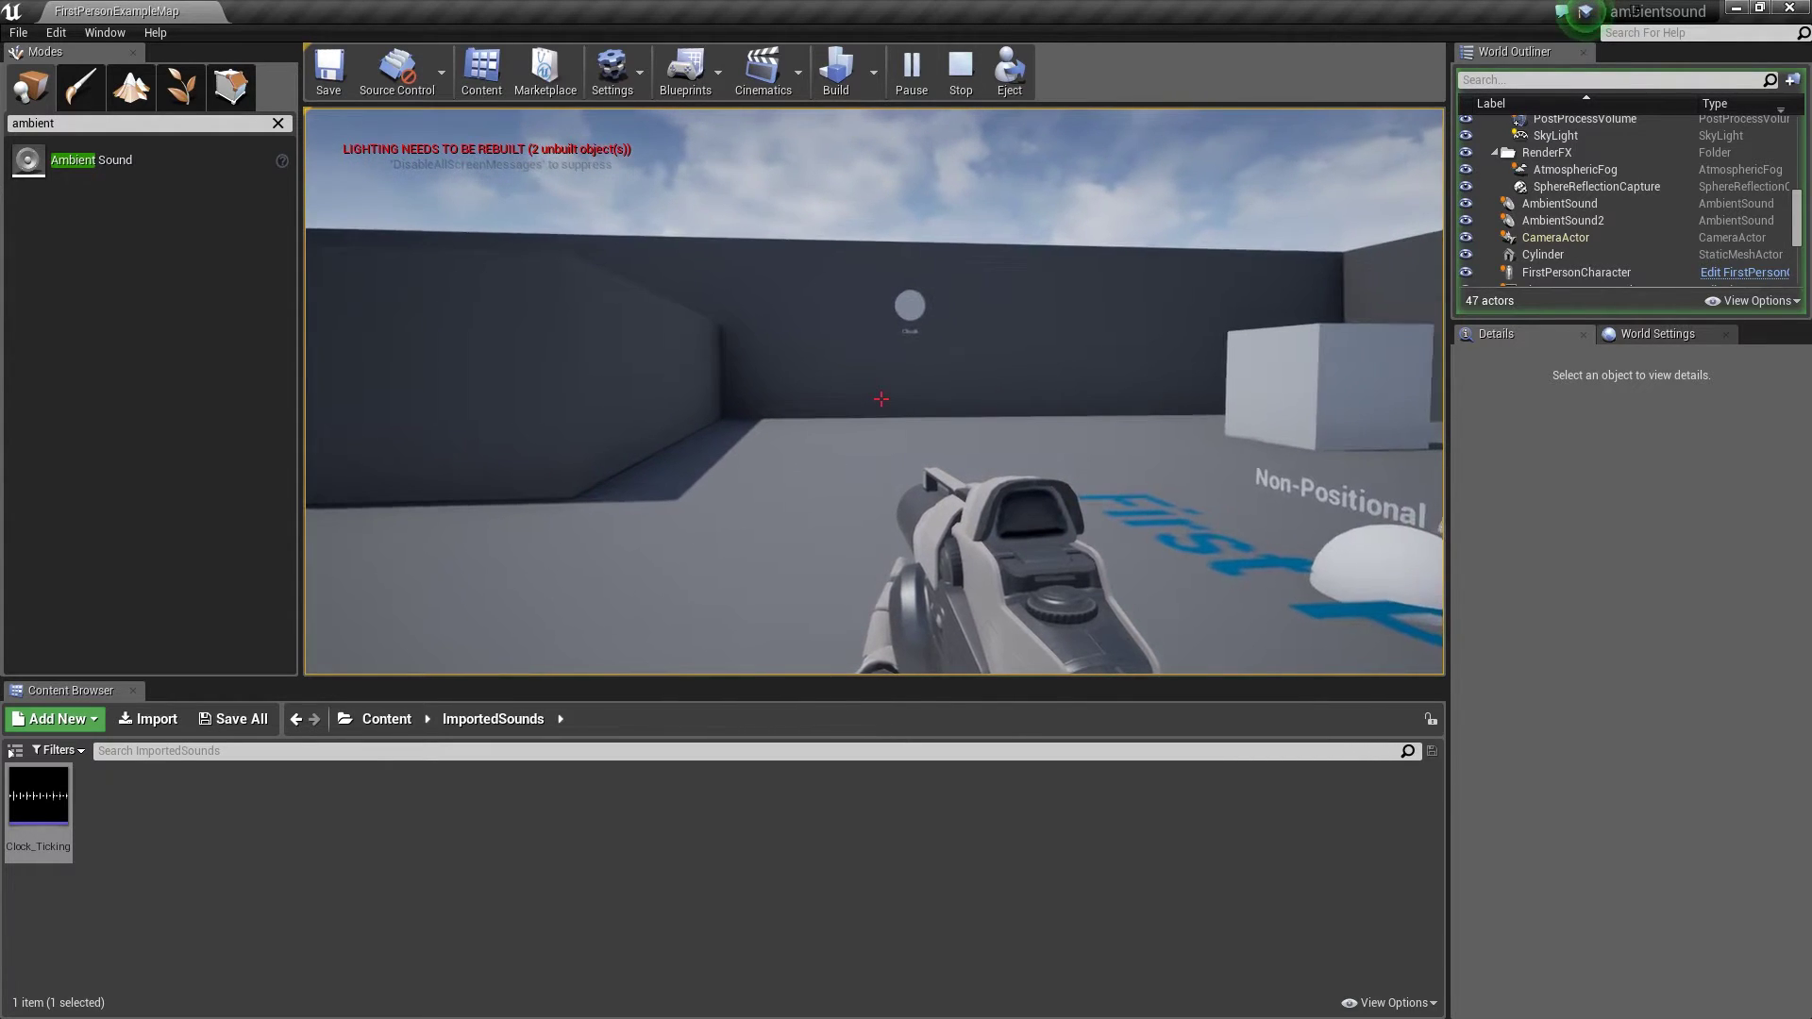
key(w)
key(w)
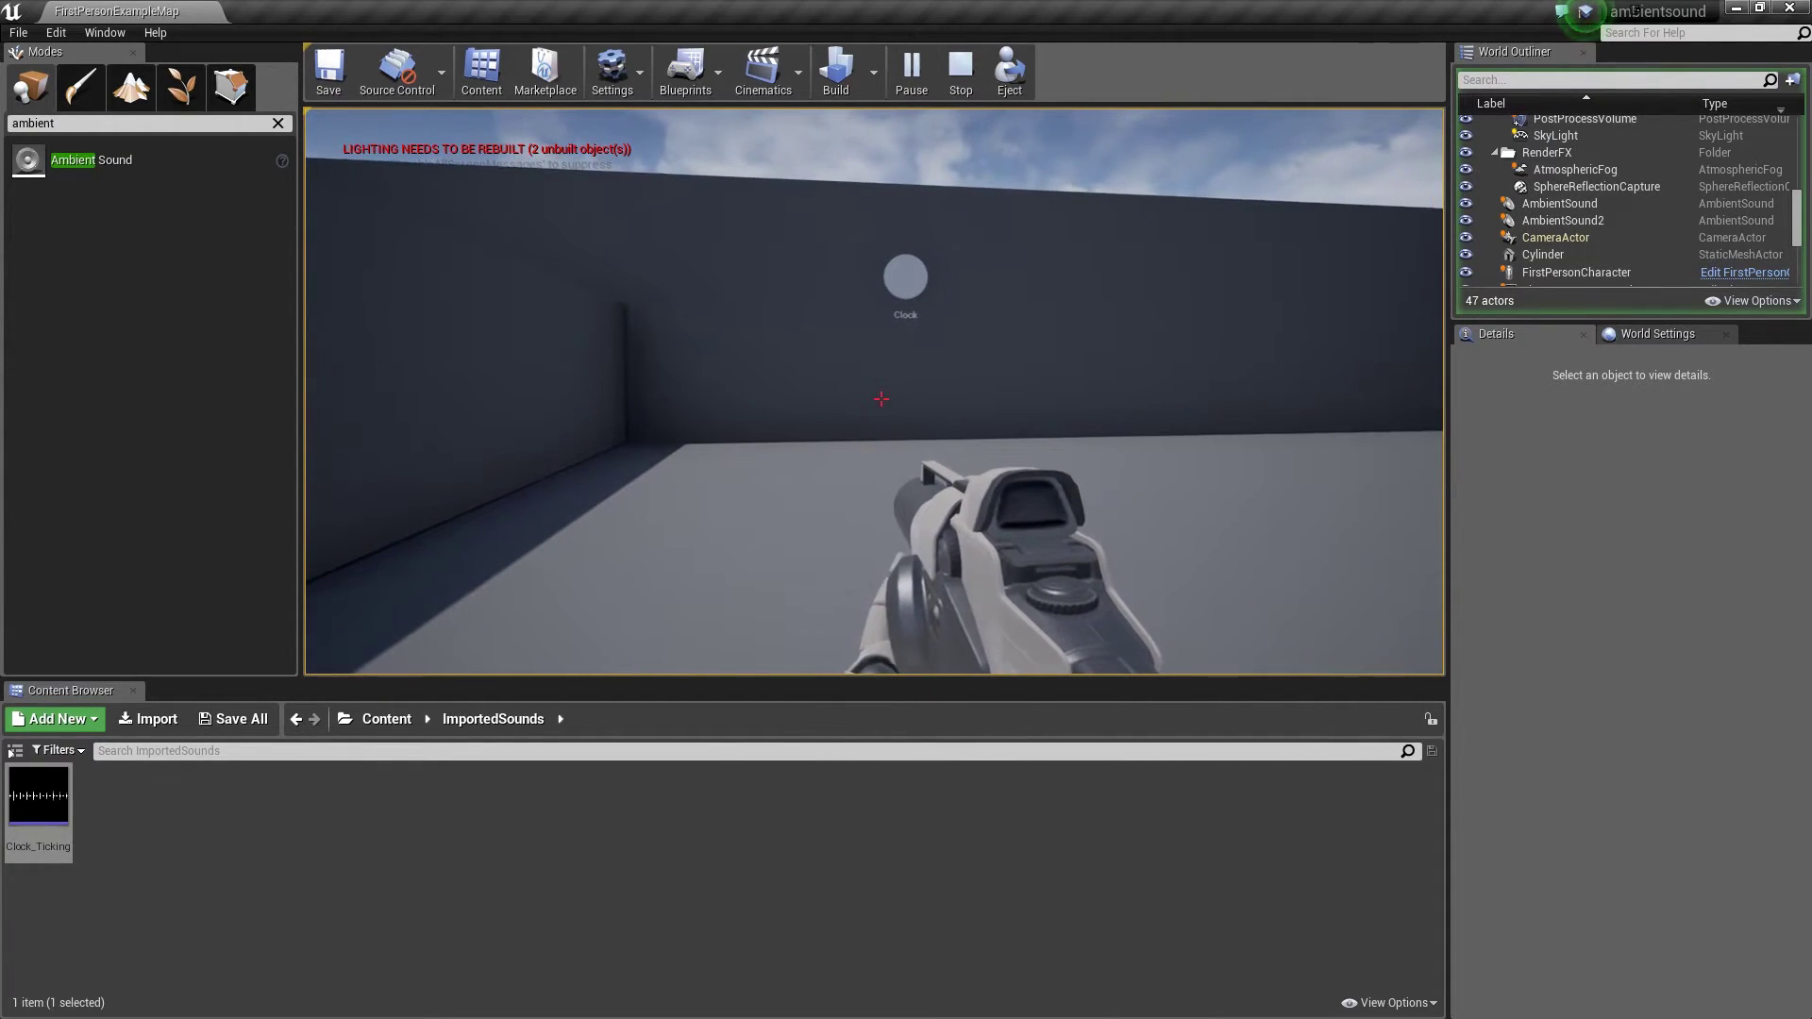
key(w)
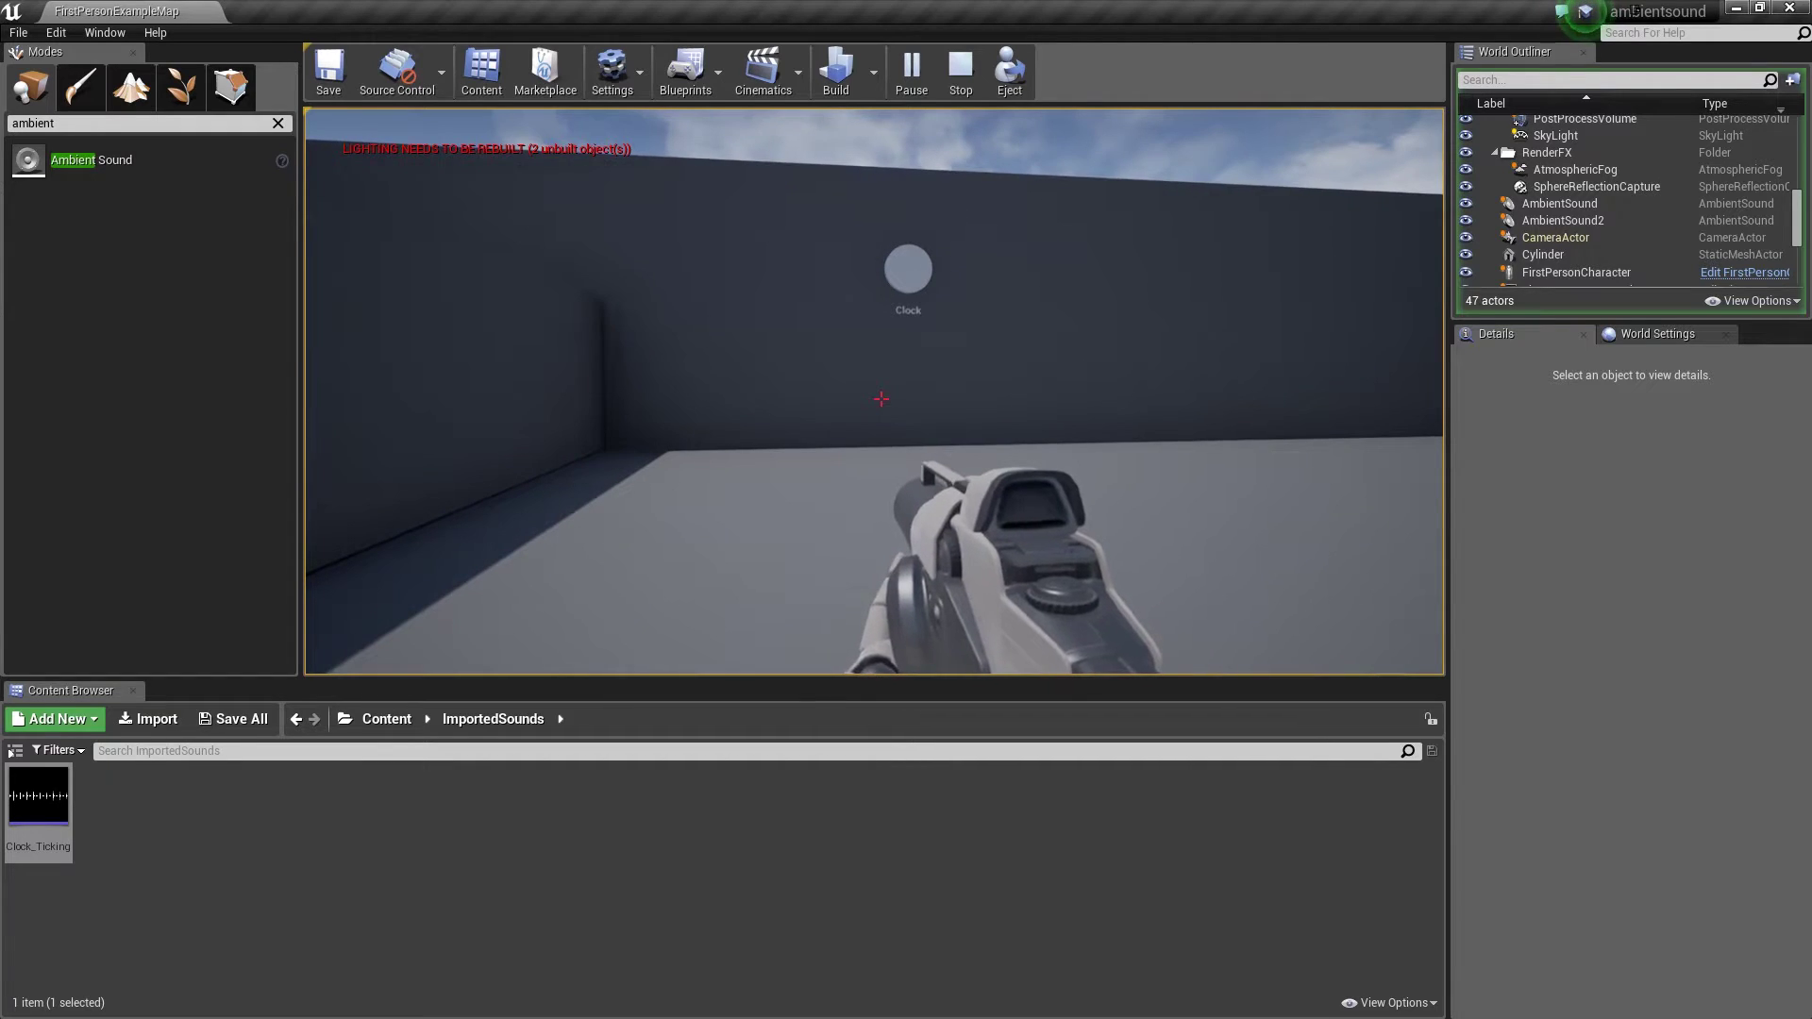
key(w)
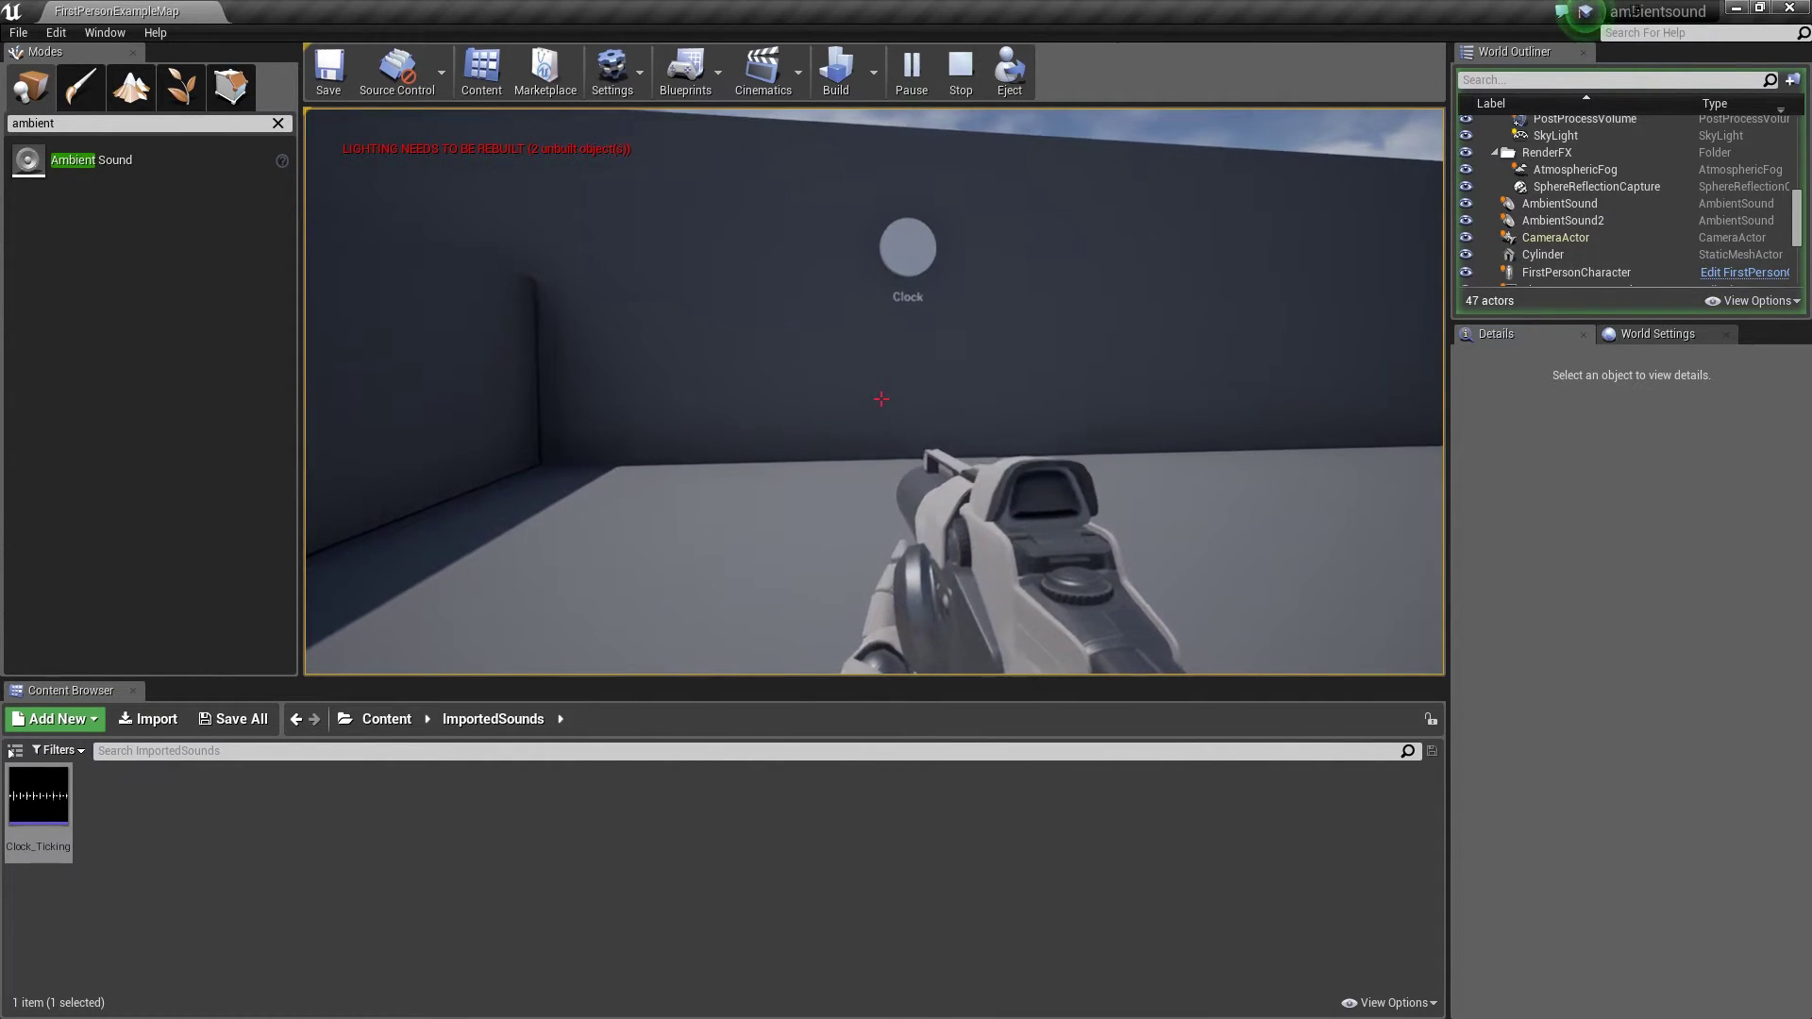
key(w)
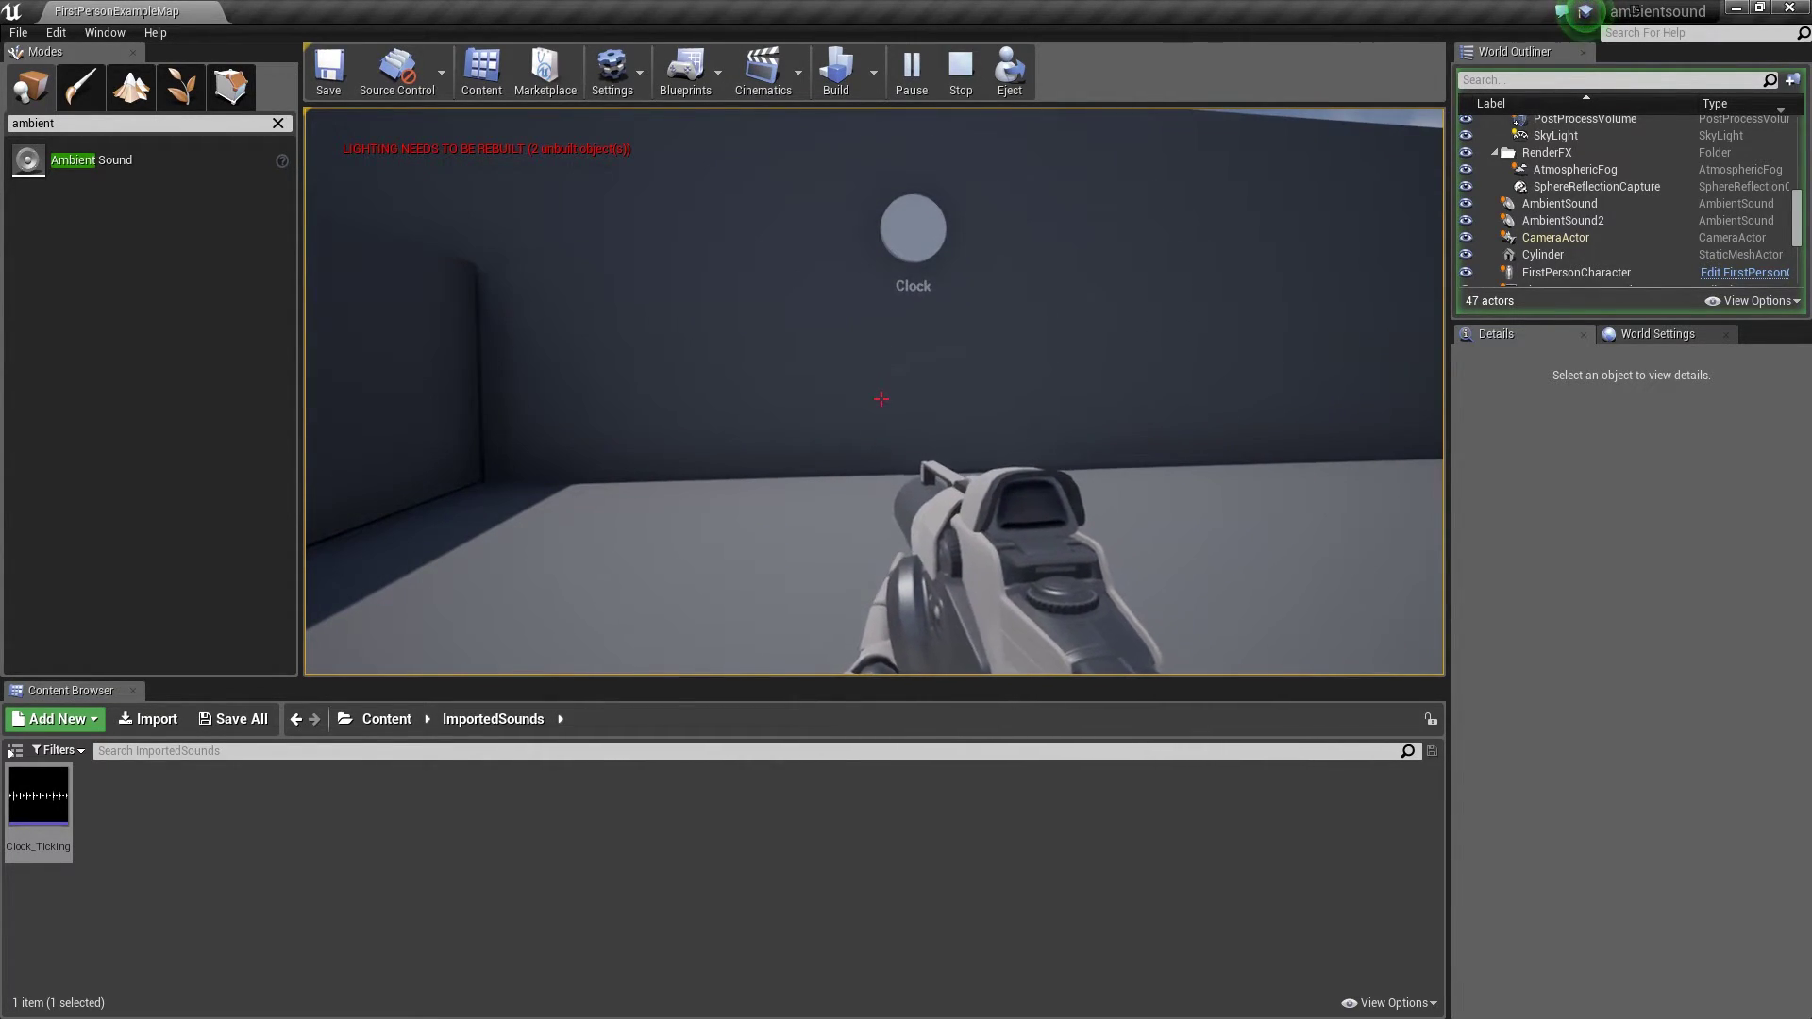
key(w)
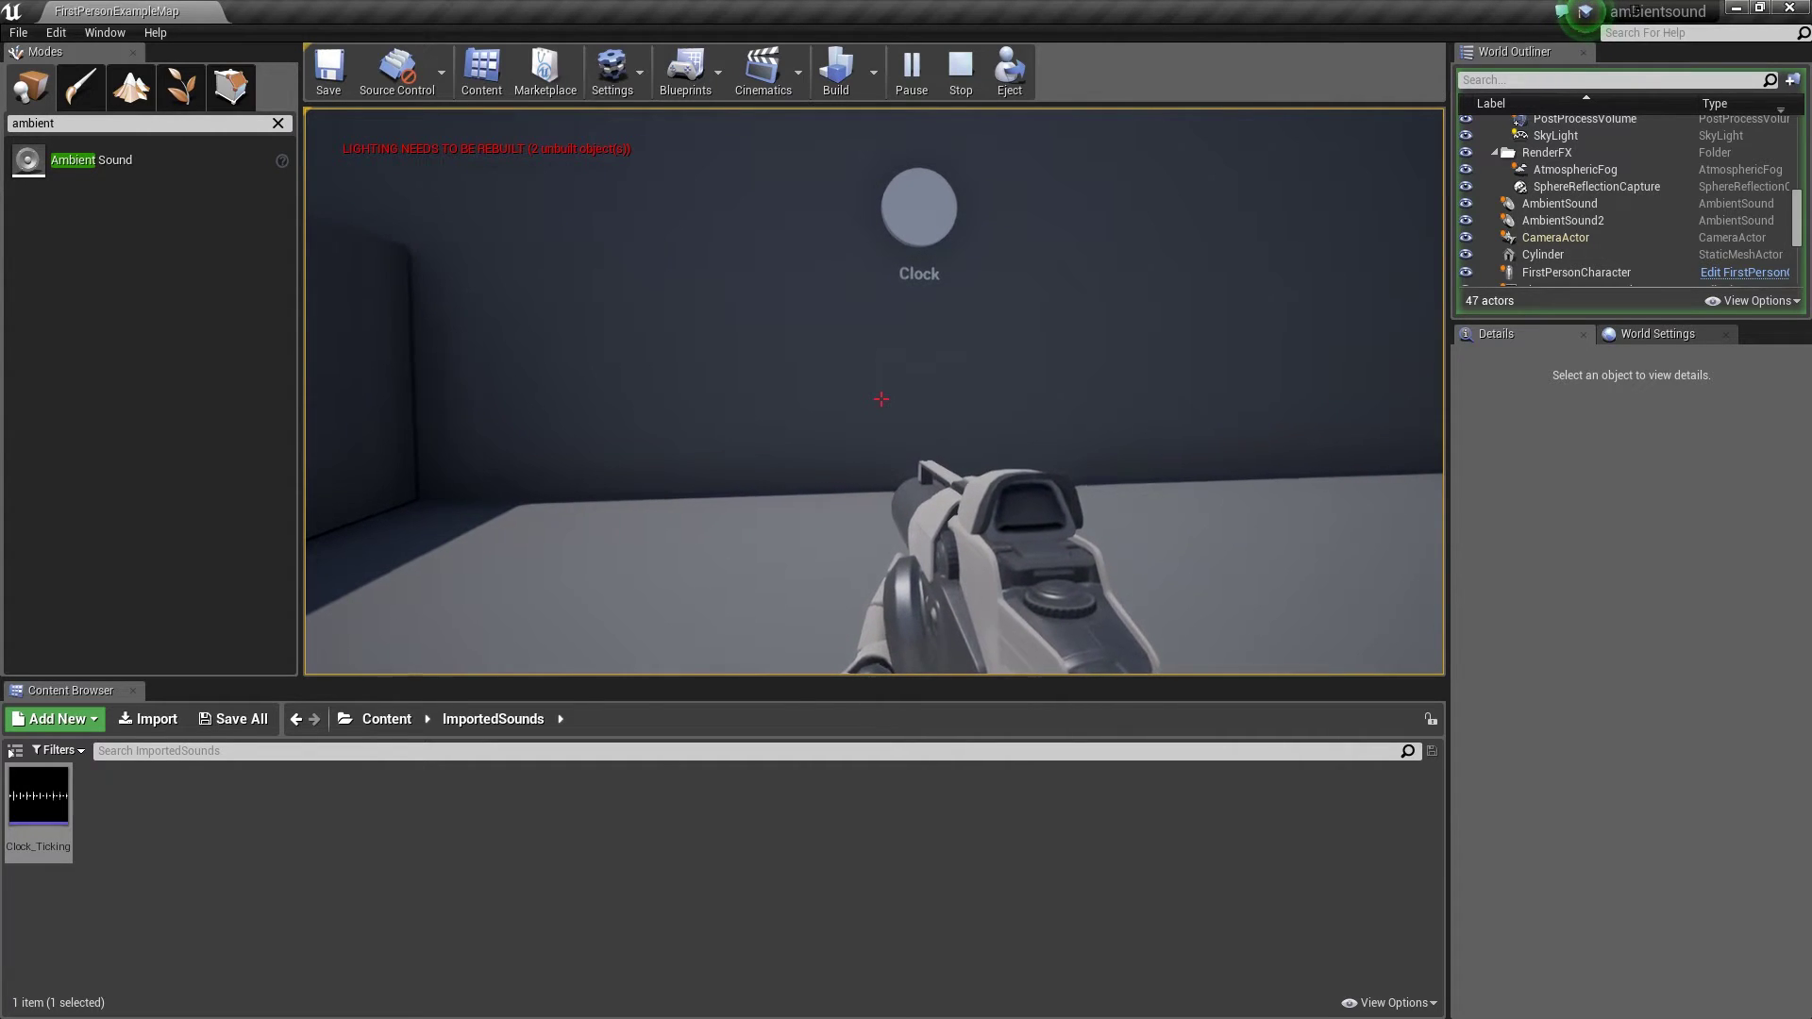
key(w)
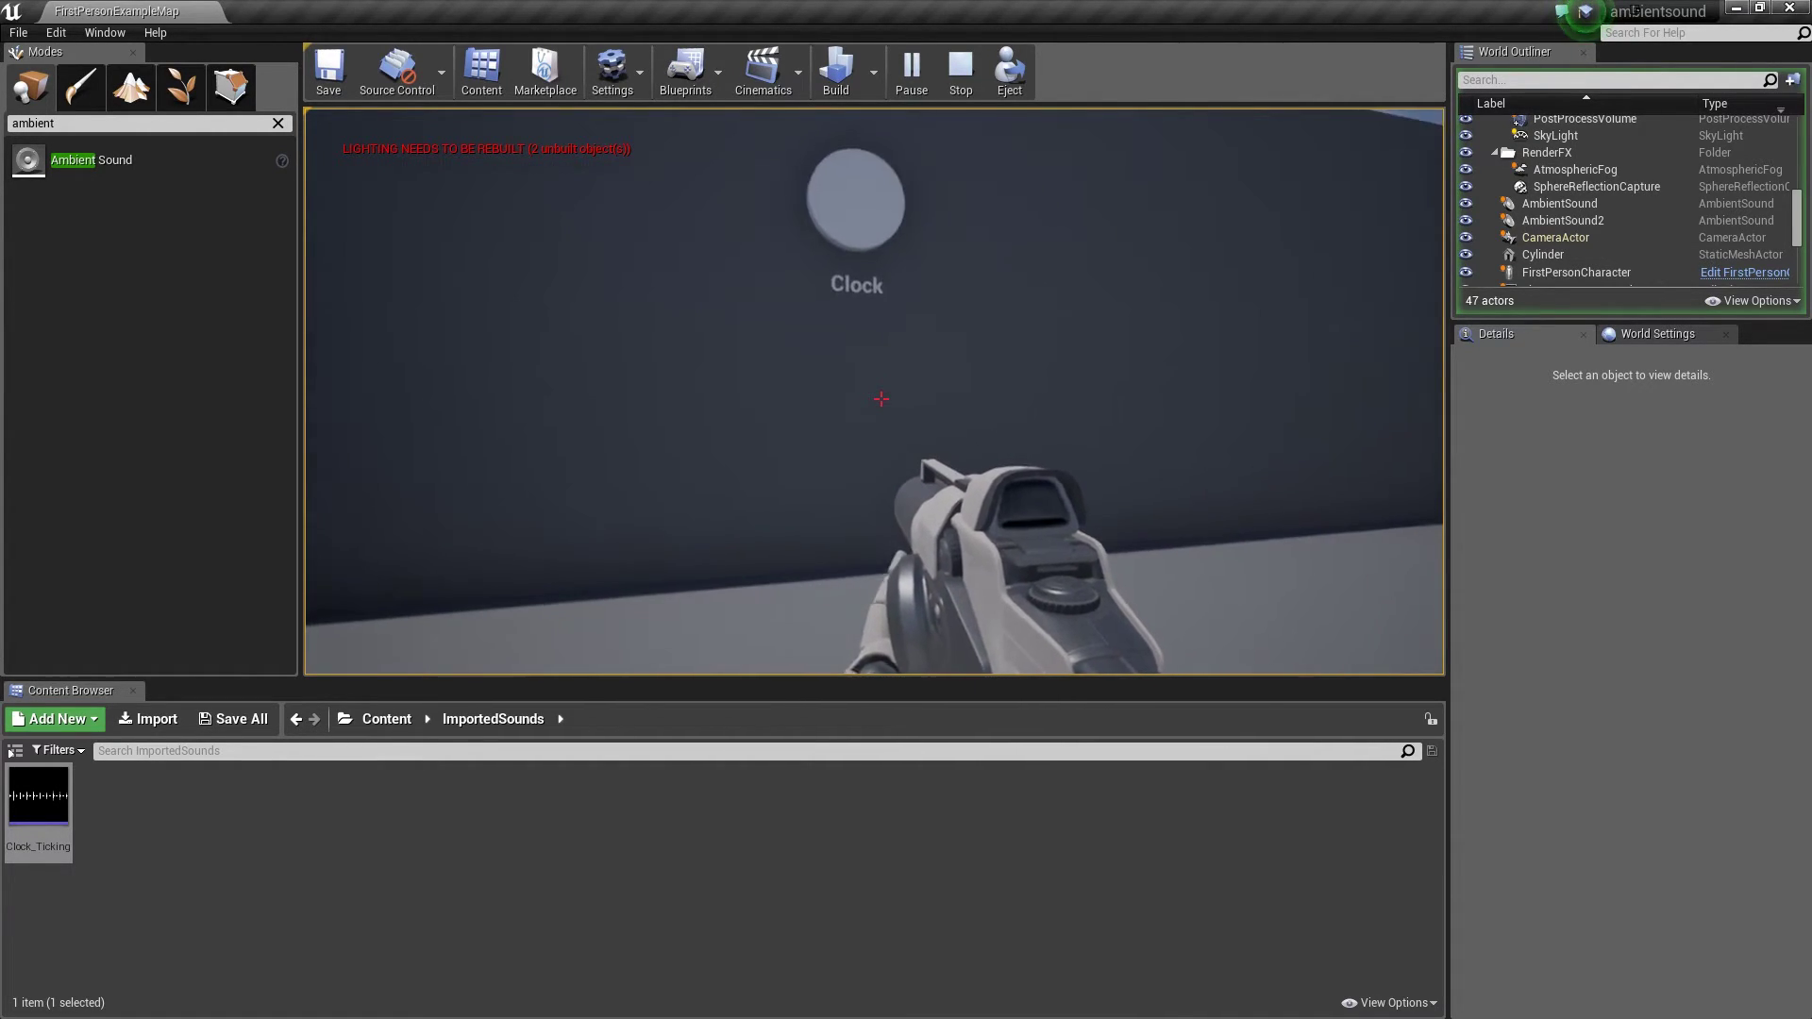
- Walk between the non-positional sound sphere and the wall clock to compare both sounds, and end the play-test
key(w)
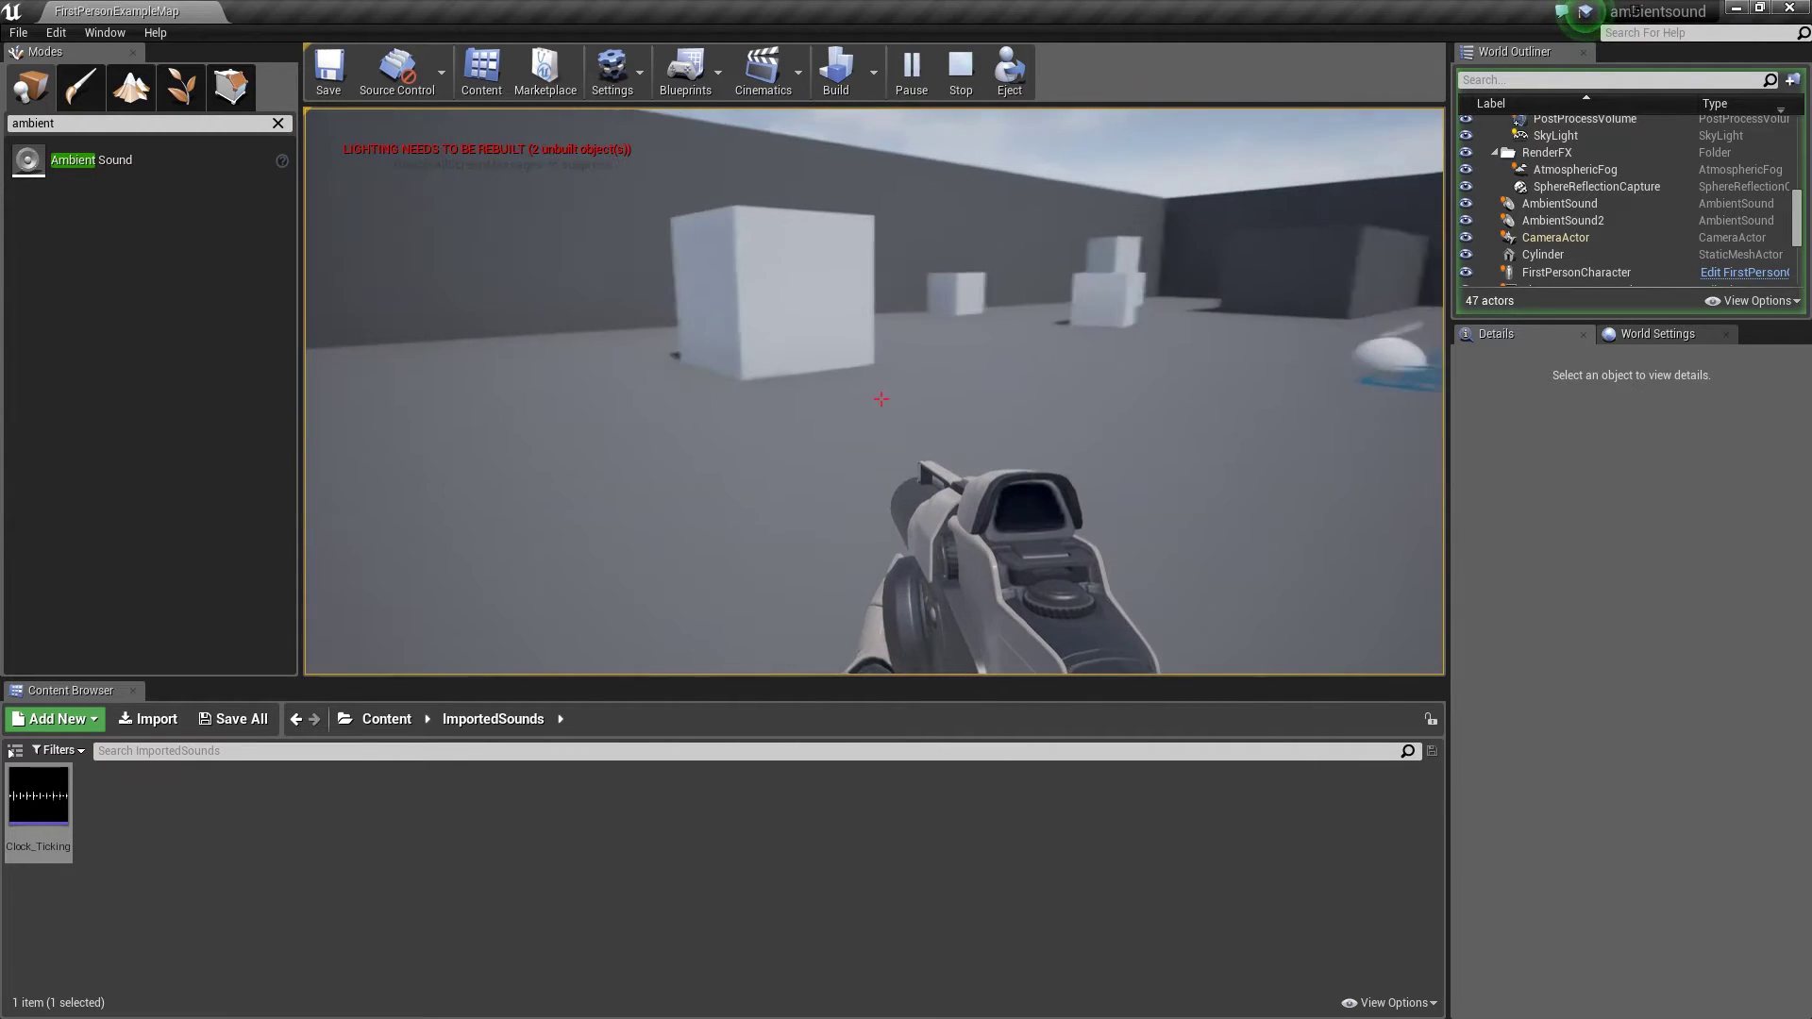
key(w)
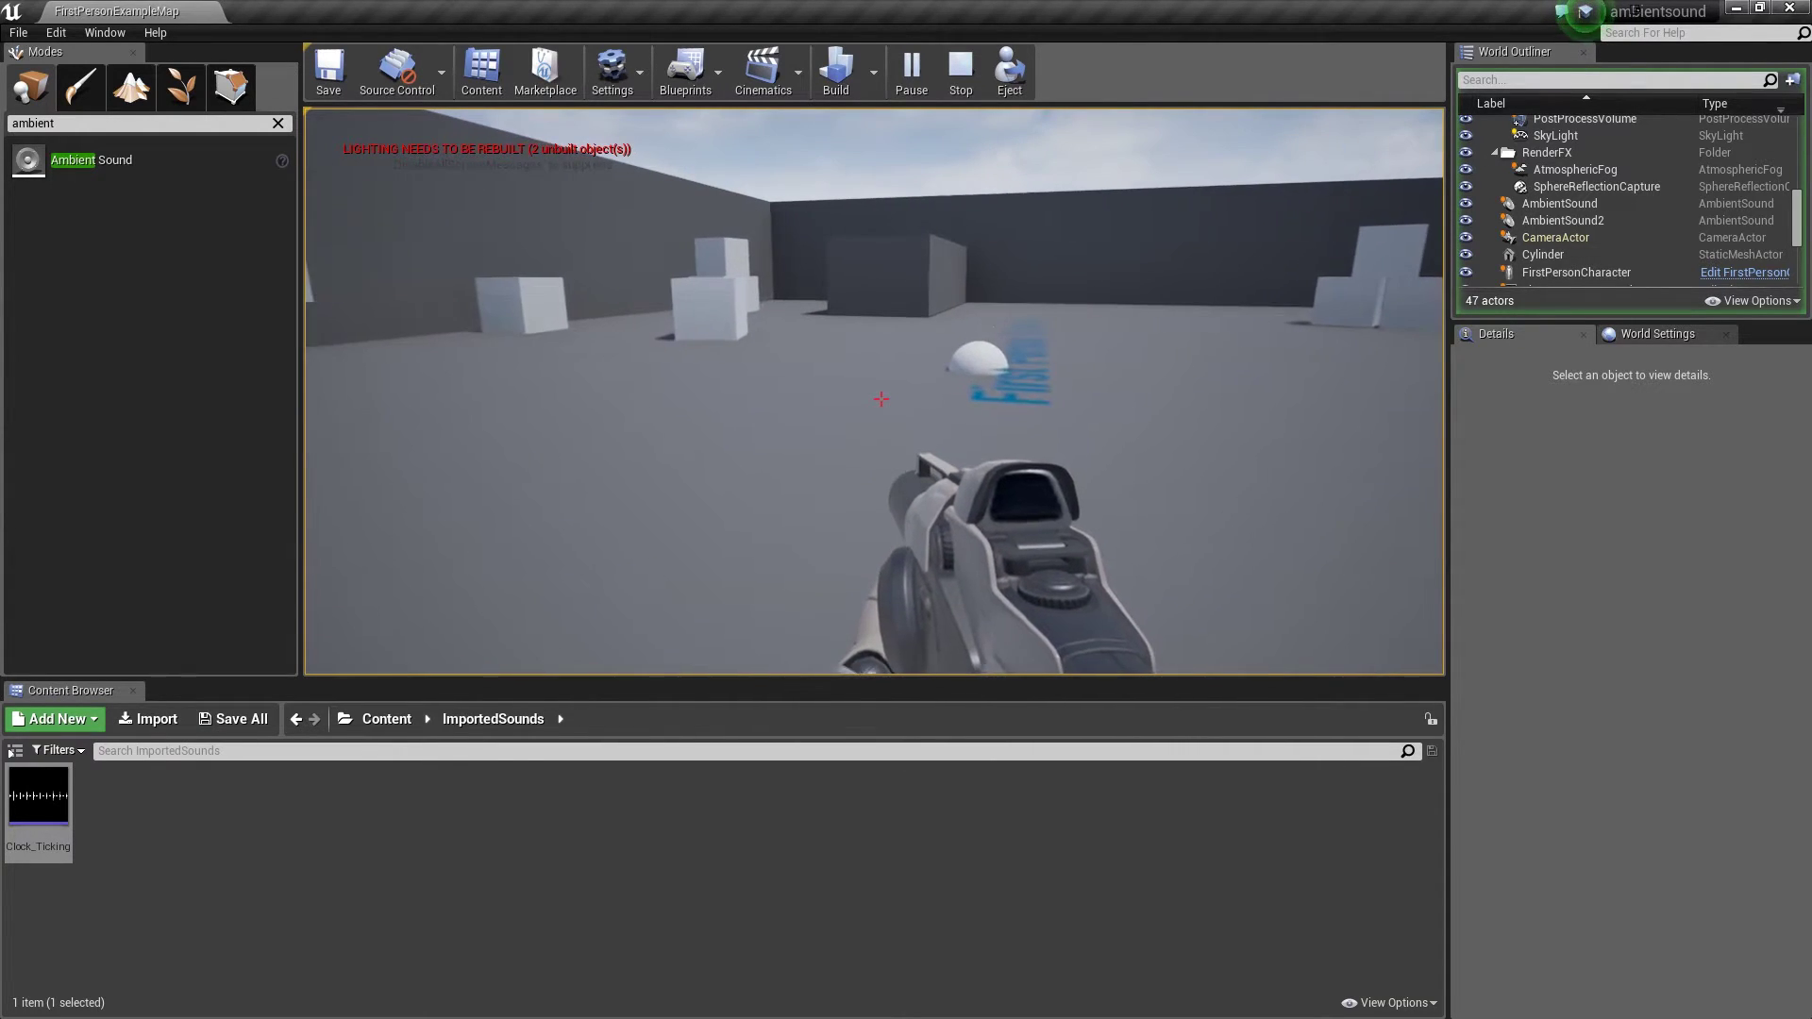
key(w)
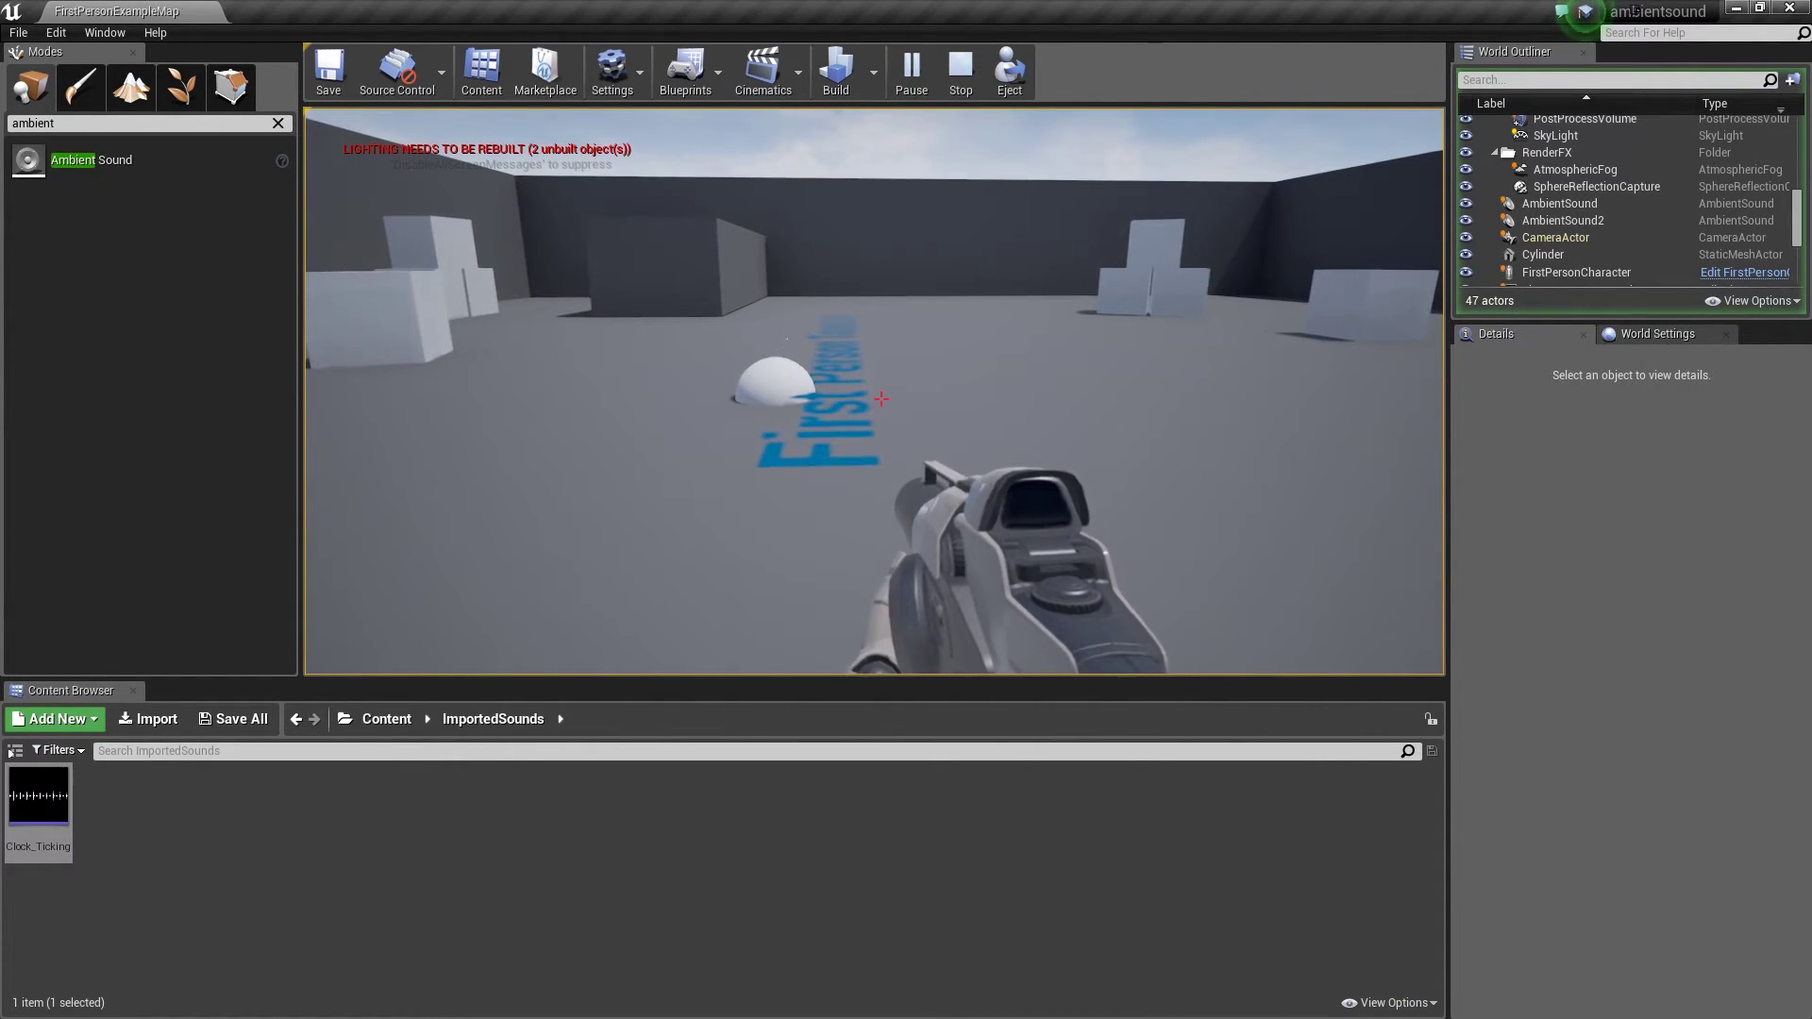
key(w)
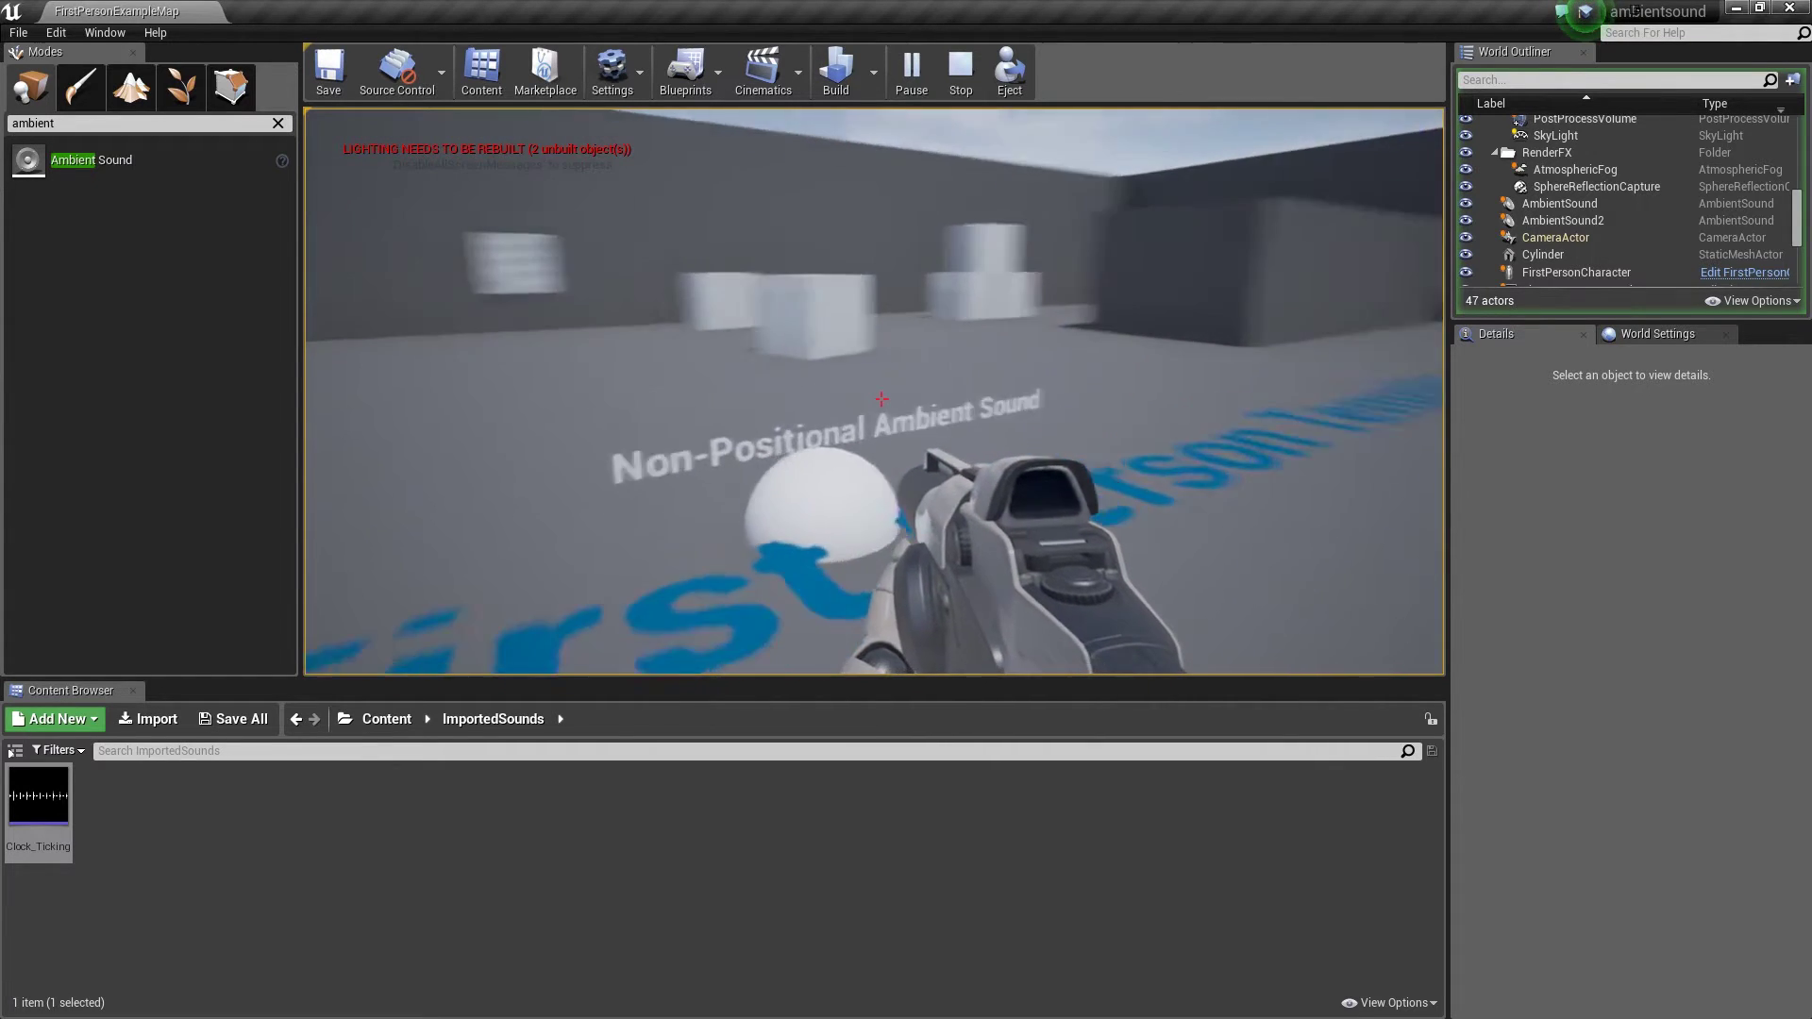
key(a)
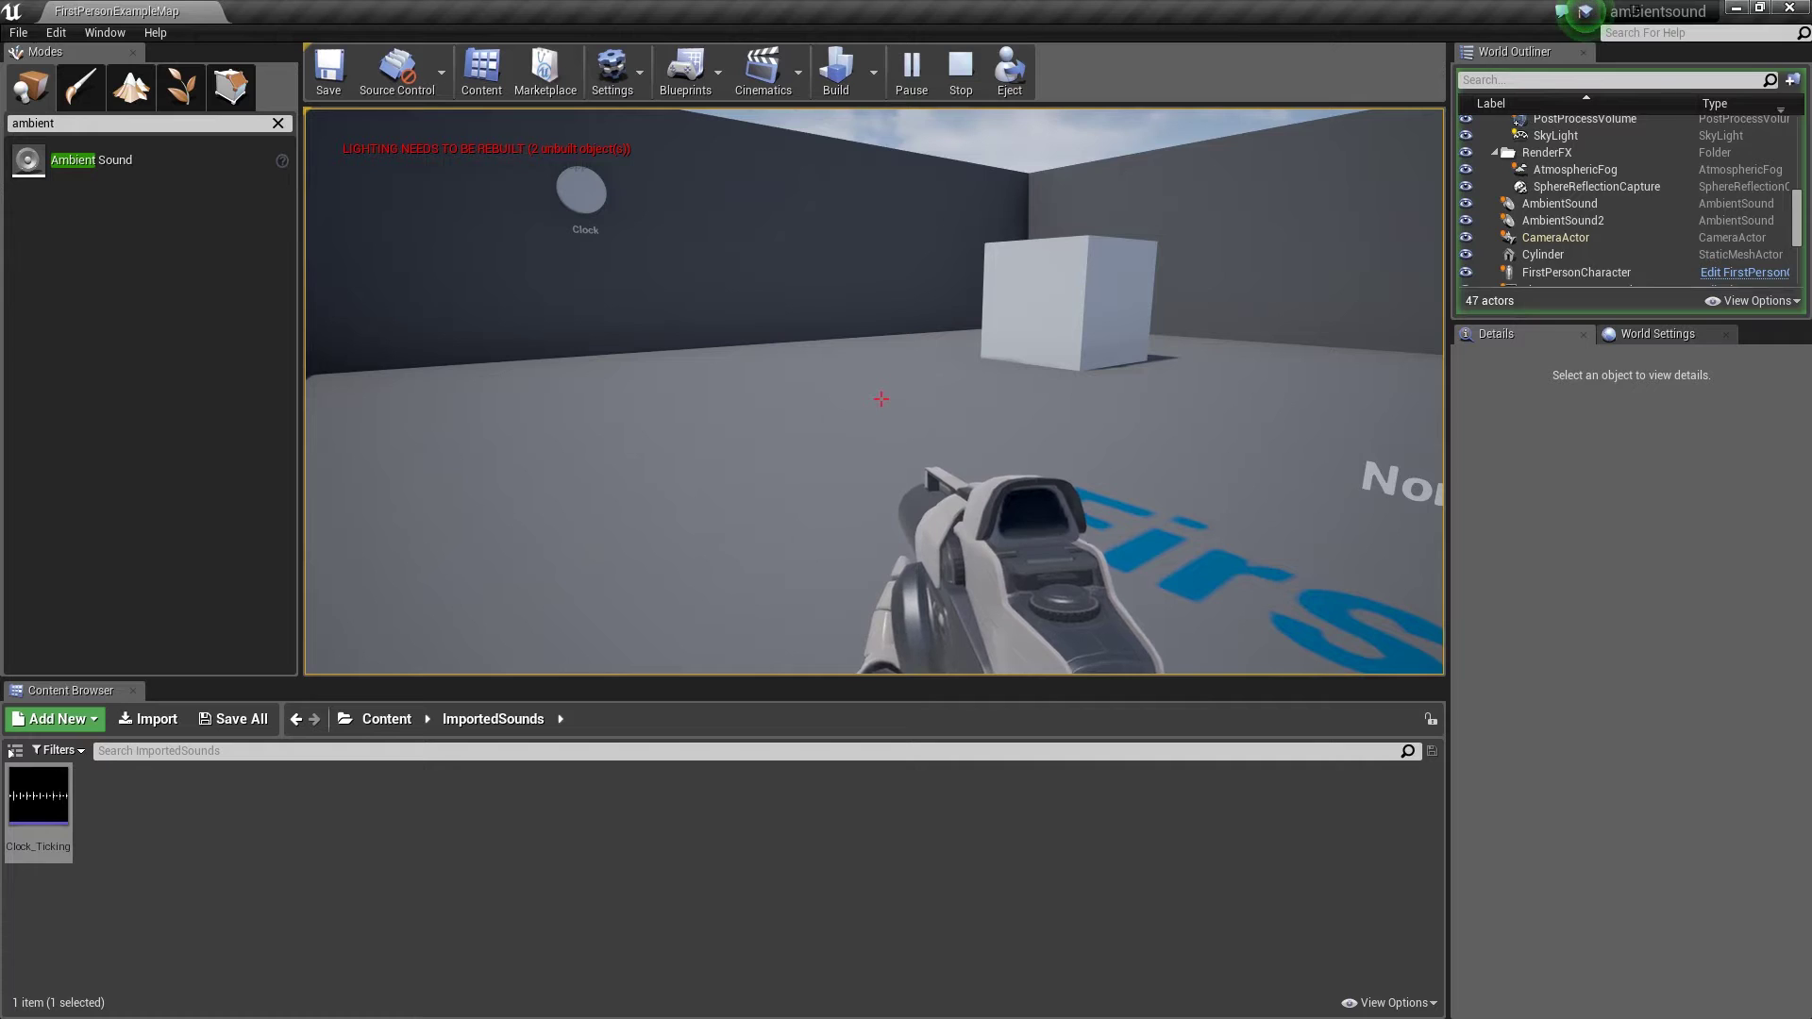
key(a)
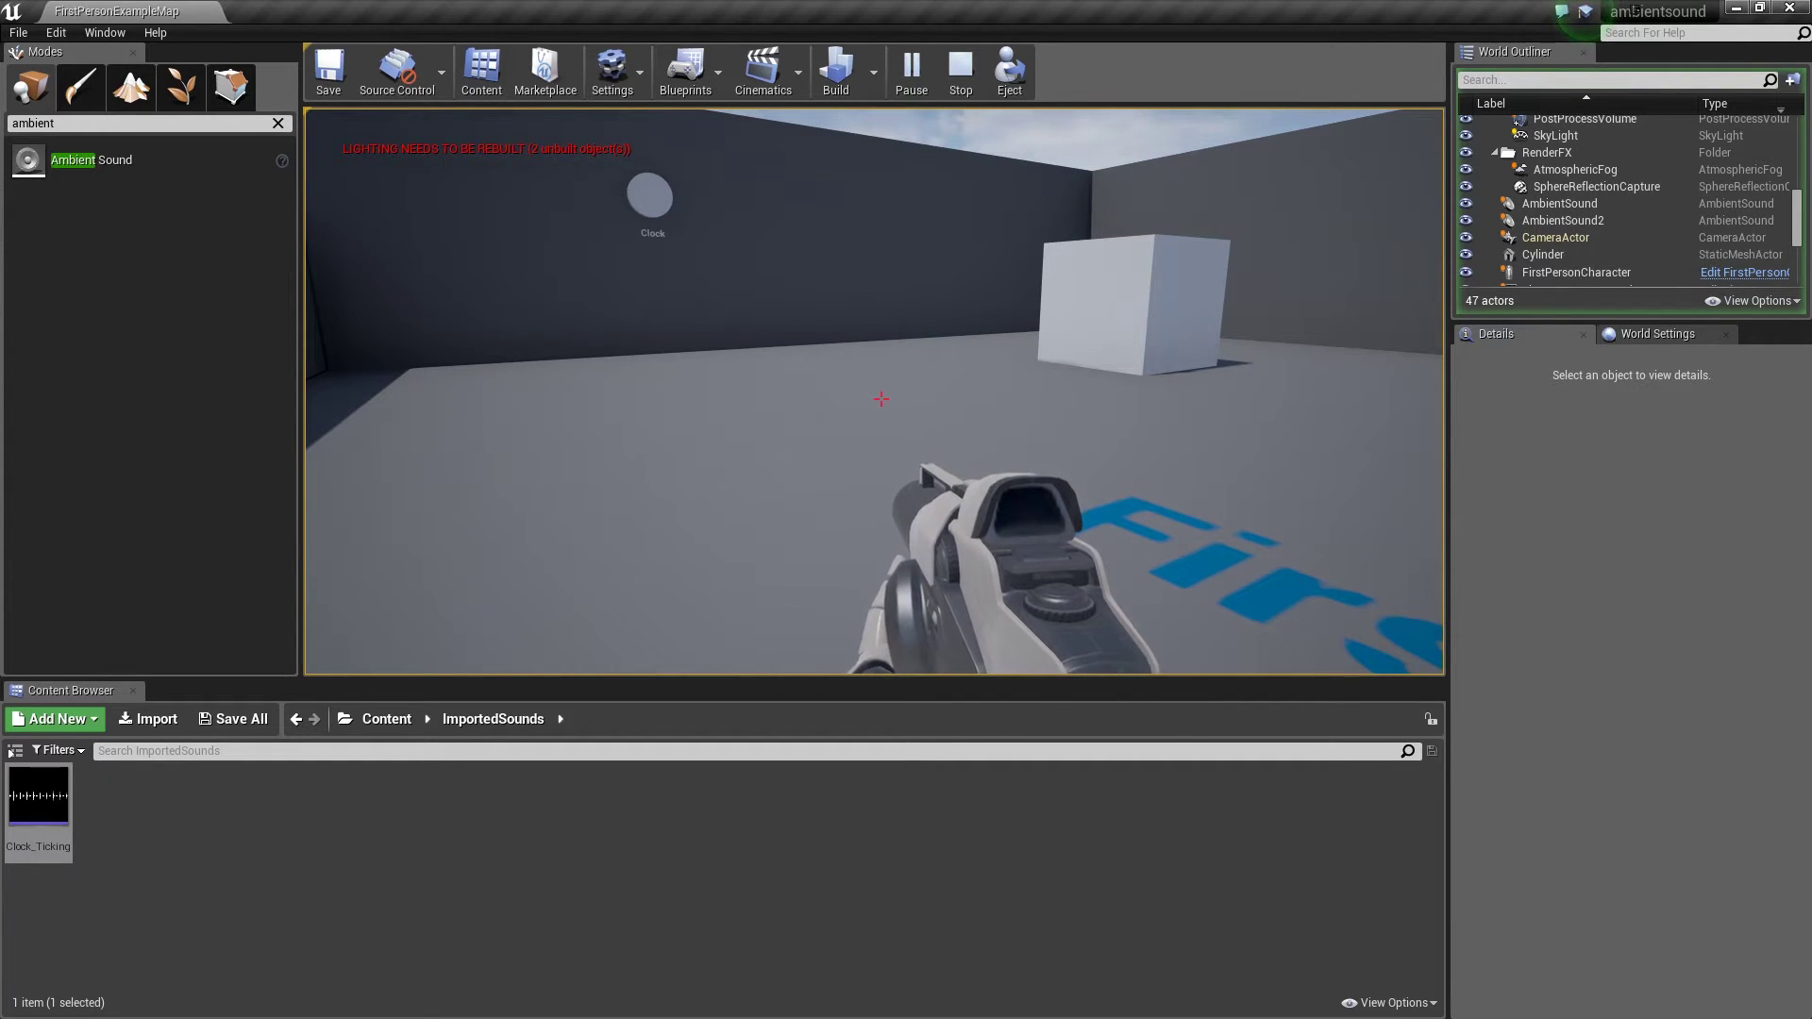
key(w)
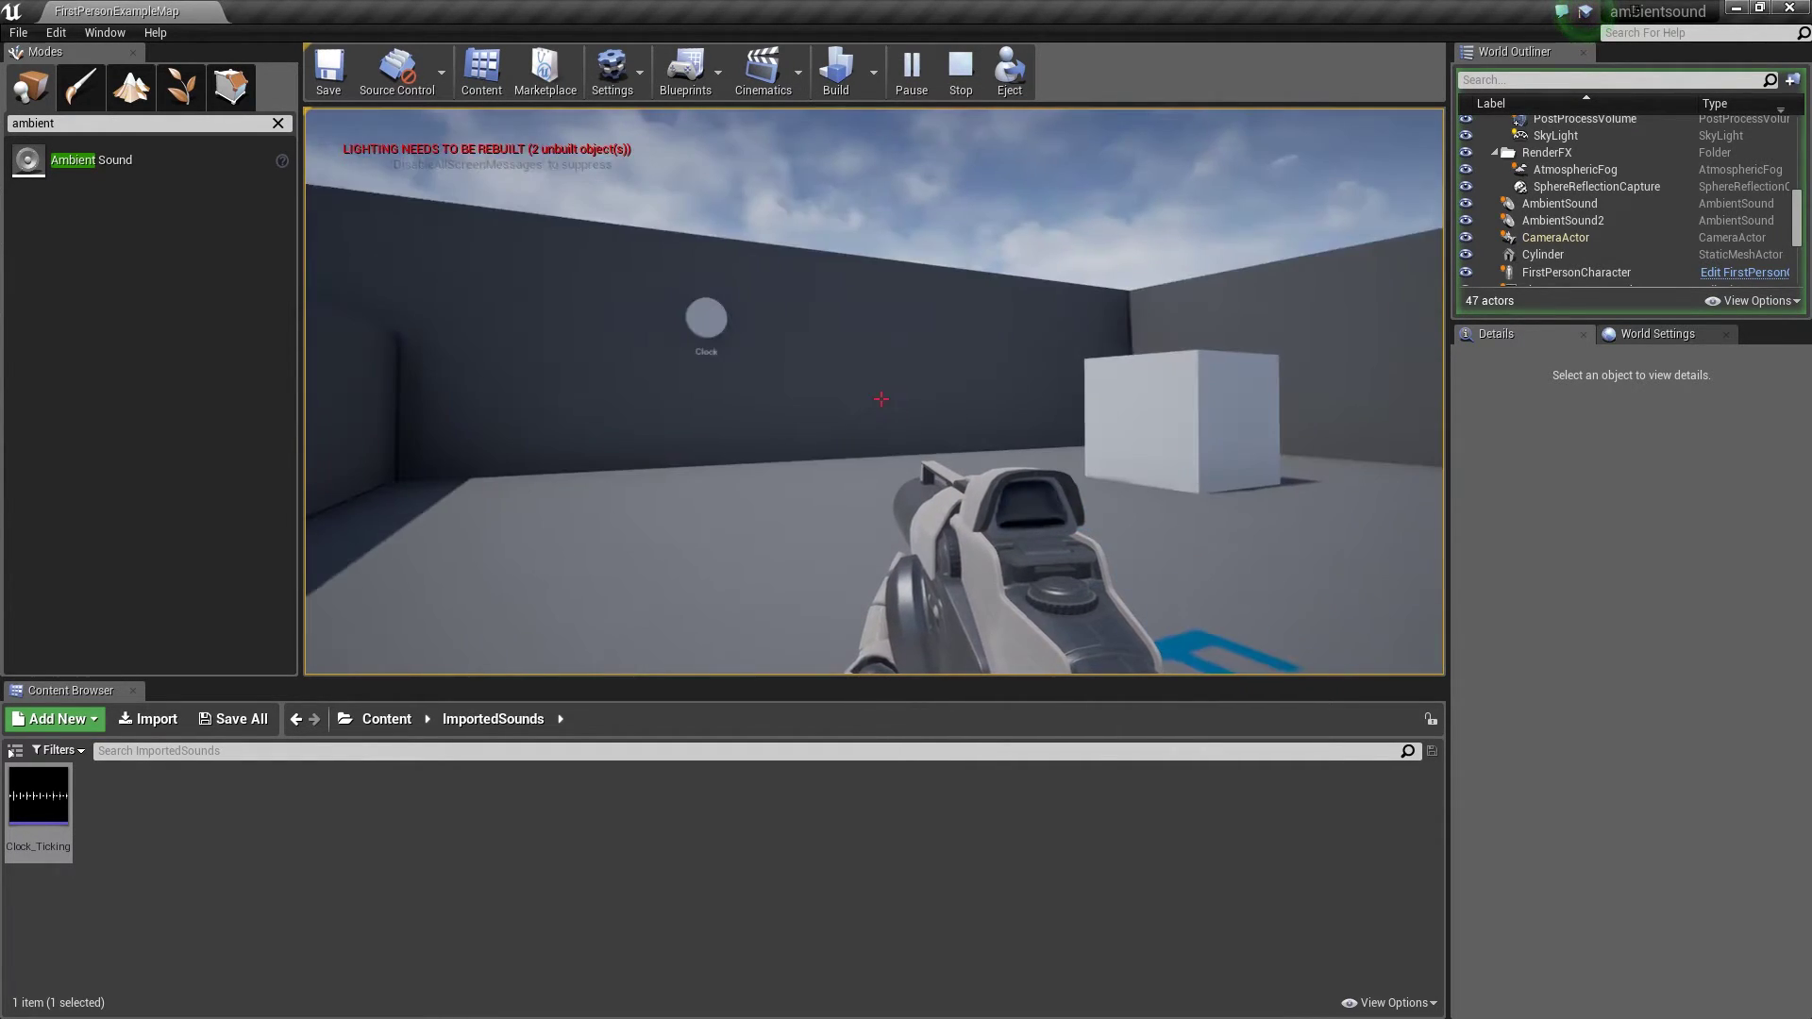
key(w)
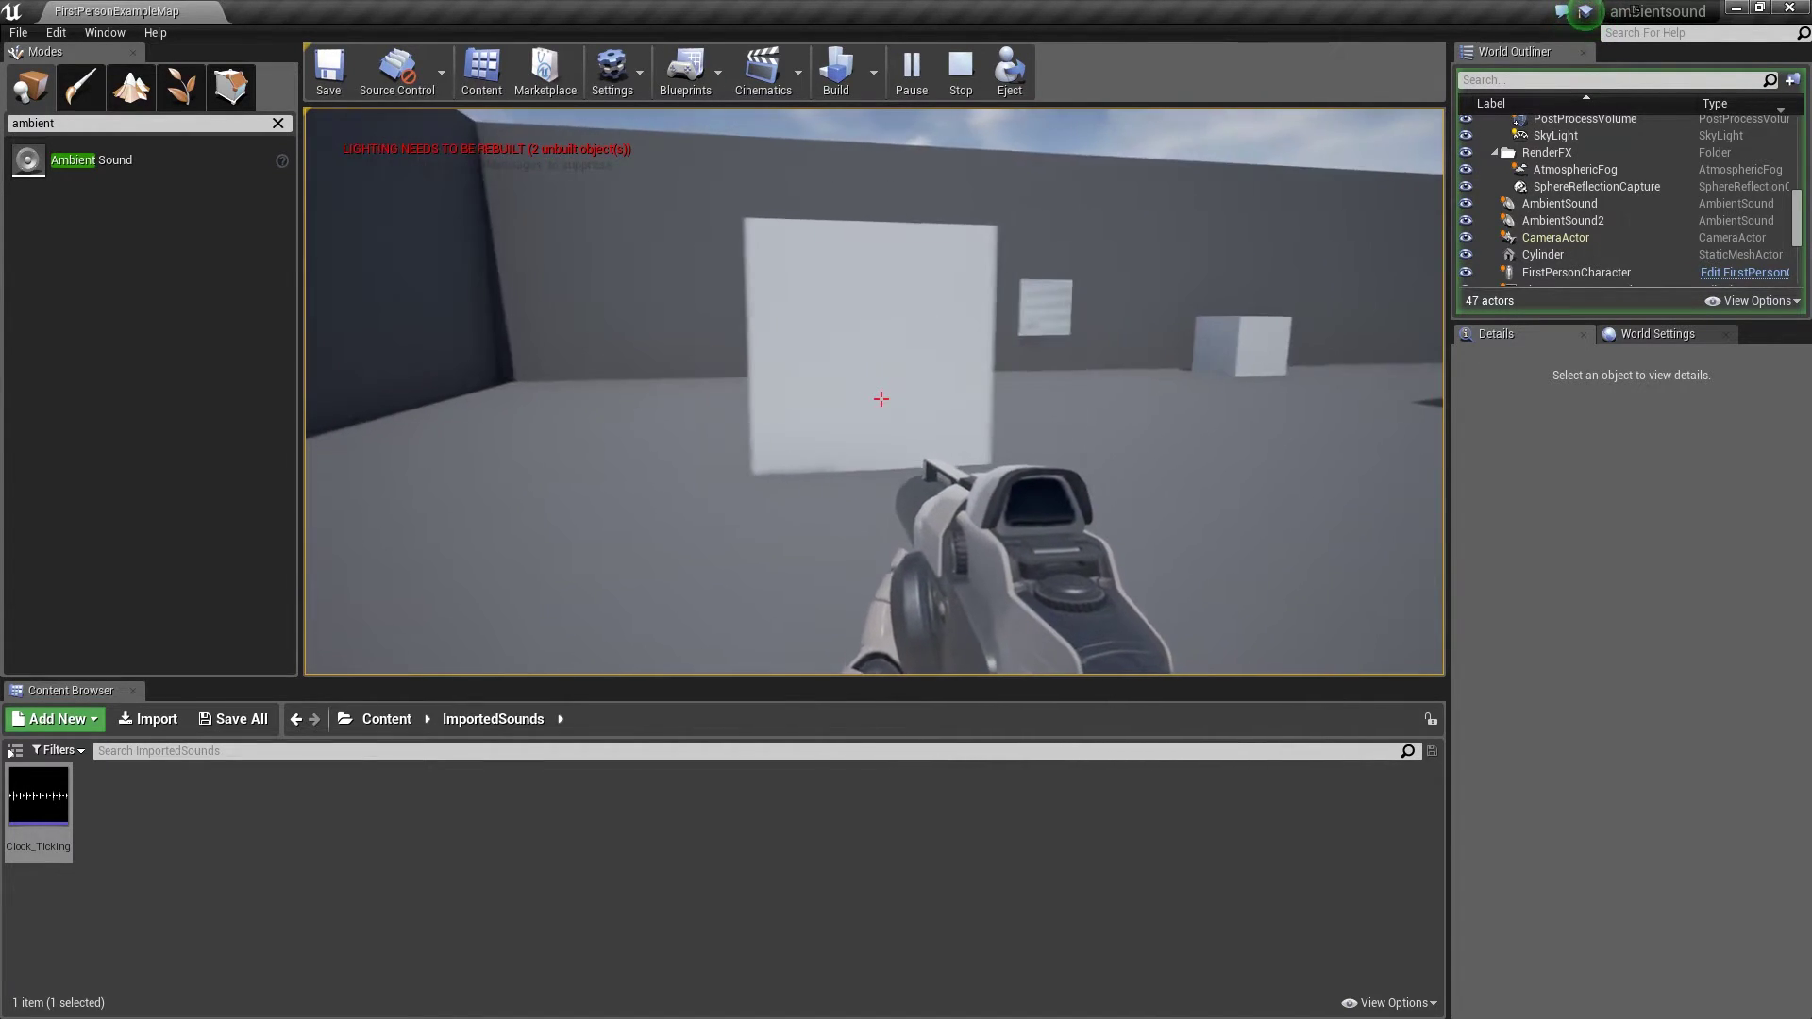
key(a)
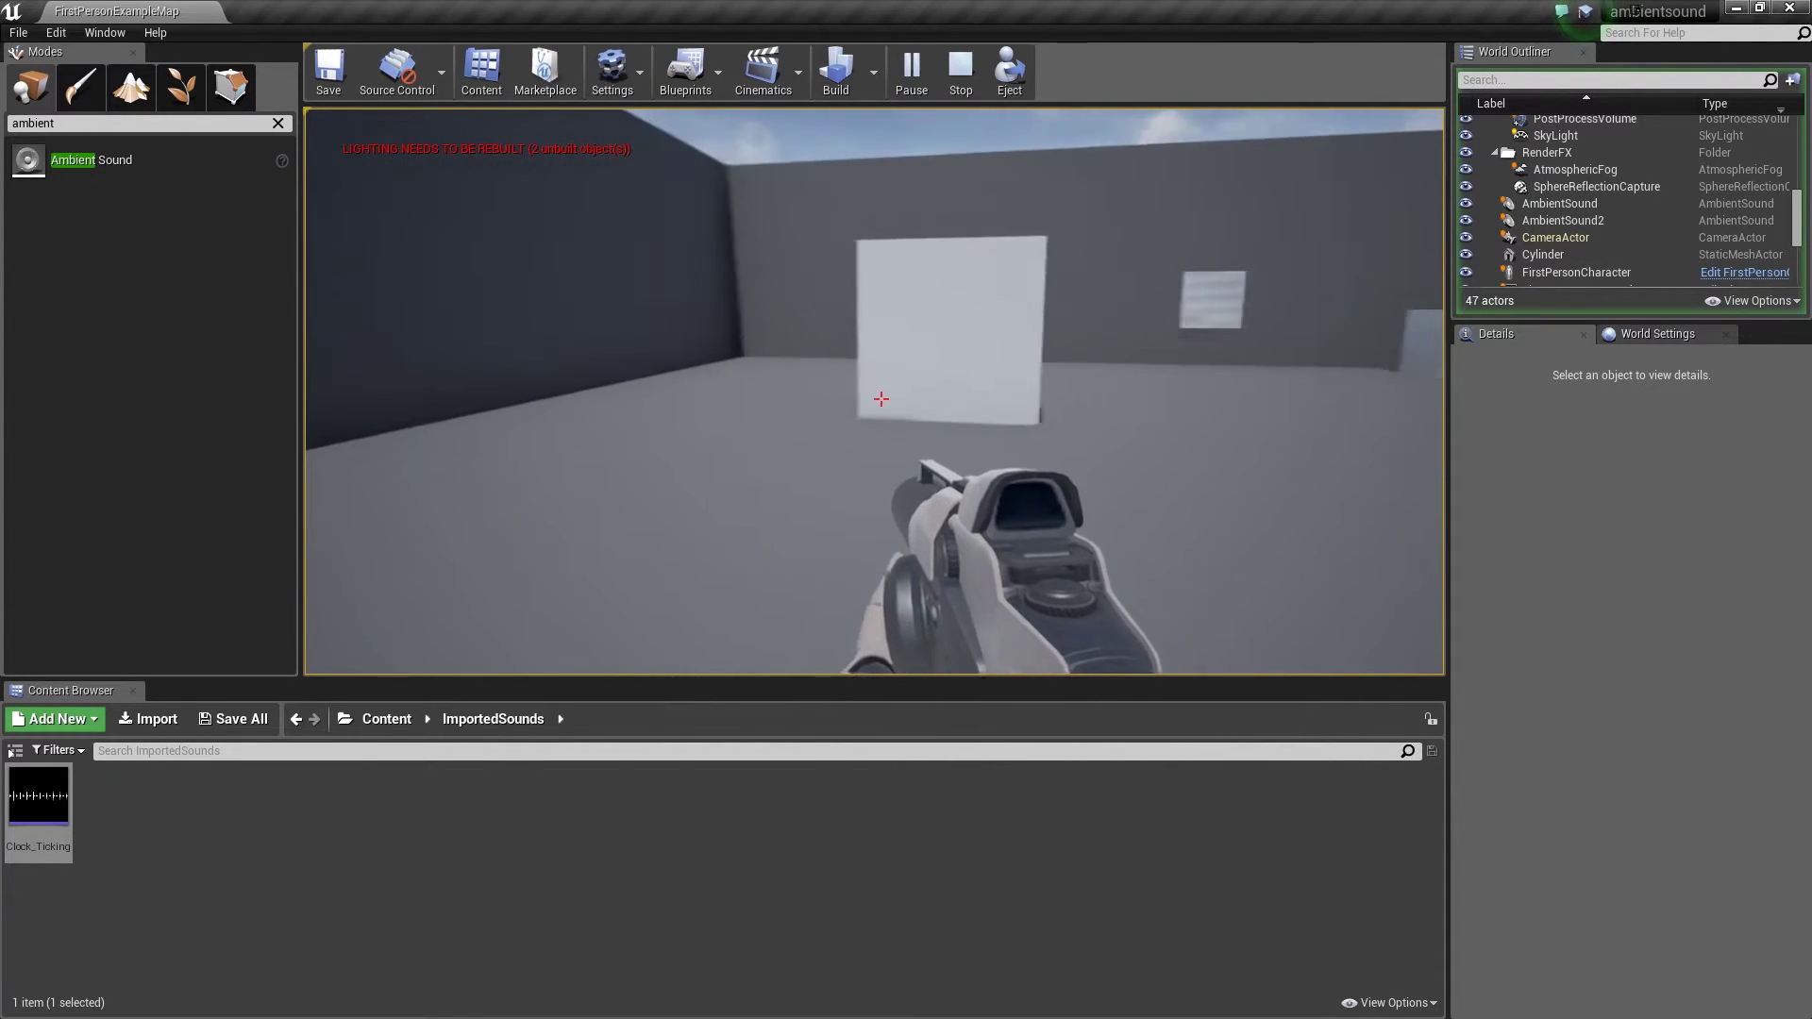
key(s)
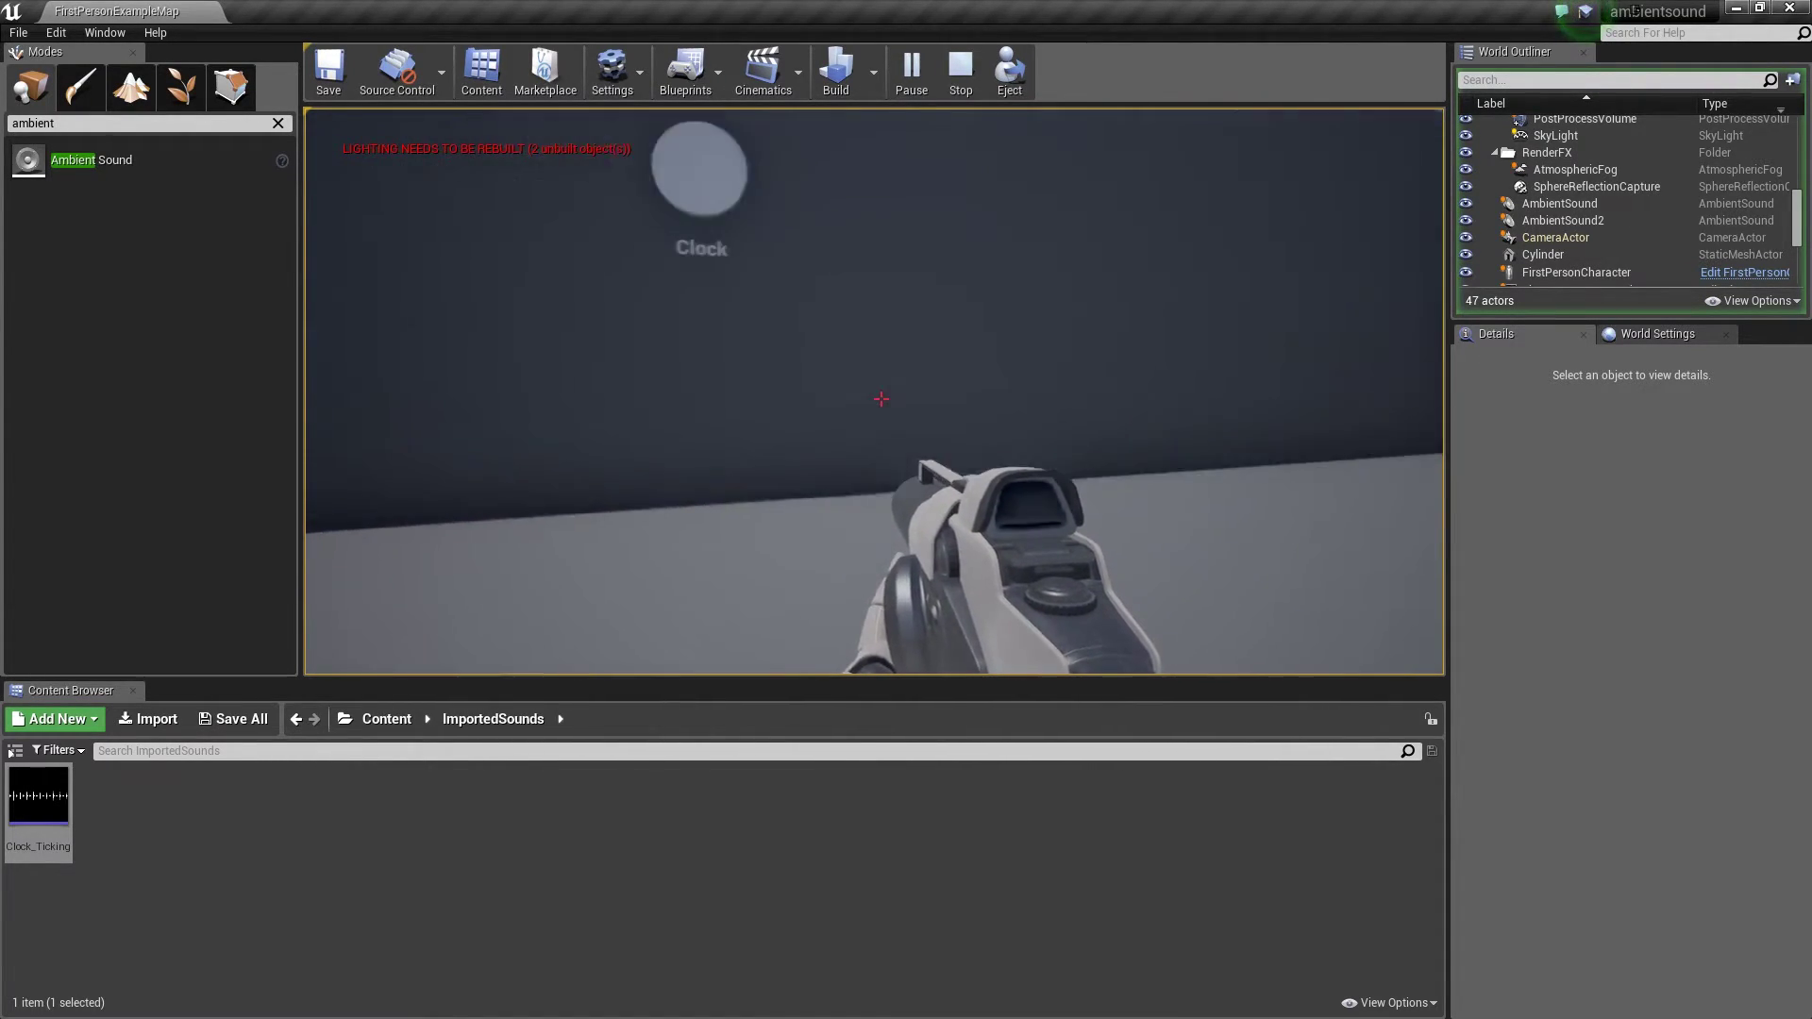
key(d)
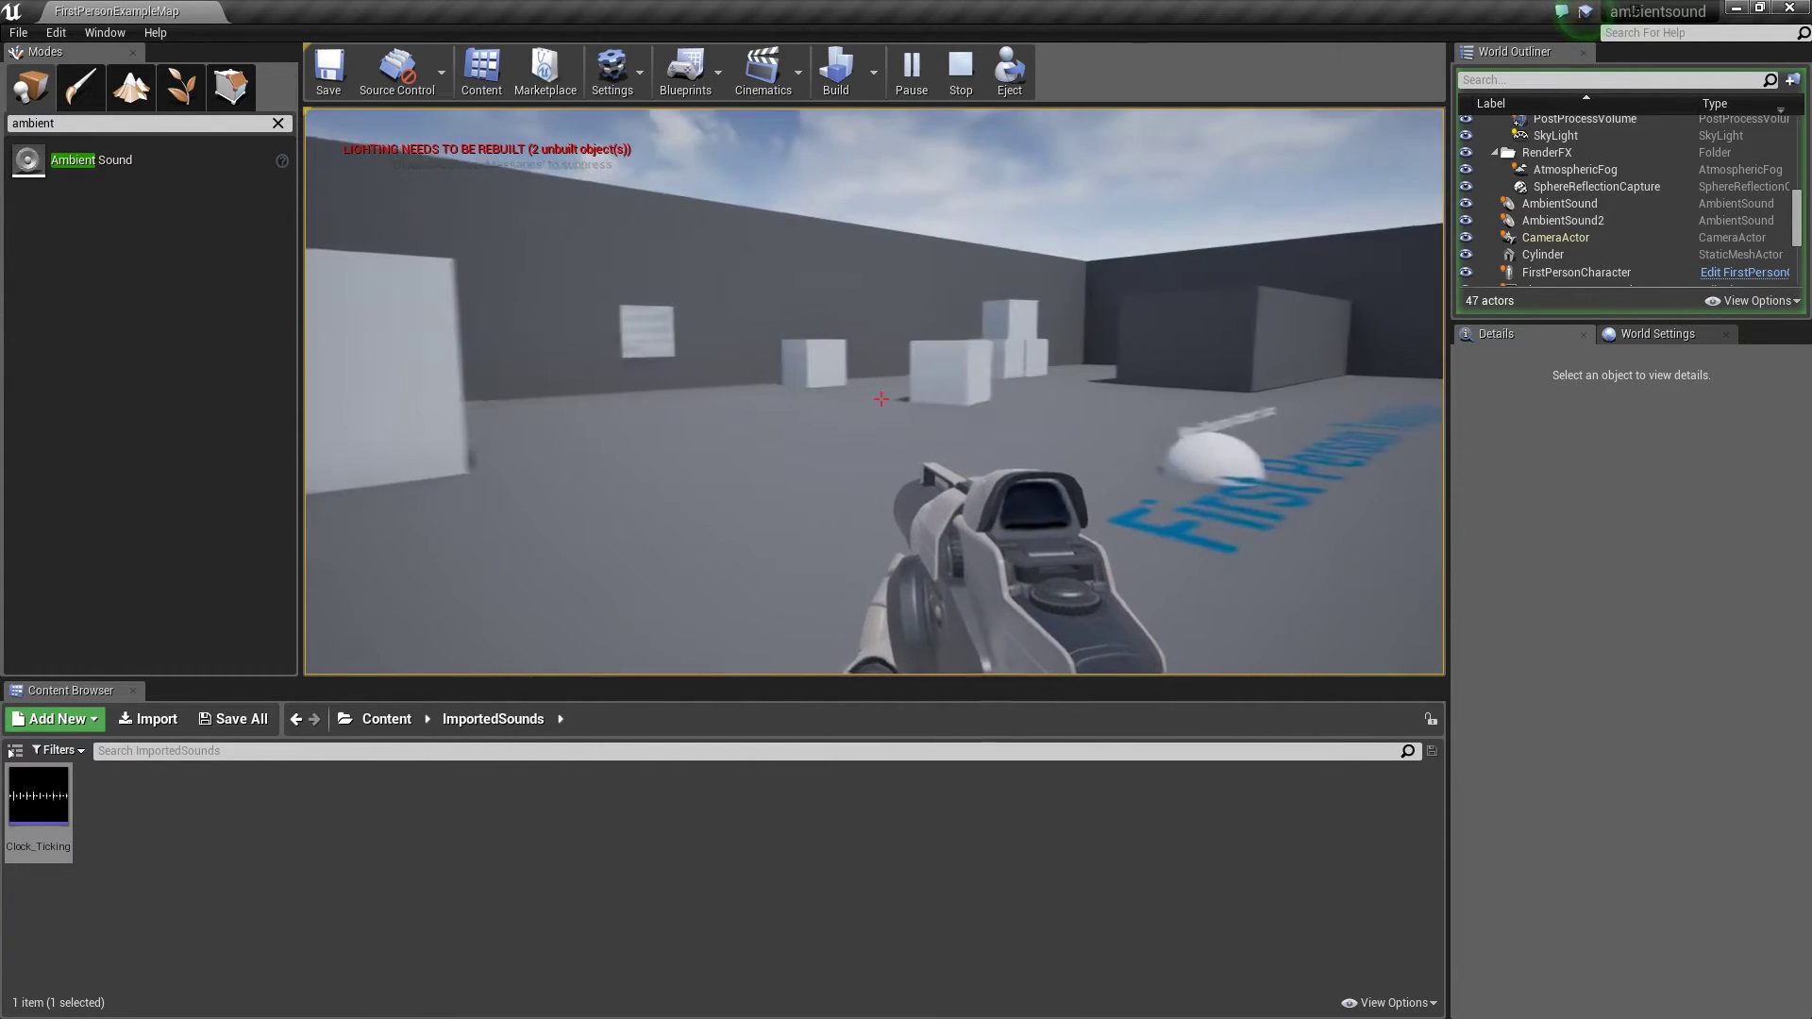
key(w)
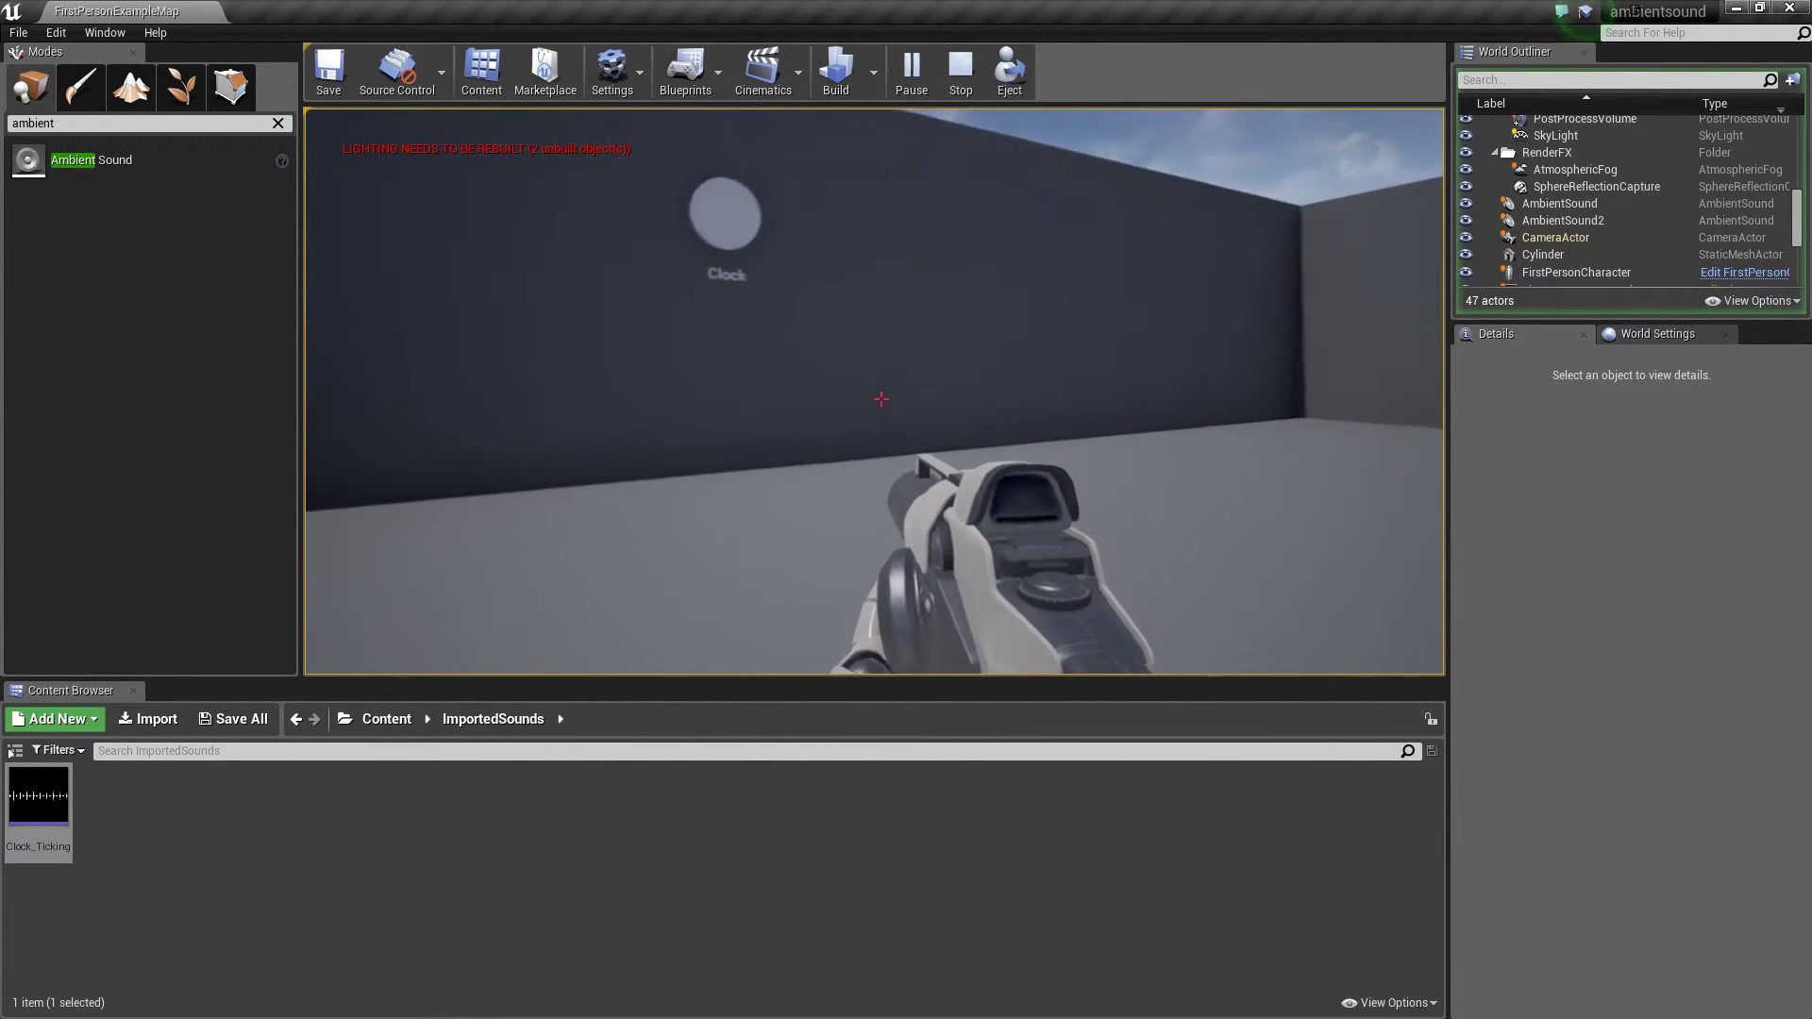
key(Escape)
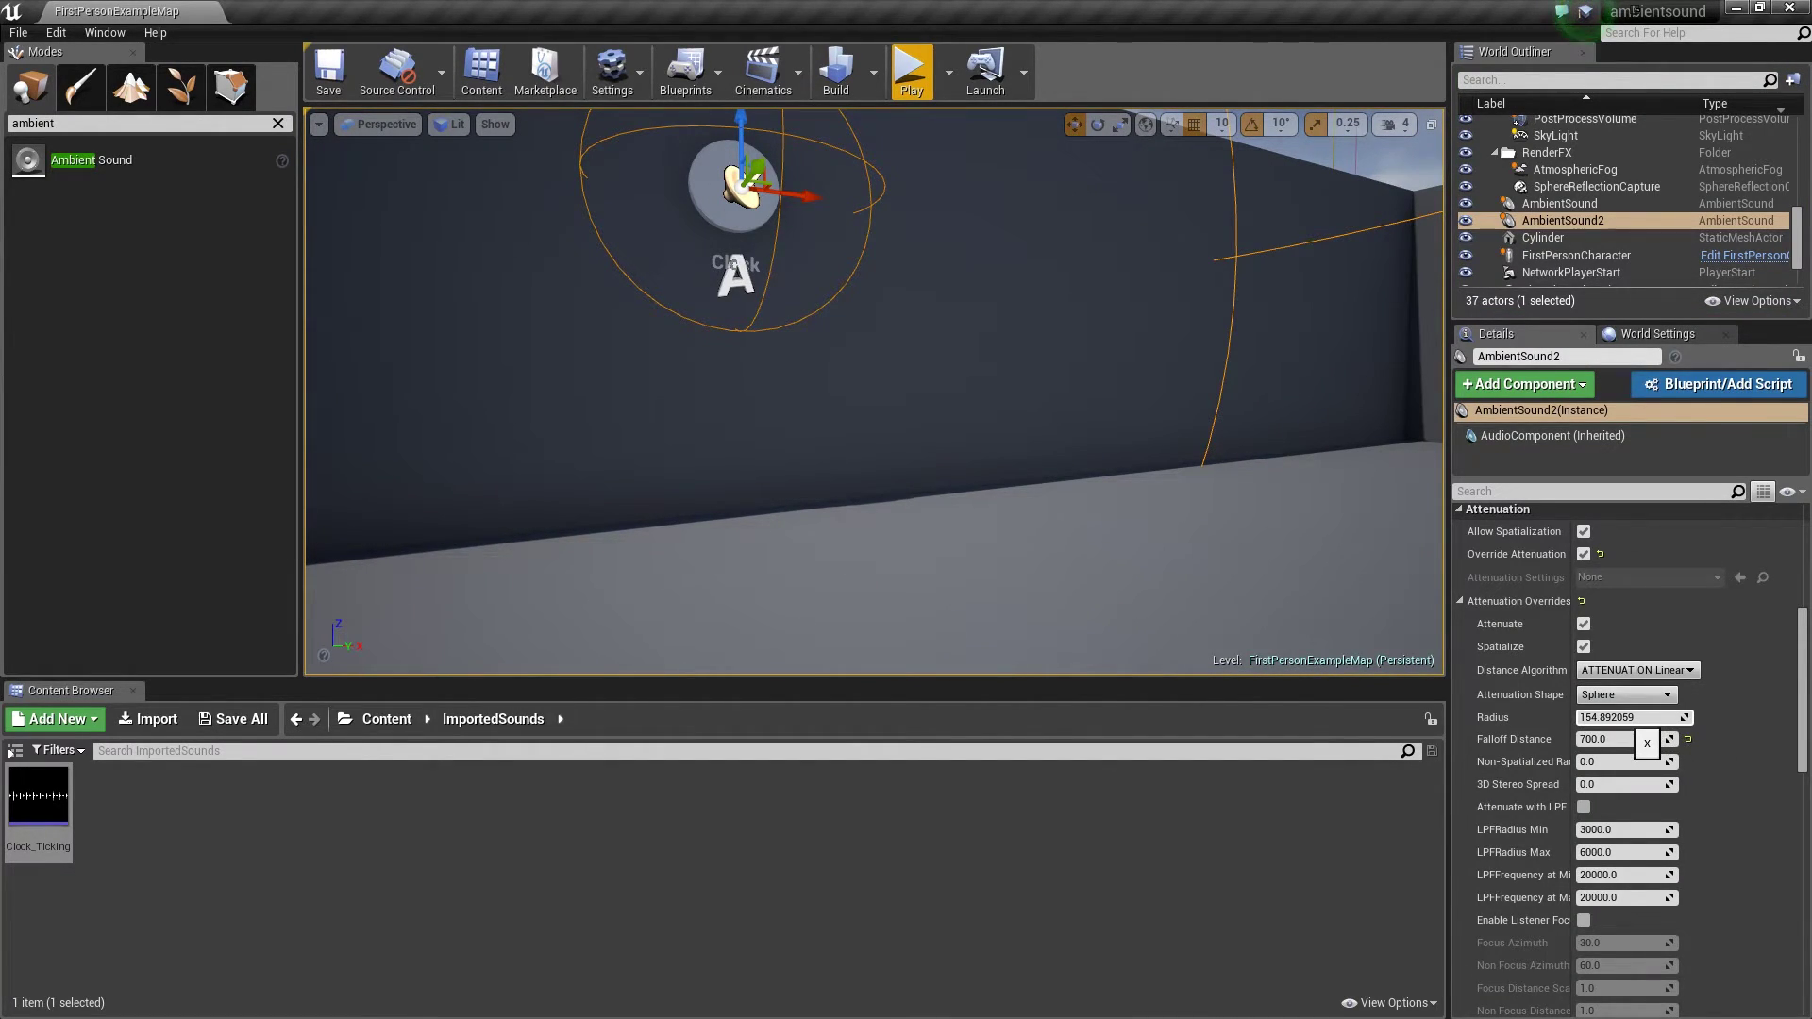
- Reduce the clock sound's attenuation radius to about 52 and set its distance algorithm to Logarithmic
drag(1638, 724, 1577, 724)
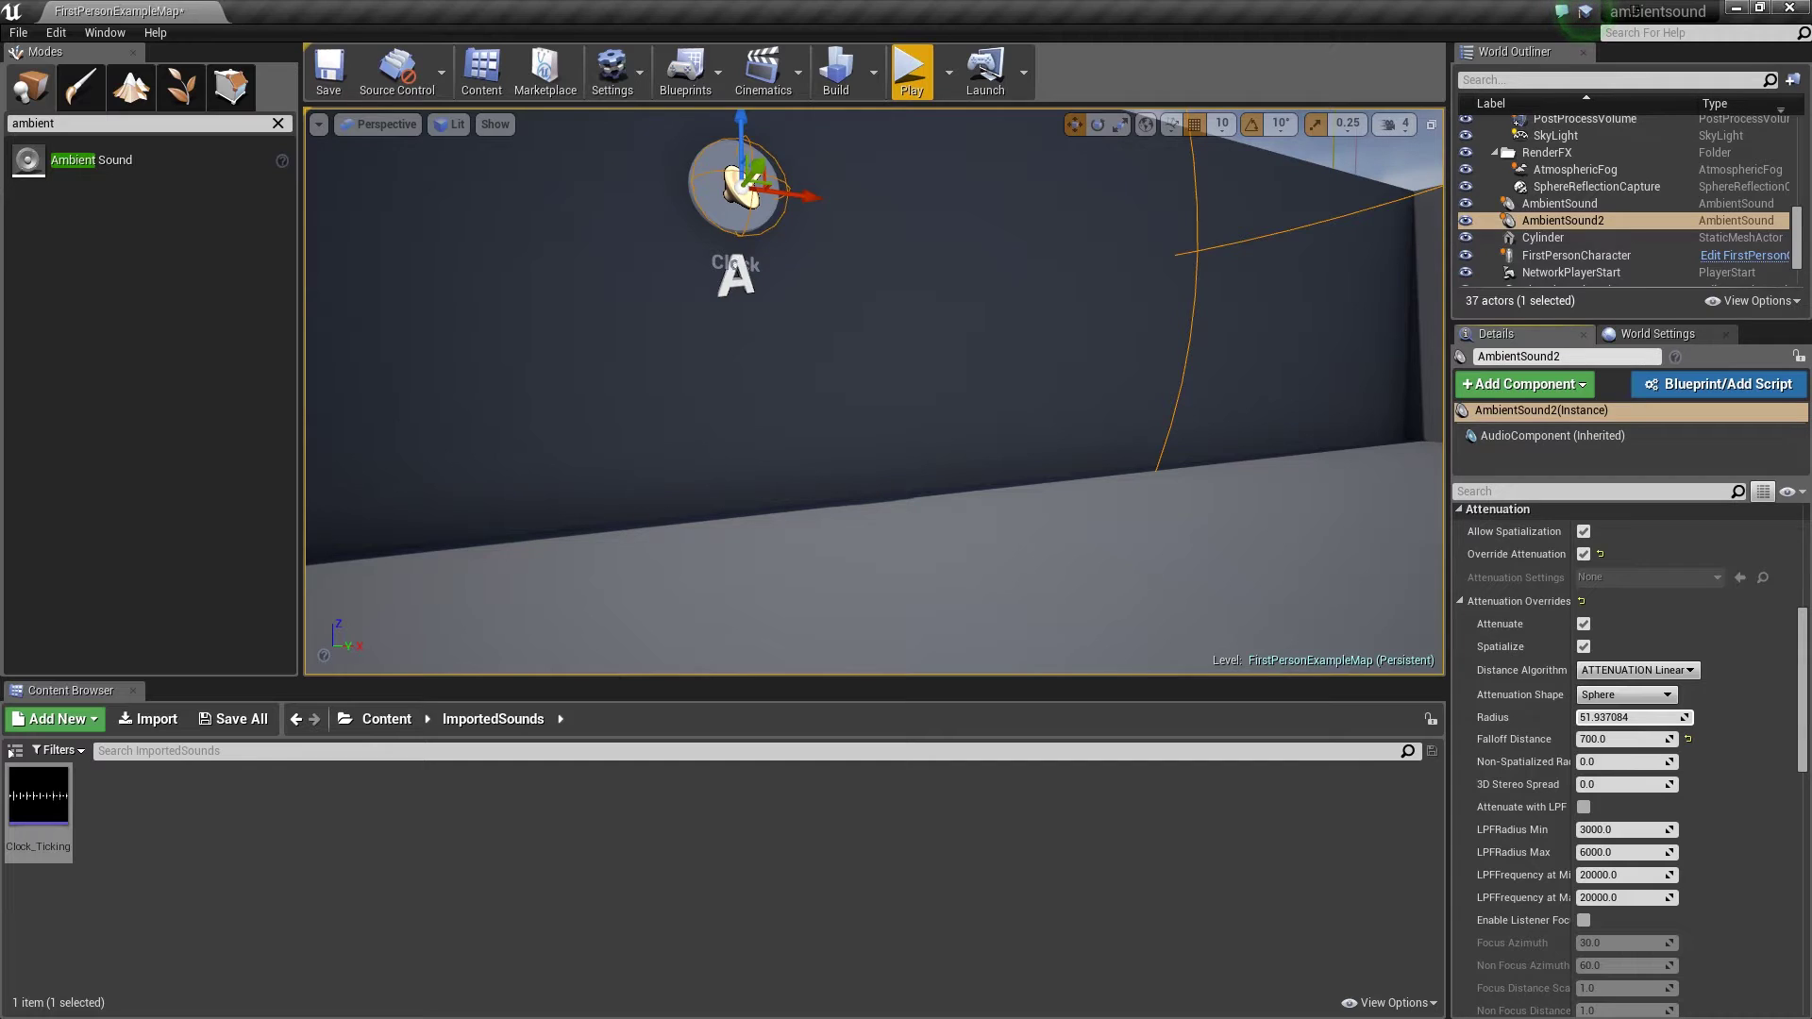
click(1638, 670)
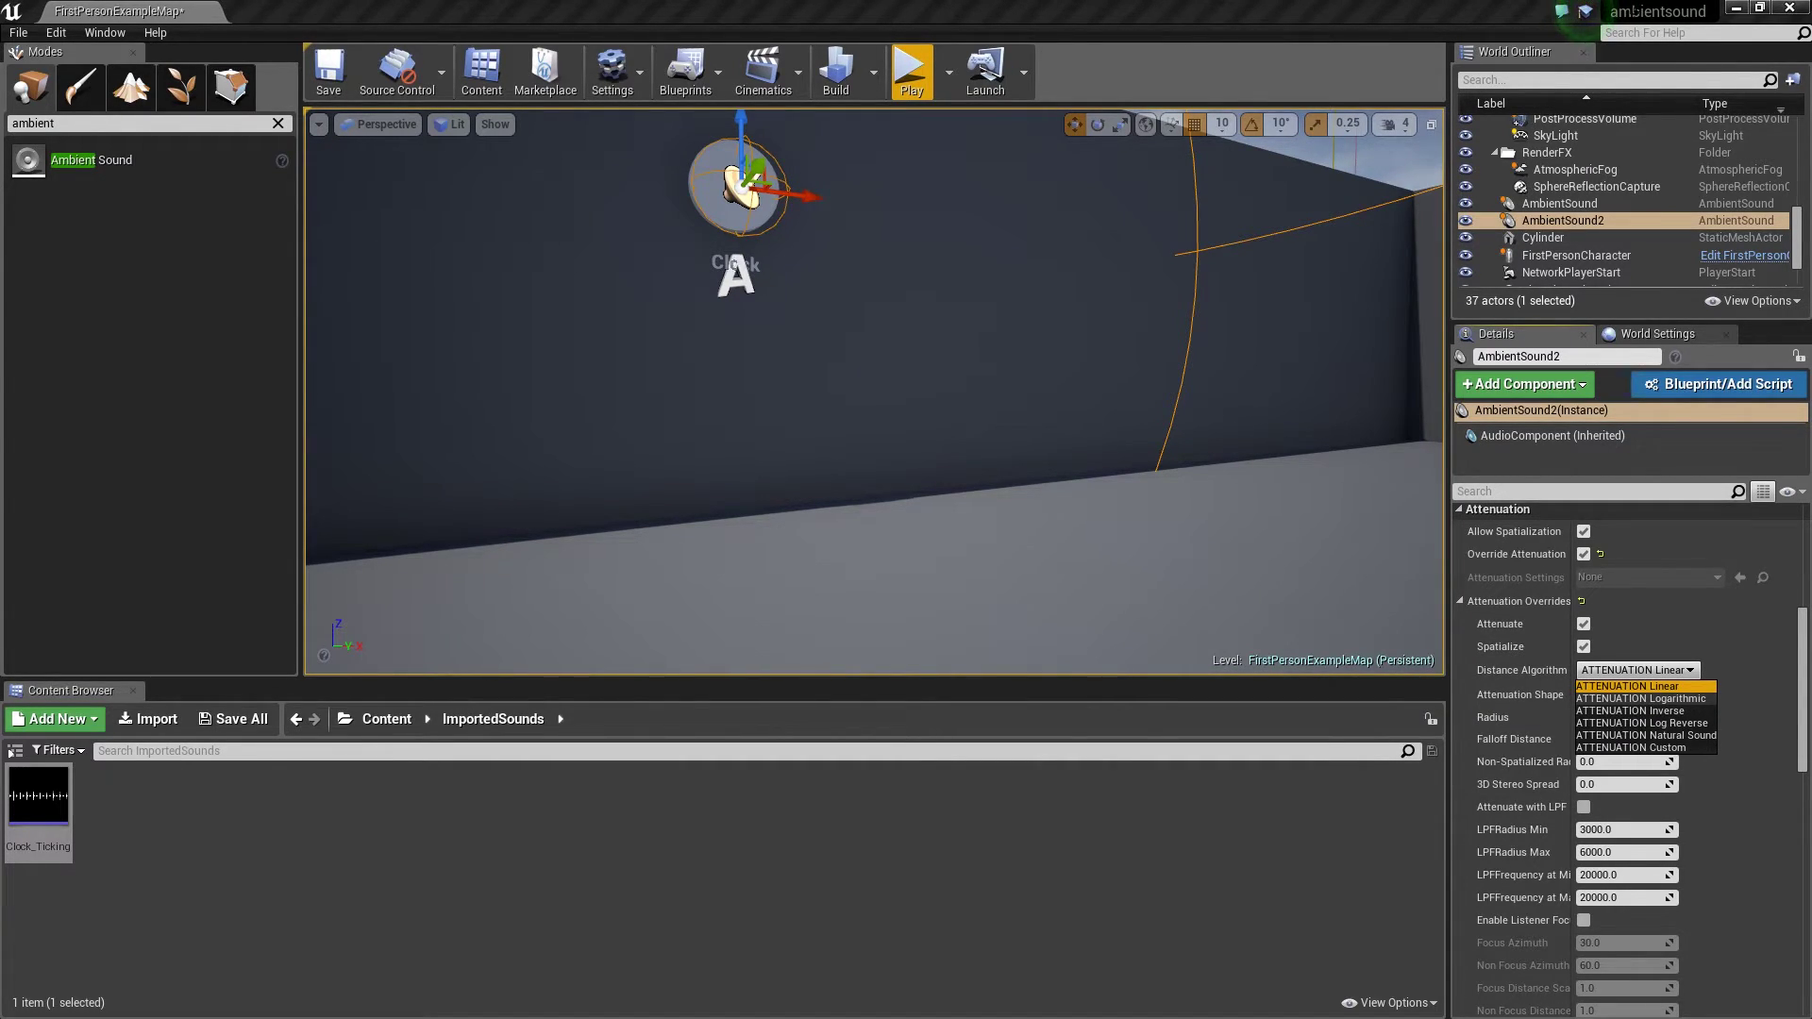
click(1641, 699)
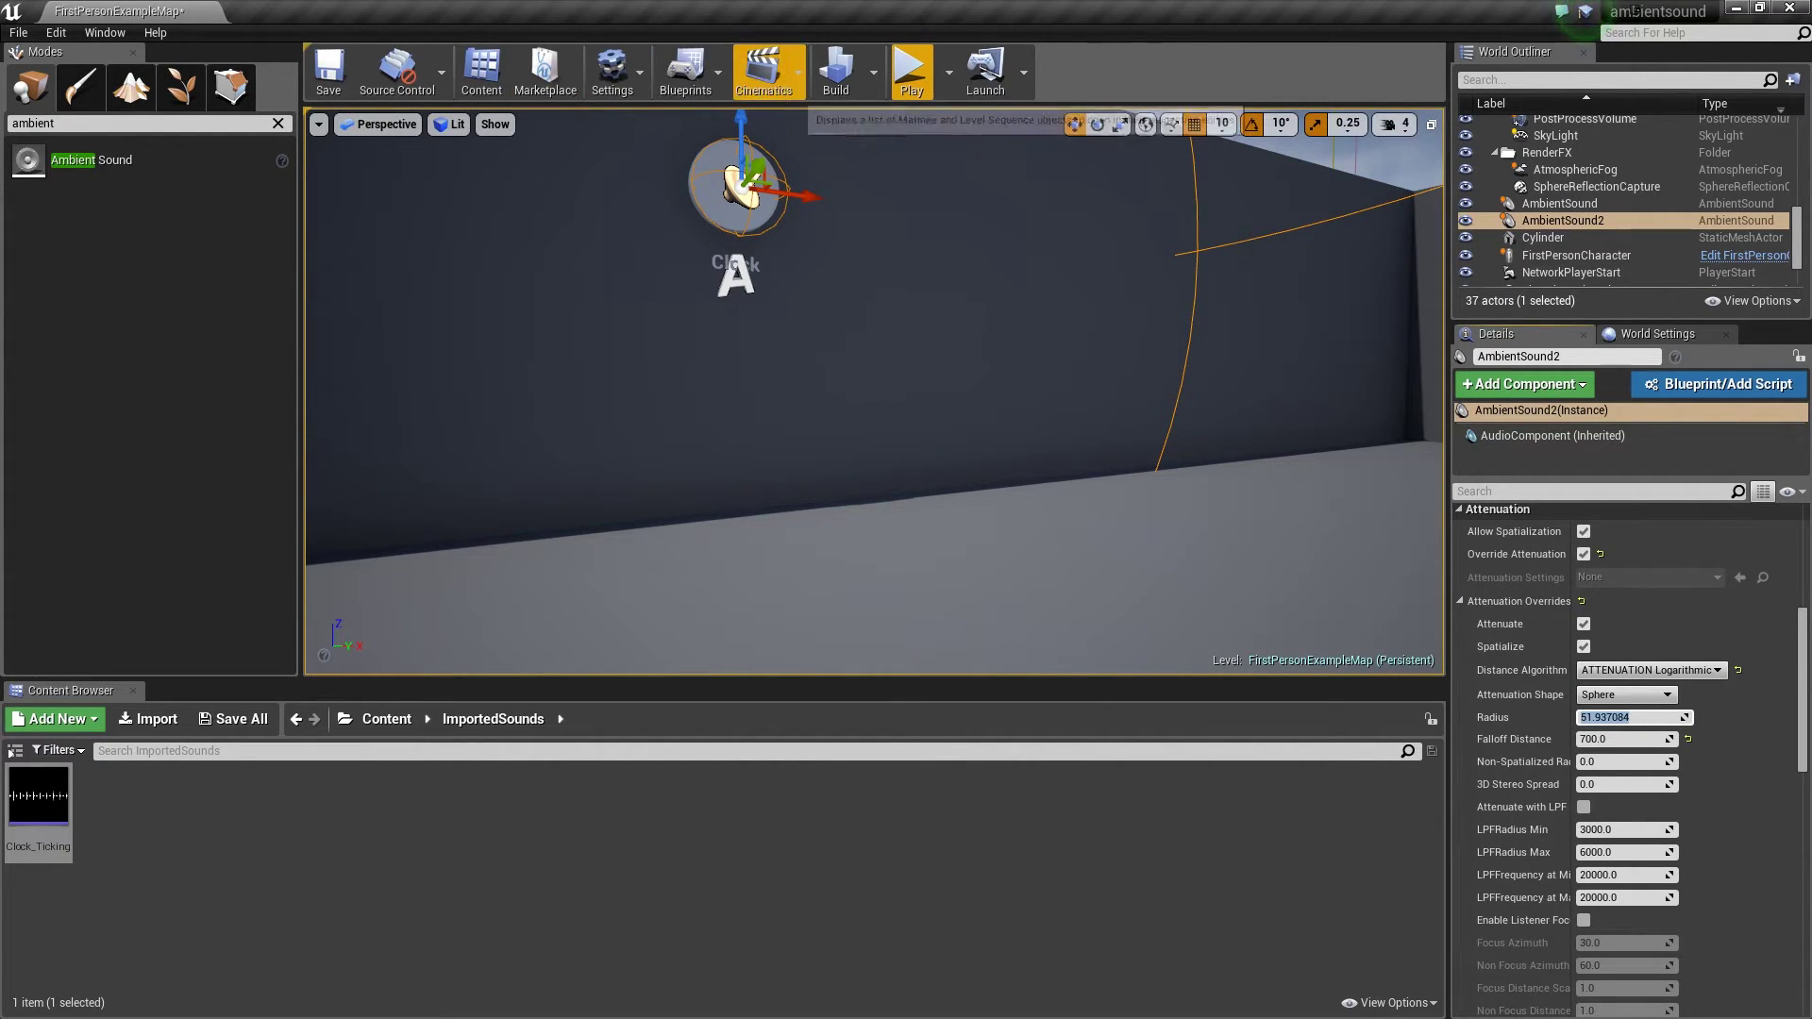
- Play-test the level, approaching and backing away from the wall clock to hear the logarithmic falloff
click(911, 76)
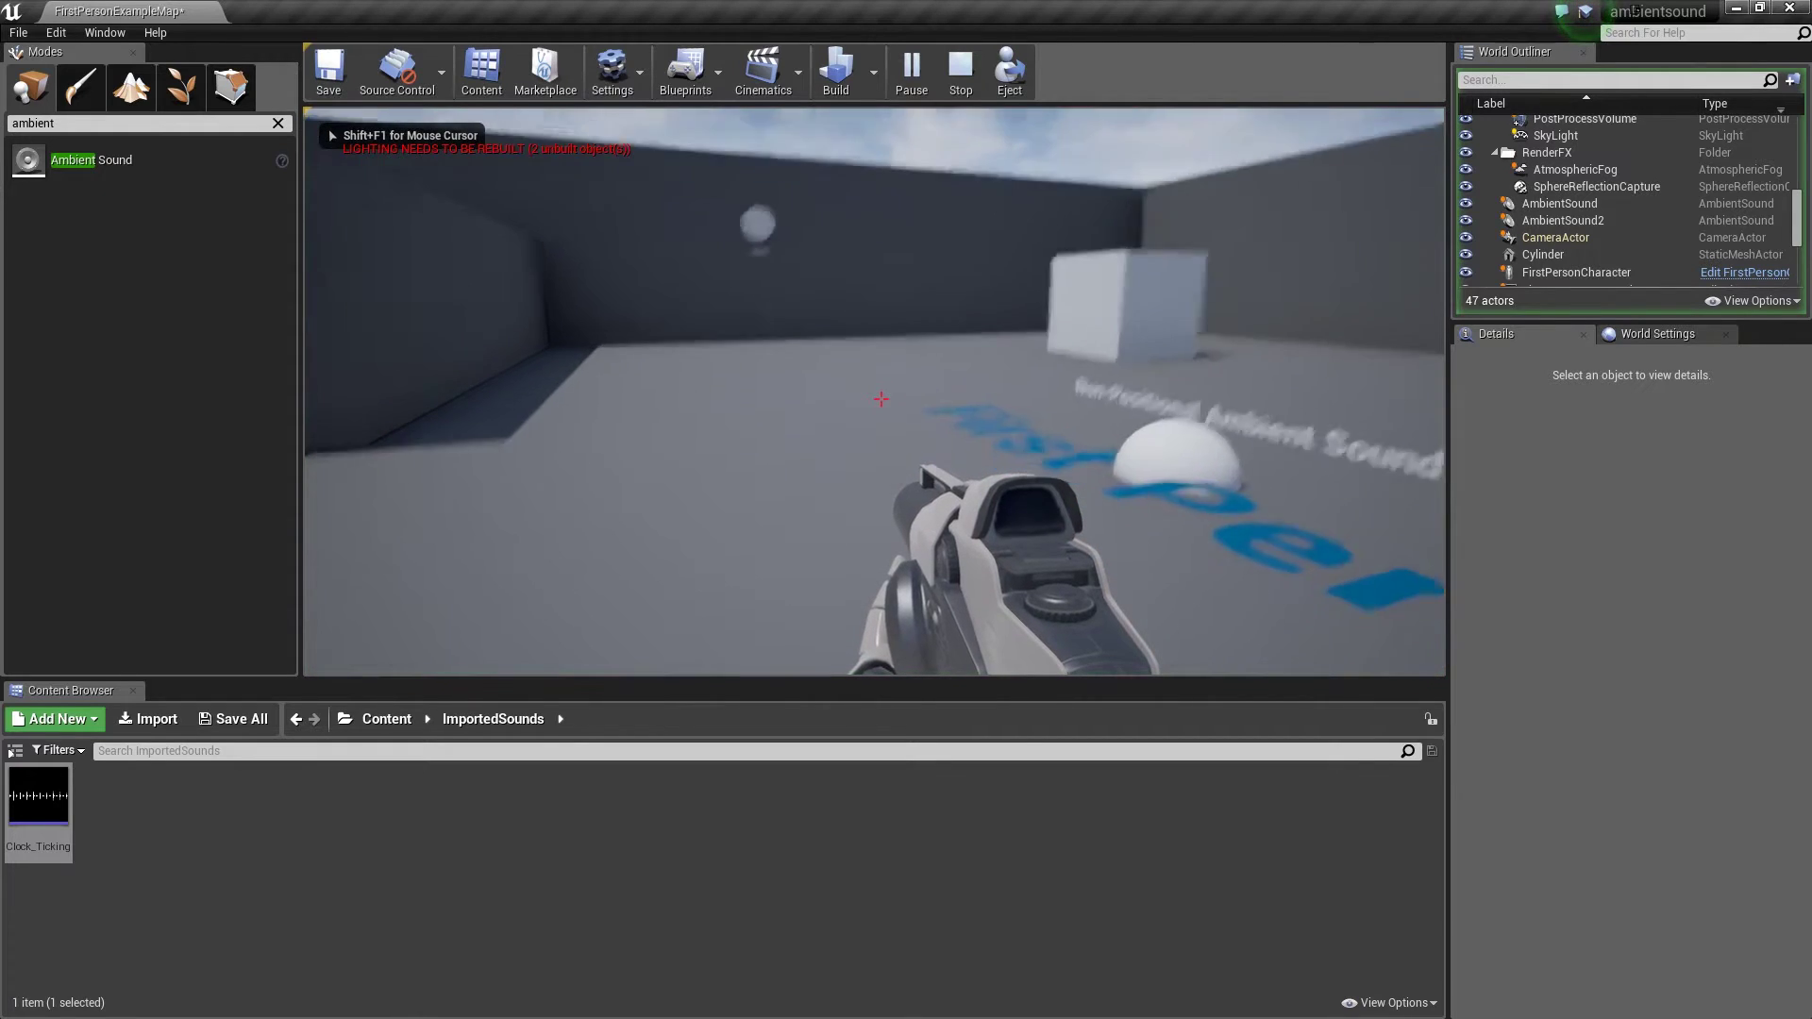
key(w)
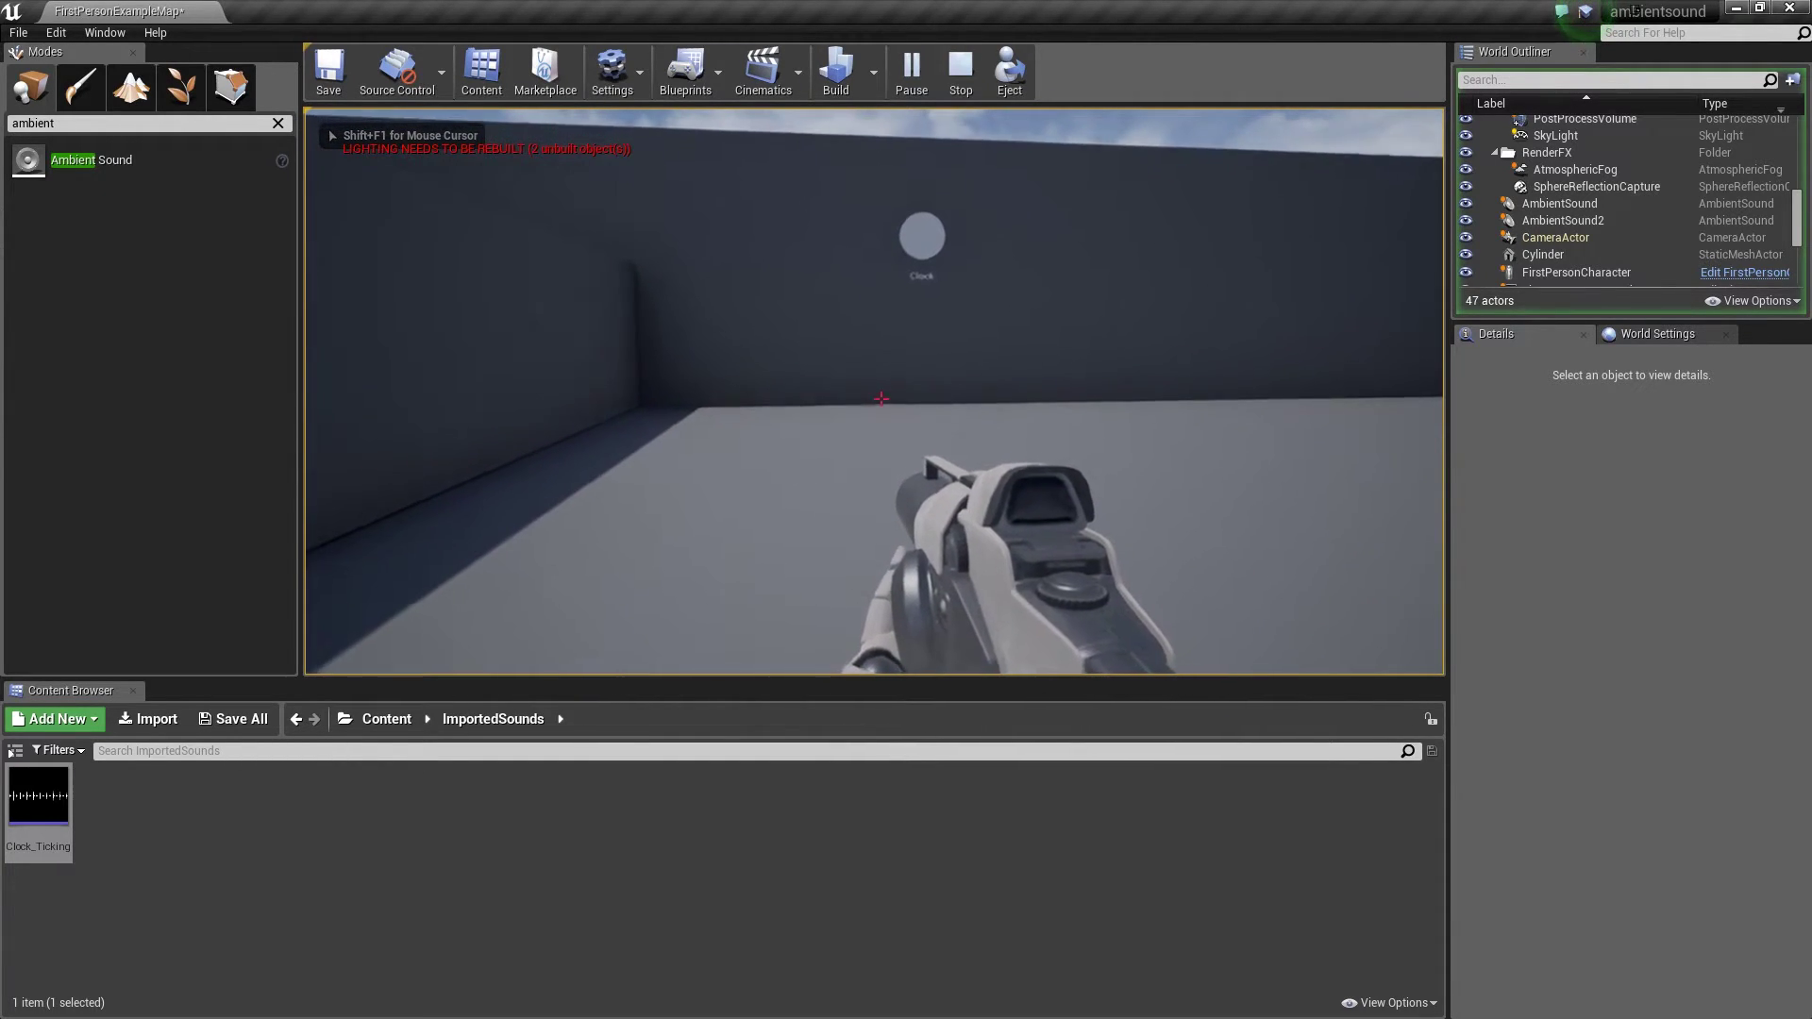
key(w)
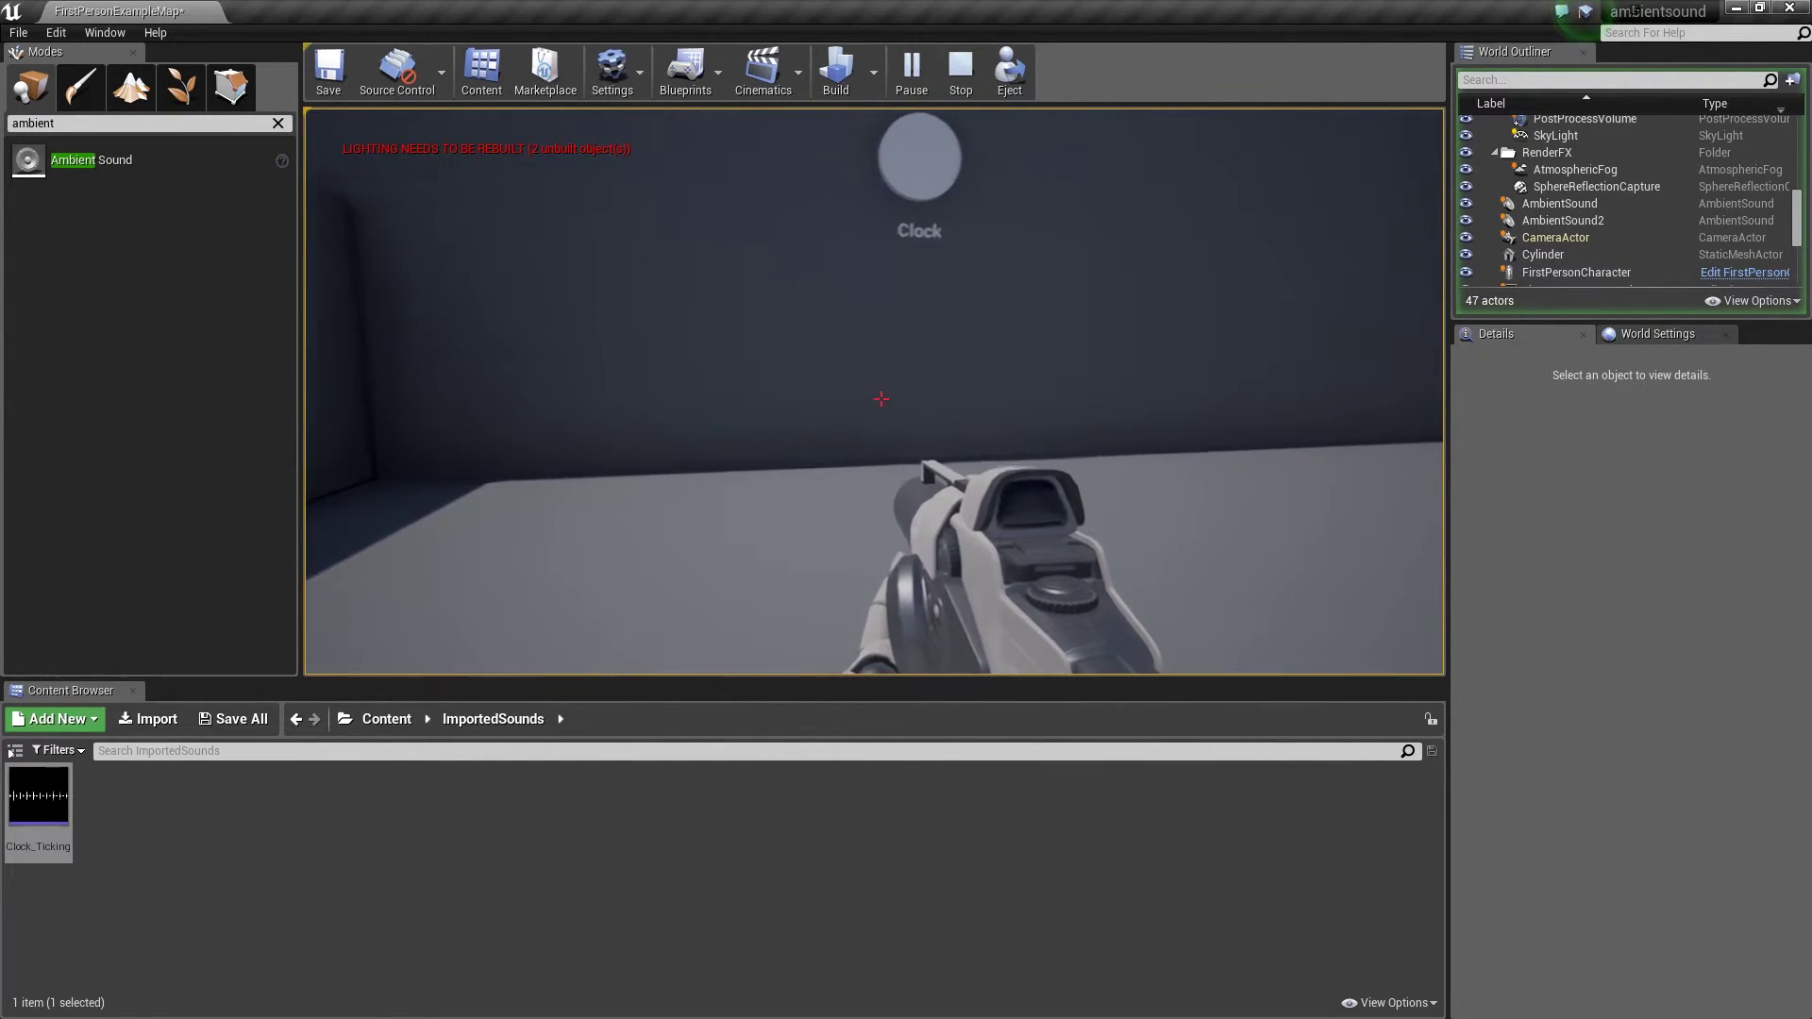
key(s)
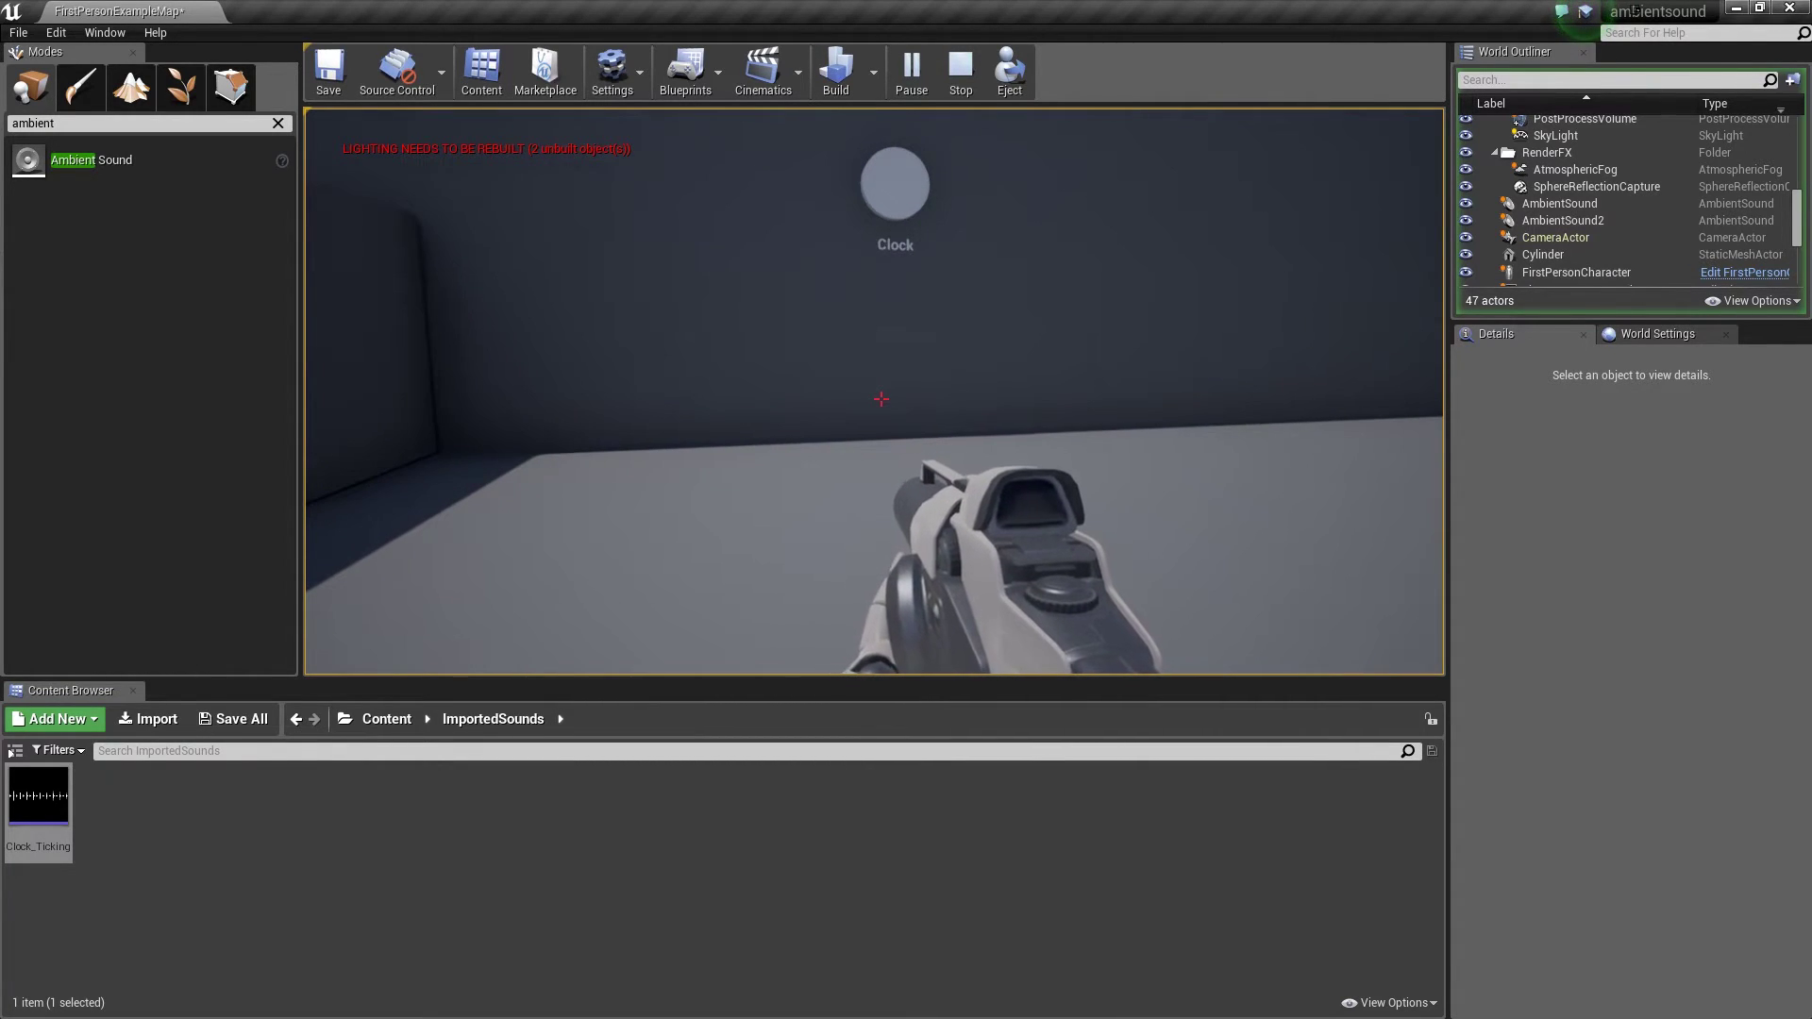
key(w)
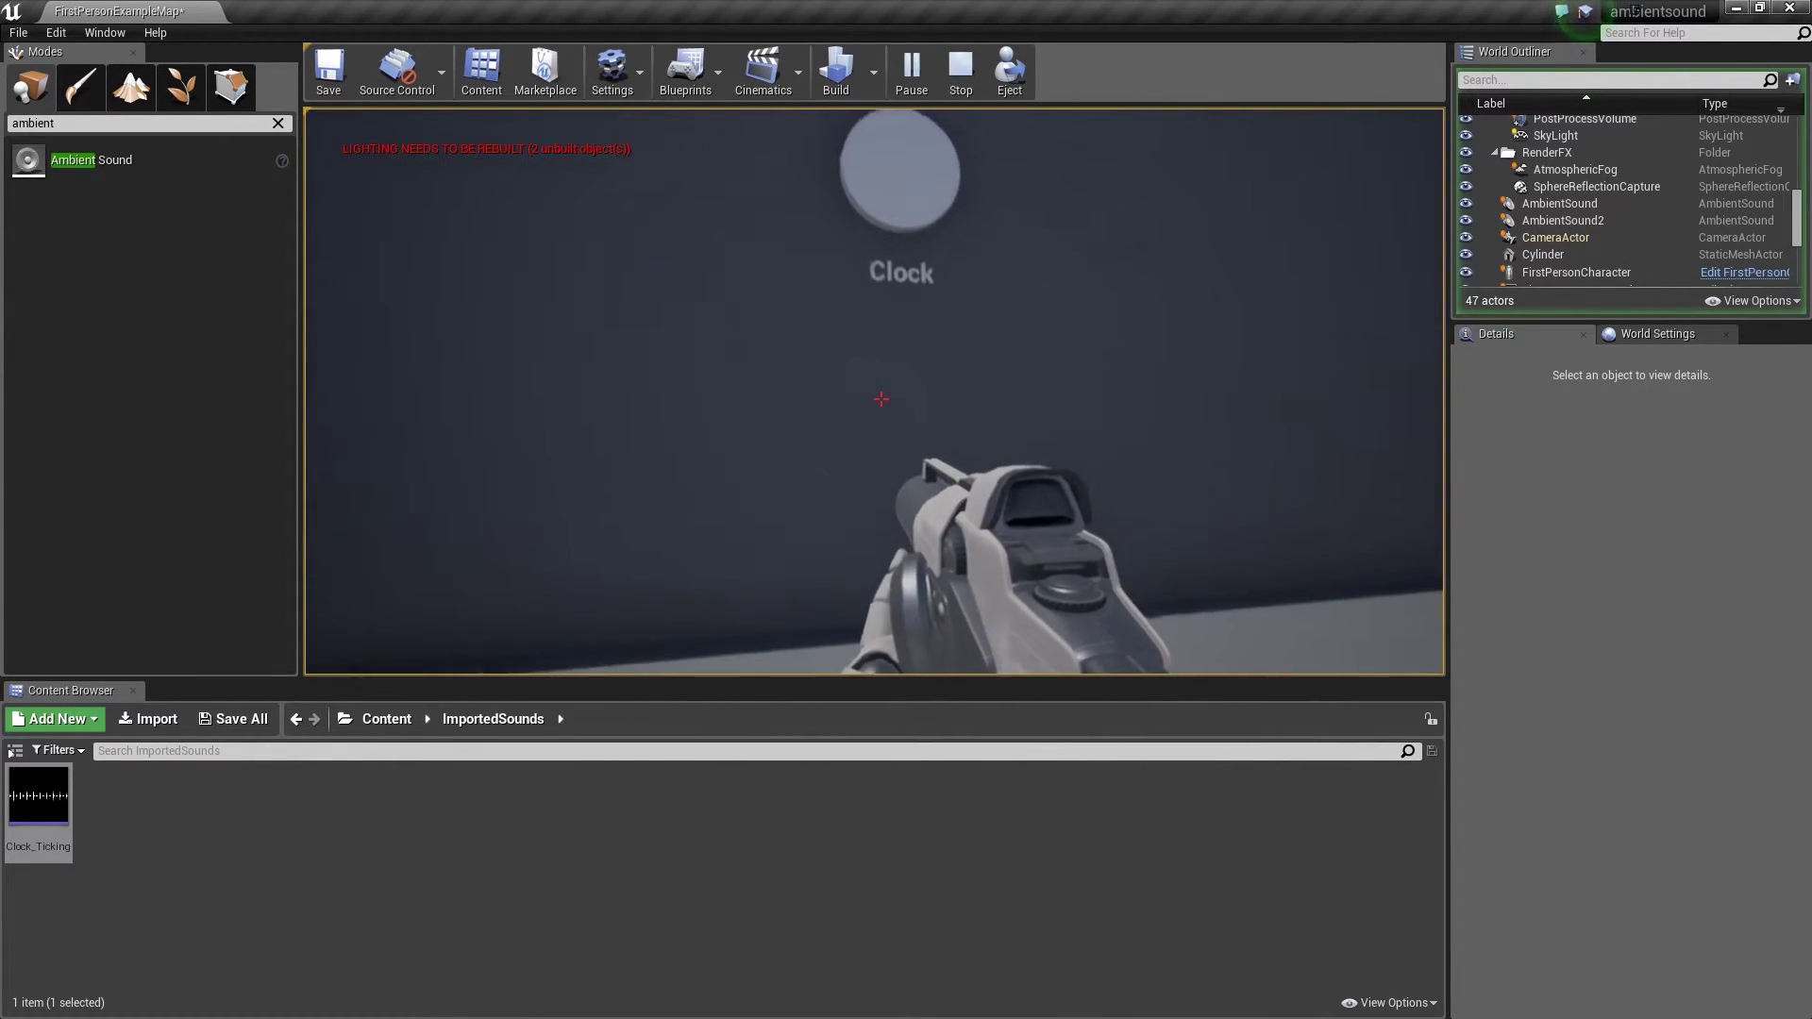
key(s)
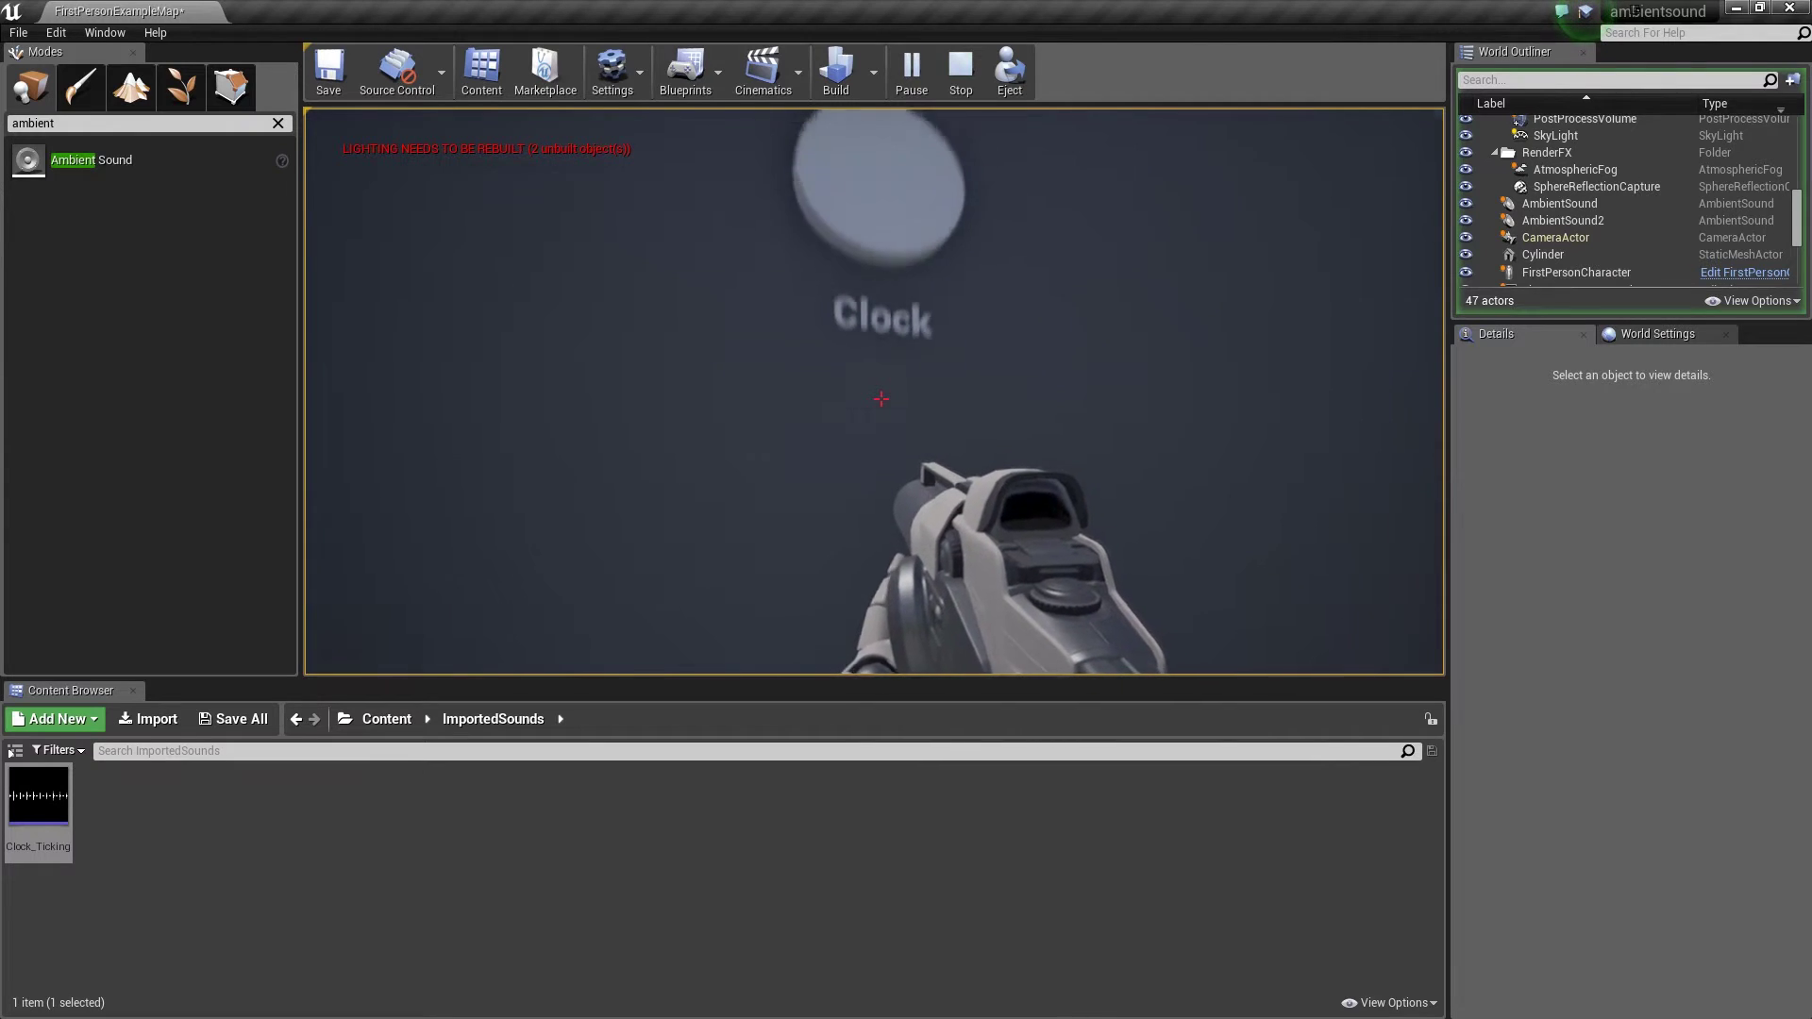
key(s)
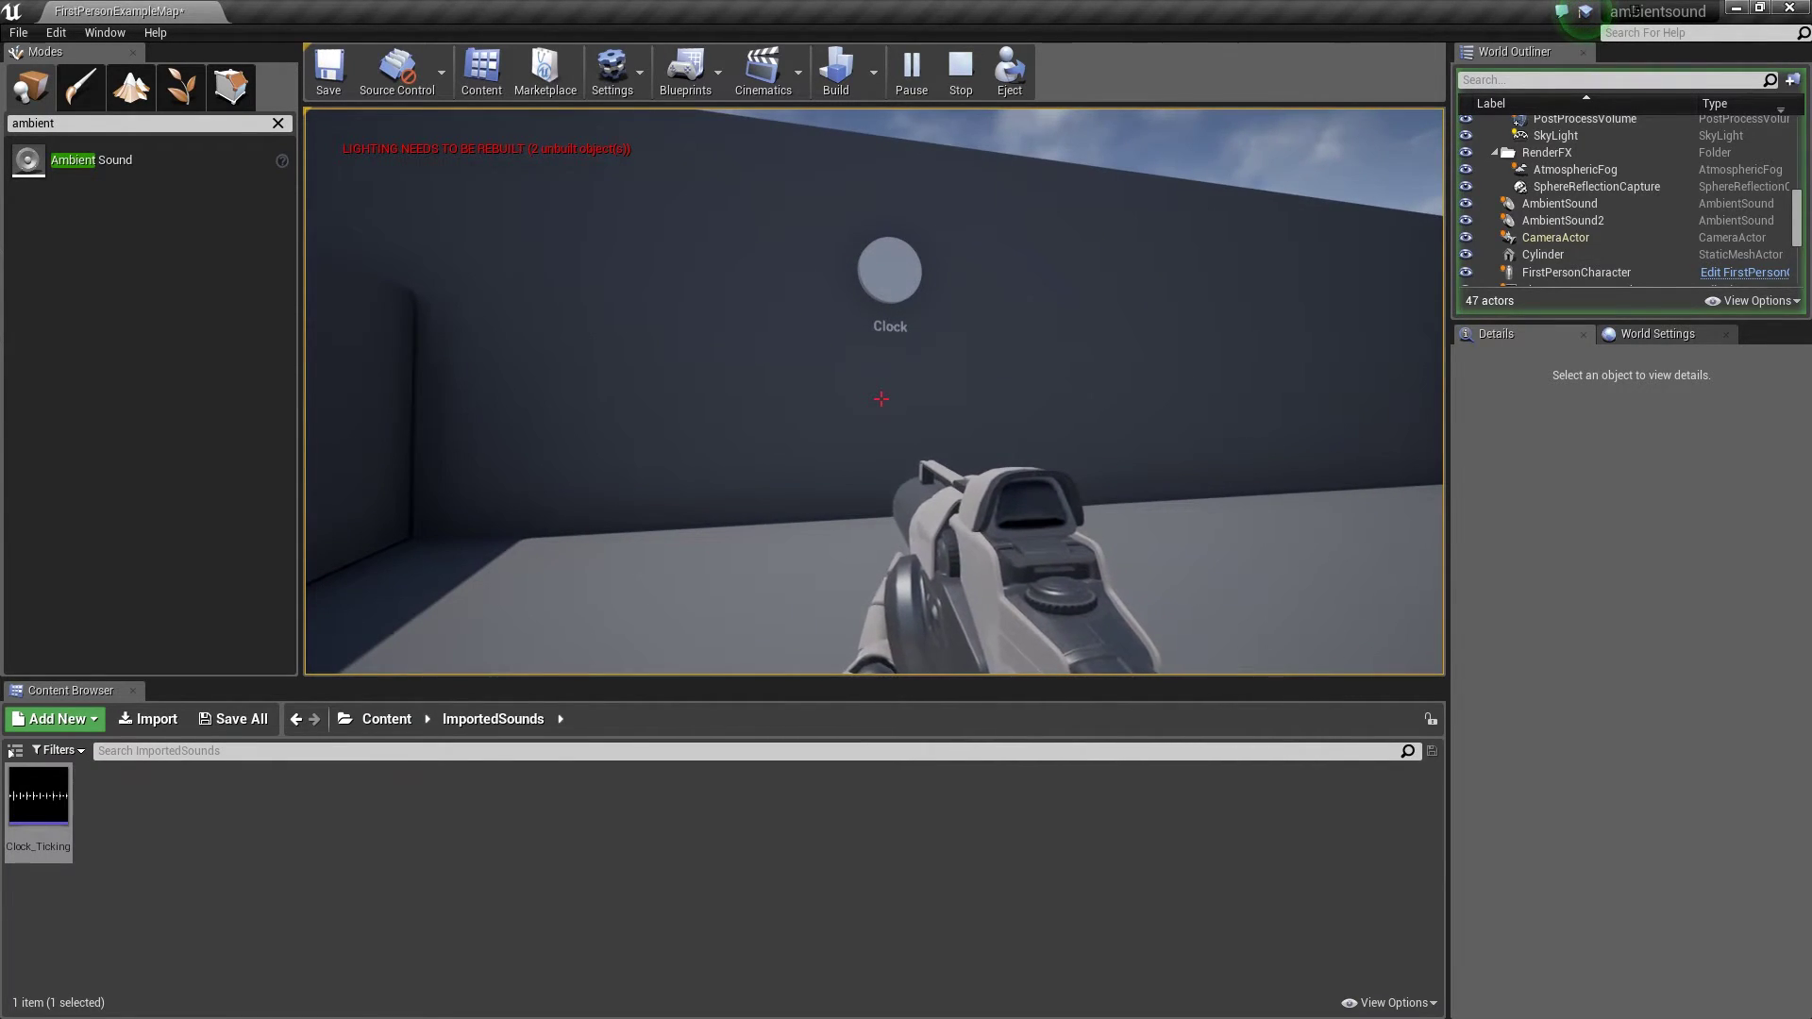
key(Escape)
- Place a new Ambient Sound actor on the white square wall panel and create a Random Loop with Delay sound cue for it
right_drag(874, 392, 1170, 392)
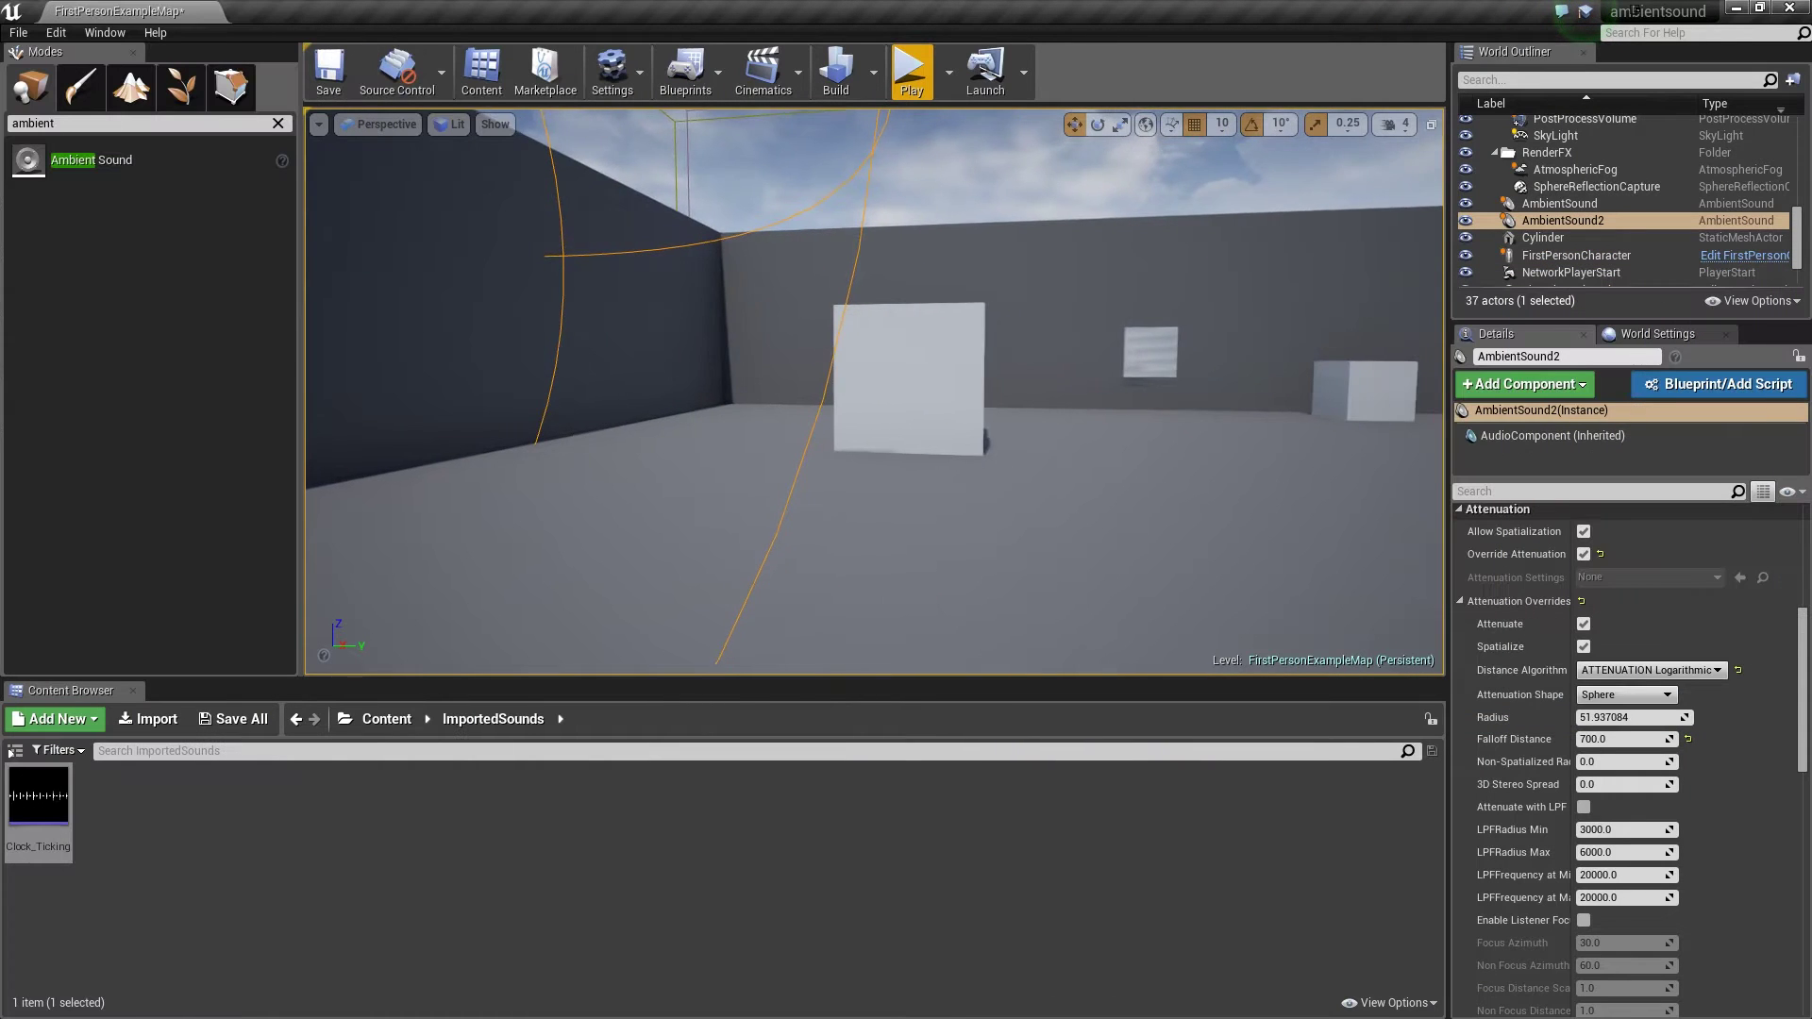
mouse_move(874, 392)
right_down()
mouse_move(912, 392)
mouse_move(790, 389)
mouse_move(911, 395)
mouse_move(877, 395)
right_up()
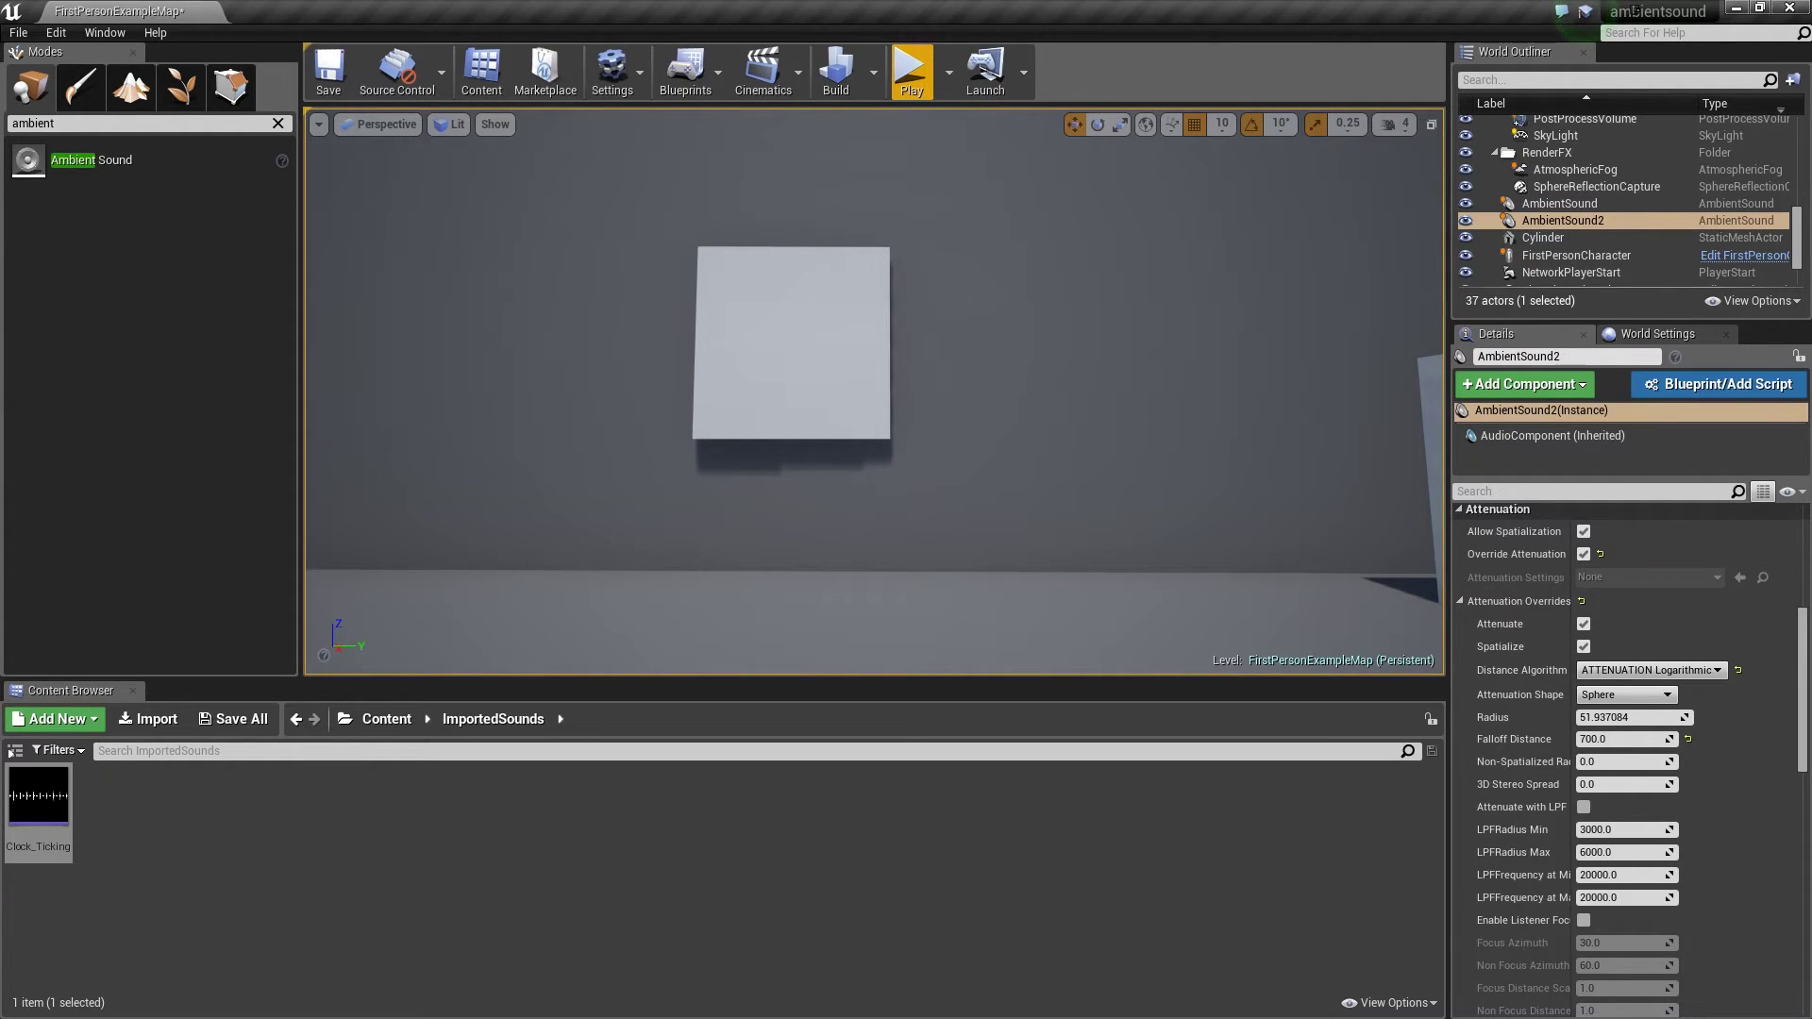
drag(92, 159, 816, 347)
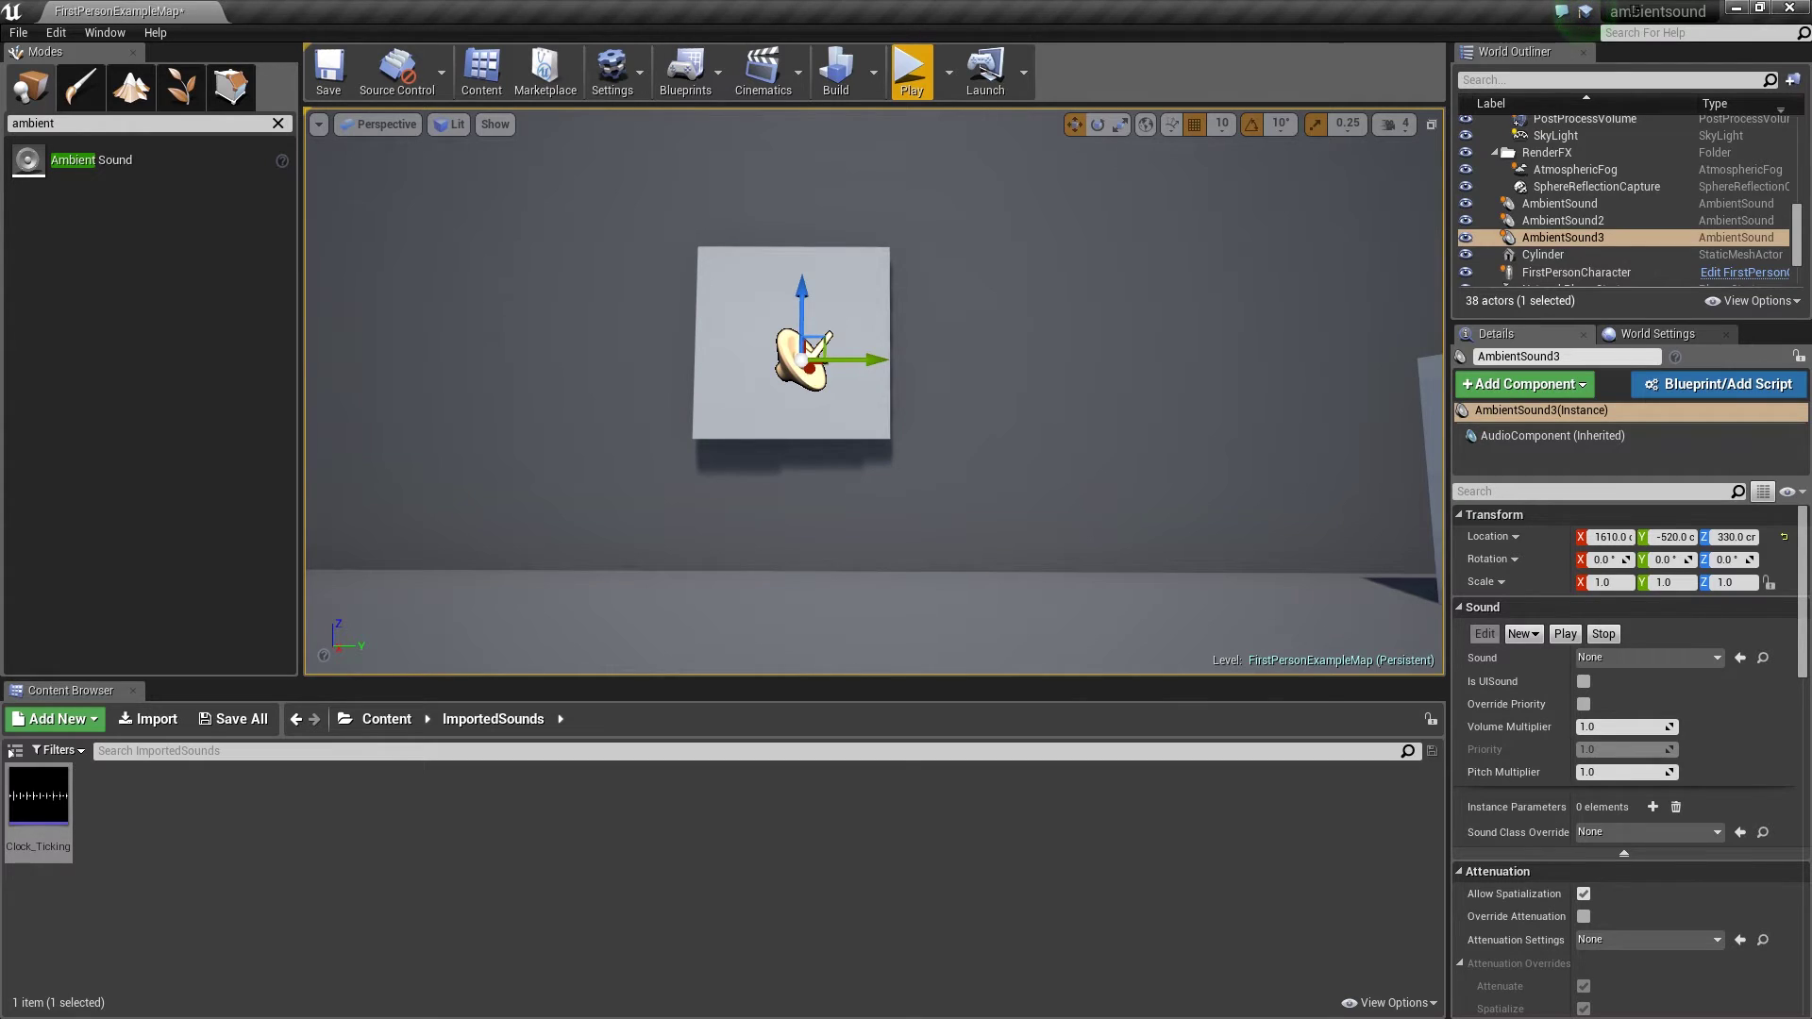
click(1524, 634)
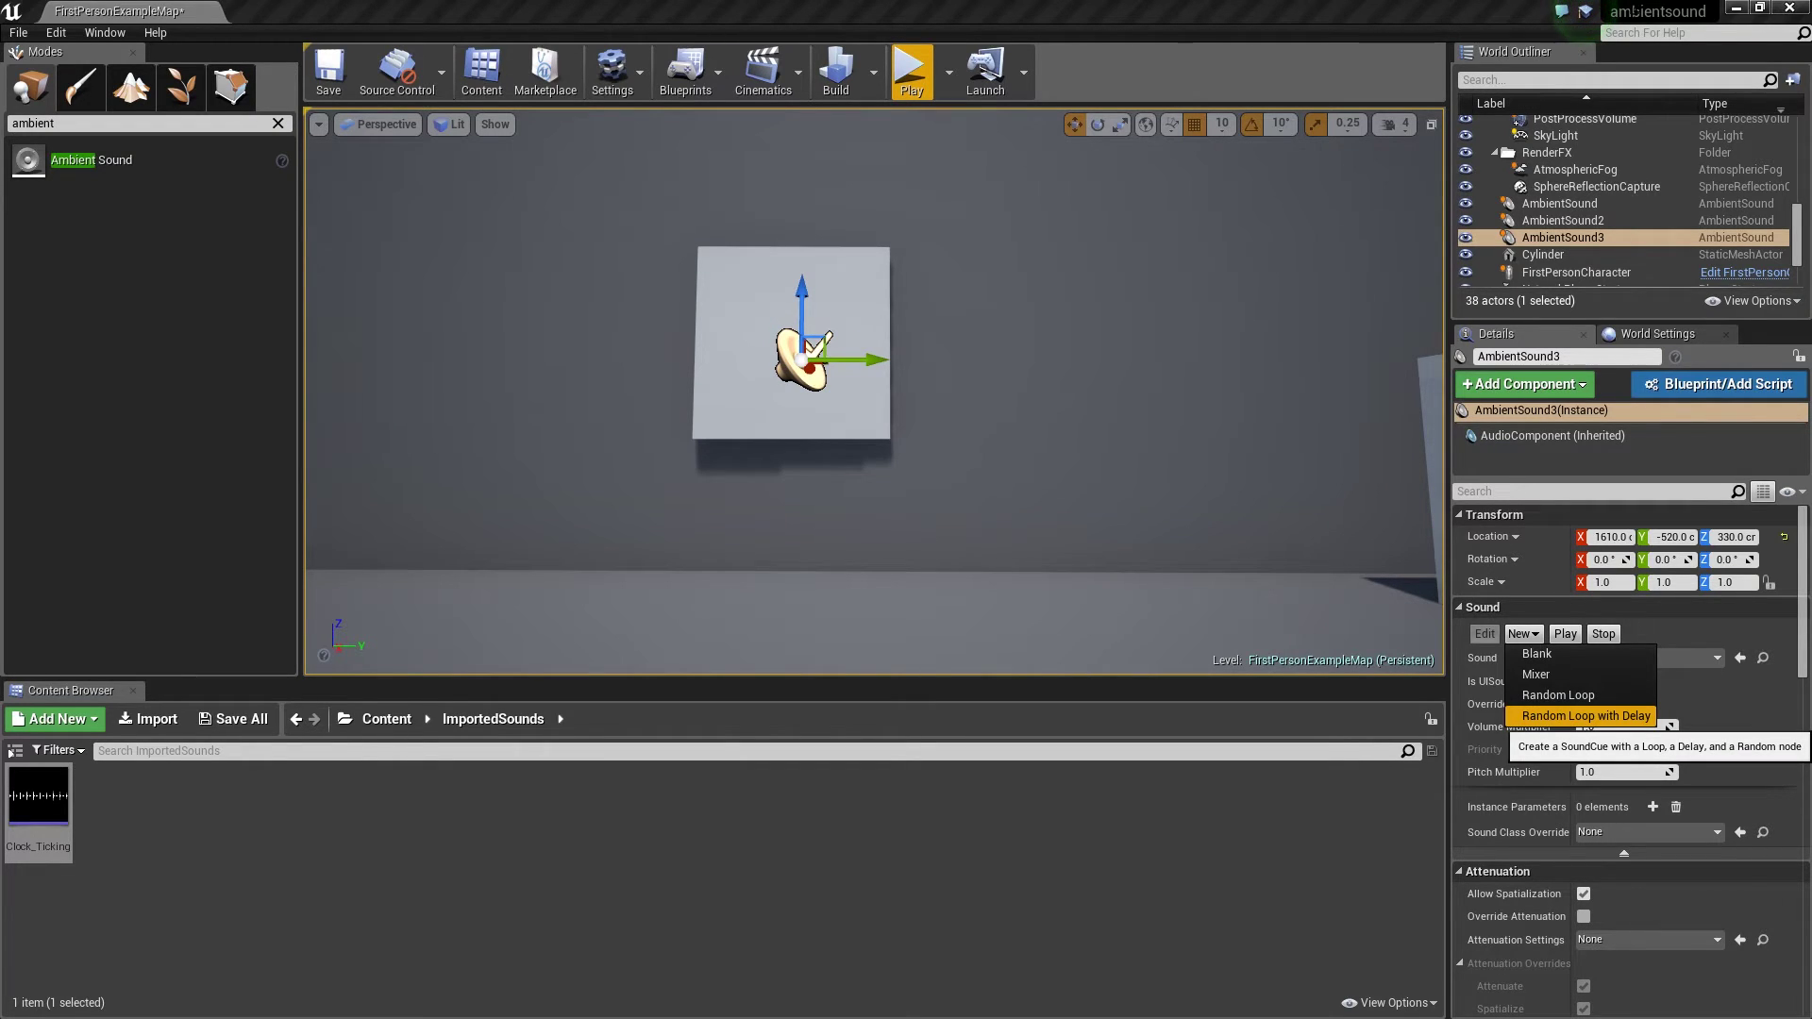
click(1567, 717)
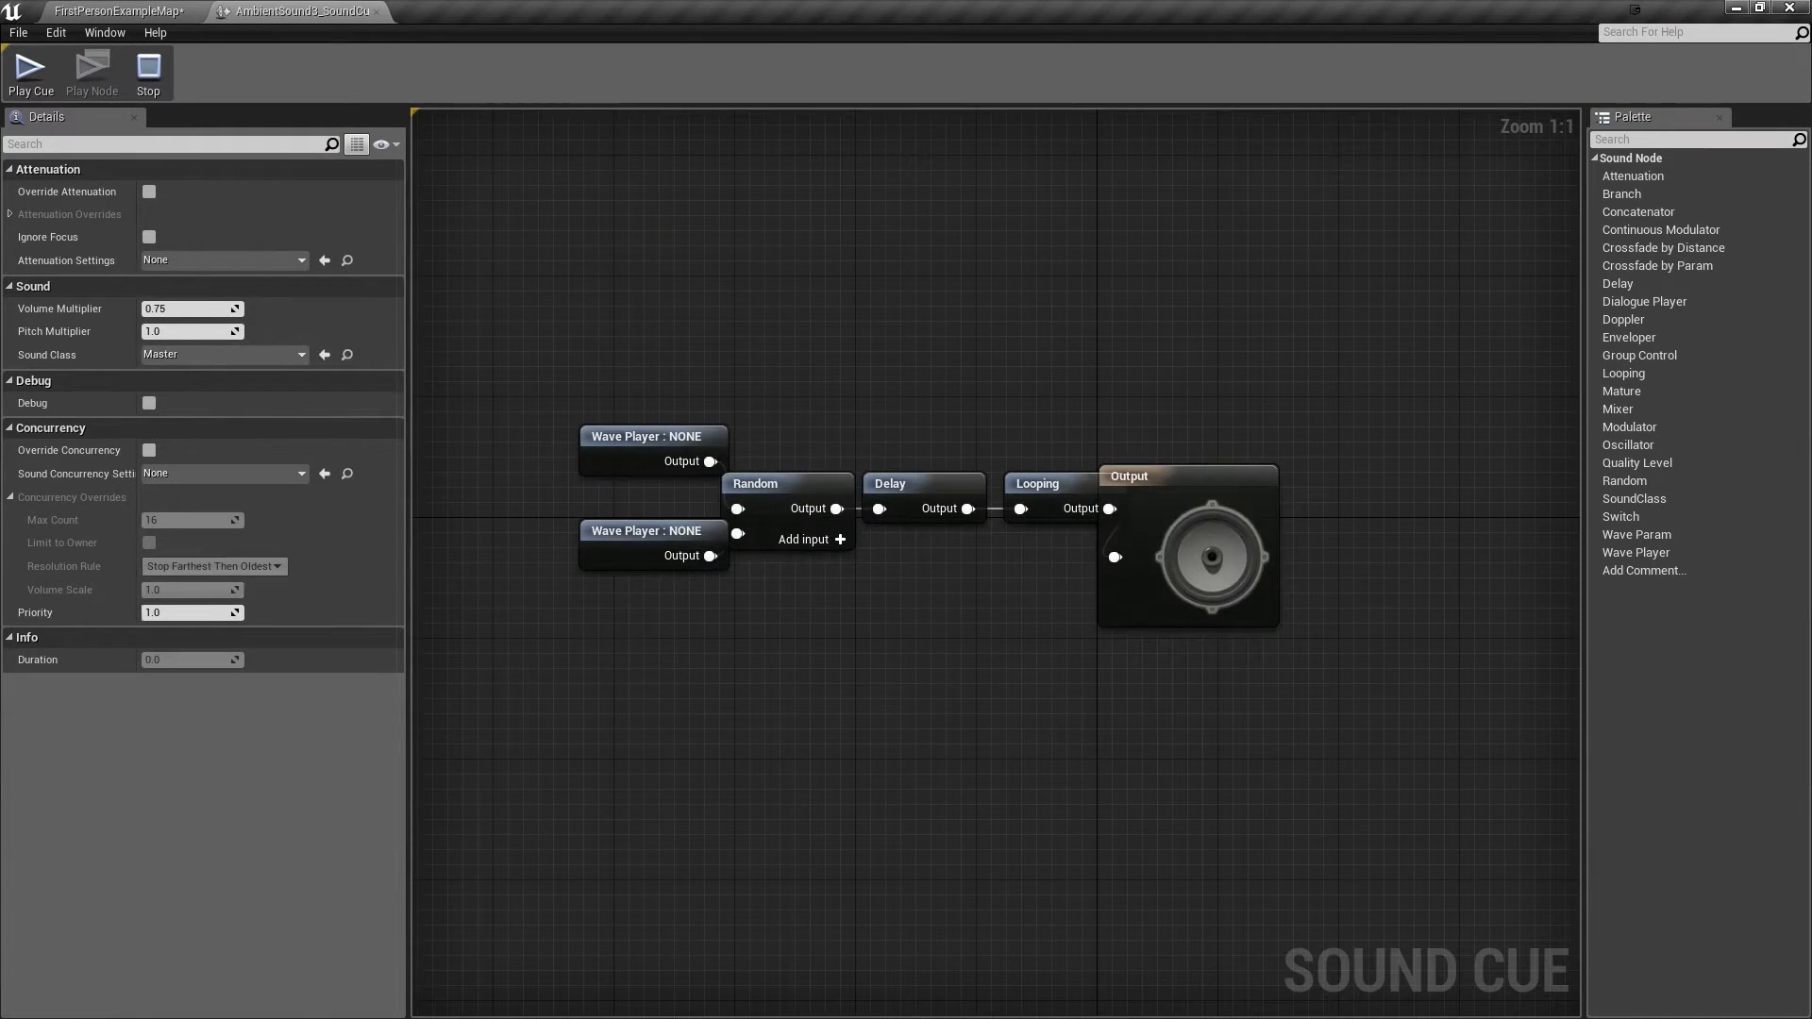
- Spread out the Wave Player, Random, Delay, Looping and Output nodes so the sound cue's connections are easy to read
right_drag(901, 656, 918, 546)
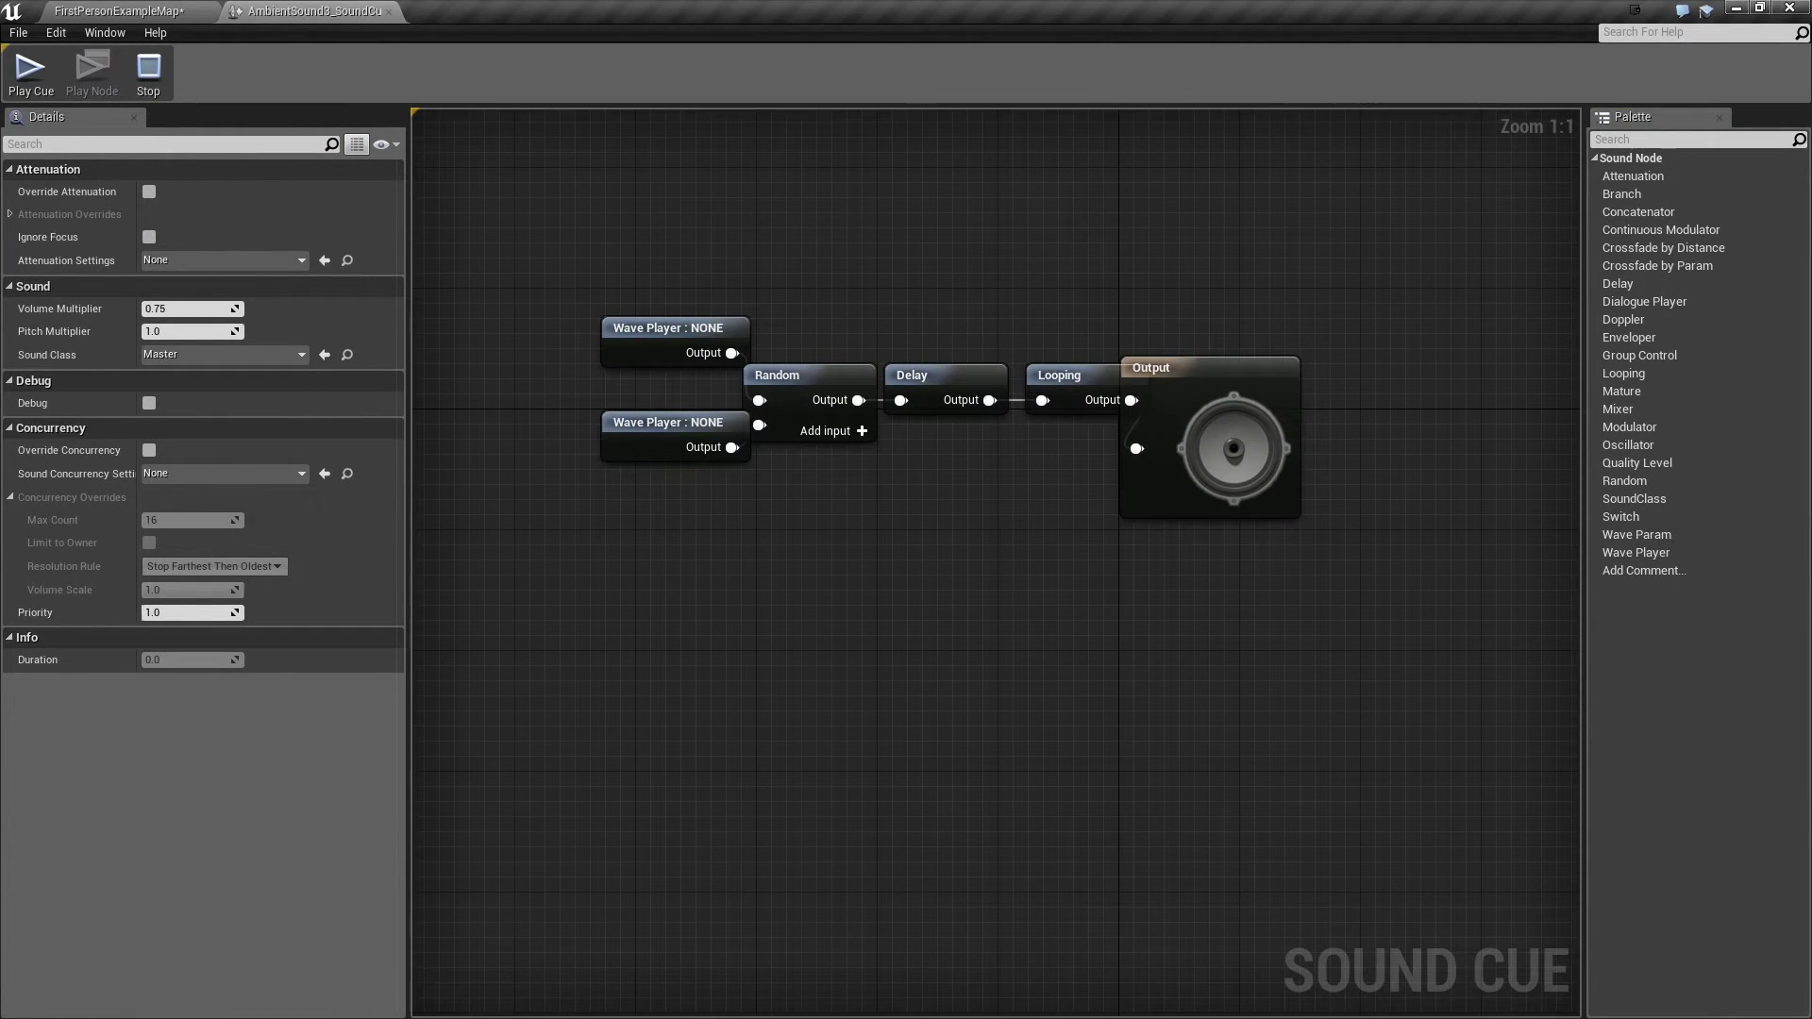
drag(682, 328, 582, 302)
drag(687, 422, 782, 385)
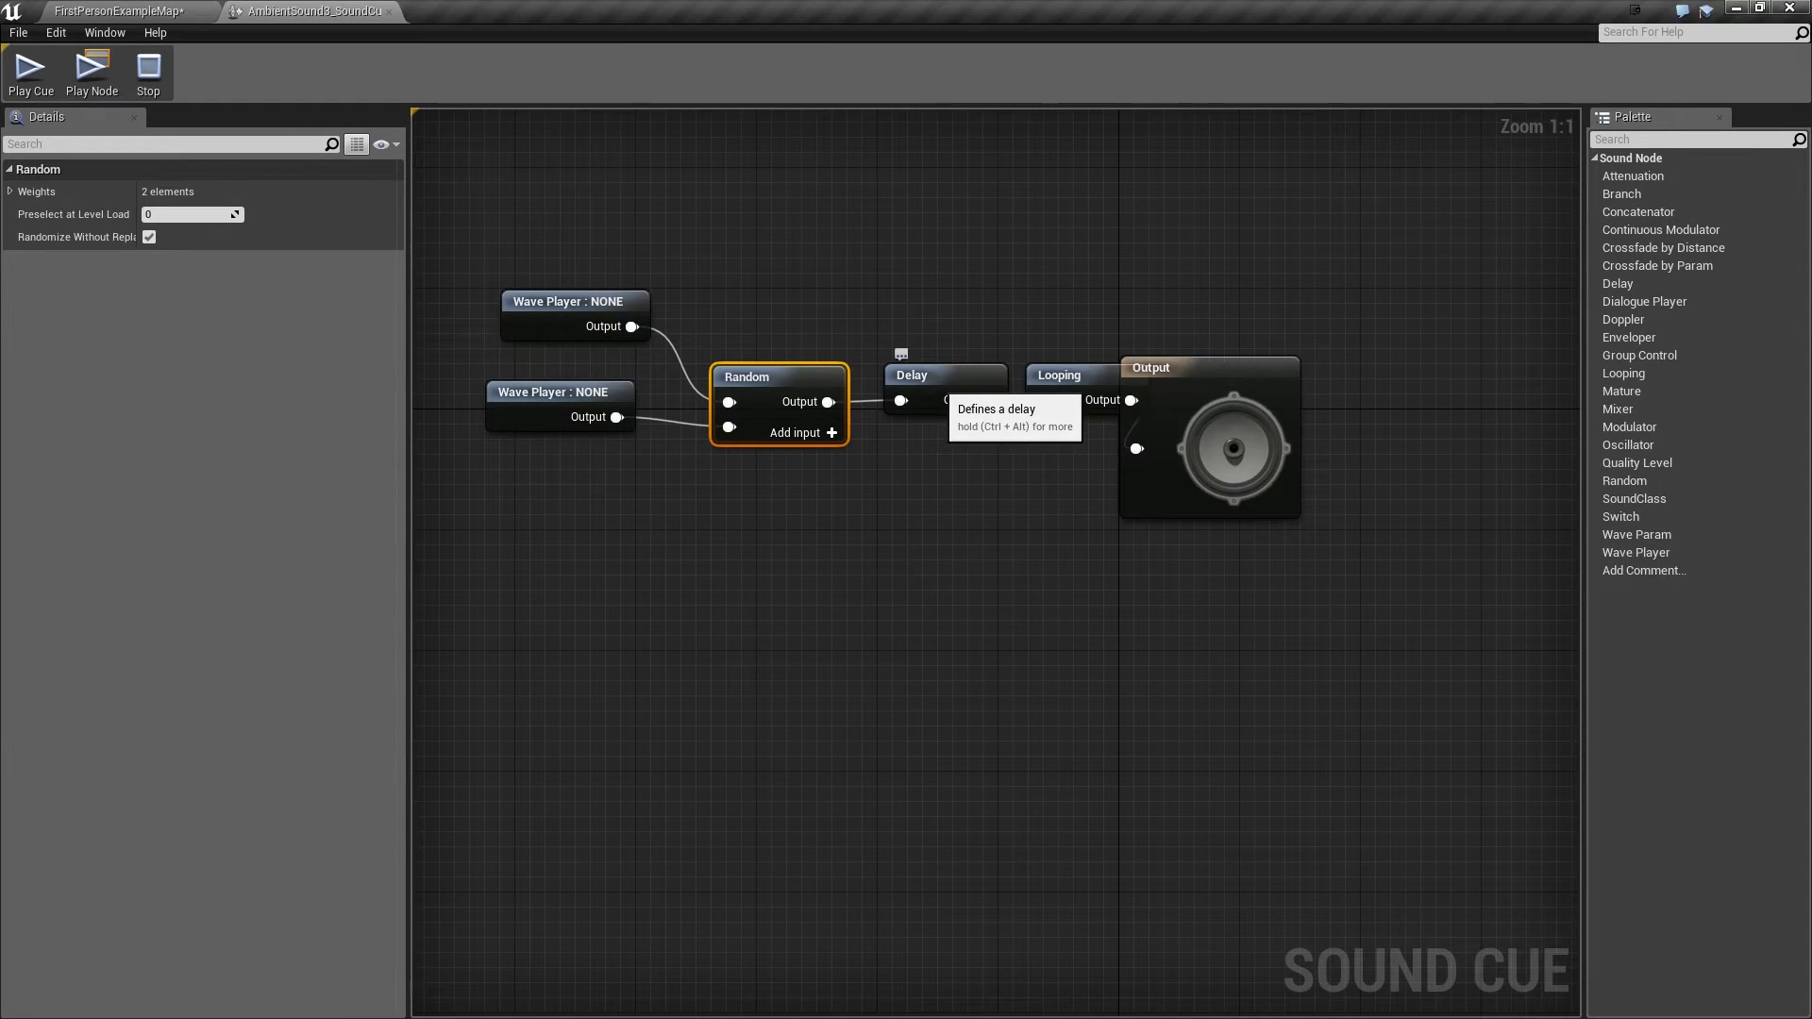
drag(1194, 373, 1418, 365)
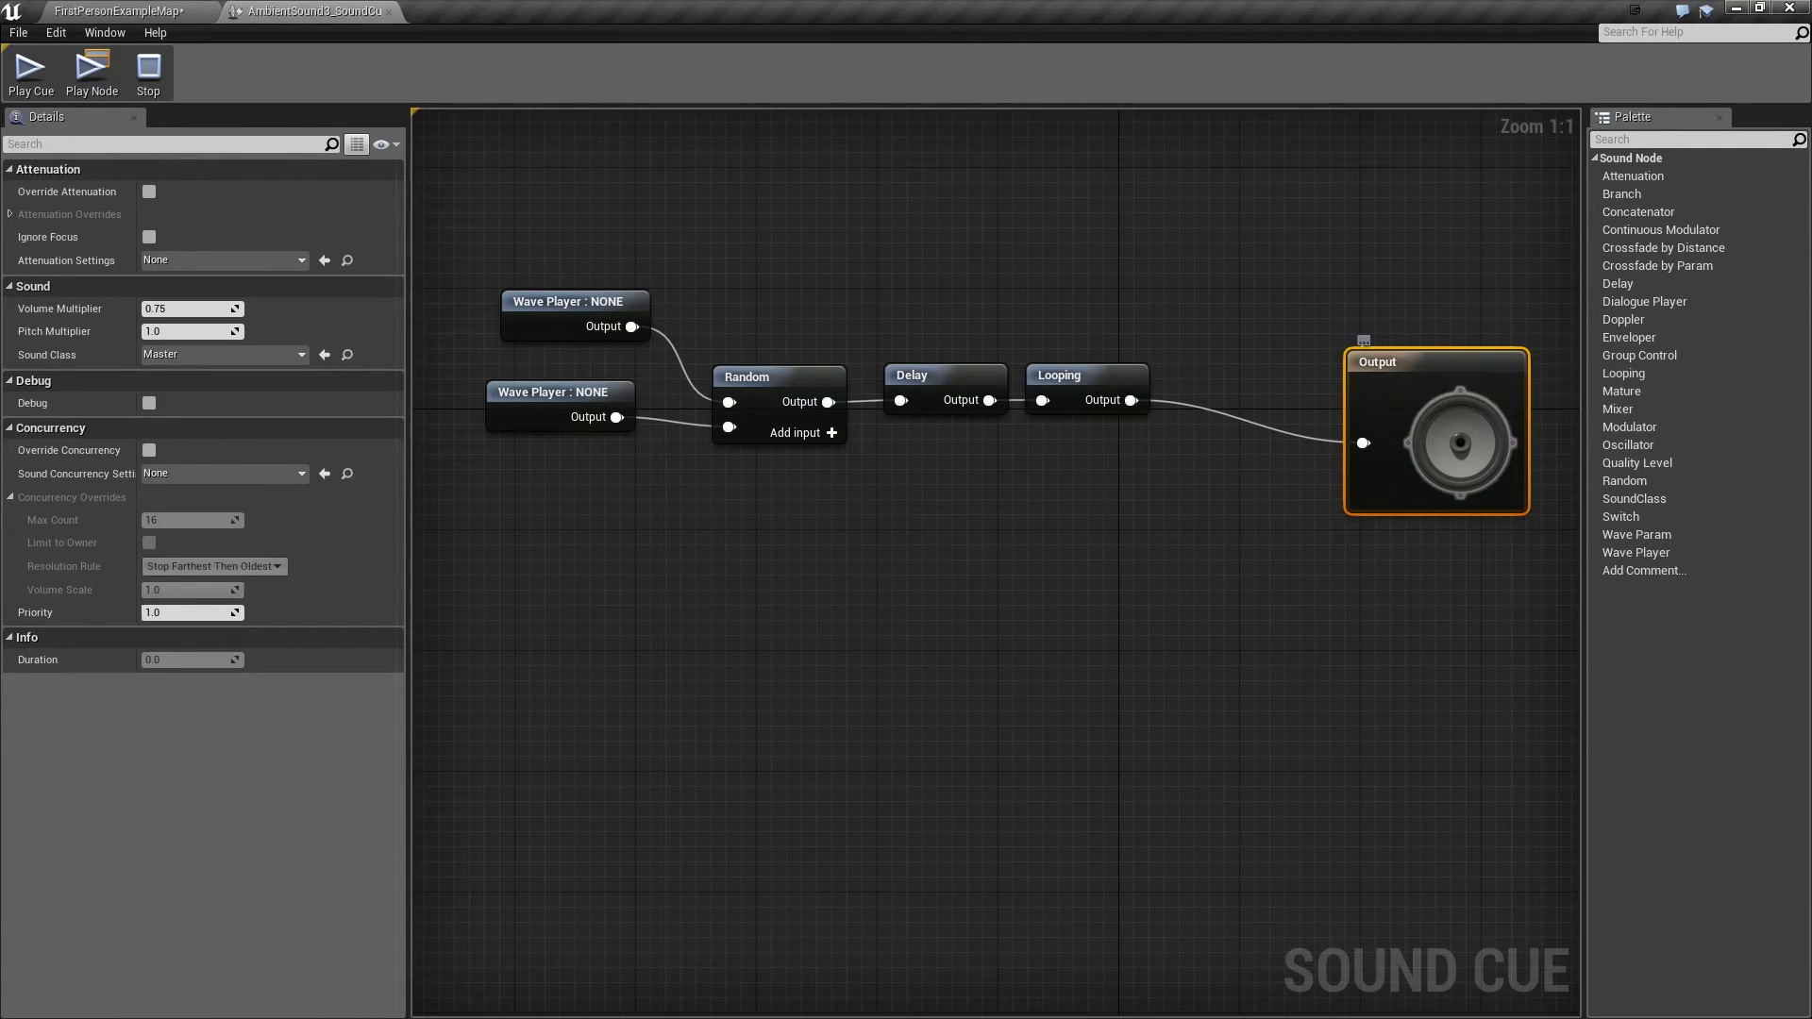
drag(1057, 374, 1163, 376)
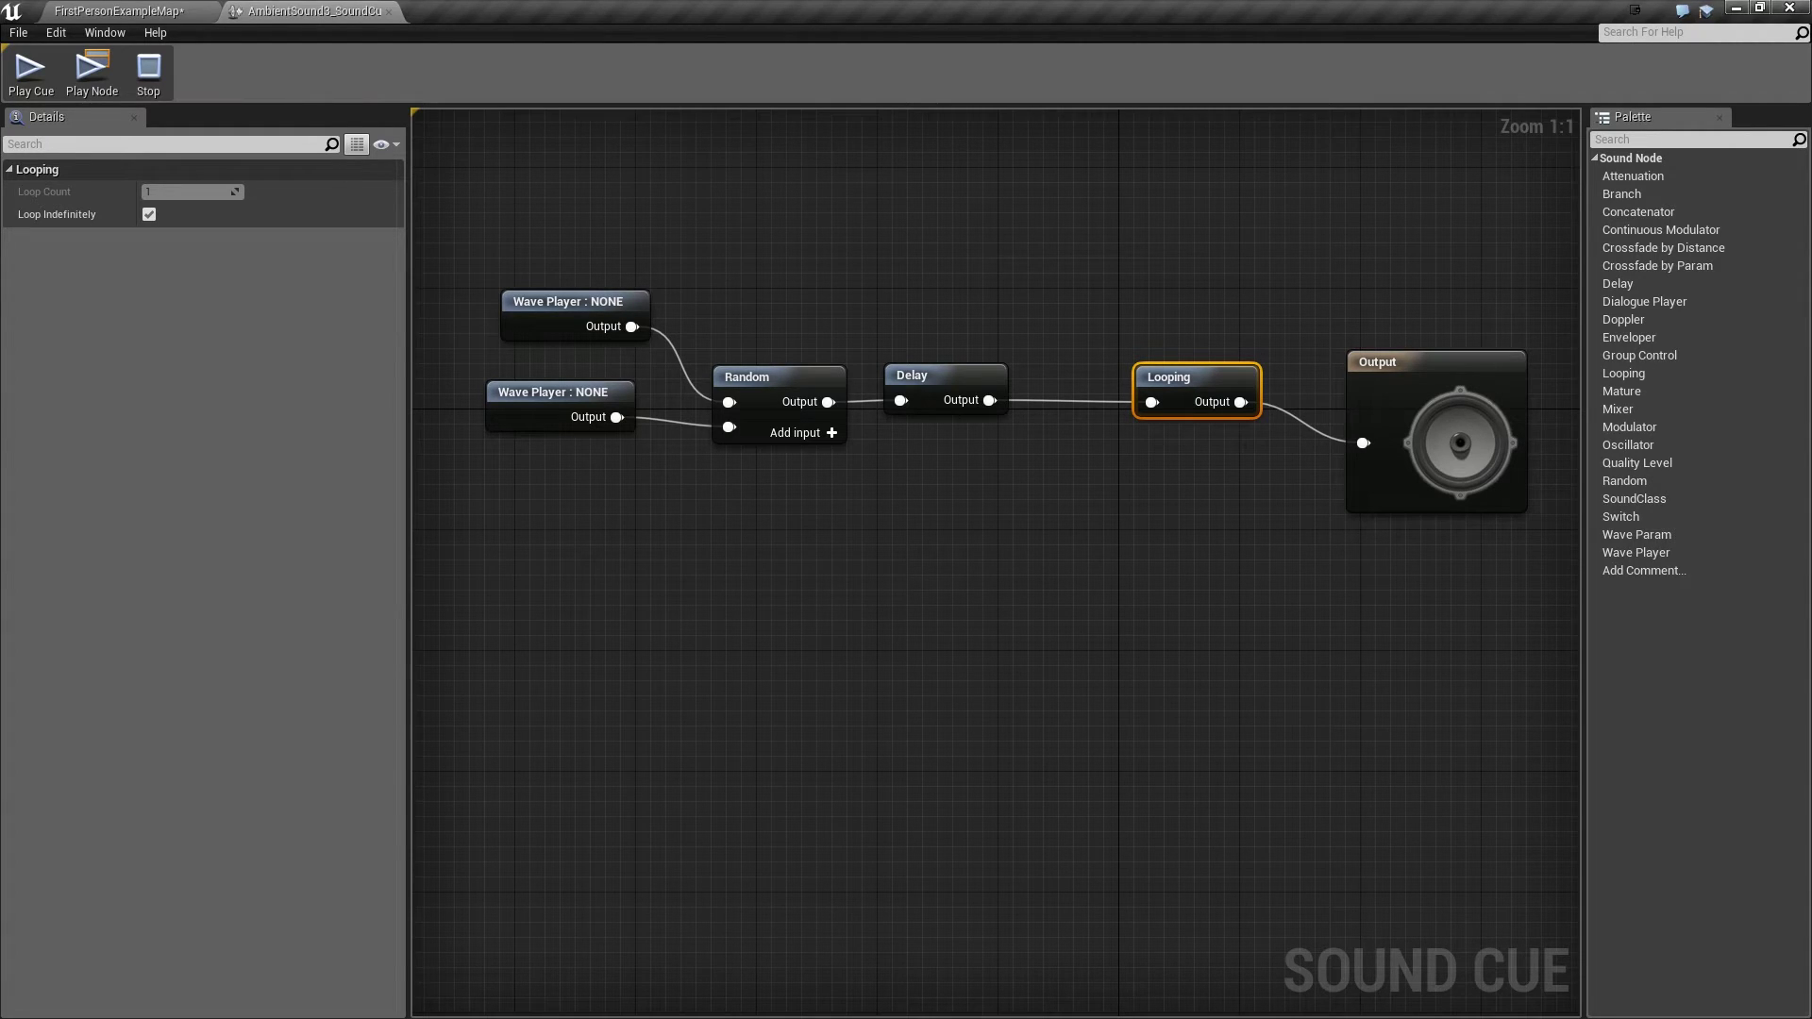
drag(944, 389, 1042, 389)
drag(1180, 377, 1240, 377)
drag(1068, 383, 1129, 382)
drag(831, 383, 996, 382)
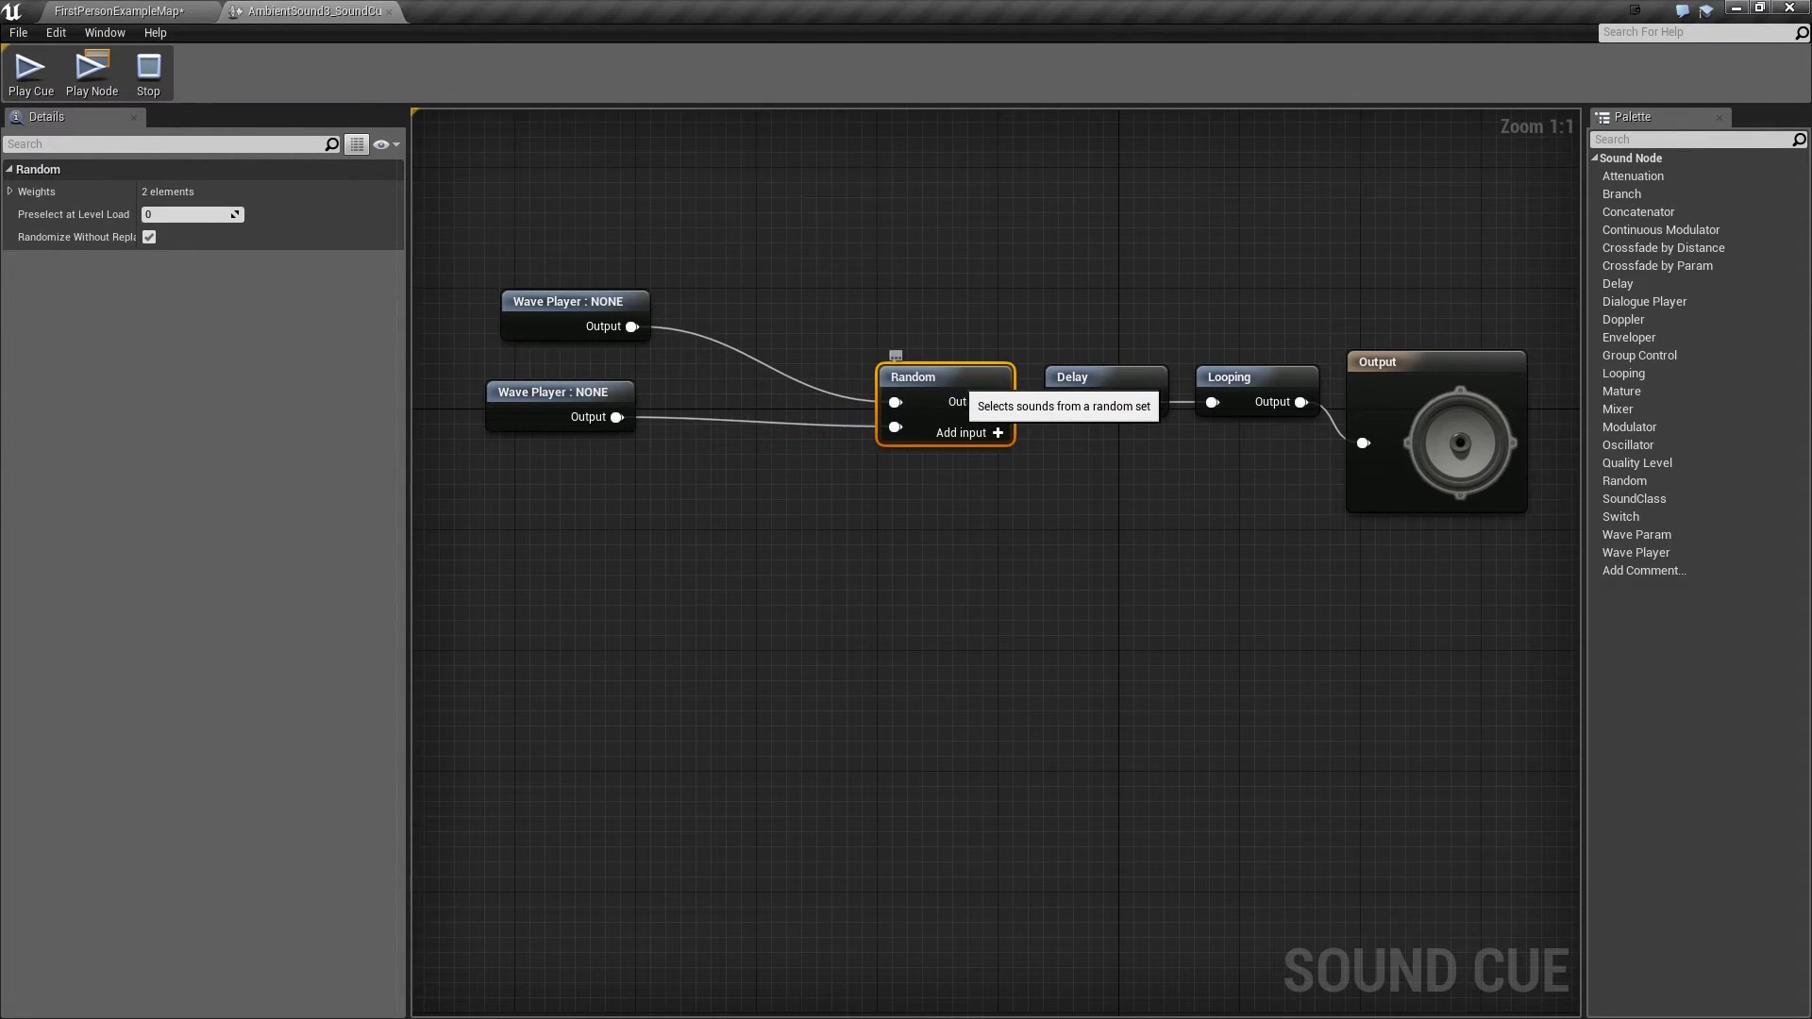
- Add three more inputs to the Random node and move the two Wave Player nodes closer to it
click(997, 432)
click(996, 432)
click(996, 432)
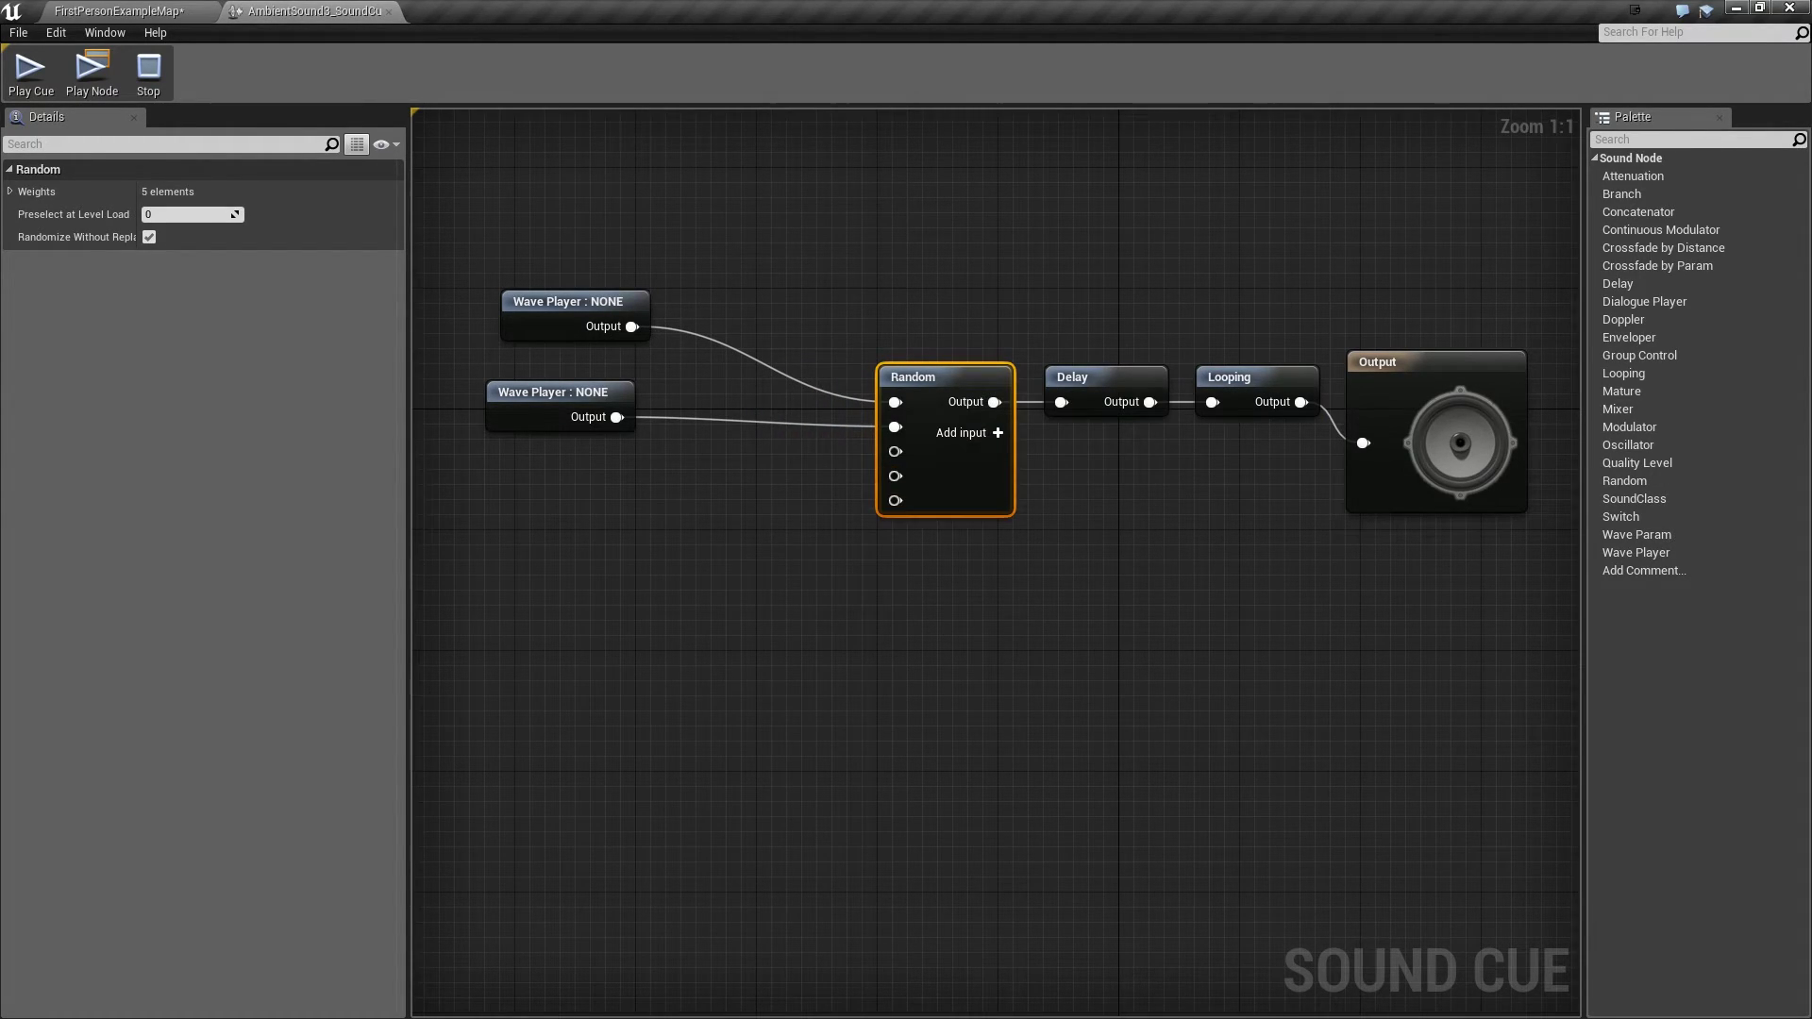
drag(578, 306, 623, 336)
drag(578, 387, 638, 404)
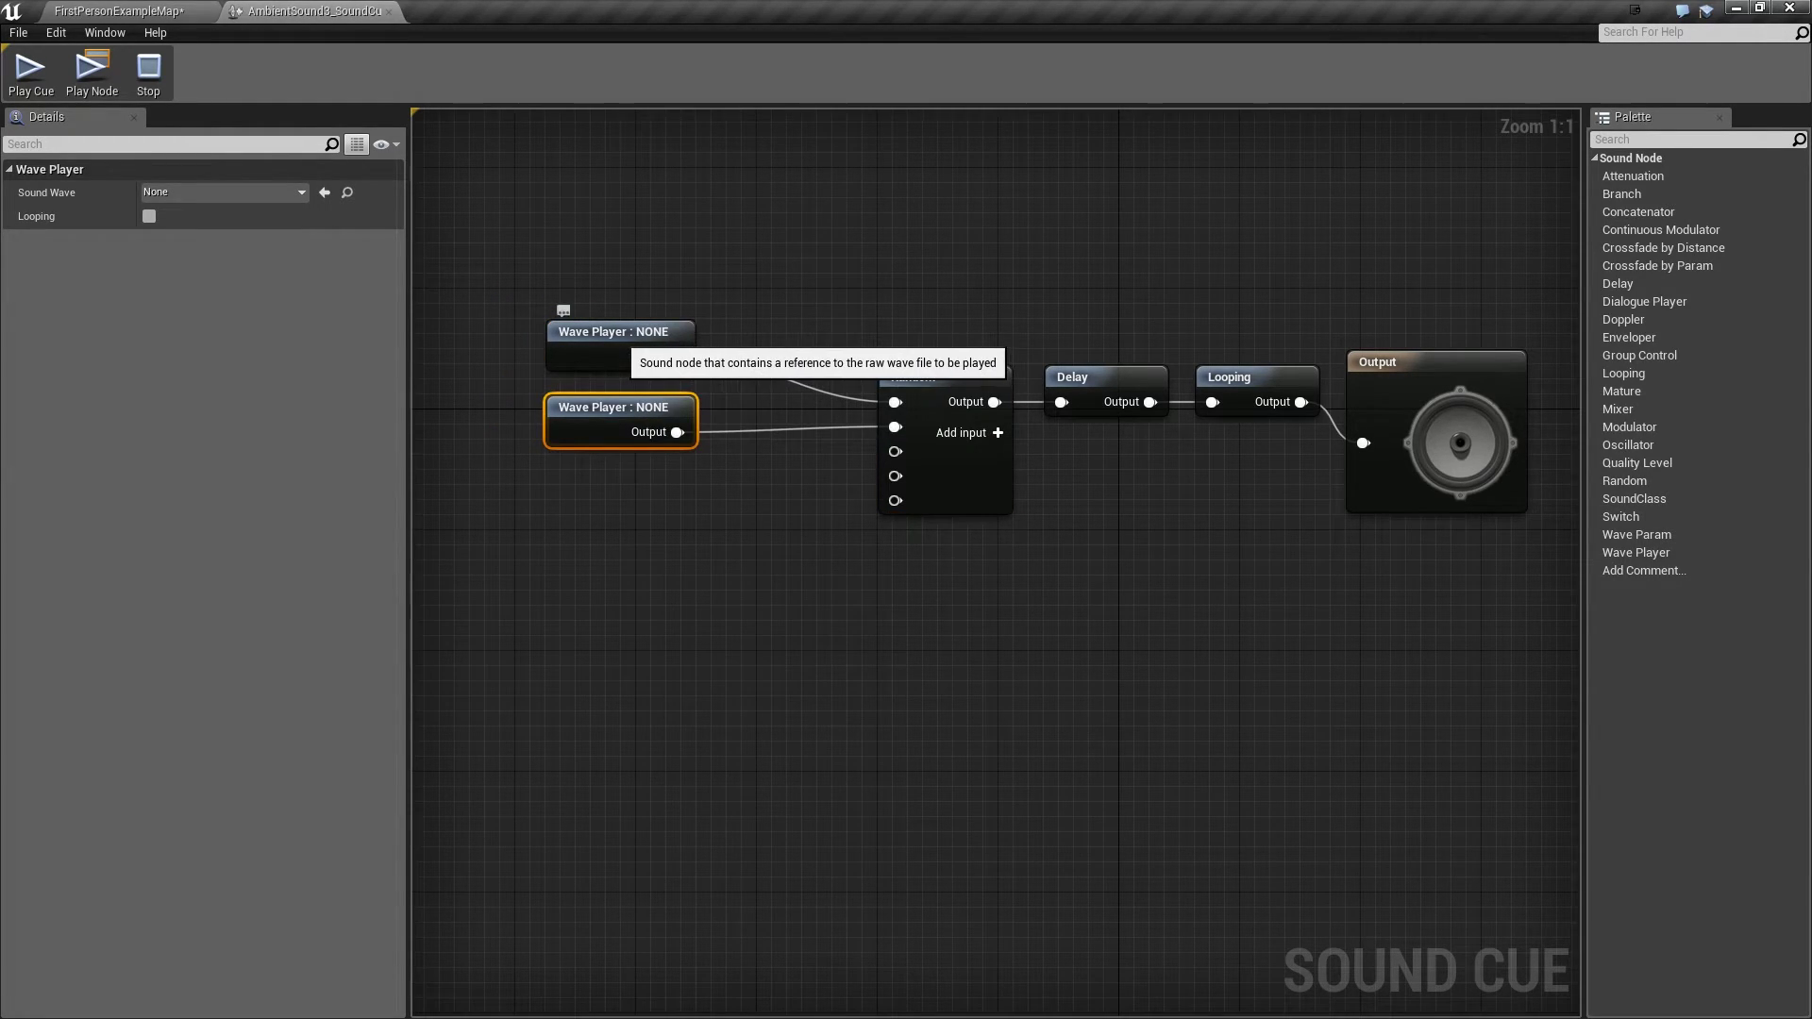
- Add three more Wave Player nodes below the existing two and connect them to the Random node's three empty inputs
drag(1635, 553, 613, 505)
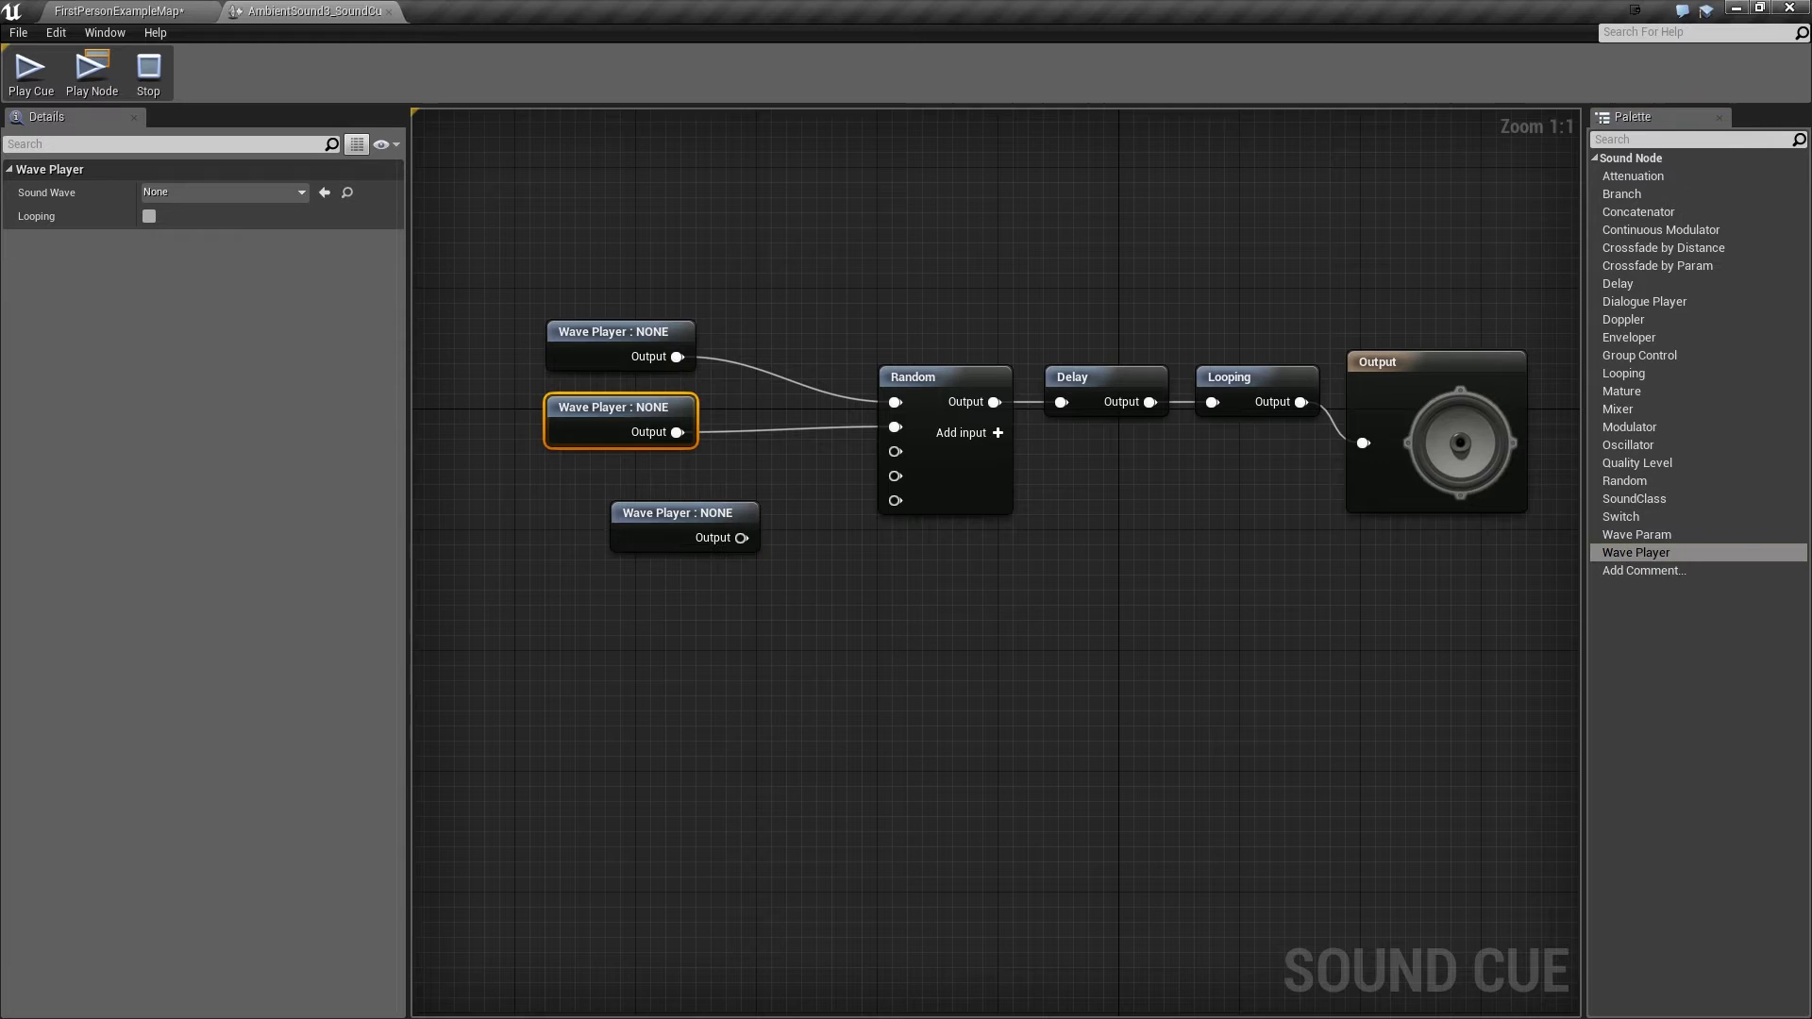
drag(1636, 552, 631, 574)
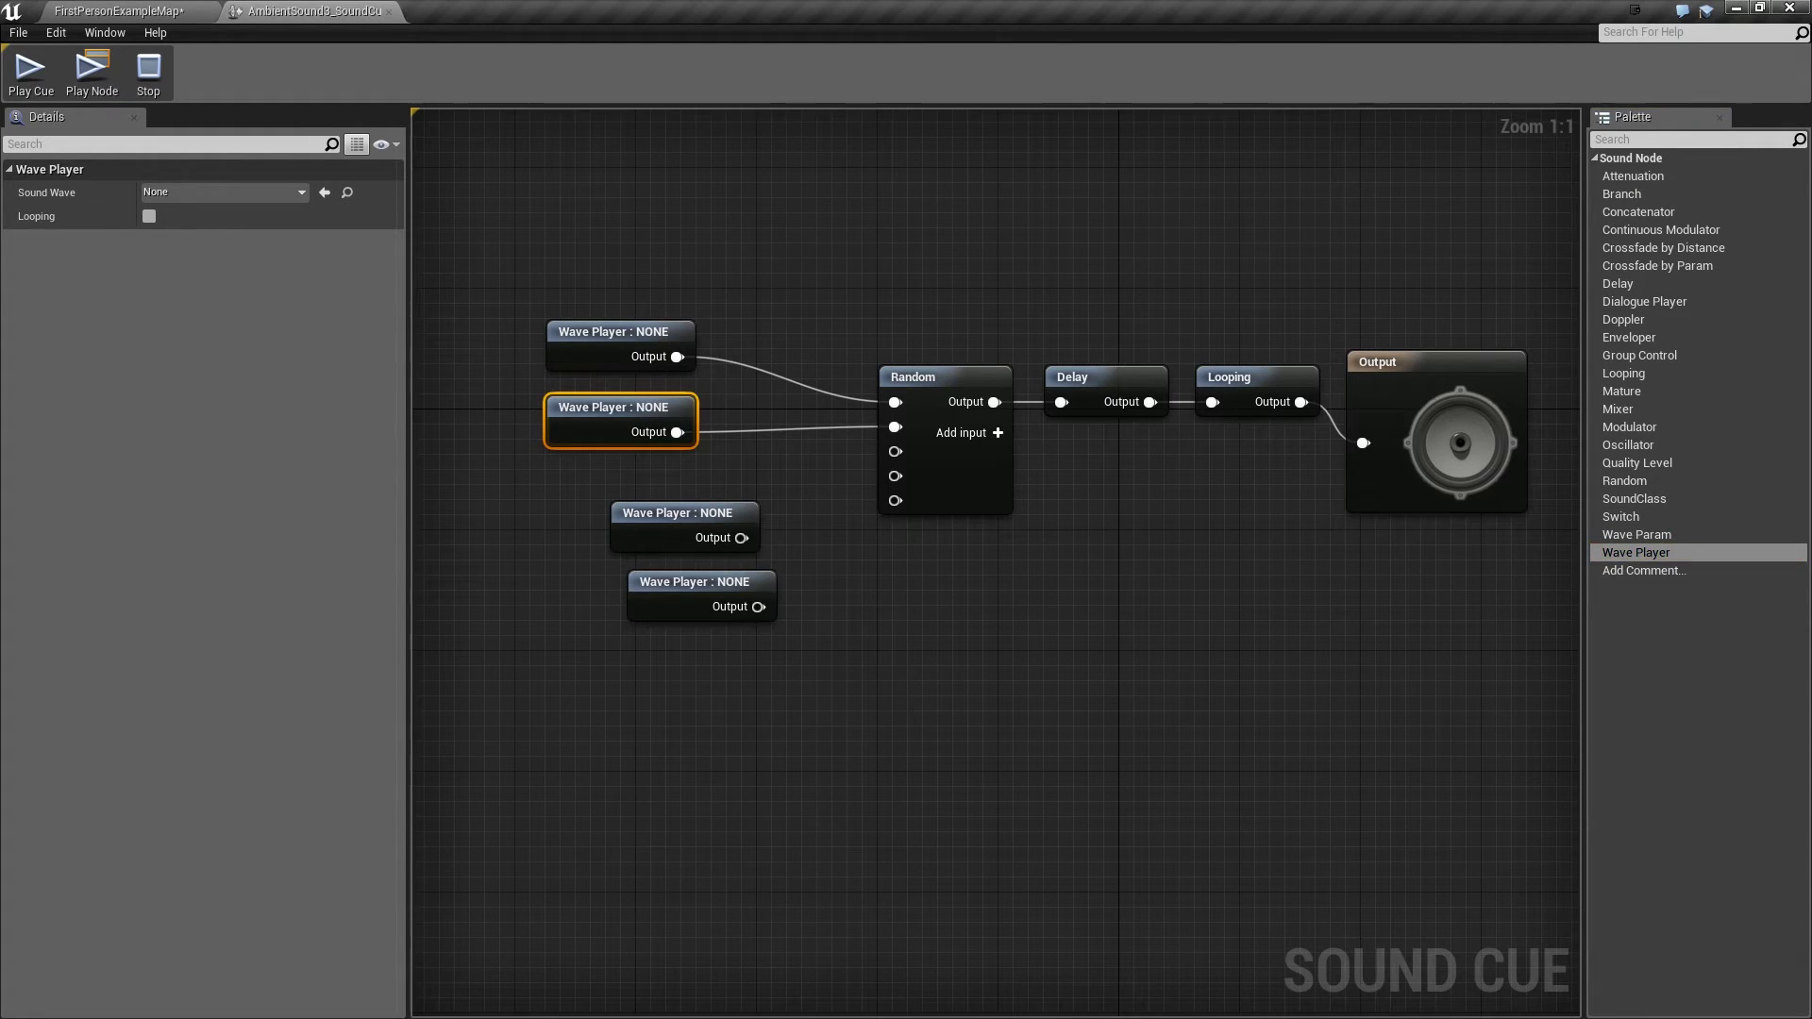
drag(1635, 552, 645, 638)
drag(694, 524, 899, 452)
drag(744, 609, 897, 475)
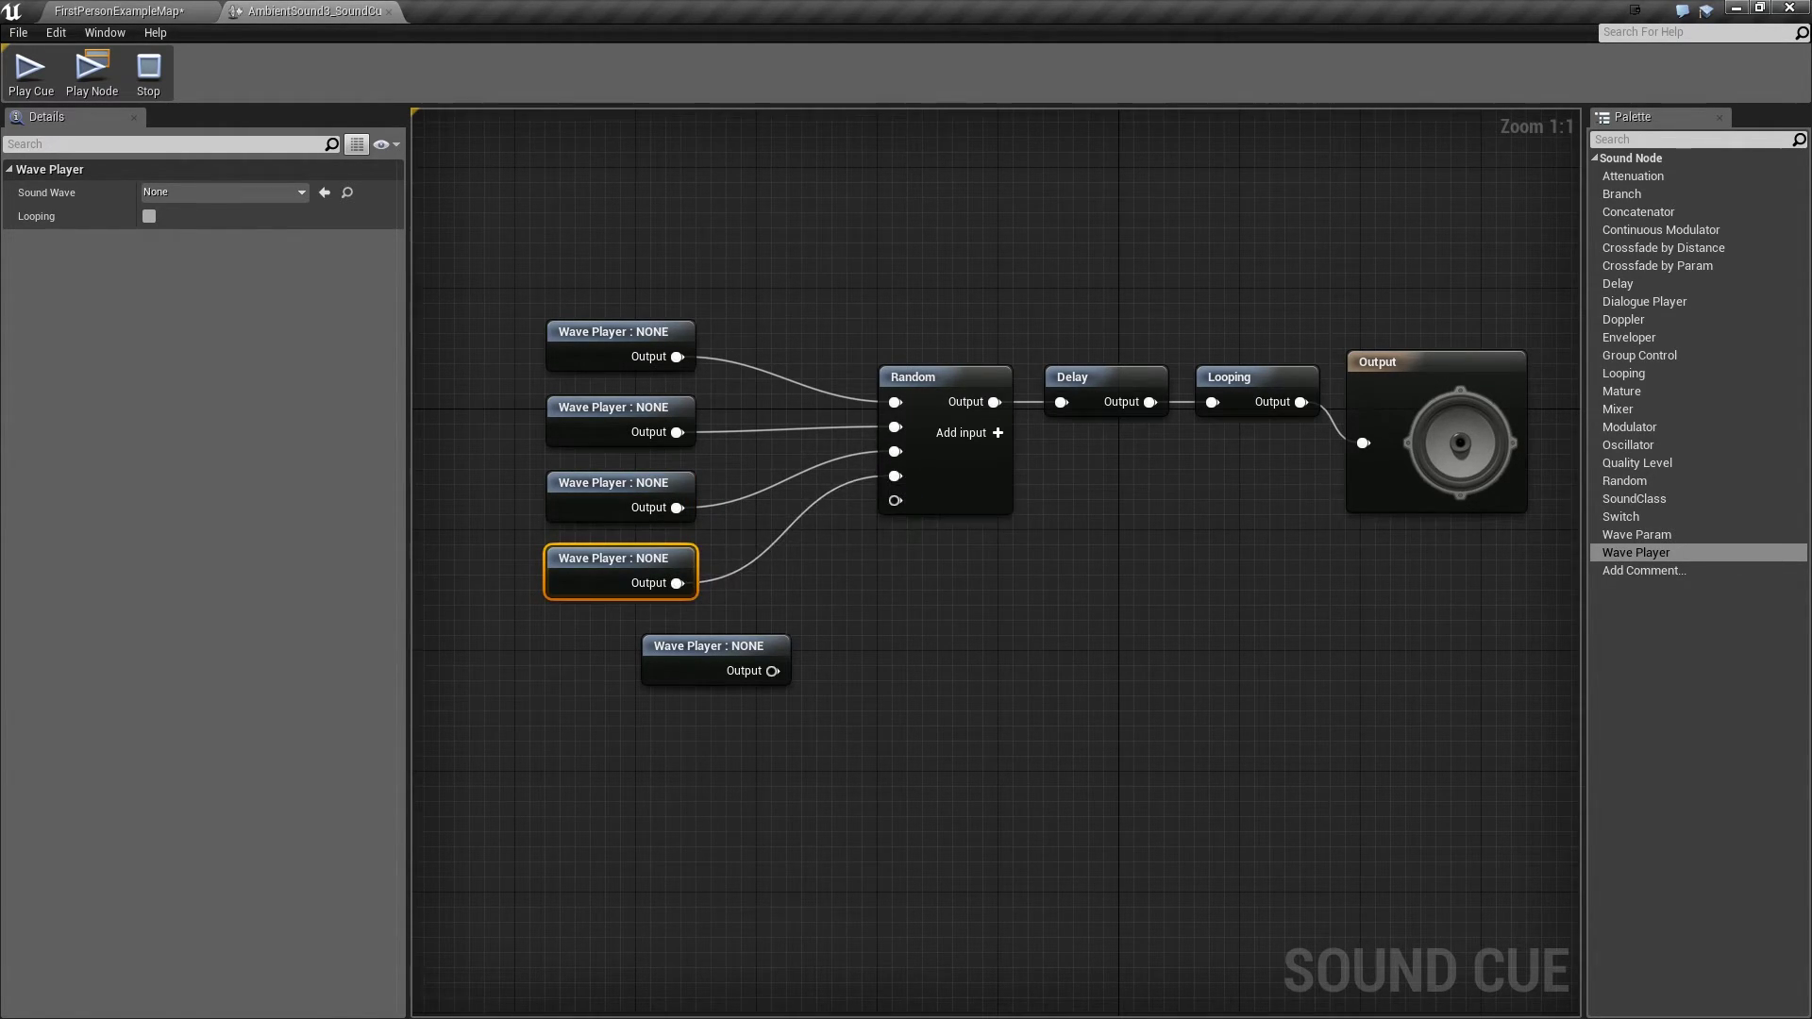
drag(753, 661, 895, 501)
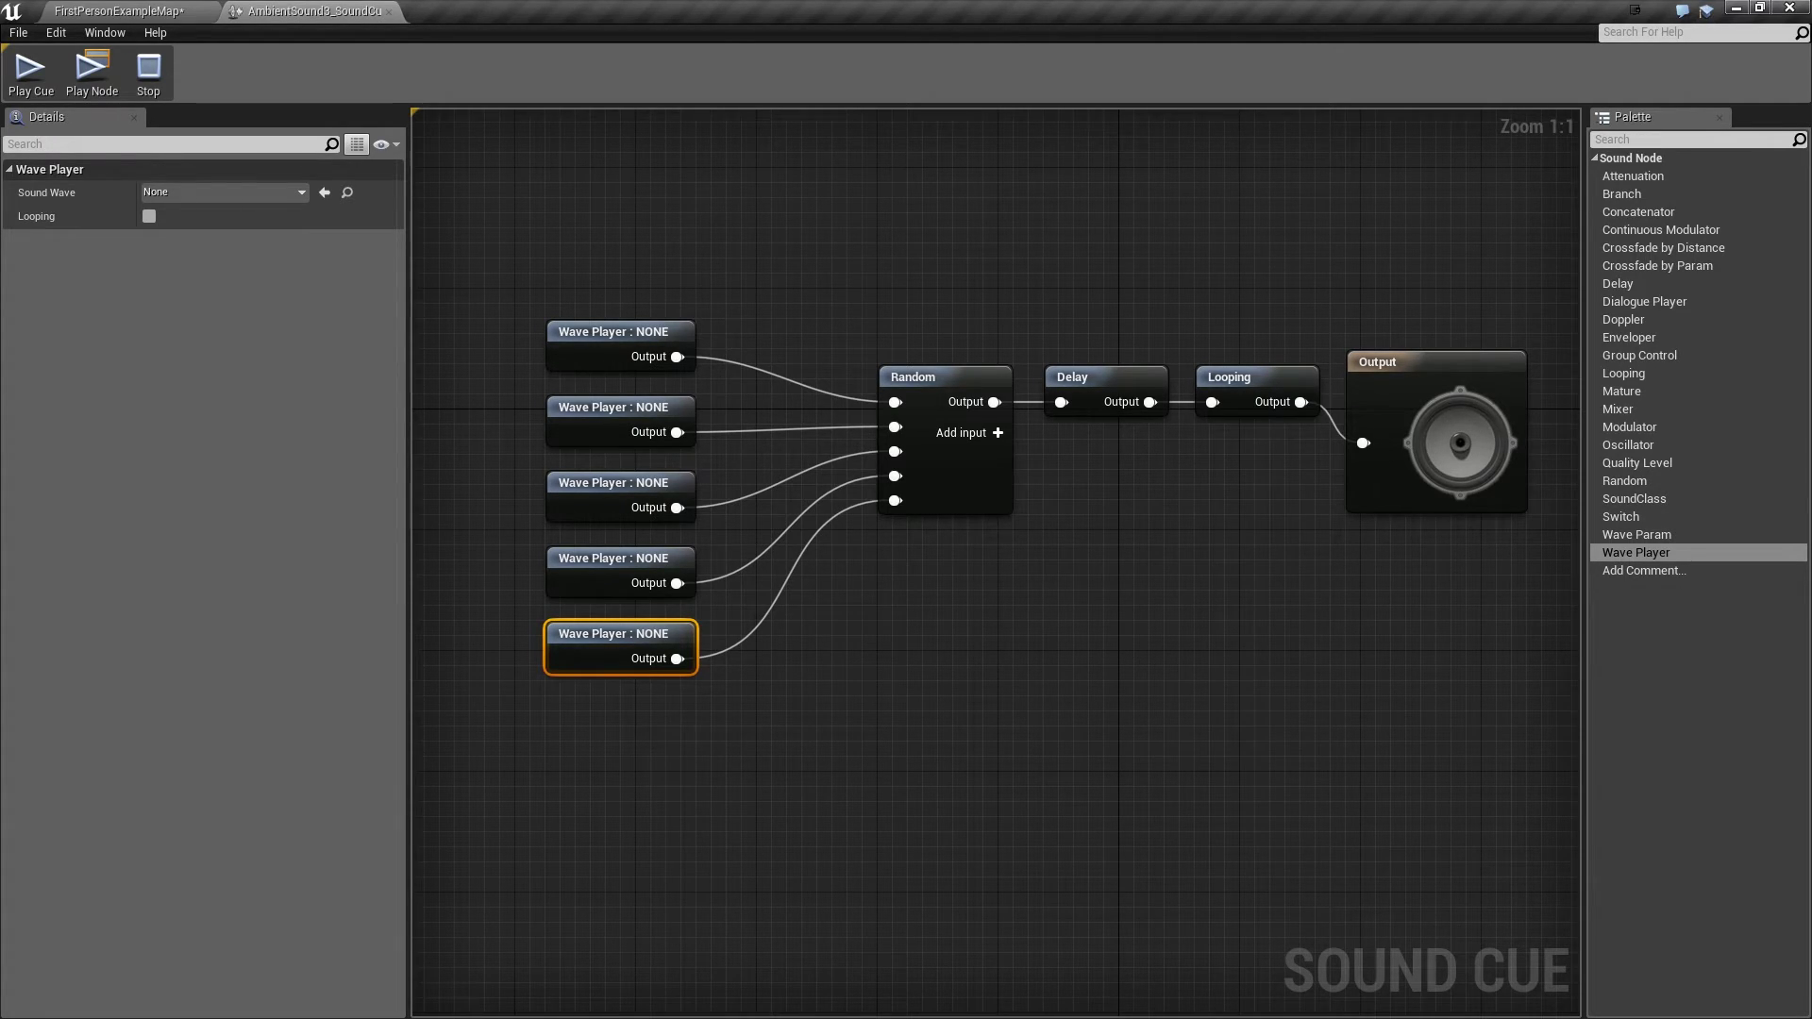
- Assign ANIMAL_Pigeon_Call_Long_RR1_mono to the first Wave Player and ANIMAL_Pigeon_Call_Long_RR4_mono to the second
click(614, 332)
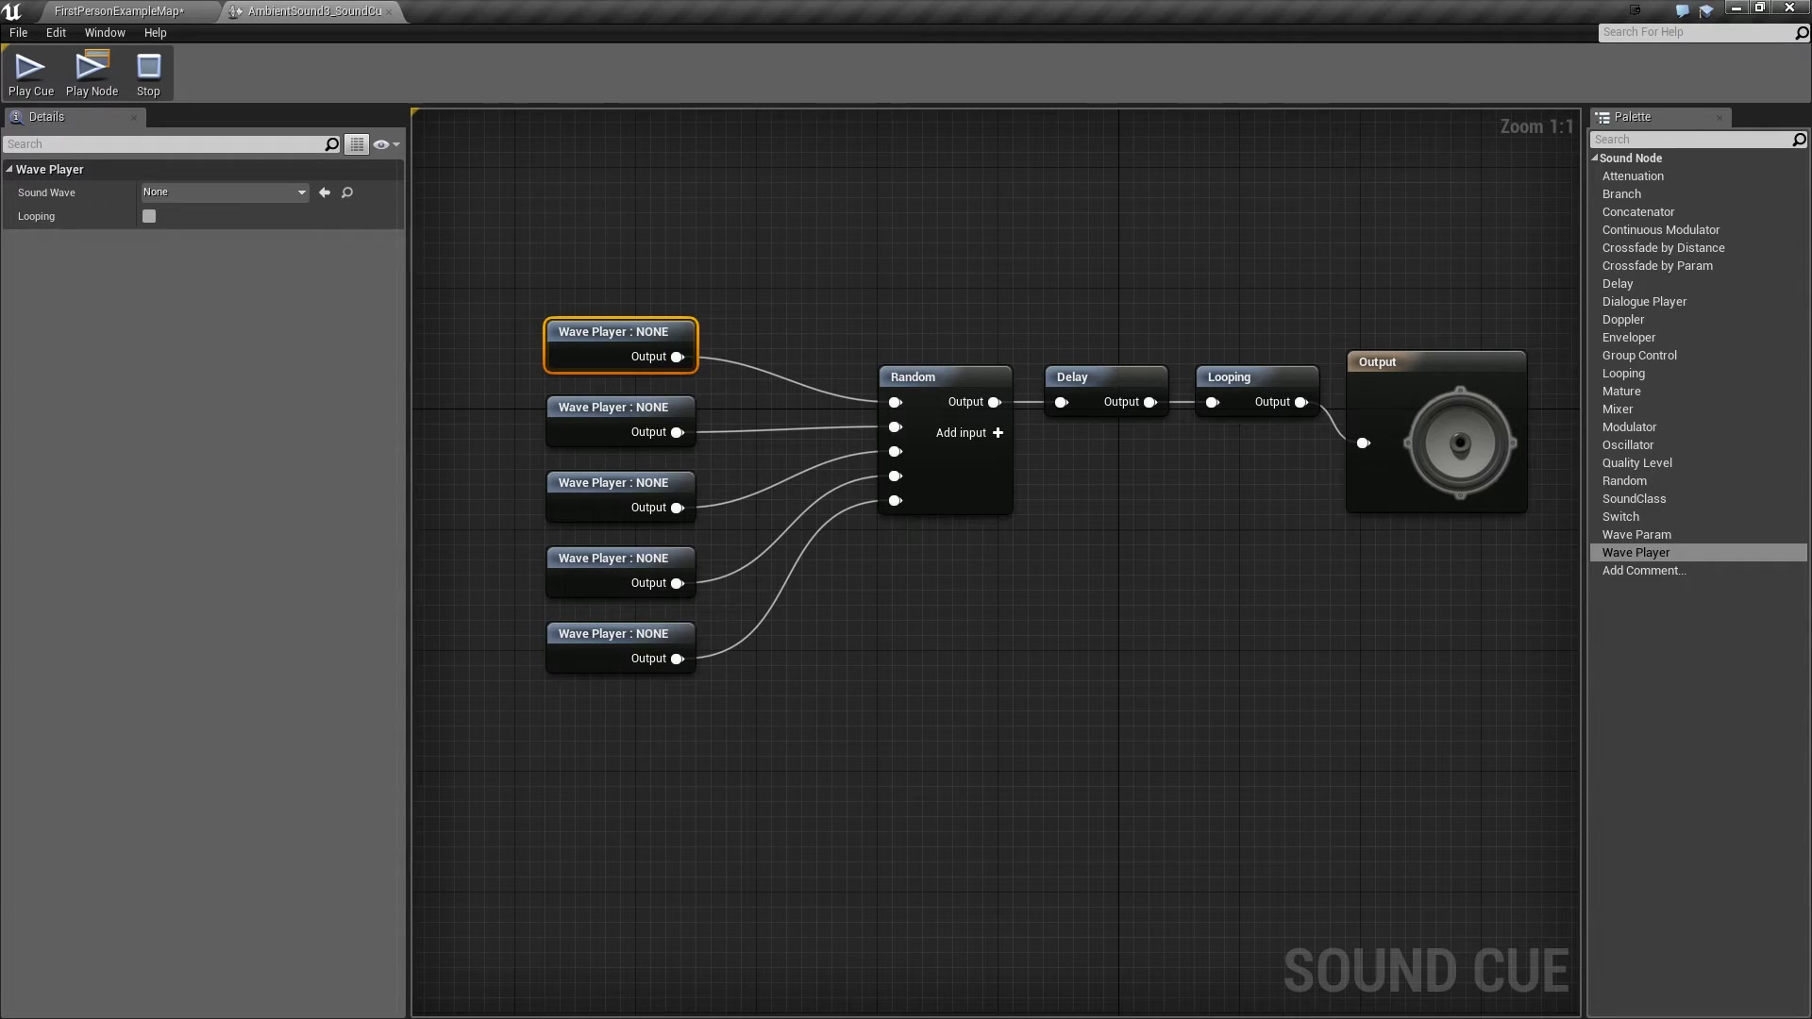
click(223, 192)
text(pigeon)
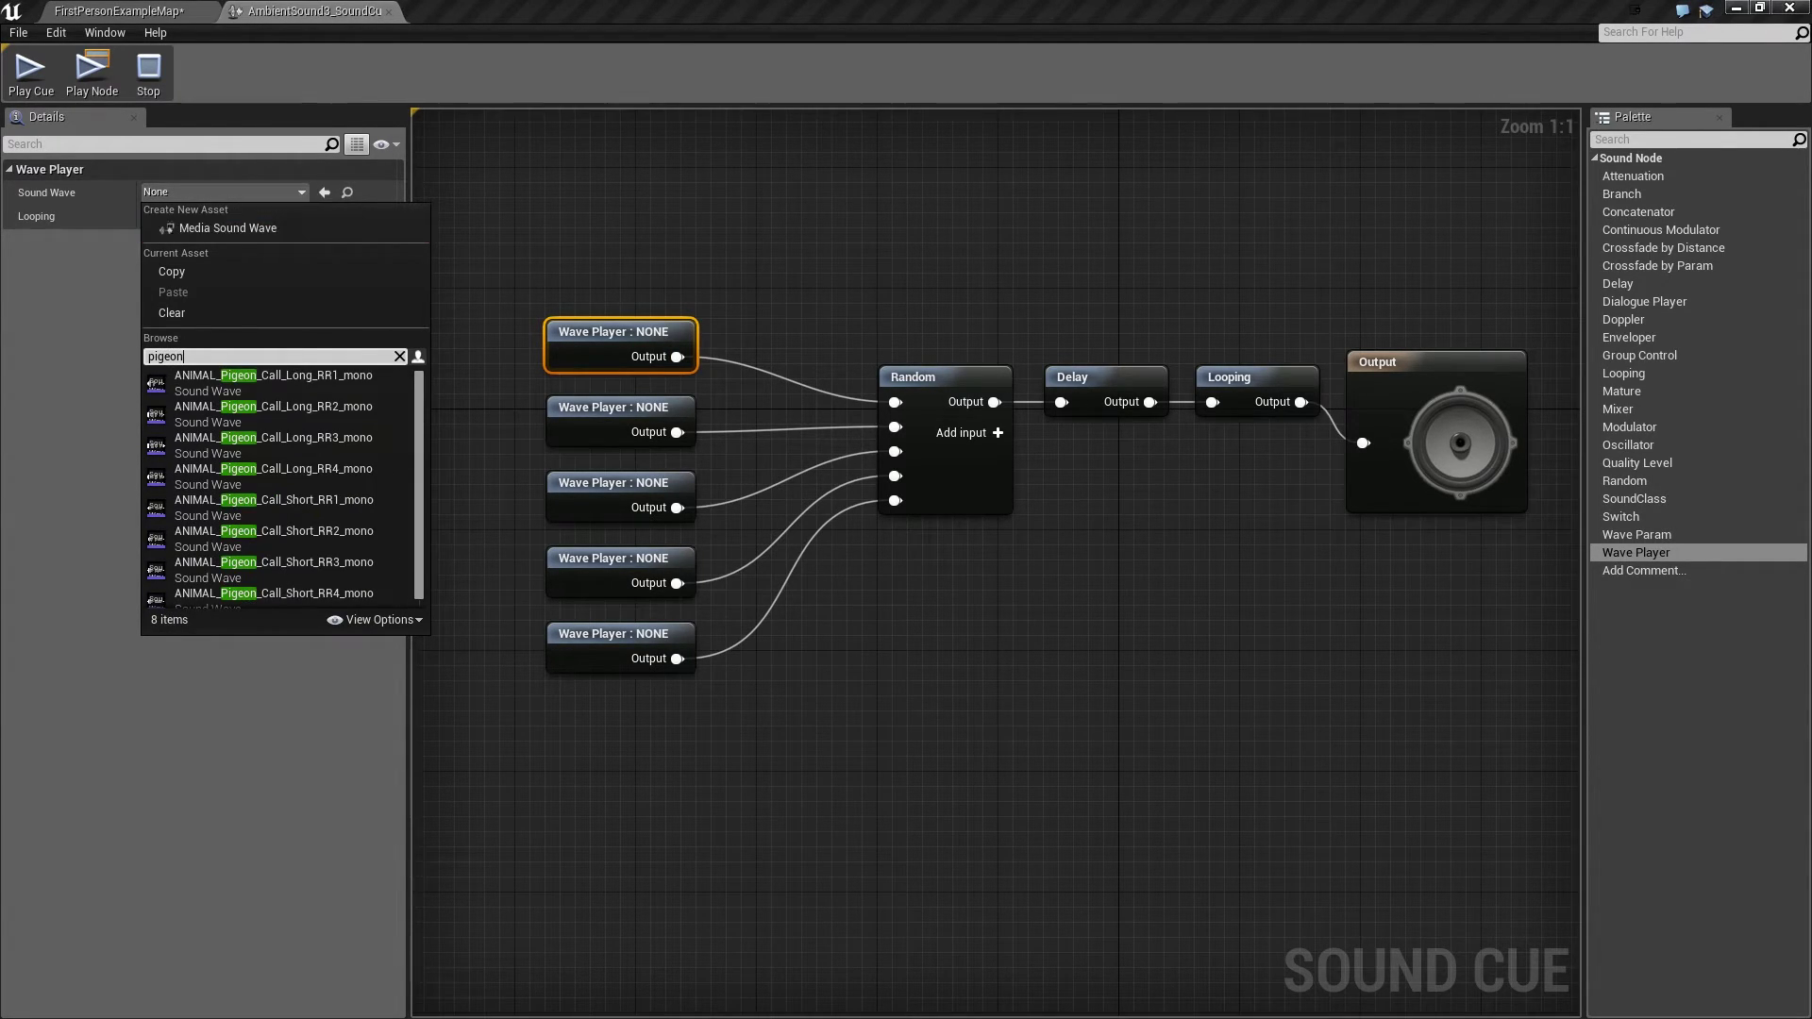
click(274, 382)
click(627, 420)
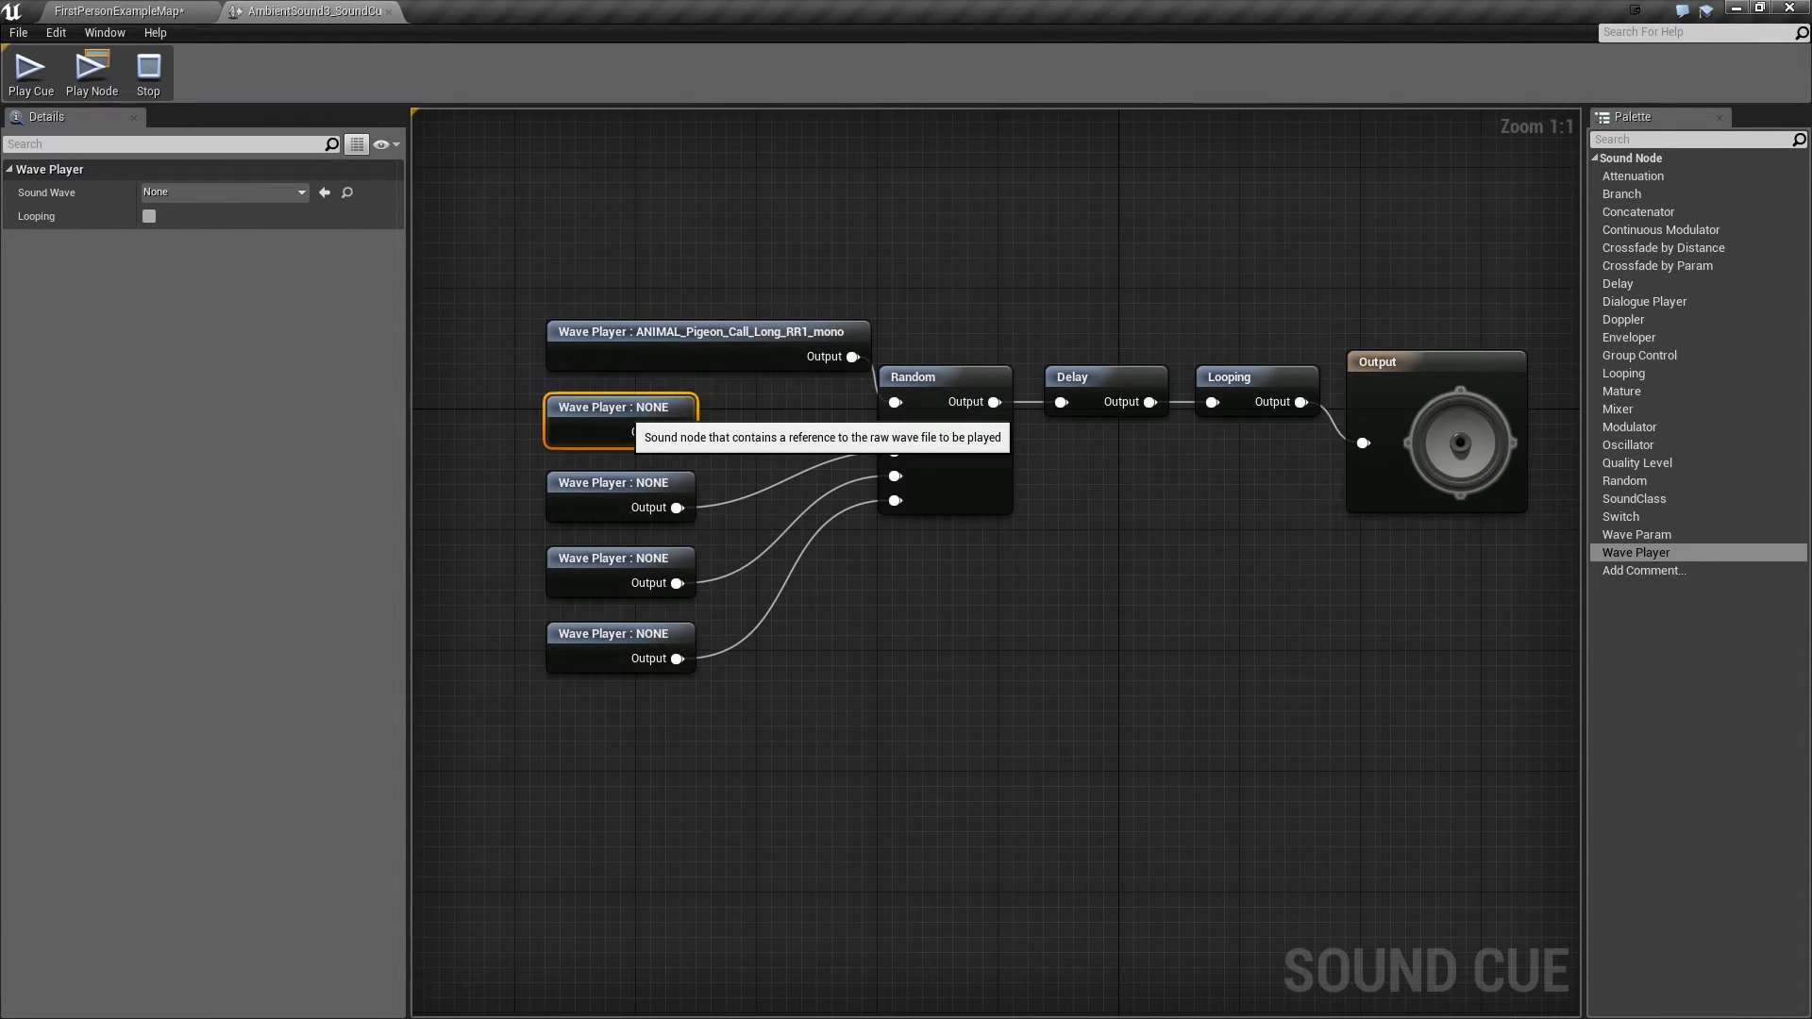
click(223, 193)
text(pigeon)
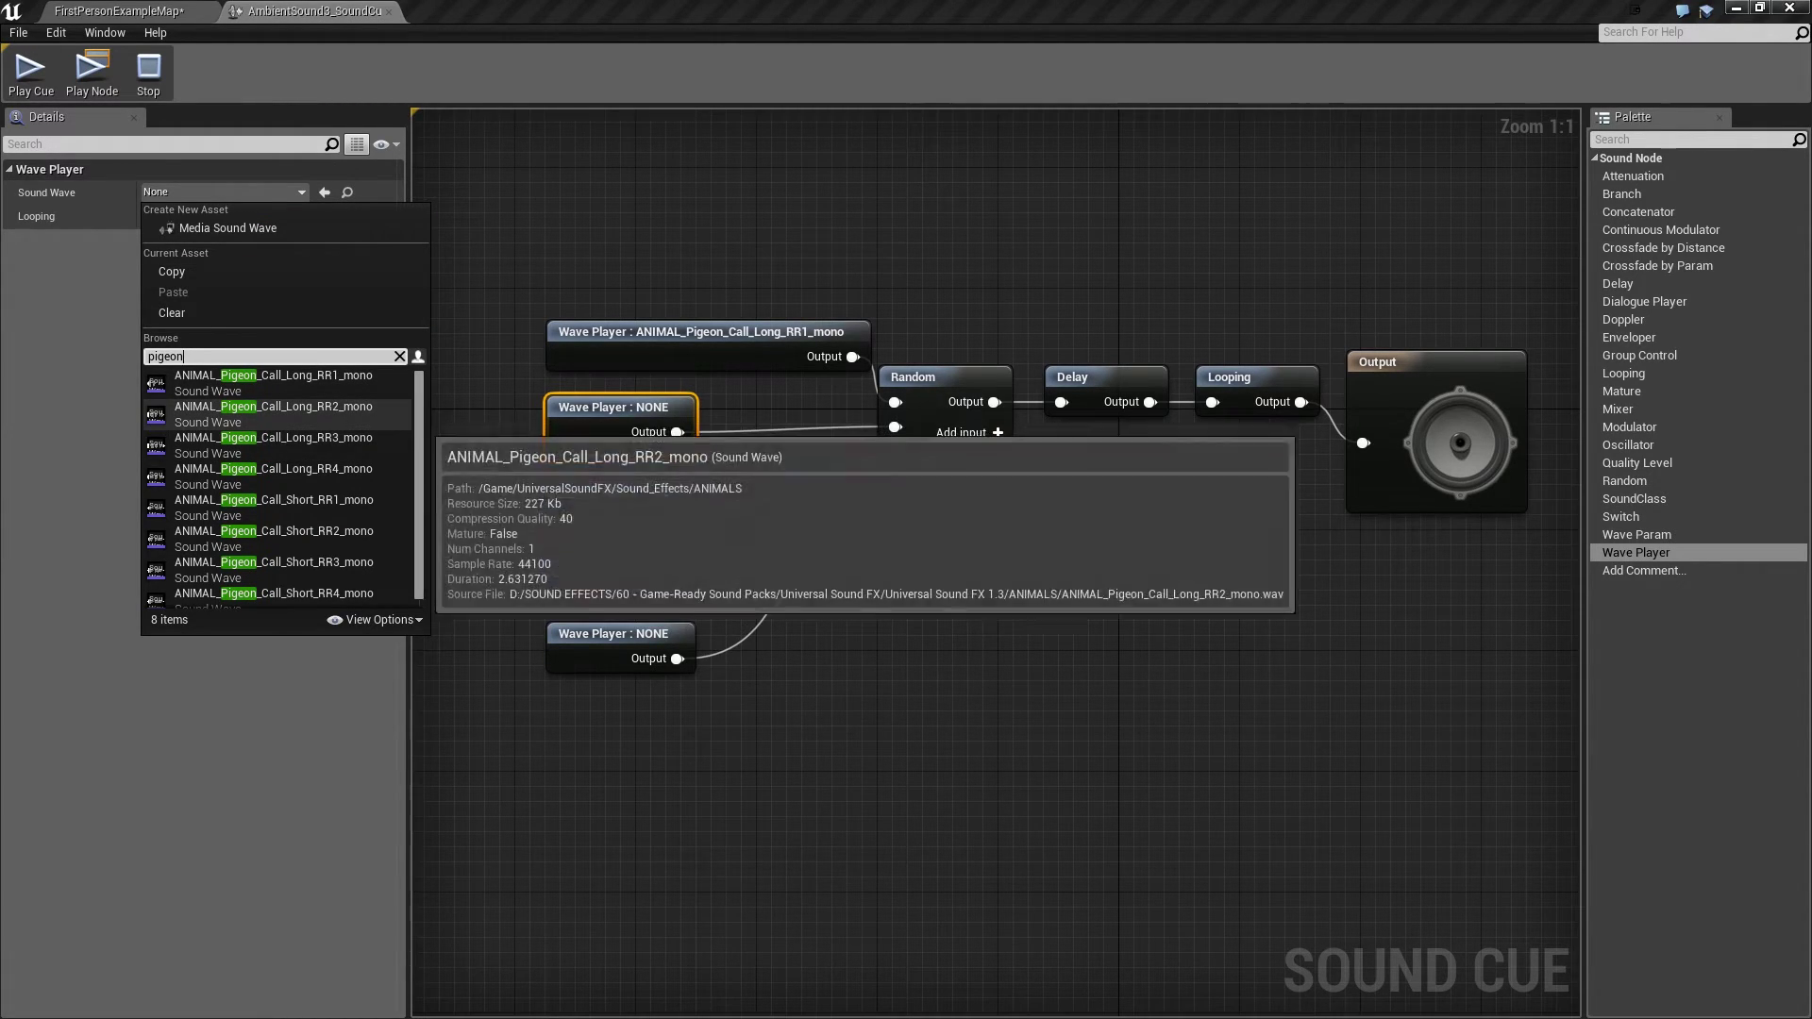
click(274, 477)
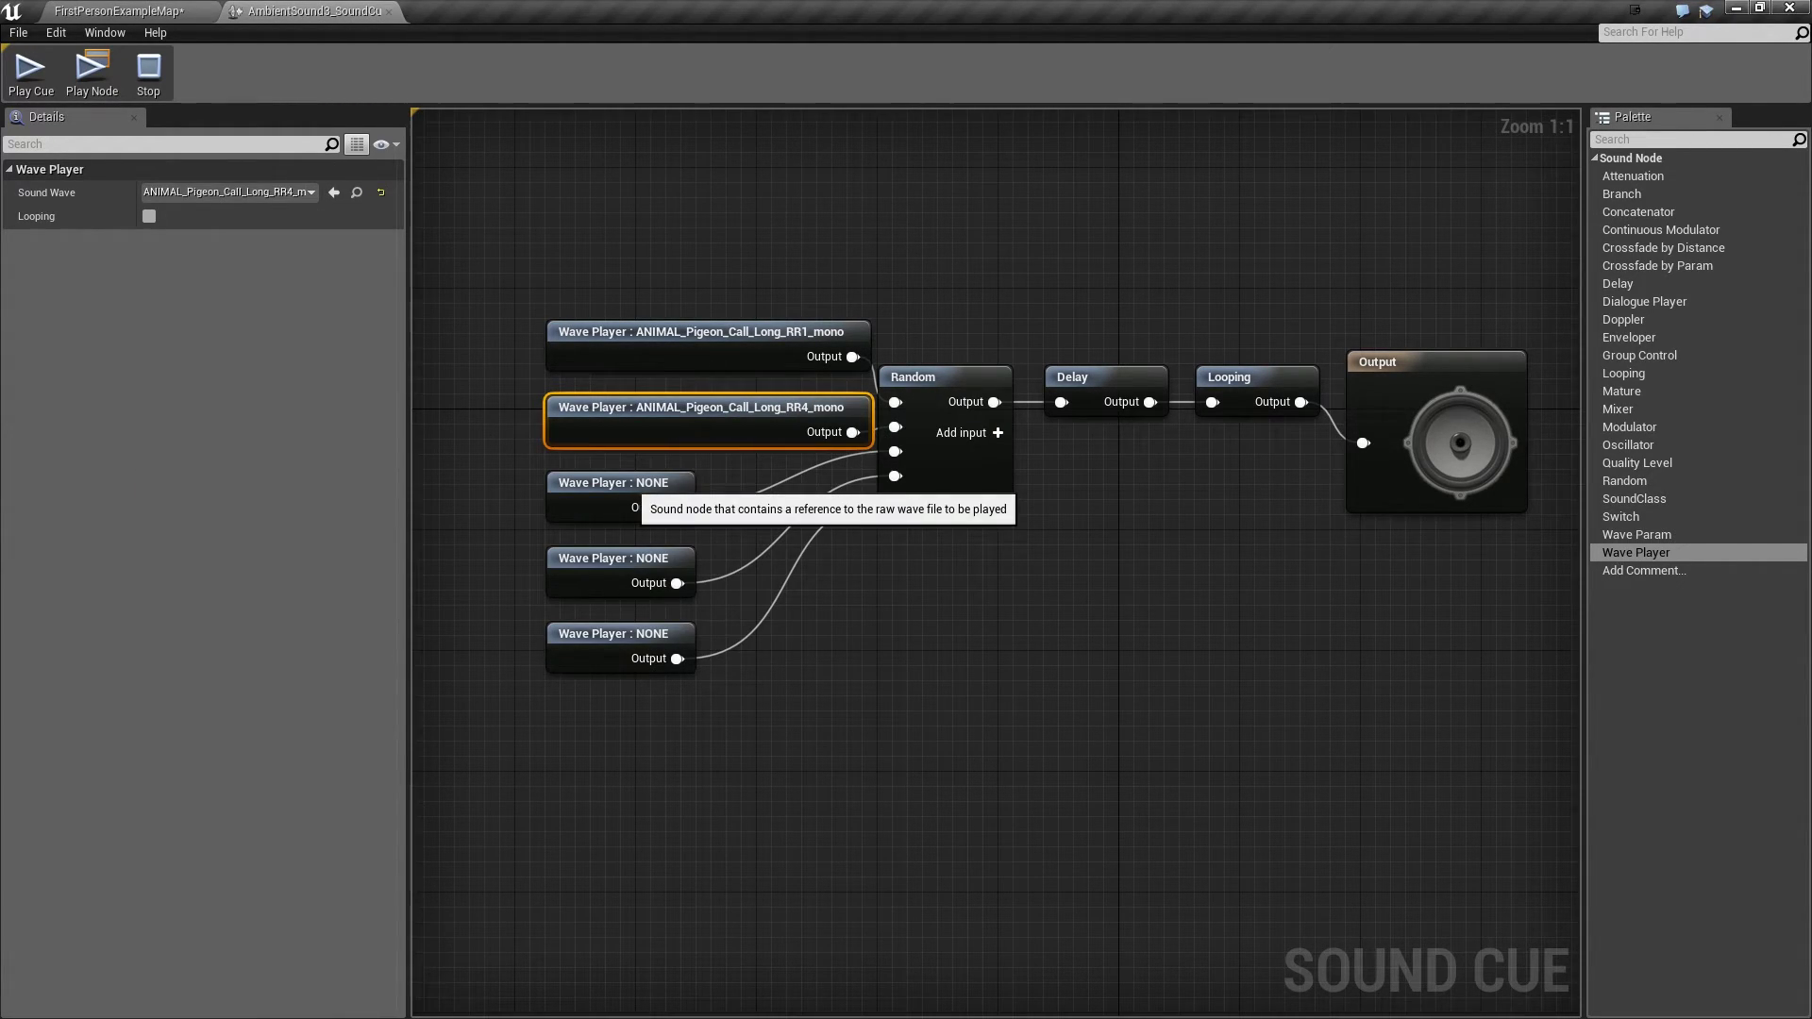
- Assign ANIMAL_Pigeon_Call_Short_RR1_mono to the third Wave Player and ANIMAL_Pigeon_Call_Short_RR3_mono to the fourth
click(613, 486)
click(227, 191)
text(pigeo)
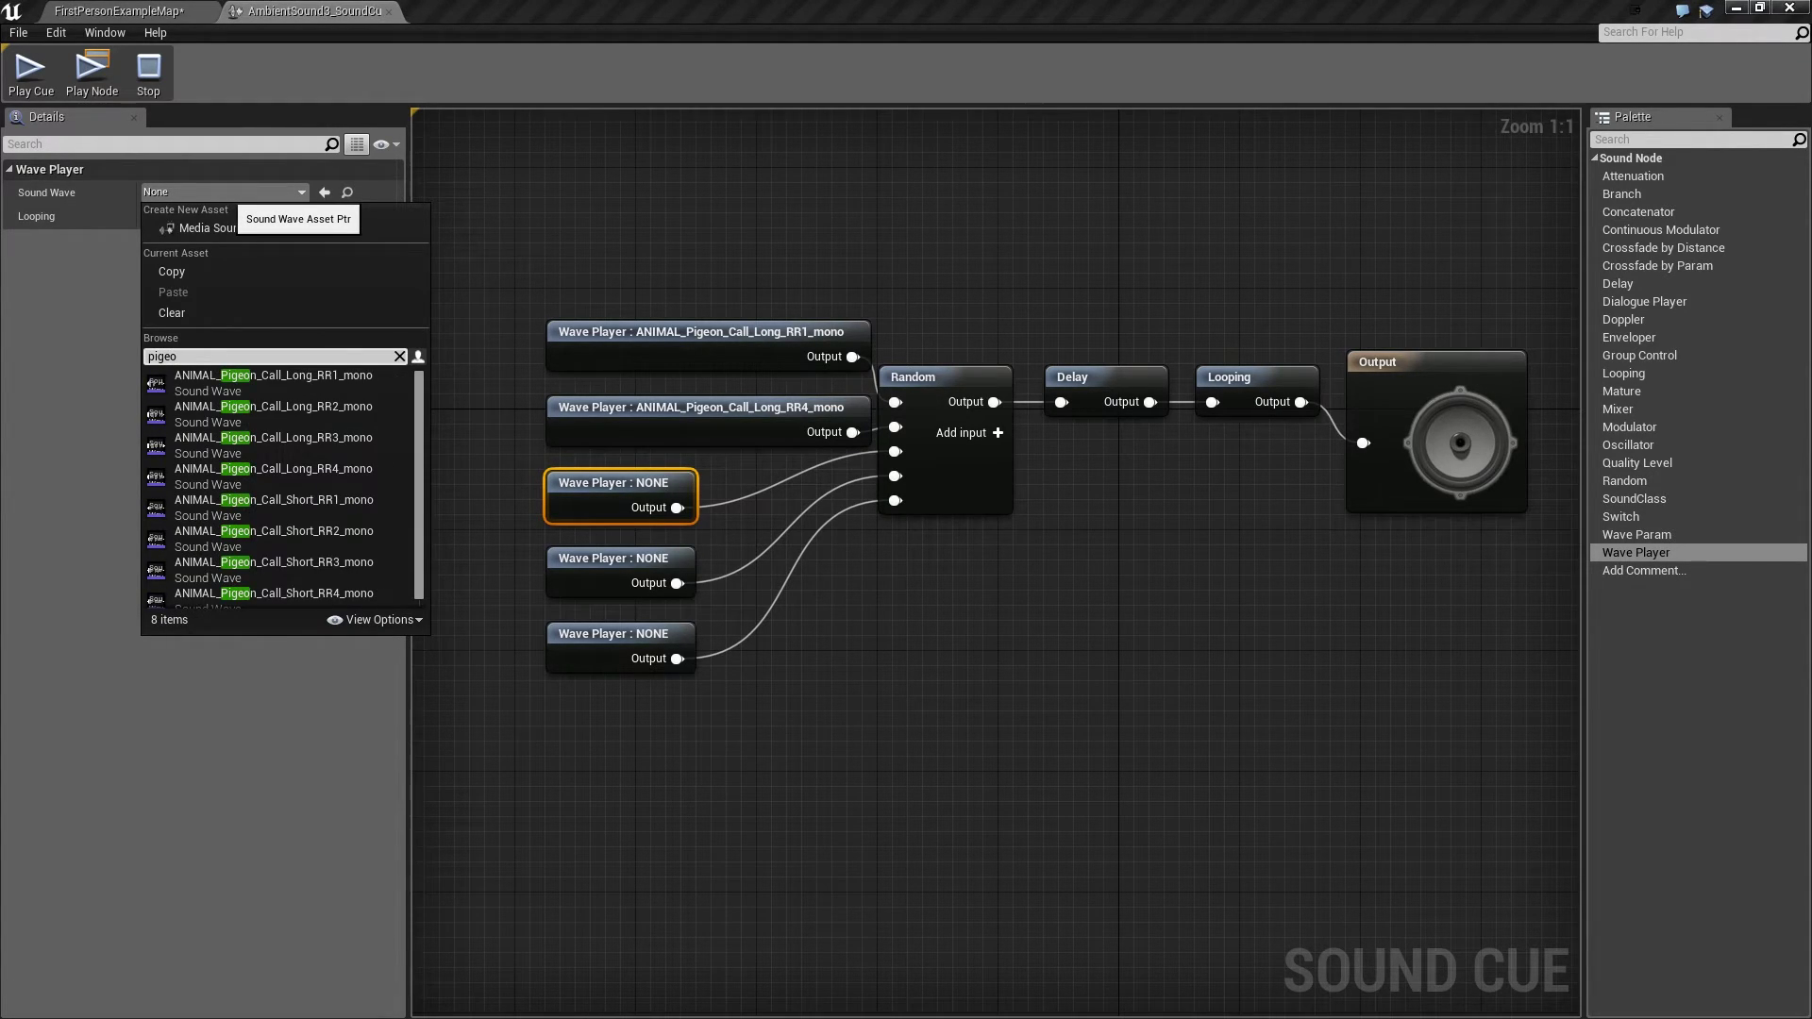
click(273, 506)
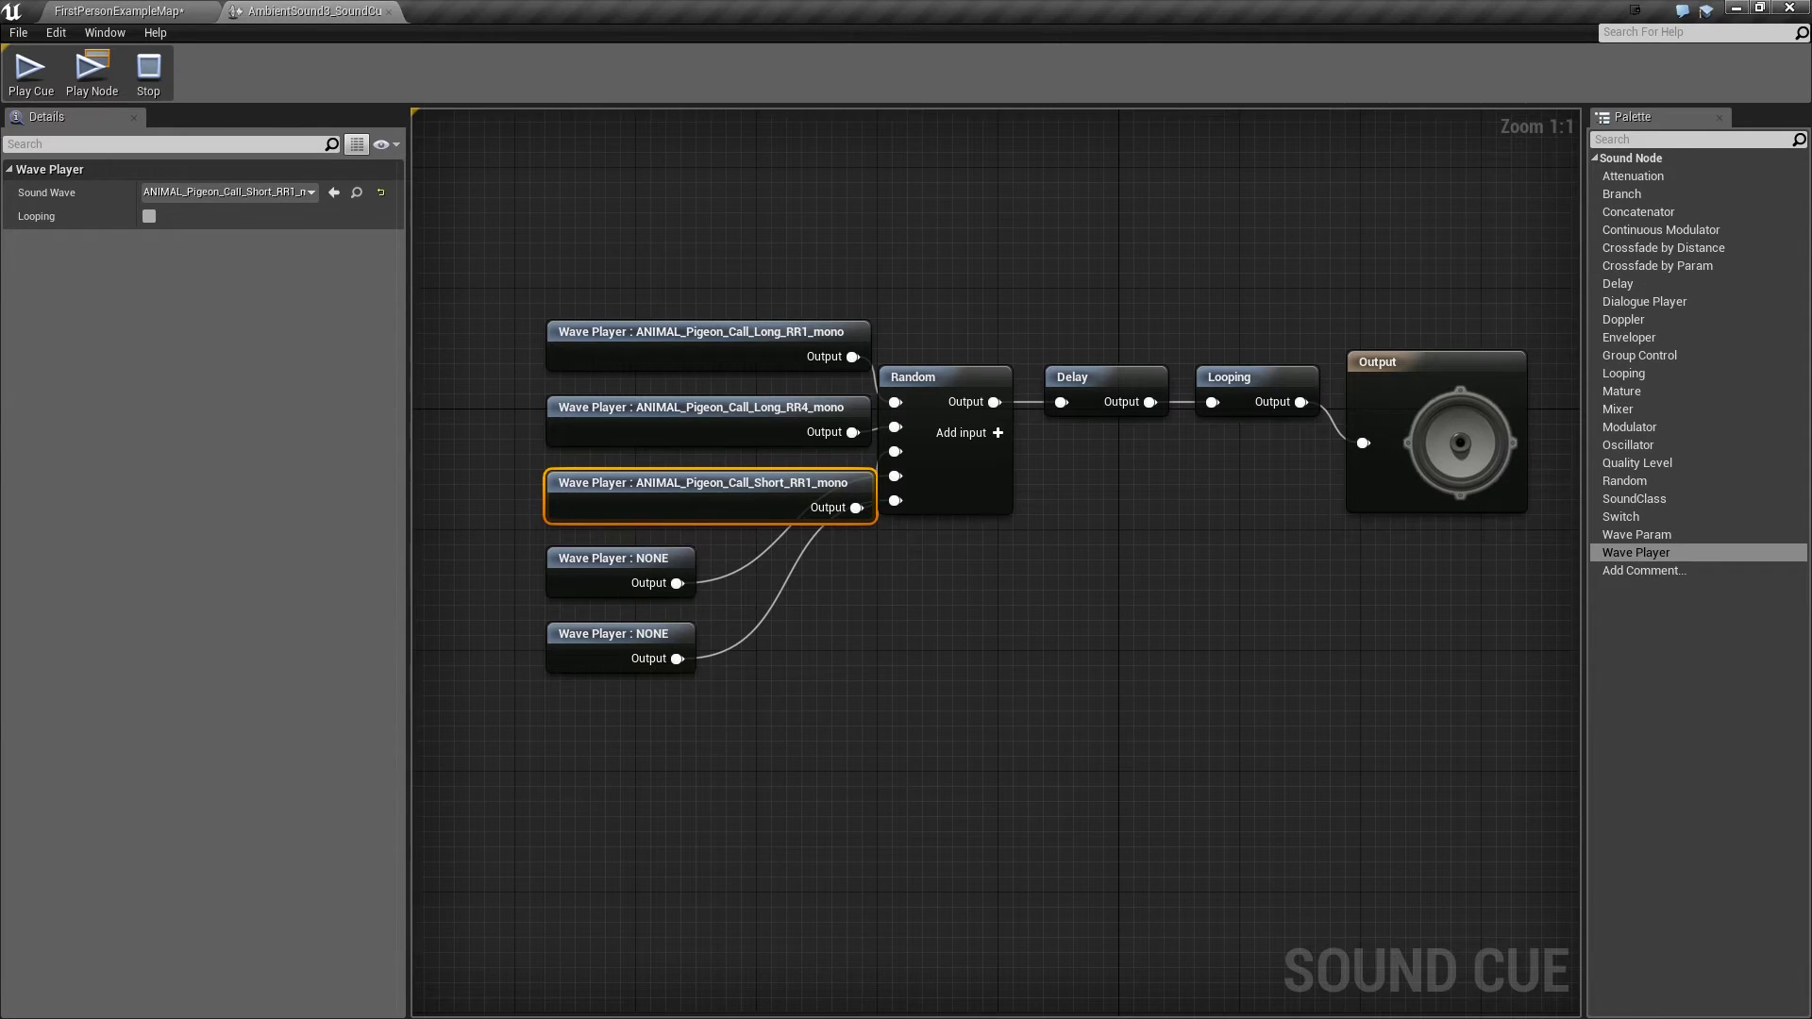
click(613, 564)
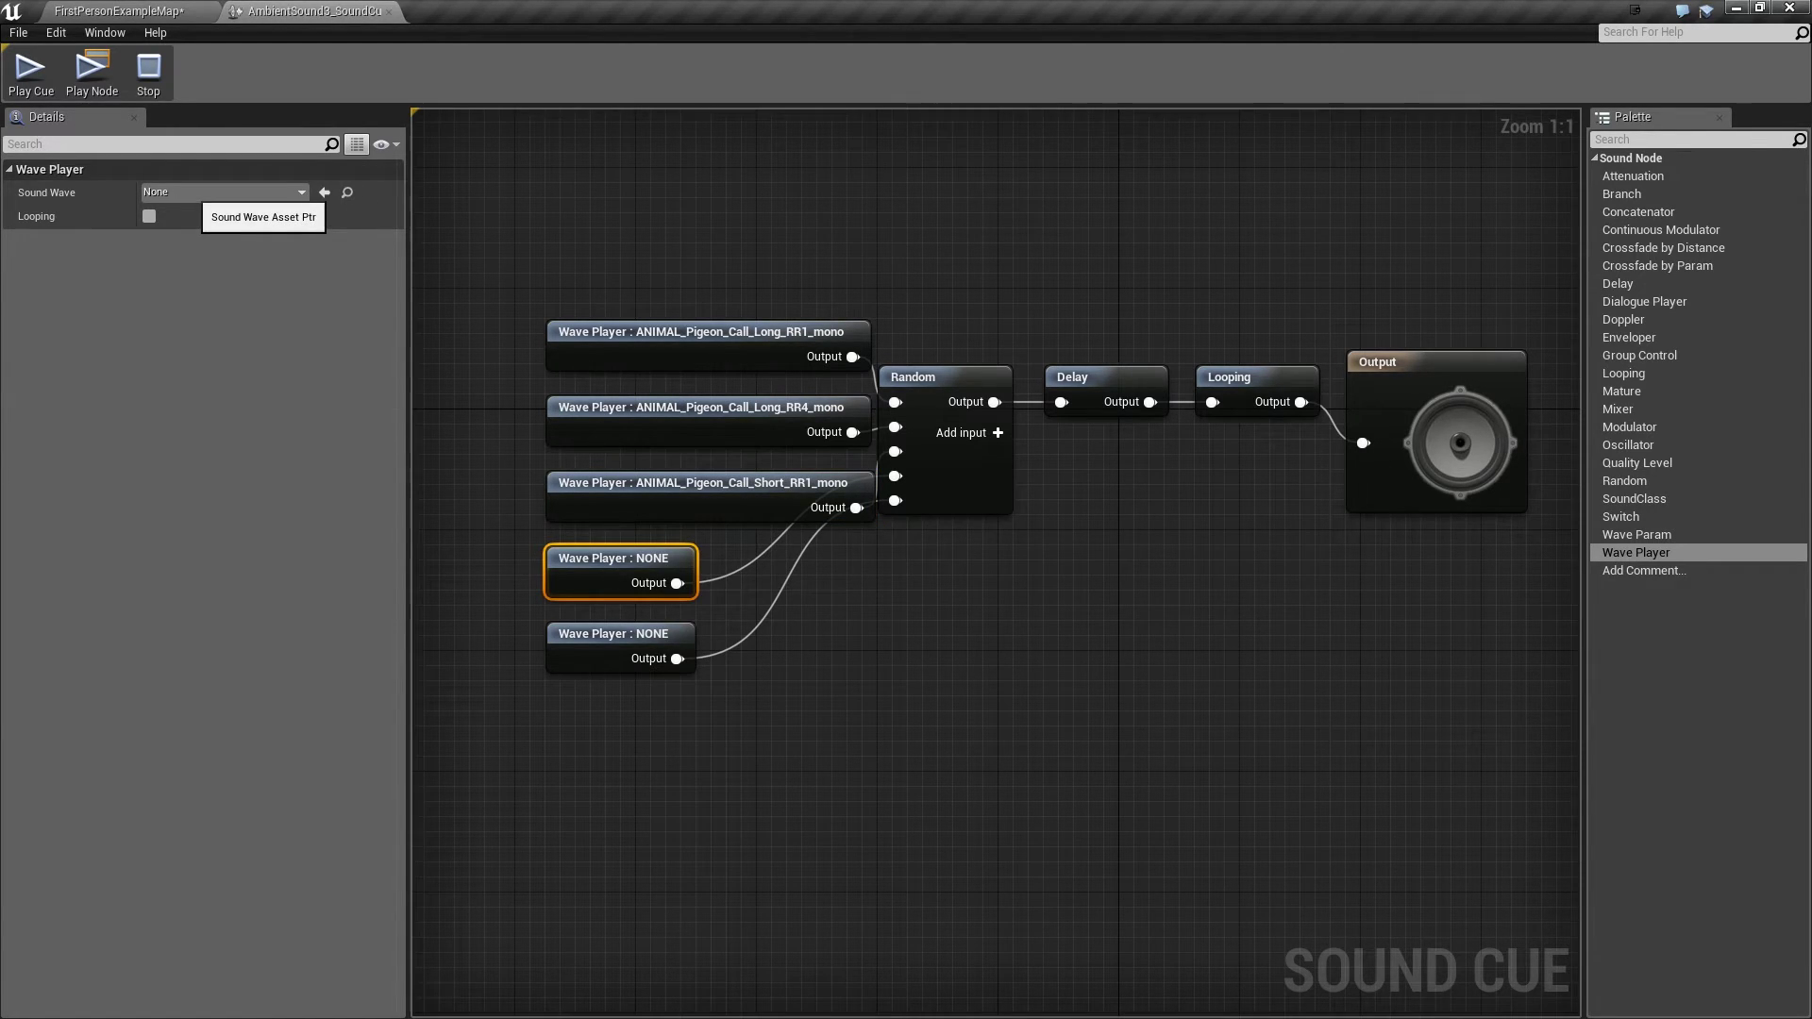
click(217, 191)
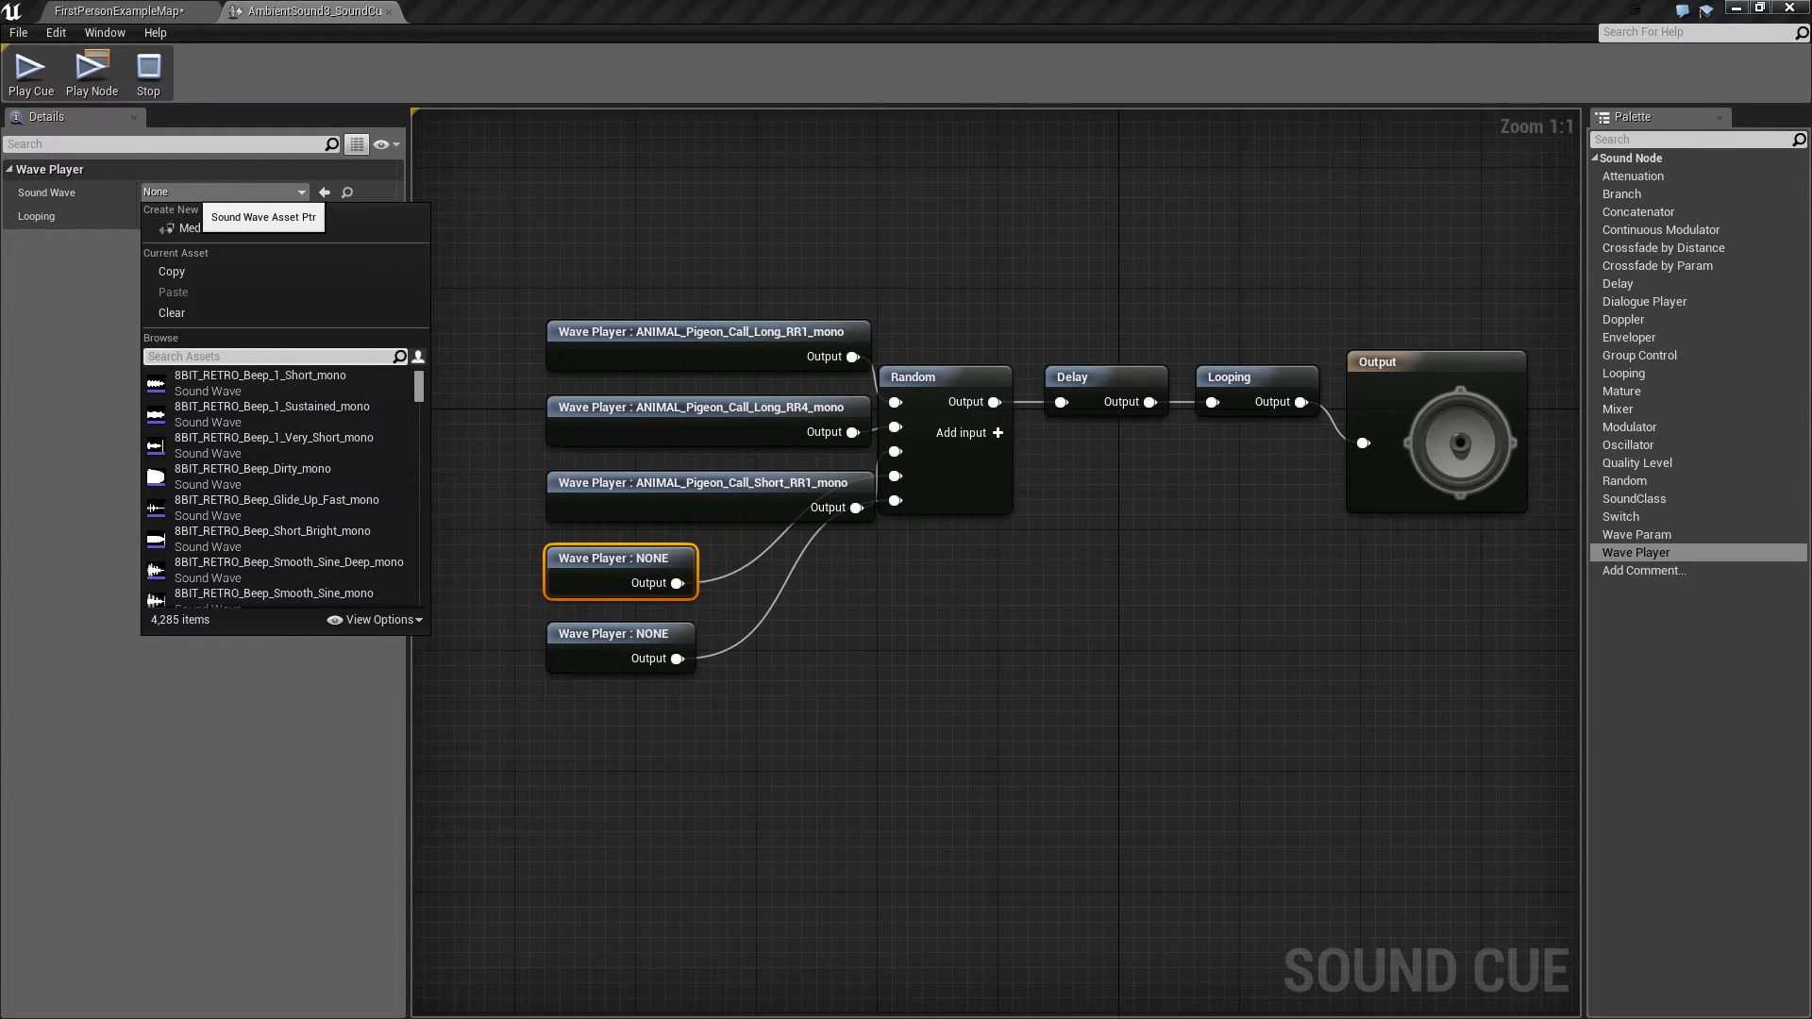
text(pigeon)
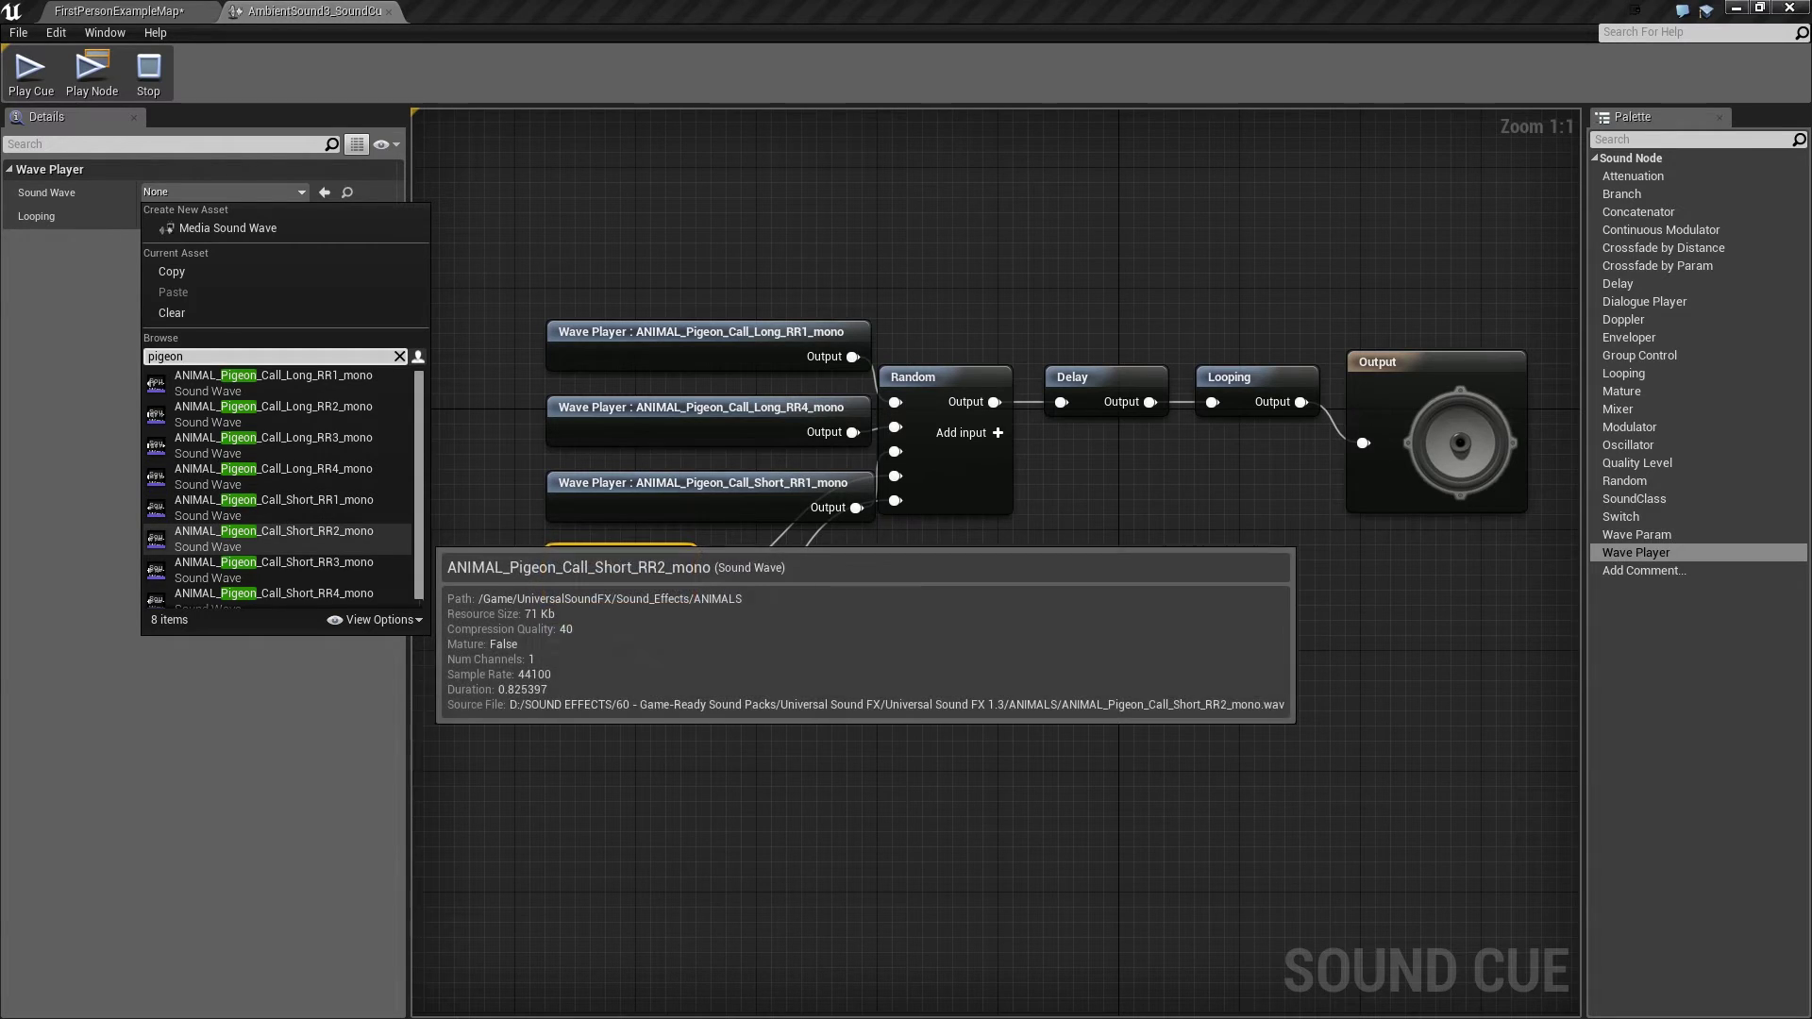
click(274, 567)
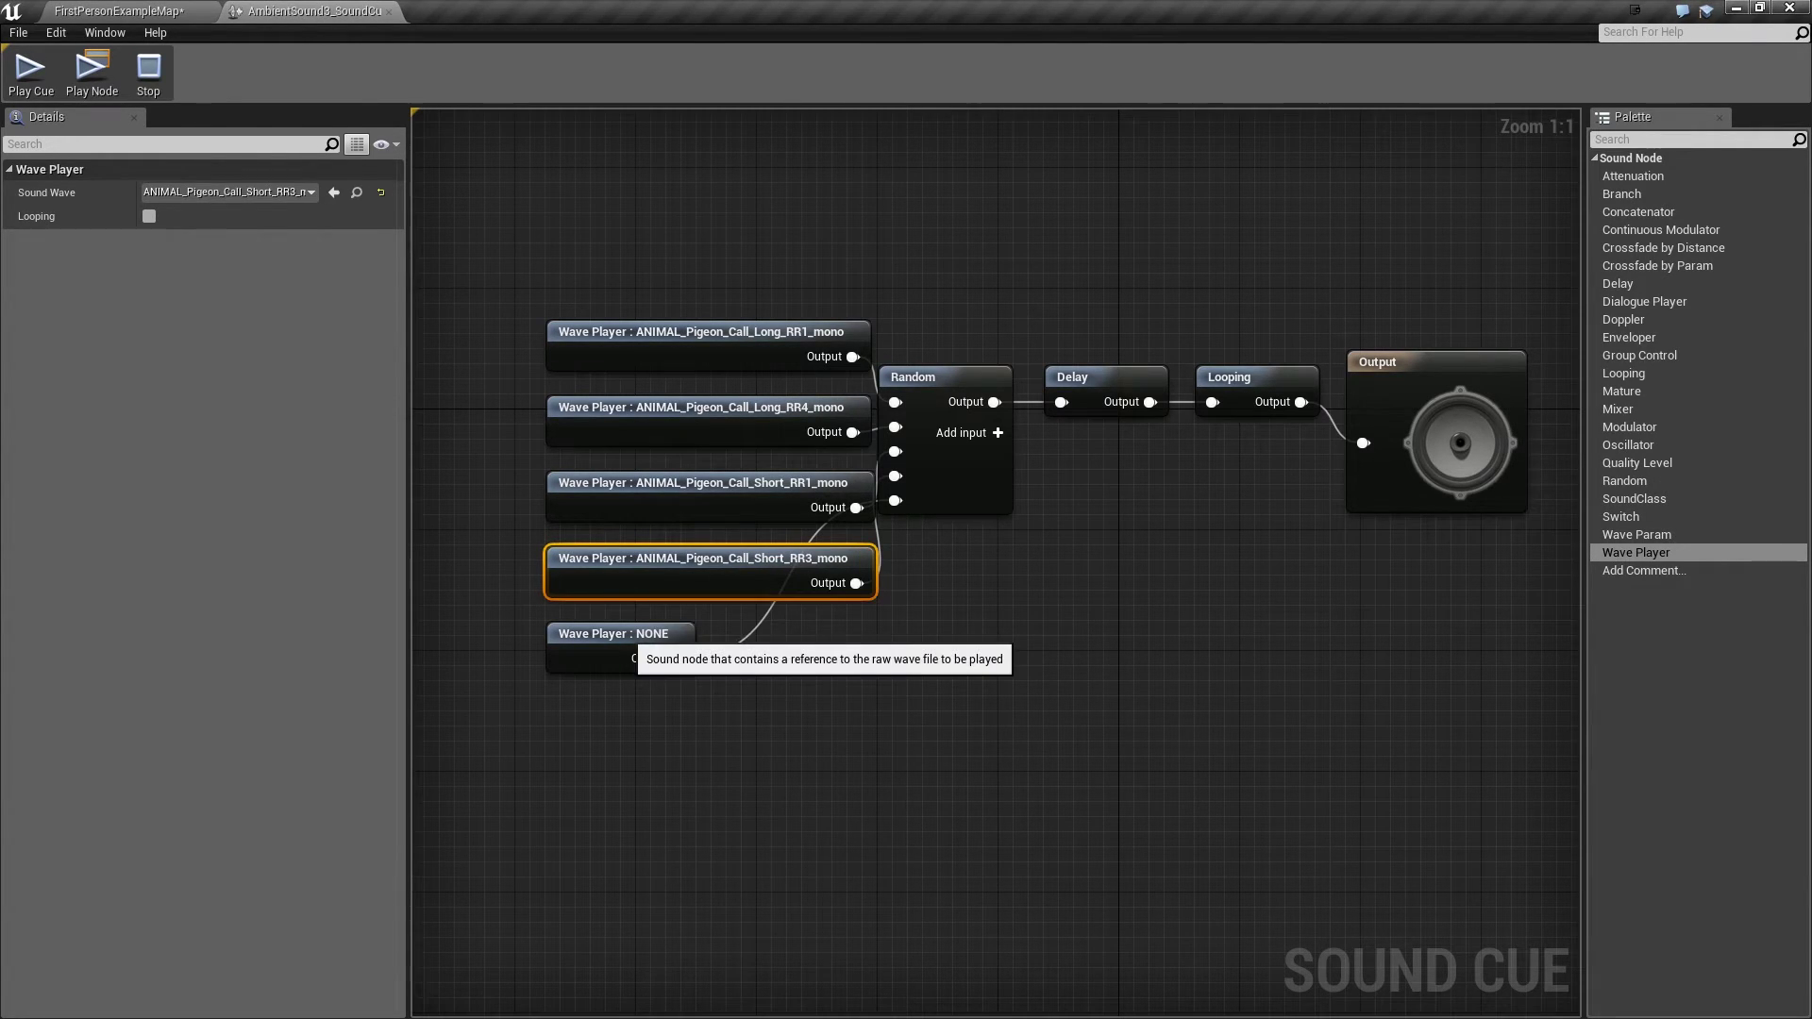
- Assign ANIMAL_Pigeon_Call_Short_RR4_mono to the fifth Wave Player
click(618, 645)
click(301, 193)
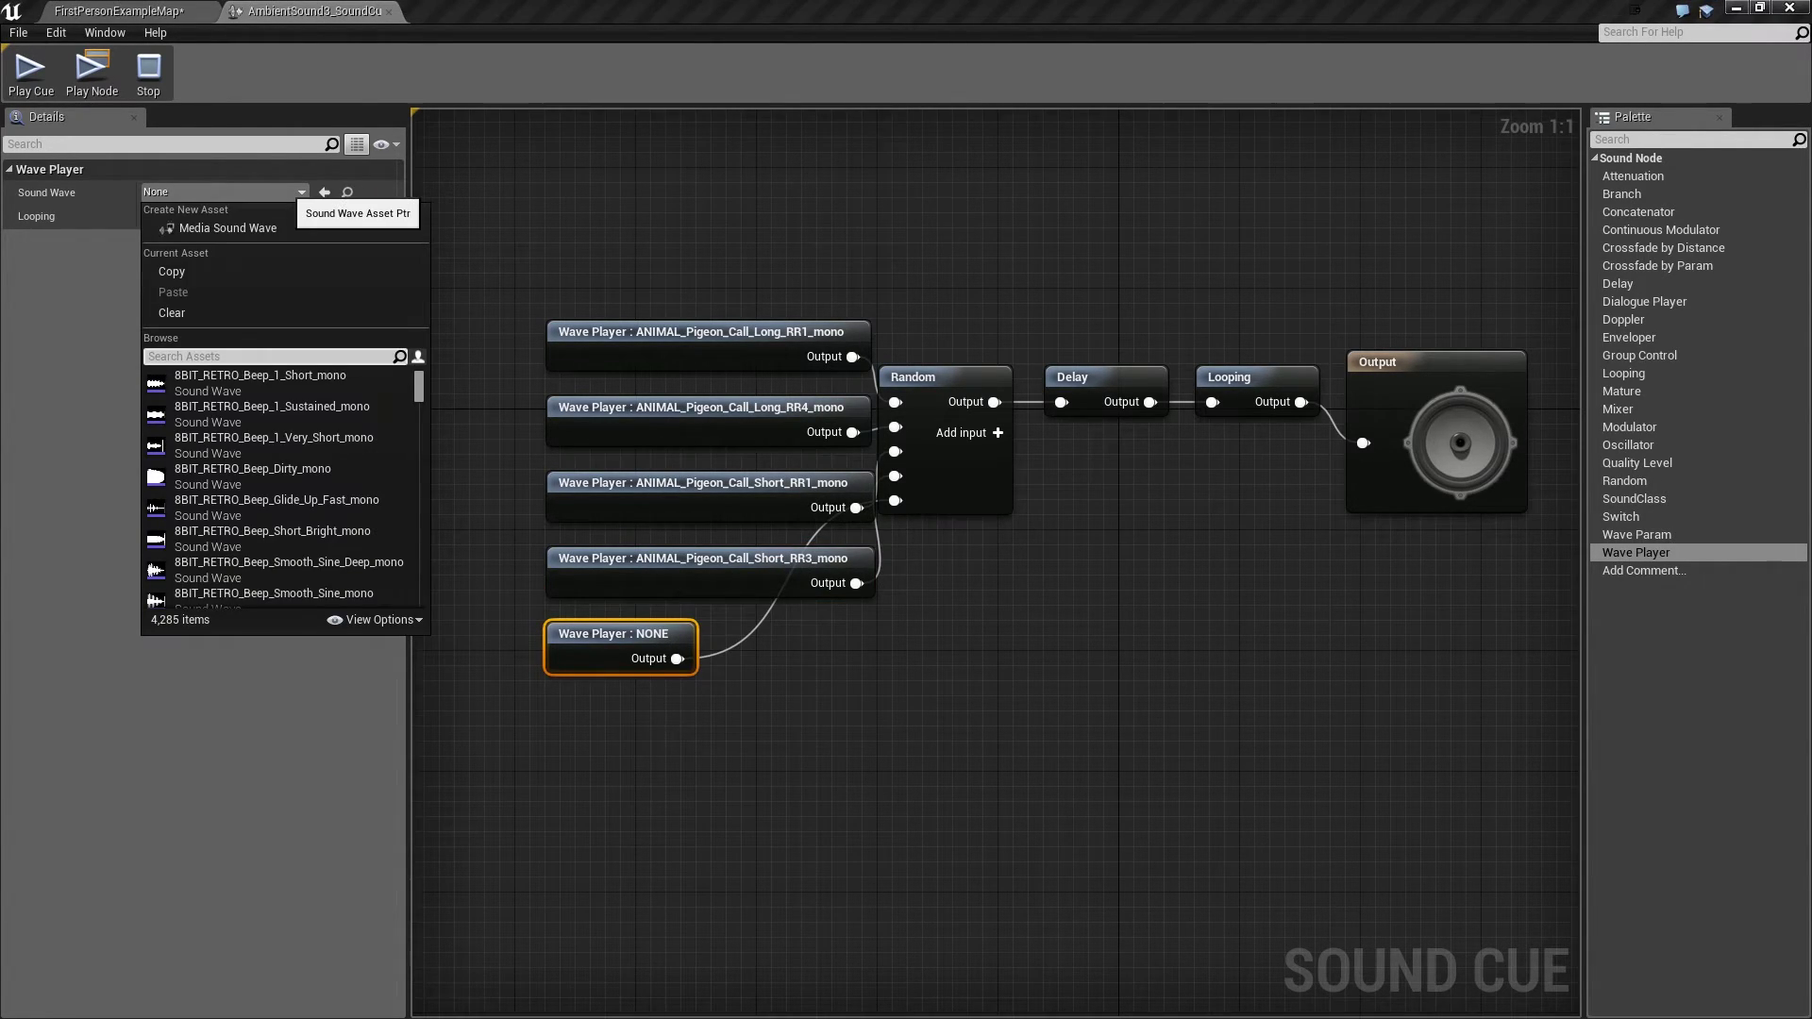
text(pigeon)
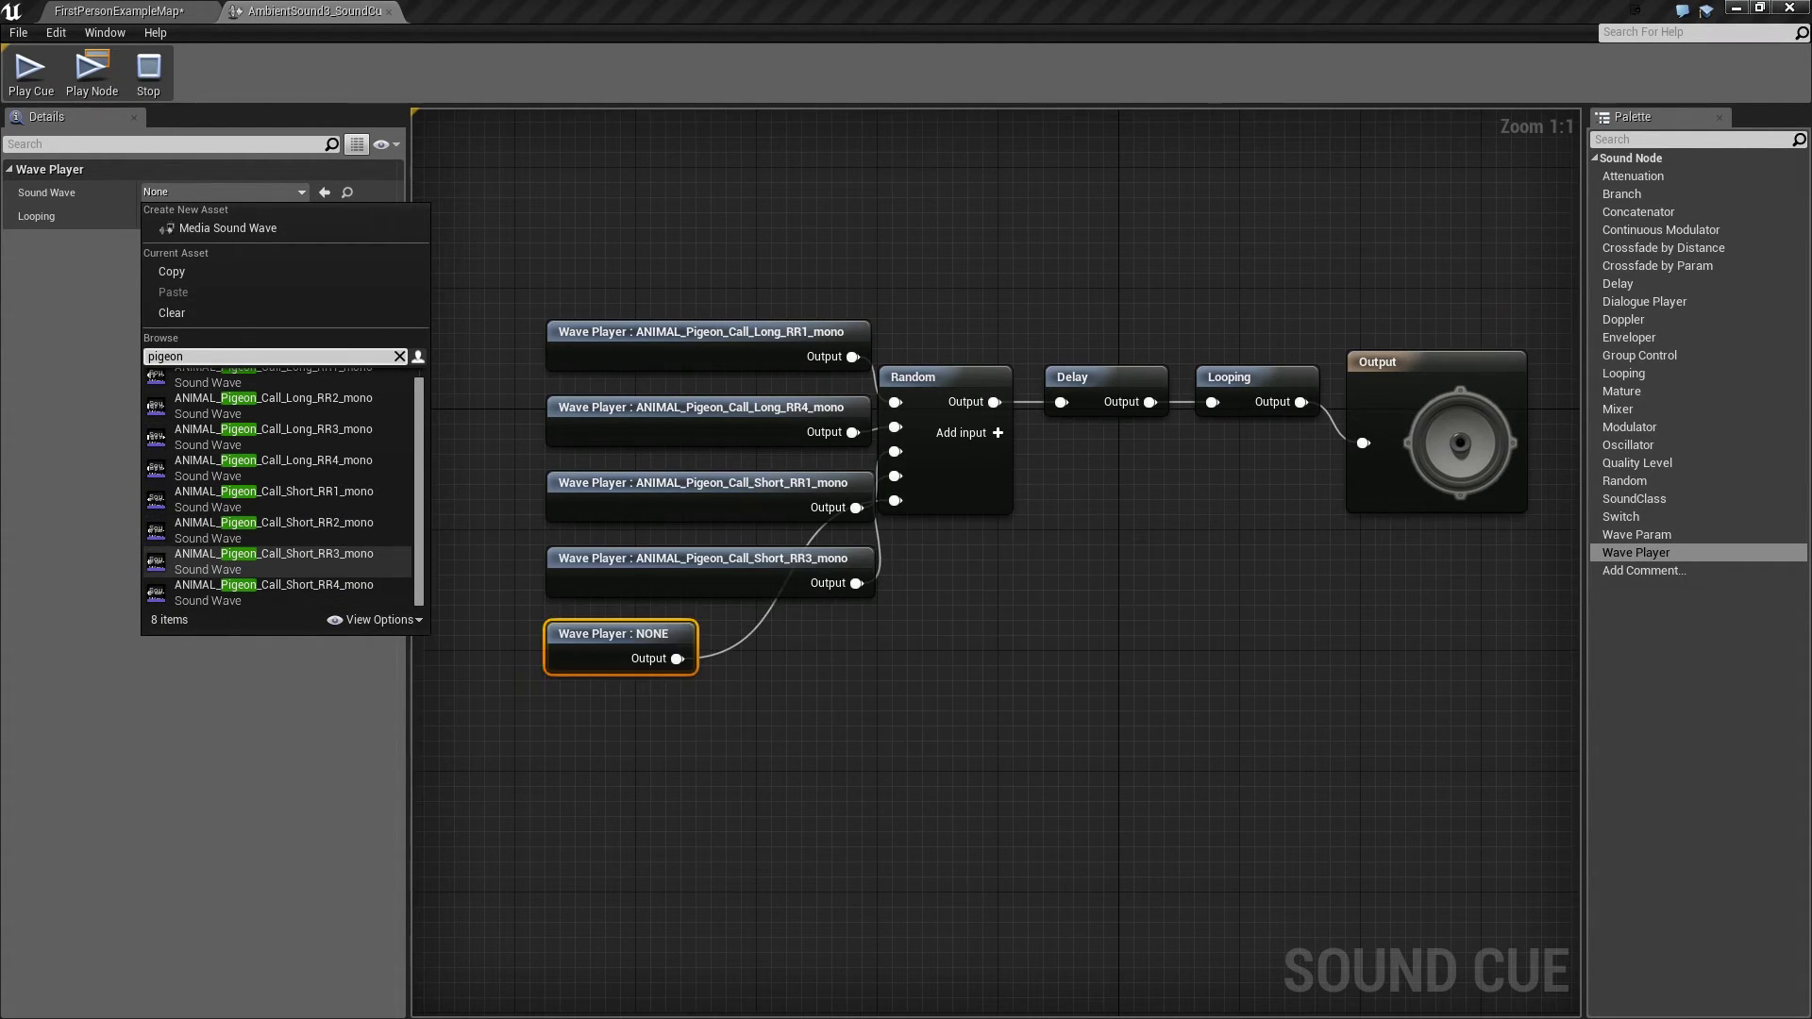
click(274, 592)
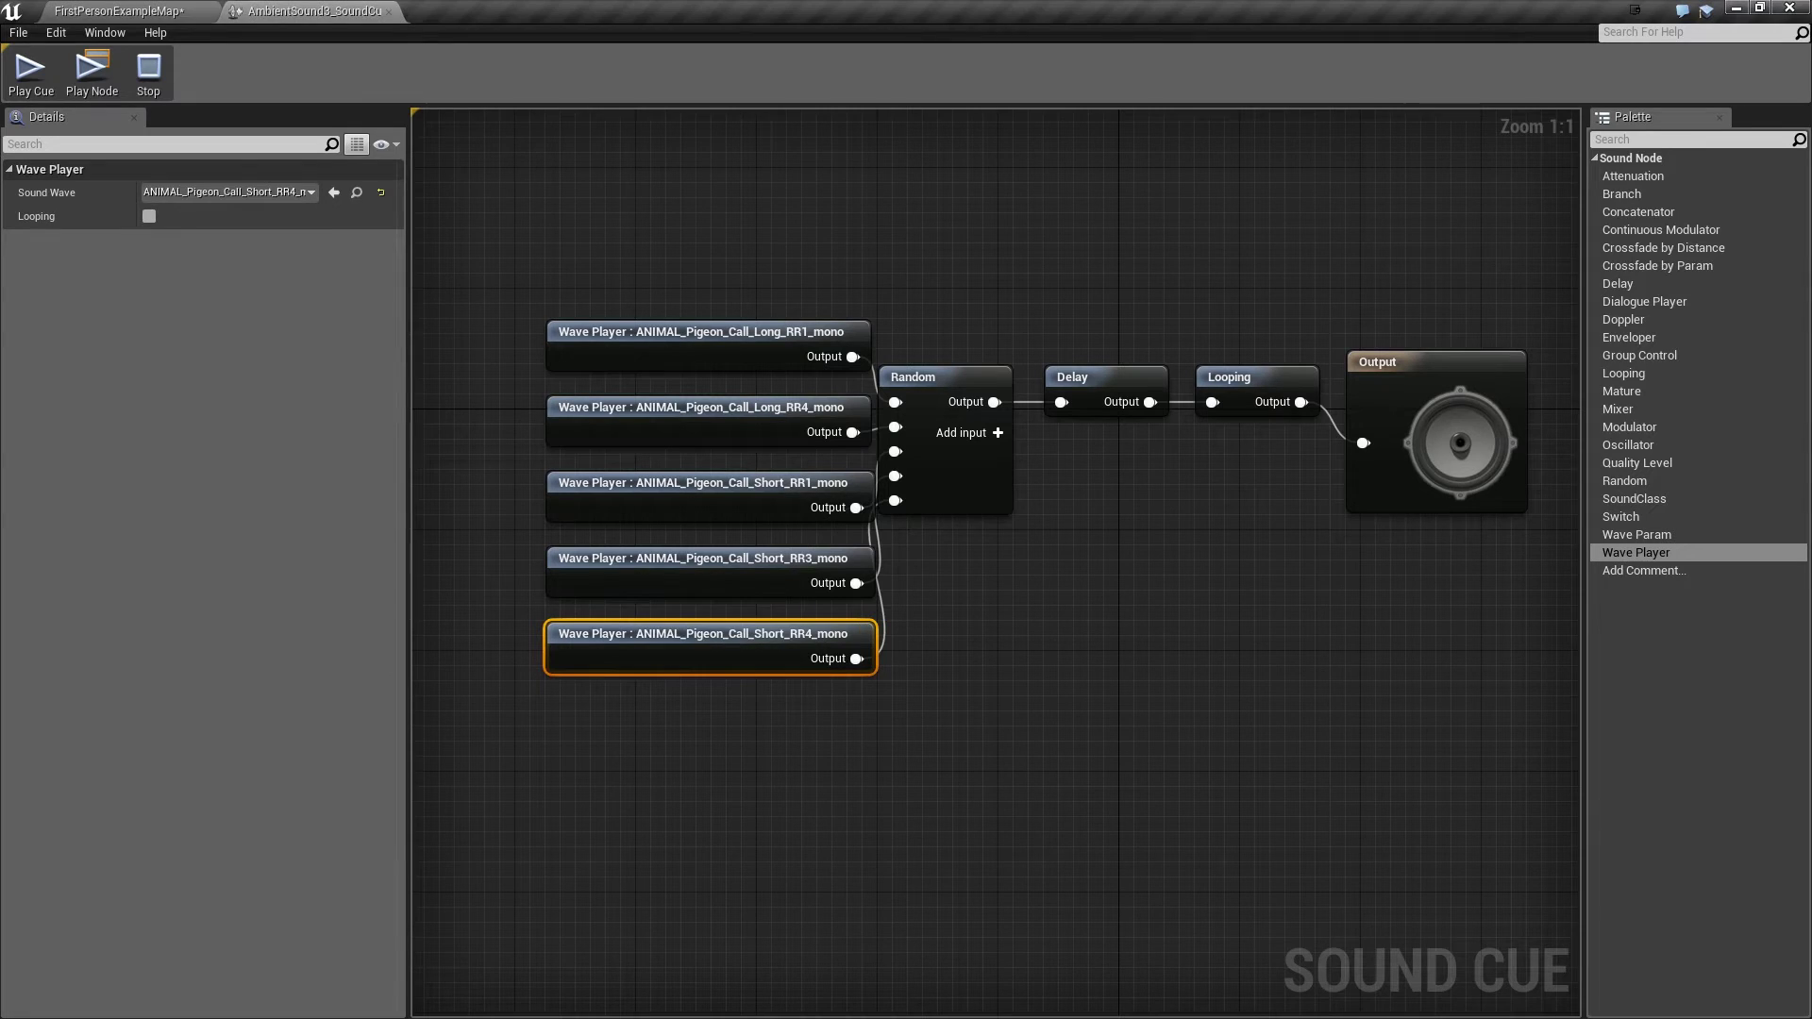
- Move all five Wave Player nodes together away from the Random node so their connections are readable
drag(469, 264, 728, 749)
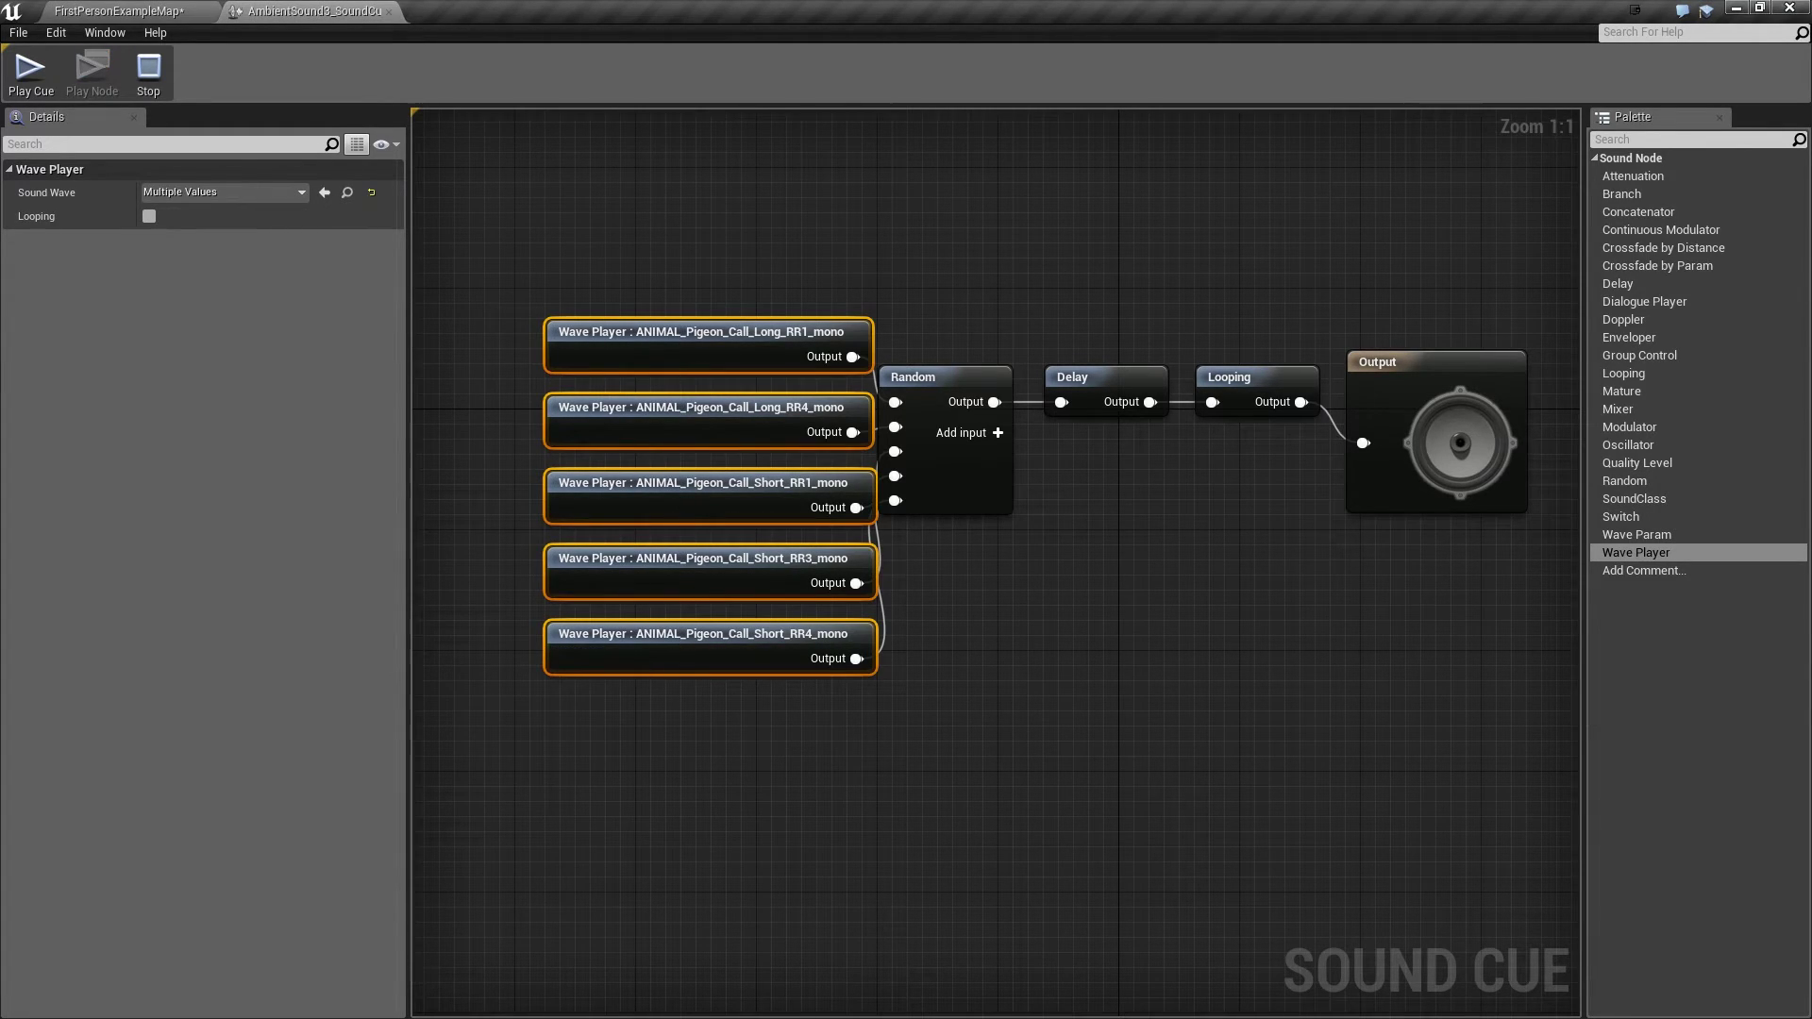
drag(714, 335, 623, 335)
click(702, 383)
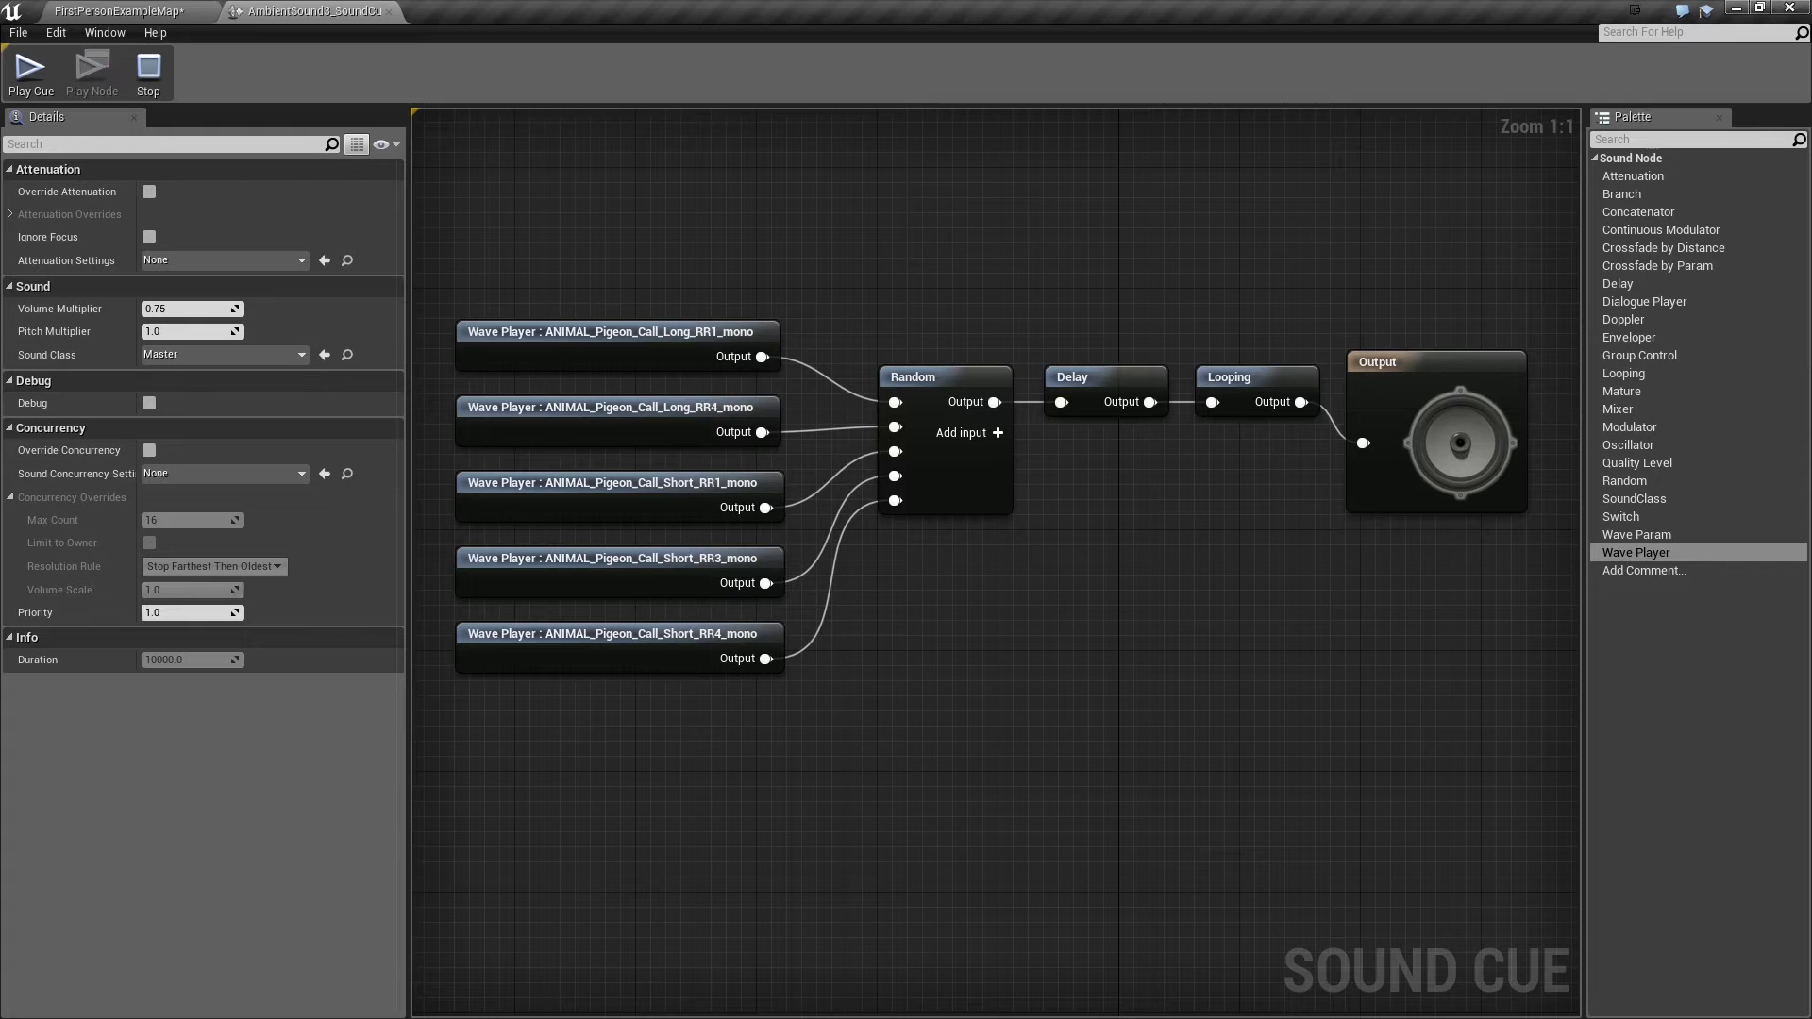
- Set the Random node's weight at index 2 to 1.5 so the third pigeon call plays more often
click(939, 389)
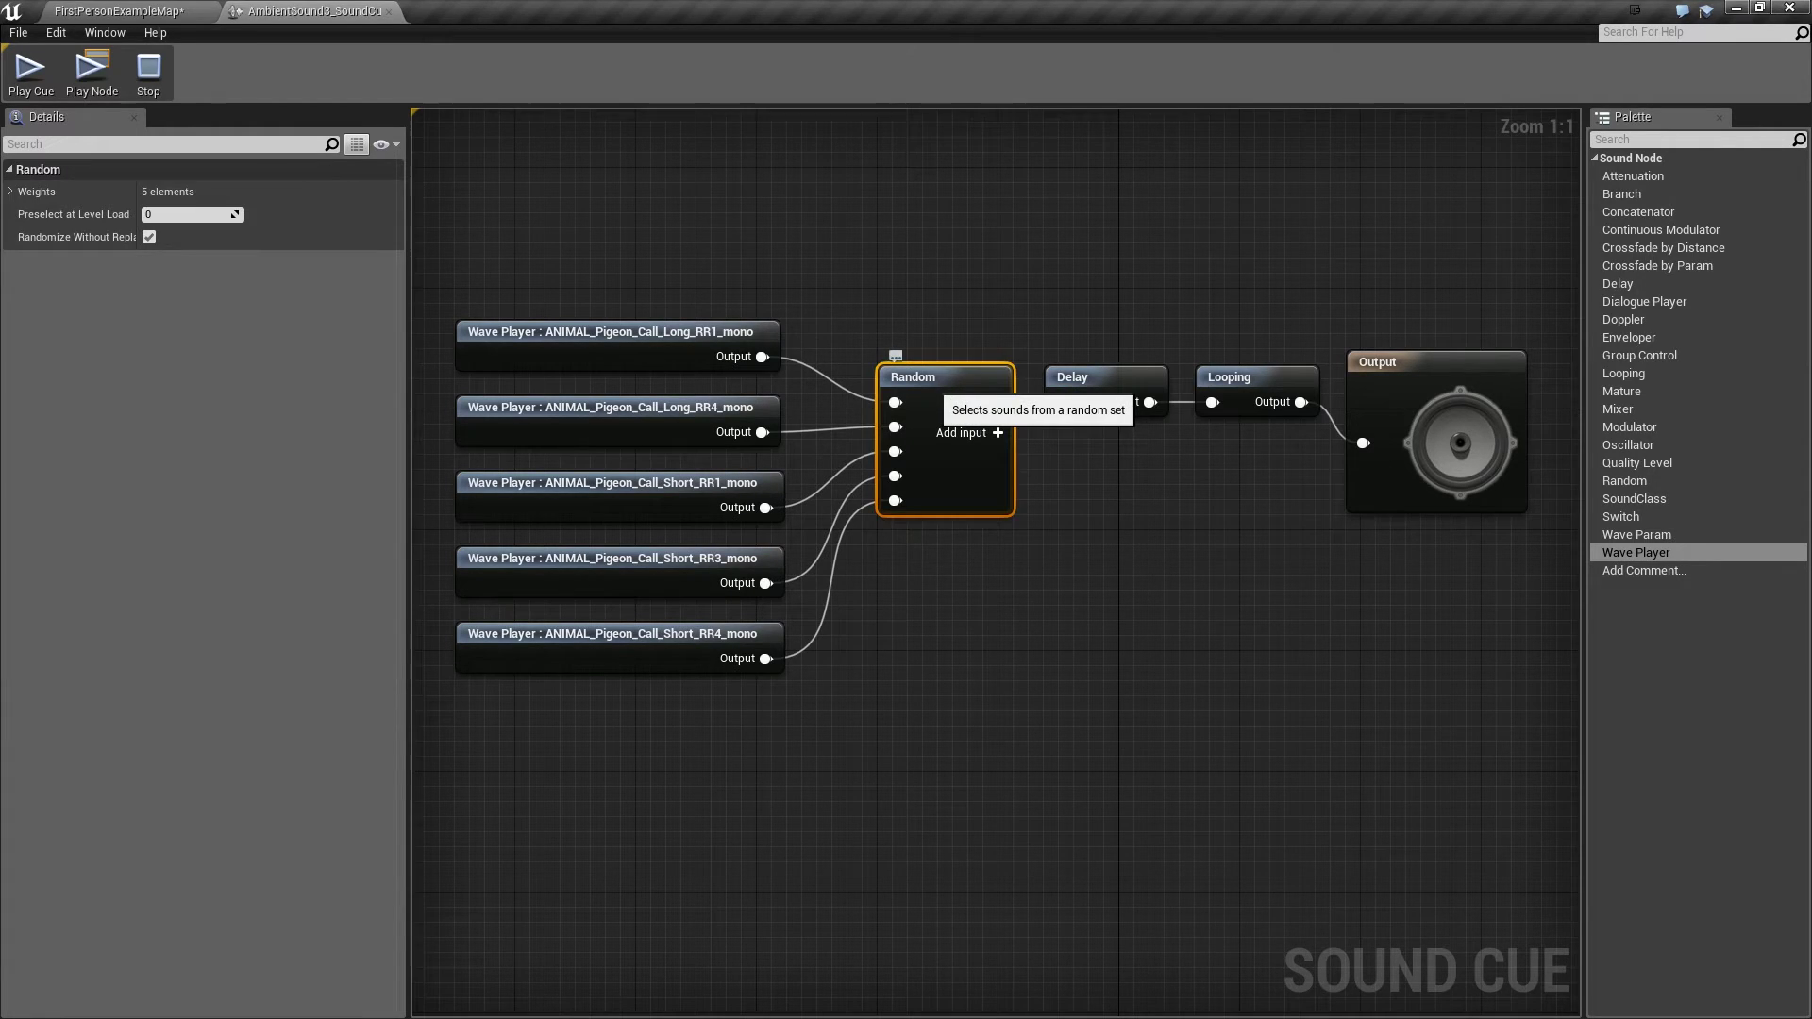
click(10, 192)
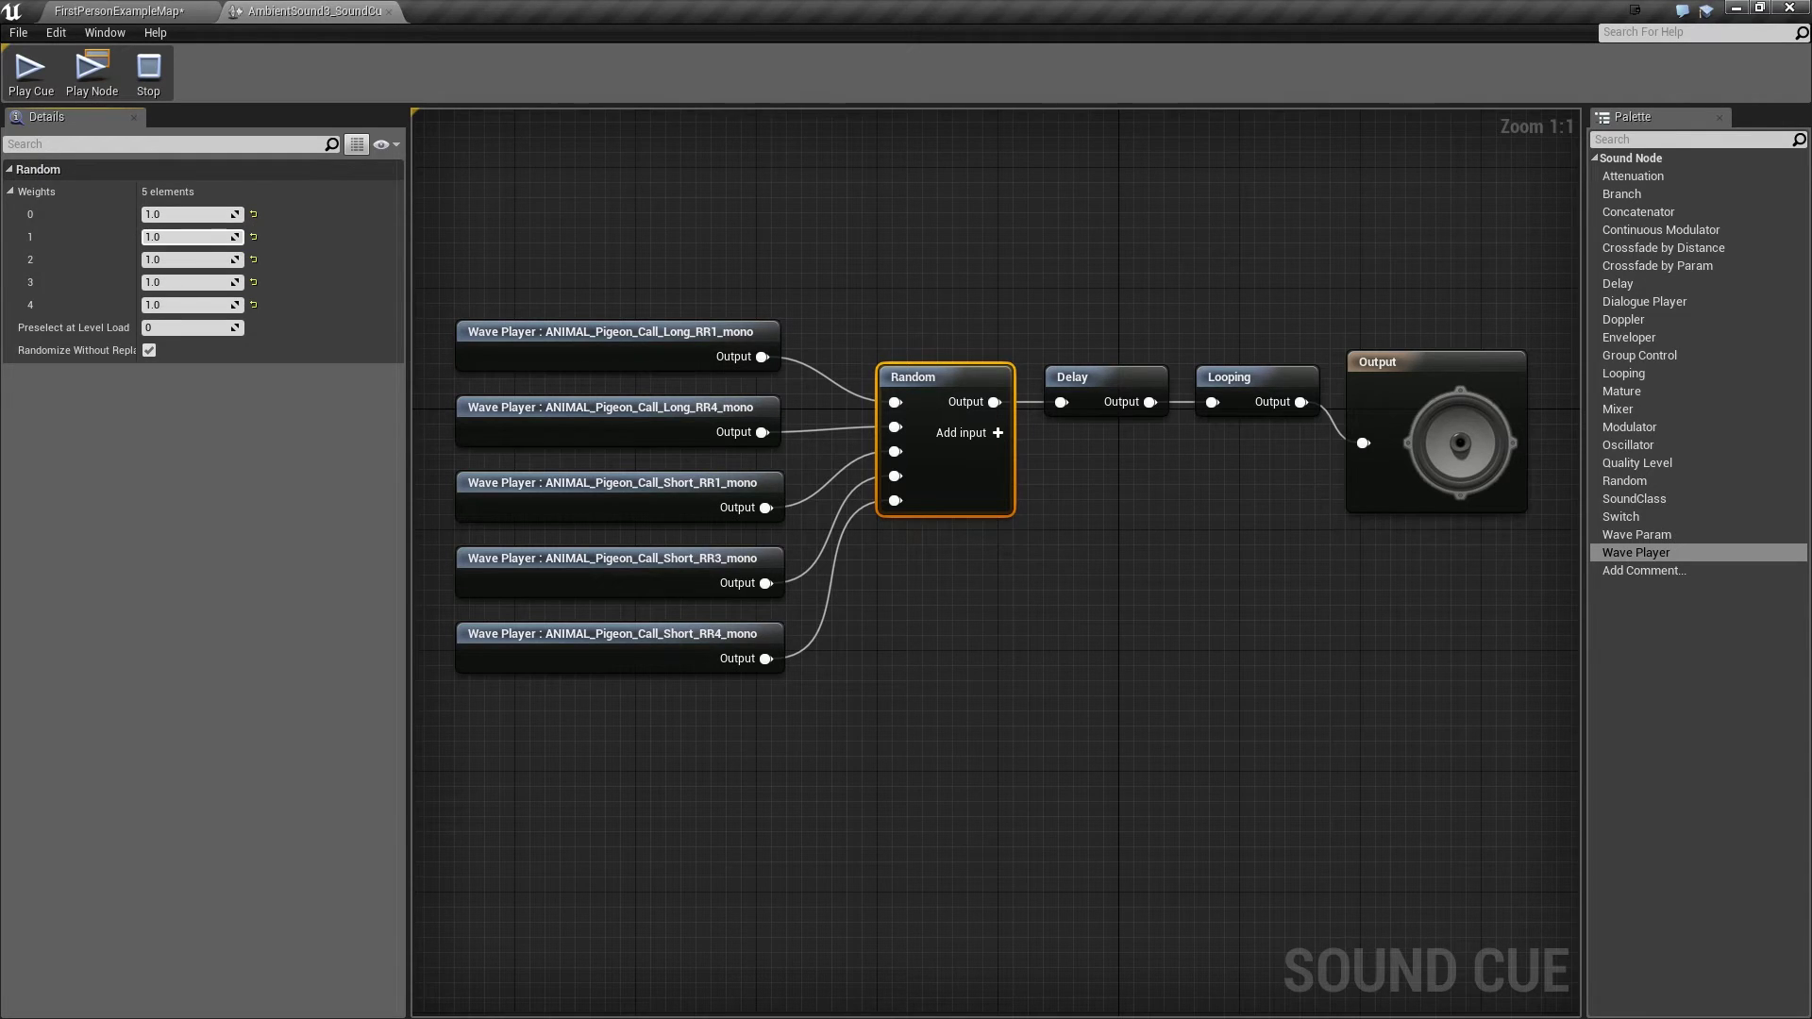
click(156, 260)
text(1.5)
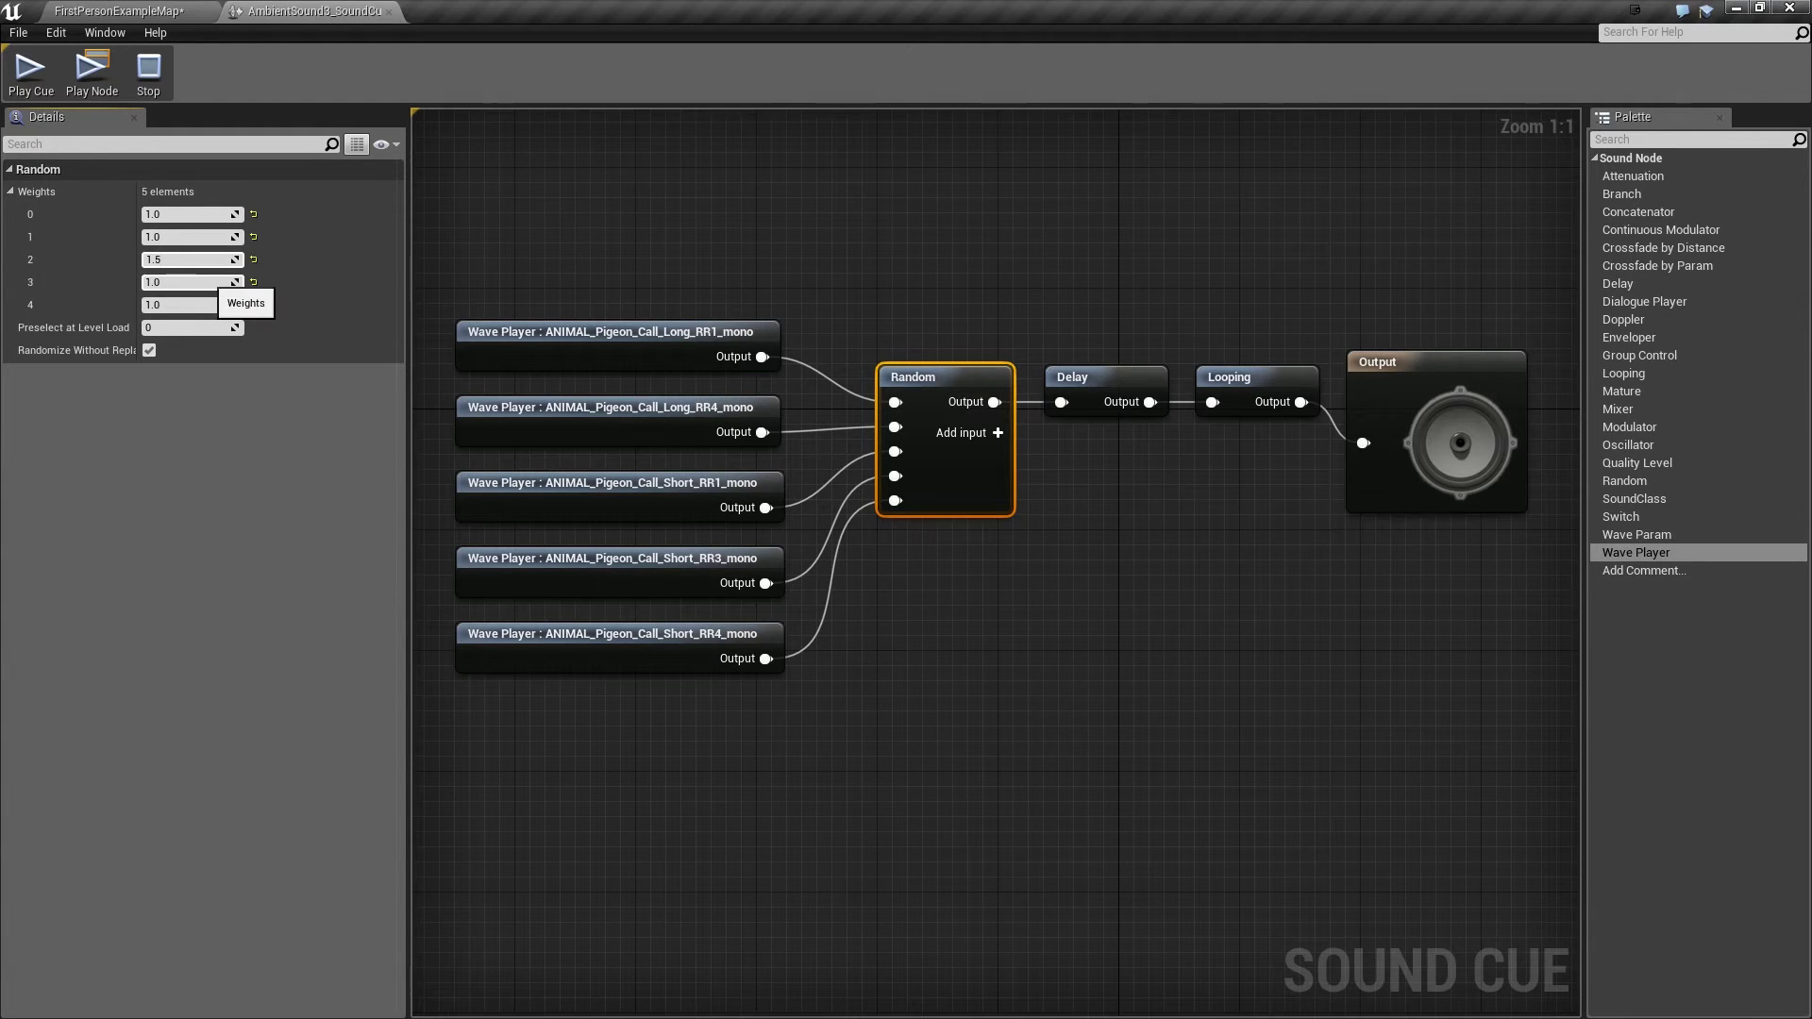
click(206, 282)
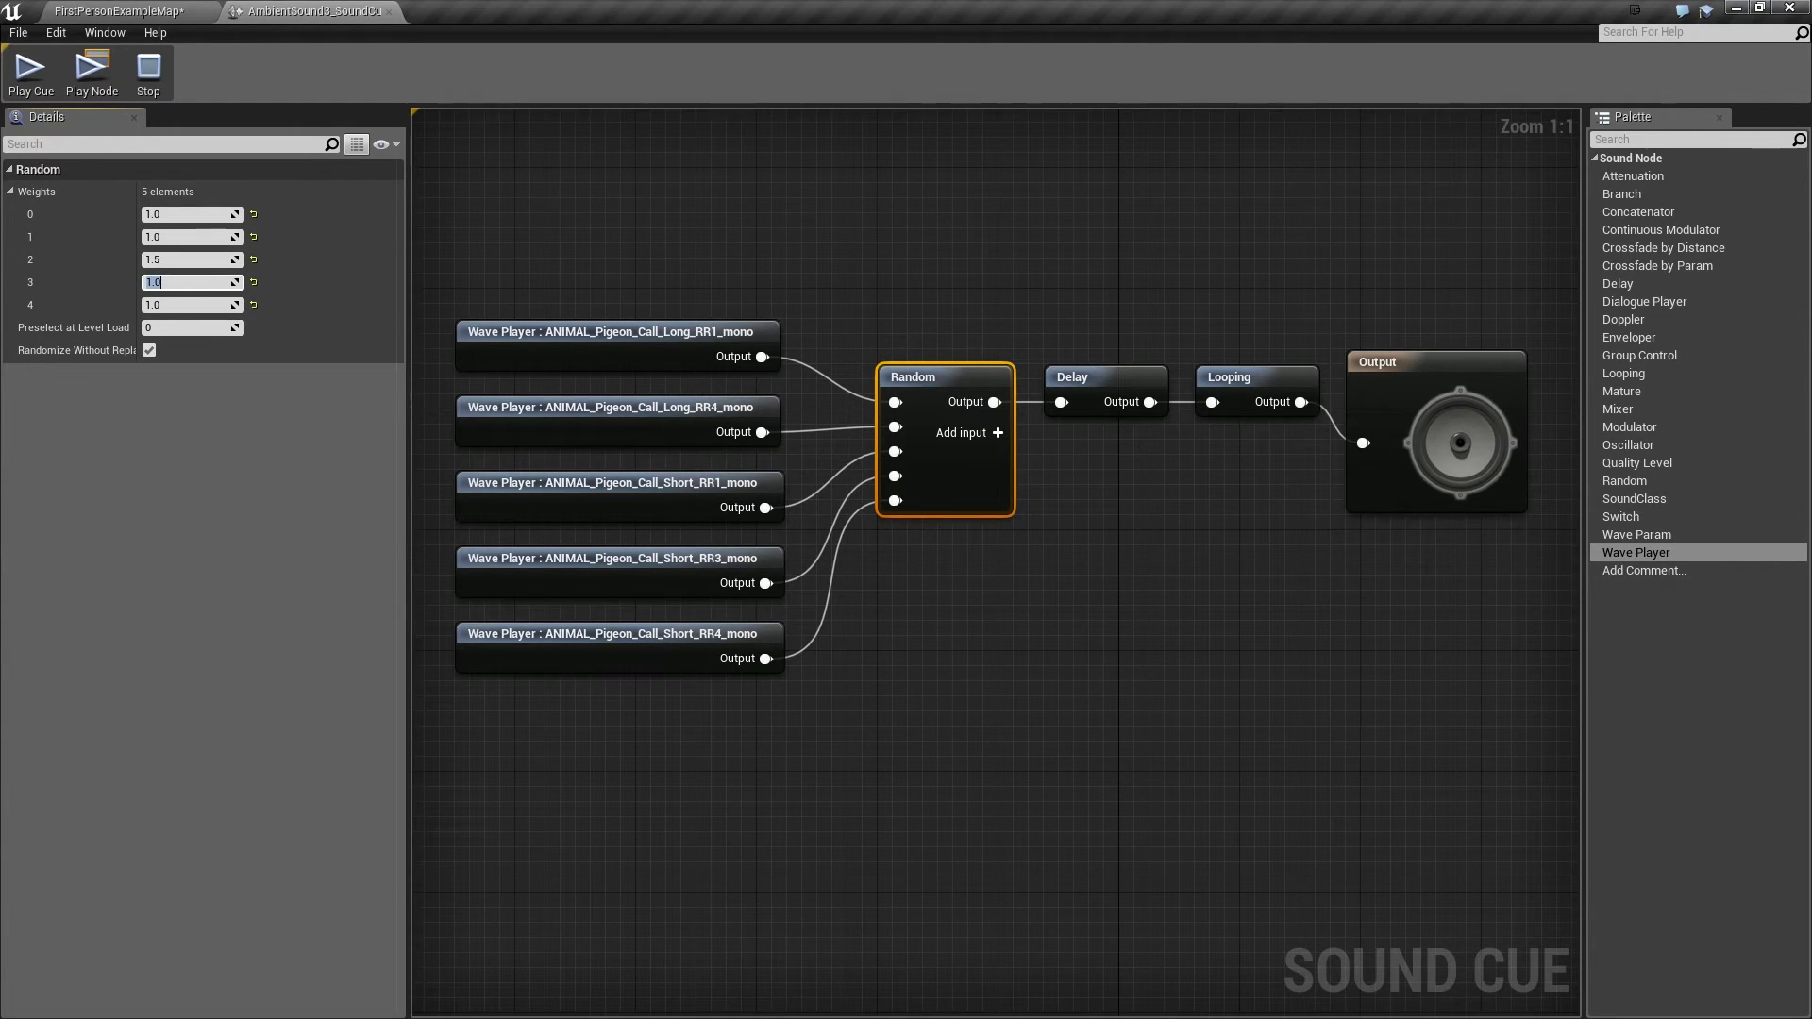
- Set the Delay node's minimum delay to 1 second and its maximum delay to 10 seconds
click(1086, 377)
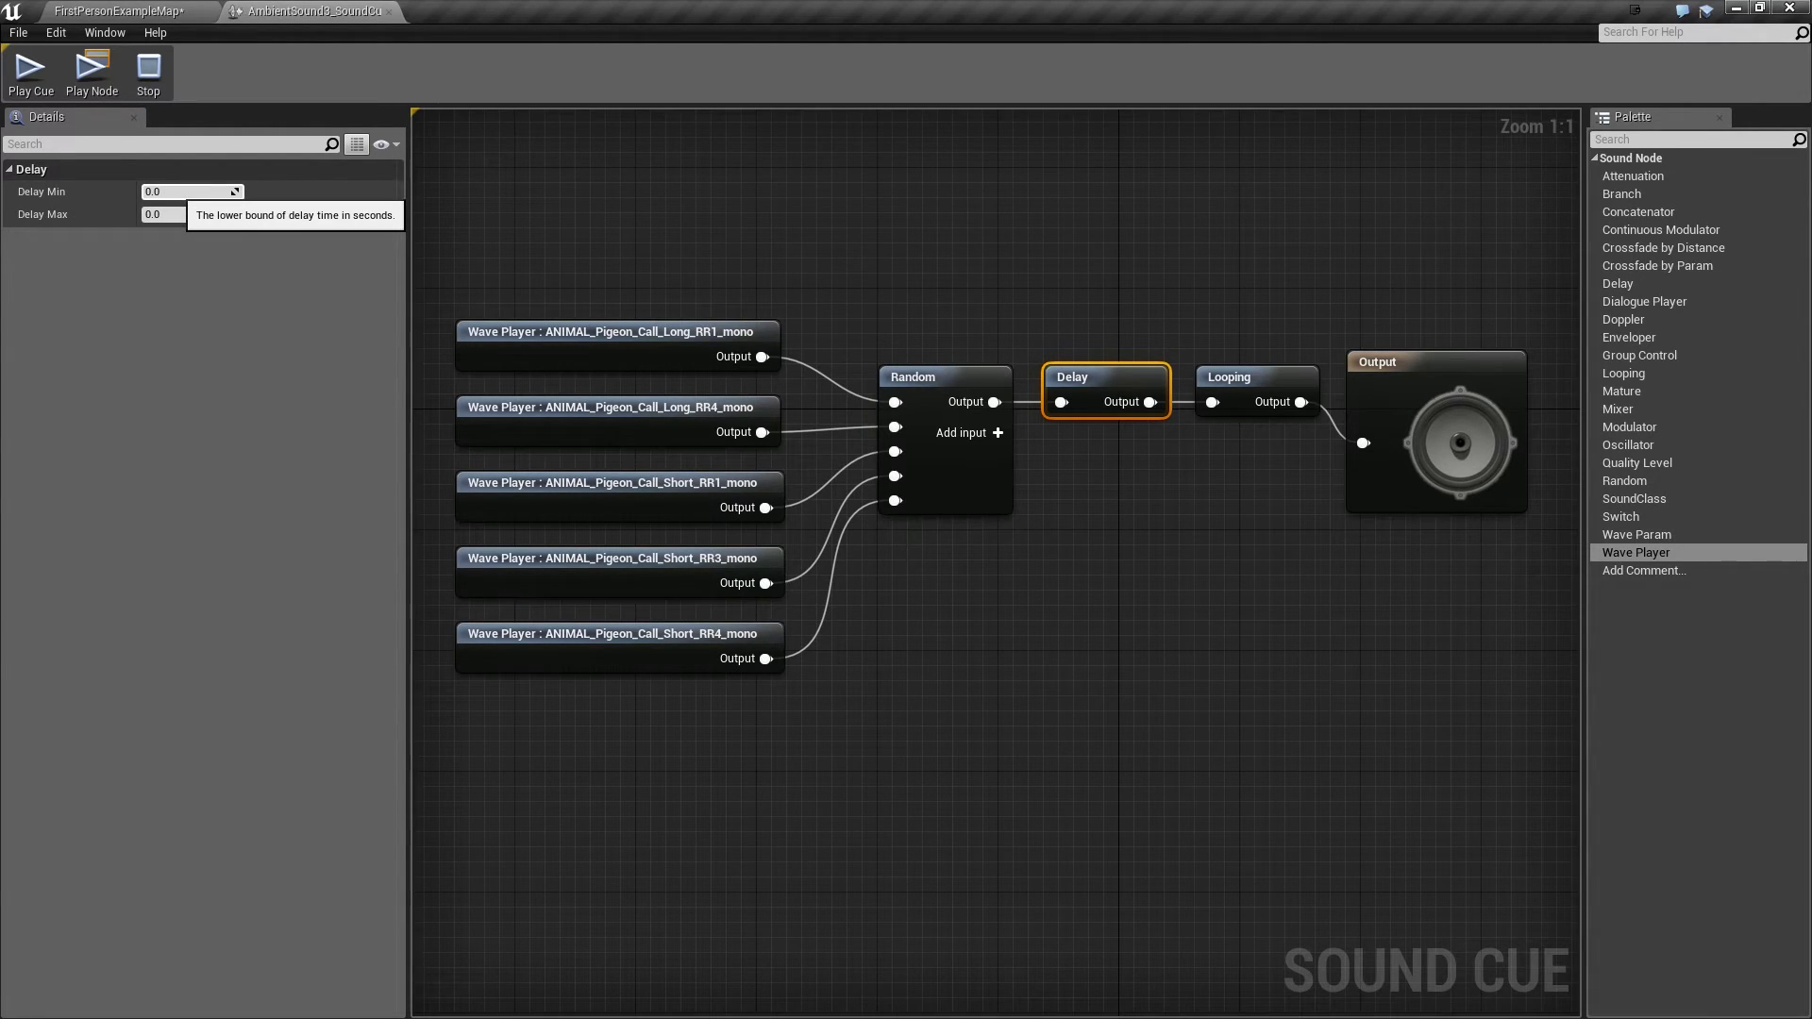
click(178, 193)
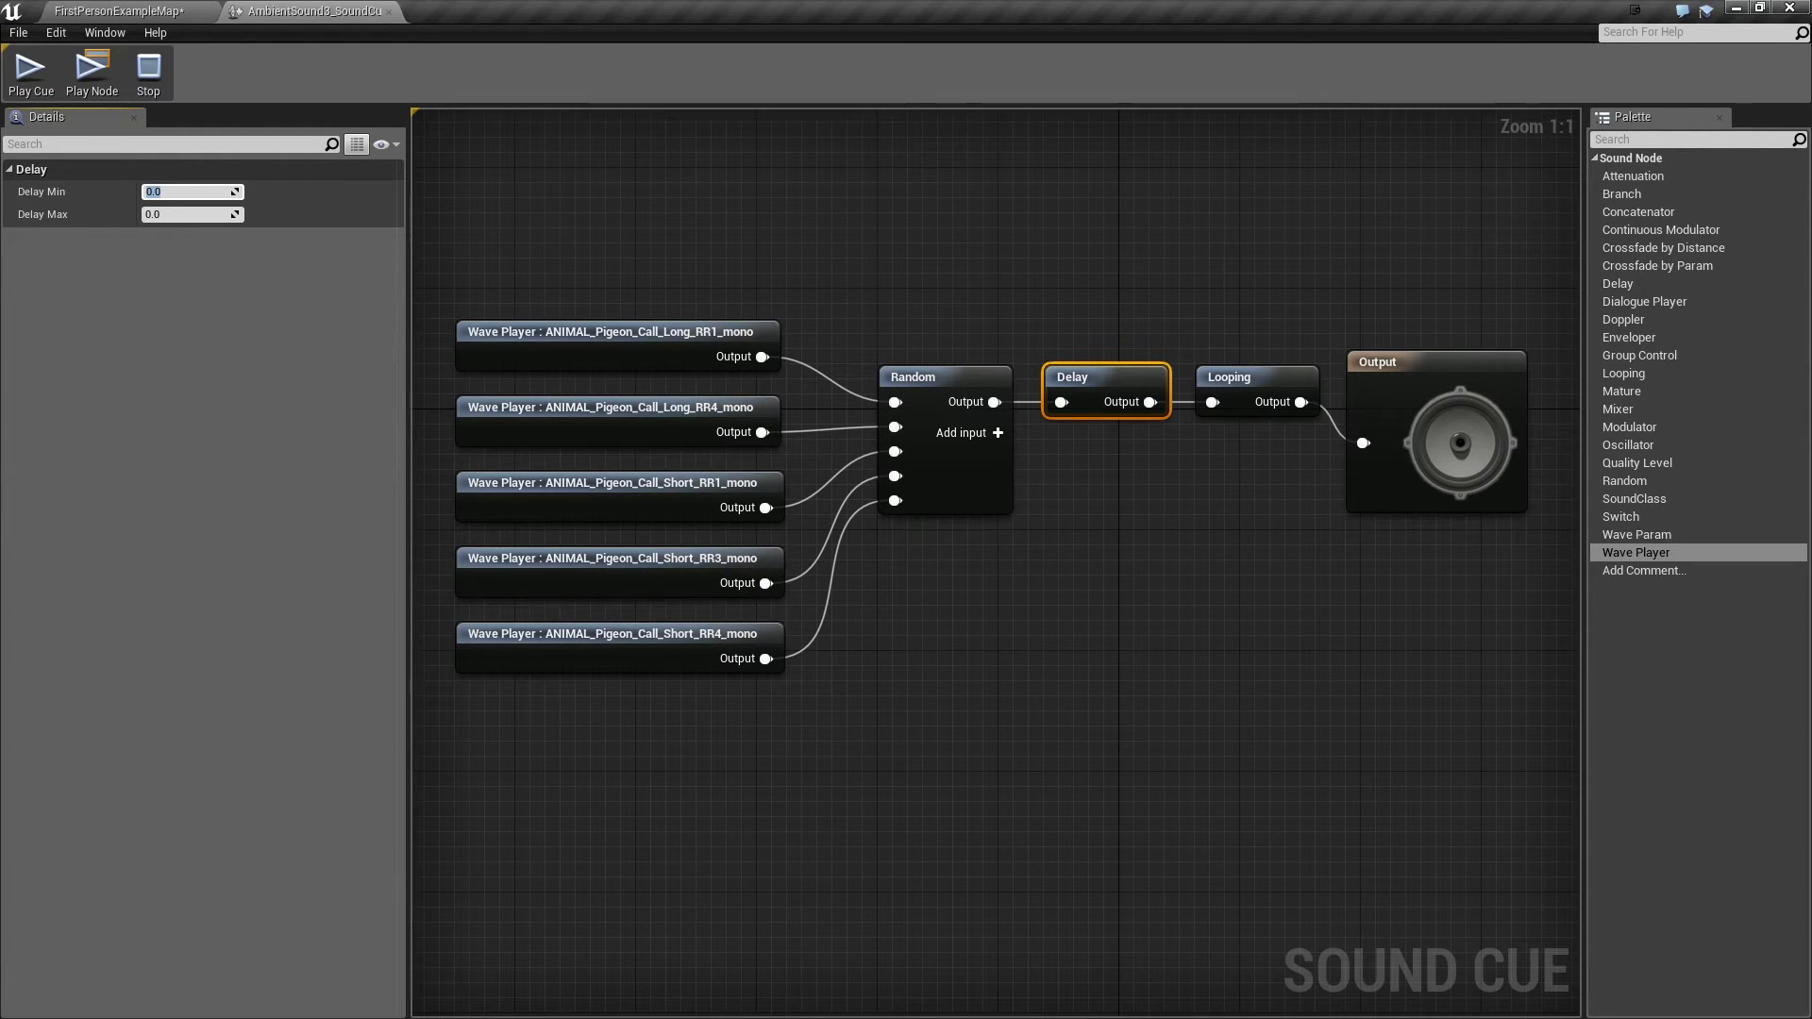
text(1)
click(193, 214)
text(10)
click(991, 604)
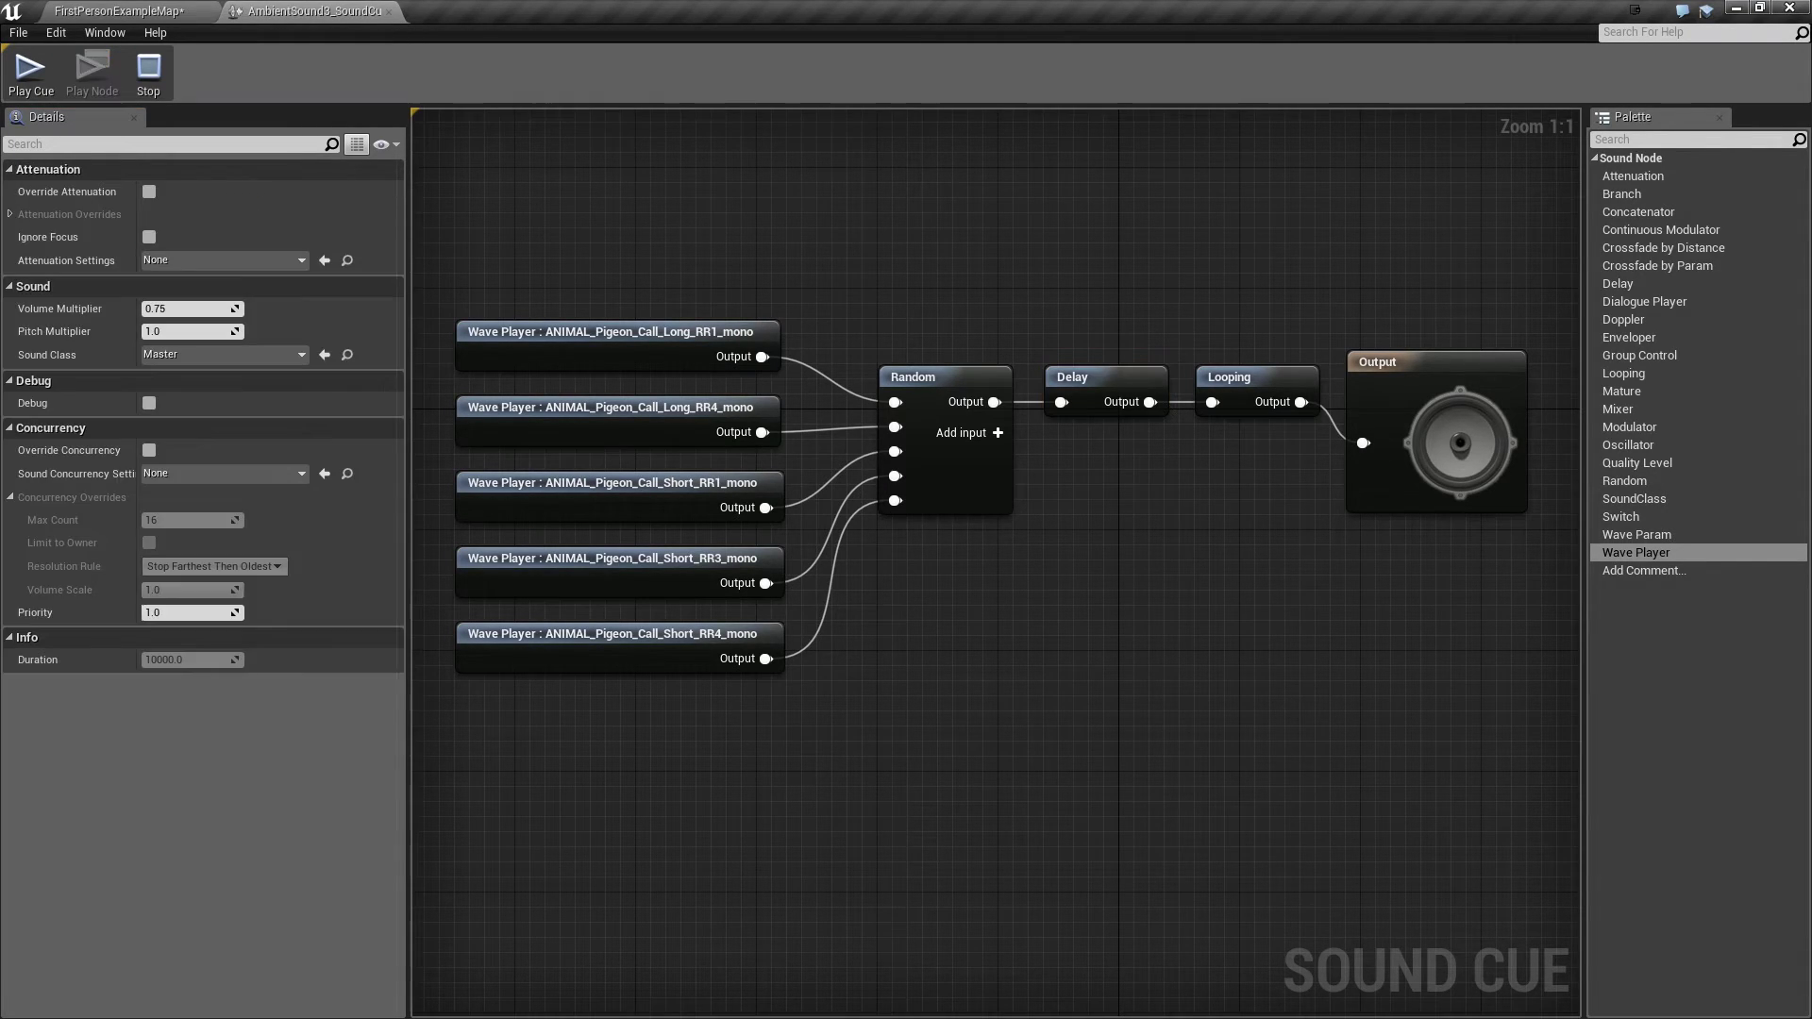
- Inspect the Looping node's settings and play-test the FirstPersonExampleMap level to hear the randomized pigeon calls
click(1227, 382)
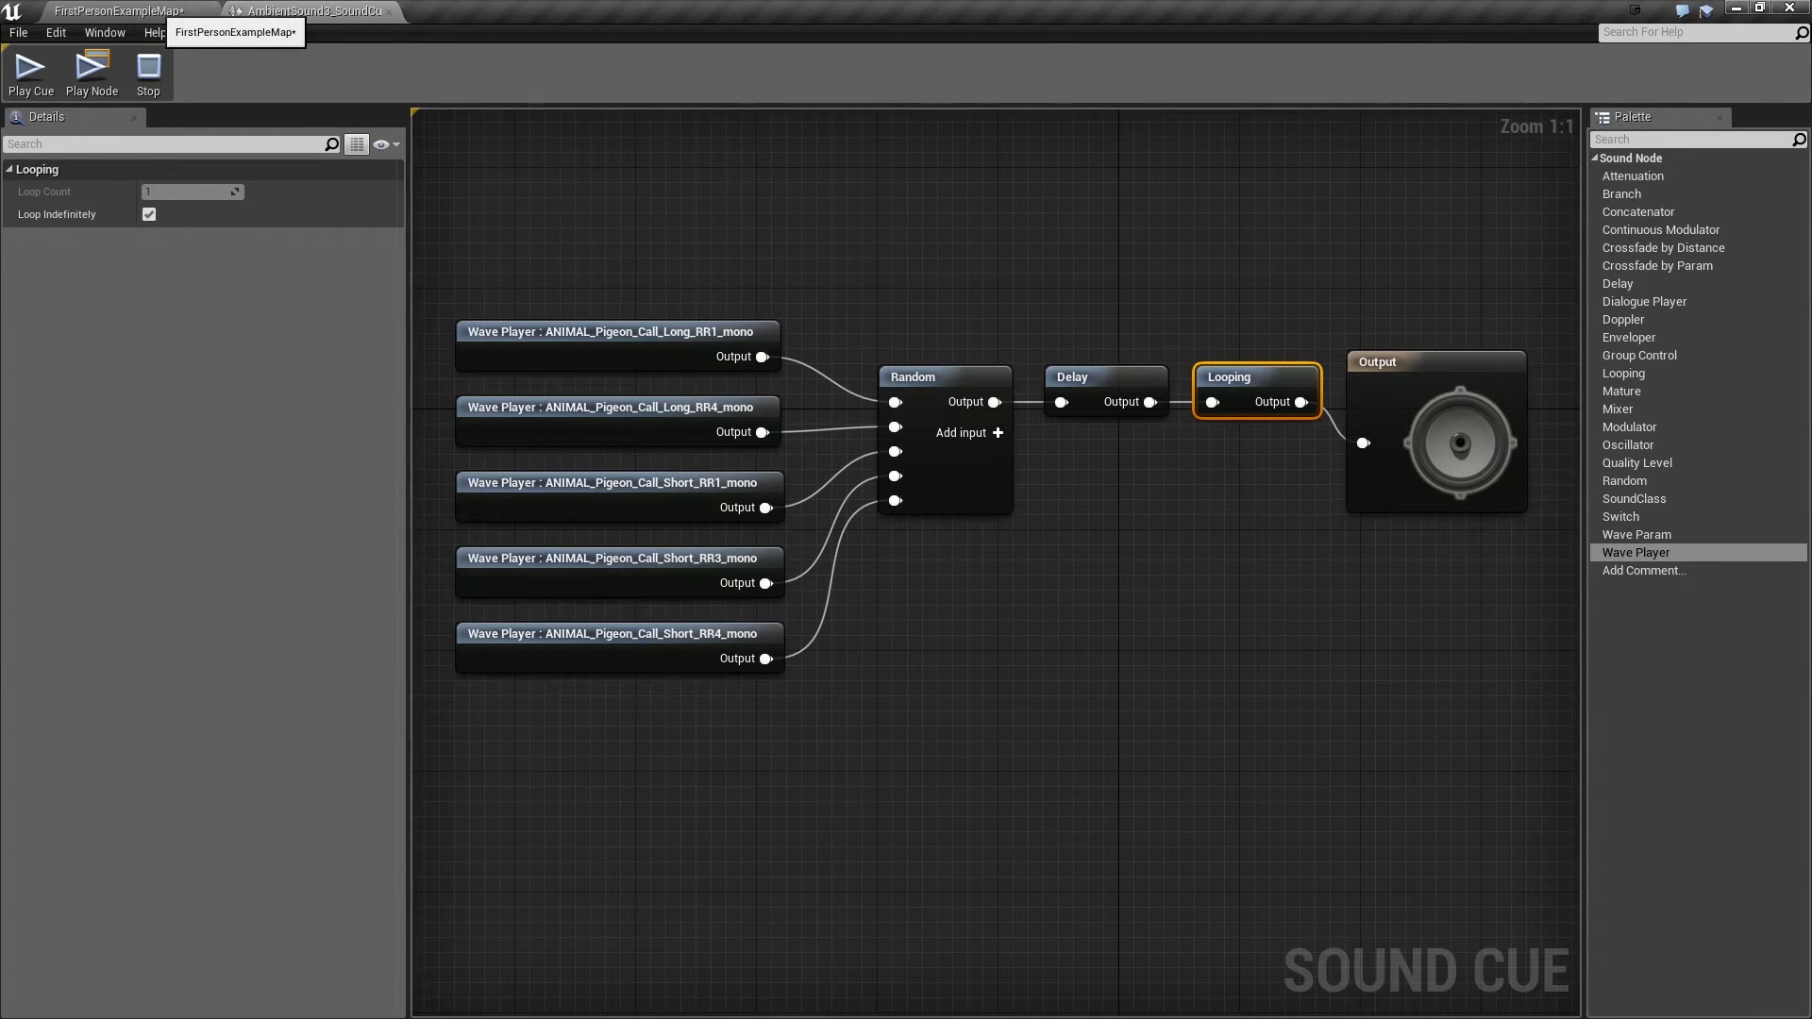
click(118, 12)
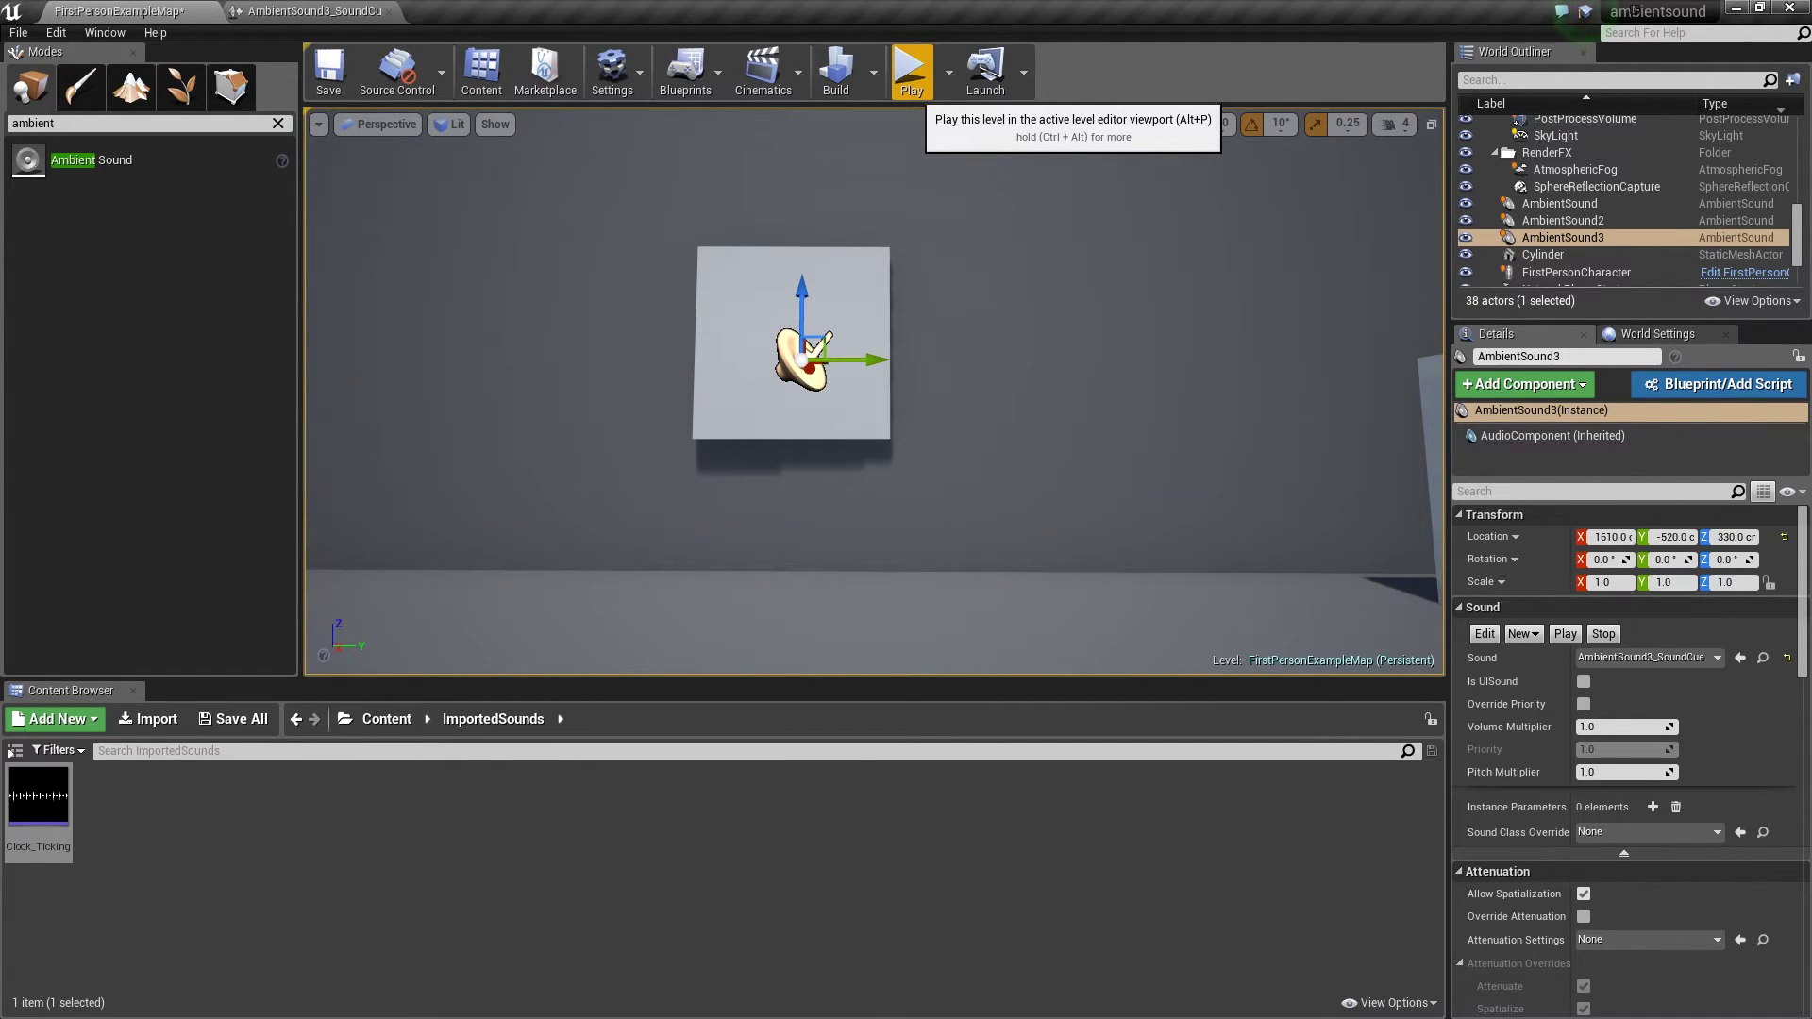
click(912, 71)
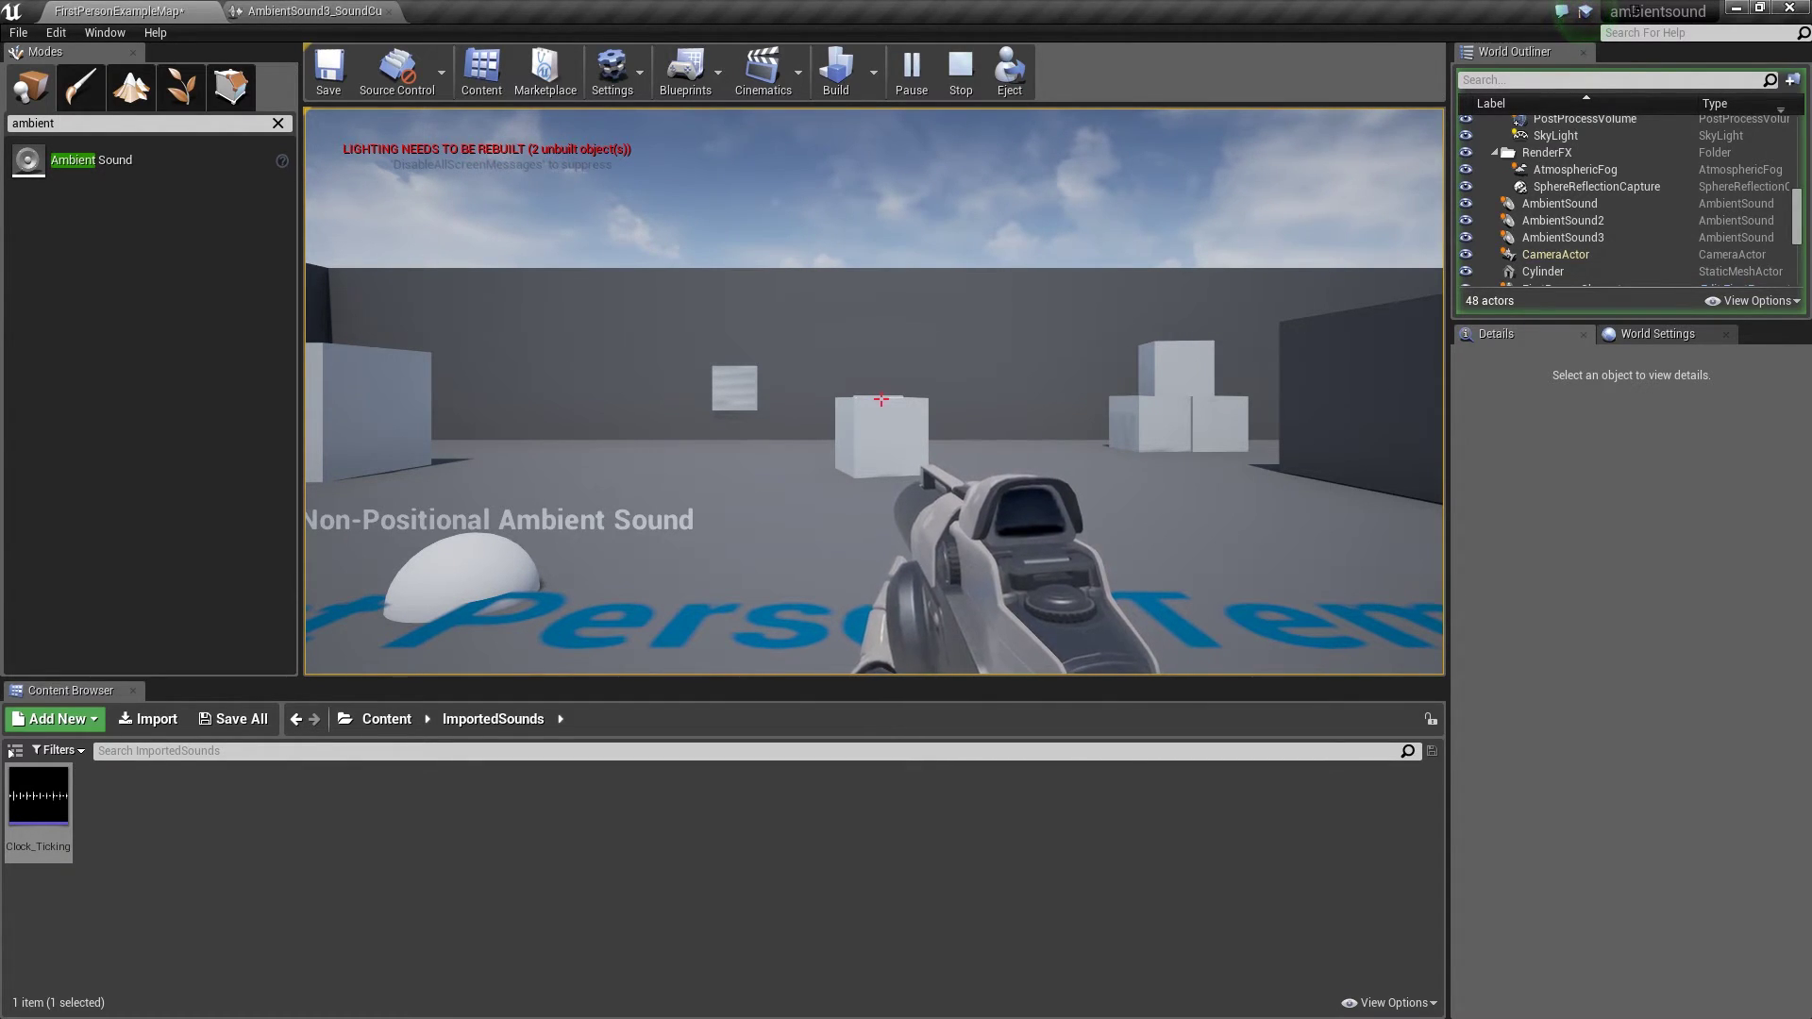
key(Escape)
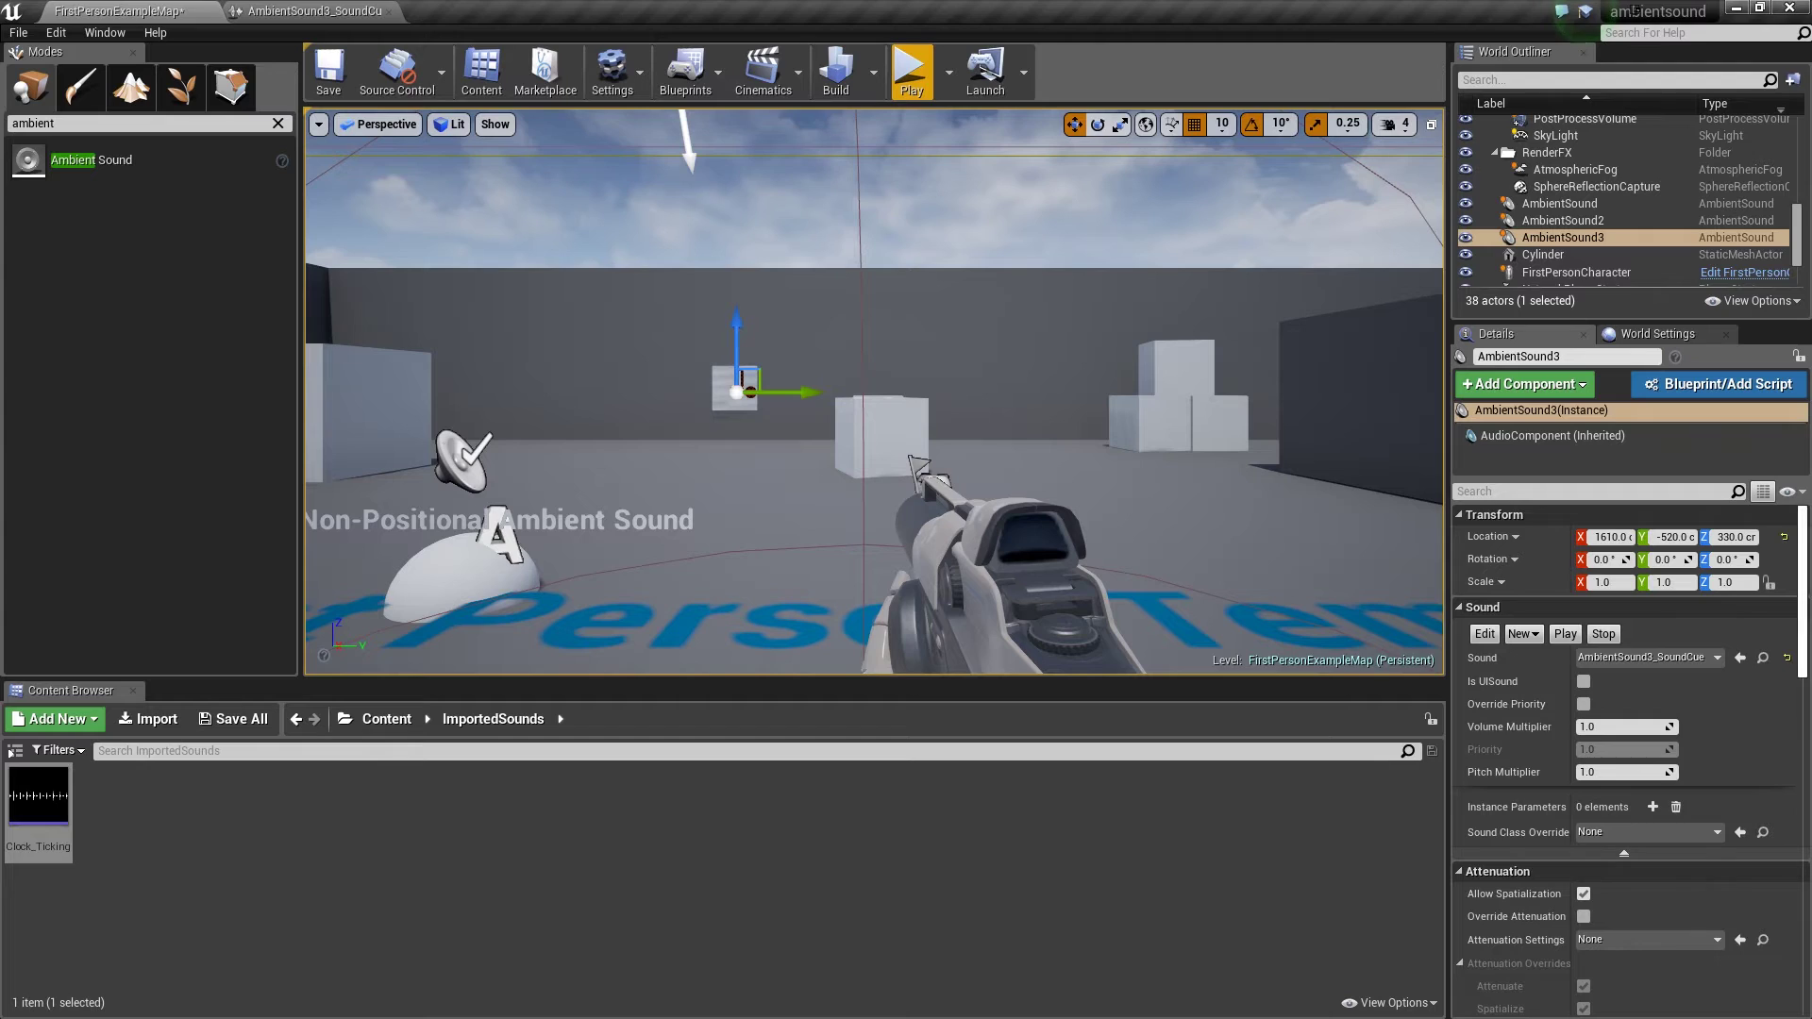
- Enable the attenuation override on the wall panel's ambient sound and reduce its sphere radius to about 351
scroll(1624, 708, down, 4)
scroll(1623, 708, down, 2)
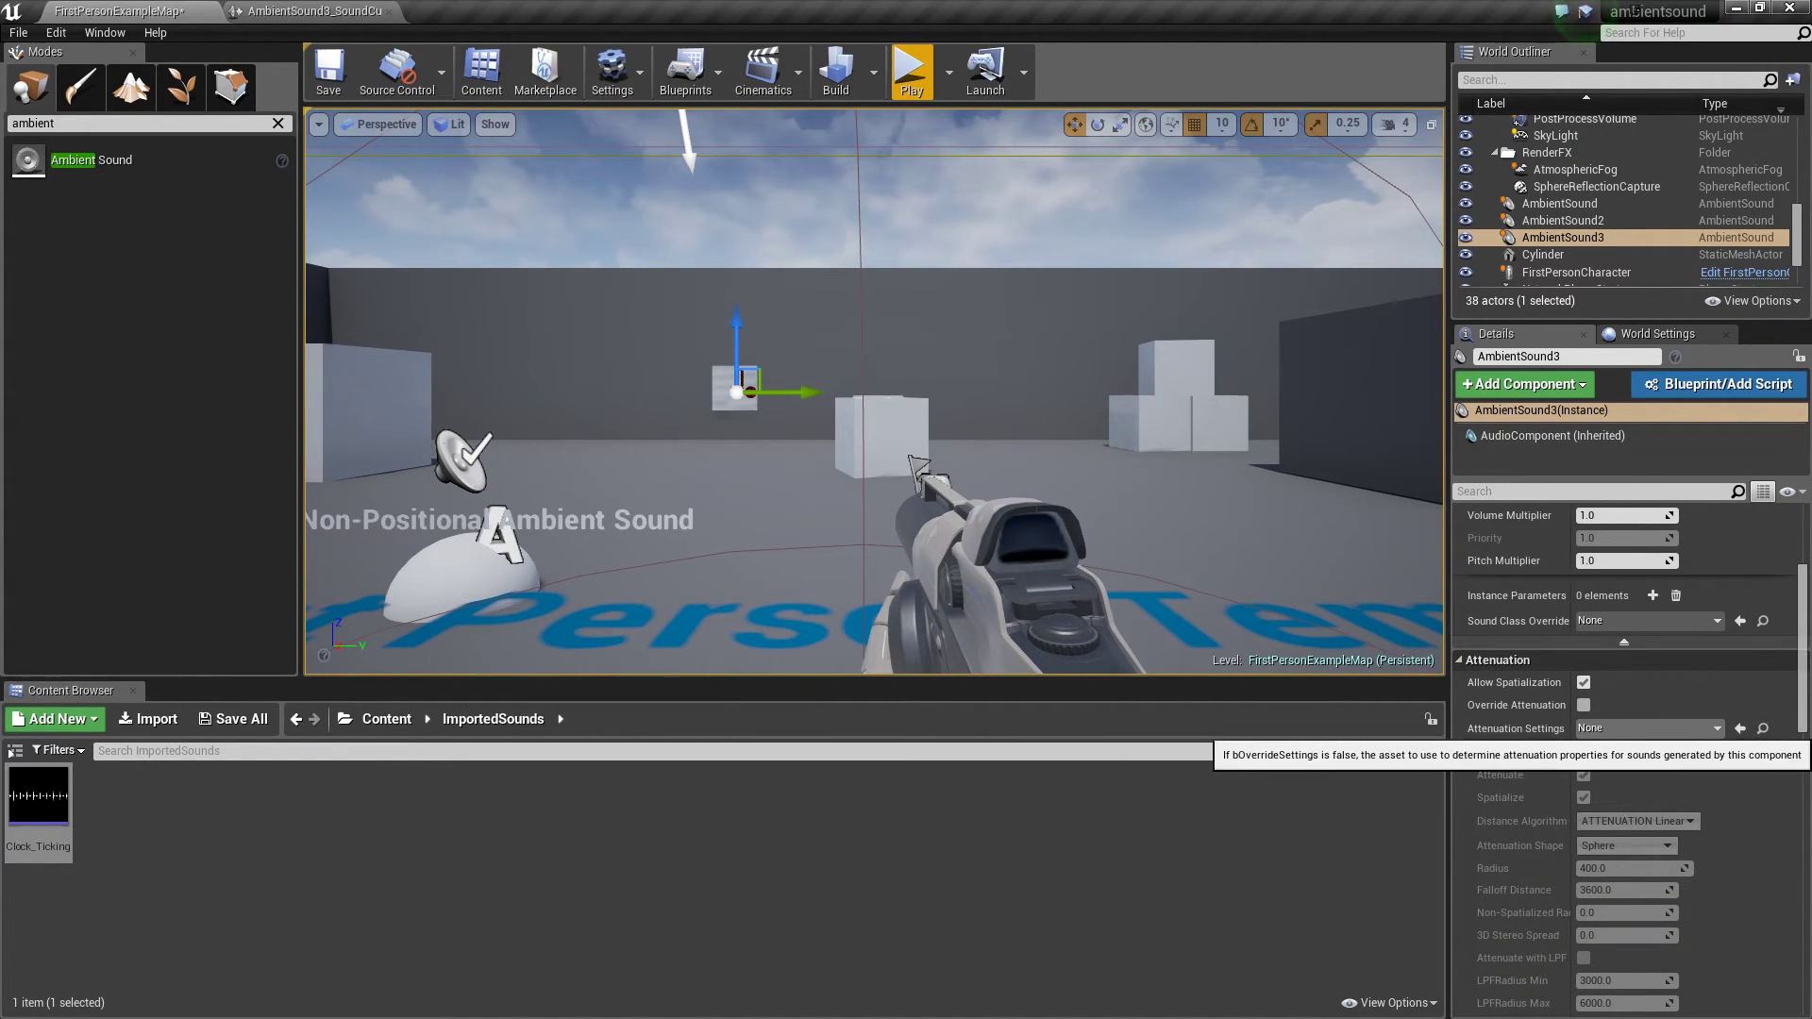
click(1584, 705)
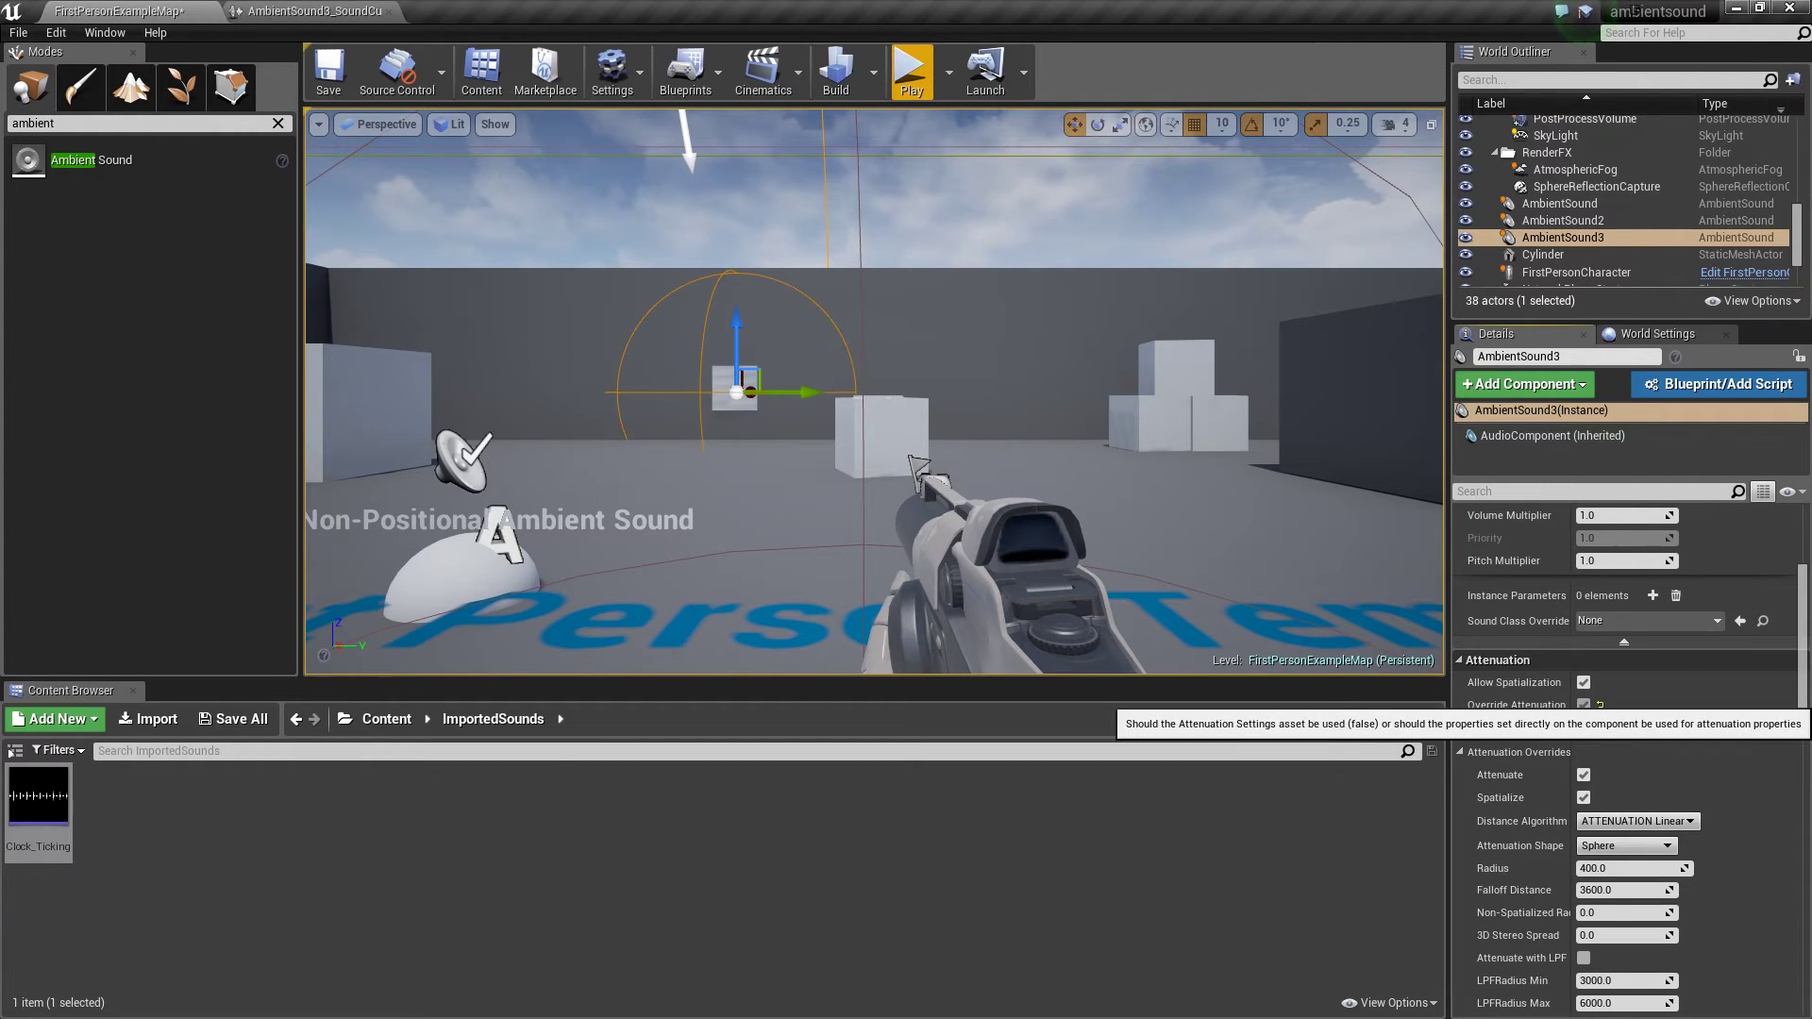
scroll(1623, 755, down, 3)
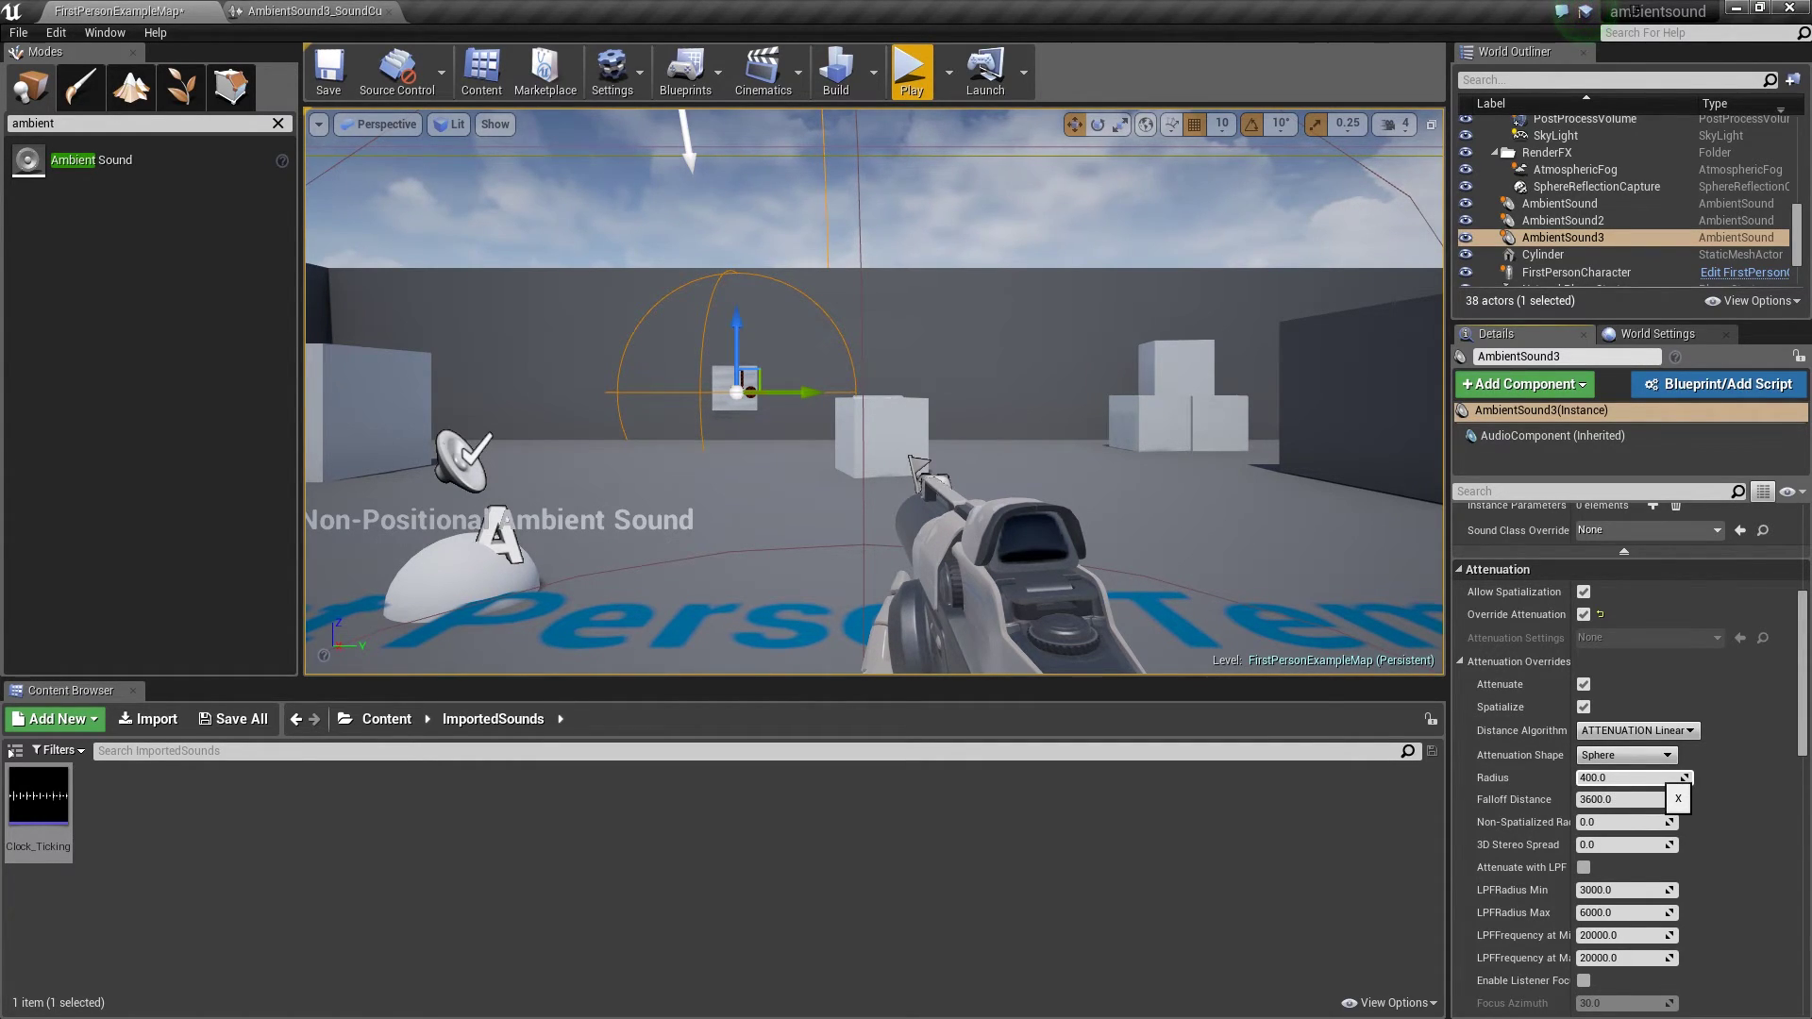
drag(1616, 783, 1575, 783)
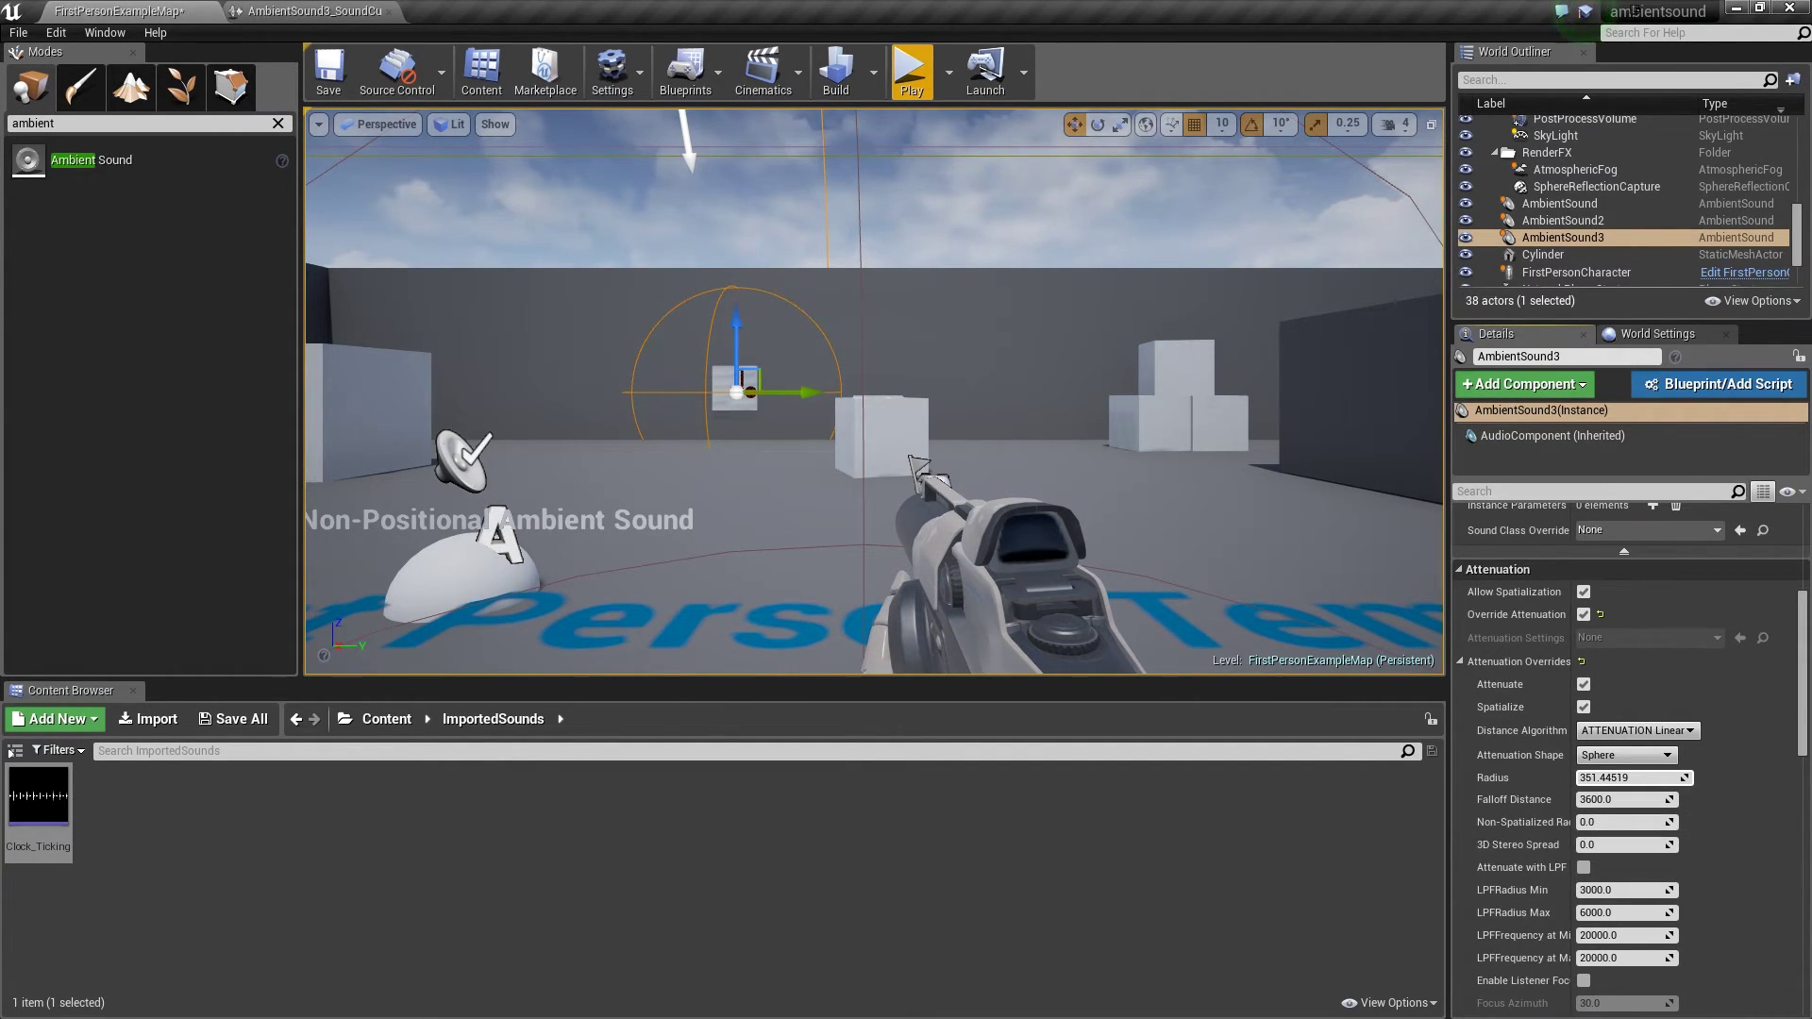
- Set the wall panel sound's attenuation falloff distance to 1600 and save the level
click(1596, 800)
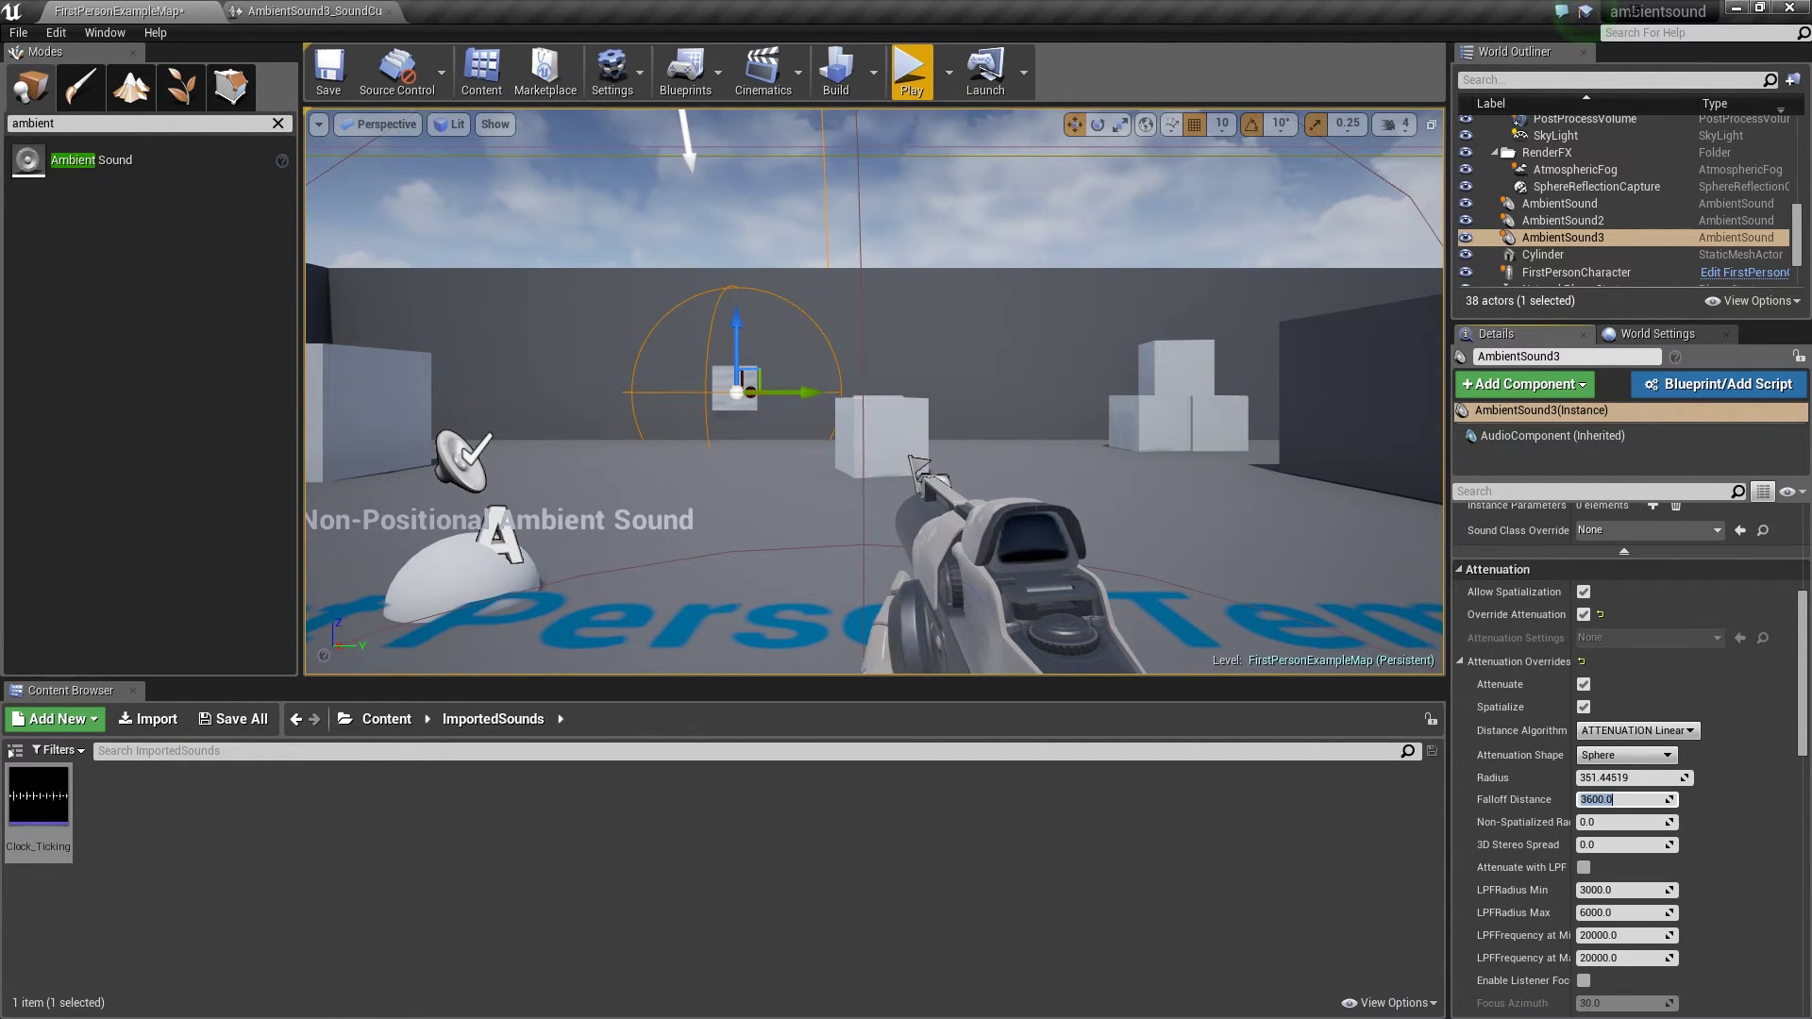
text(1600)
key(shift+Tab)
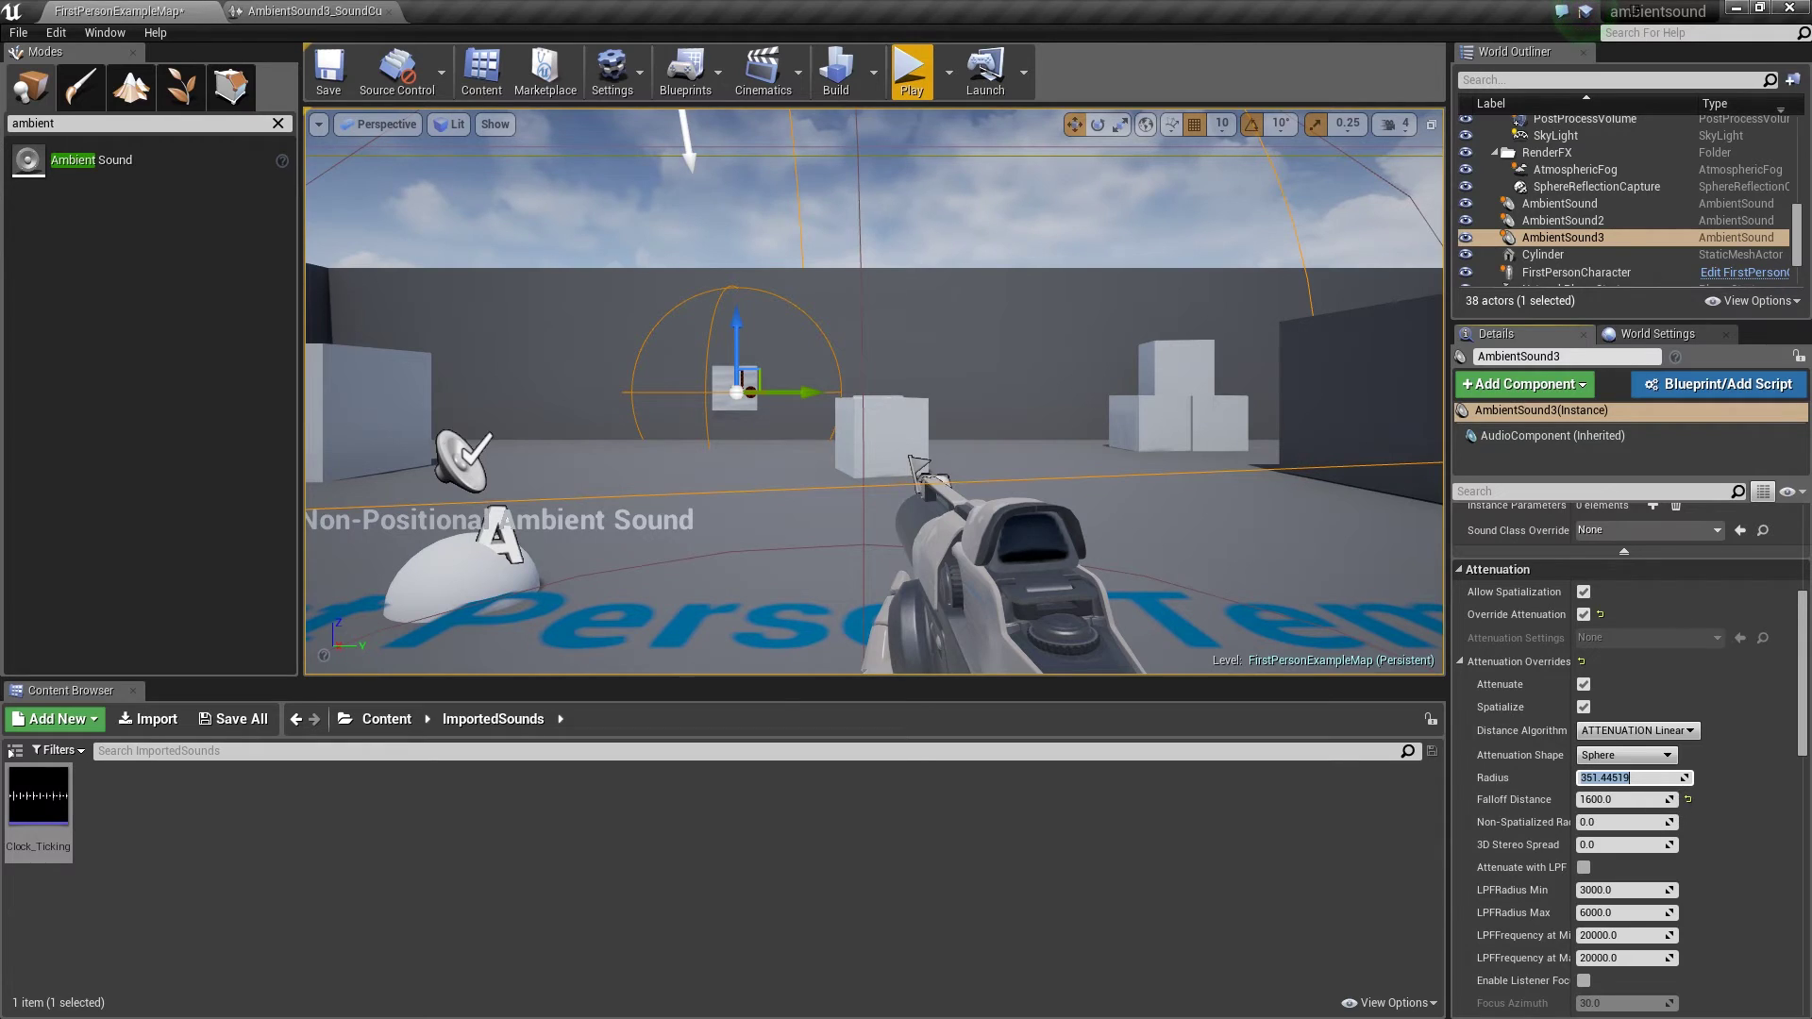
click(328, 70)
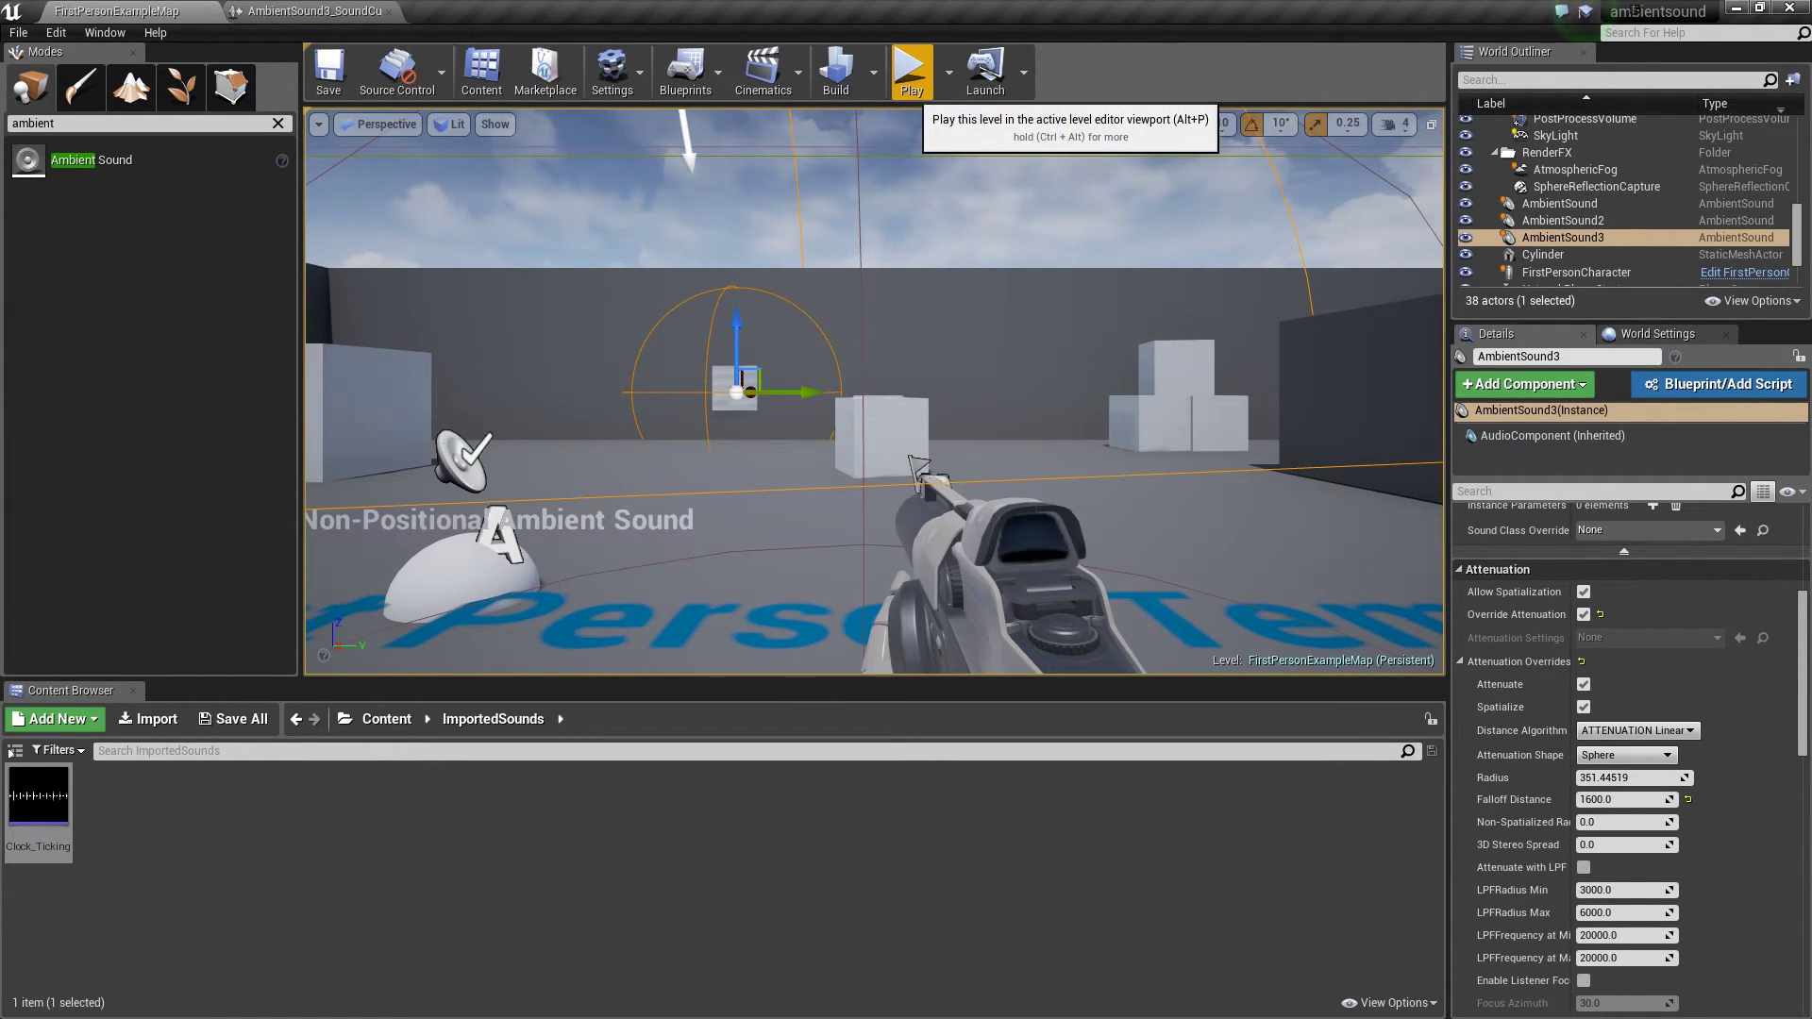
- Play-test the level, walking toward and away from the wall panel to hear how the pigeon calls attenuate
click(910, 74)
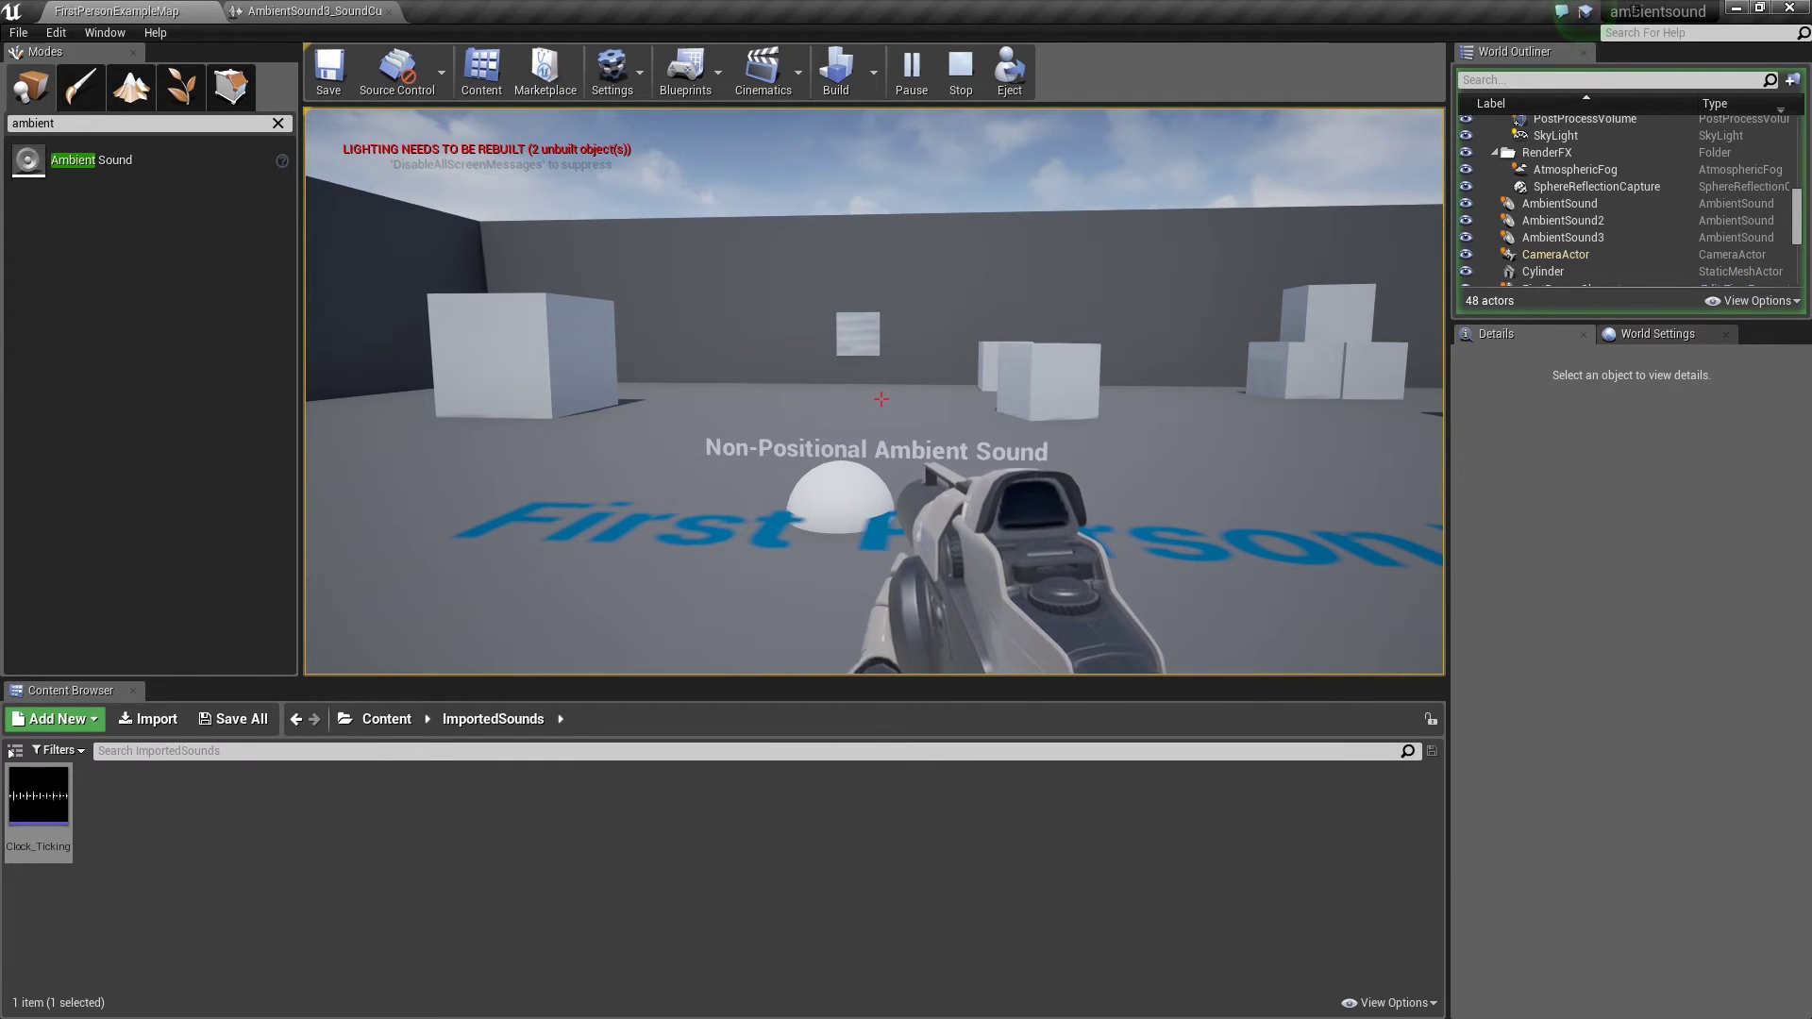
key(w)
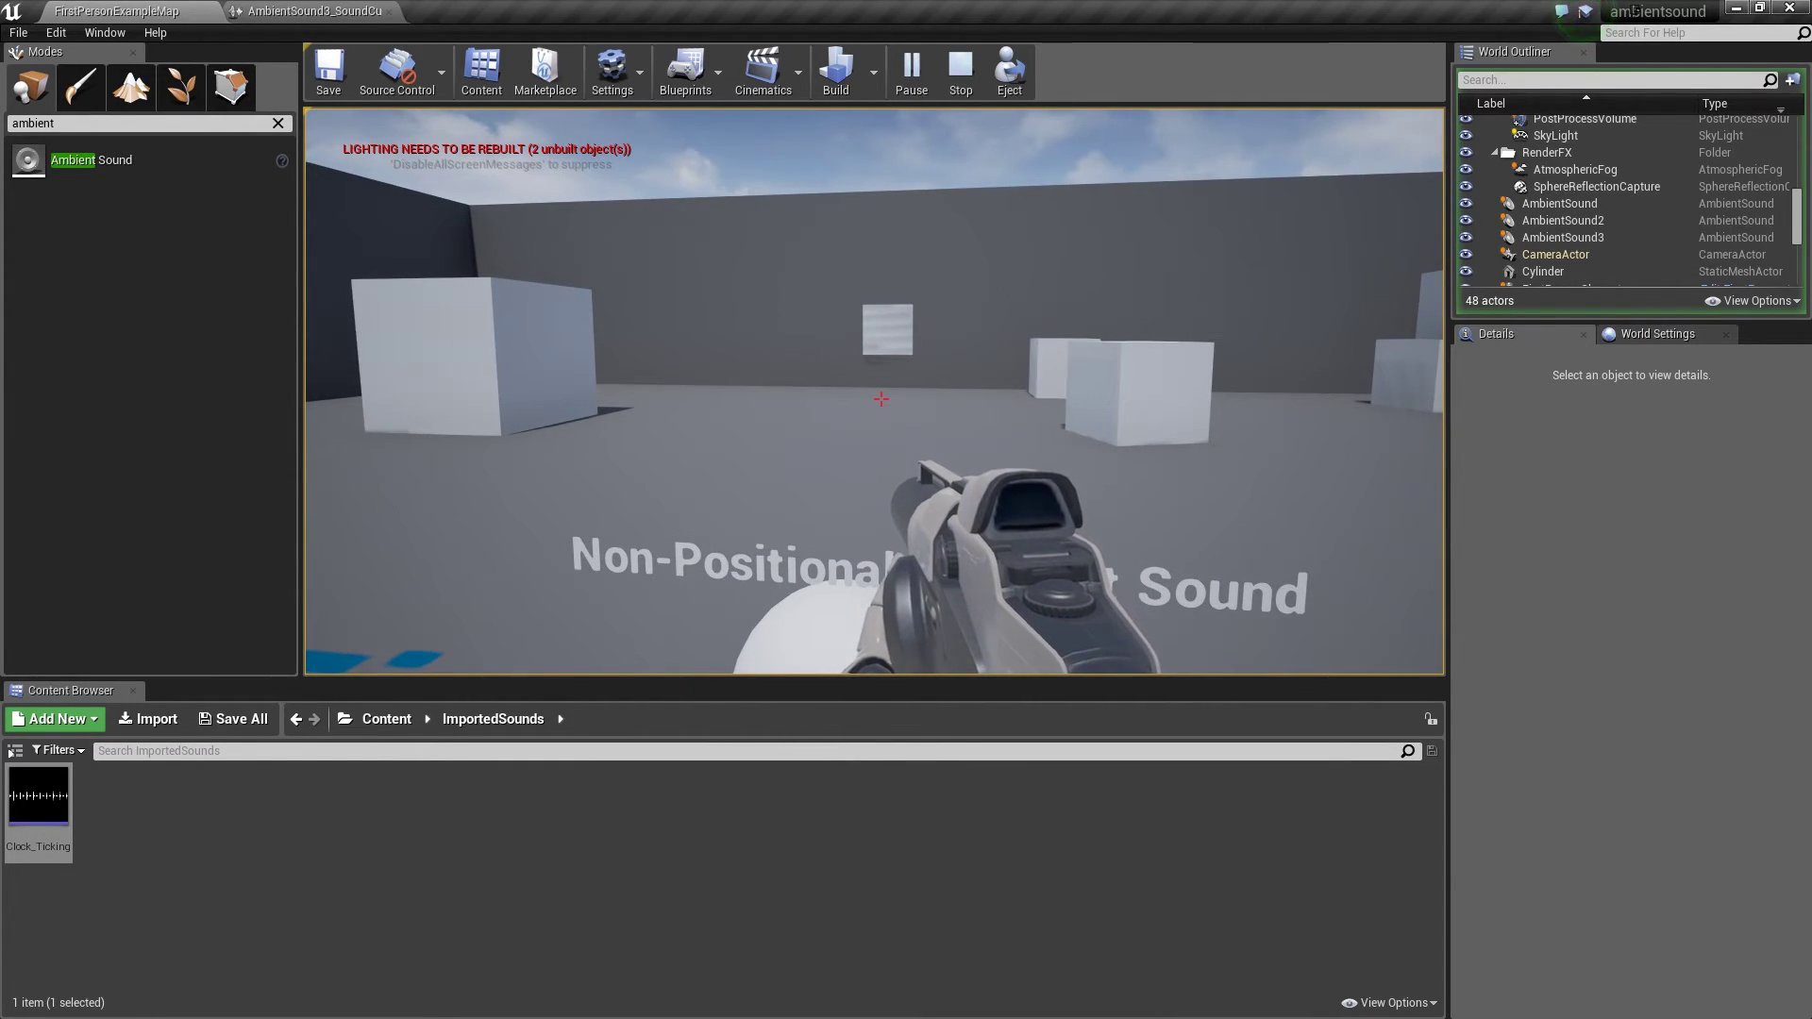
key(s)
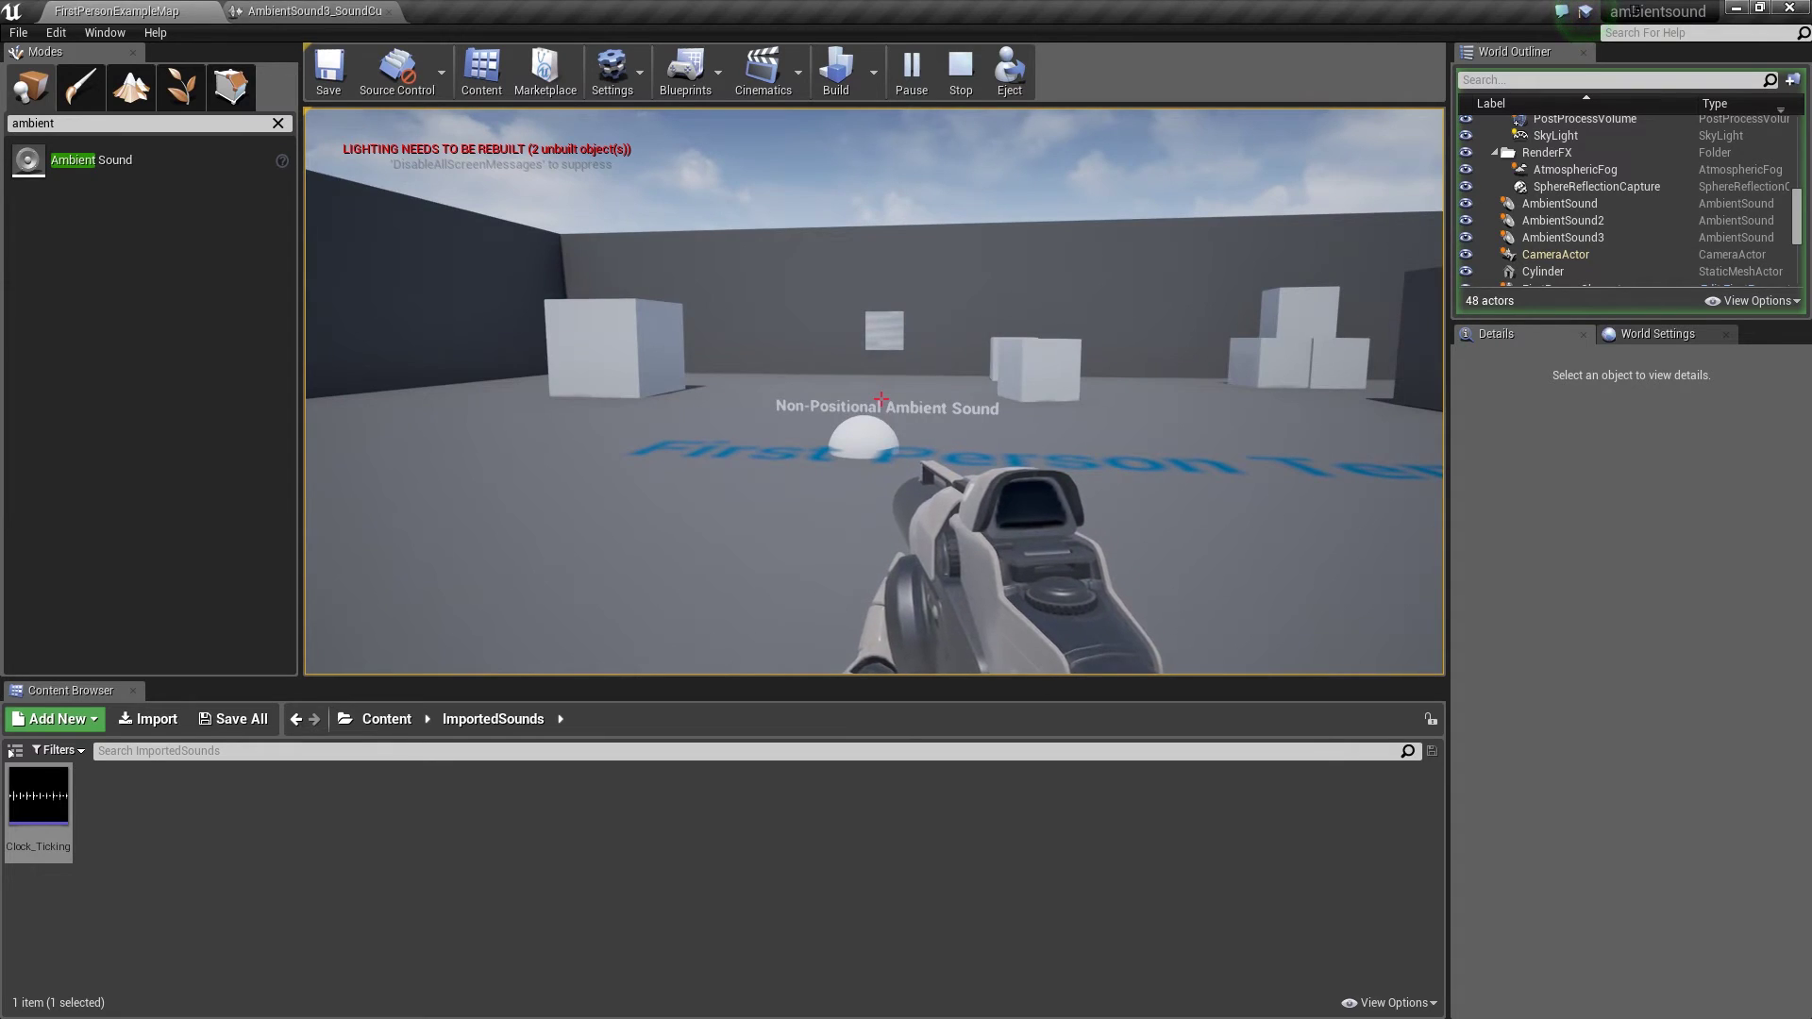
key(w)
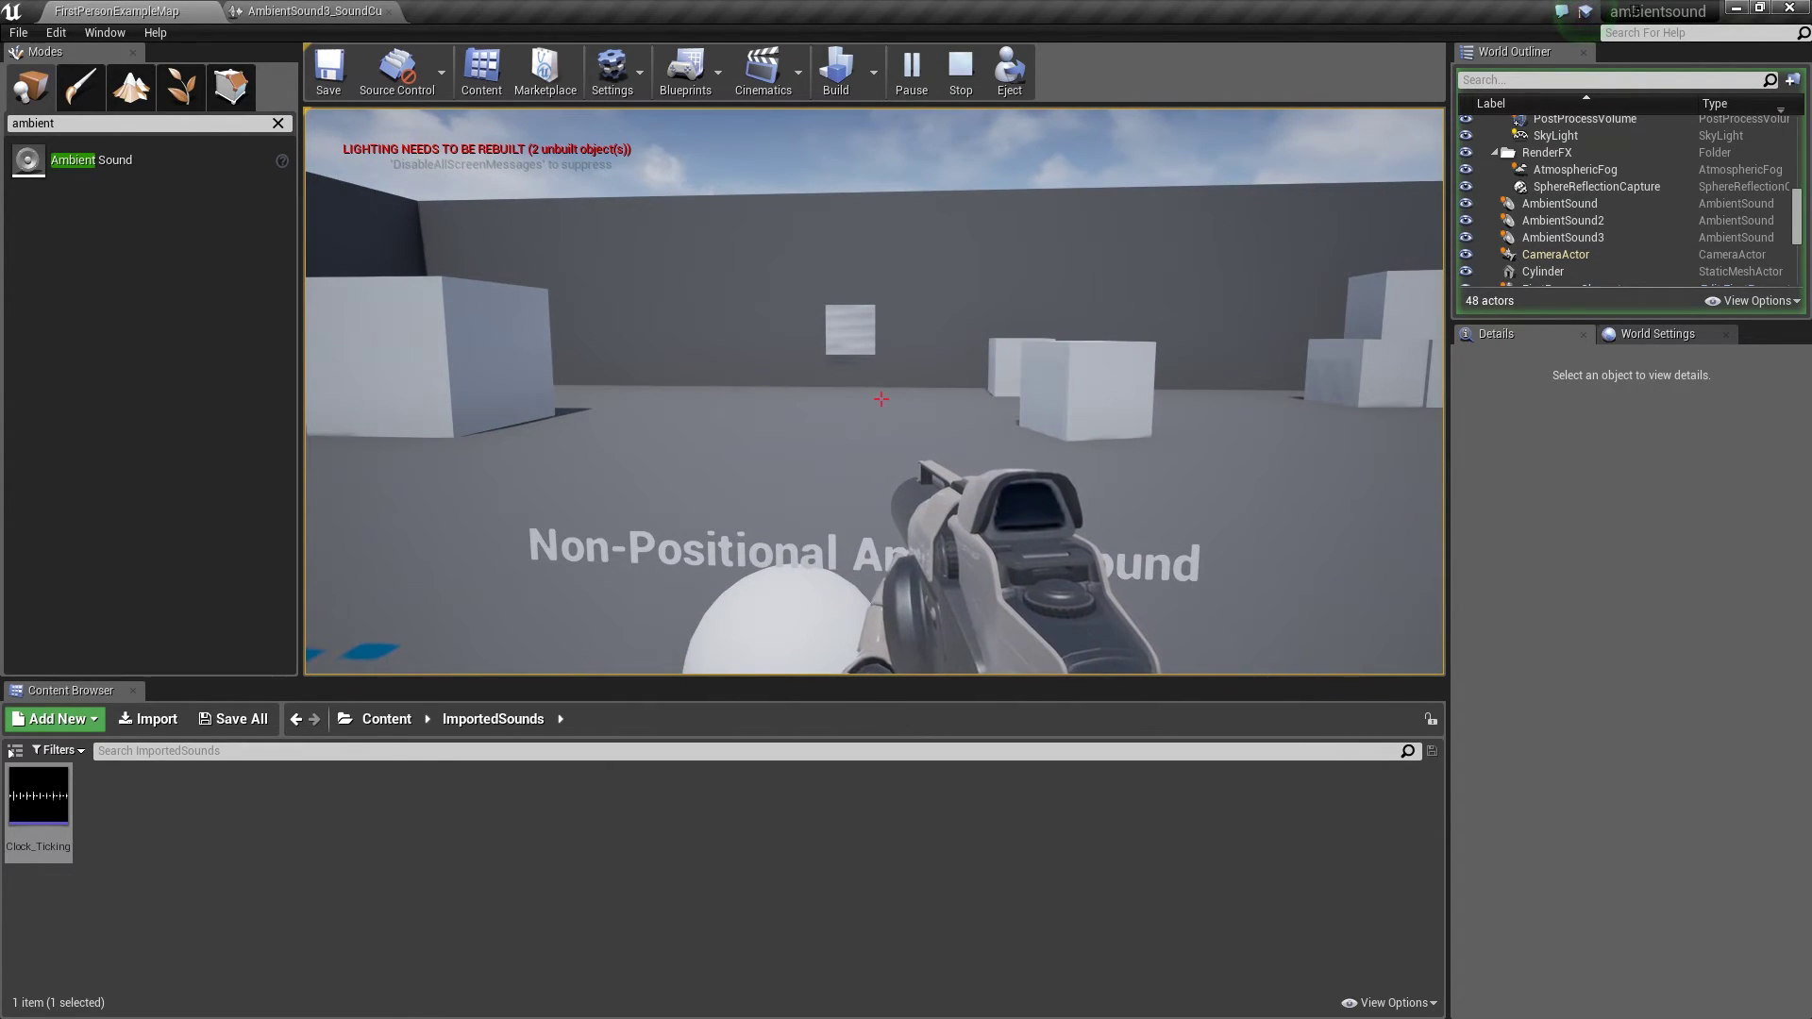
key(w)
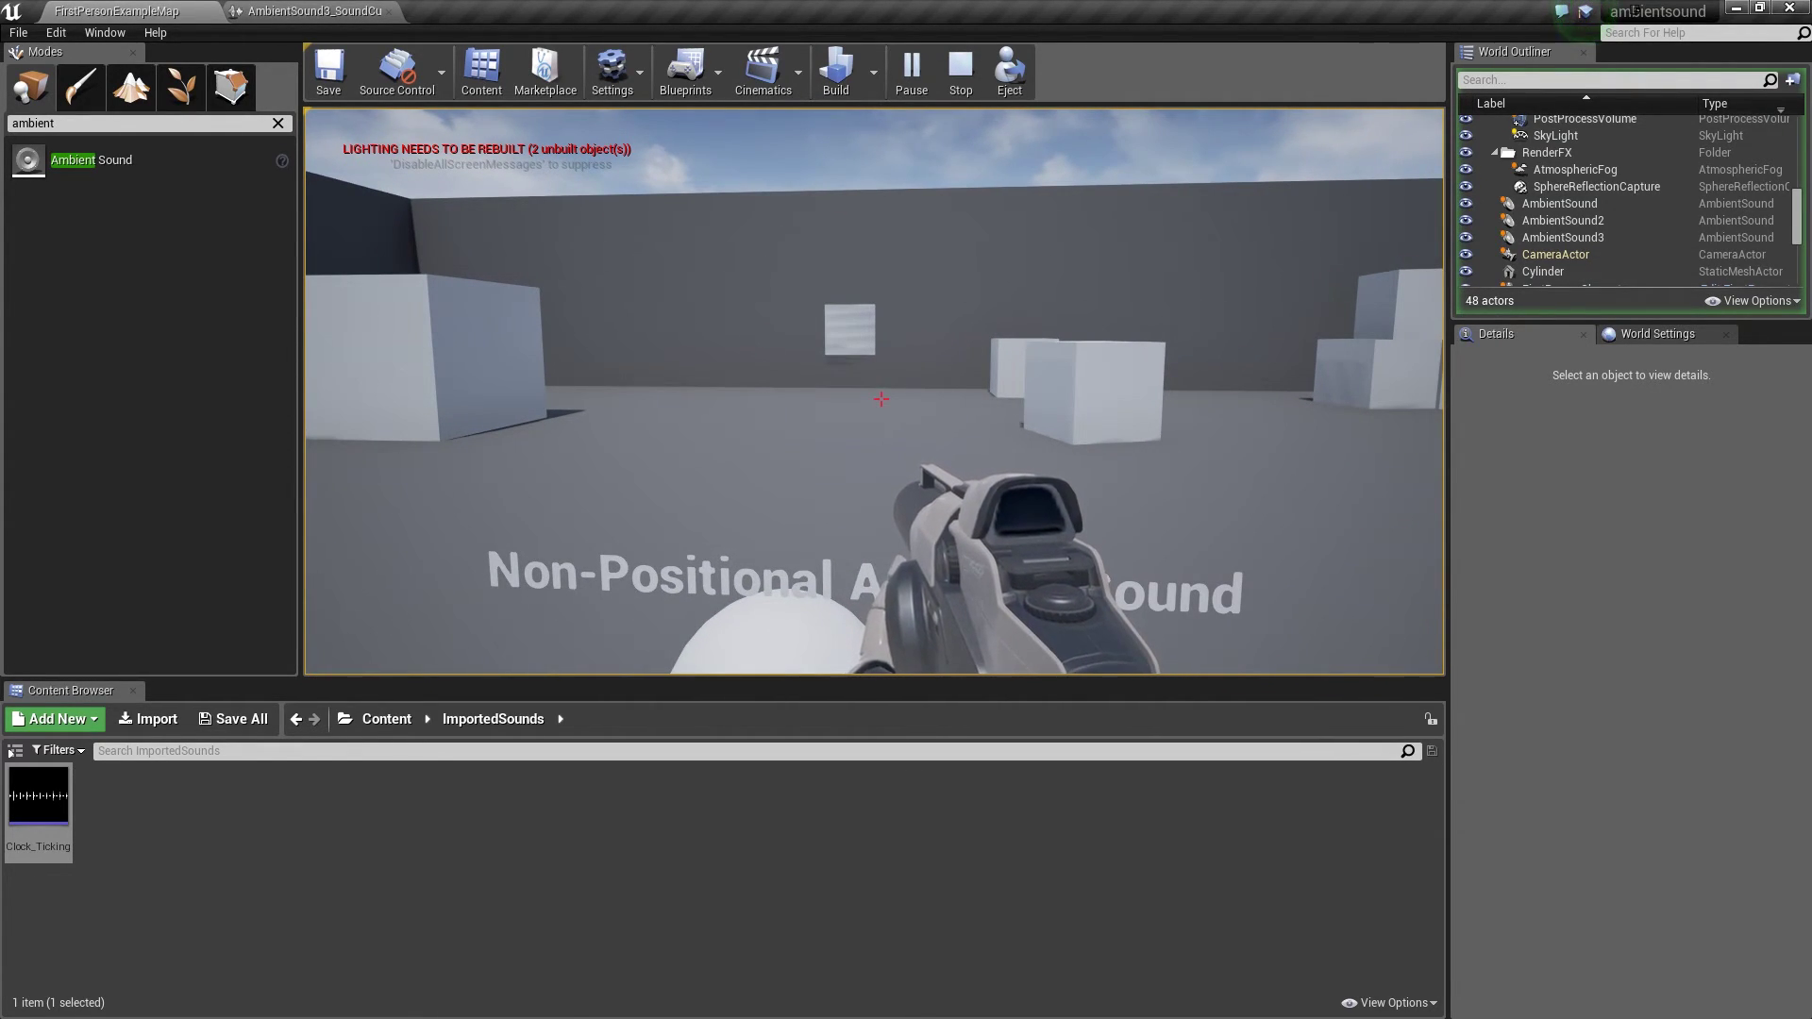
key(s)
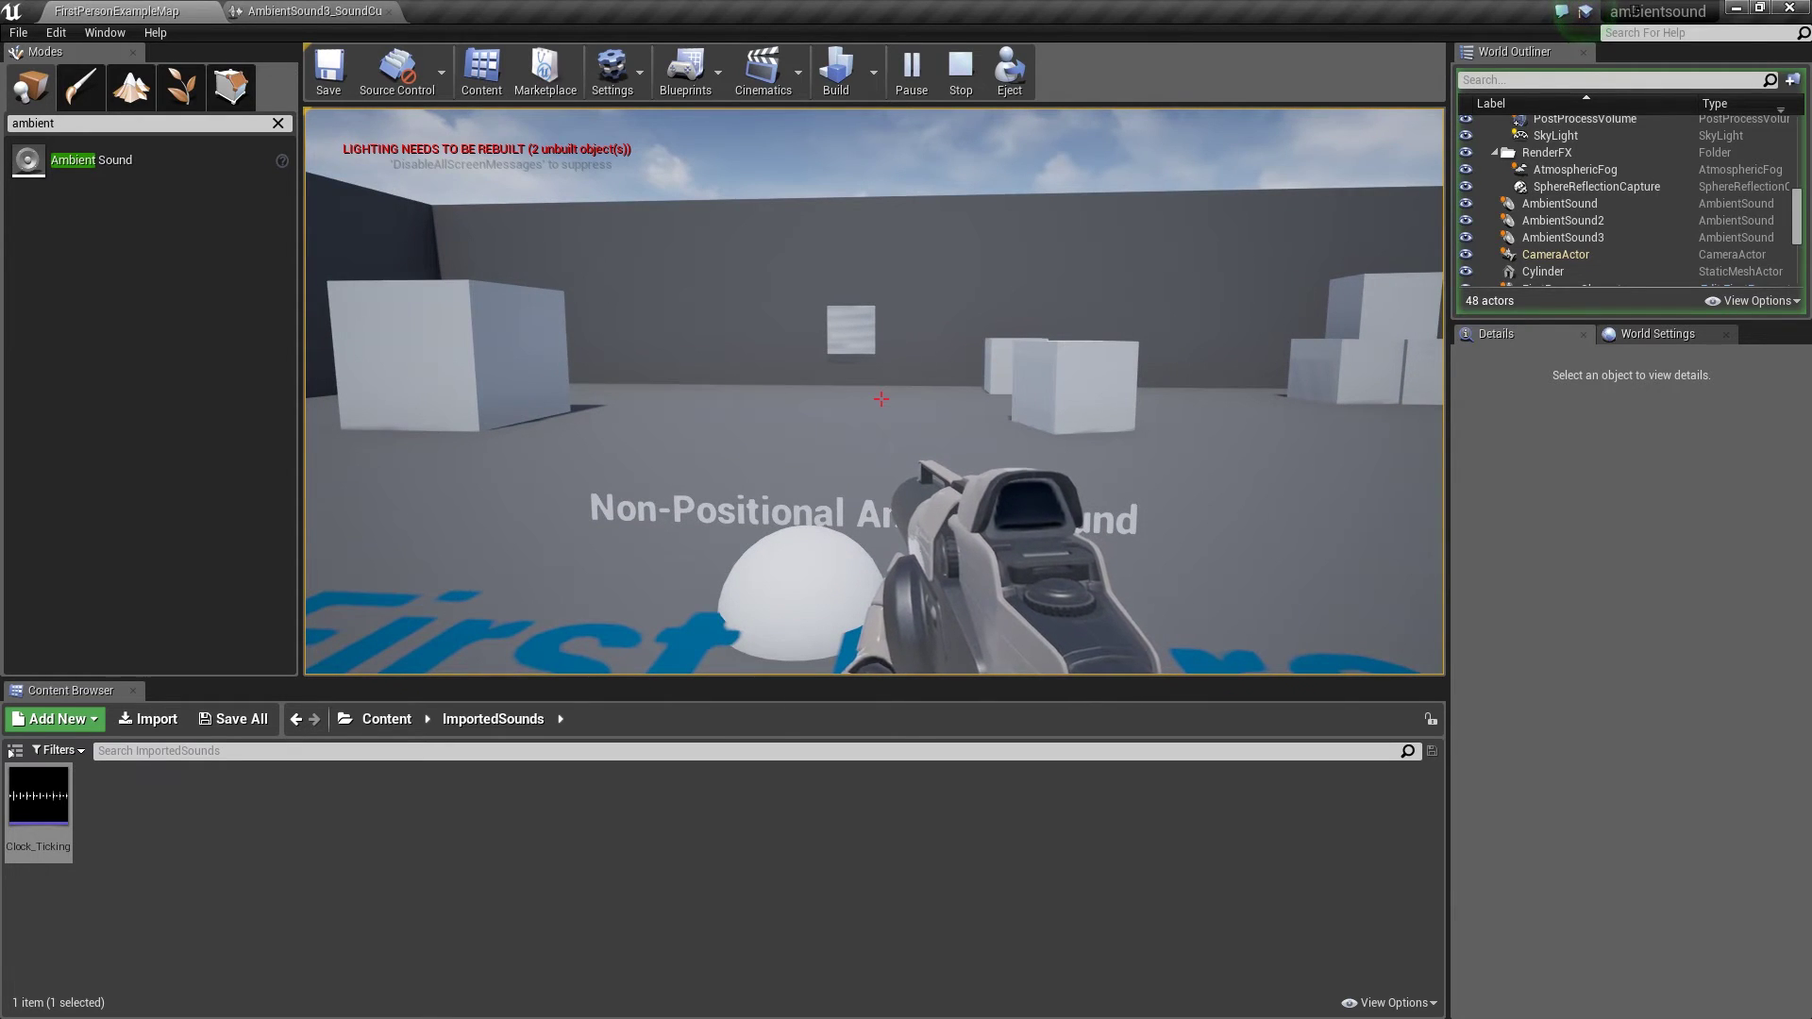
key(s)
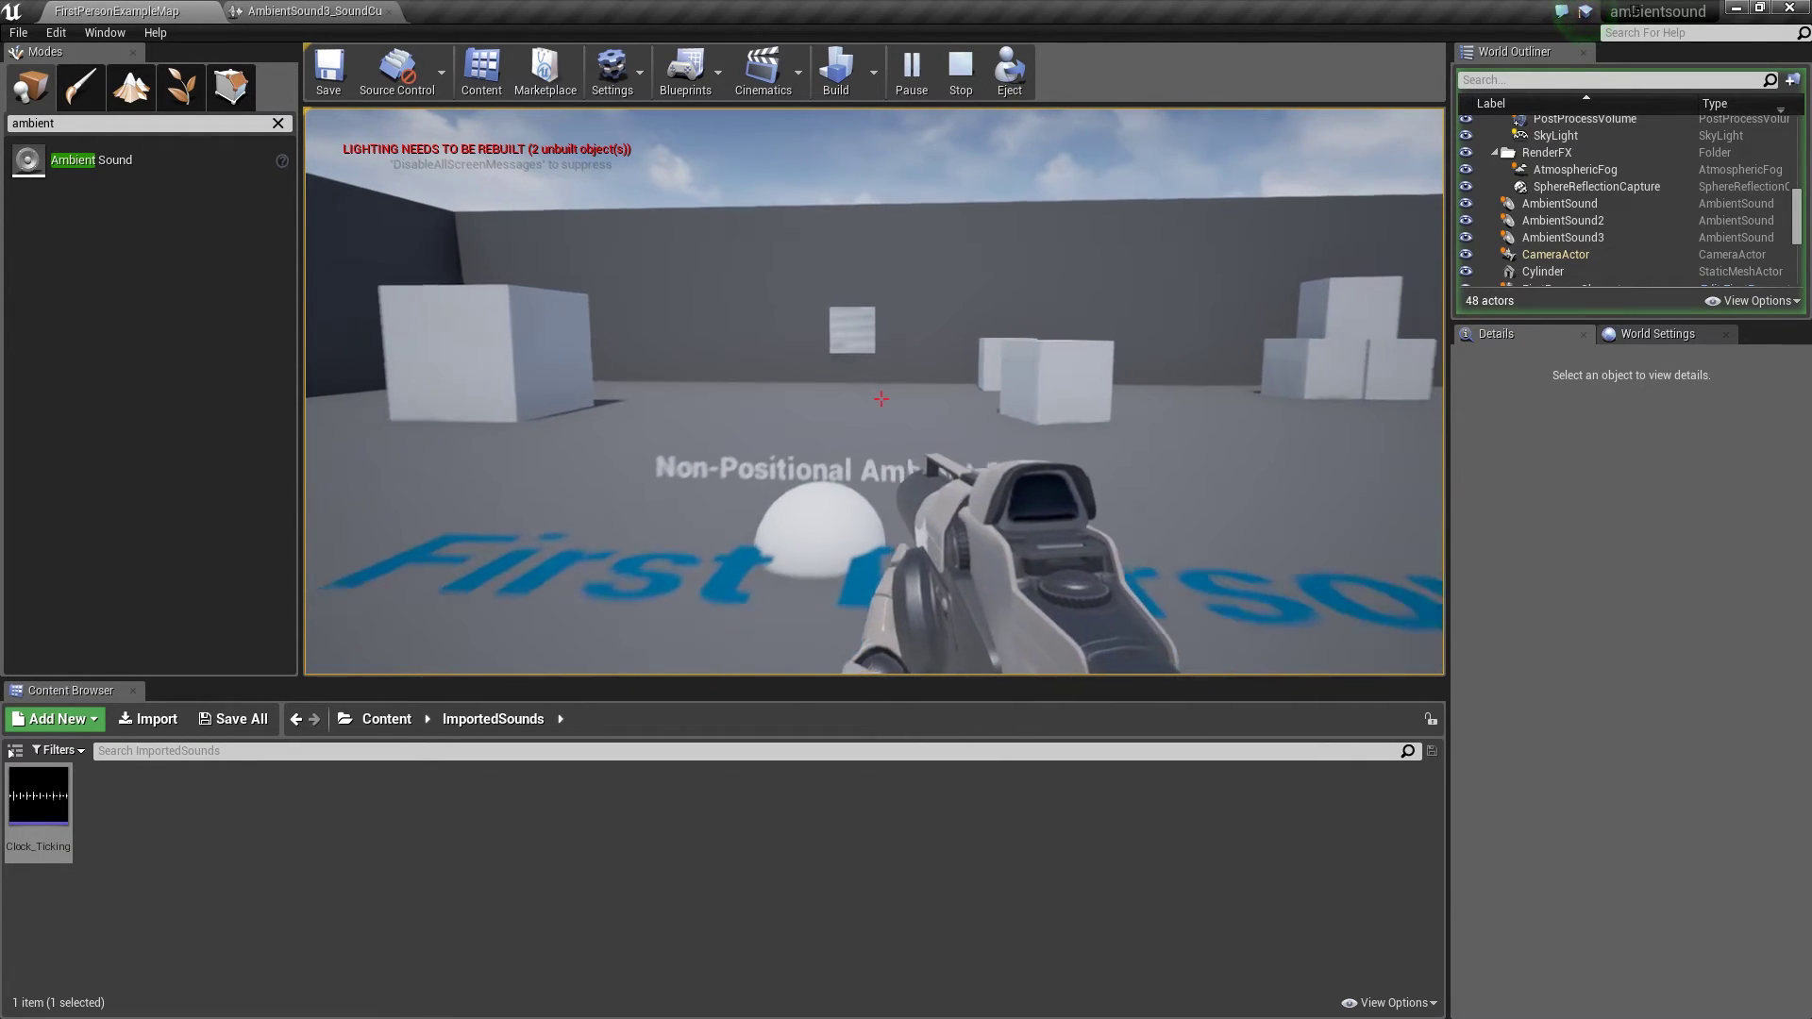
key(w)
key(Escape)
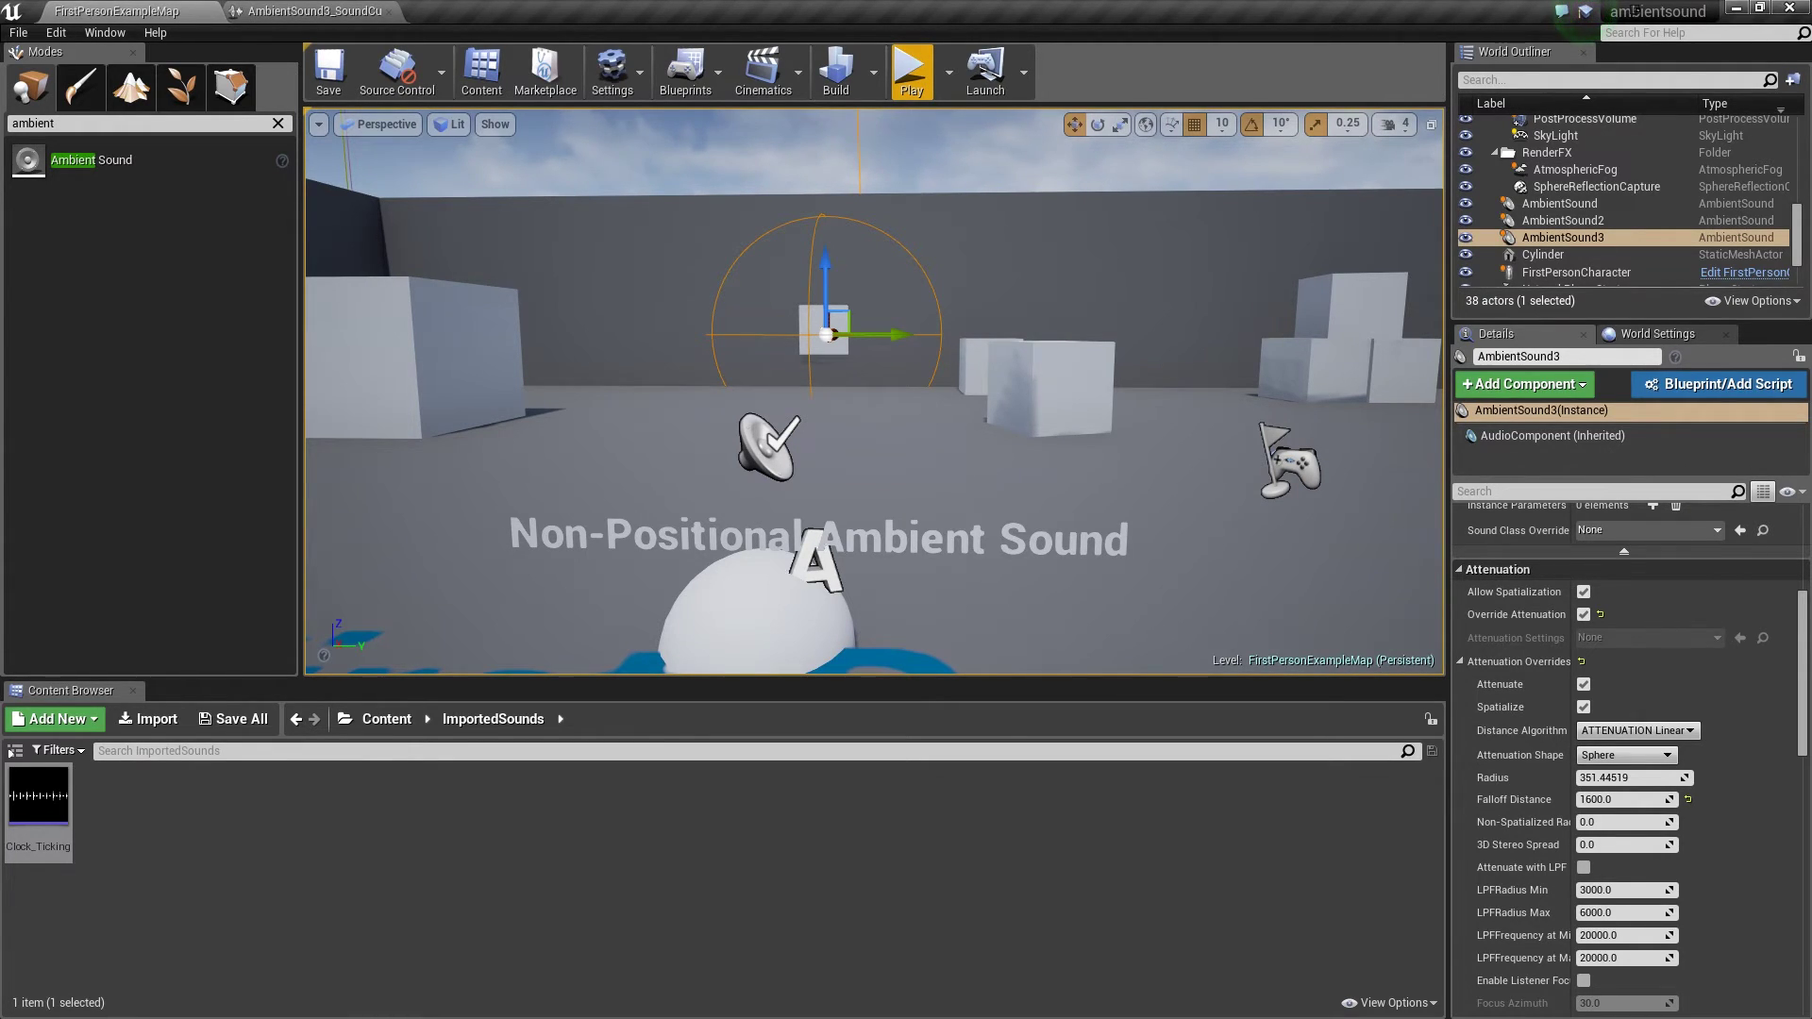
- In the AmbientSound3 sound cue, duplicate the five Wave Players with their Random, Delay and Looping nodes and place the copies below the originals
scroll(1628, 755, up, 6)
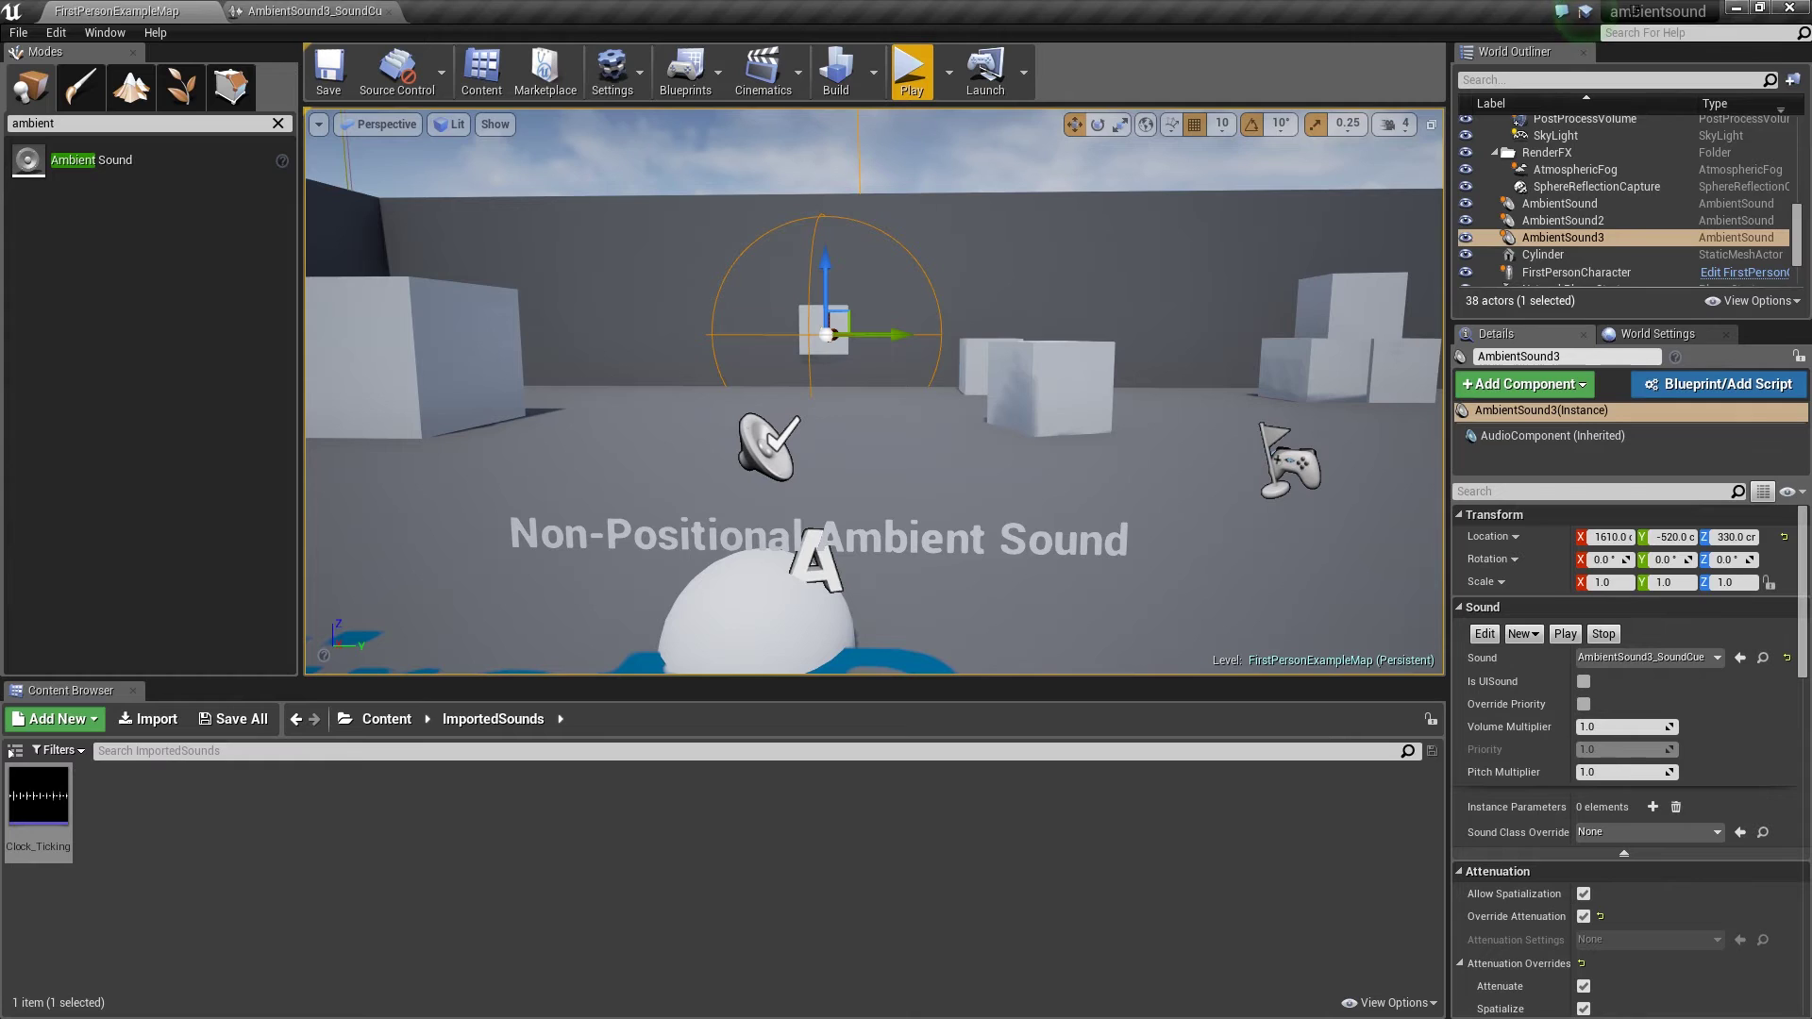
click(1484, 634)
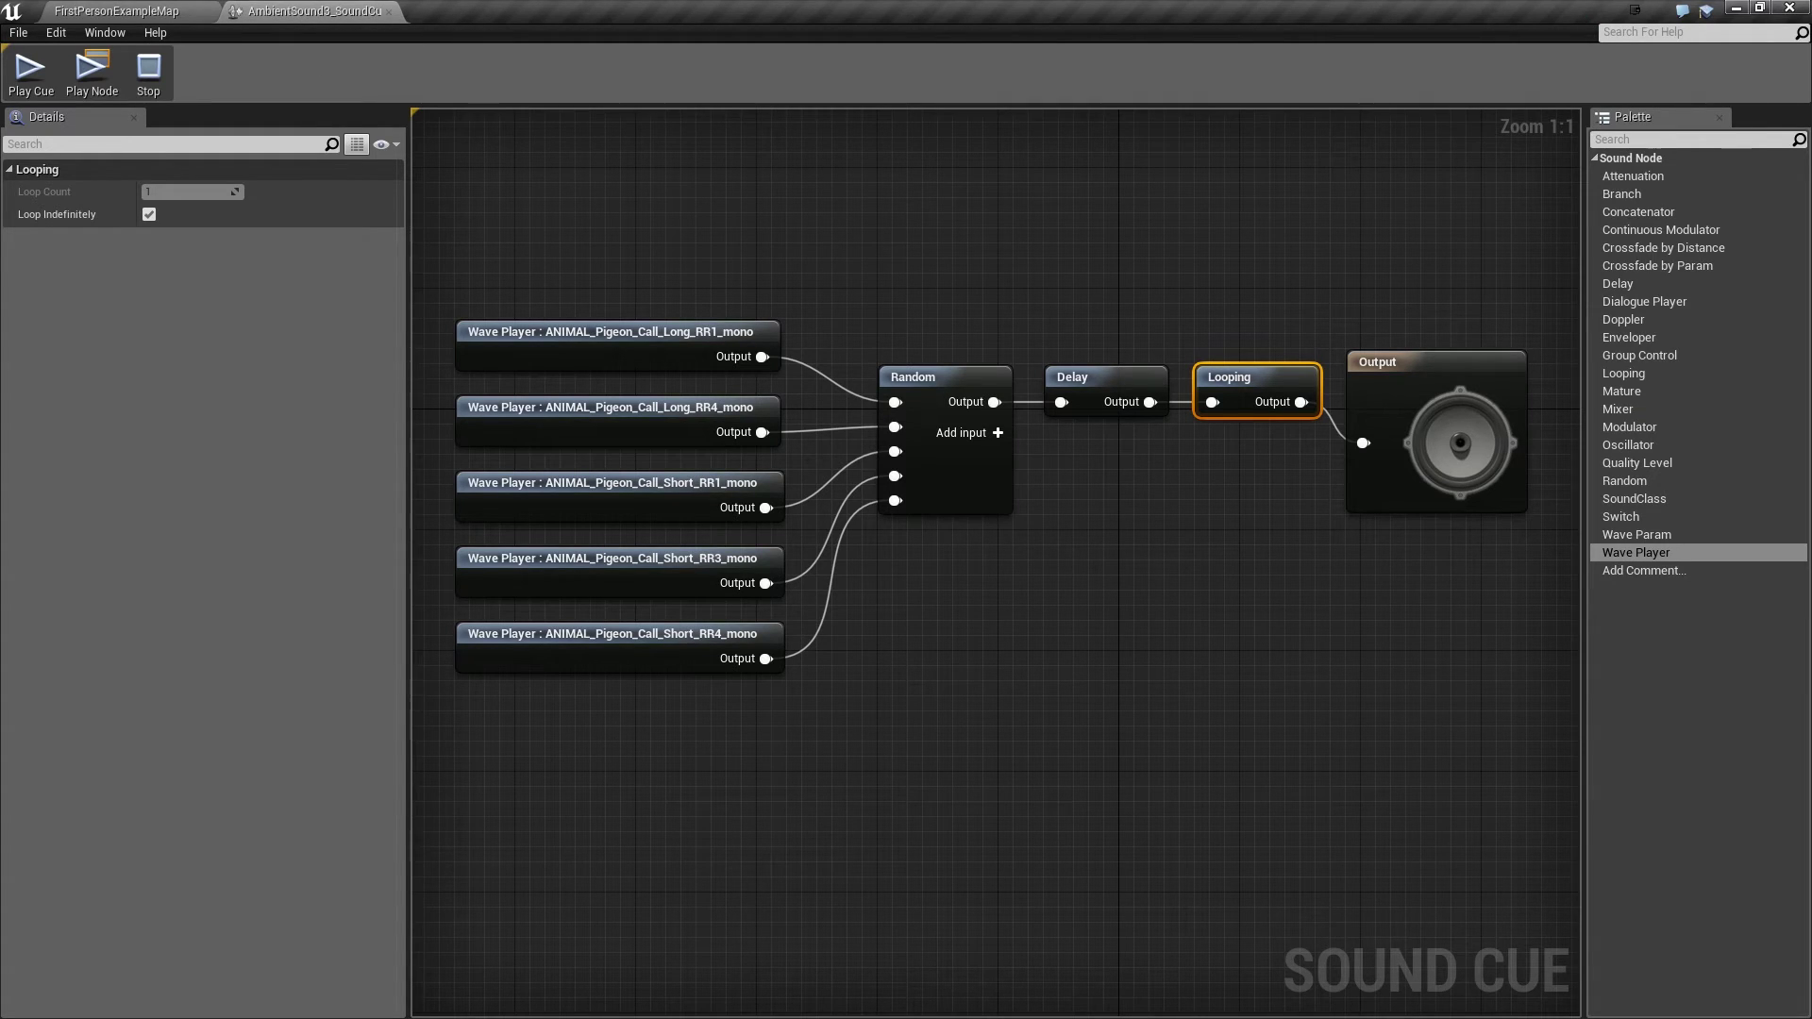
right_drag(1063, 684, 1073, 612)
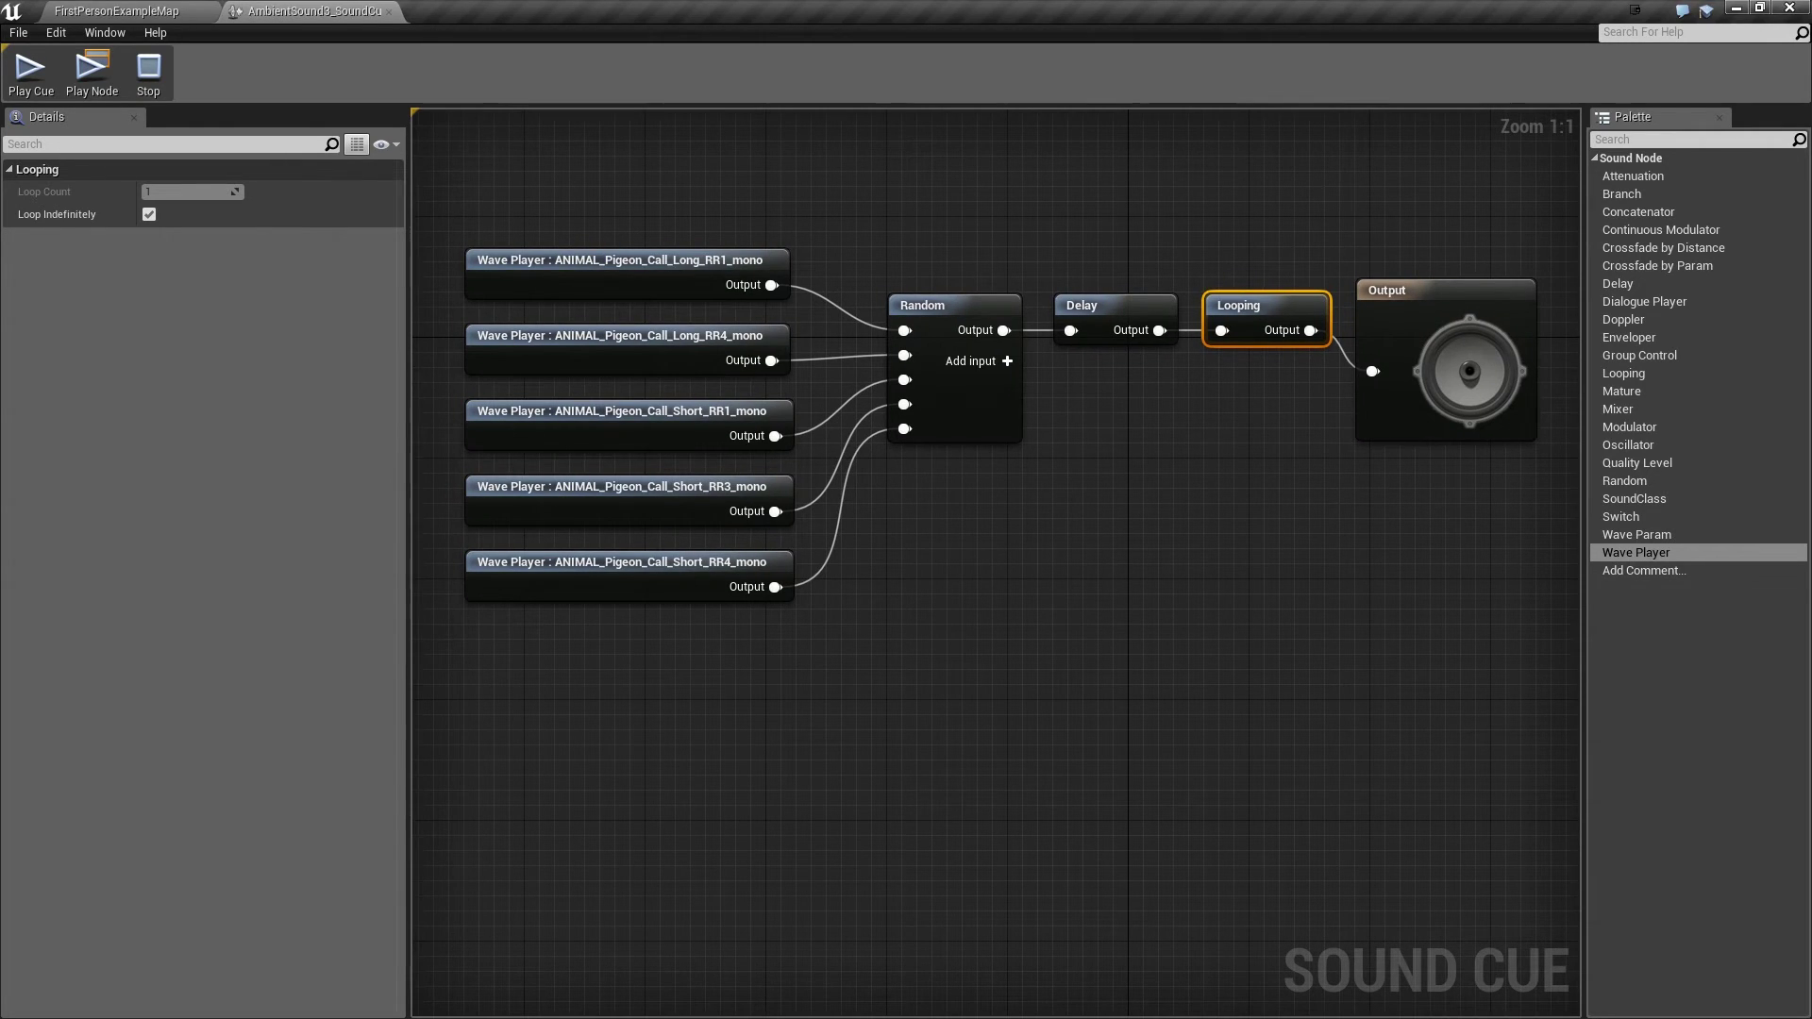
drag(576, 175, 1232, 701)
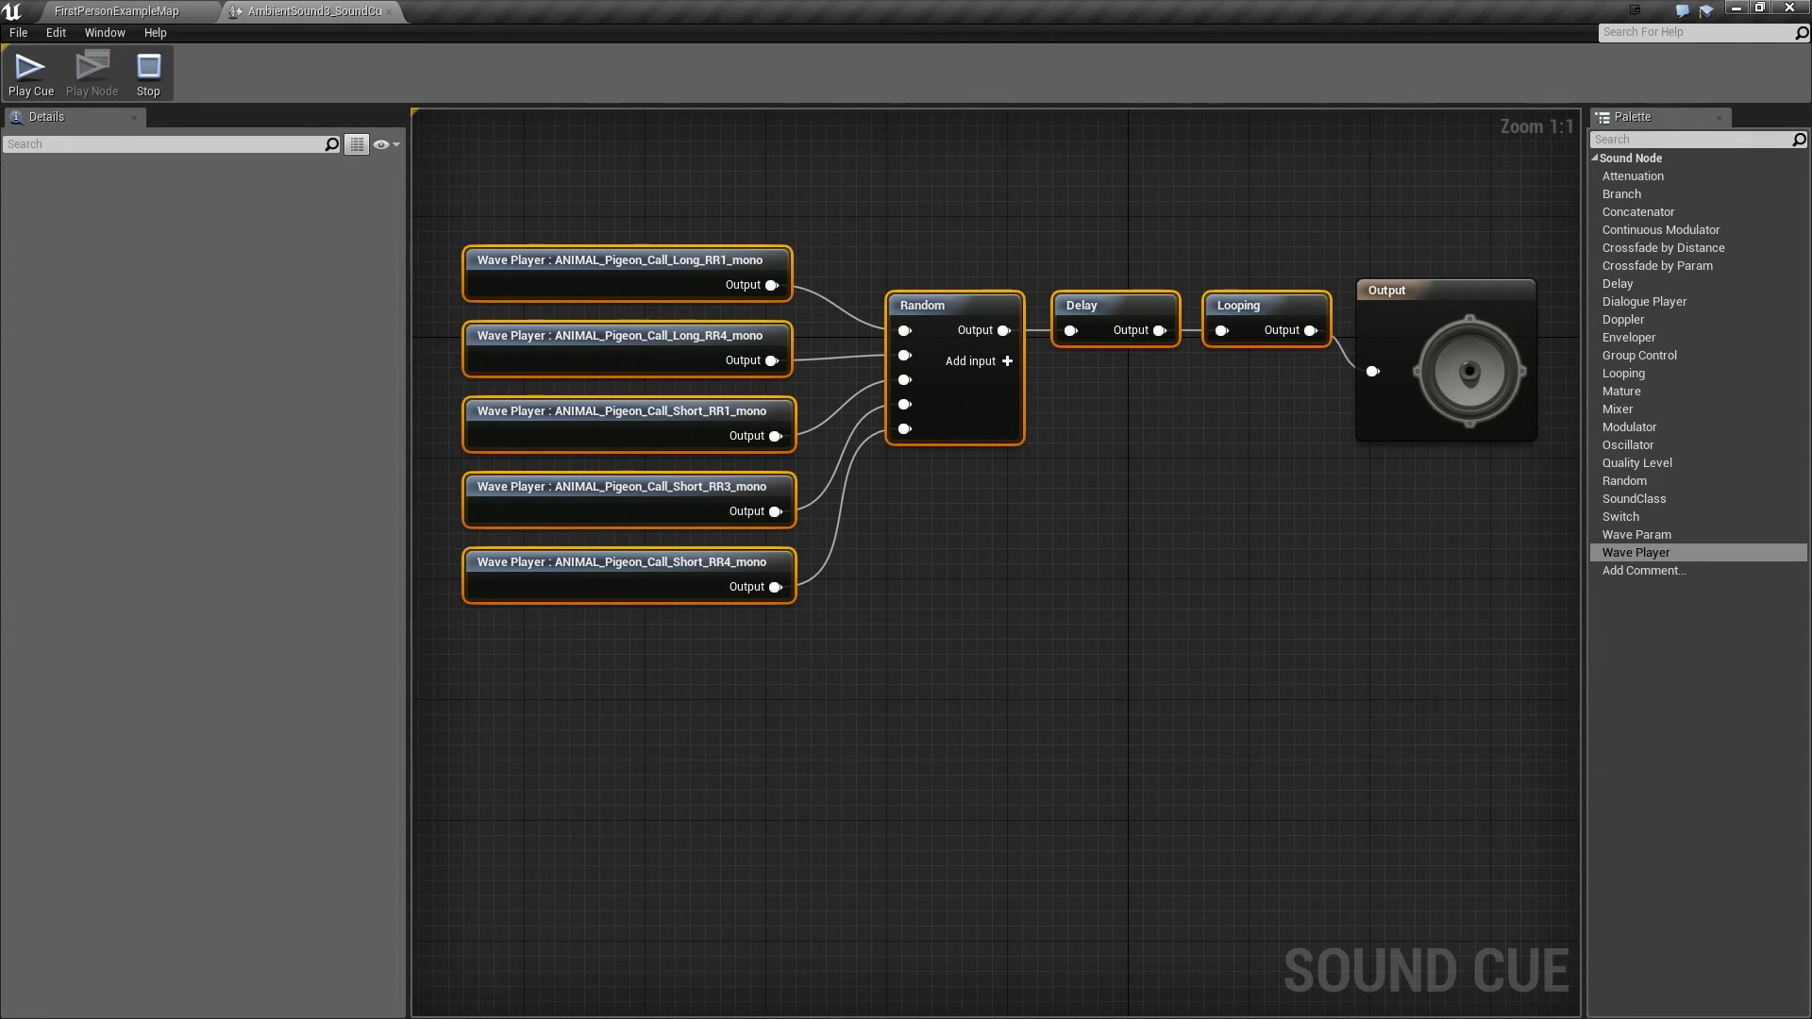
right_click(1257, 330)
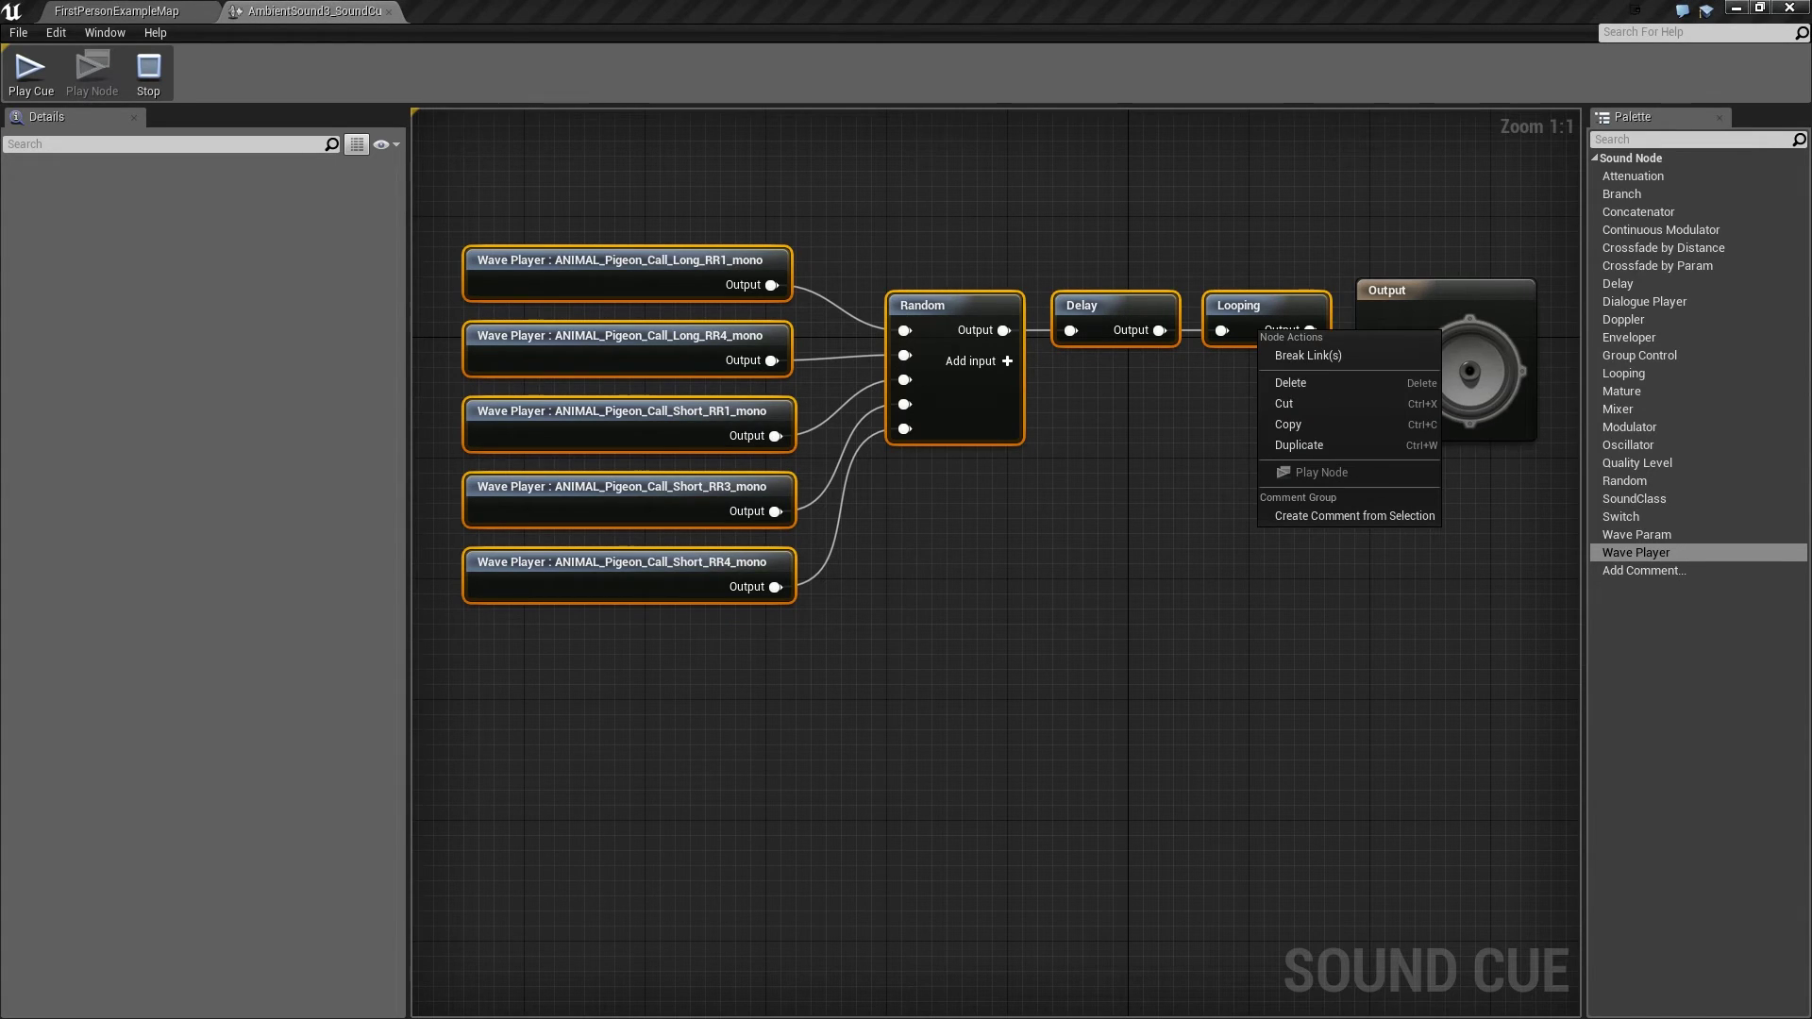
click(1300, 444)
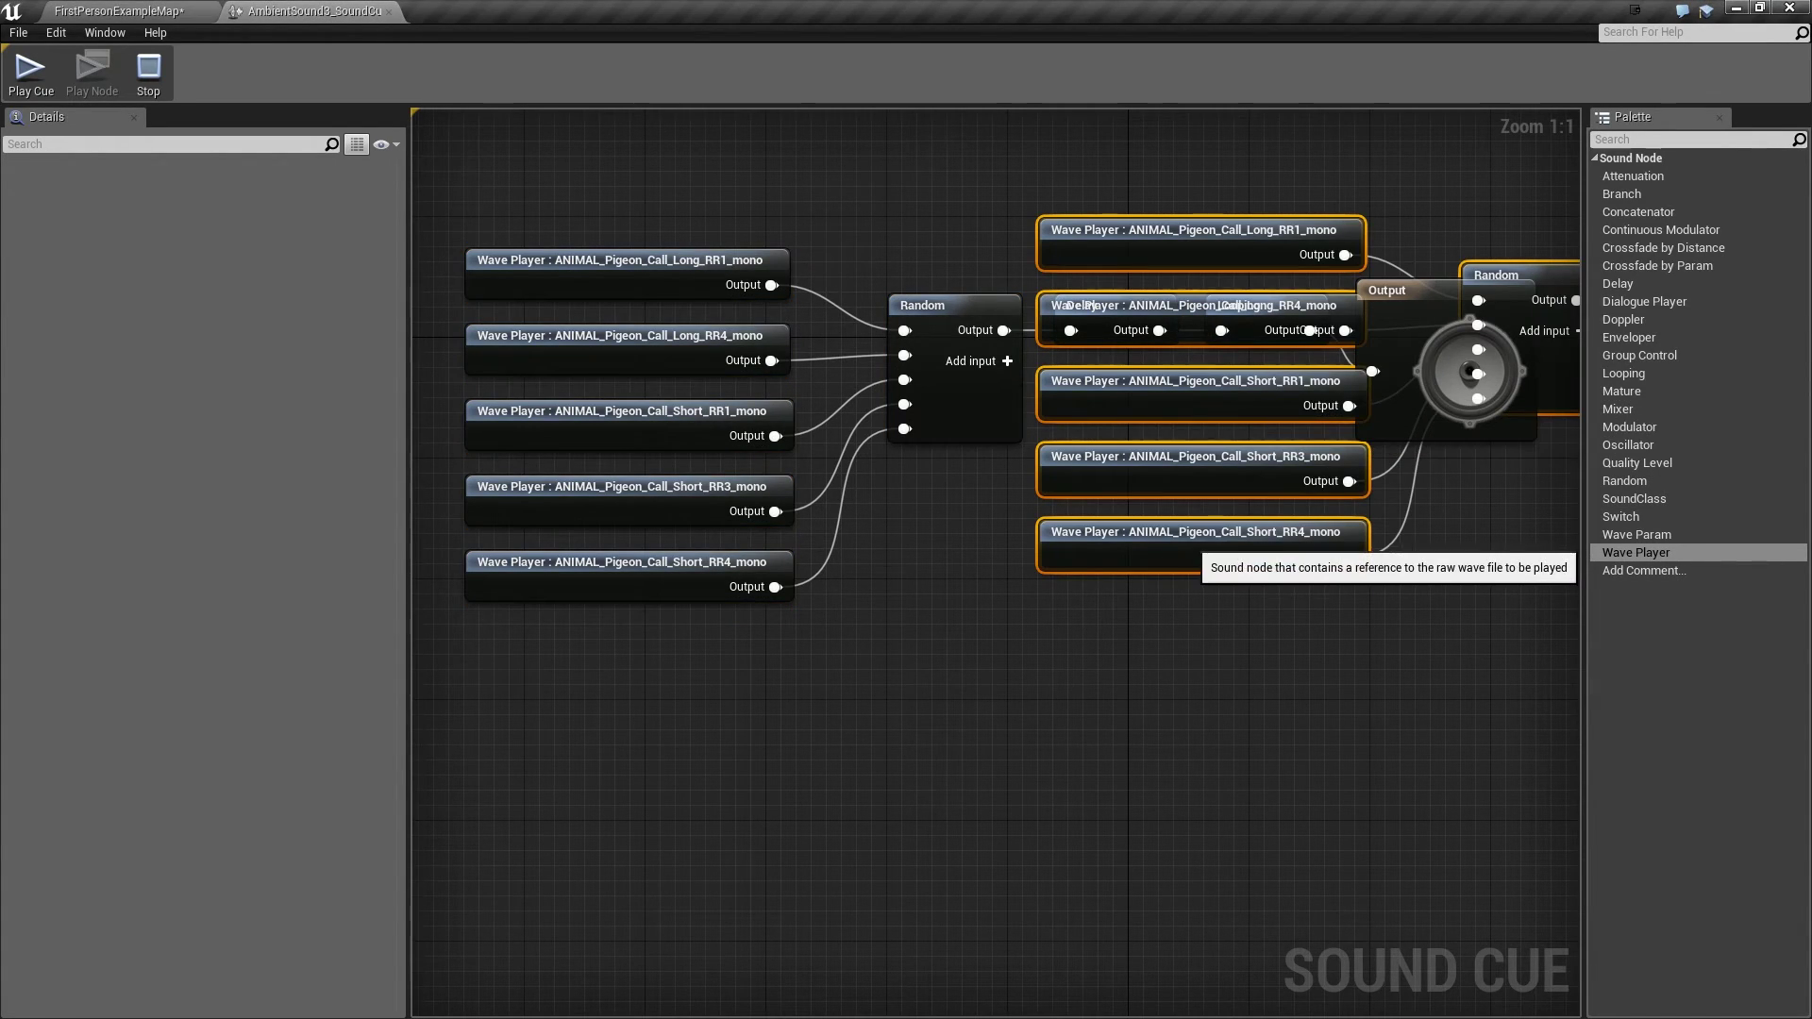
drag(1191, 548, 616, 970)
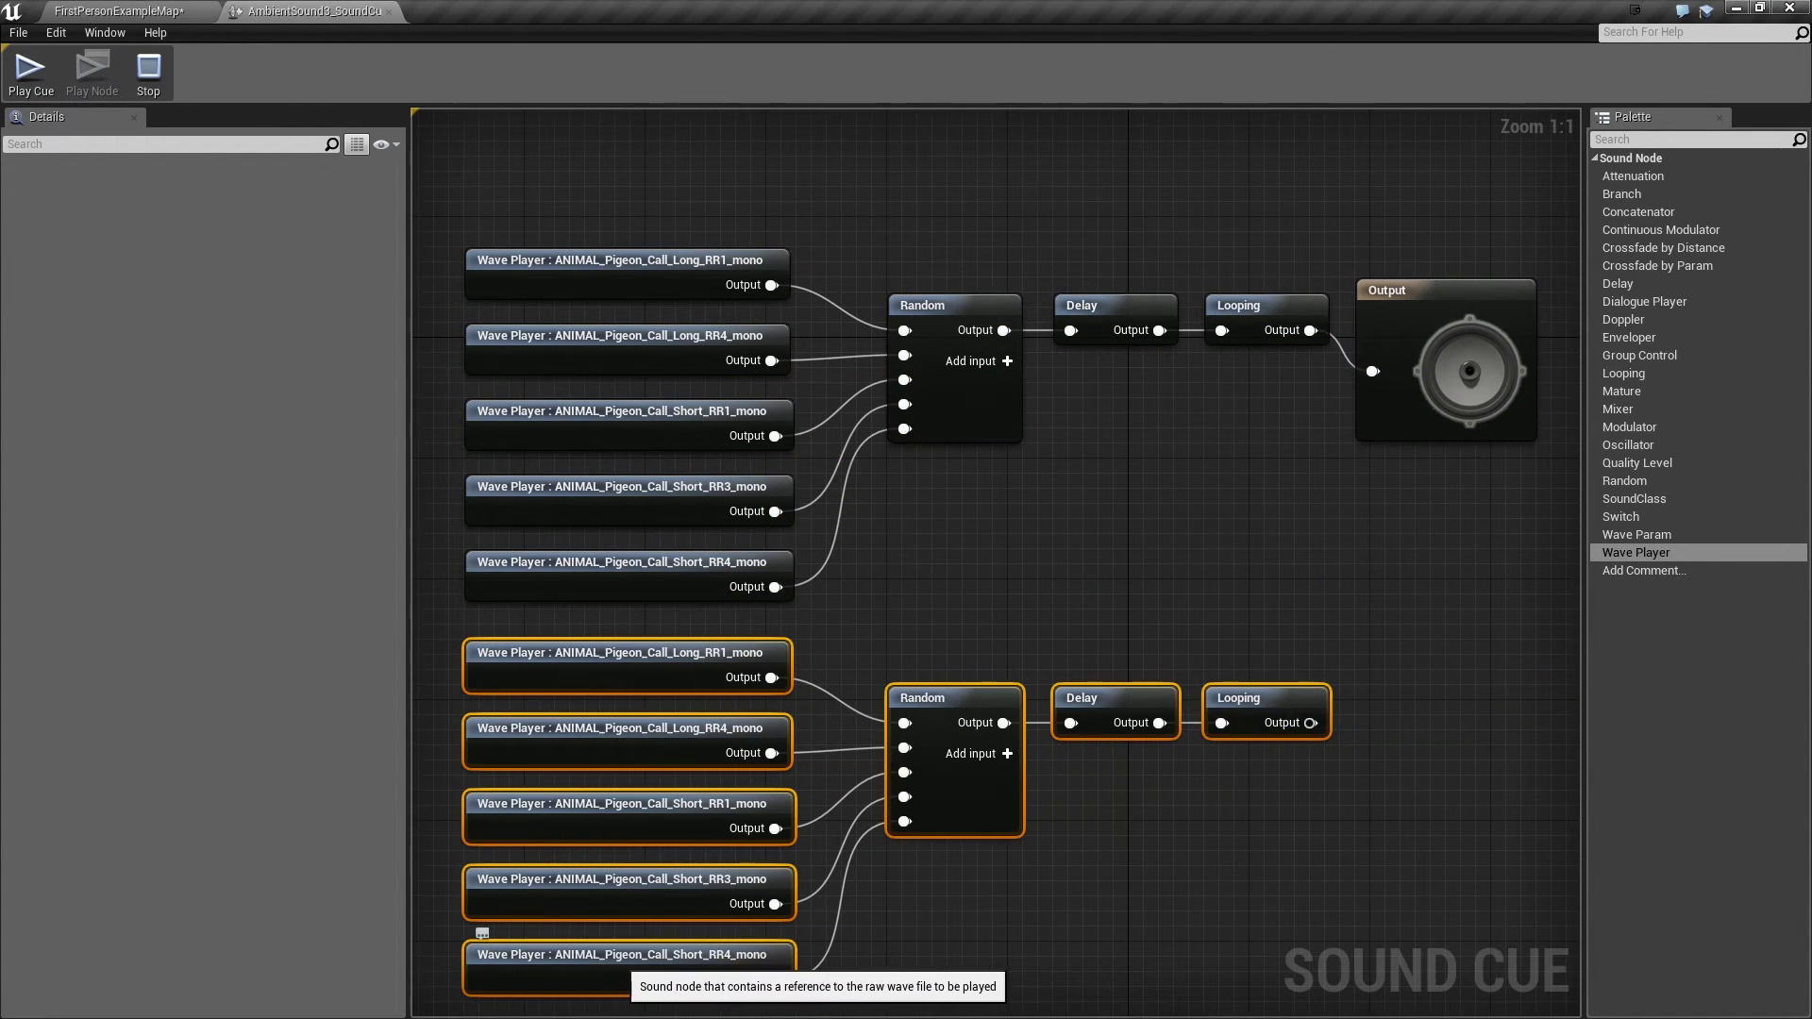
click(1191, 604)
- Add a Mixer node before the Output, feed both Looping nodes into it and connect it to the Output
right_drag(1314, 588, 1154, 569)
drag(1279, 293, 1458, 424)
drag(1618, 409, 1231, 426)
drag(1151, 312, 1246, 458)
drag(1151, 704, 1243, 483)
drag(1348, 460, 1394, 488)
drag(1314, 430, 1296, 464)
- Set the duplicated Delay node's minimum delay to 0.5 seconds and its maximum delay to 3.0 seconds
right_drag(1313, 639, 1479, 520)
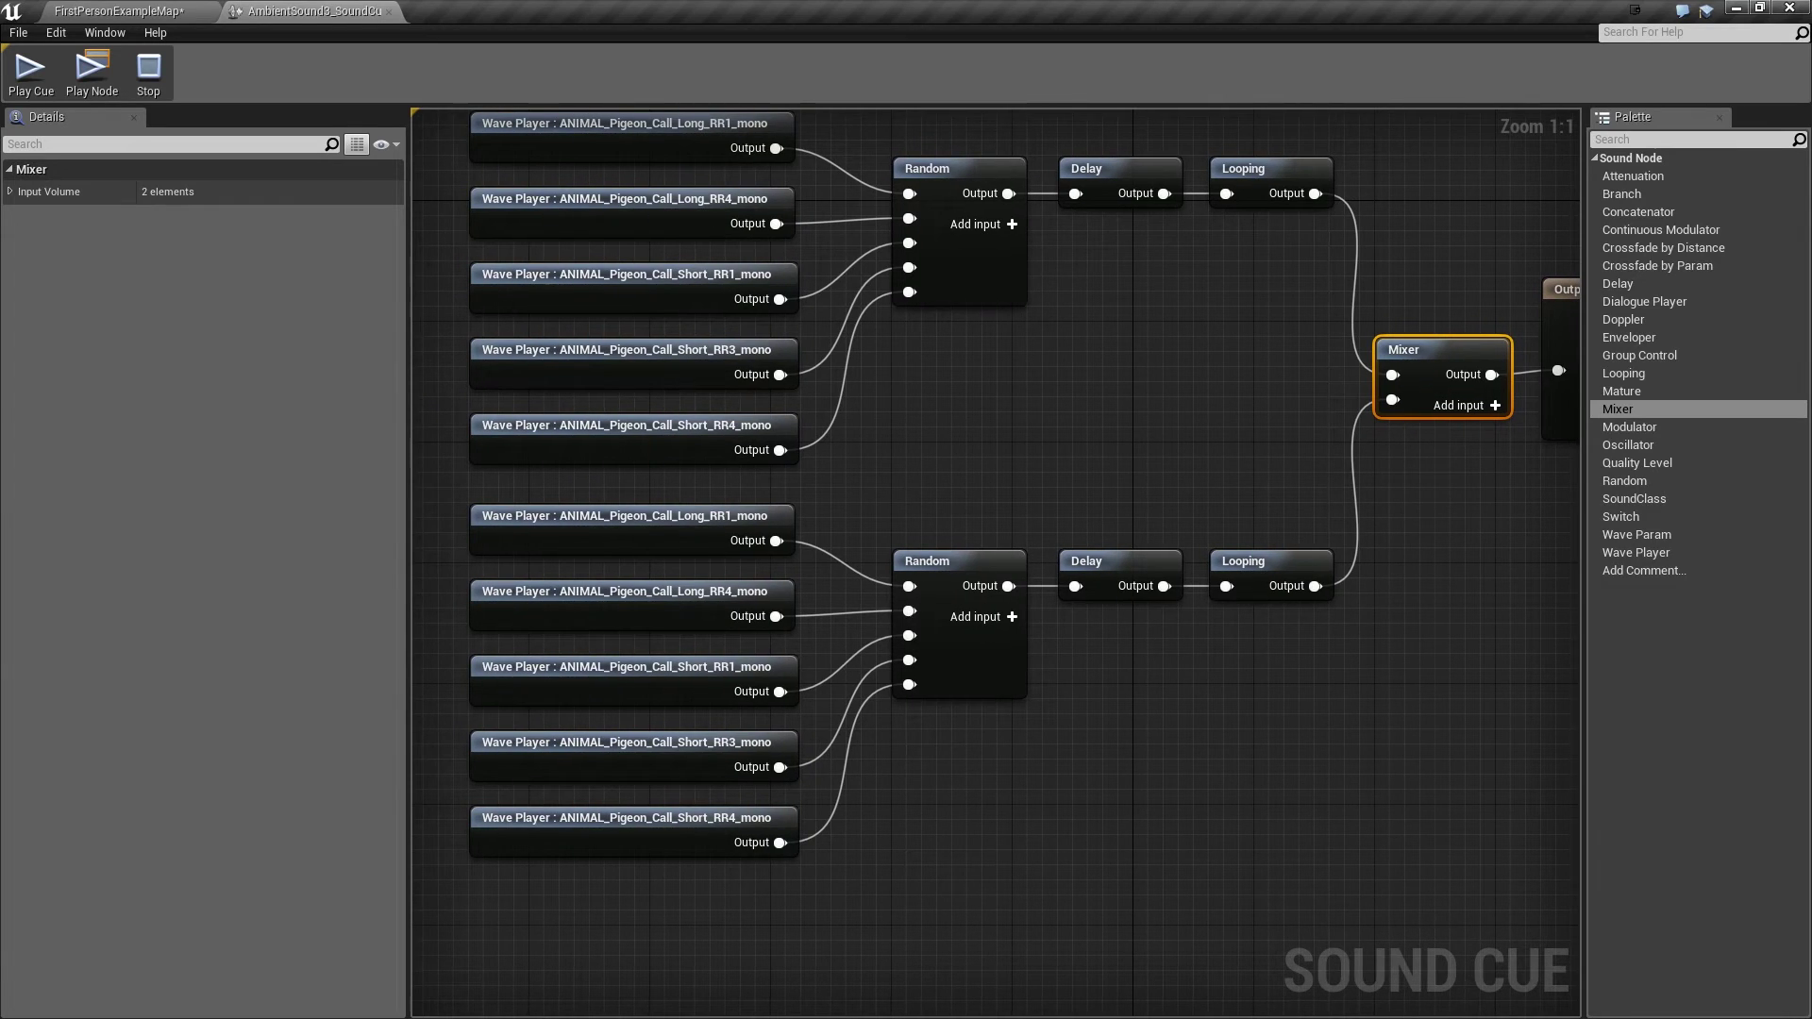
click(1128, 572)
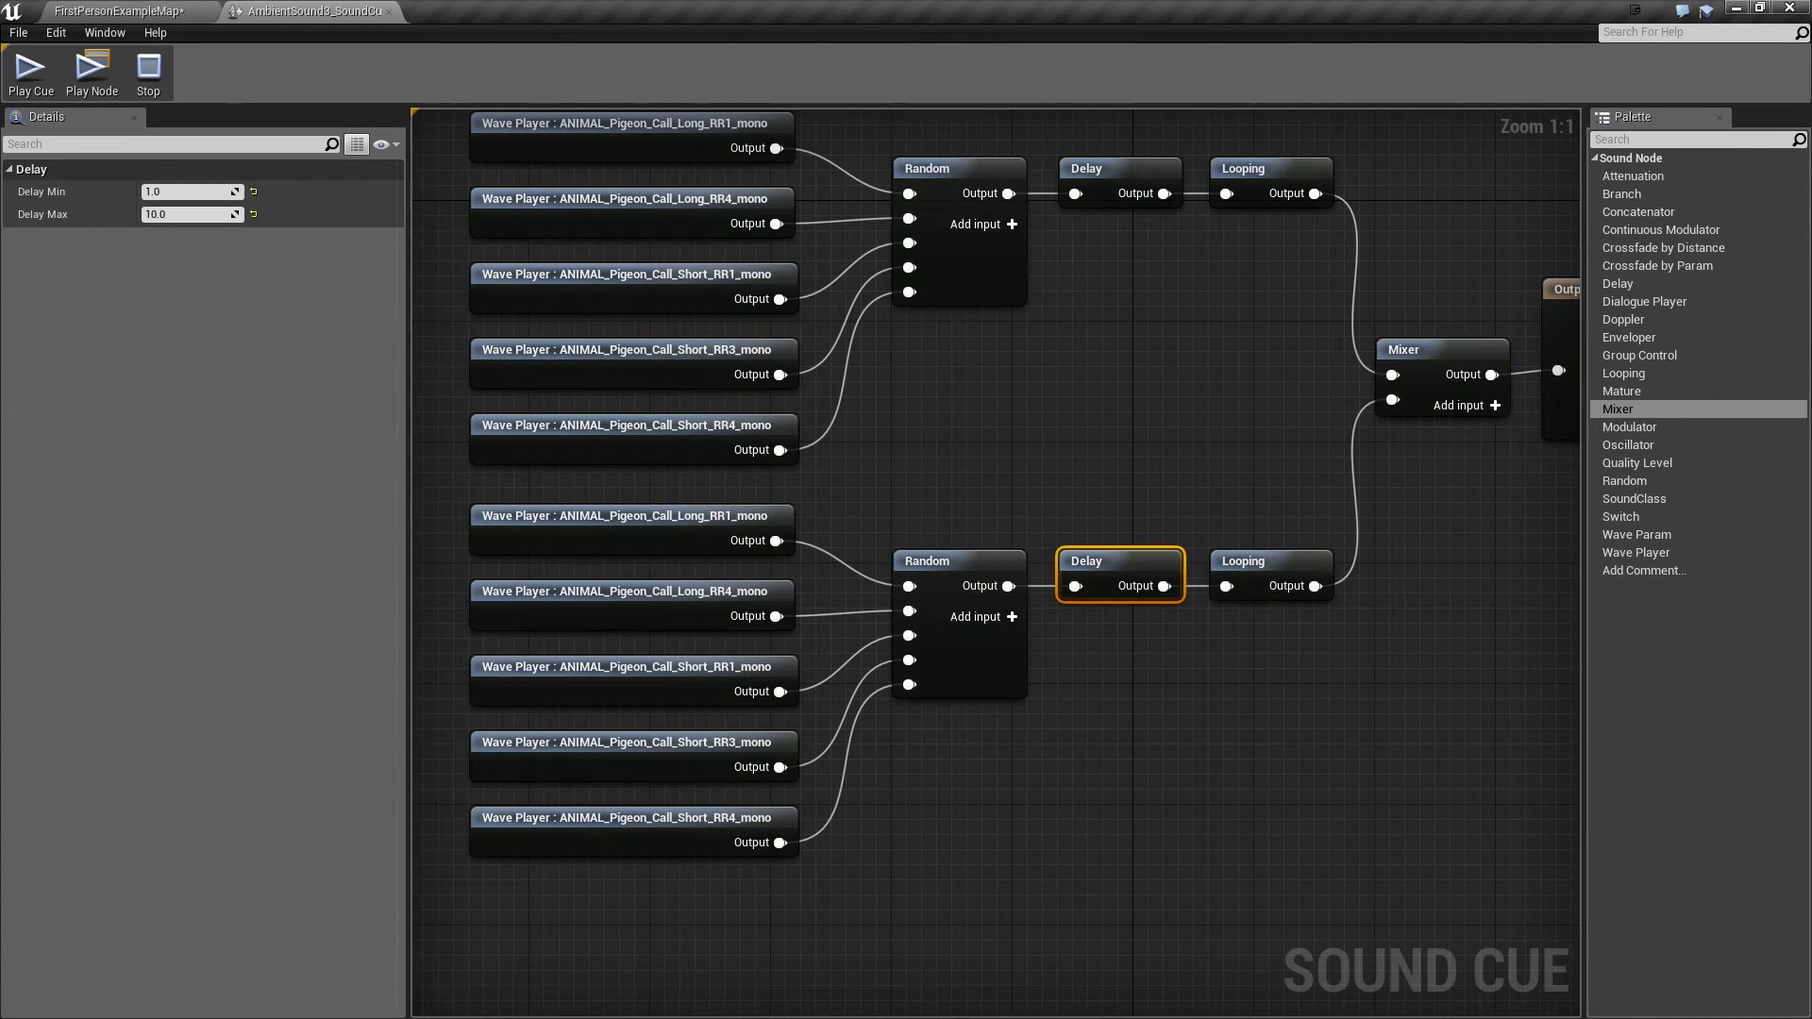
drag(183, 193, 170, 193)
click(170, 192)
key(BackSpace)
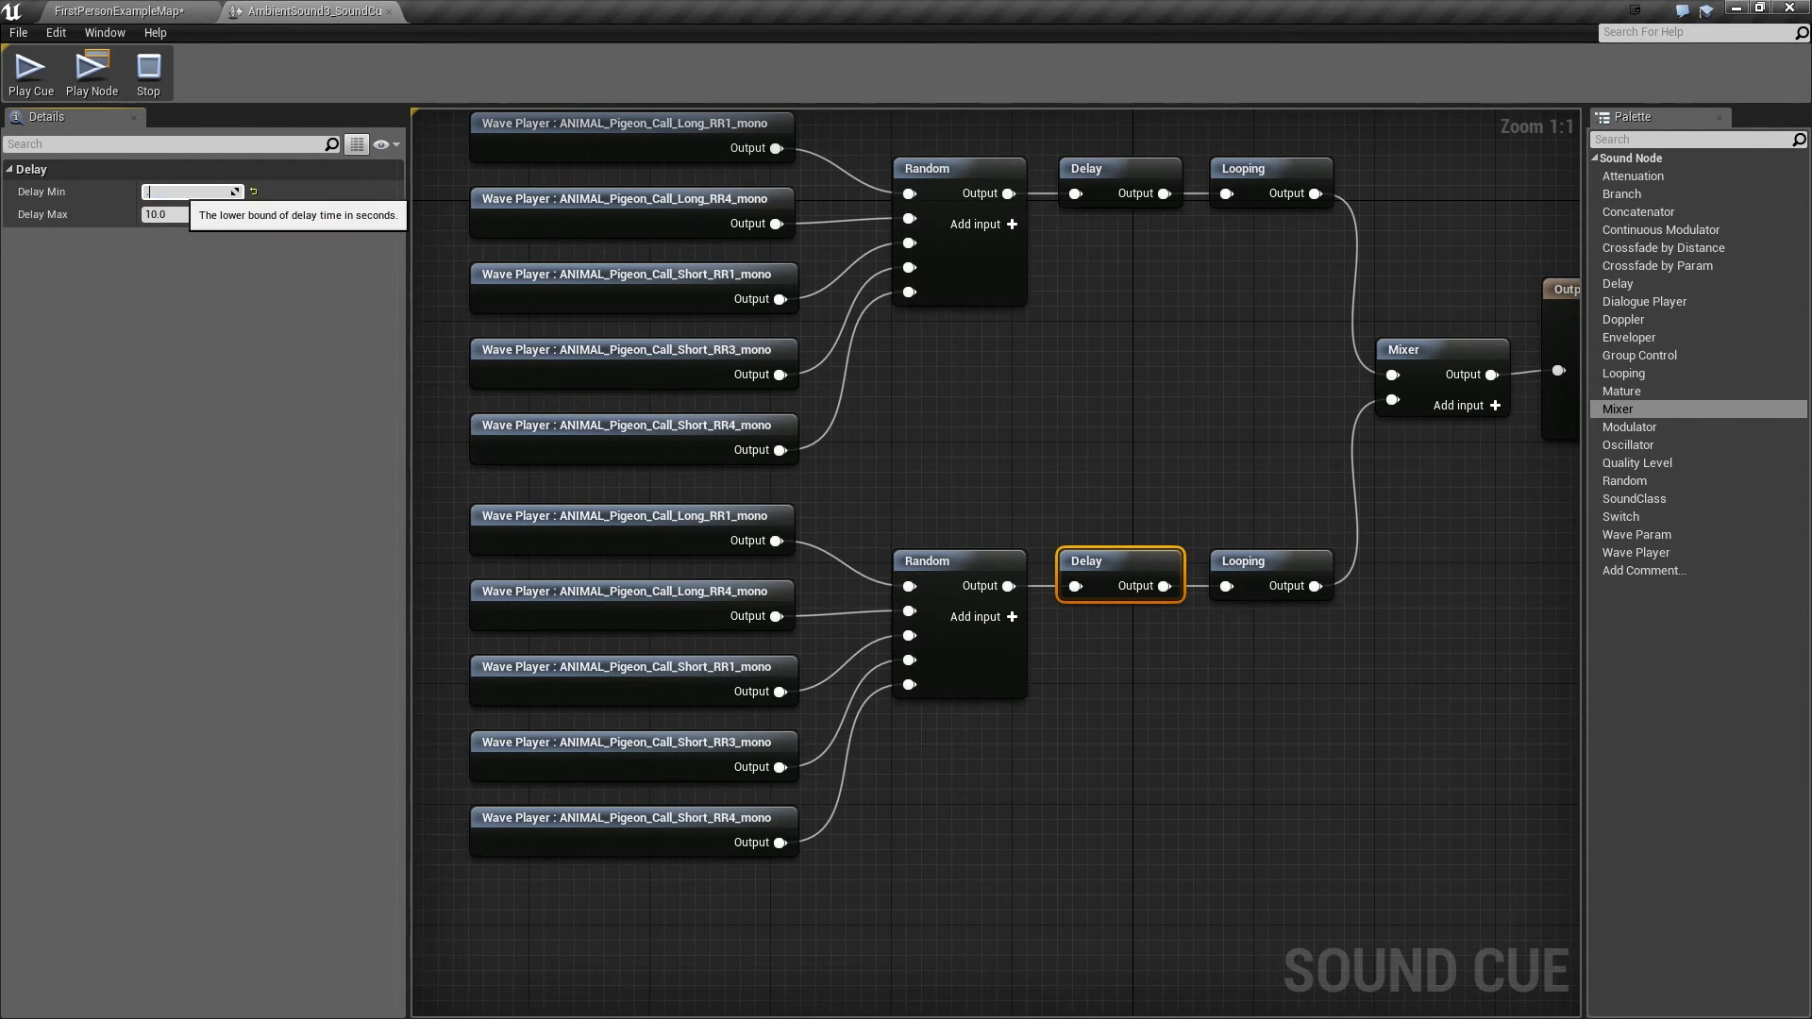
key(Tab)
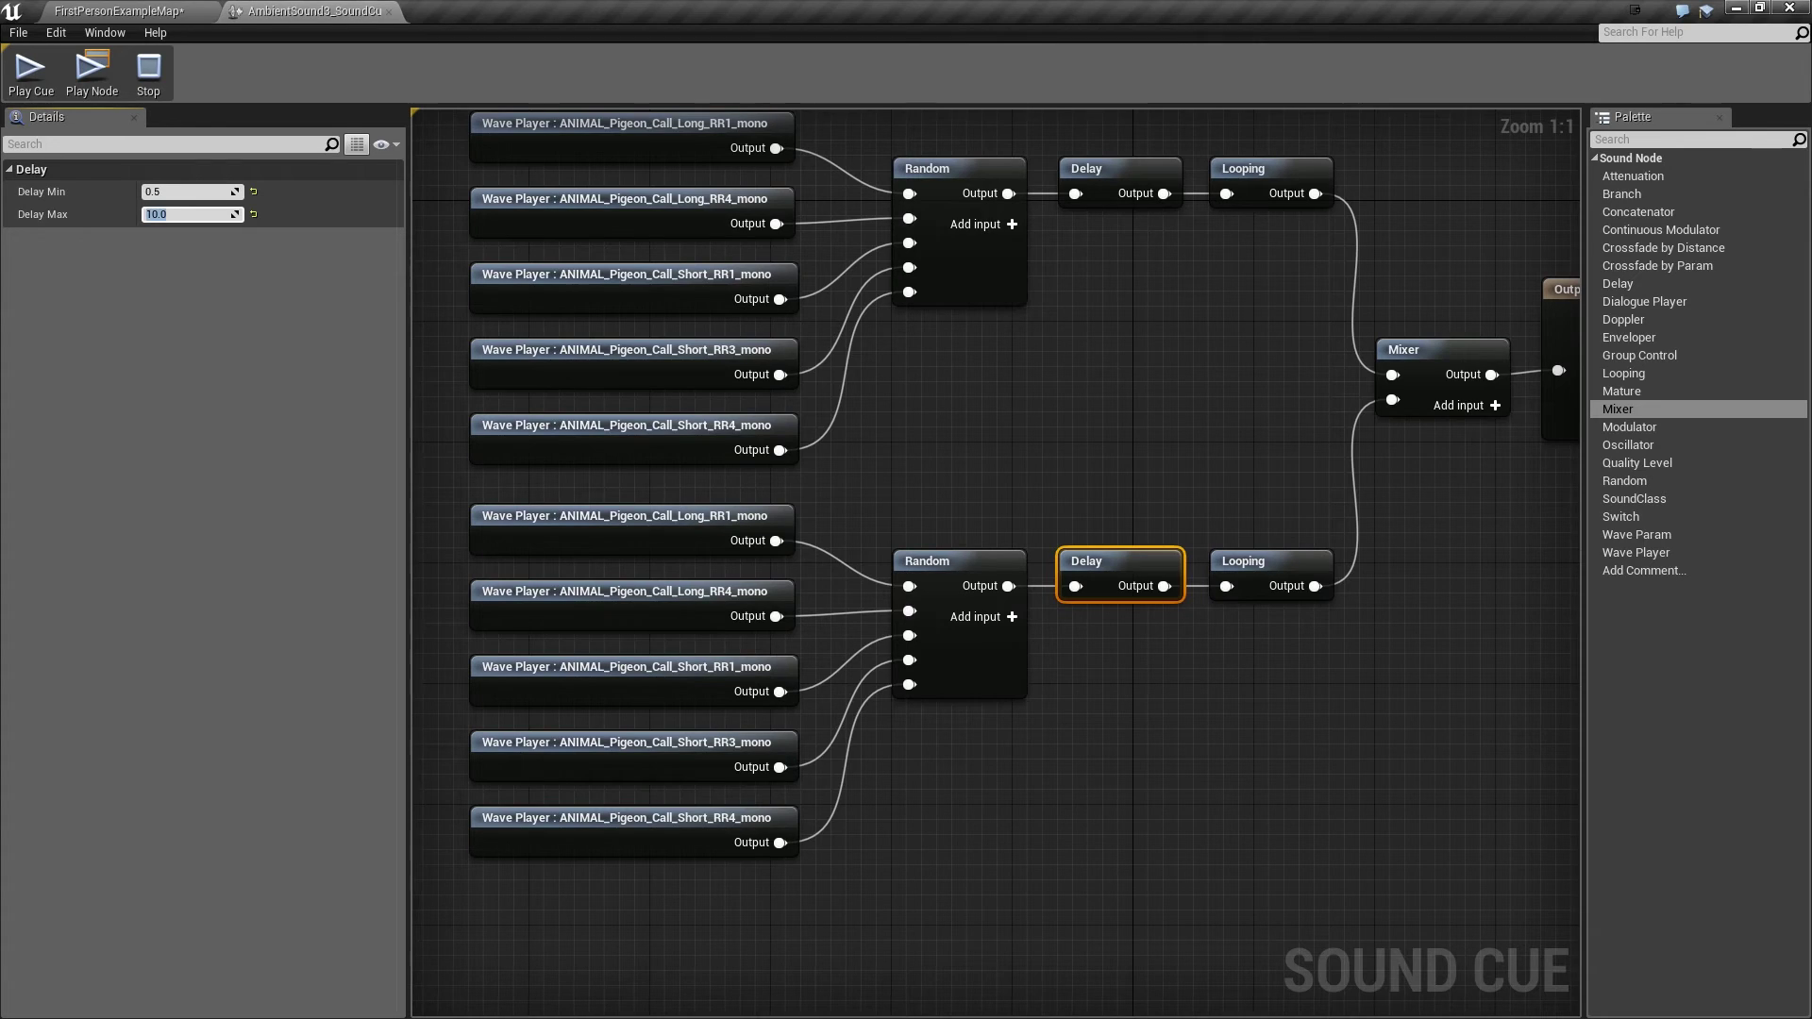
text(3.0)
key(Return)
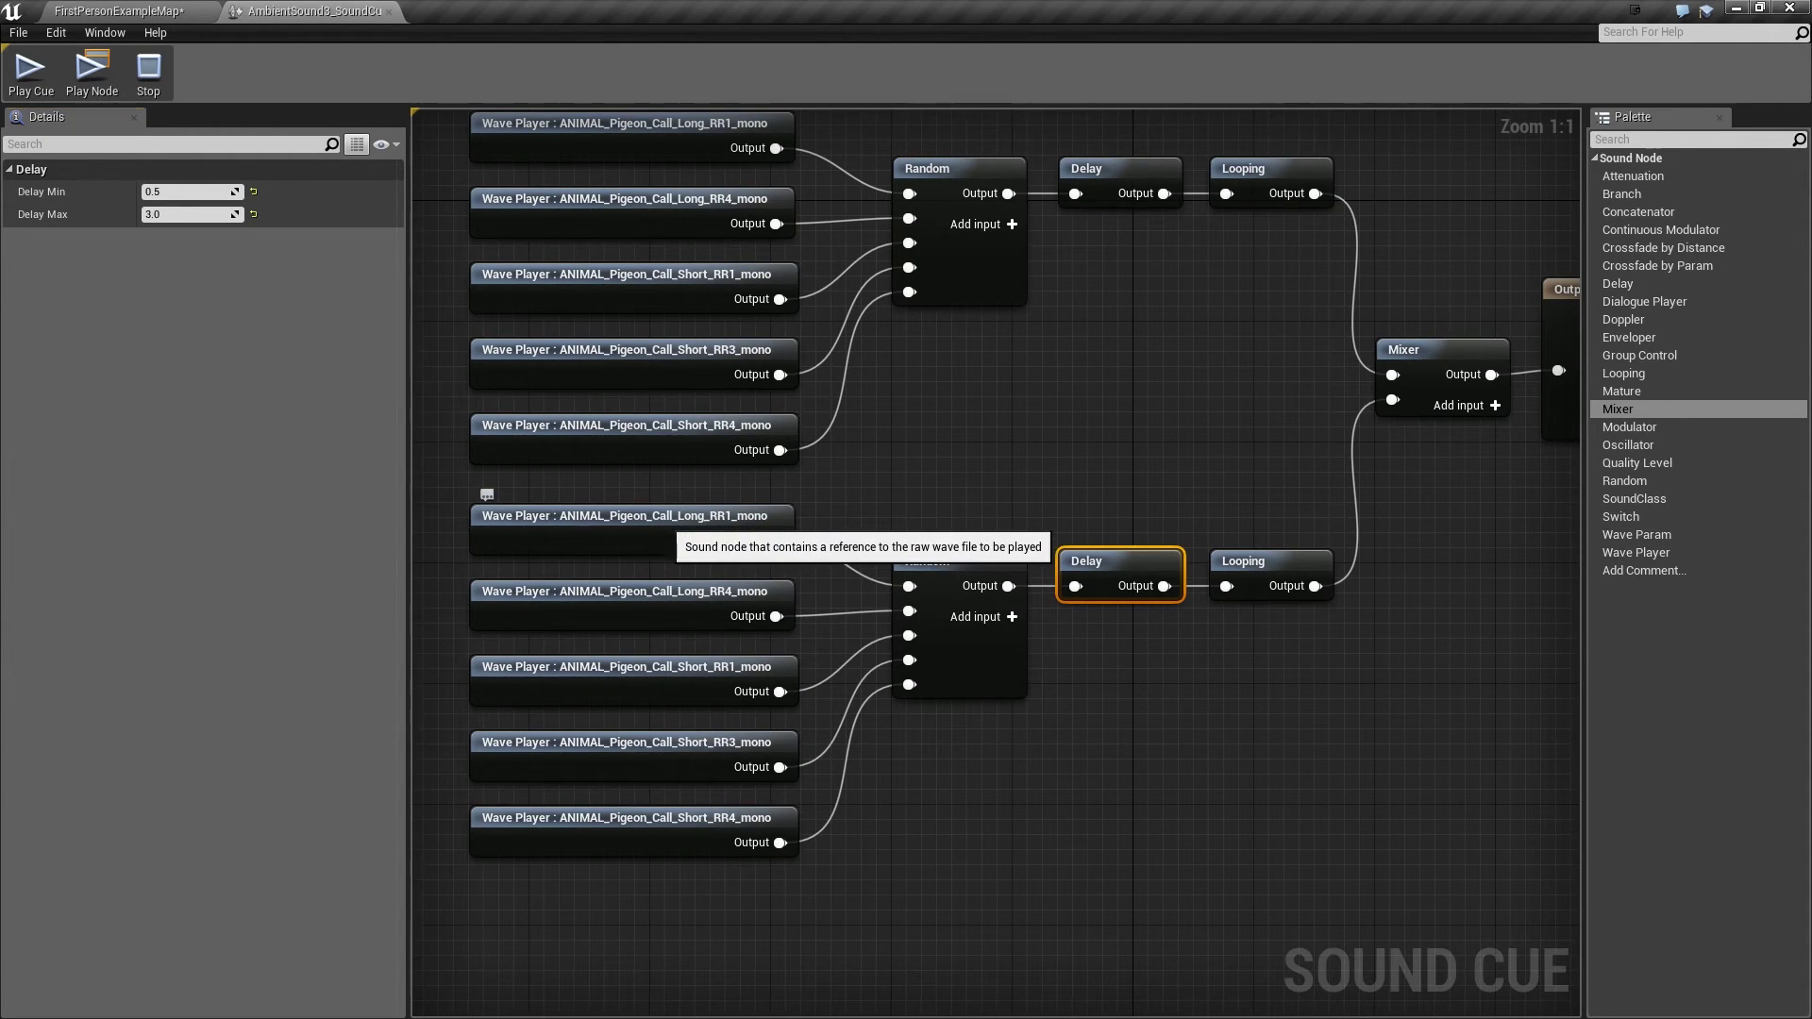
- Change the first duplicated Wave Player's sound wave to INSECT_Cricket_RR1_mono
click(670, 534)
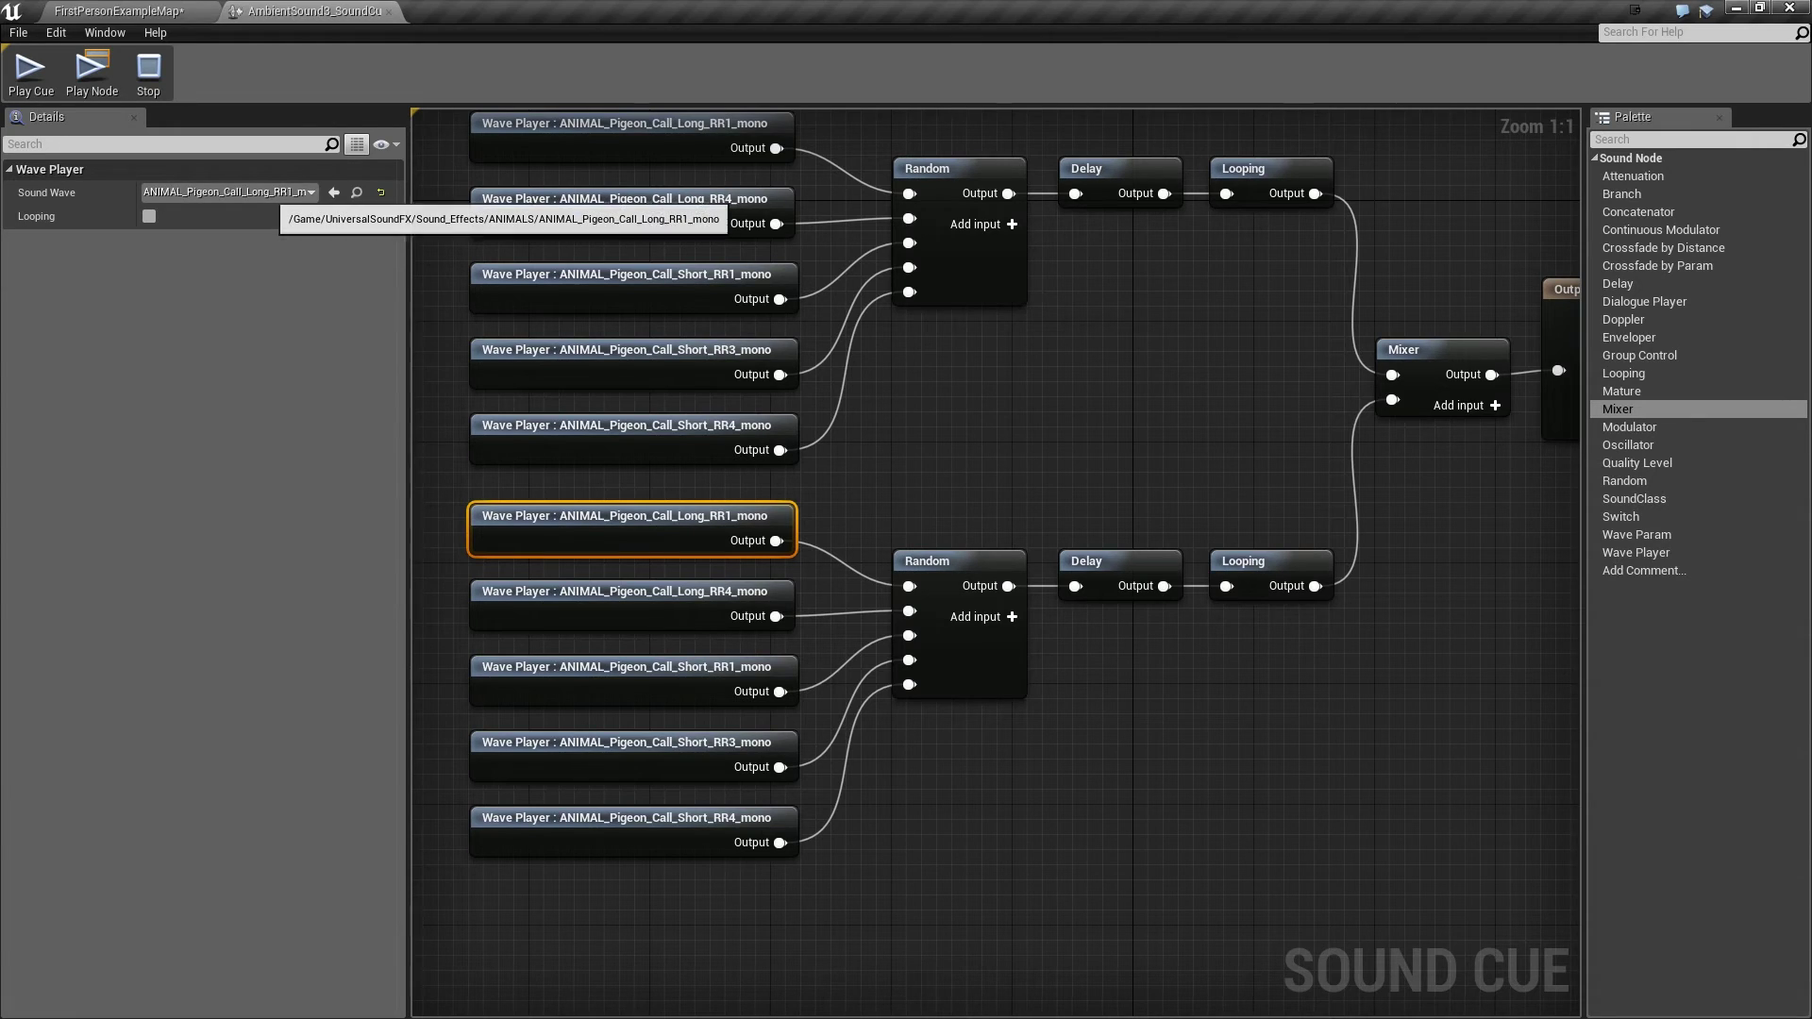
click(226, 192)
text(cricket)
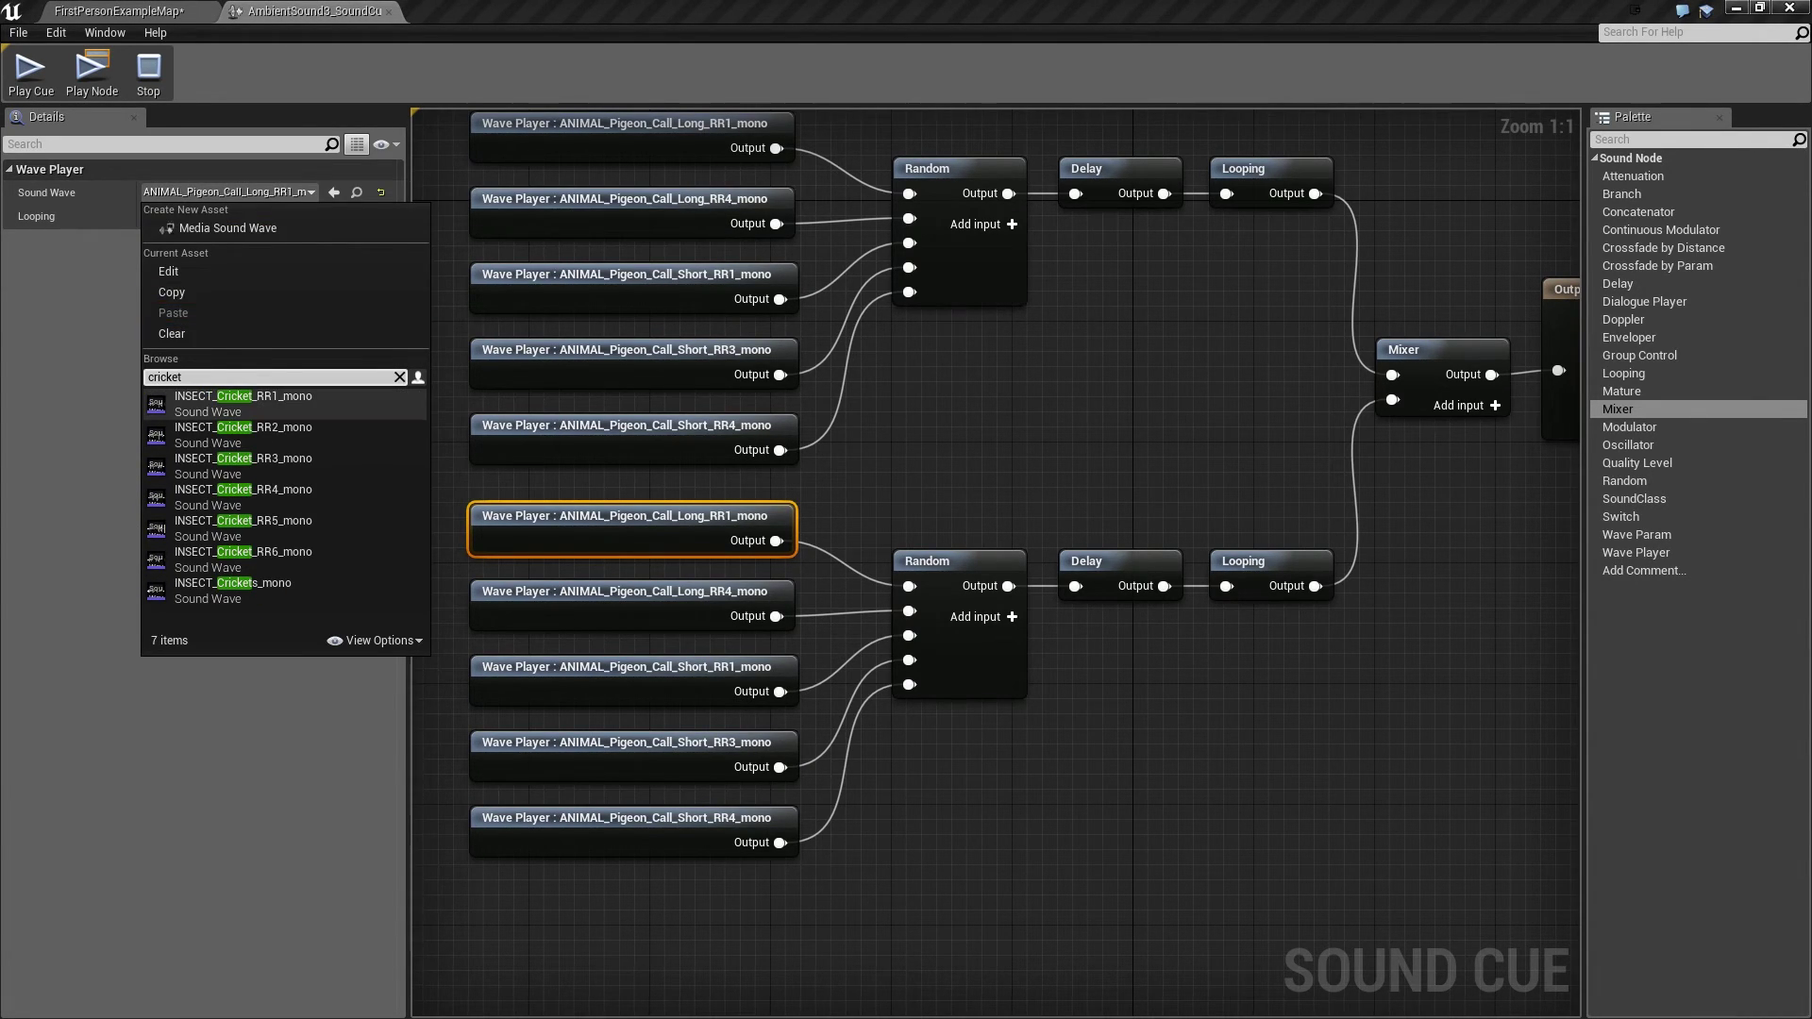
key(Return)
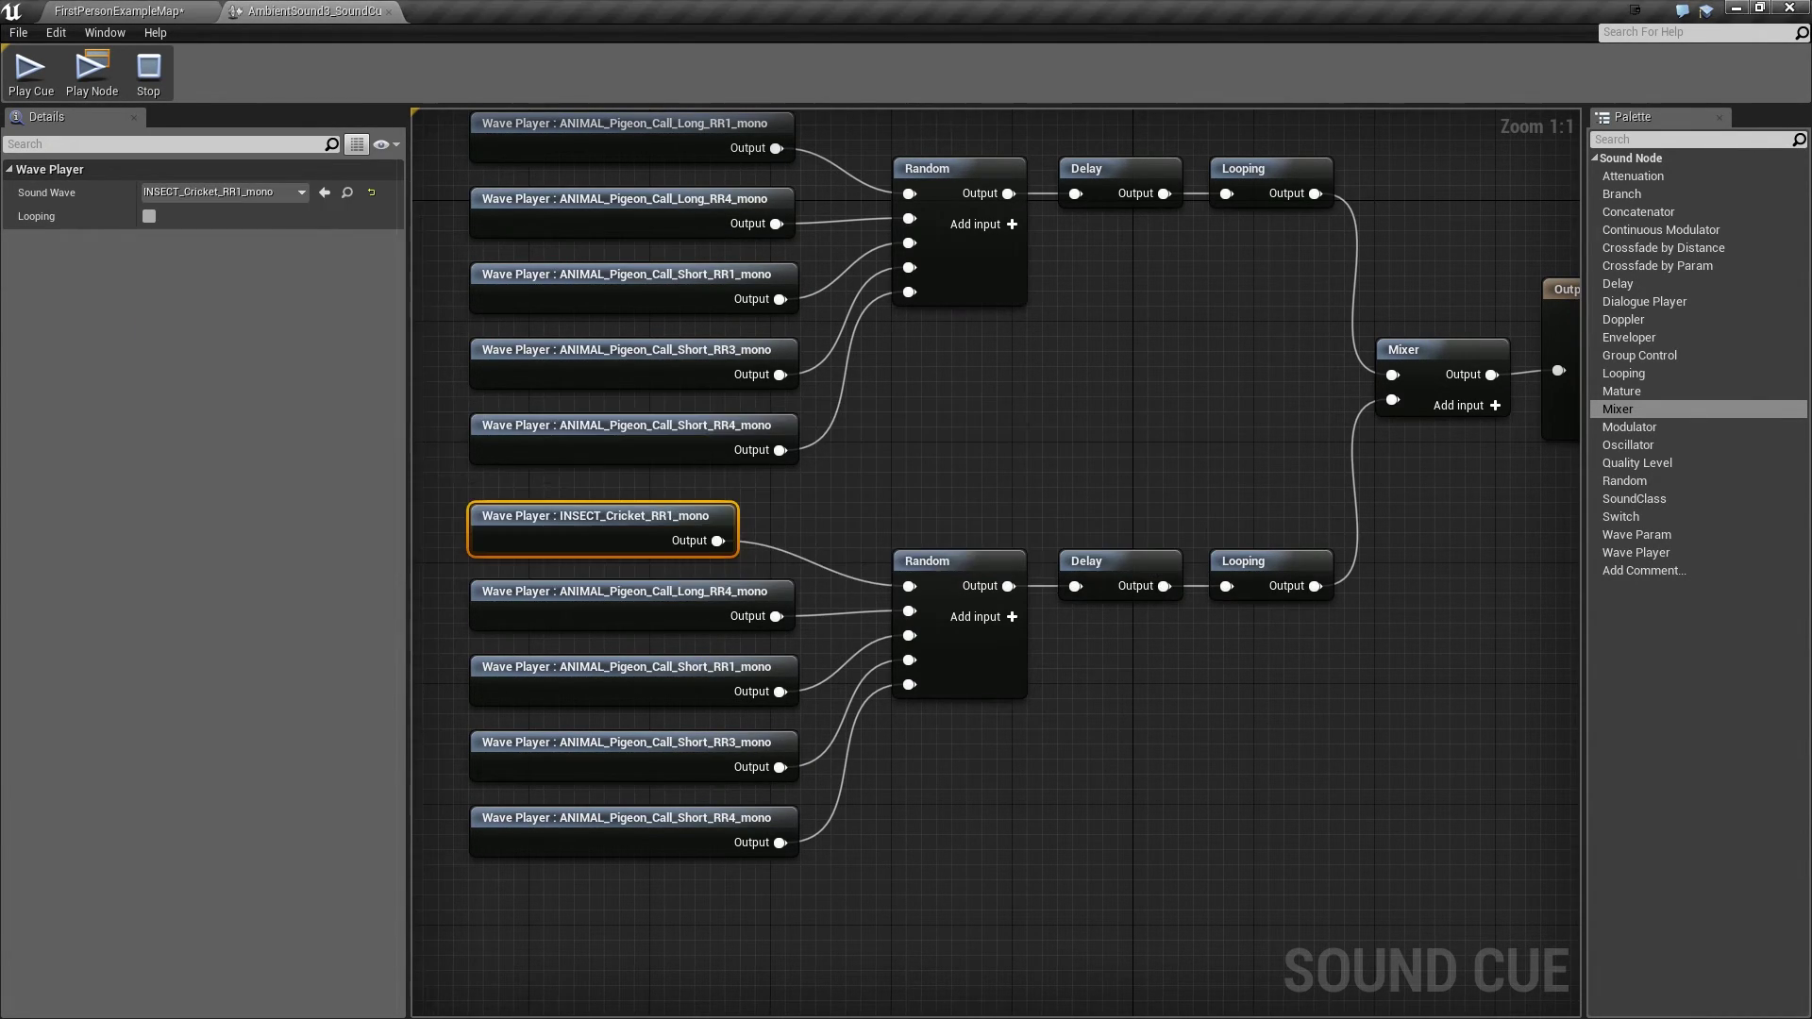
- Change the second duplicated Wave Player's sound wave to INSECT_Cricket_RR2_mono
click(567, 602)
click(227, 191)
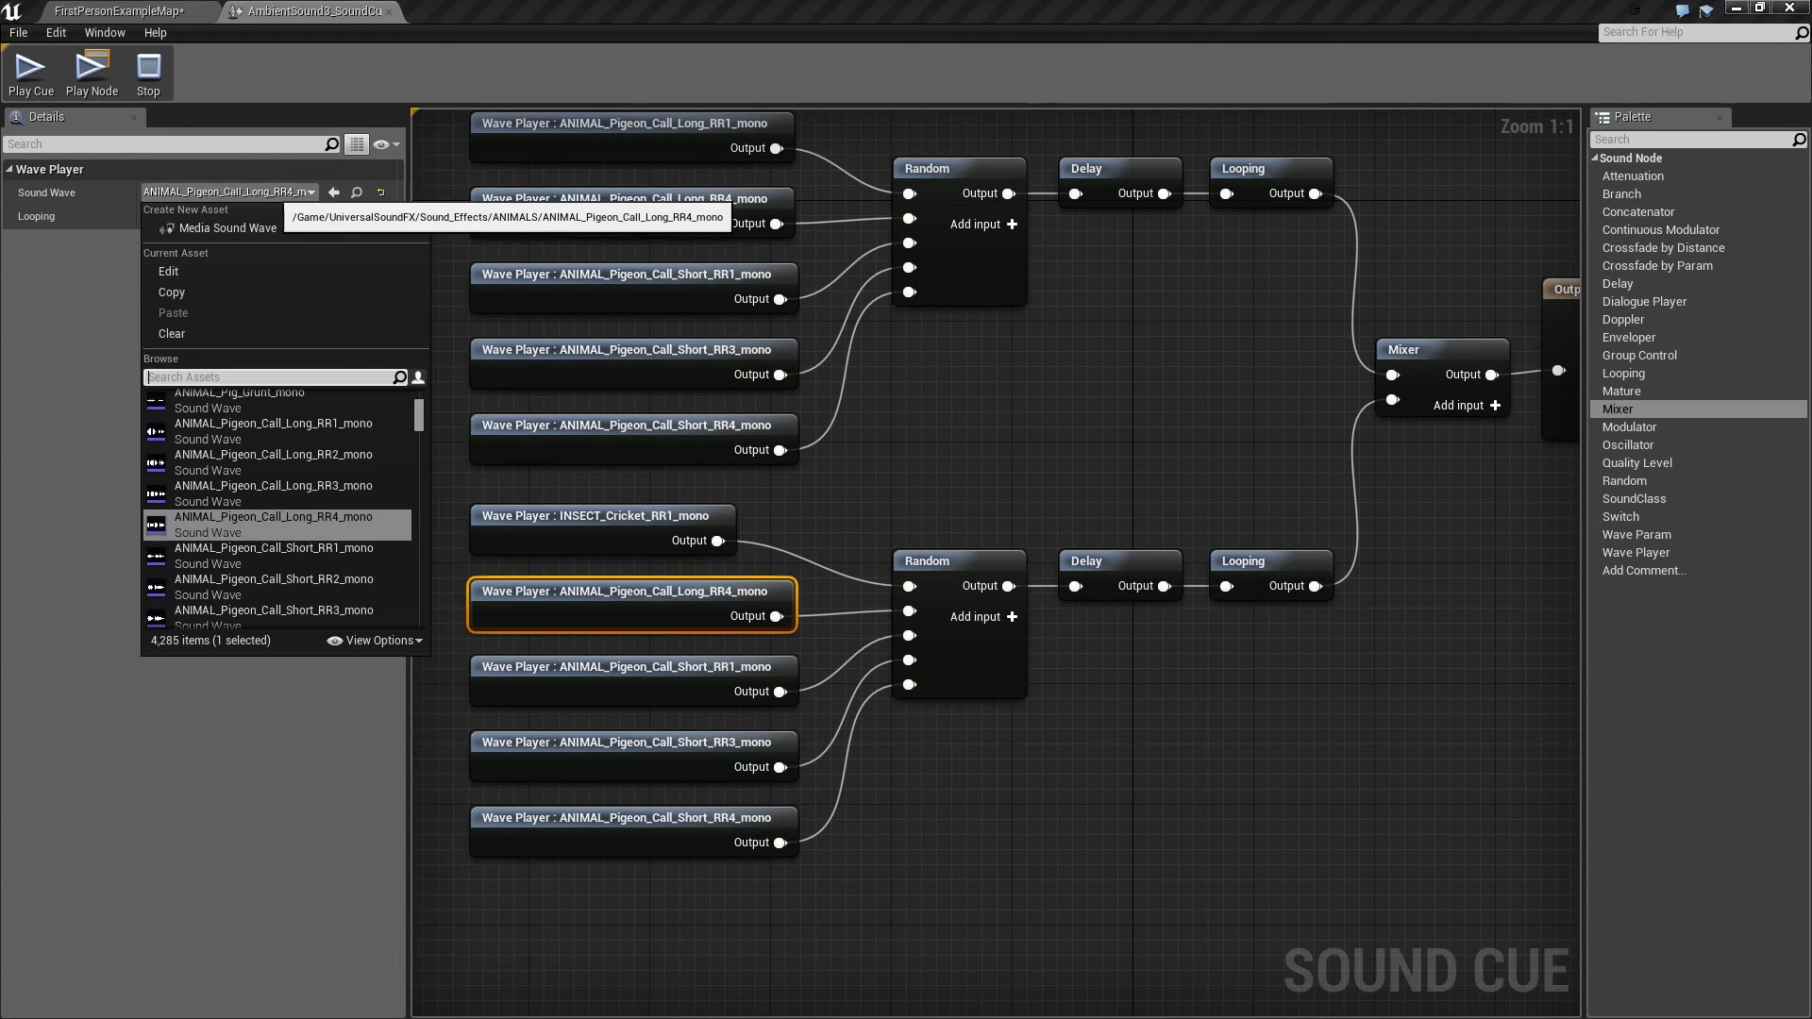
text(cricket)
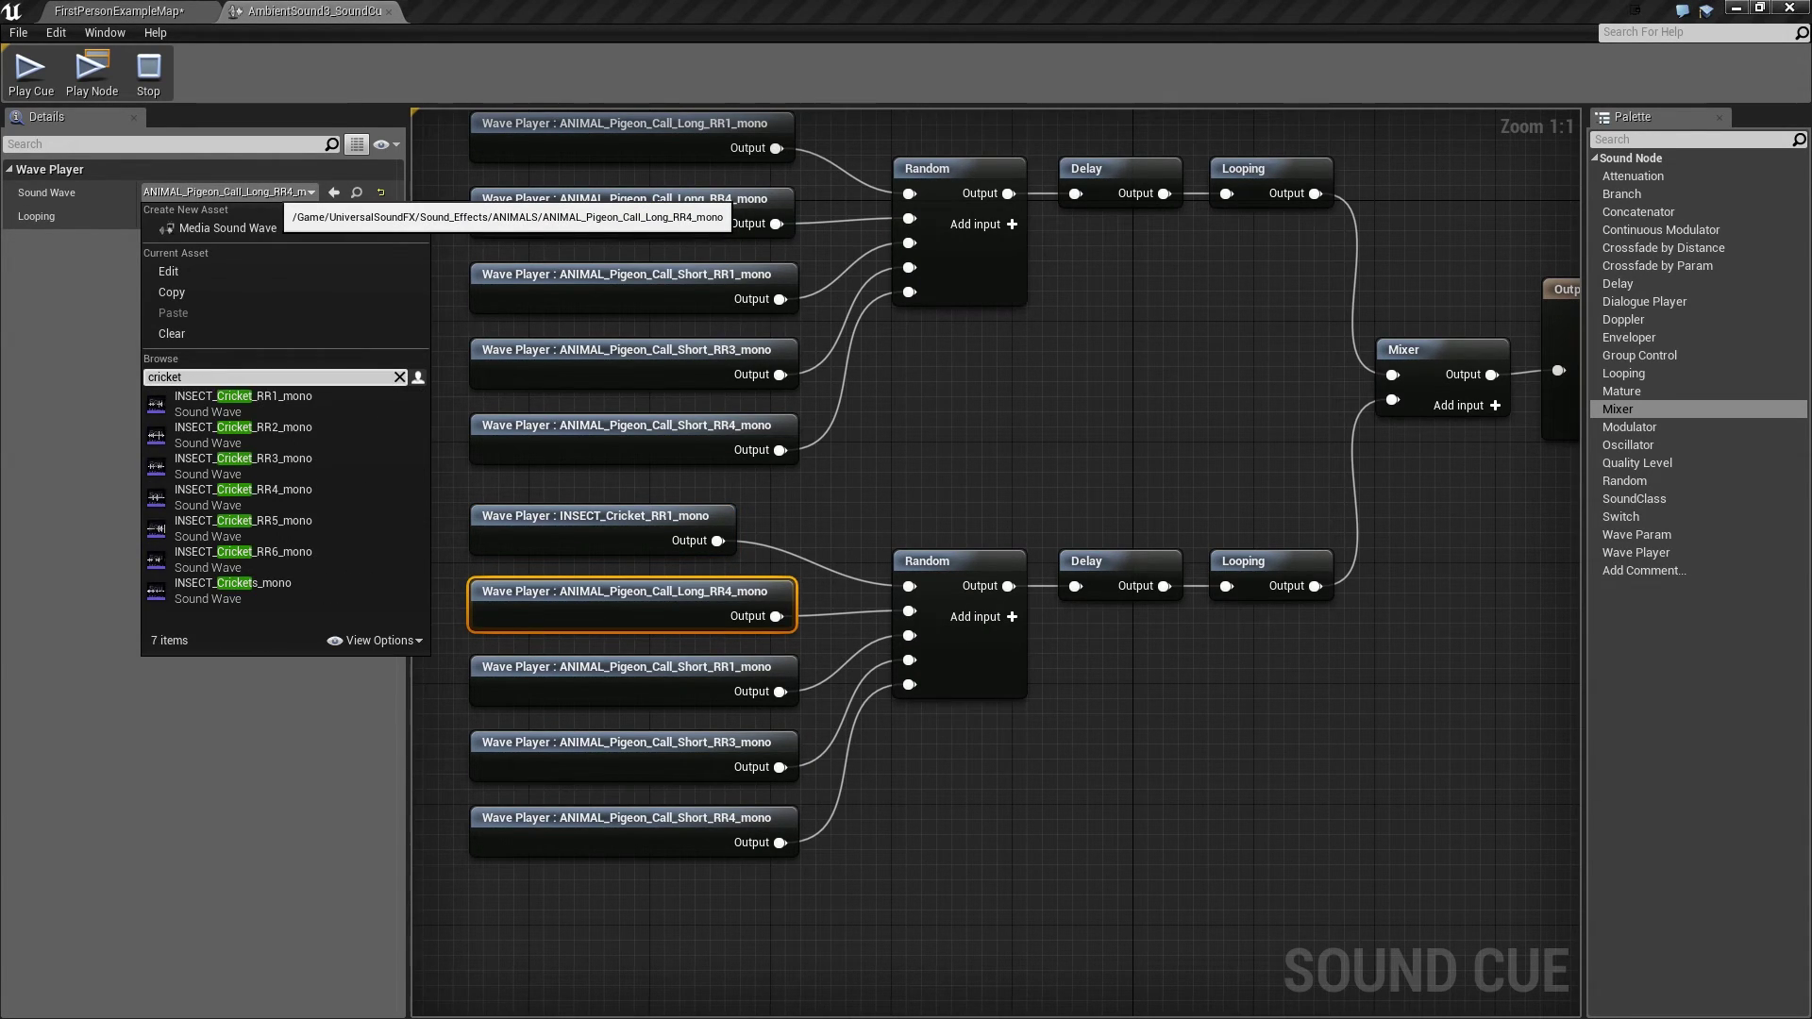
key(Down)
key(Down)
key(Return)
- Change the third duplicated Wave Player's sound wave to INSECT_Cricket_RR3_mono
click(491, 672)
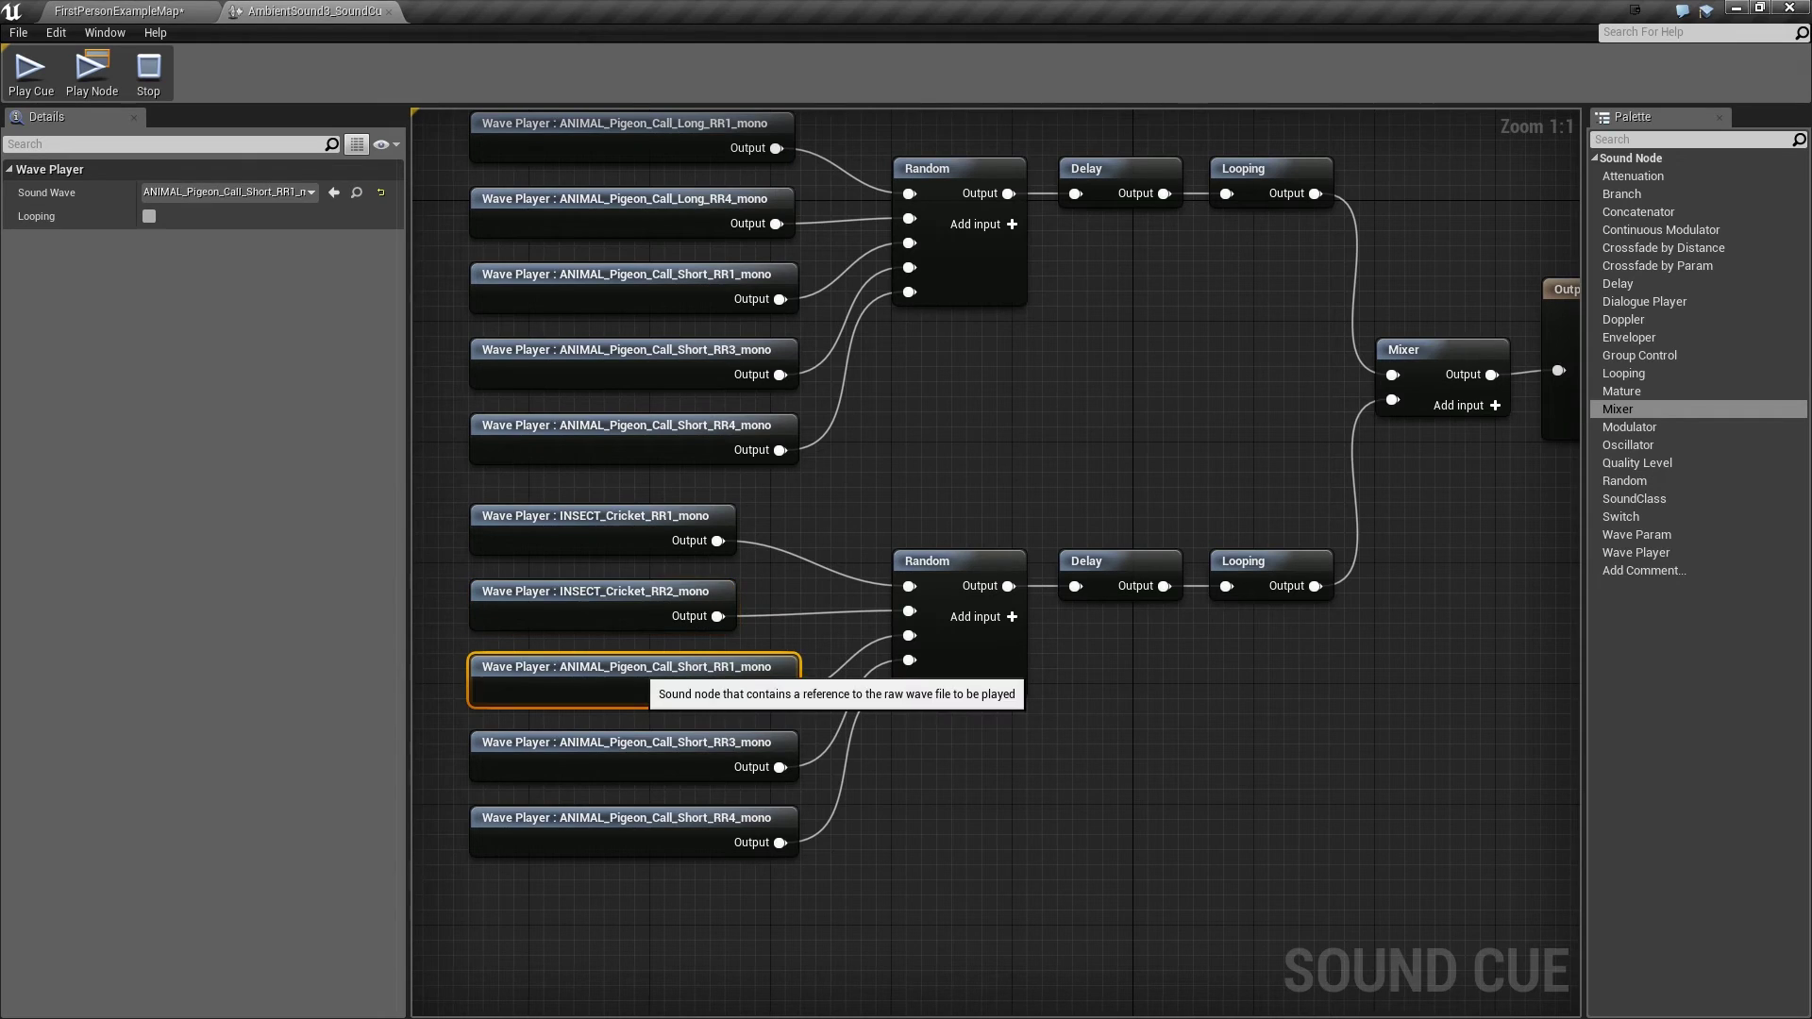
click(227, 192)
text(crick)
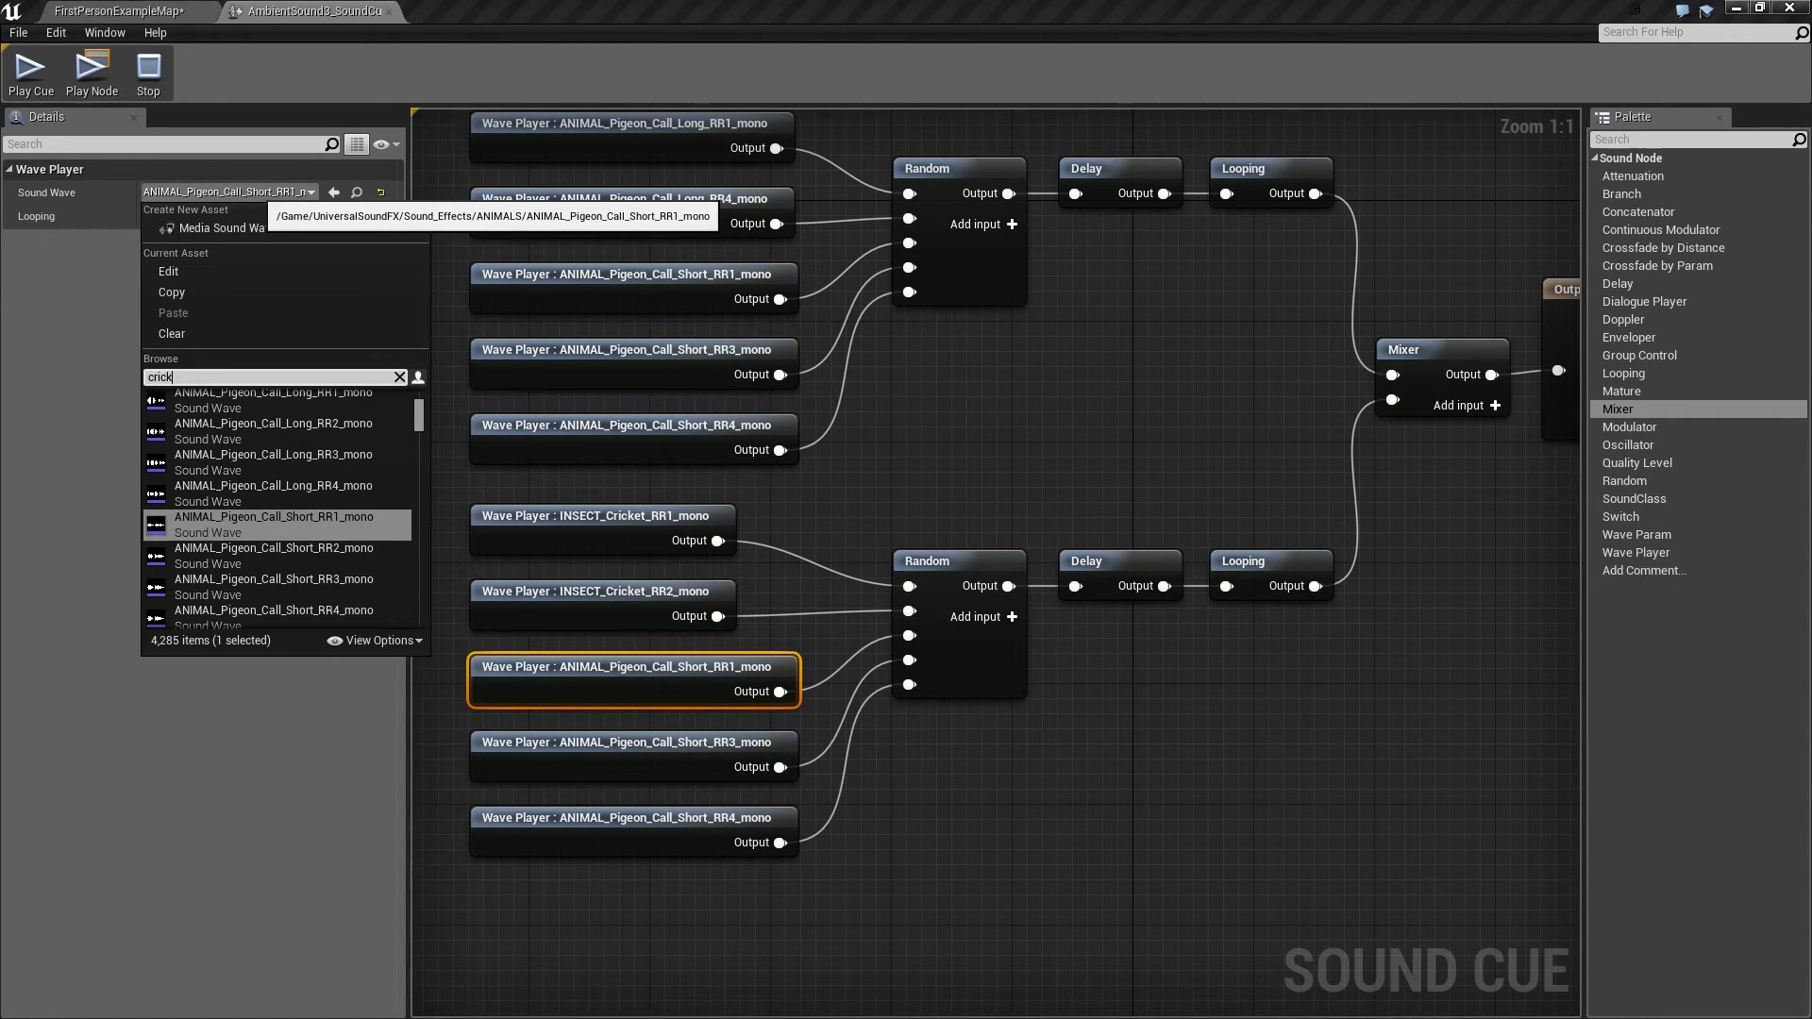
key(Down)
key(Down)
key(Down)
key(Return)
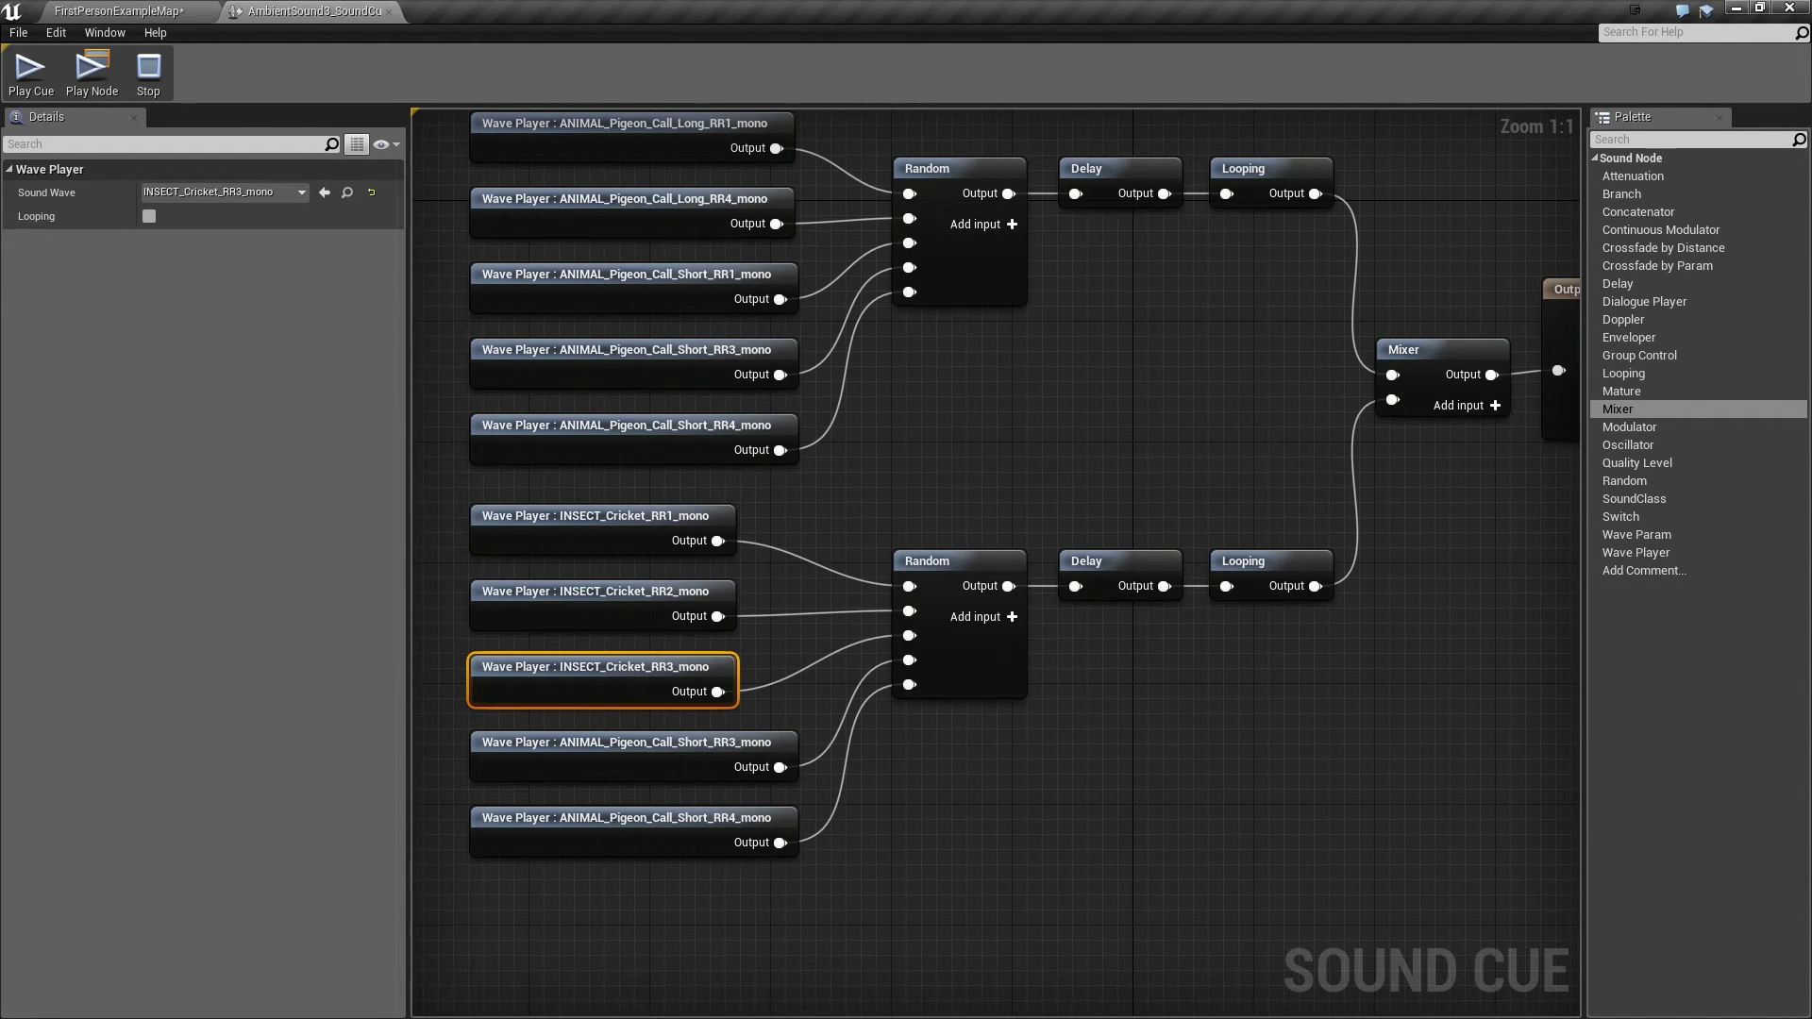
- Change the fourth duplicated Wave Player's sound wave to INSECT_Cricket_RR4_mono
click(552, 746)
click(226, 192)
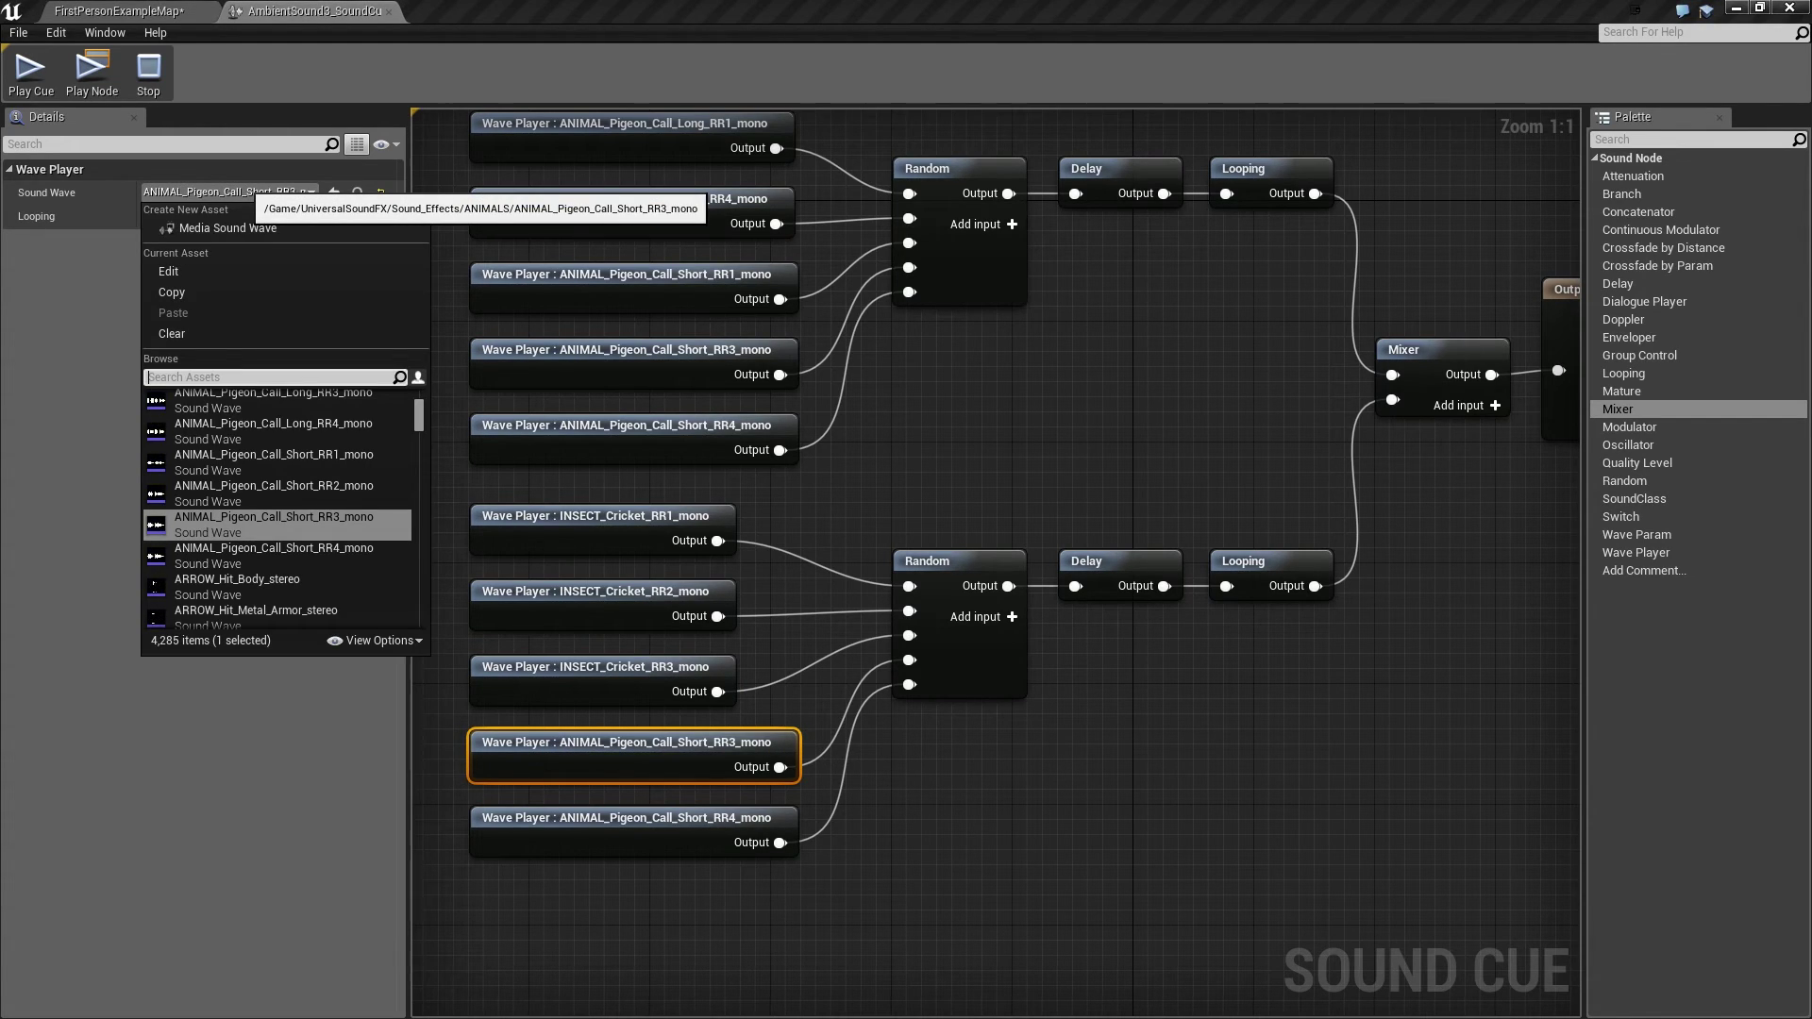
text(cricket)
key(Down)
key(Down)
key(Down)
key(Down)
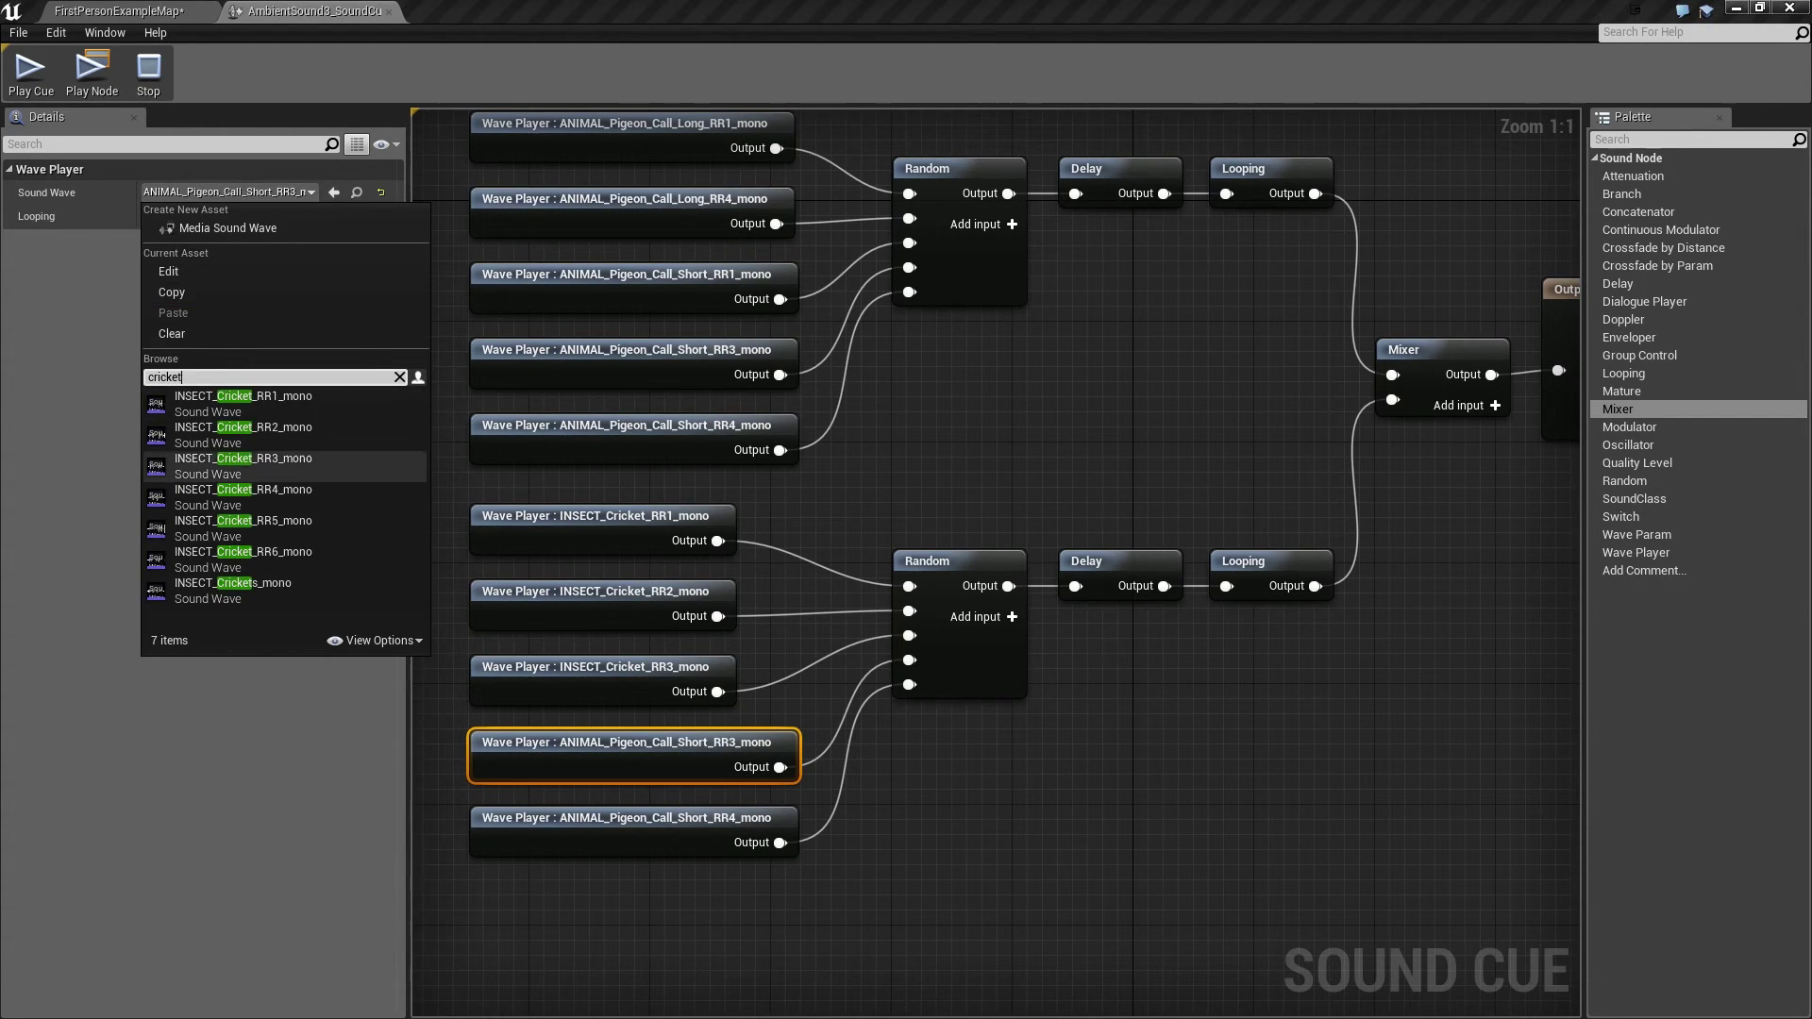
key(Return)
- Change the fifth duplicated Wave Player's sound wave to INSECT_Cricket_RR1_mono
click(613, 829)
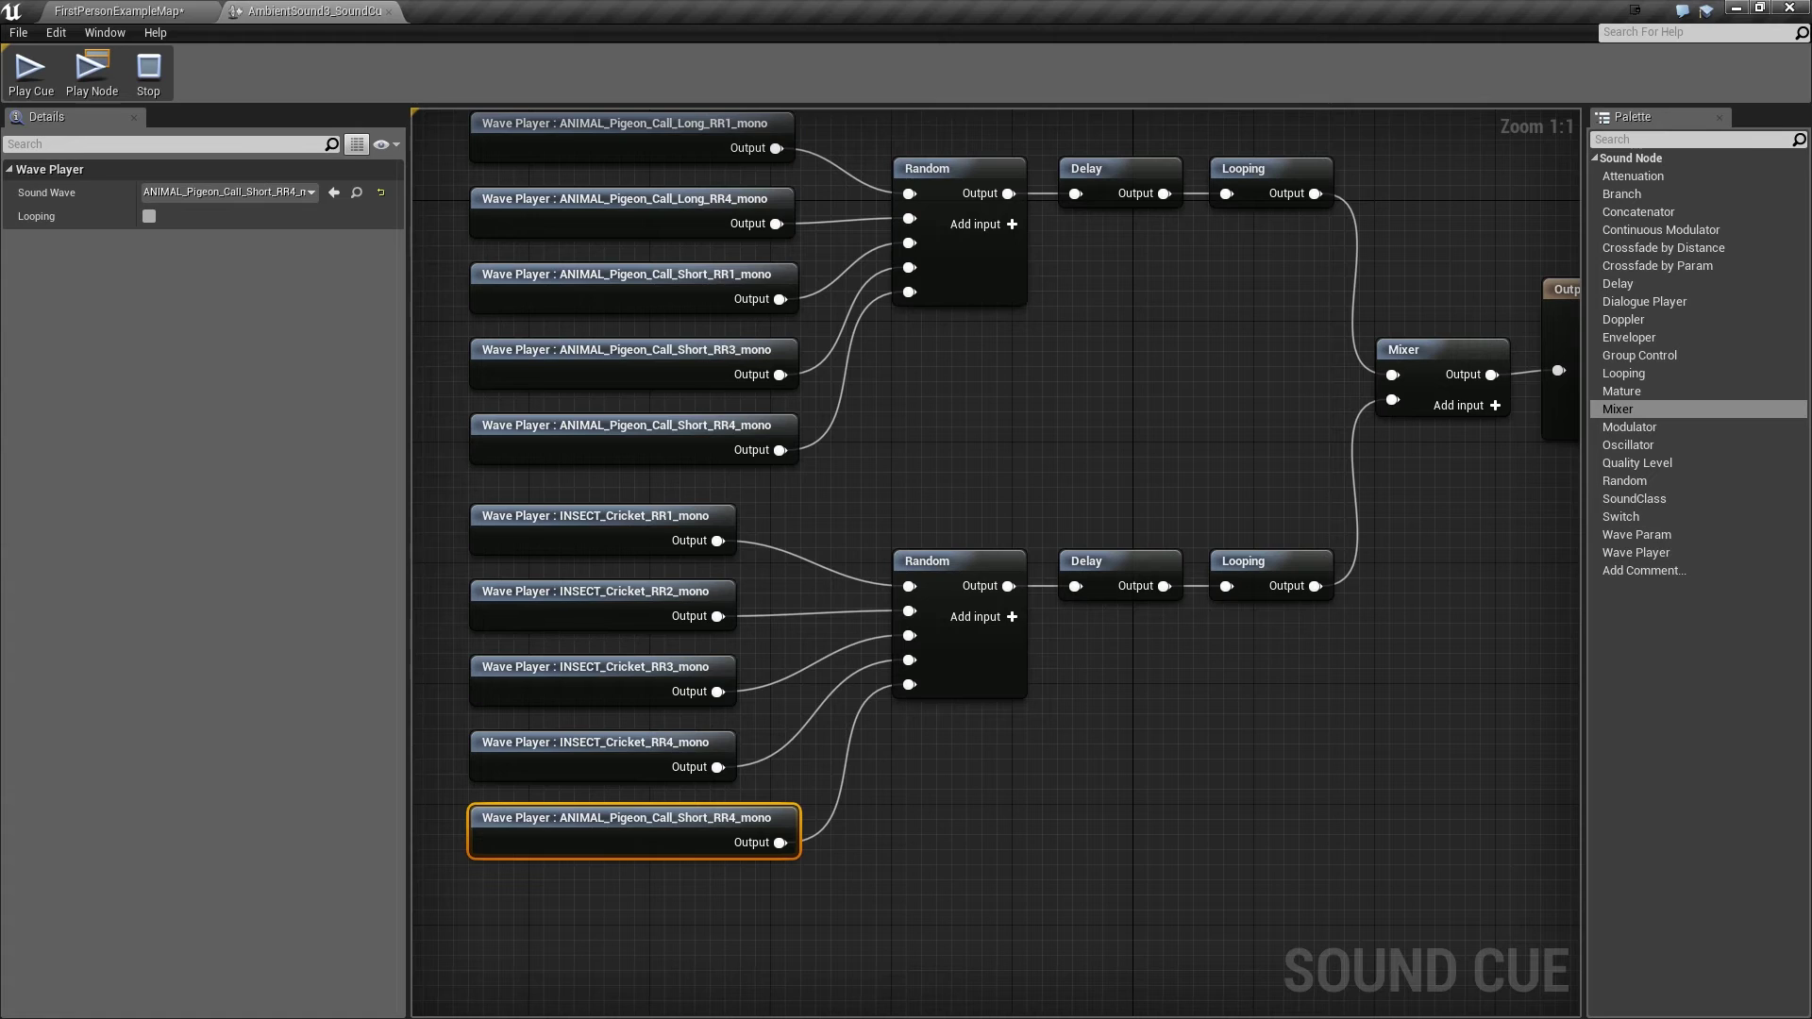
click(226, 191)
text(cricke)
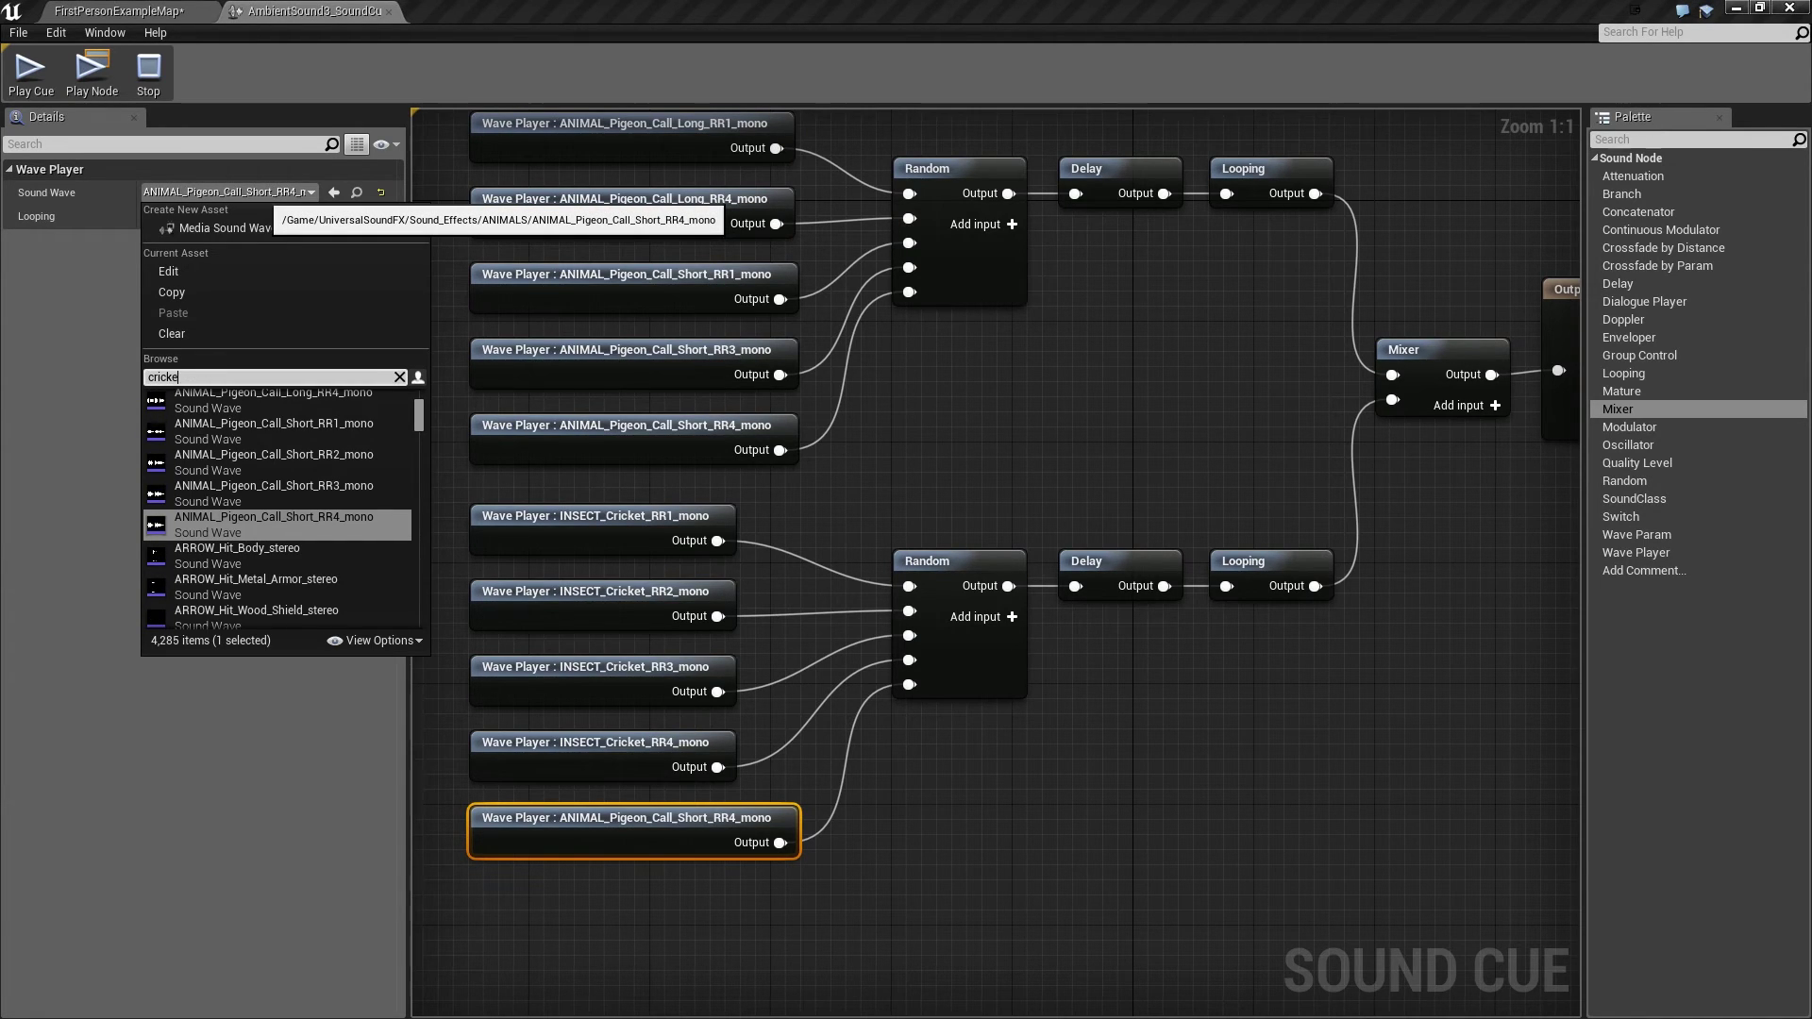
text(t)
key(Down)
key(Return)
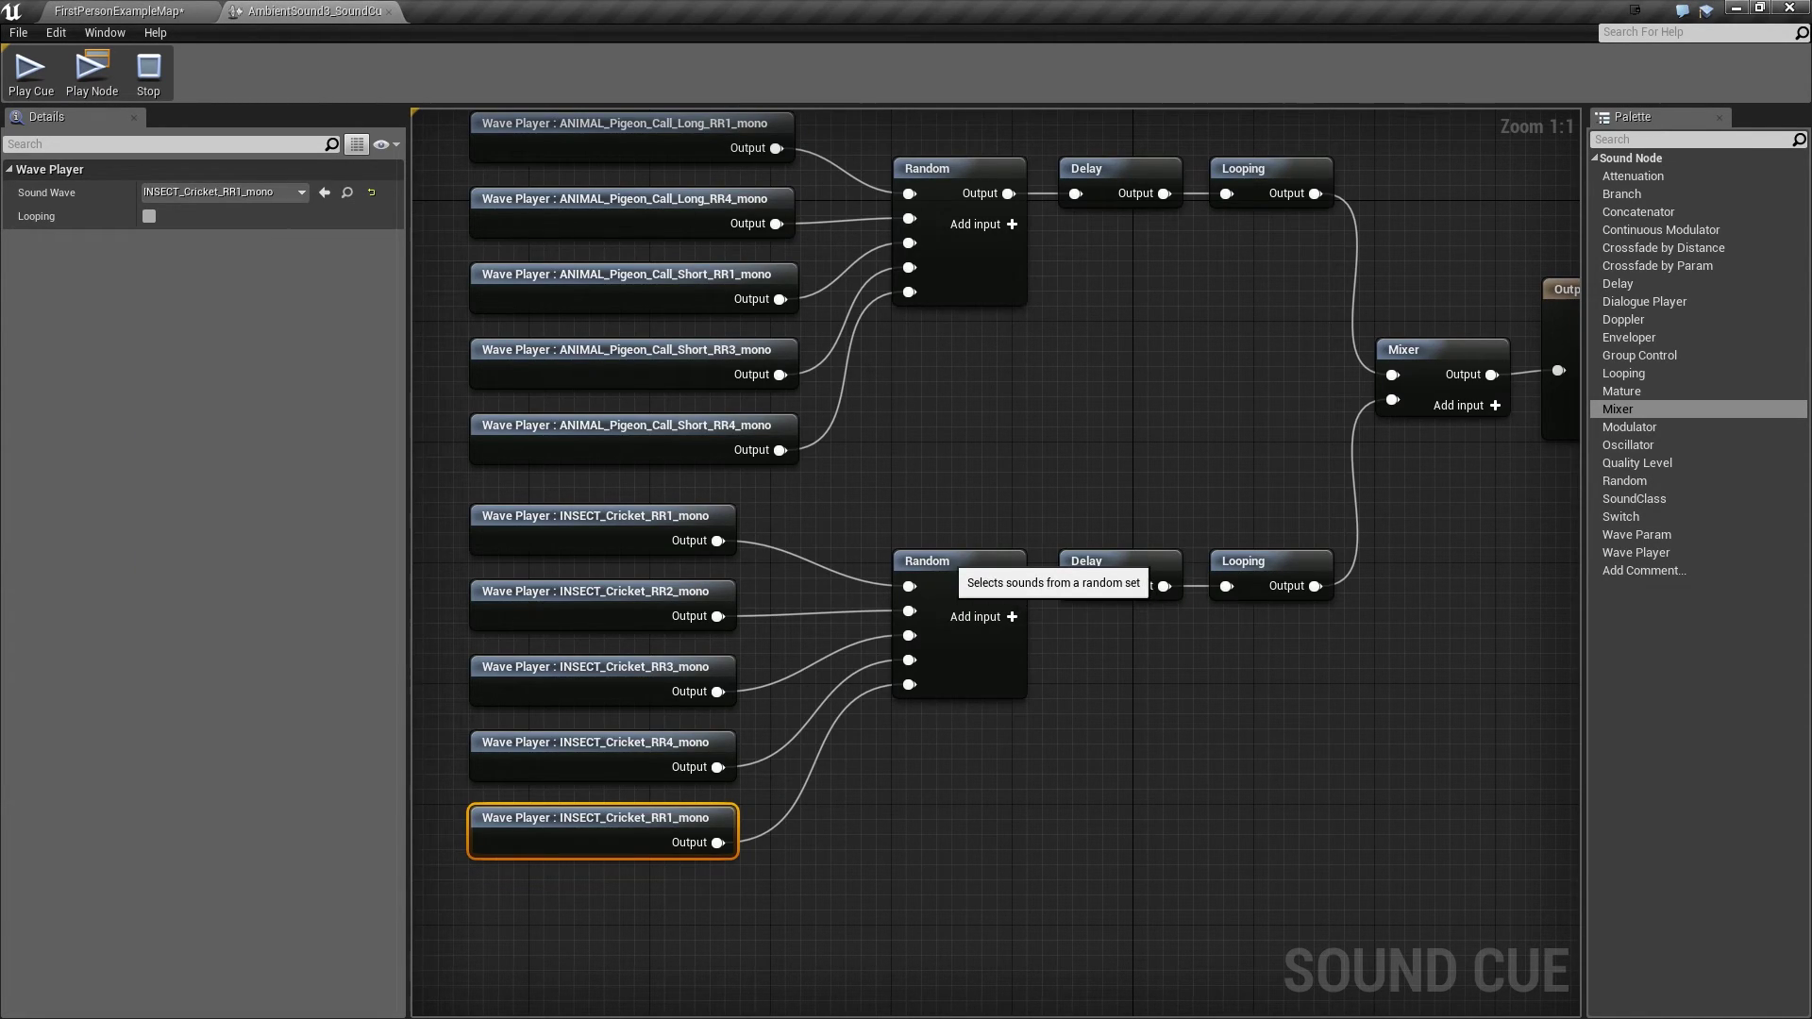
- Set weight 2 of the cricket branch's Random node to 1.0
click(949, 571)
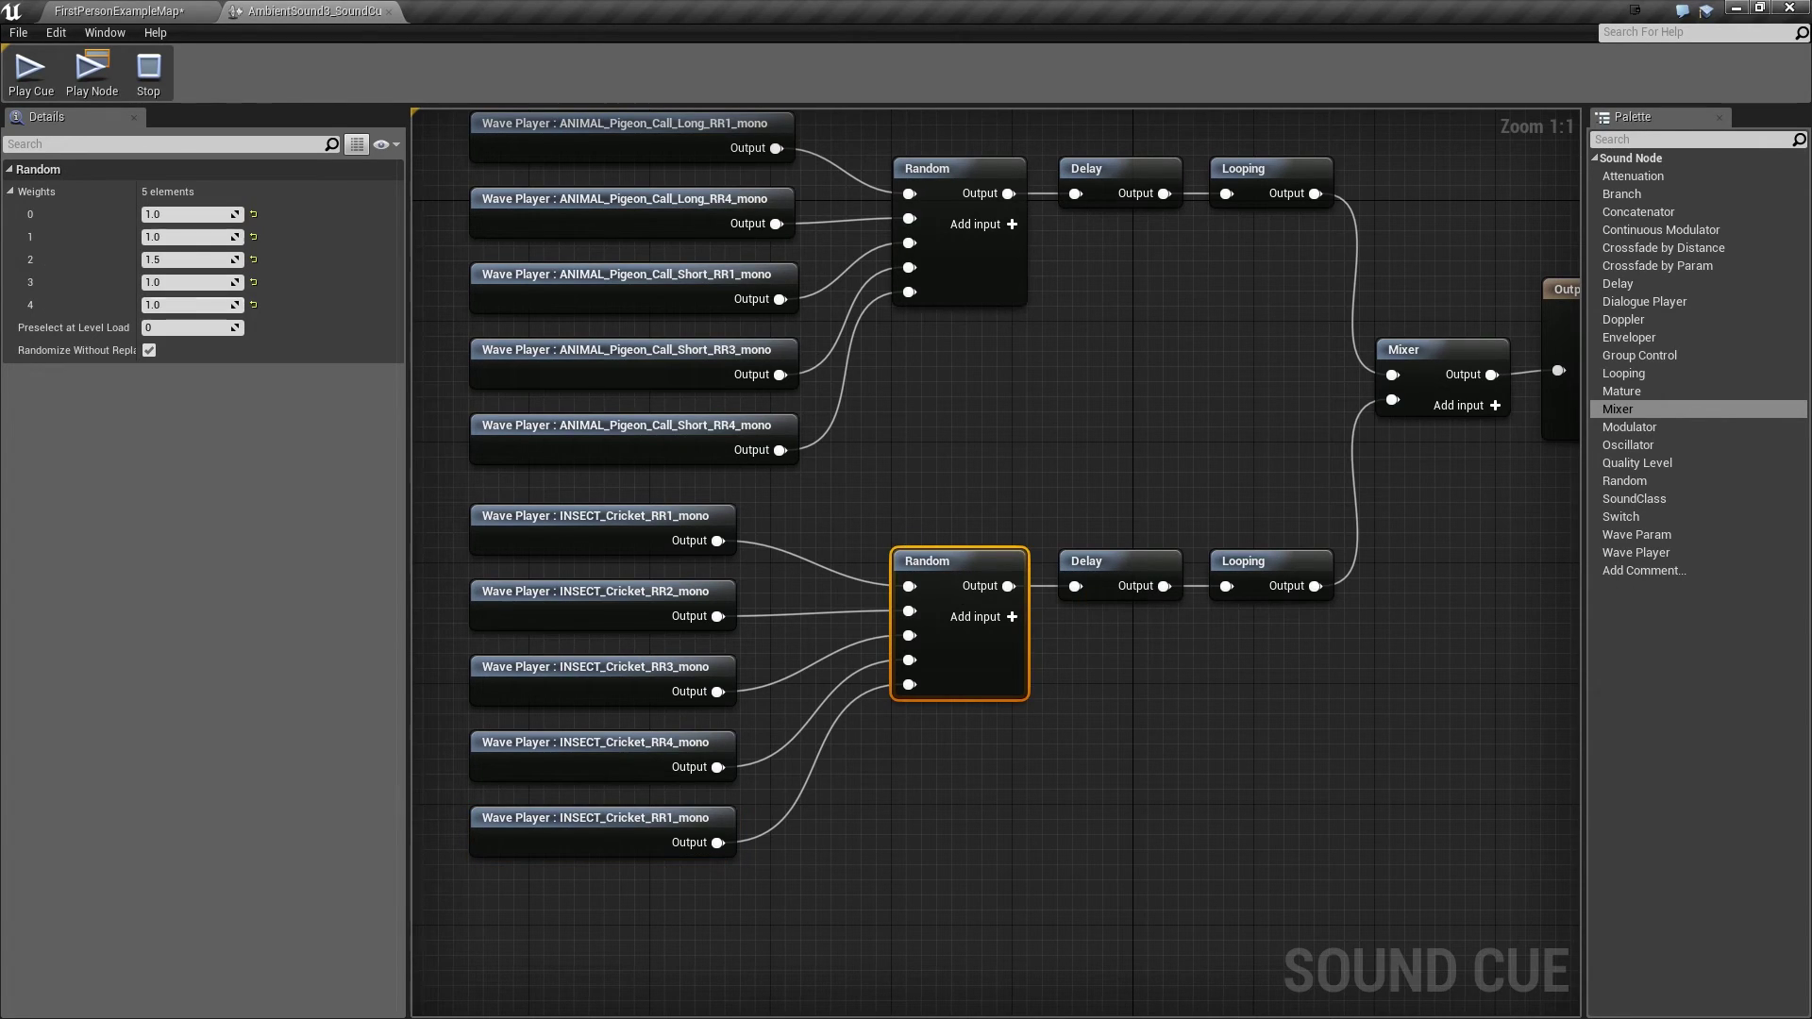
click(169, 261)
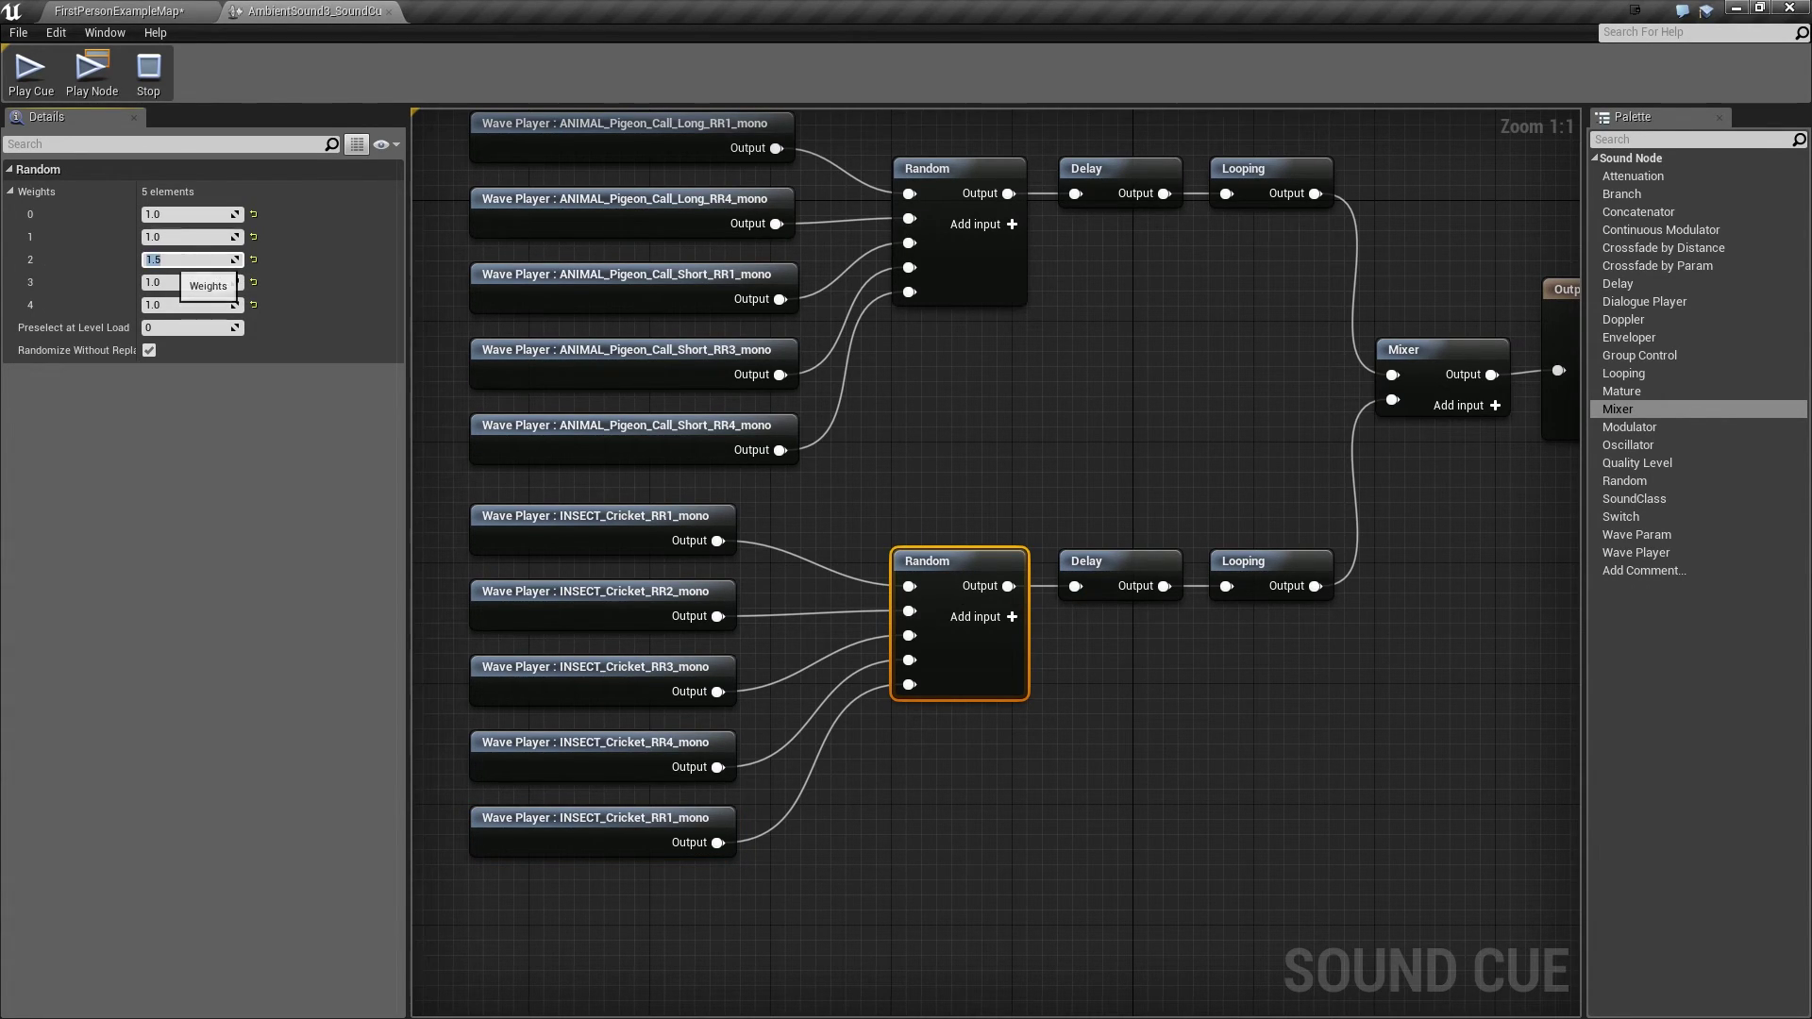
text(1)
key(Return)
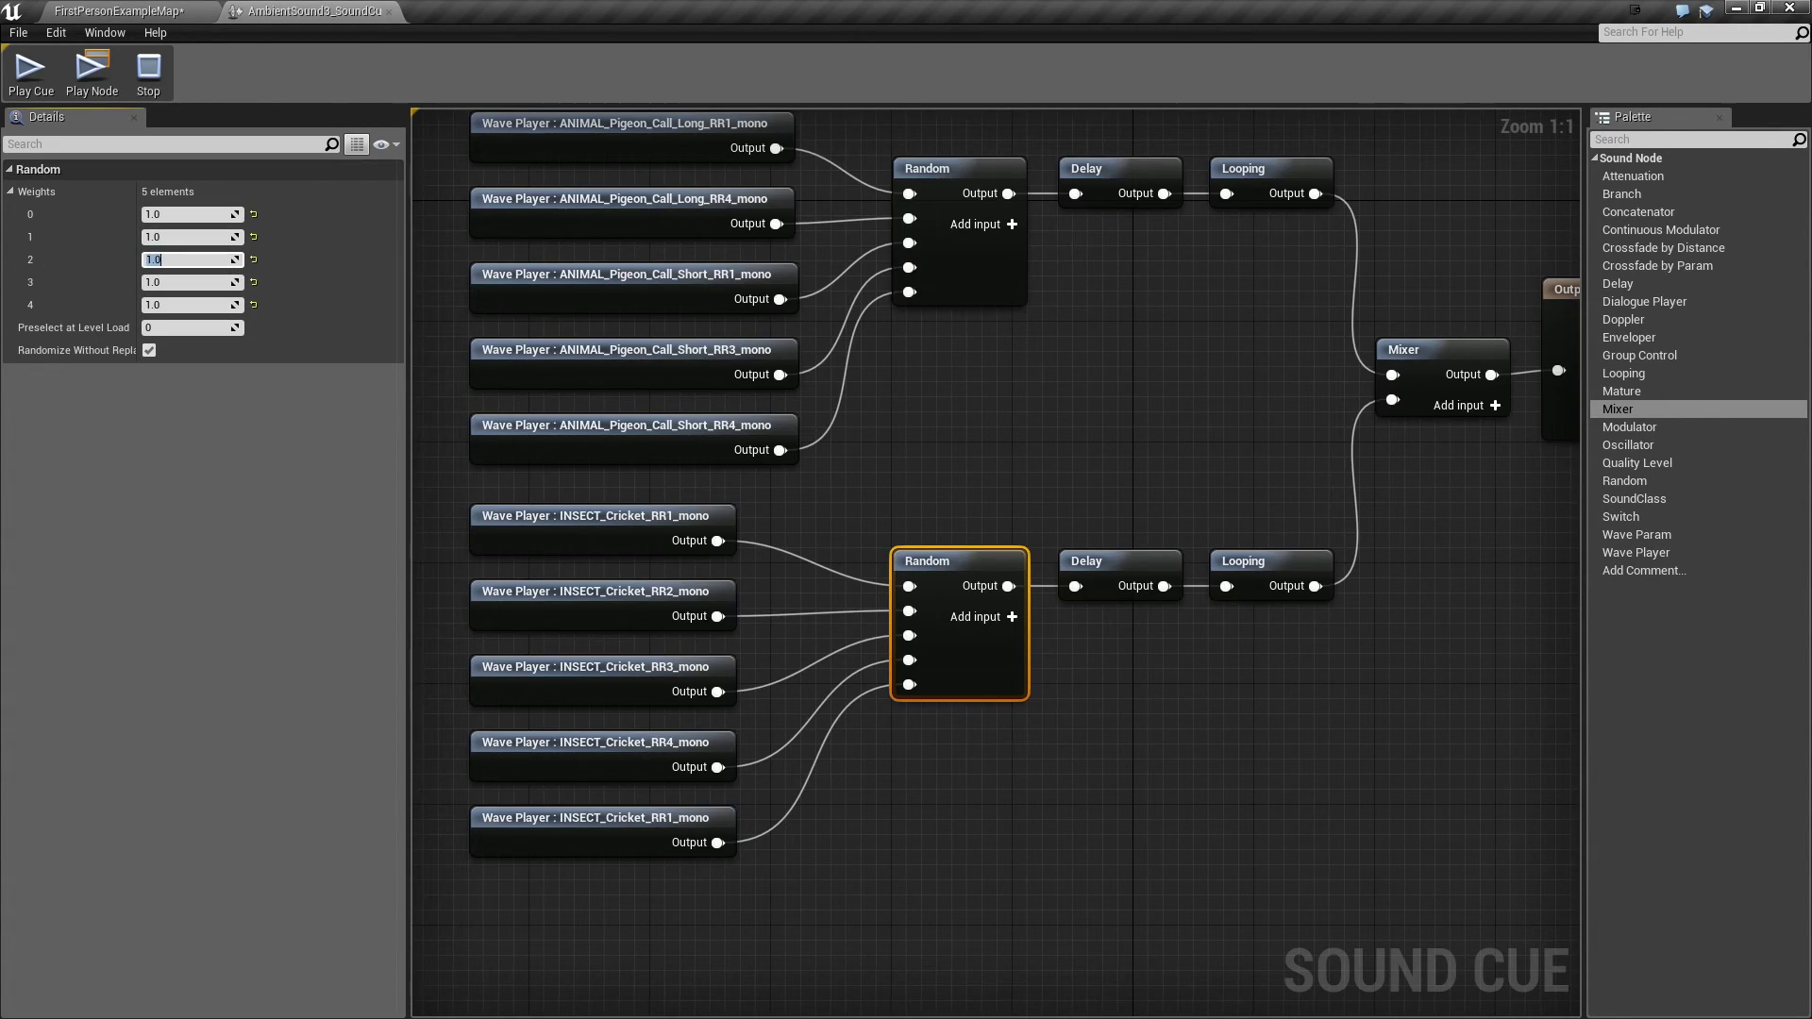
click(963, 424)
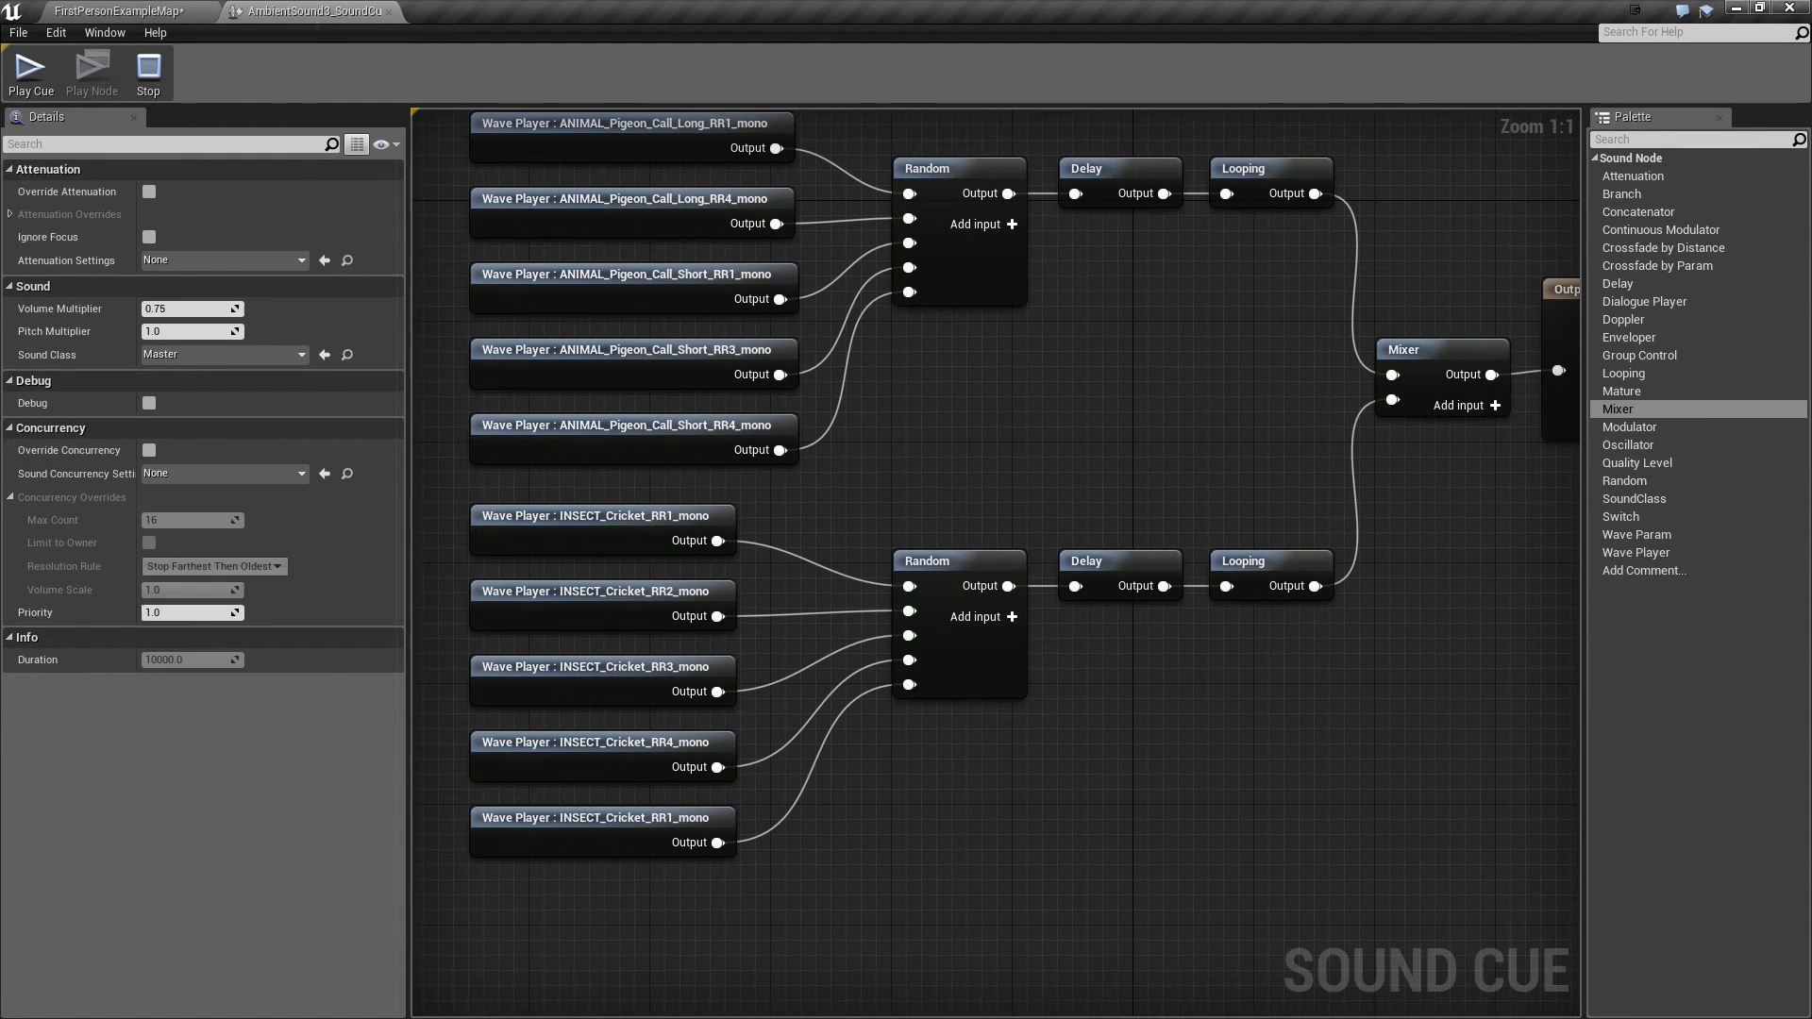
- Save FirstPersonExampleMap and play-test the ambient sounds by walking around the level and toward the wall clock
click(119, 12)
click(328, 73)
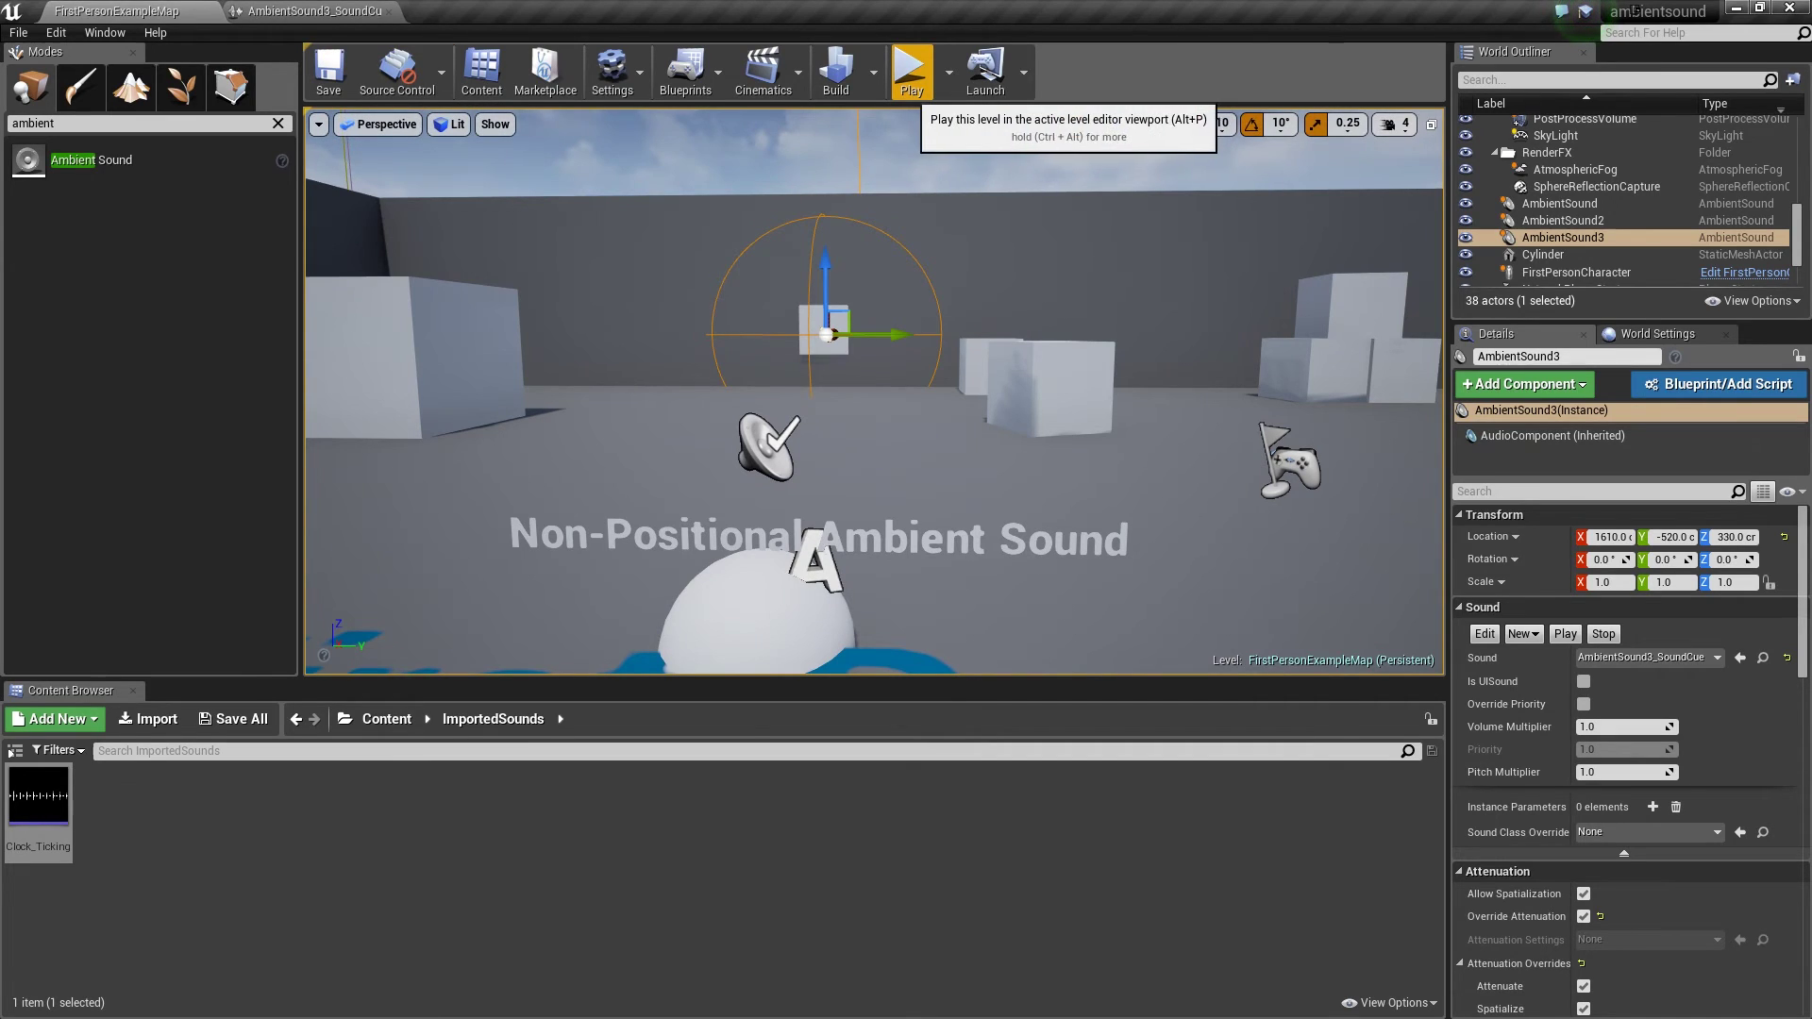
click(911, 76)
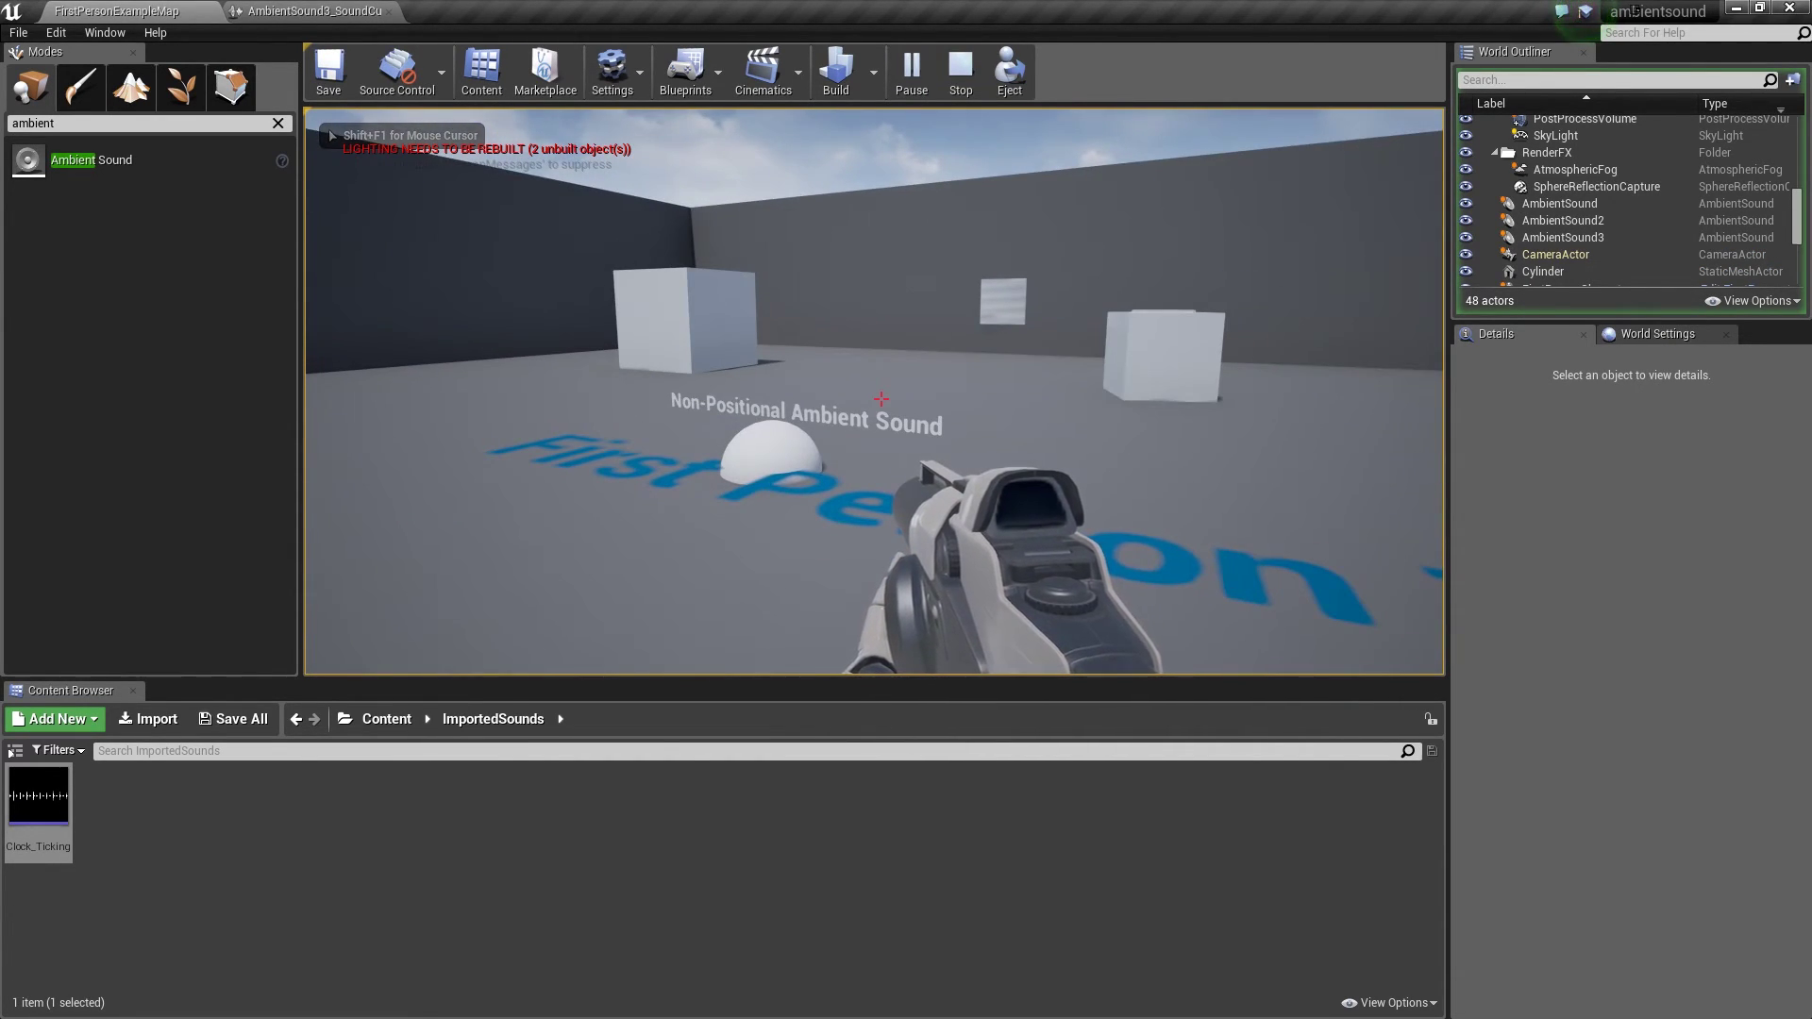
key(w)
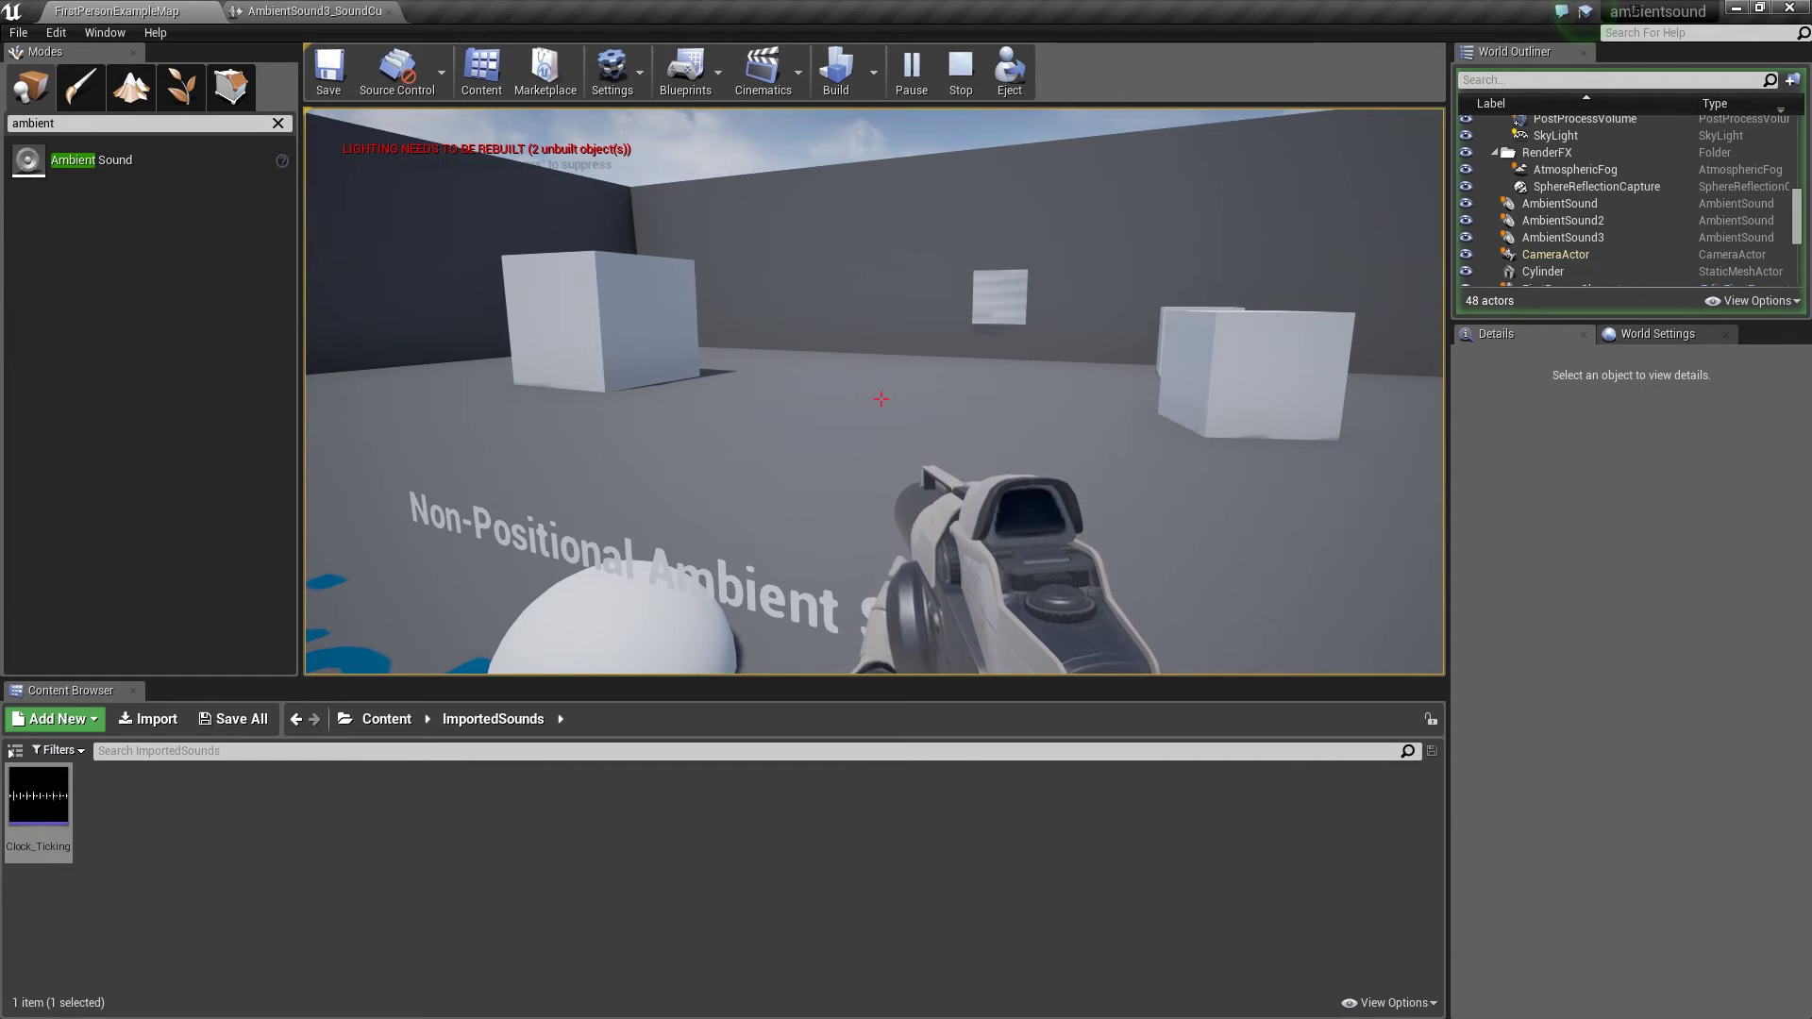
key(s)
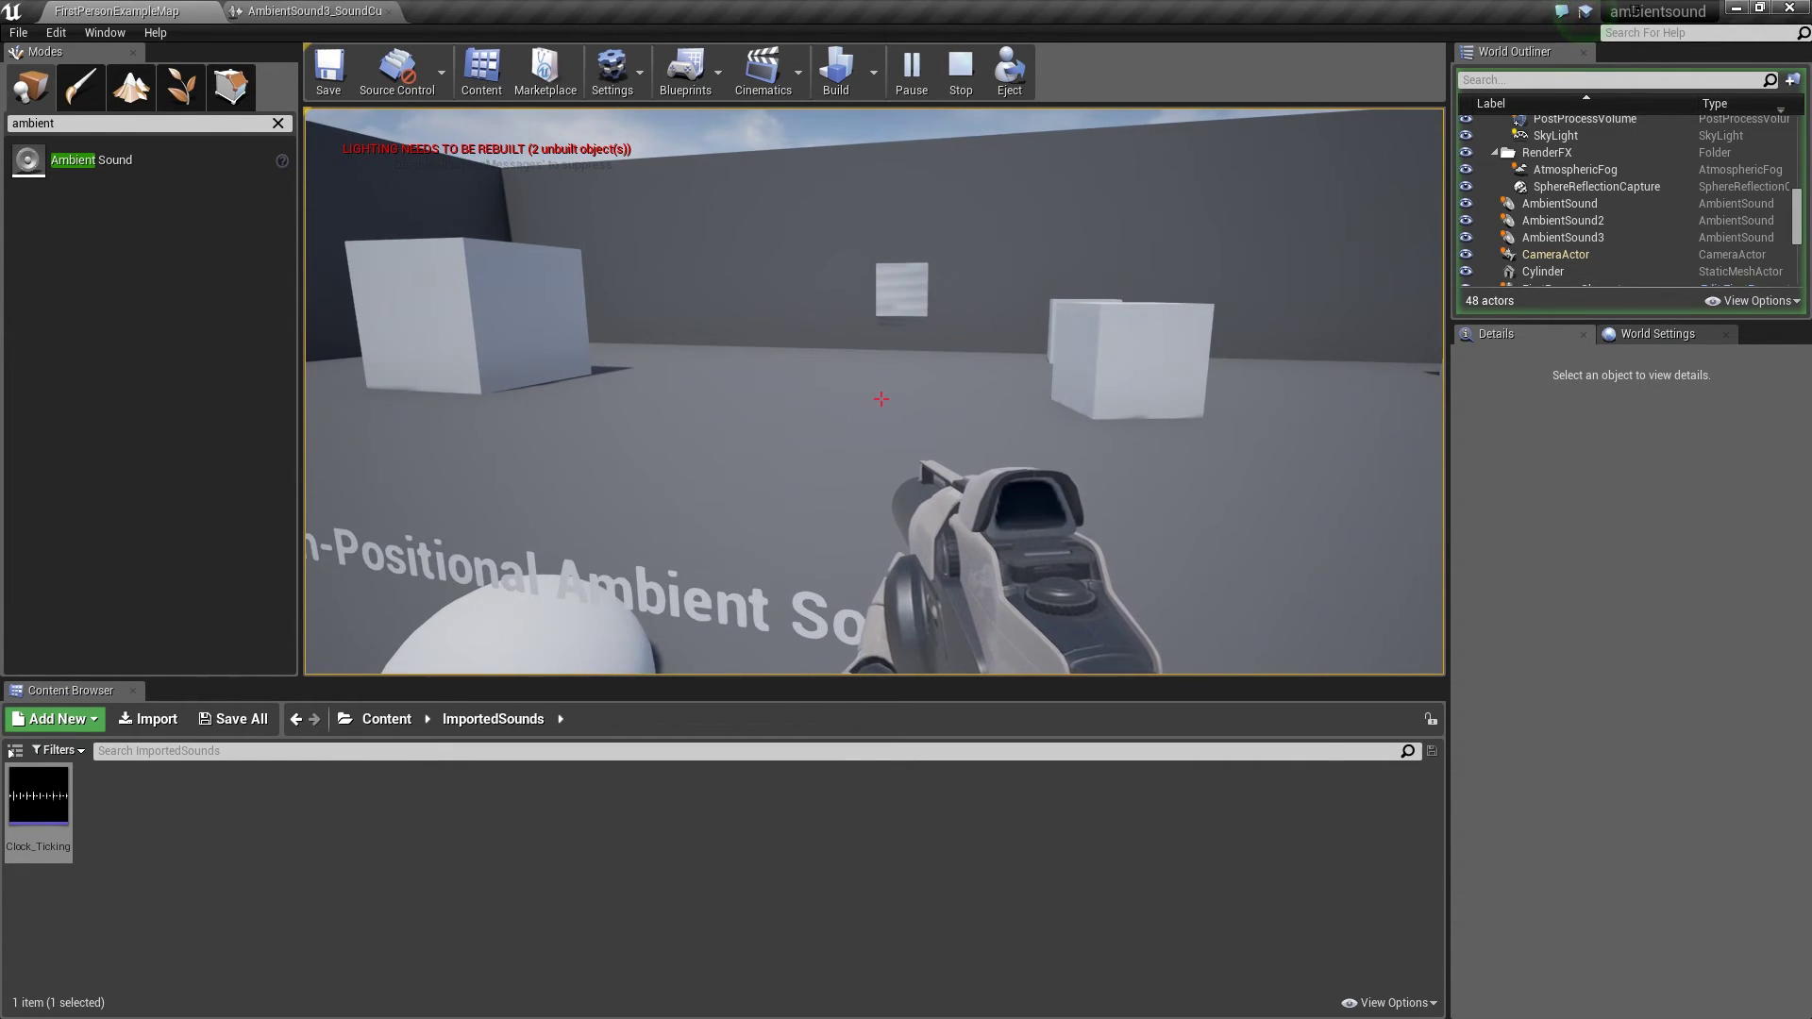
key(s)
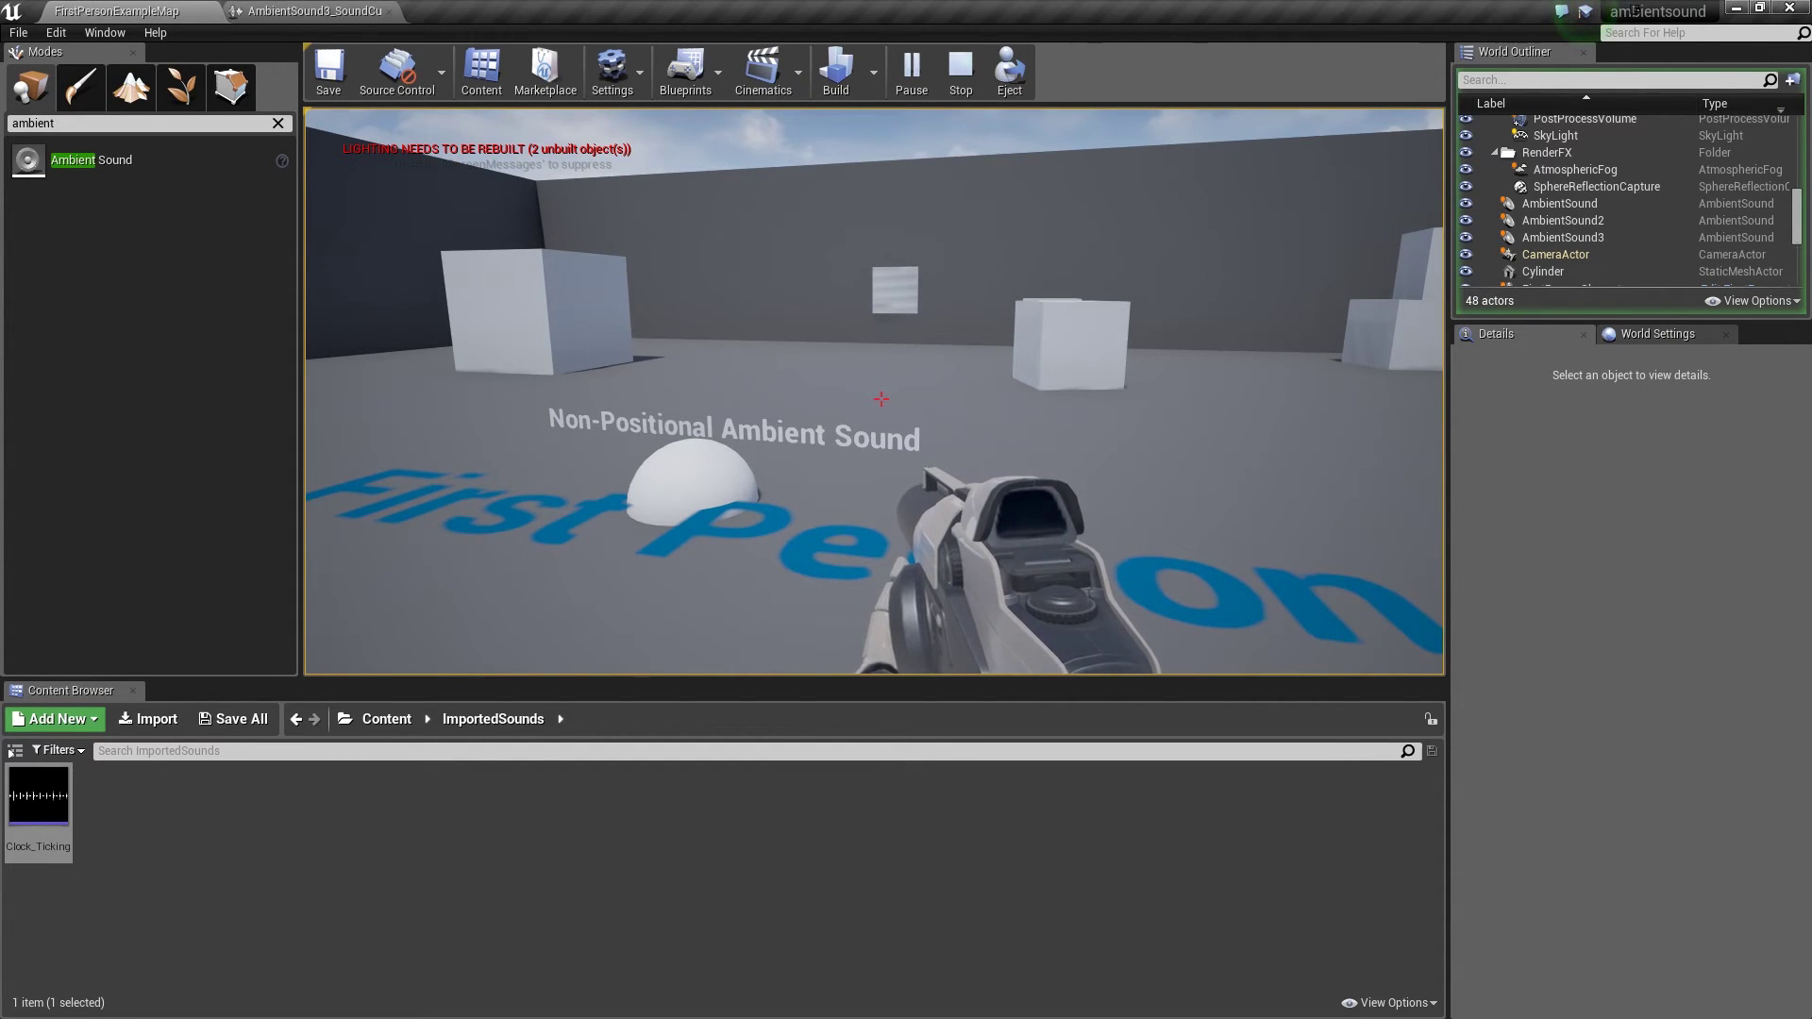
key(s)
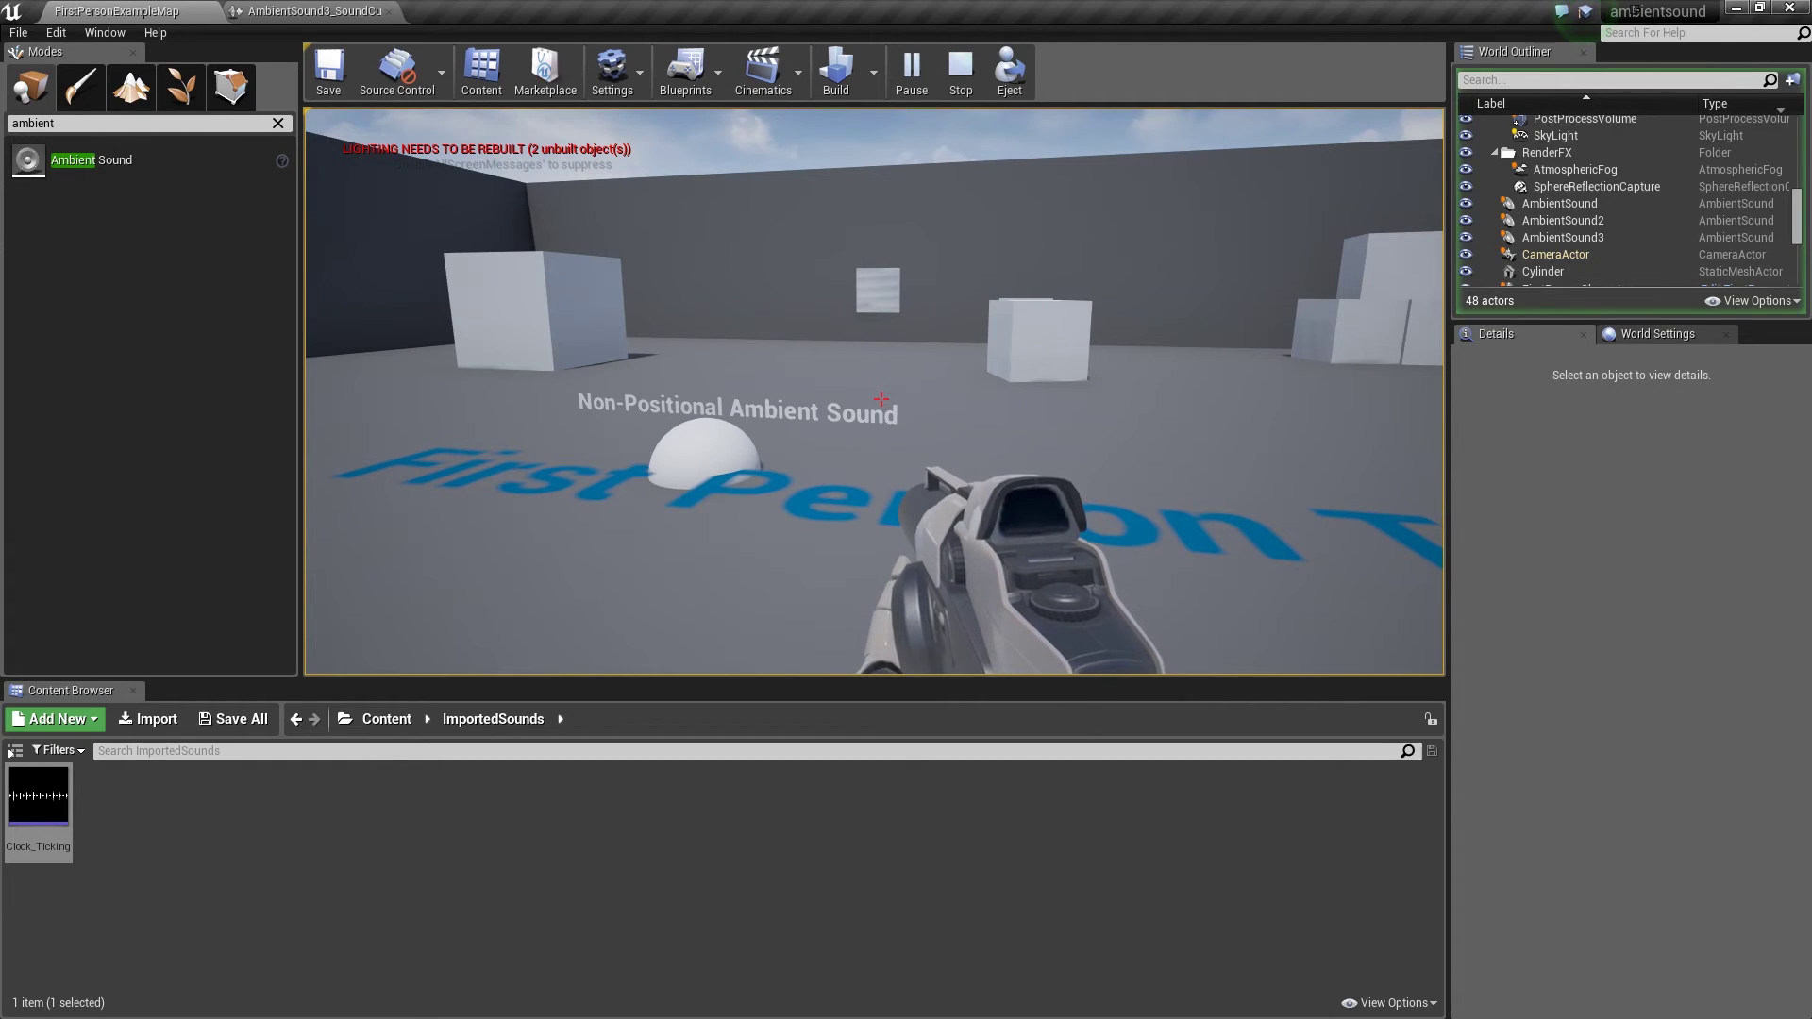
key(s)
key(w)
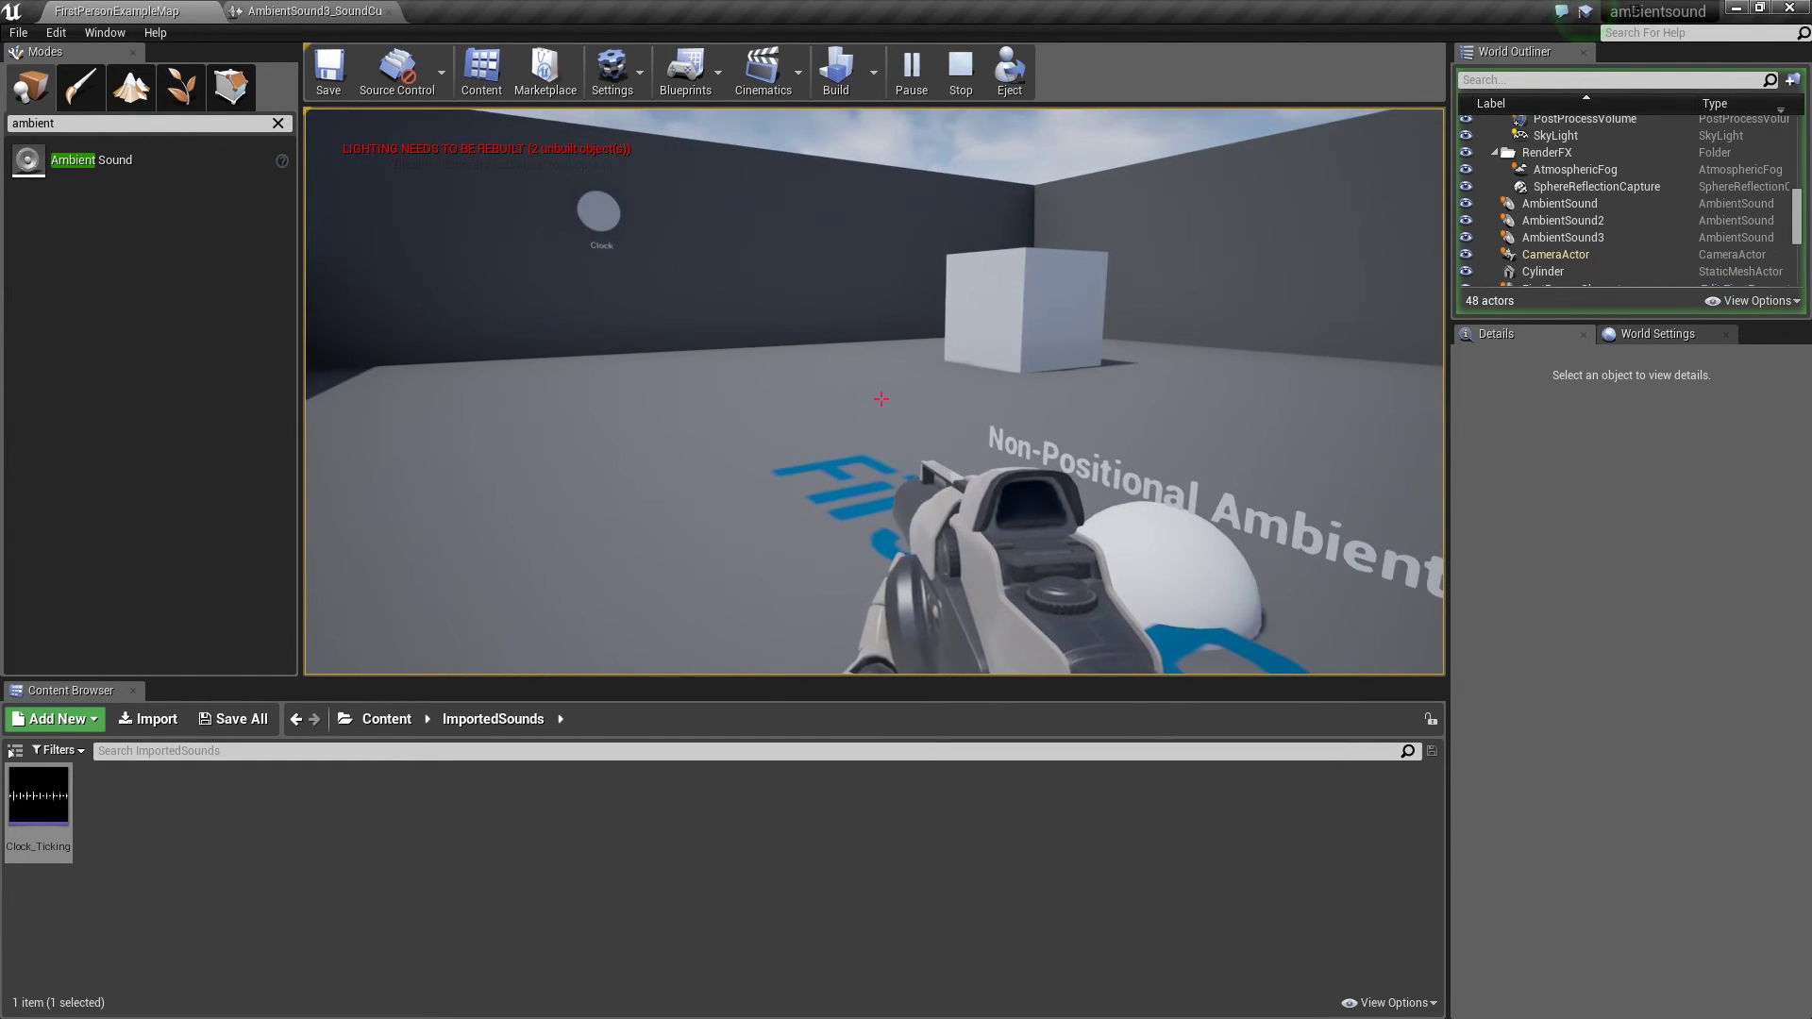
key(w)
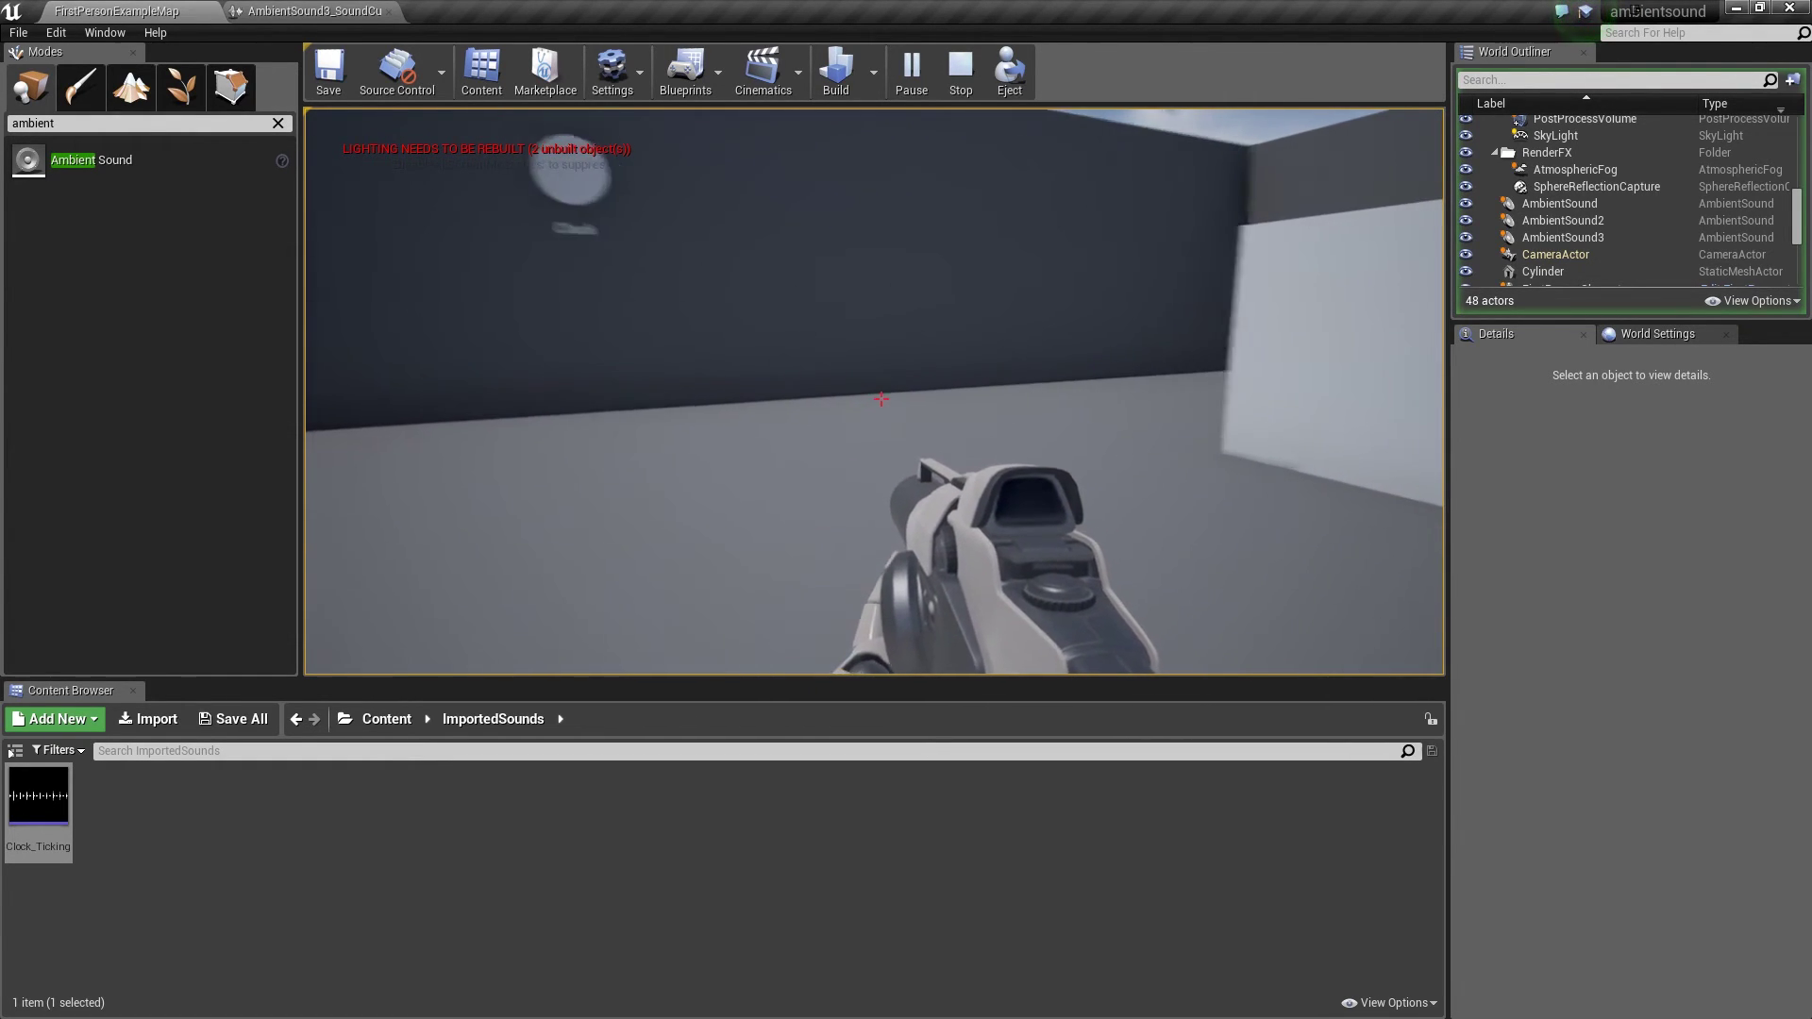
key(w)
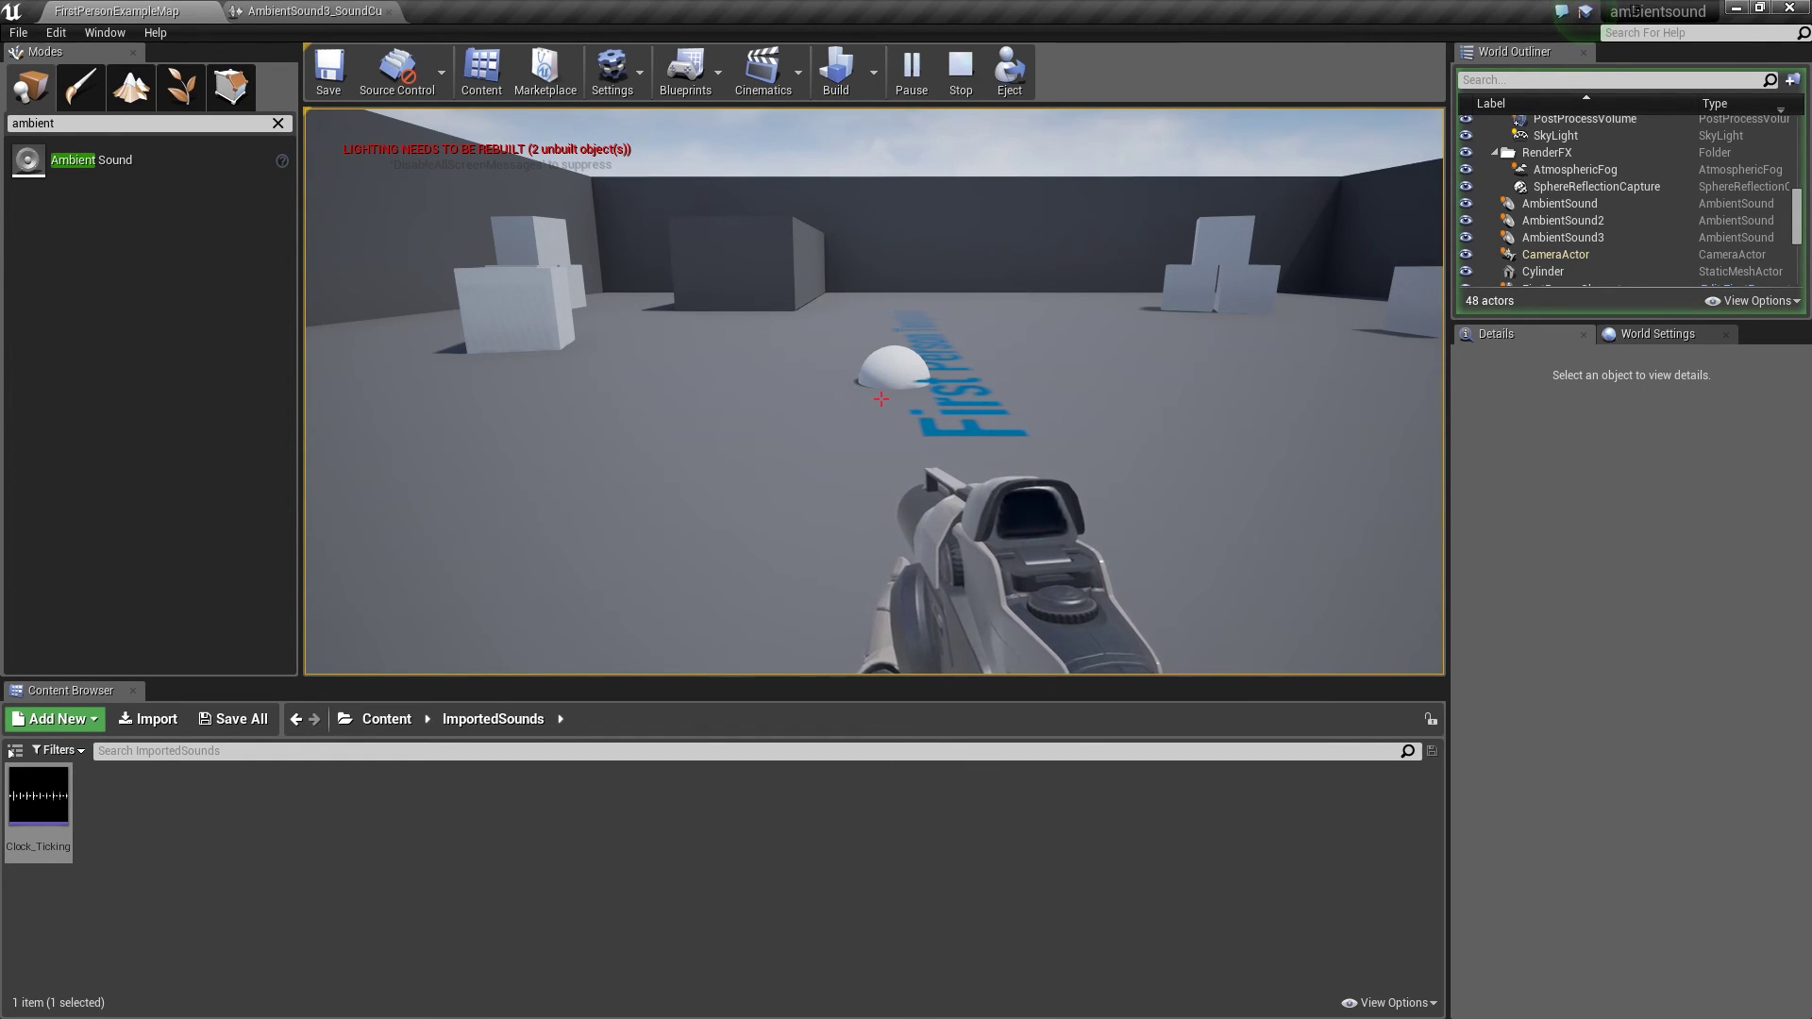
key(Escape)
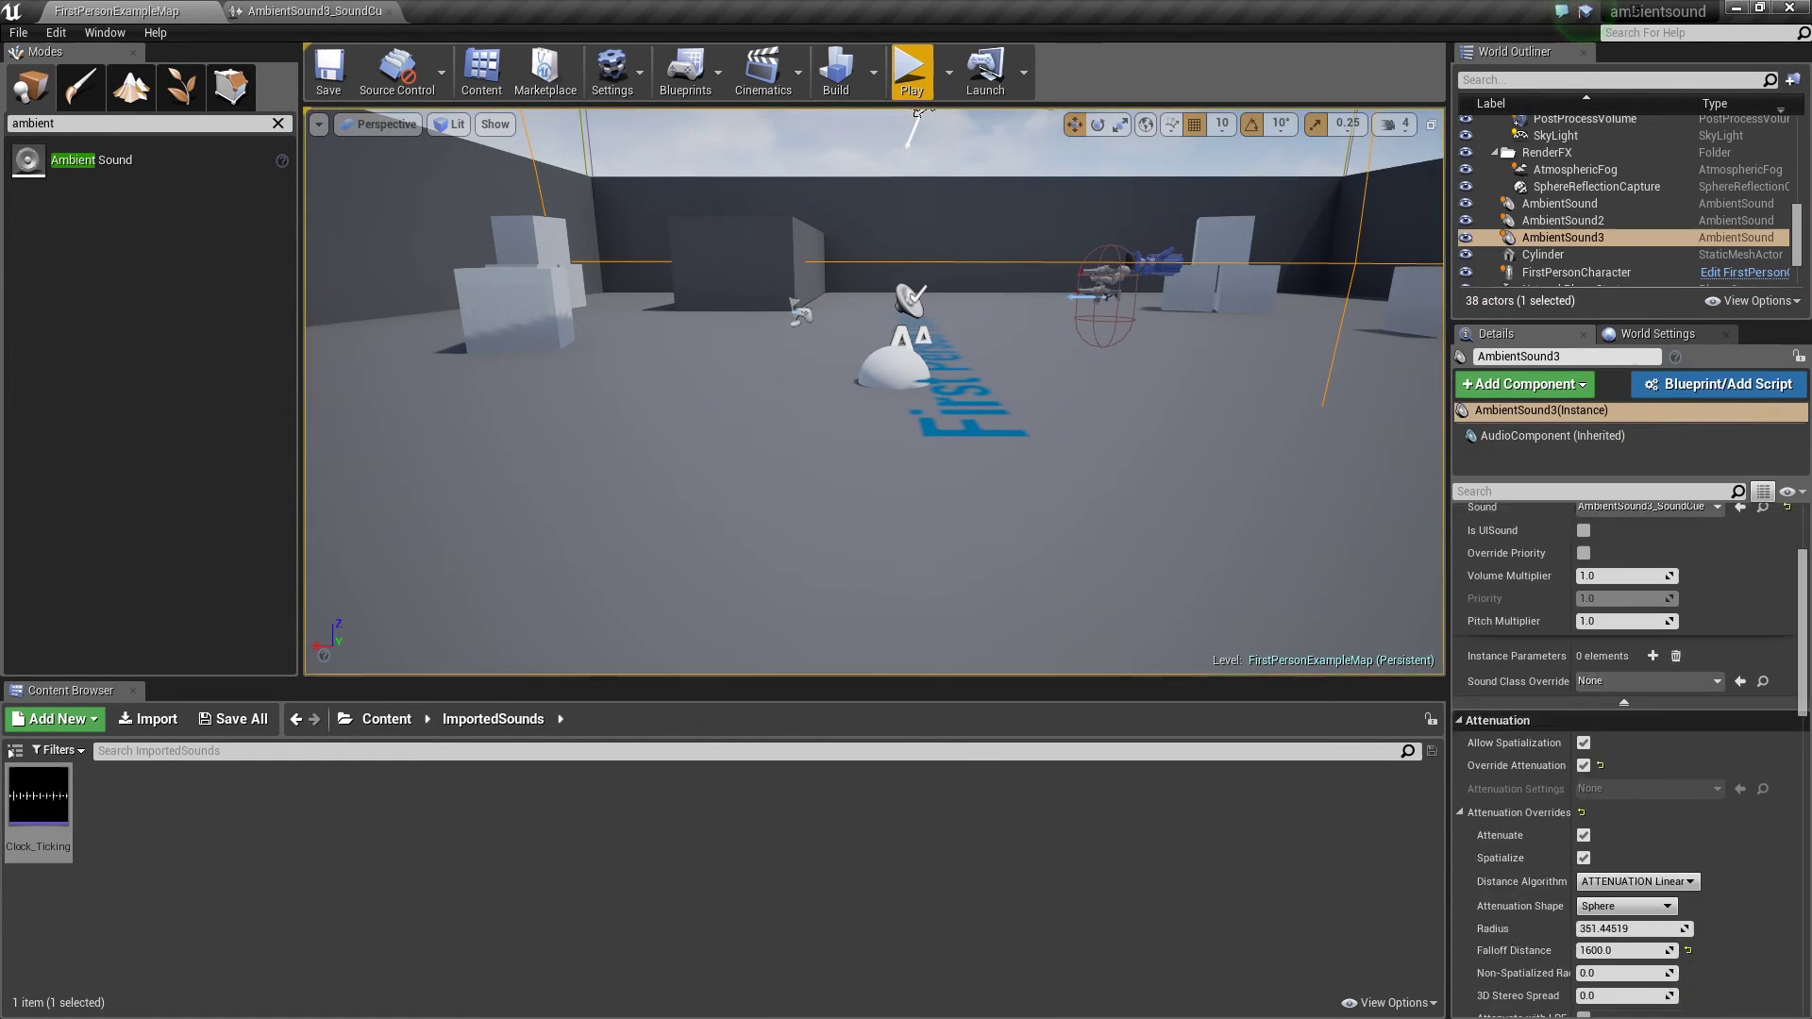
- Review AmbientSound3's attenuation override settings and inspect the sound actor up close at the wall panel
scroll(1630, 741, down, 6)
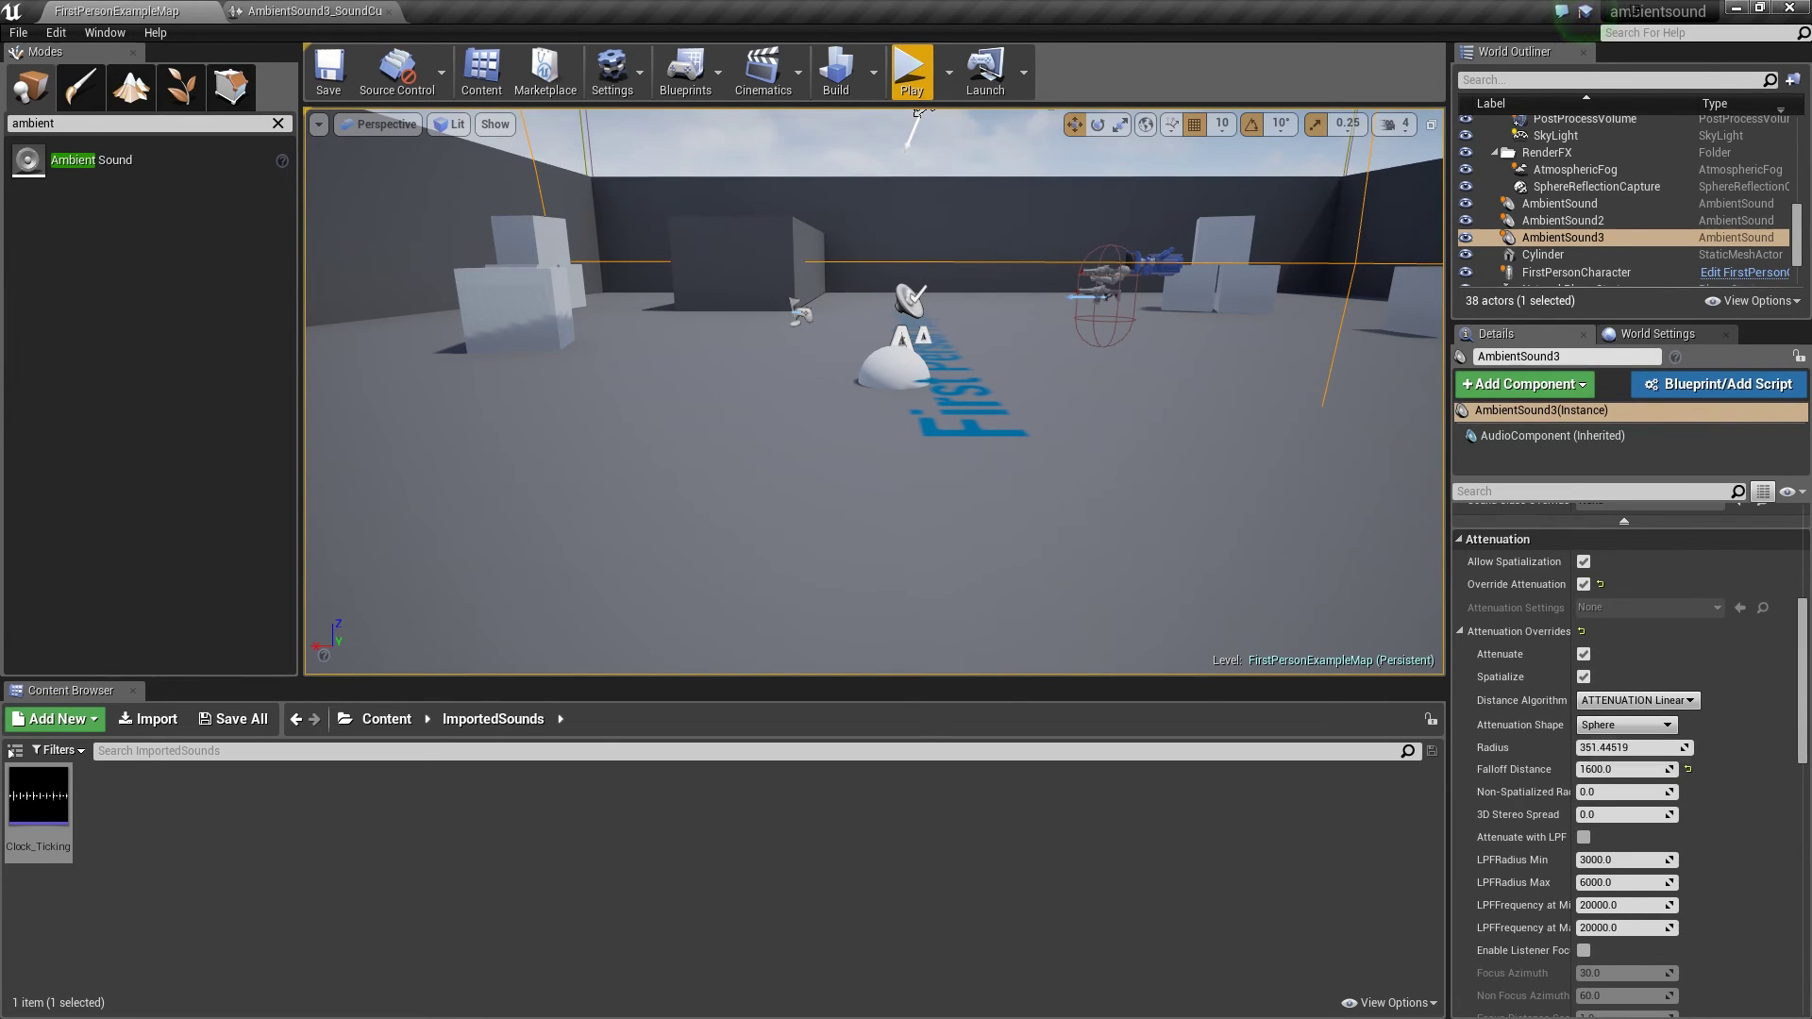
scroll(1525, 816, down, 2)
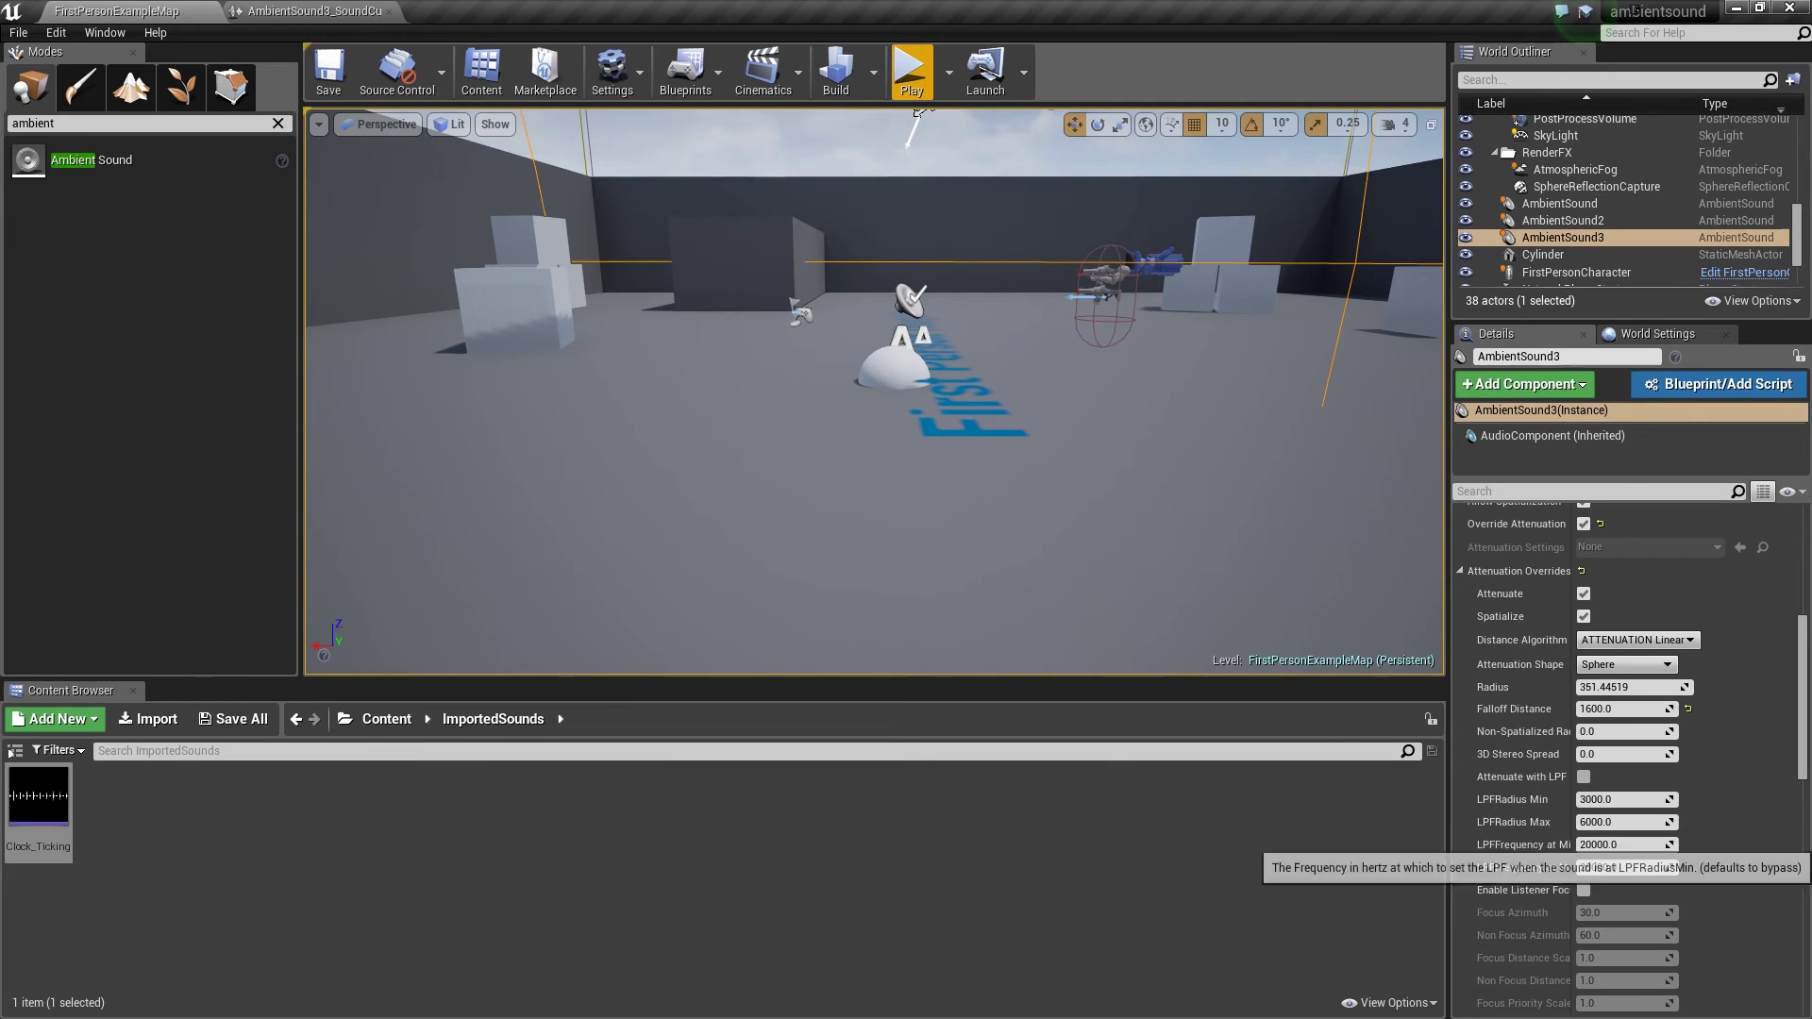
scroll(1525, 859, down, 3)
scroll(1525, 859, down, 4)
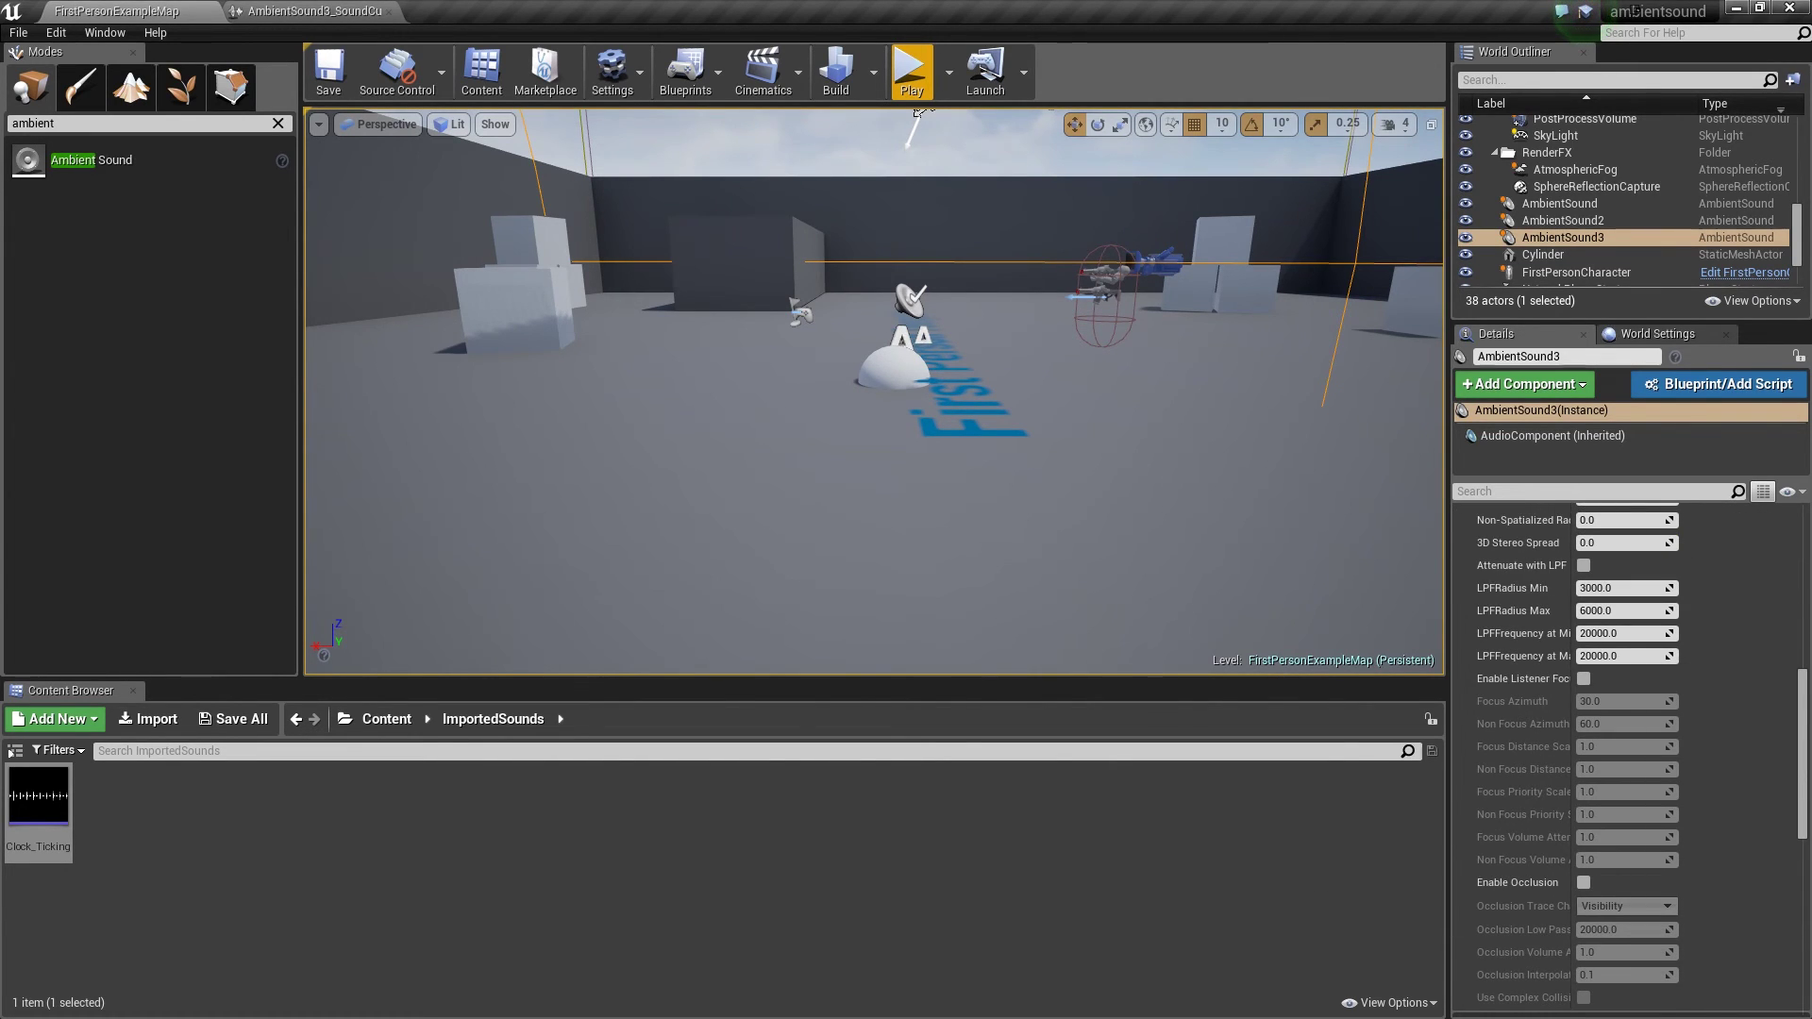
scroll(1524, 859, down, 1)
scroll(1525, 858, up, 20)
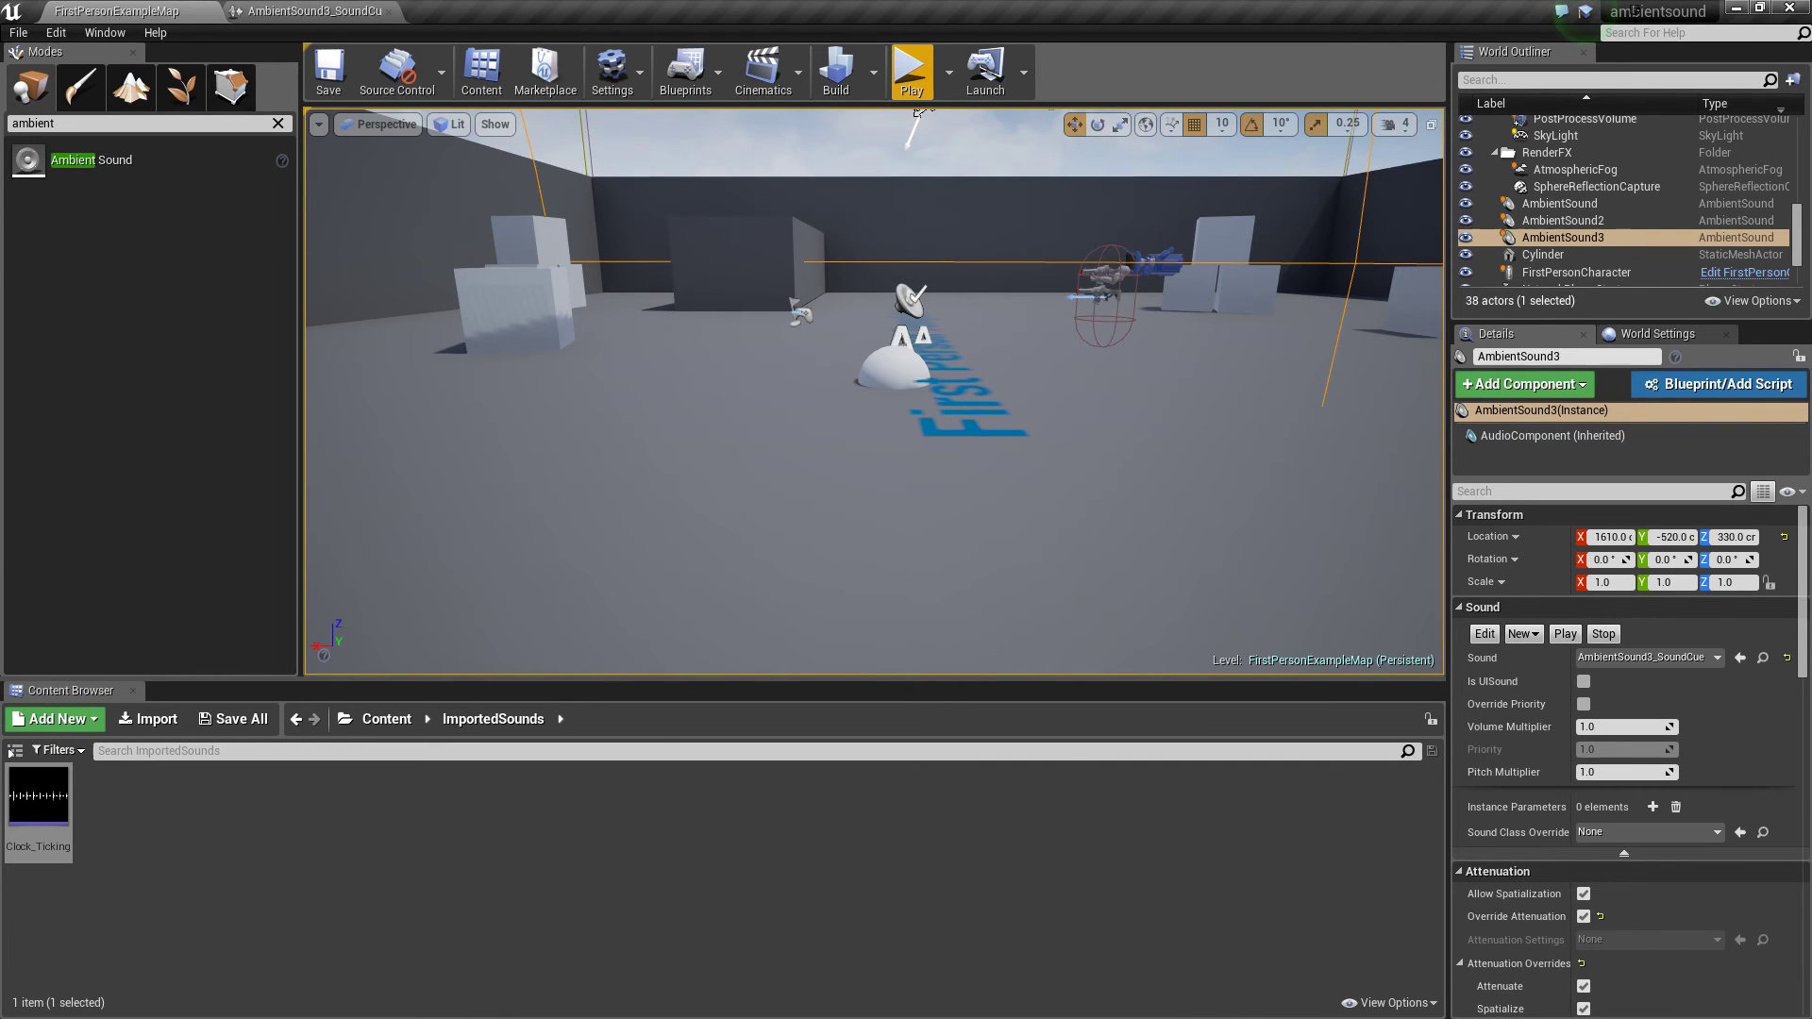
key(f)
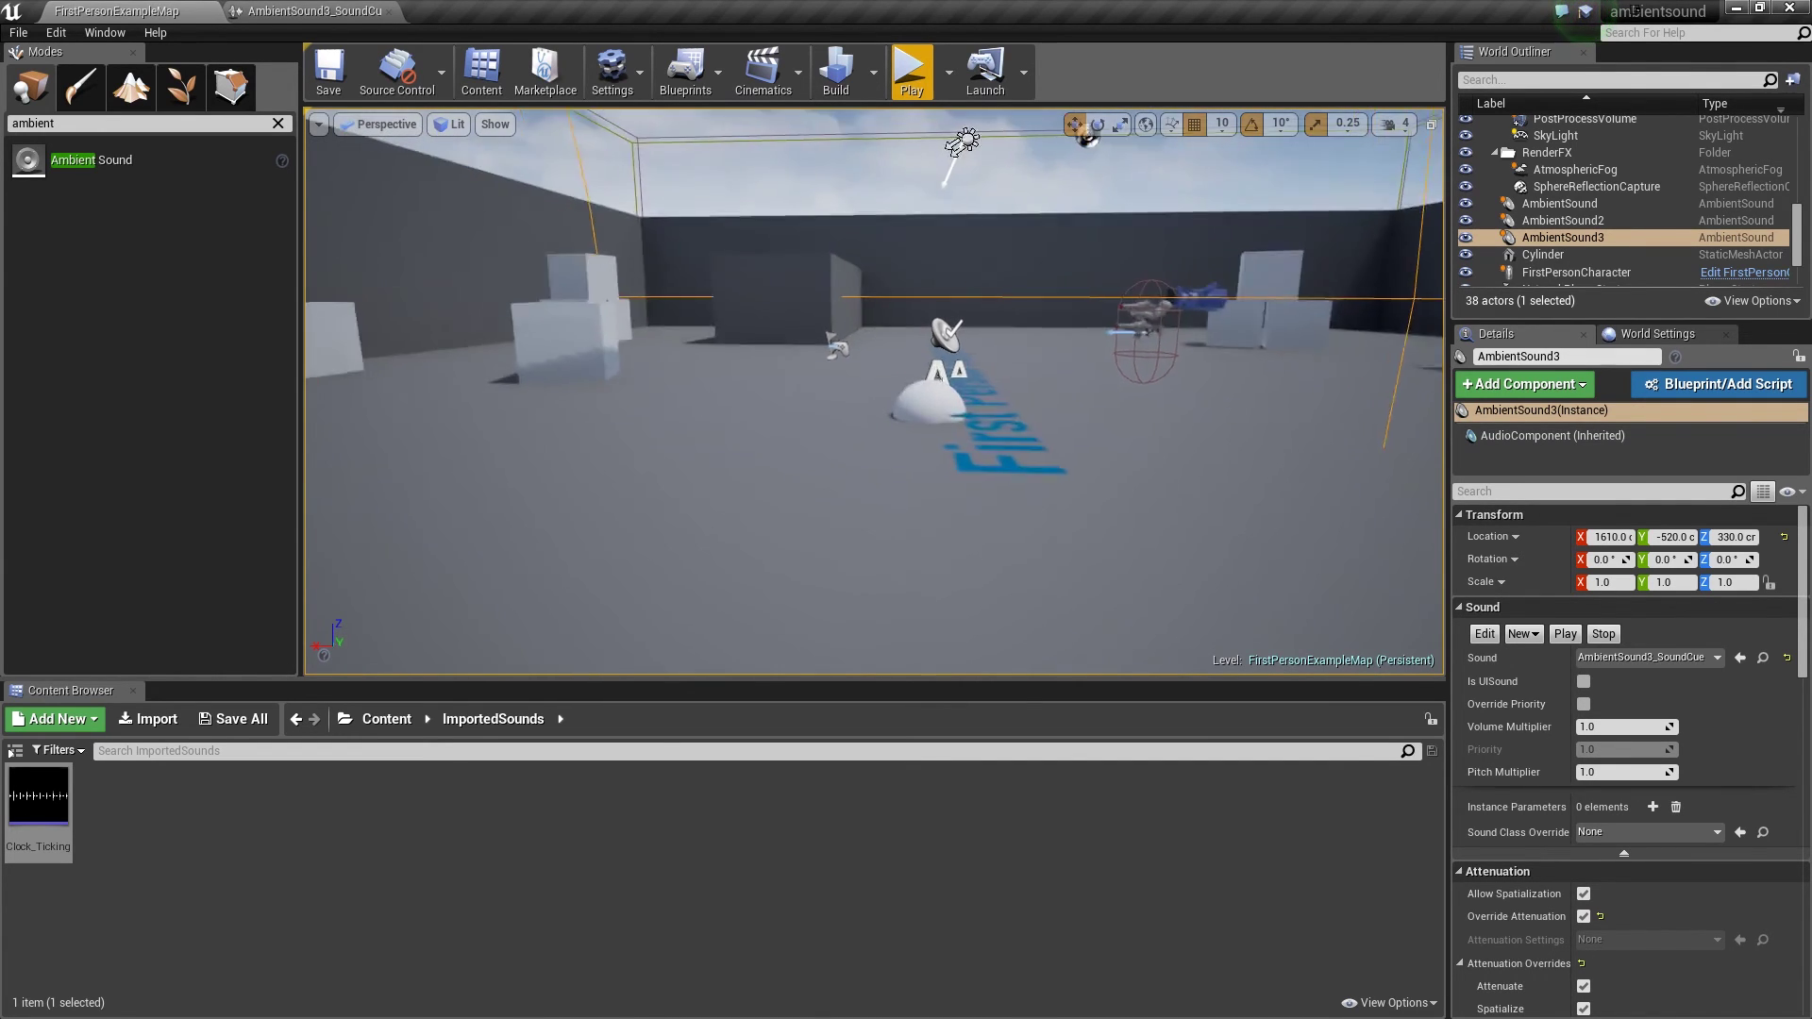
key(w)
right_drag(875, 392, 864, 464)
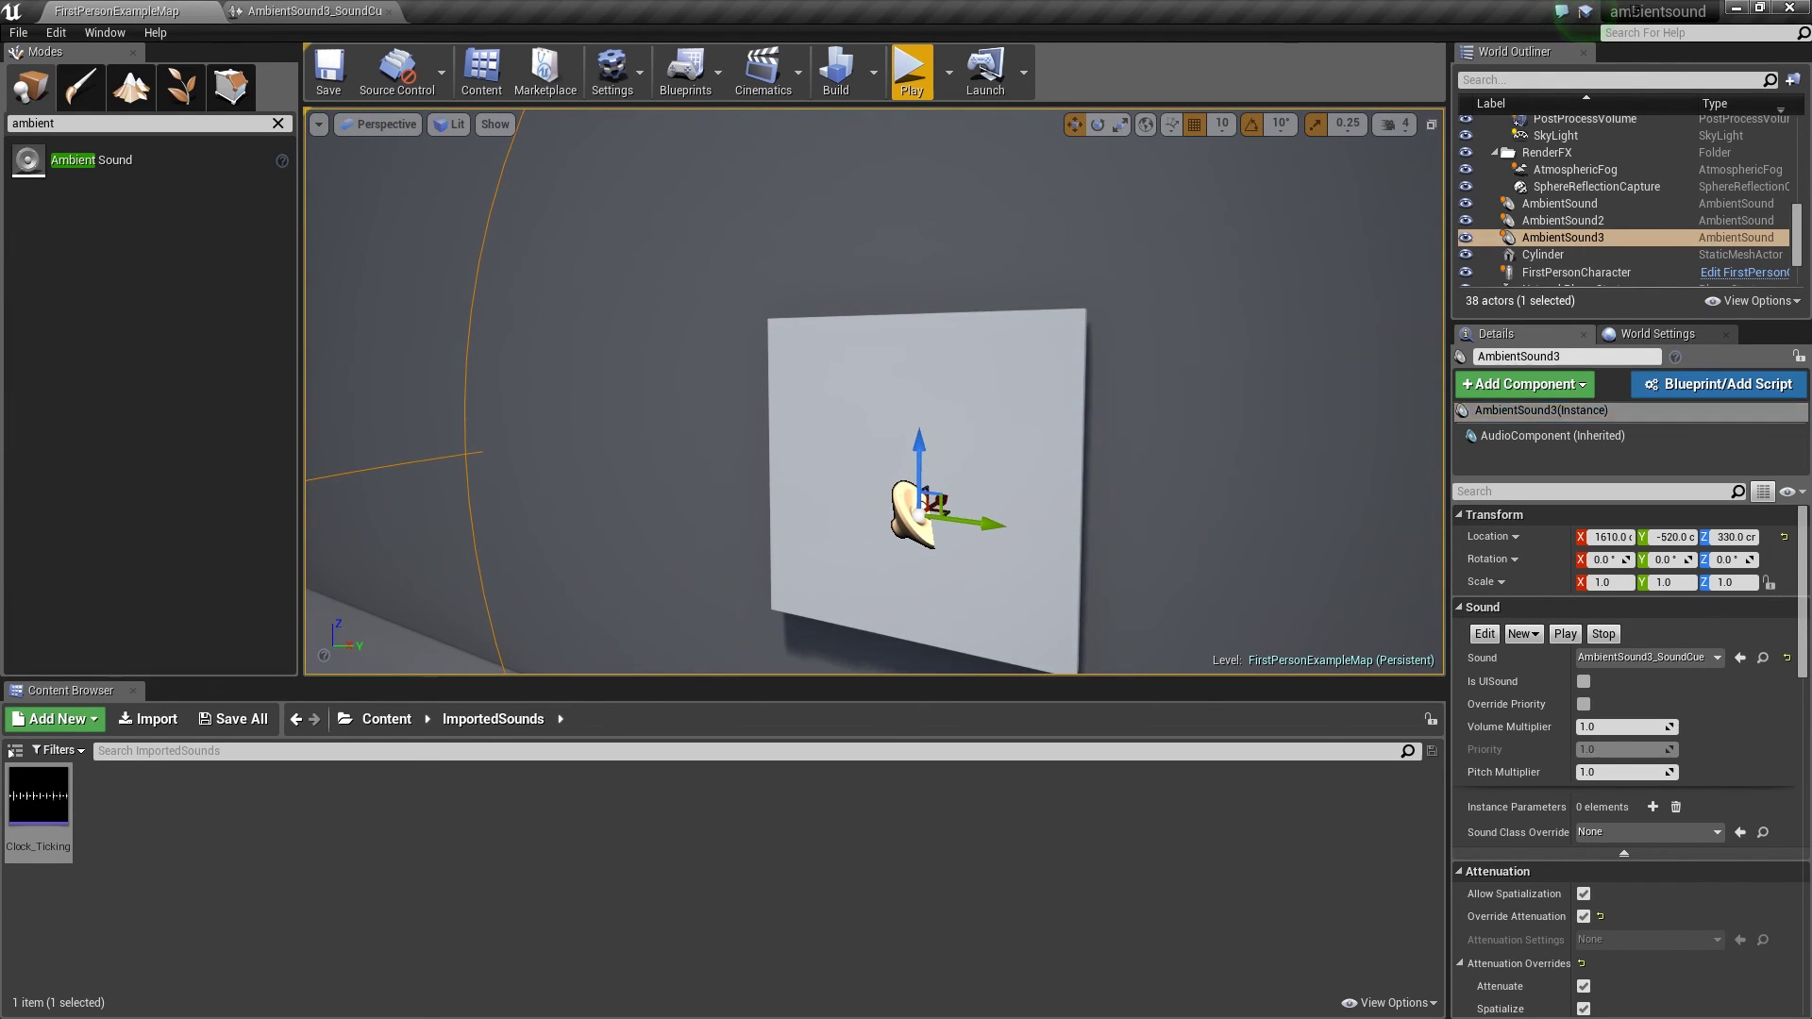